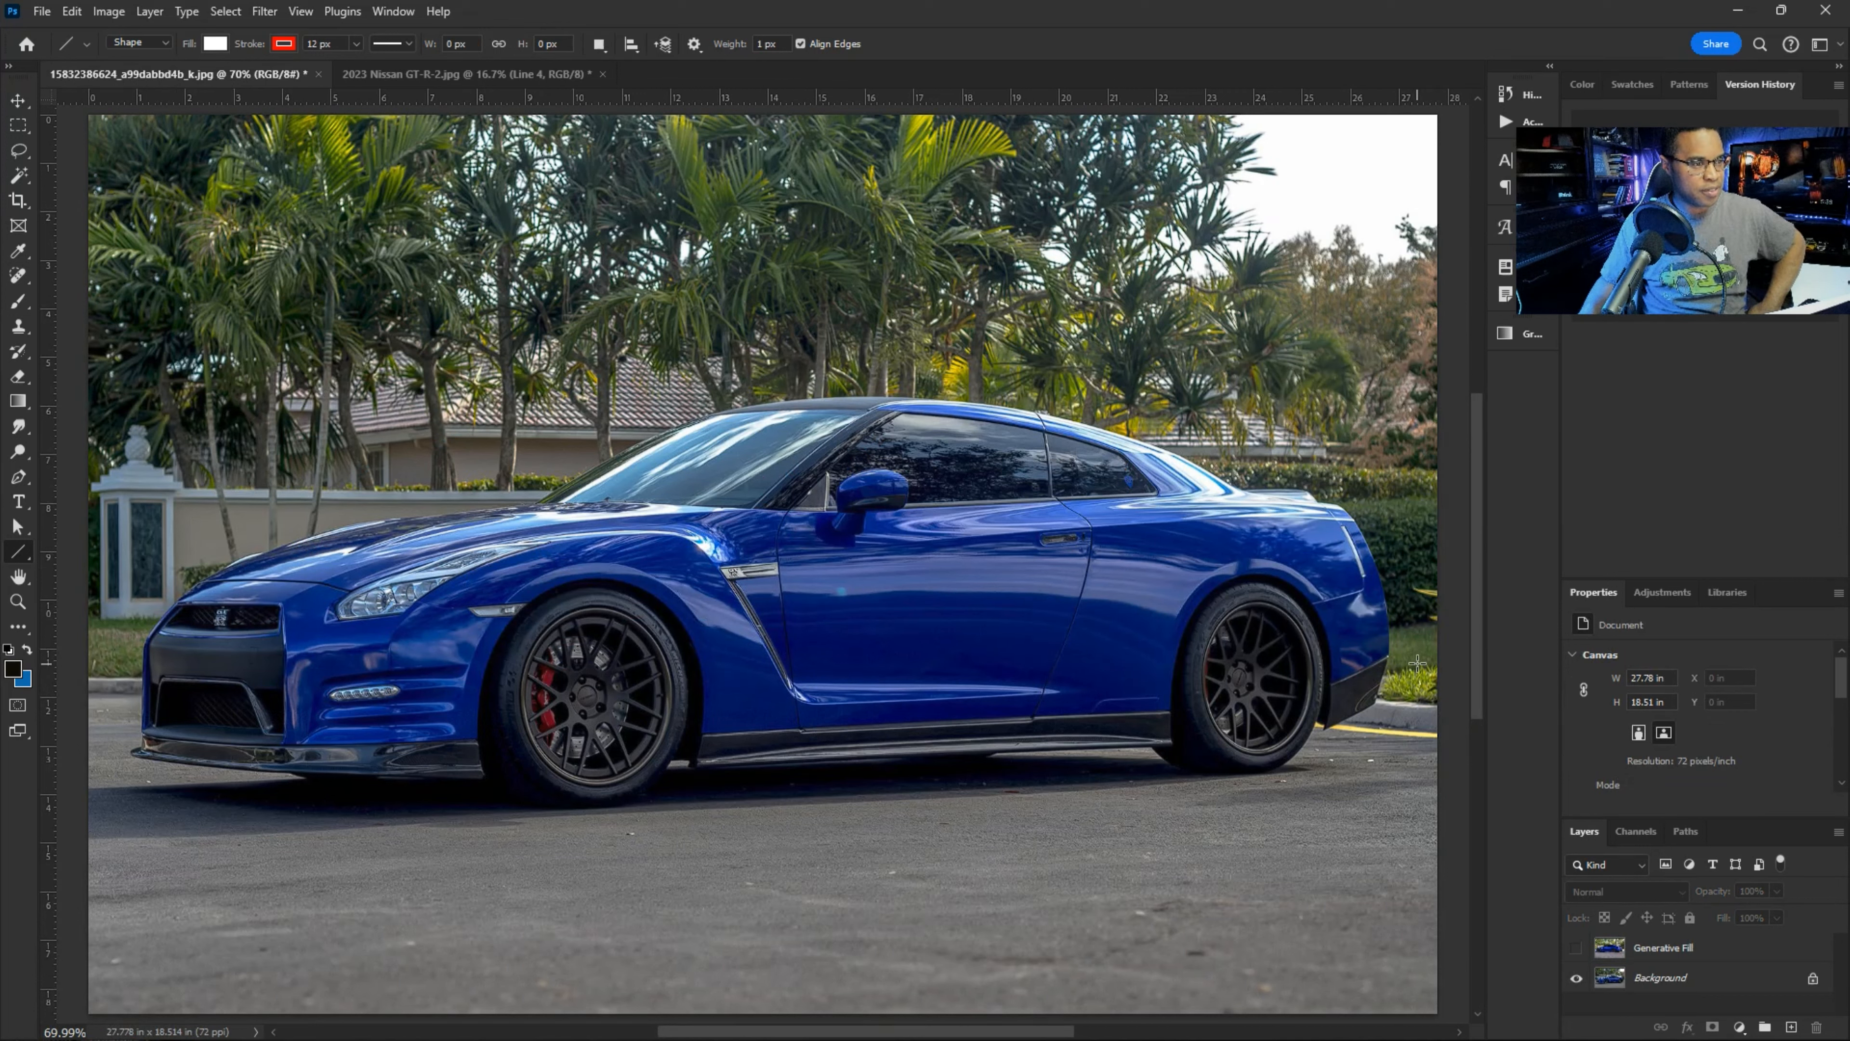
- Draw a red line about 25 in long through the car's front and rear wheels, and hide its layer
{"action": "left_click_drag", "start_coordinate": [1416, 660], "coordinate": [192, 710]}
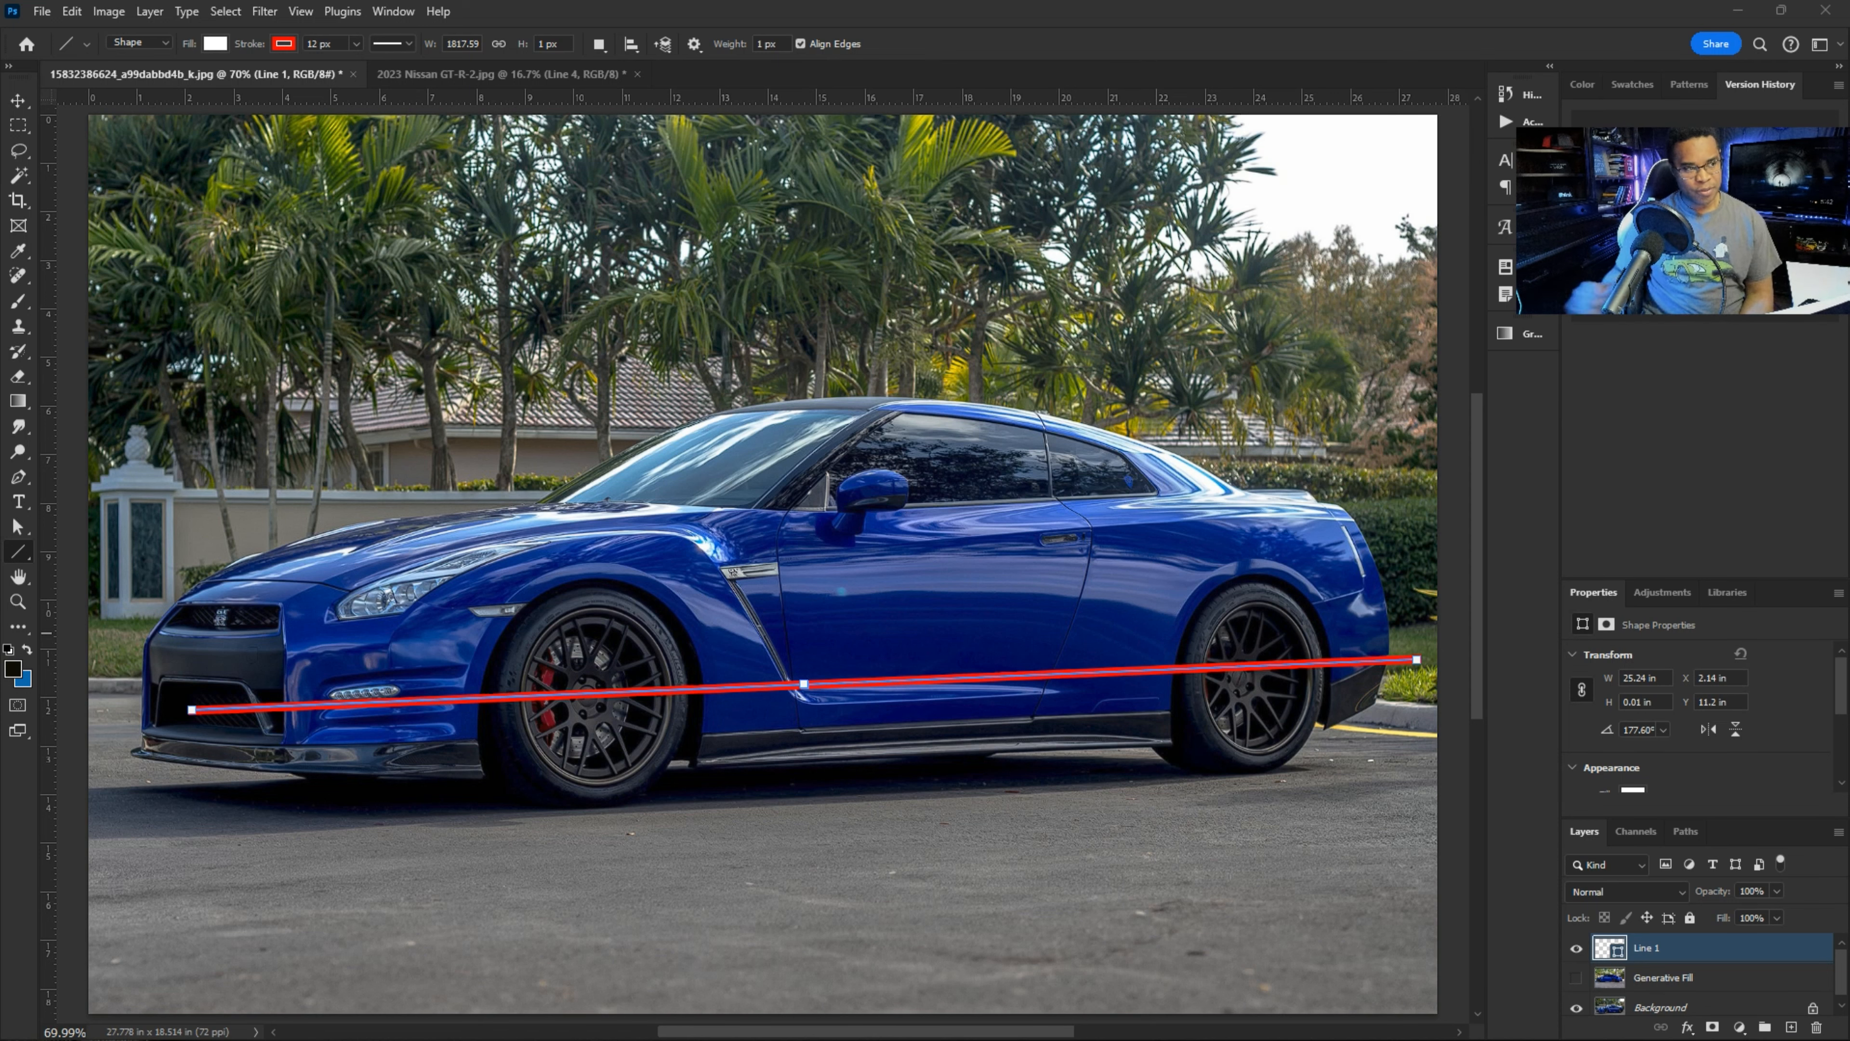
{"action": "left_click", "coordinate": [1576, 948]}
{"action": "double_click", "coordinate": [1600, 588]}
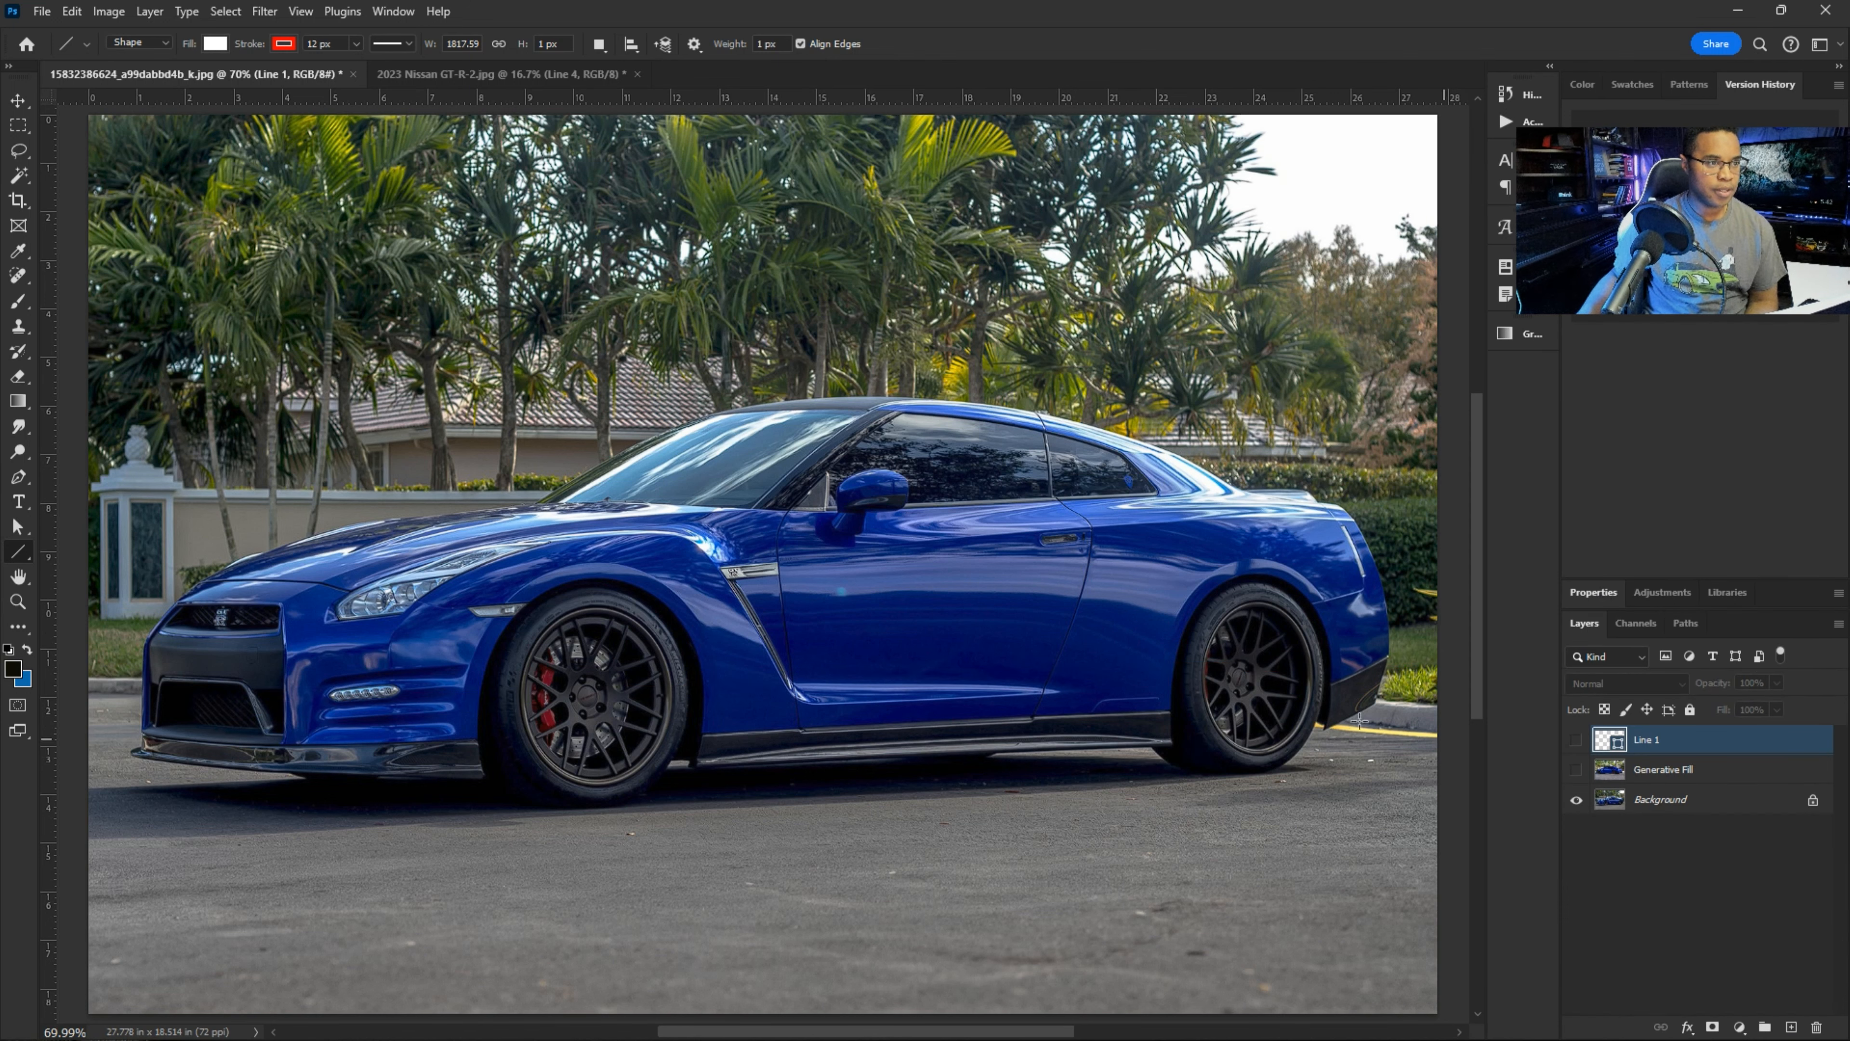
- Place a horizontal and a vertical guide at the front rim's edges and draw an ellipse of about 232 × 271 px over the rim
{"action": "right_click", "coordinate": [26, 559]}
{"action": "left_click", "coordinate": [71, 570]}
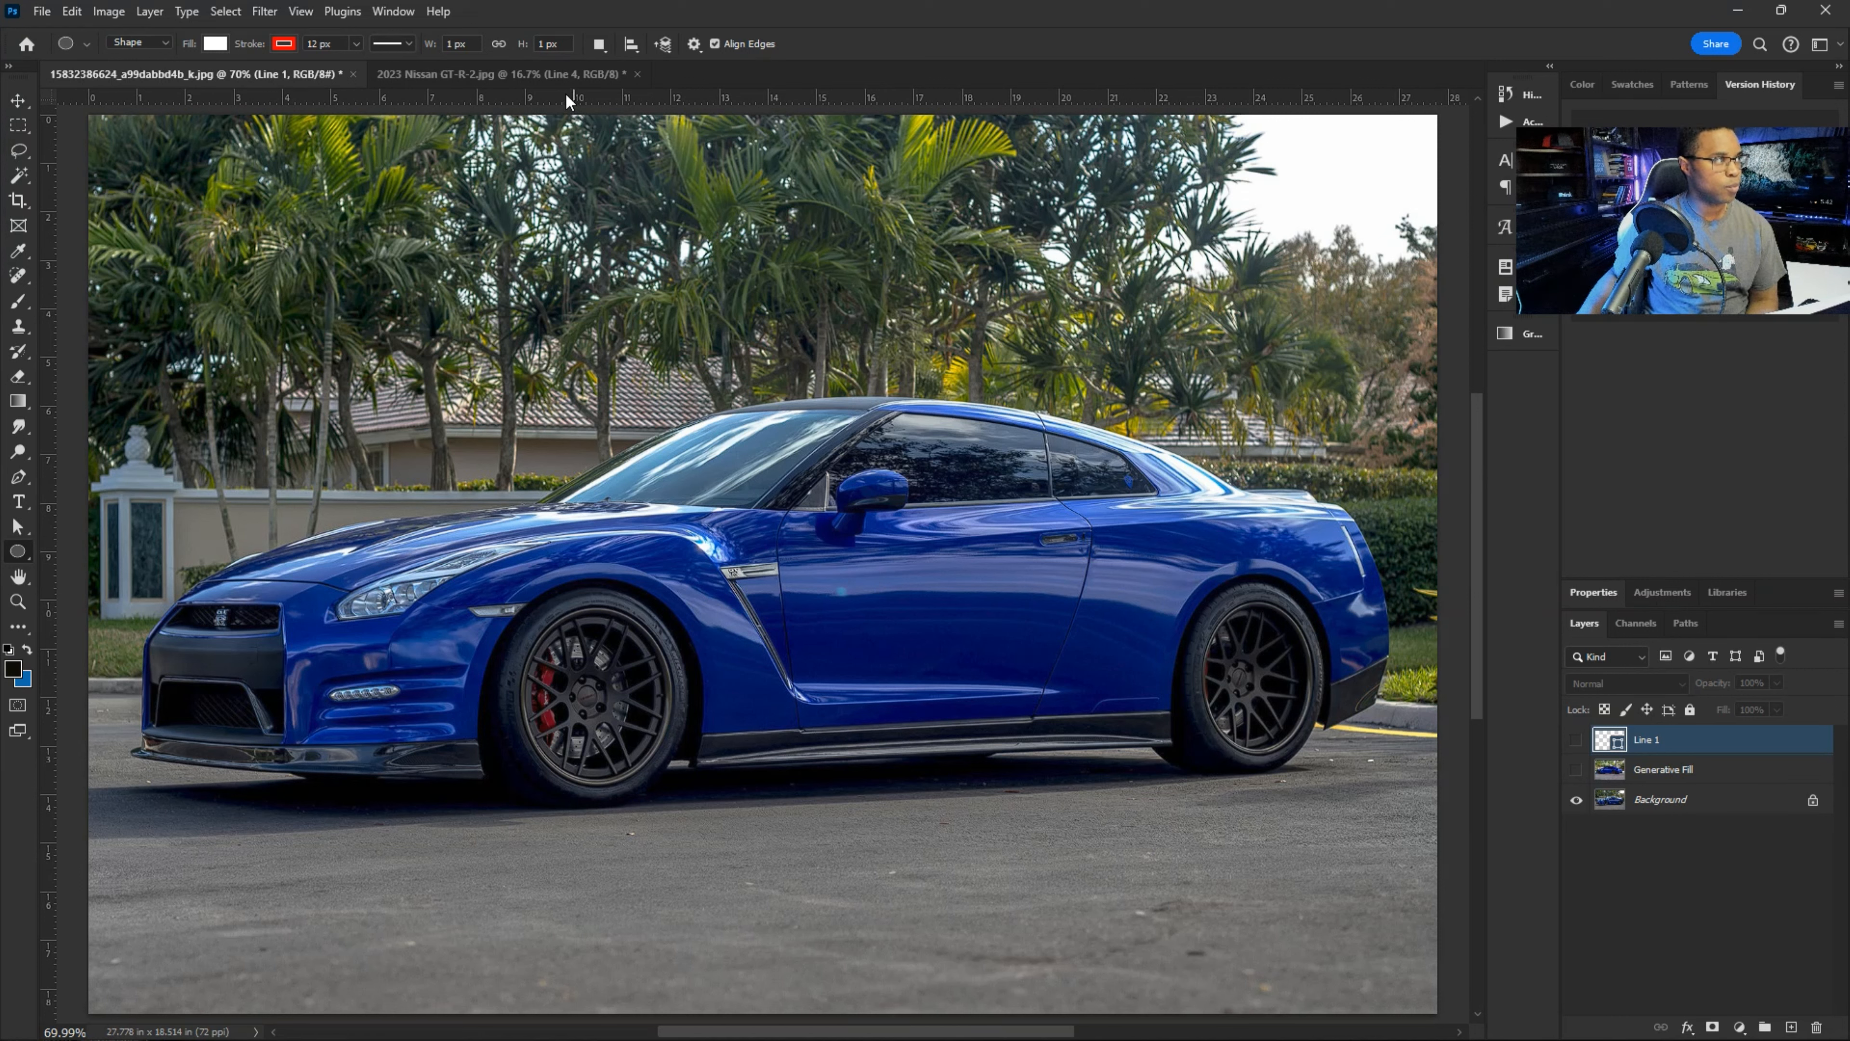
{"action": "left_click_drag", "start_coordinate": [612, 97], "coordinate": [685, 605]}
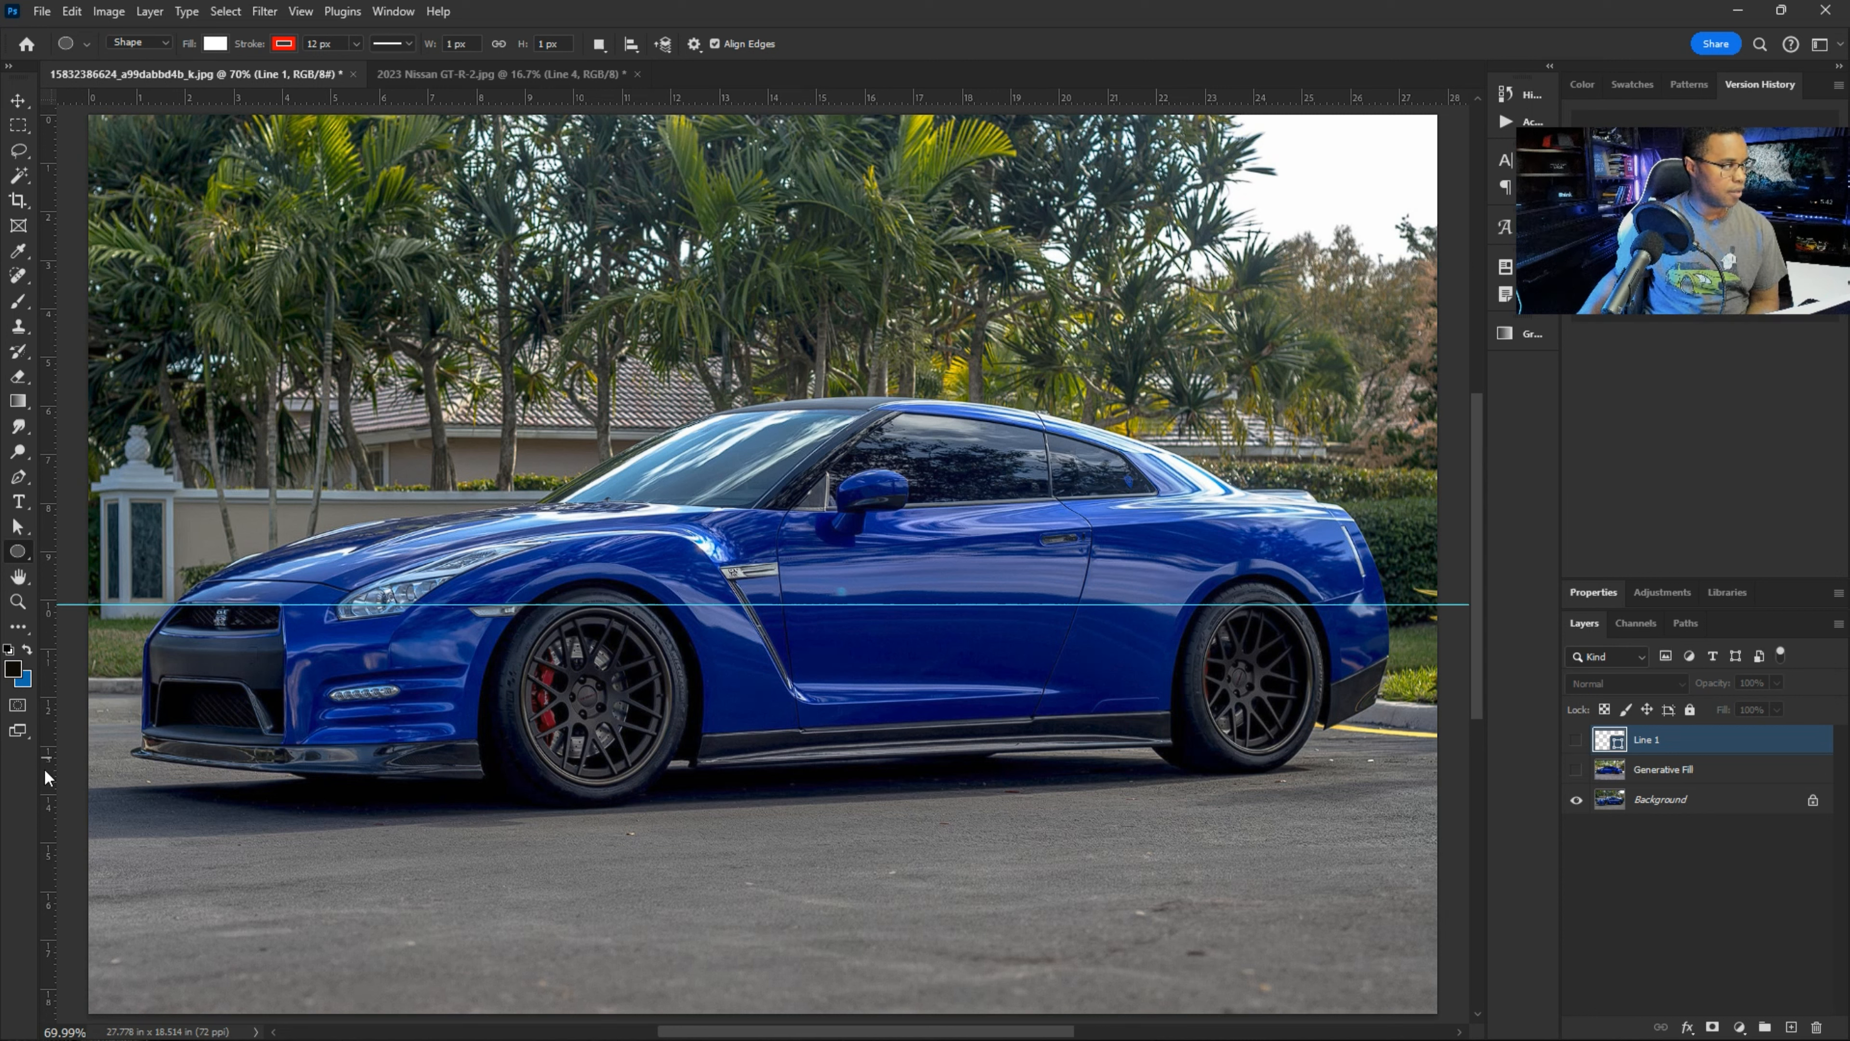
{"action": "left_click_drag", "start_coordinate": [45, 778], "coordinate": [674, 787]}
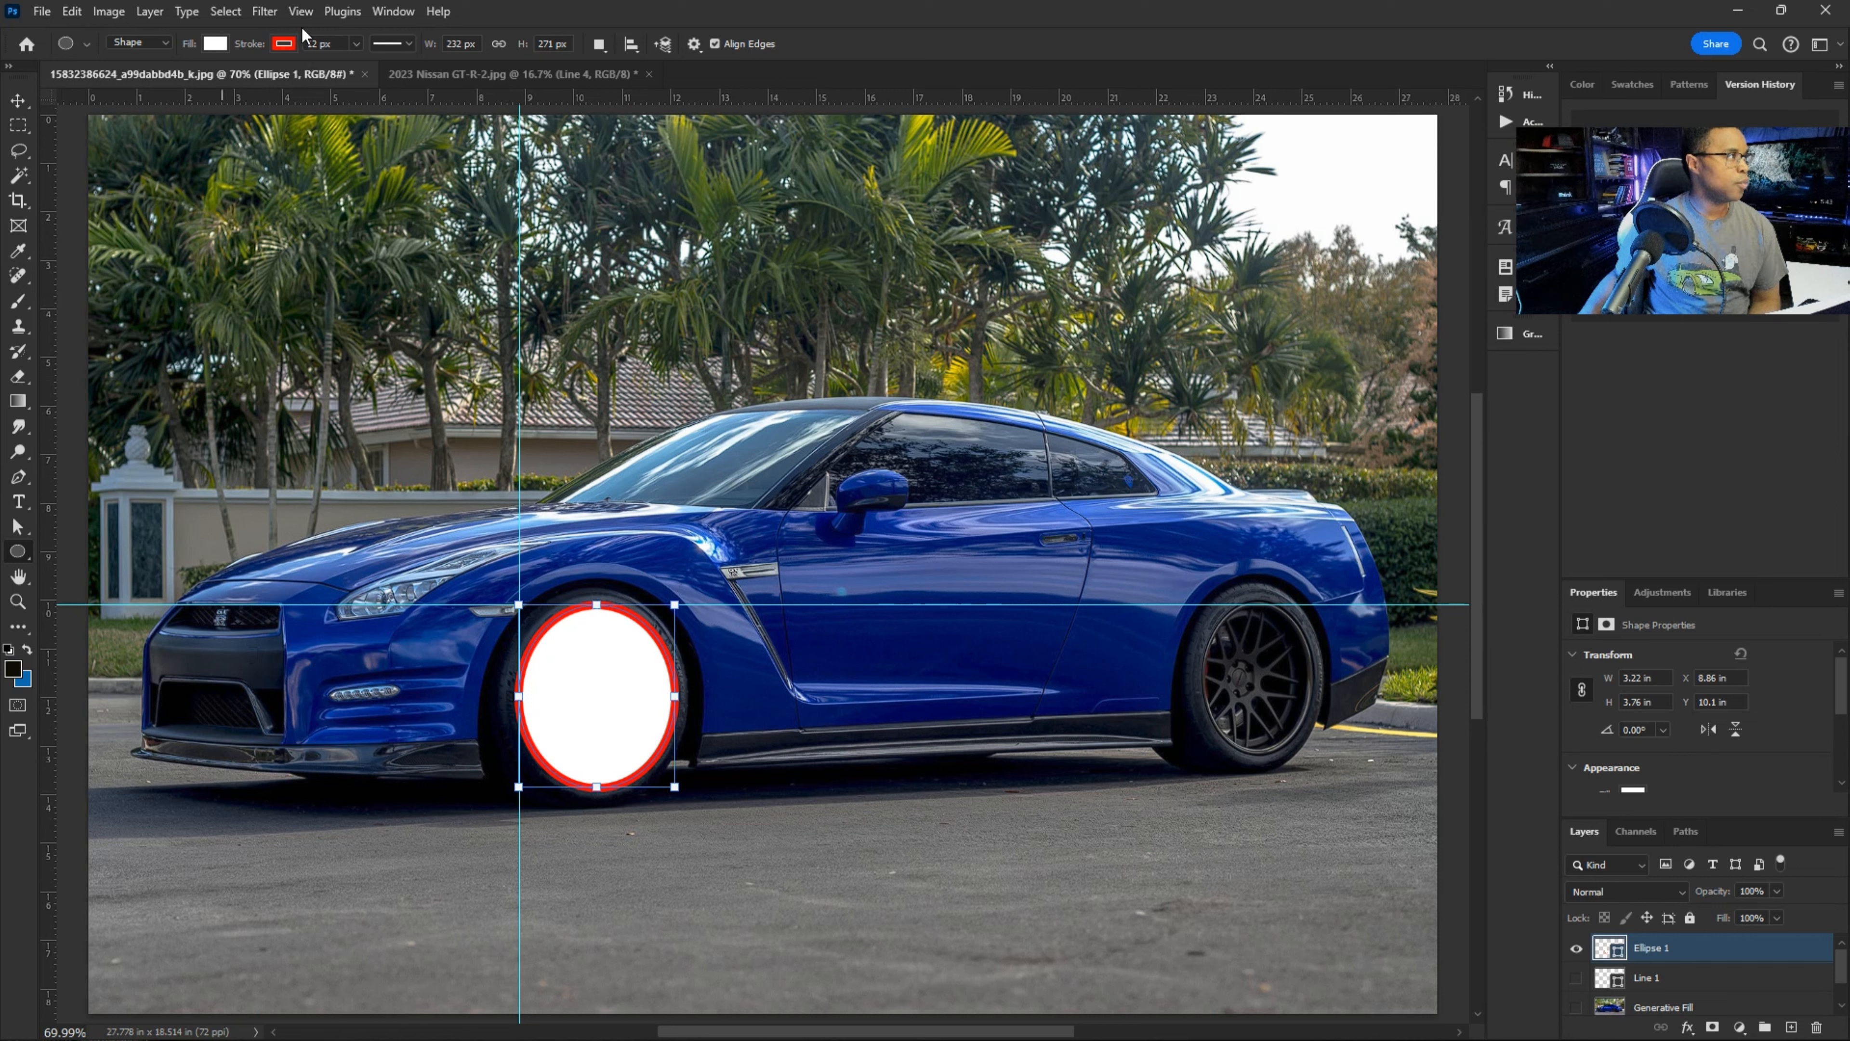
- Remove the front wheel ellipse's stroke and set its fill color to black, 000000
{"action": "left_click", "coordinate": [284, 44]}
{"action": "left_click", "coordinate": [178, 85]}
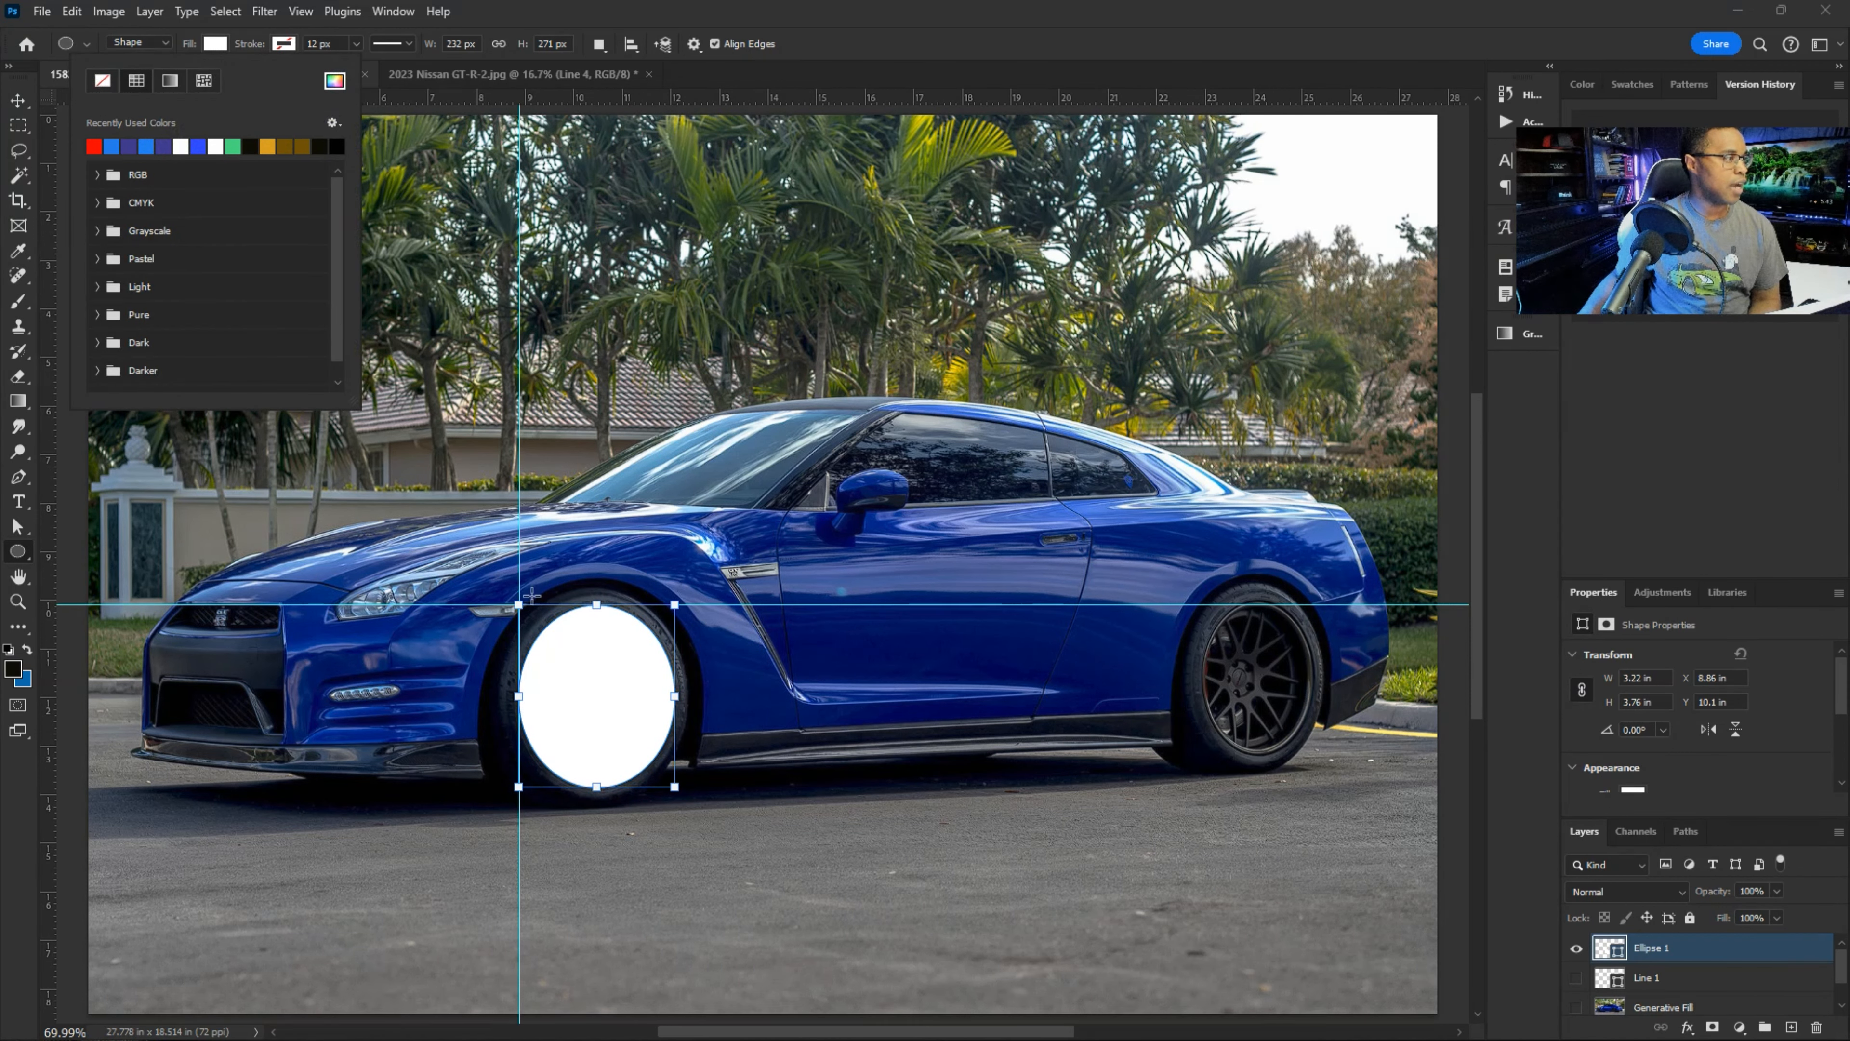
{"action": "left_click", "coordinate": [331, 82]}
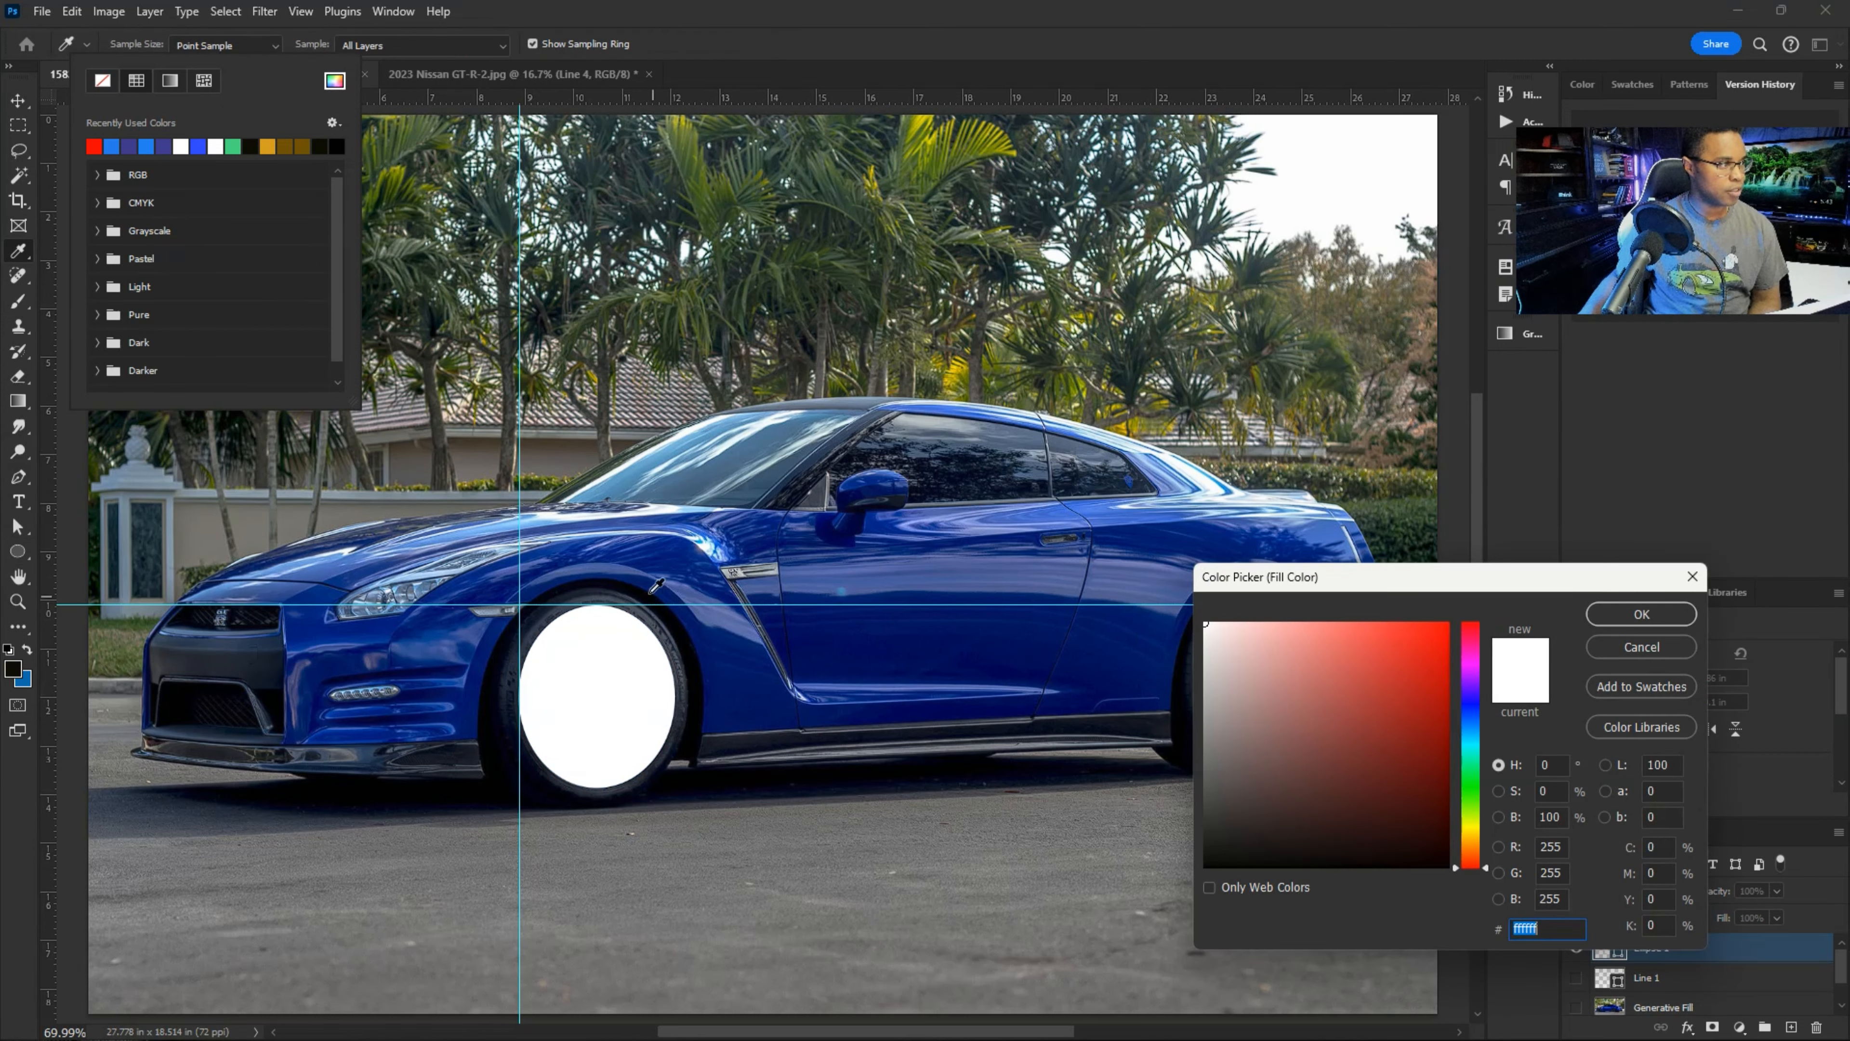
{"action": "left_click", "coordinate": [698, 682]}
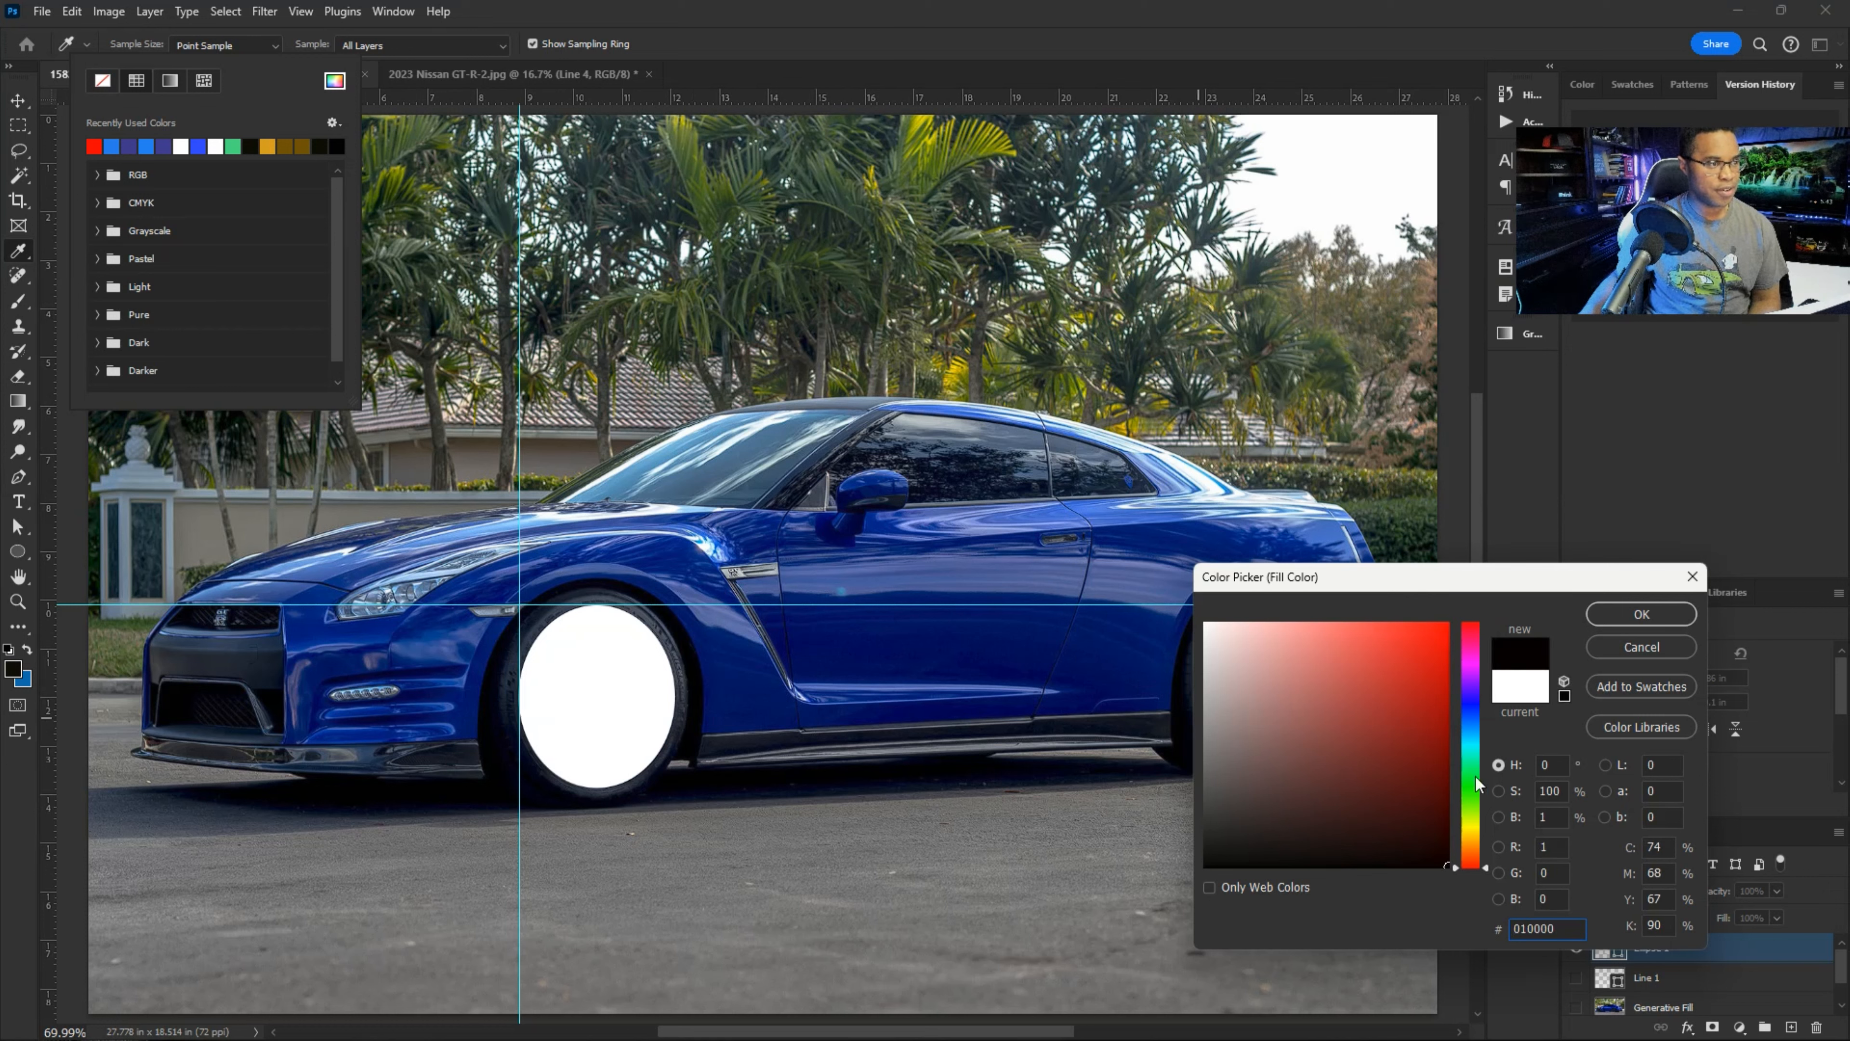
{"action": "left_click", "coordinate": [510, 752]}
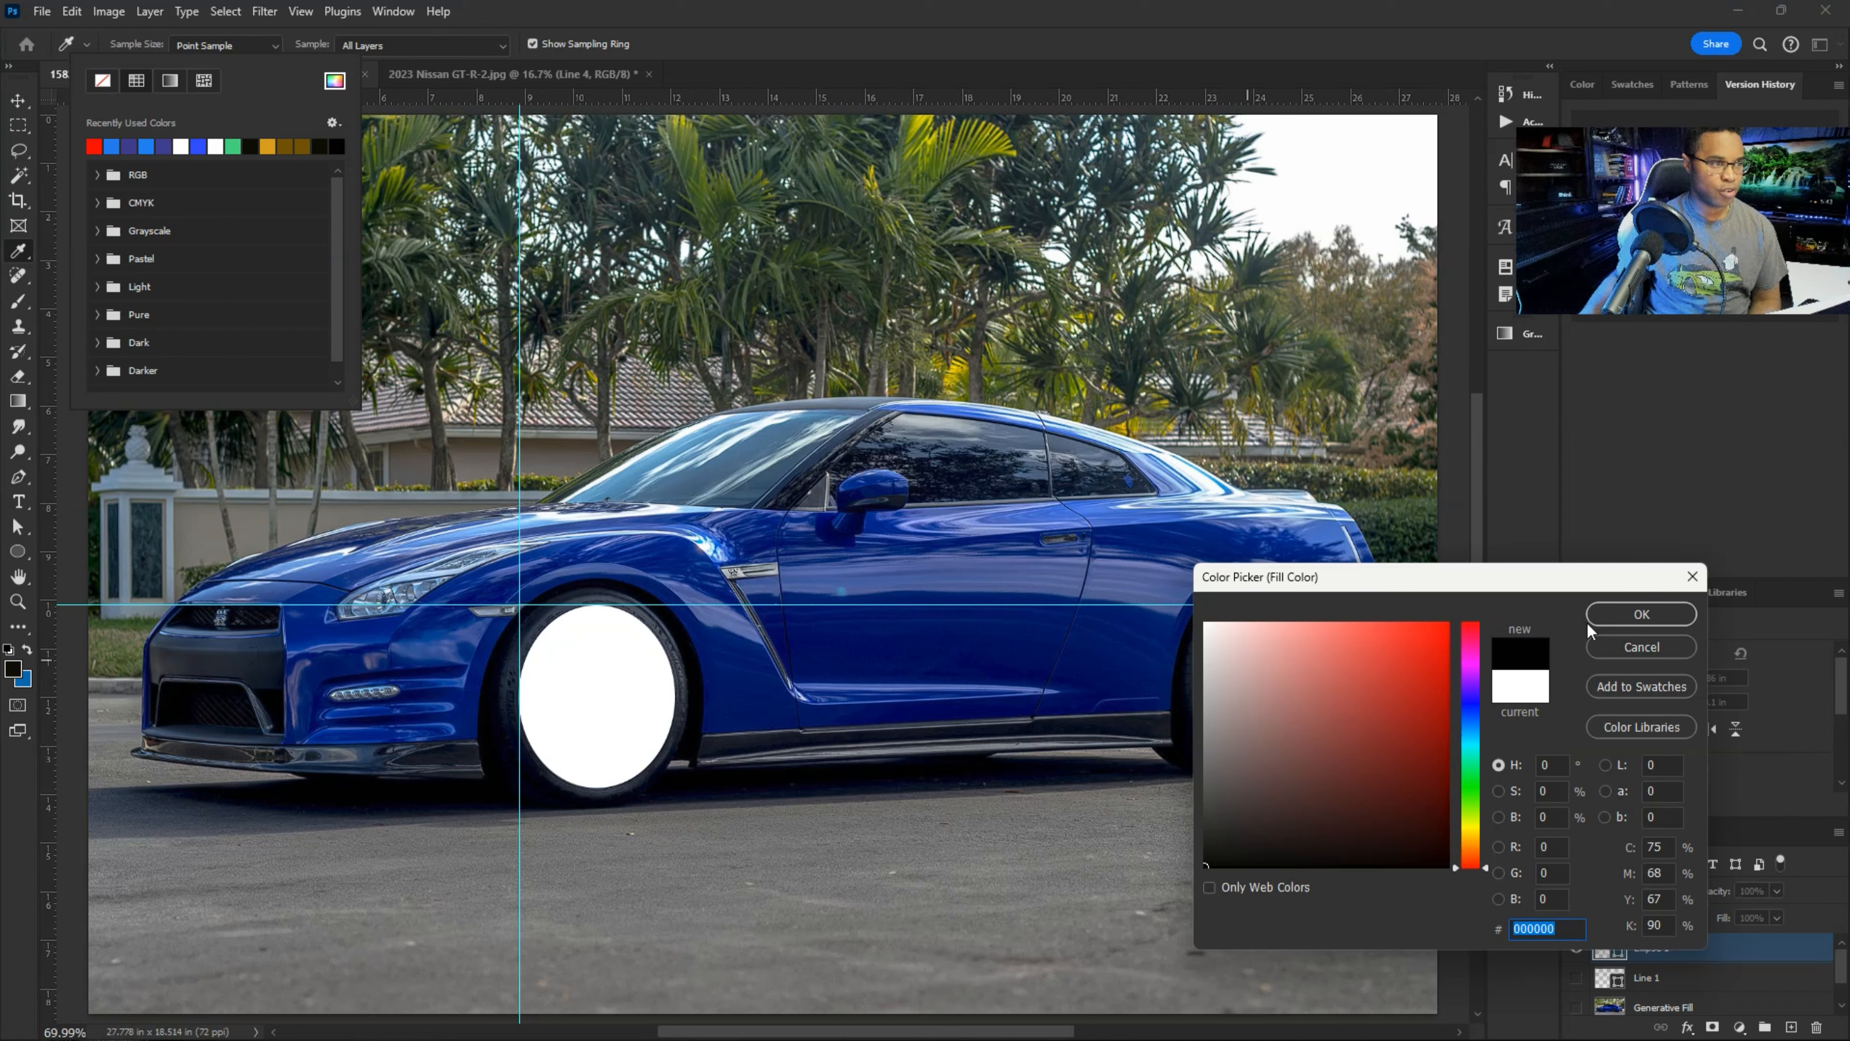
{"action": "left_click", "coordinate": [1615, 615]}
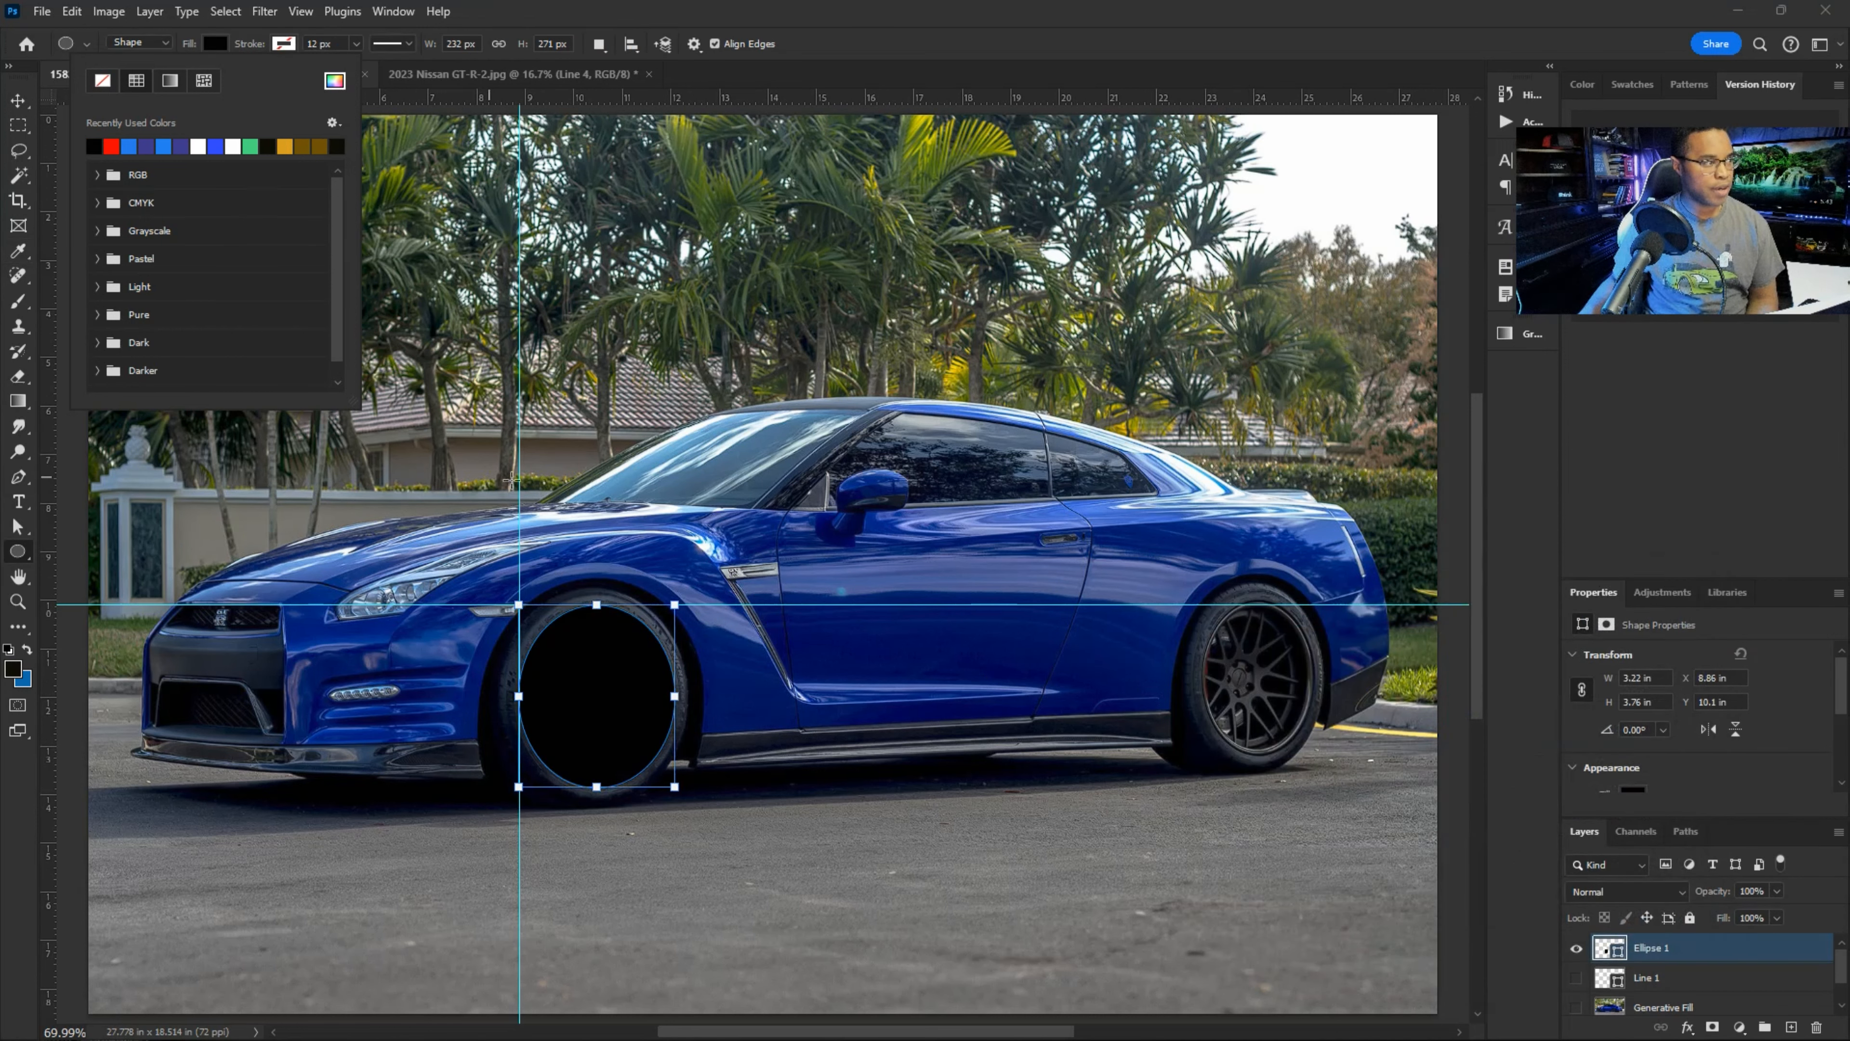
{"action": "left_click", "coordinate": [1802, 928]}
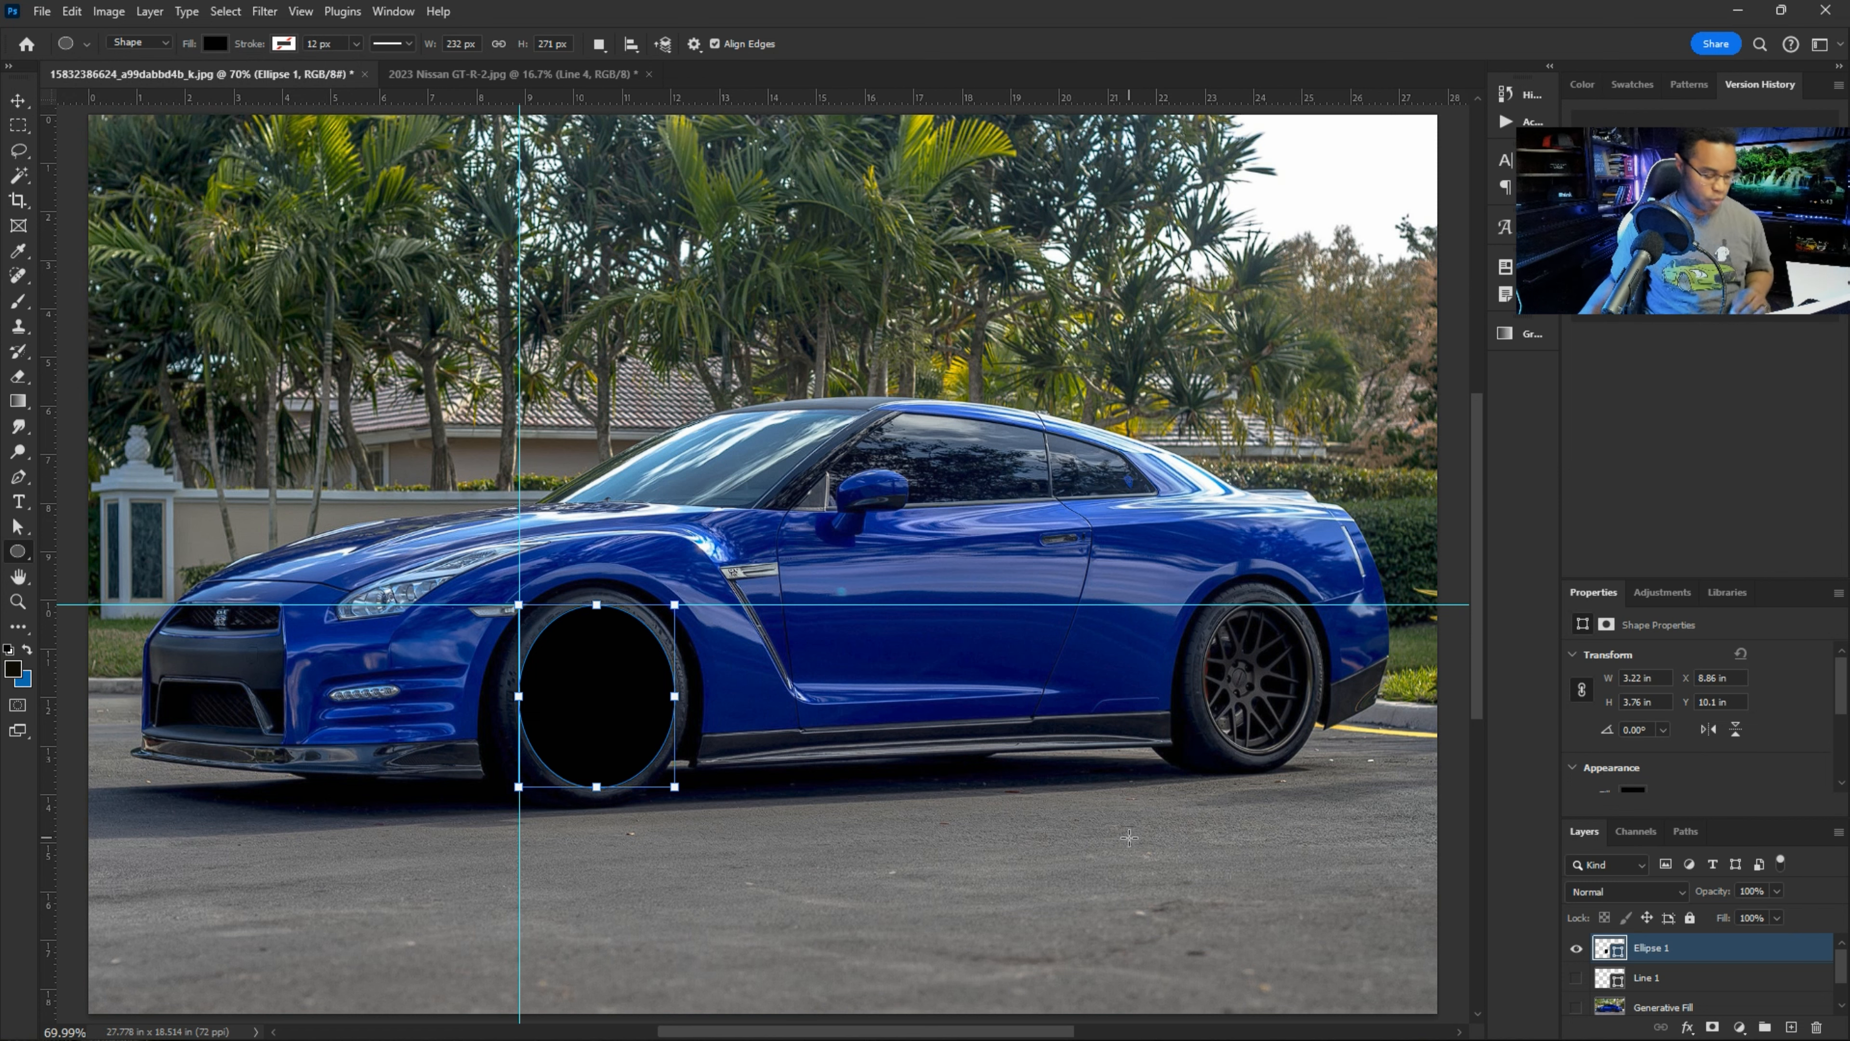
- Place guides at the rear rim's edges and draw a black ellipse of about 164 × 229 px over that rim
{"action": "key", "text": "ctrl+plus"}
{"action": "scroll", "coordinate": [397, 823], "scroll_direction": "down", "scroll_amount": 3}
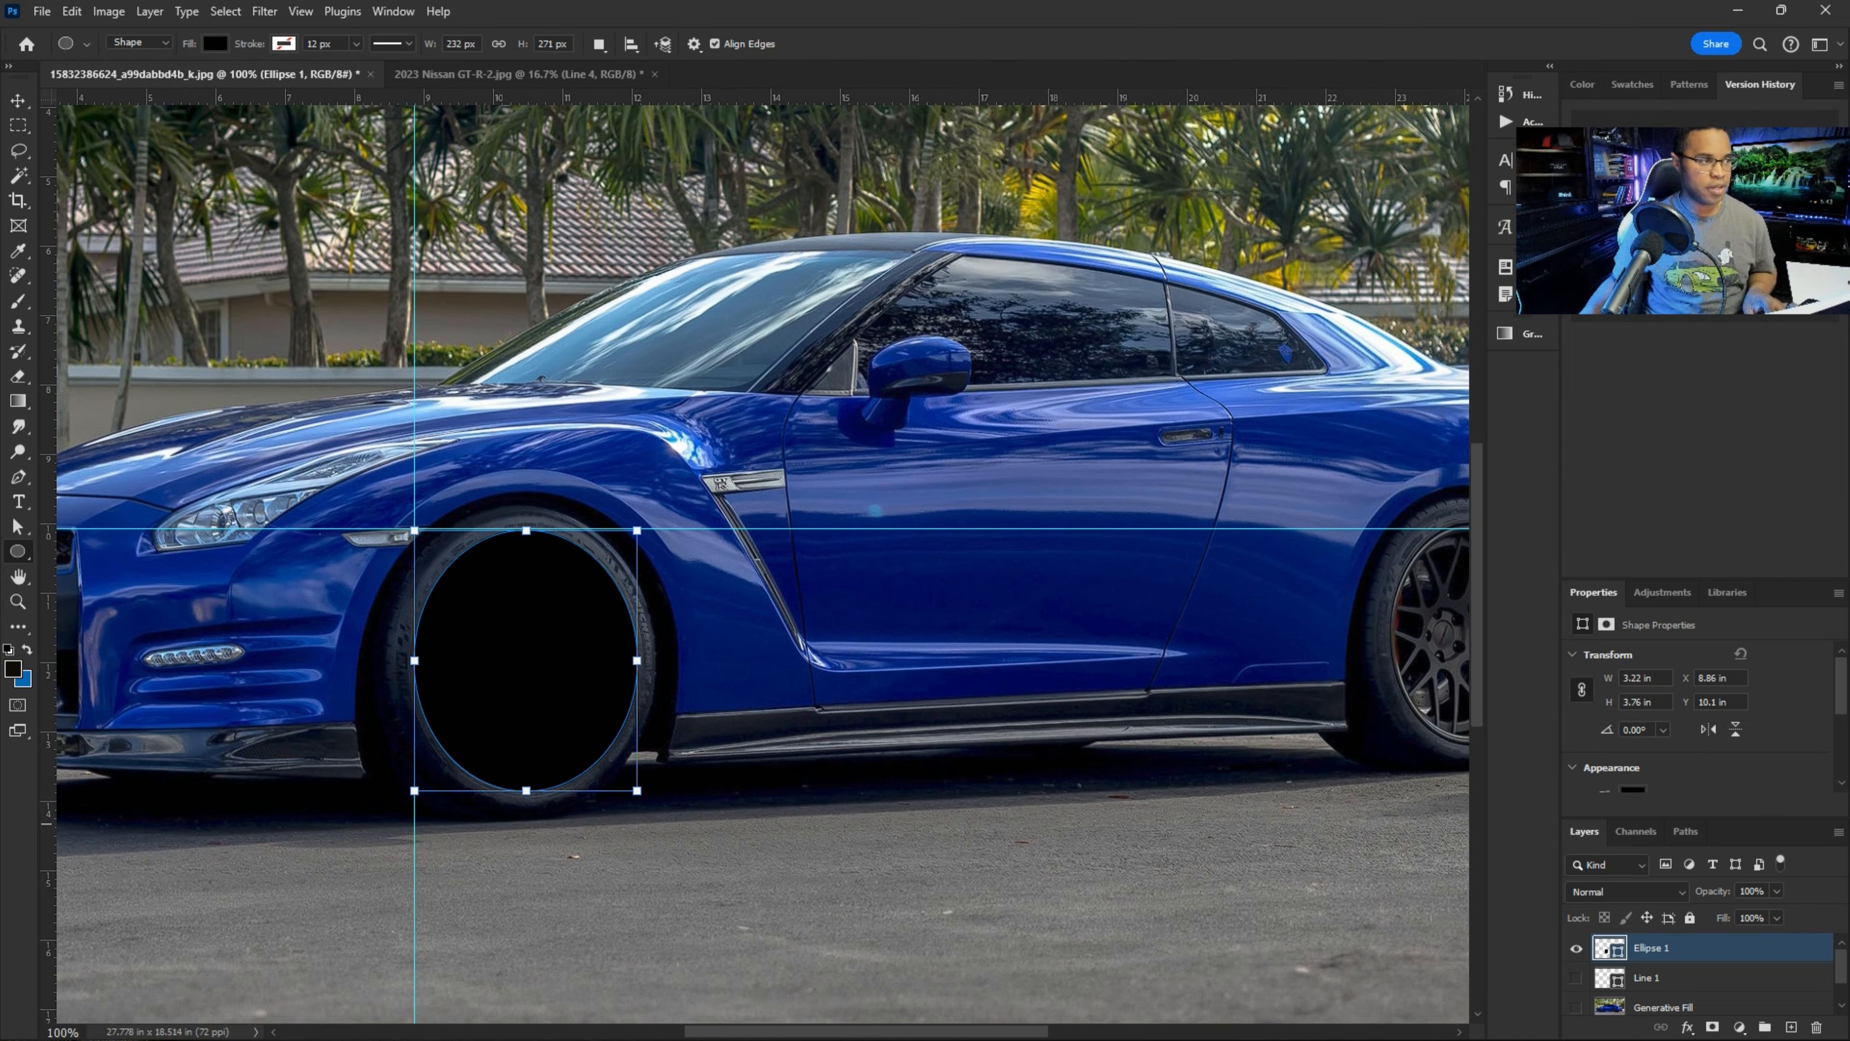
{"action": "key", "text": "v"}
{"action": "scroll", "coordinate": [758, 561], "scroll_direction": "right", "scroll_amount": 5}
{"action": "left_click_drag", "start_coordinate": [918, 97], "coordinate": [918, 521]}
{"action": "left_click_drag", "start_coordinate": [51, 725], "coordinate": [793, 671]}
{"action": "left_click", "coordinate": [17, 551]}
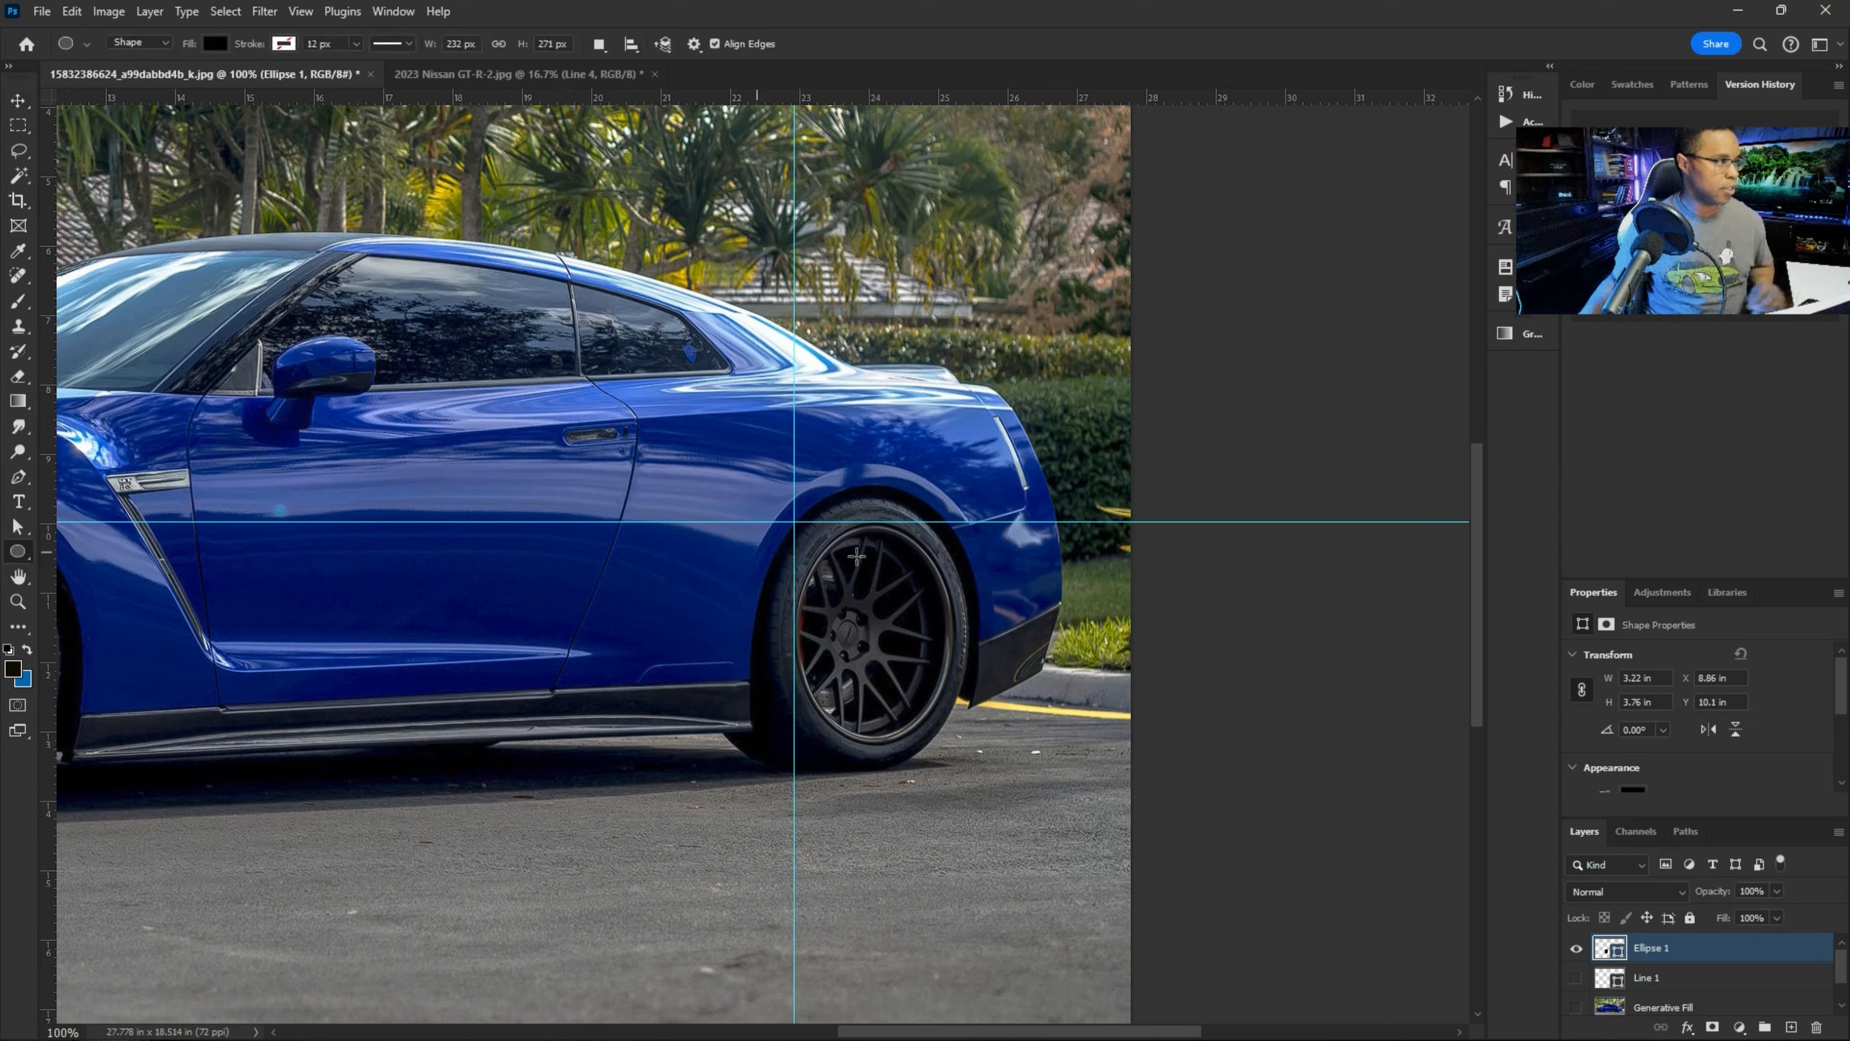
{"action": "left_click_drag", "start_coordinate": [796, 523], "coordinate": [953, 742]}
{"action": "key", "text": "ctrl+0"}
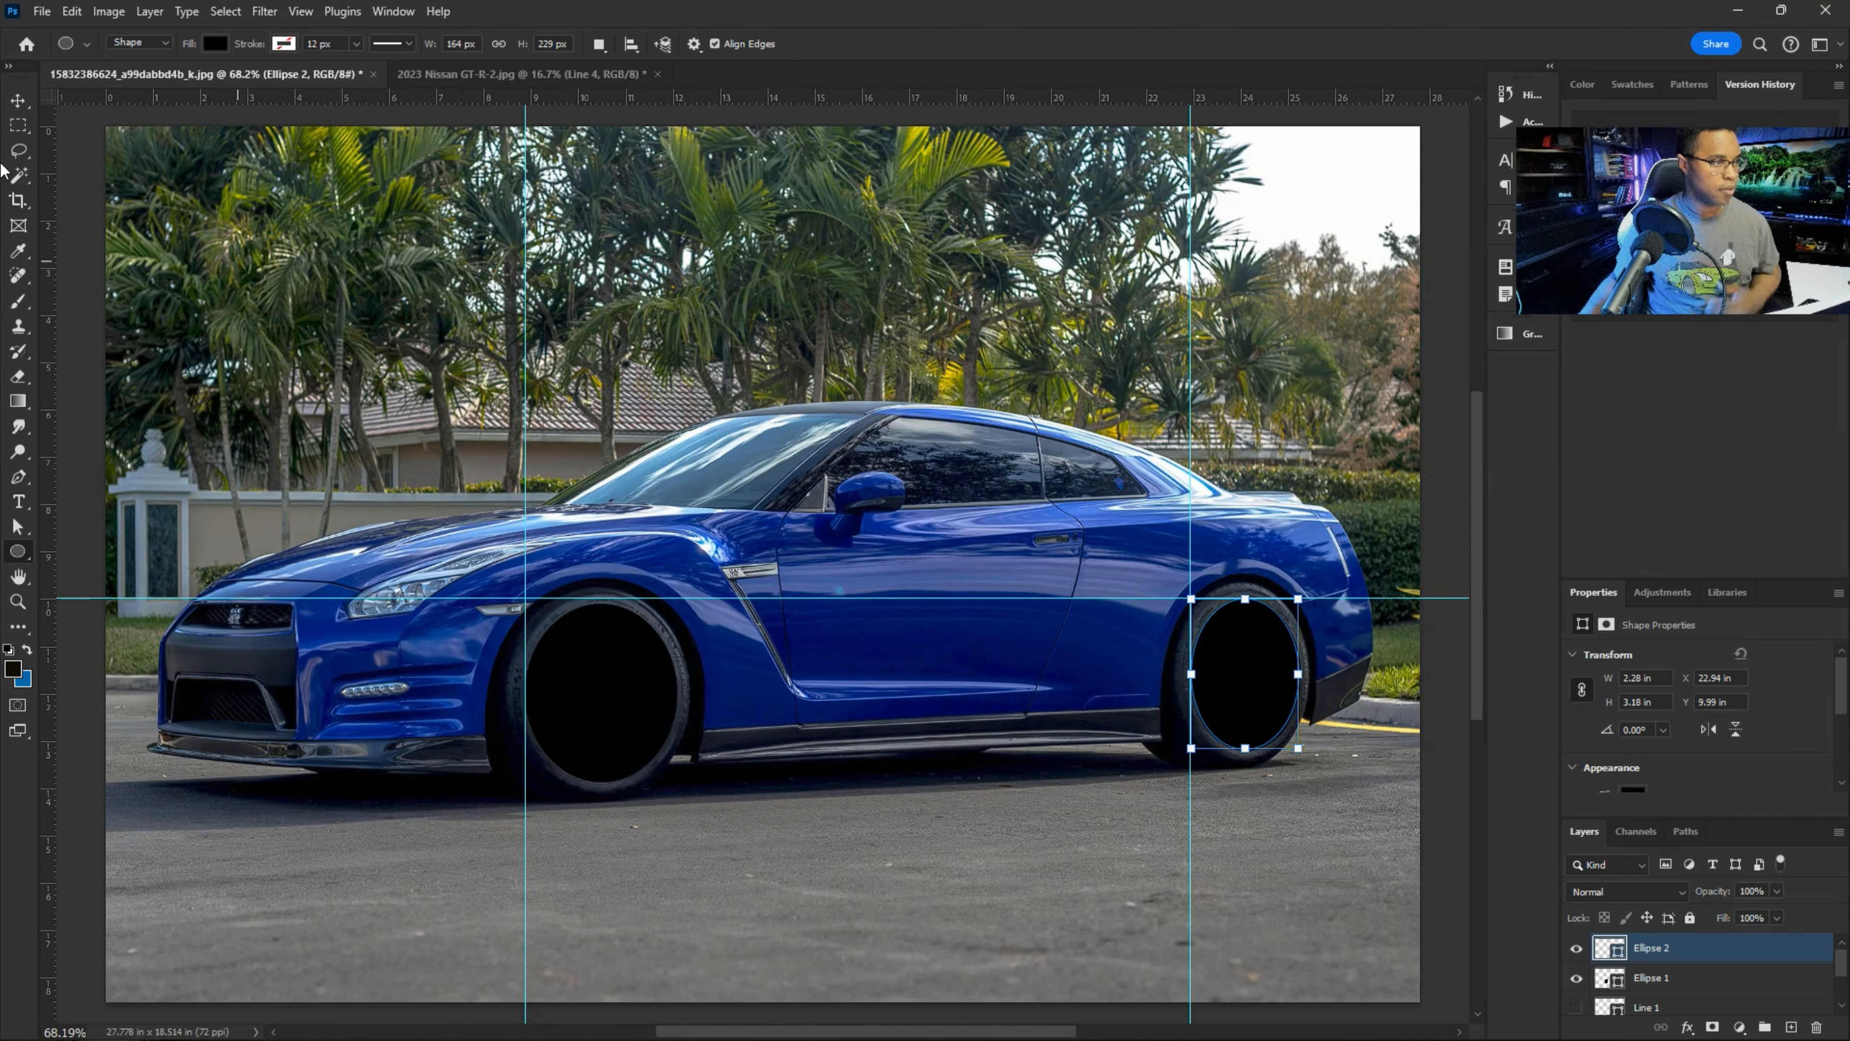
- Remove the horizontal and vertical guides from the car image
{"action": "left_click", "coordinate": [18, 100]}
{"action": "left_click_drag", "start_coordinate": [519, 597], "coordinate": [519, 98]}
{"action": "left_click_drag", "start_coordinate": [525, 550], "coordinate": [2, 782]}
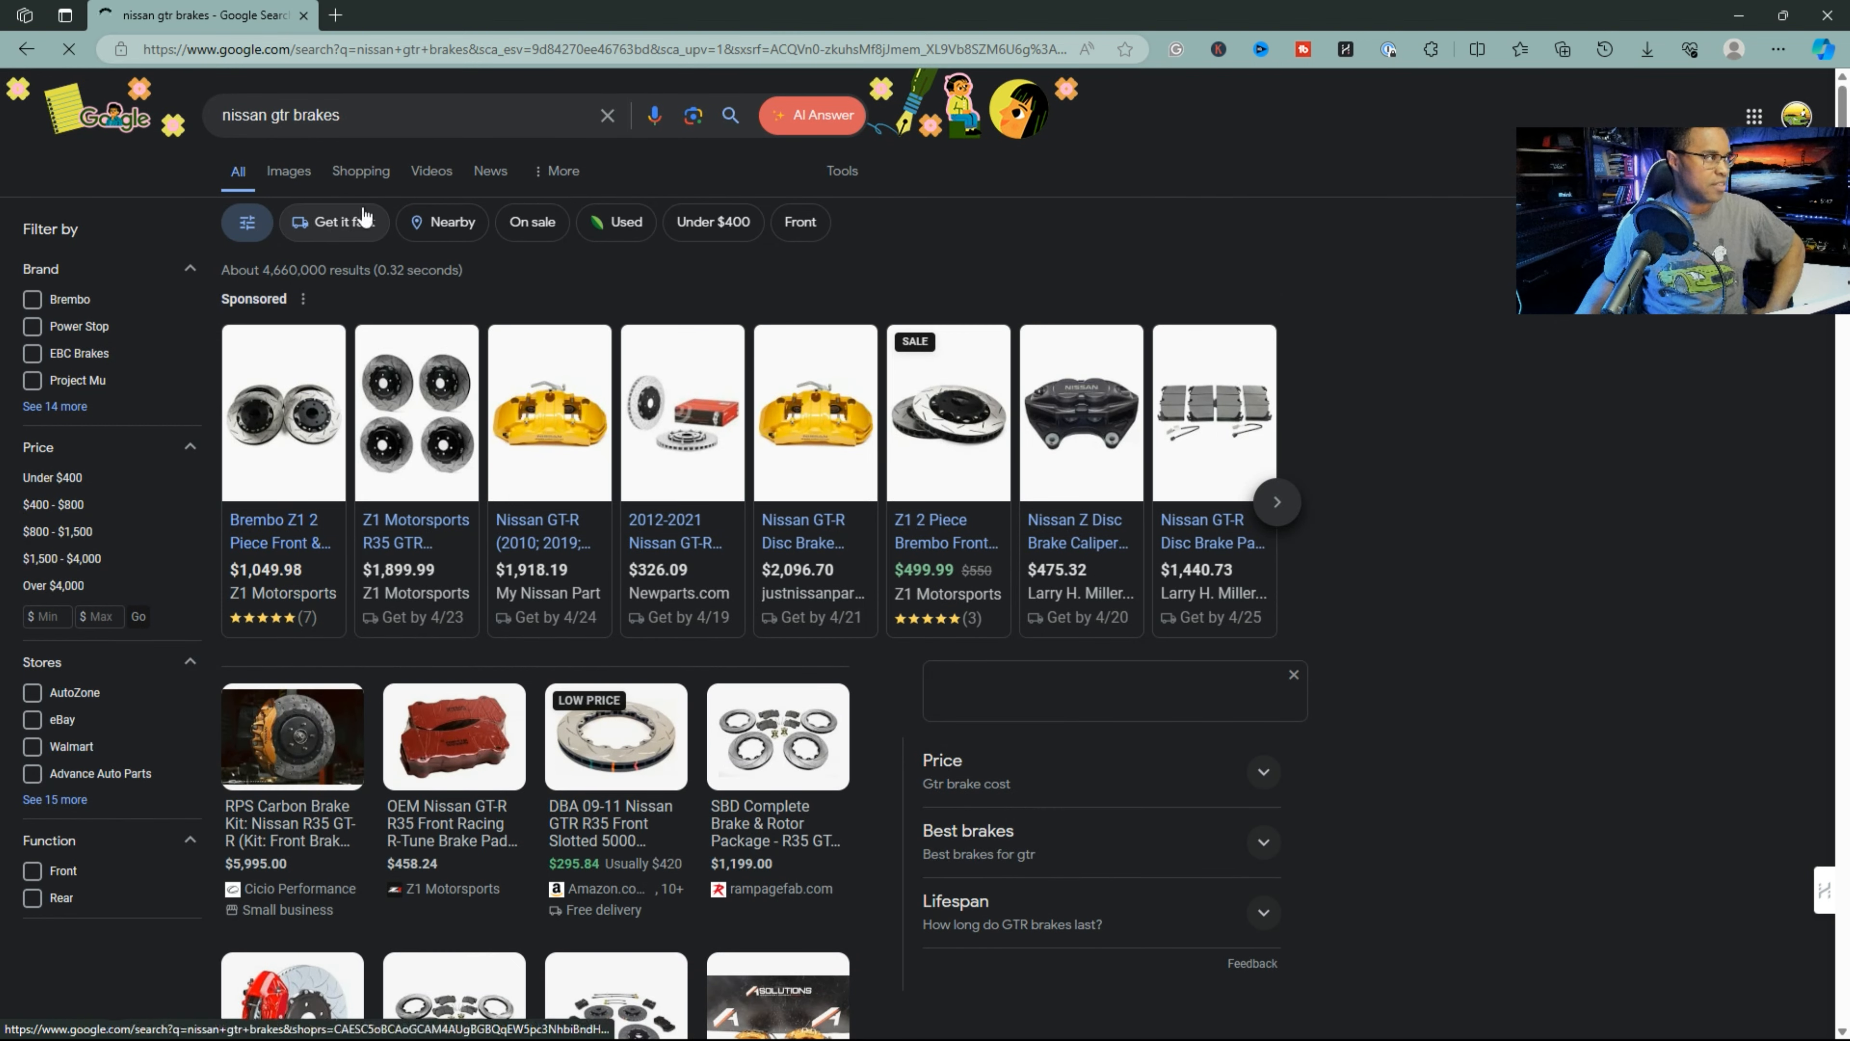
- Show the browser's image results for "nissan gtr brakes" and compare them with the car's blacked-out wheels
{"action": "left_click", "coordinate": [296, 179]}
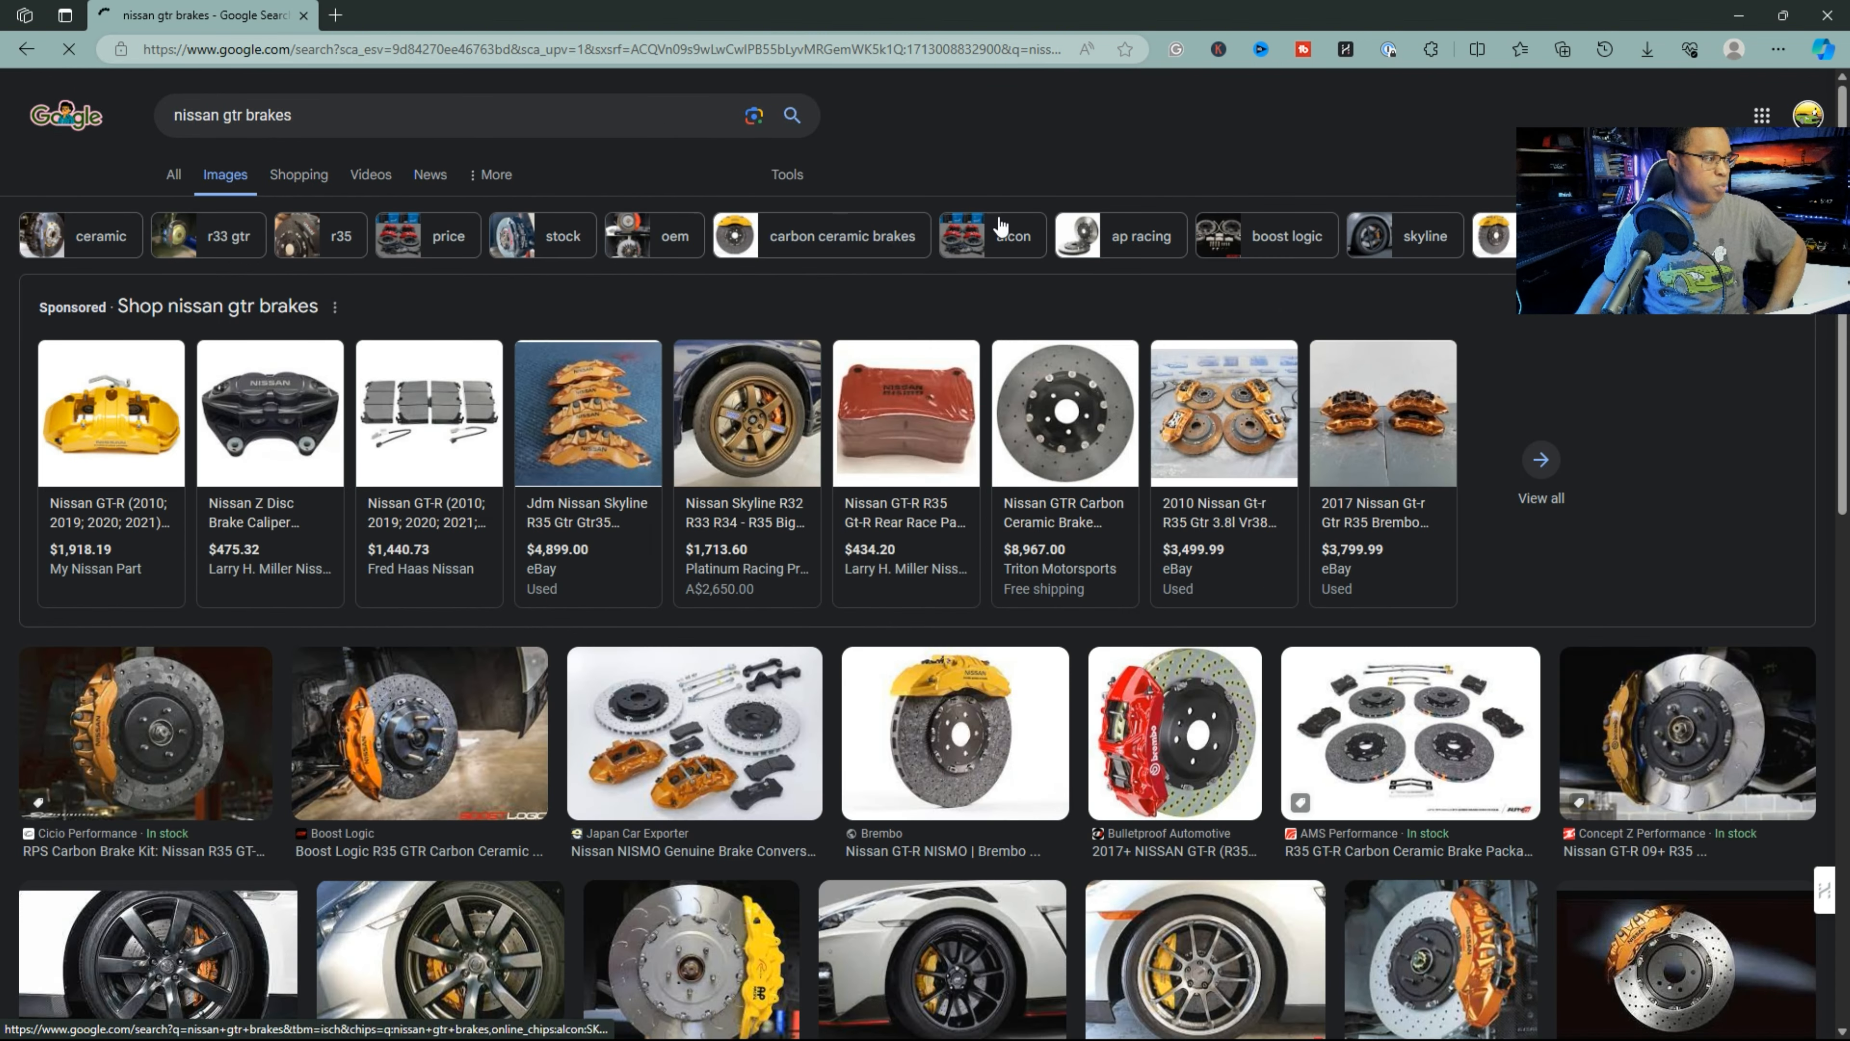
{"action": "scroll", "coordinate": [1057, 233], "scroll_direction": "down", "scroll_amount": 2}
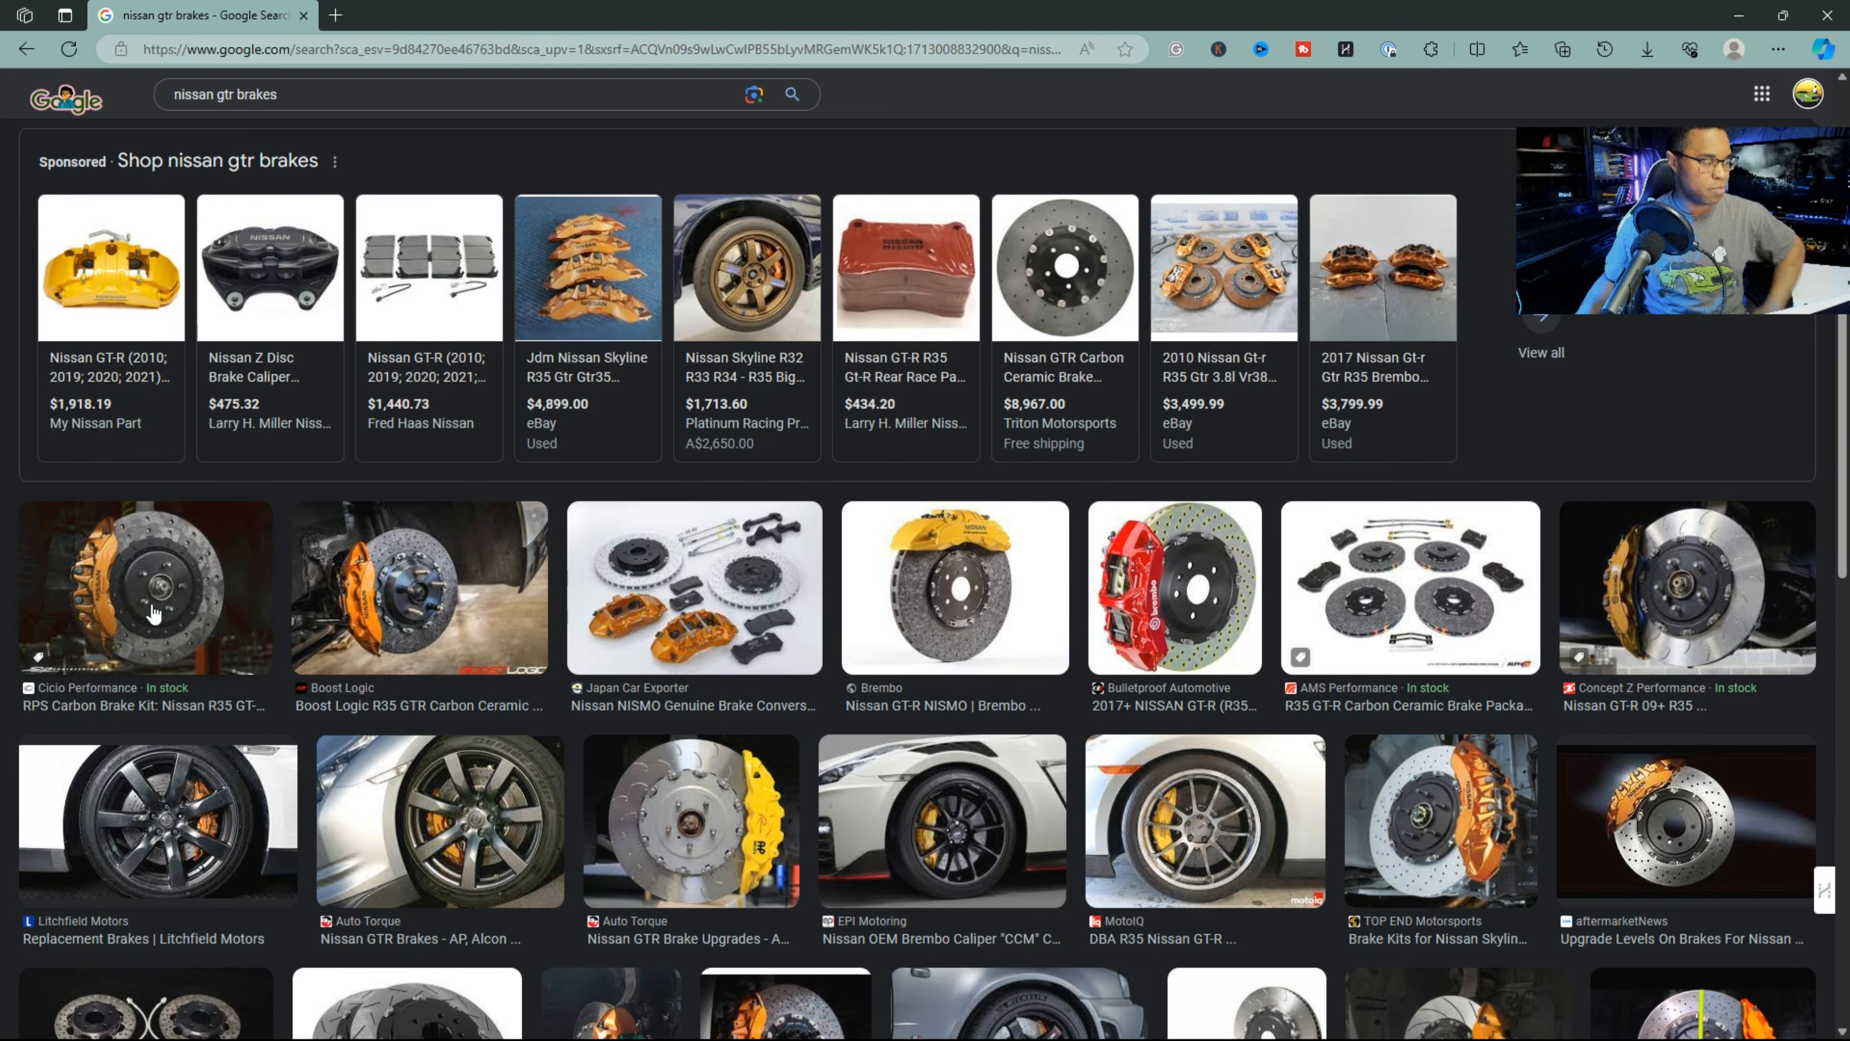
{"action": "key", "text": "alt+Tab"}
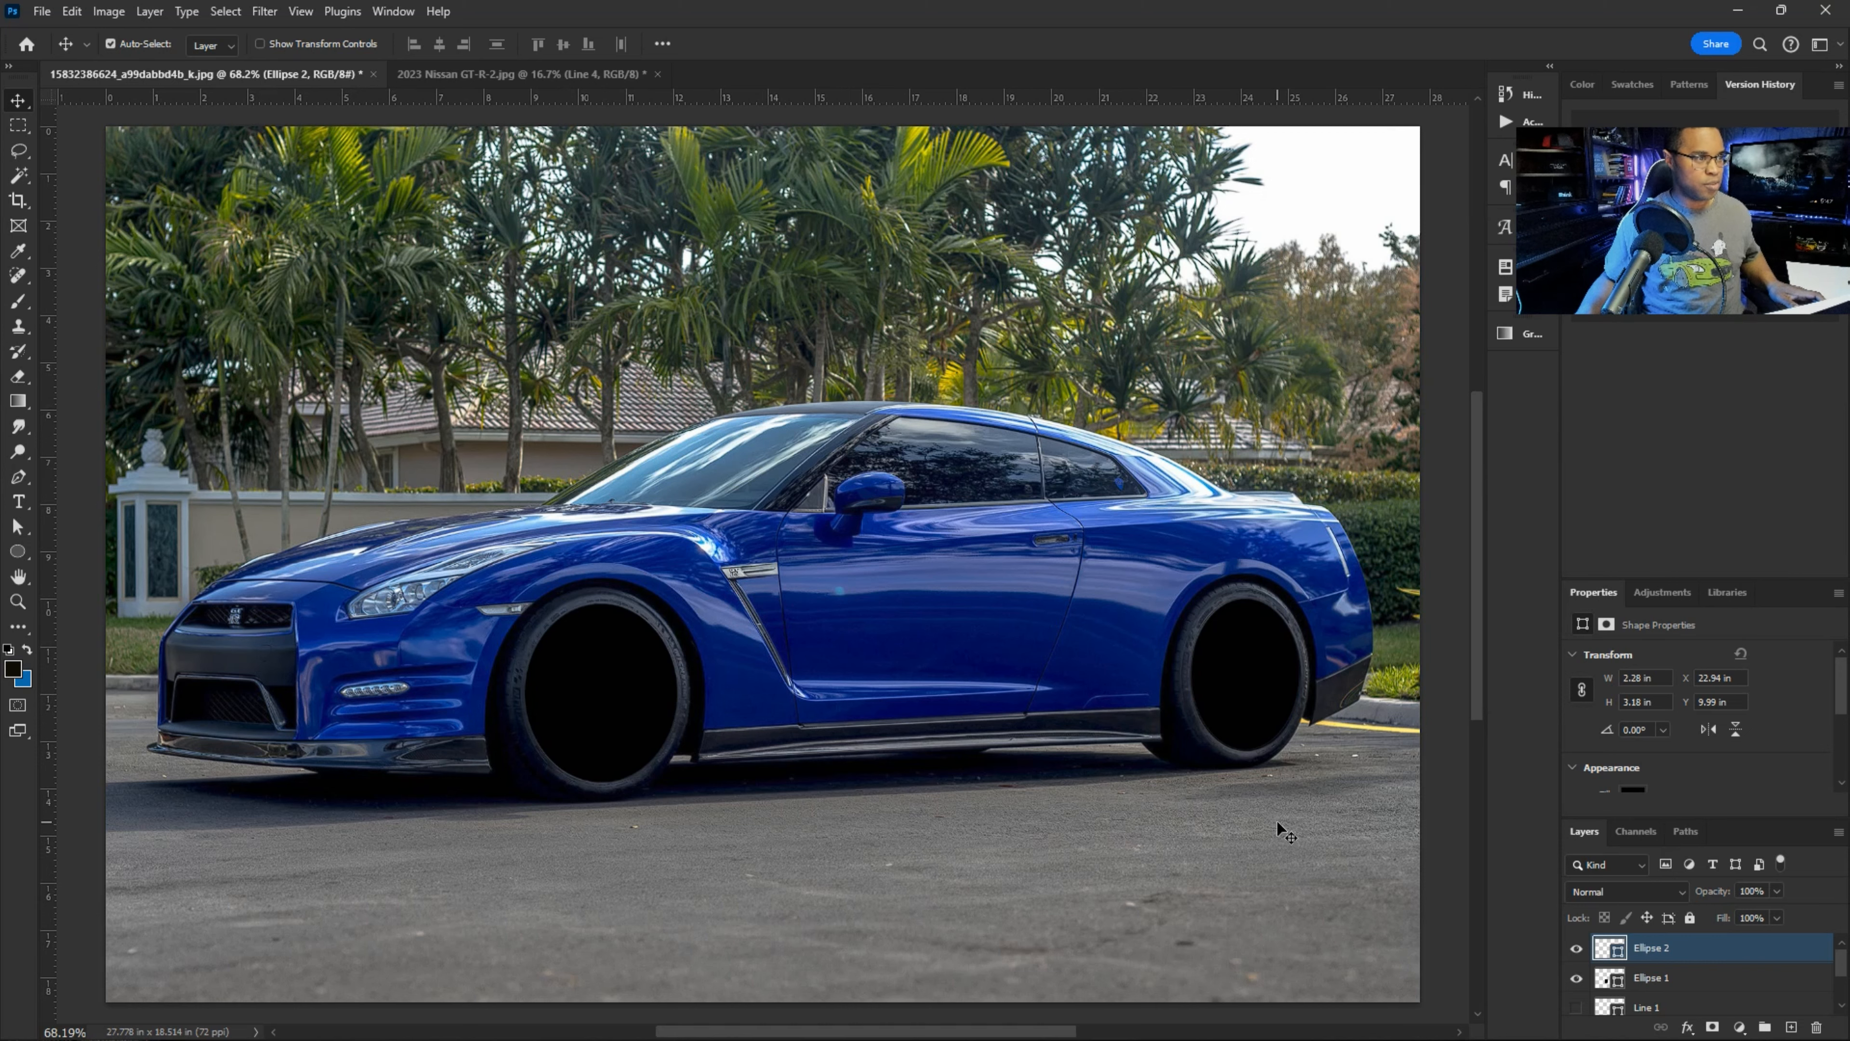
{"action": "key", "text": "alt+Tab"}
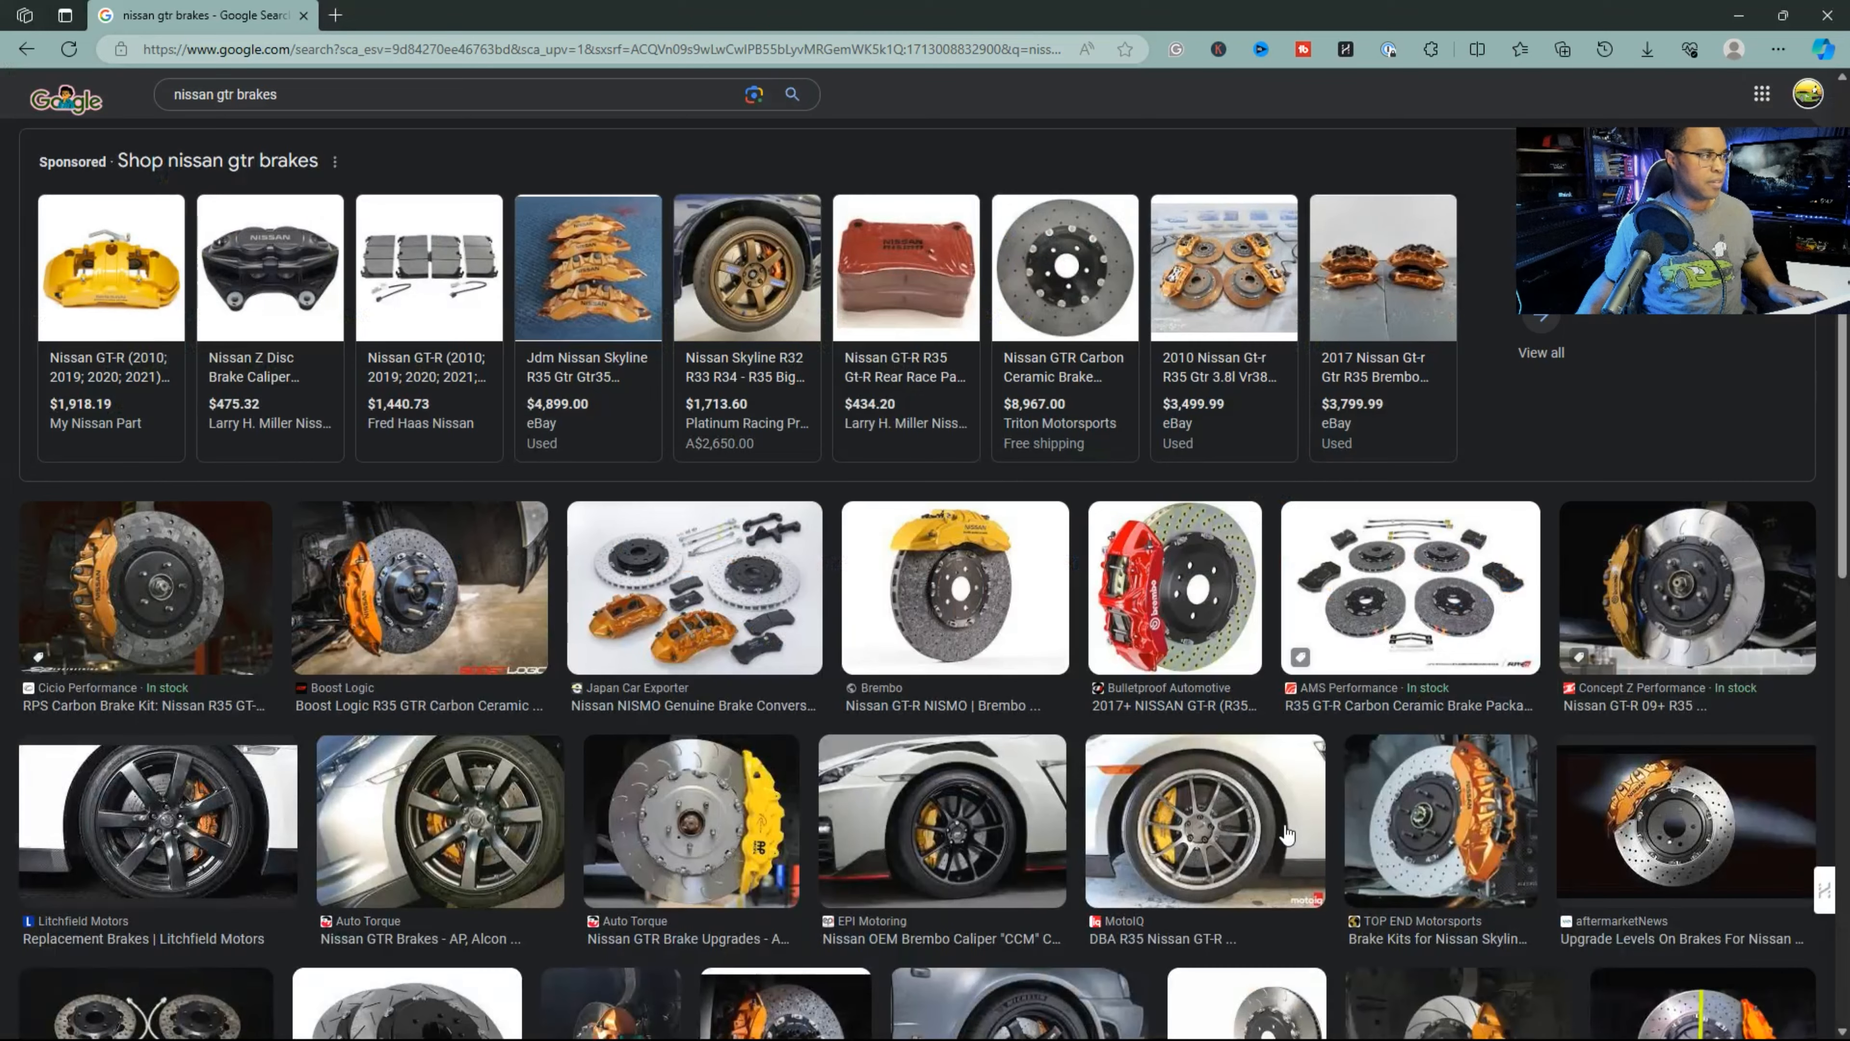
{"action": "key", "text": "alt+Tab"}
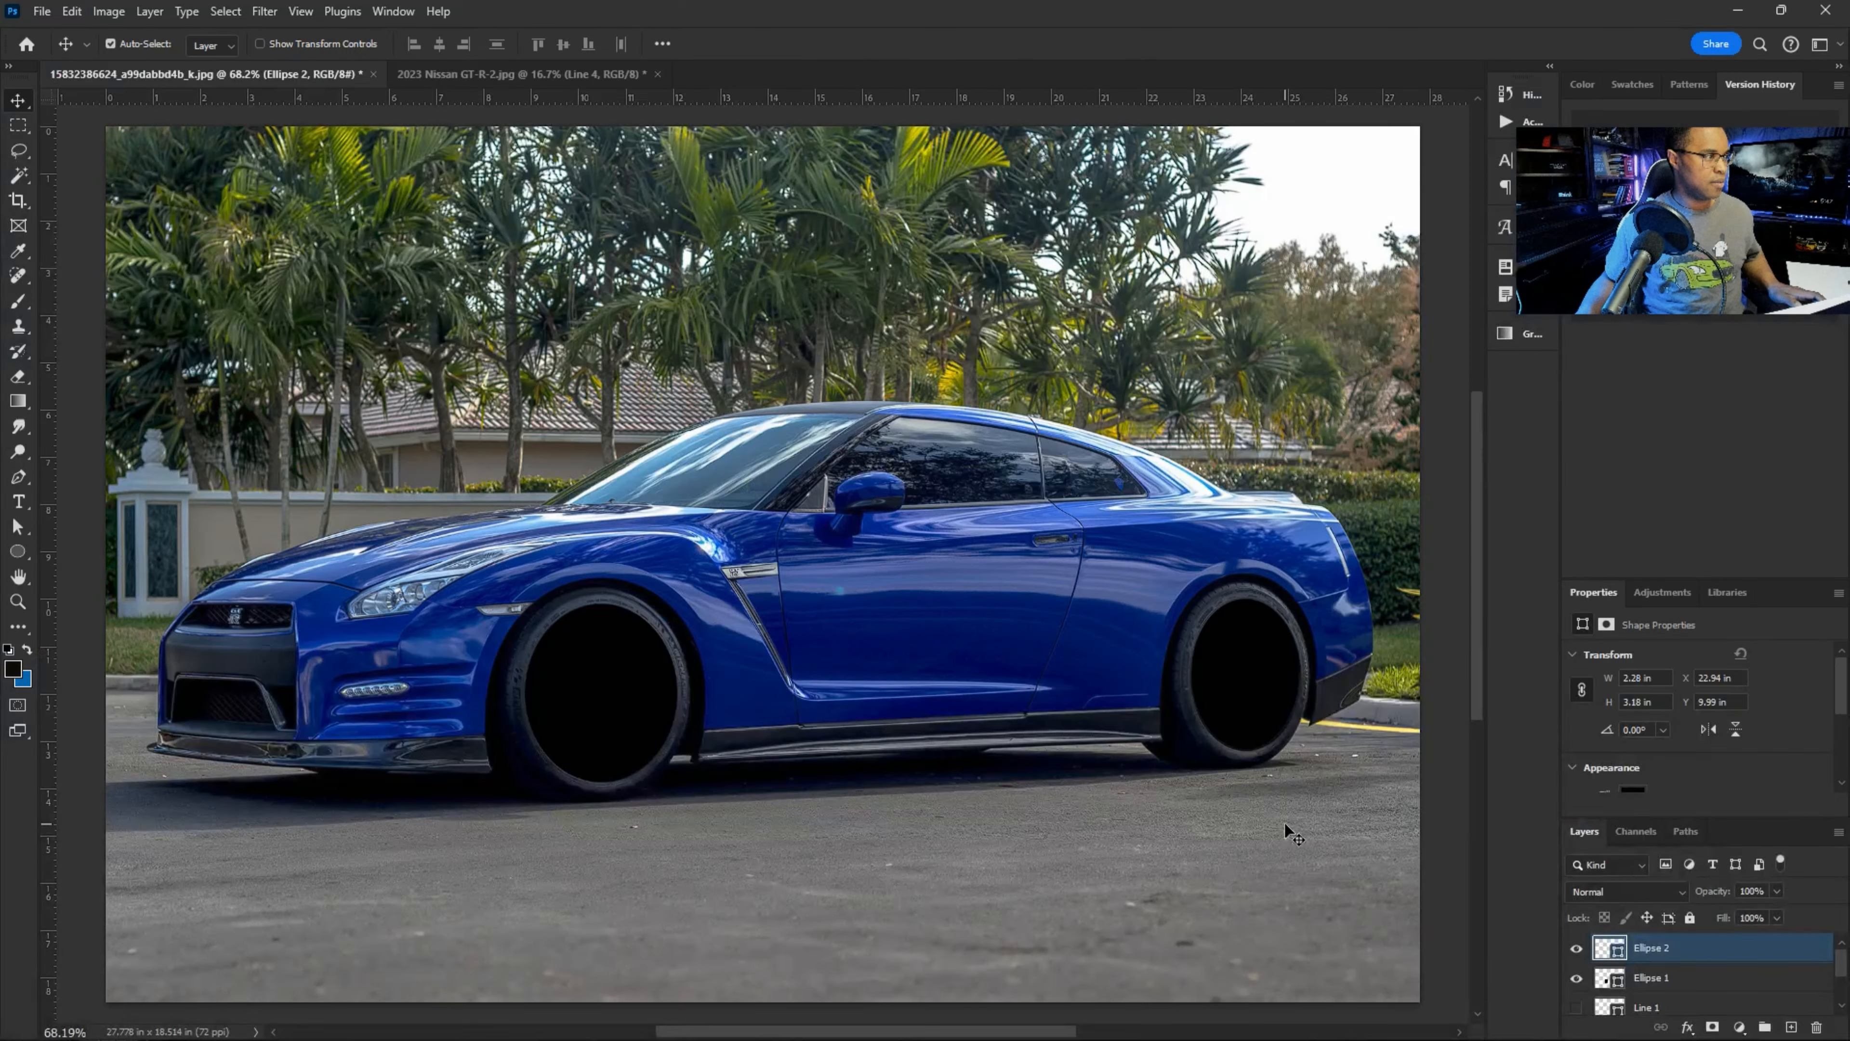
{"action": "key", "text": "alt+Tab"}
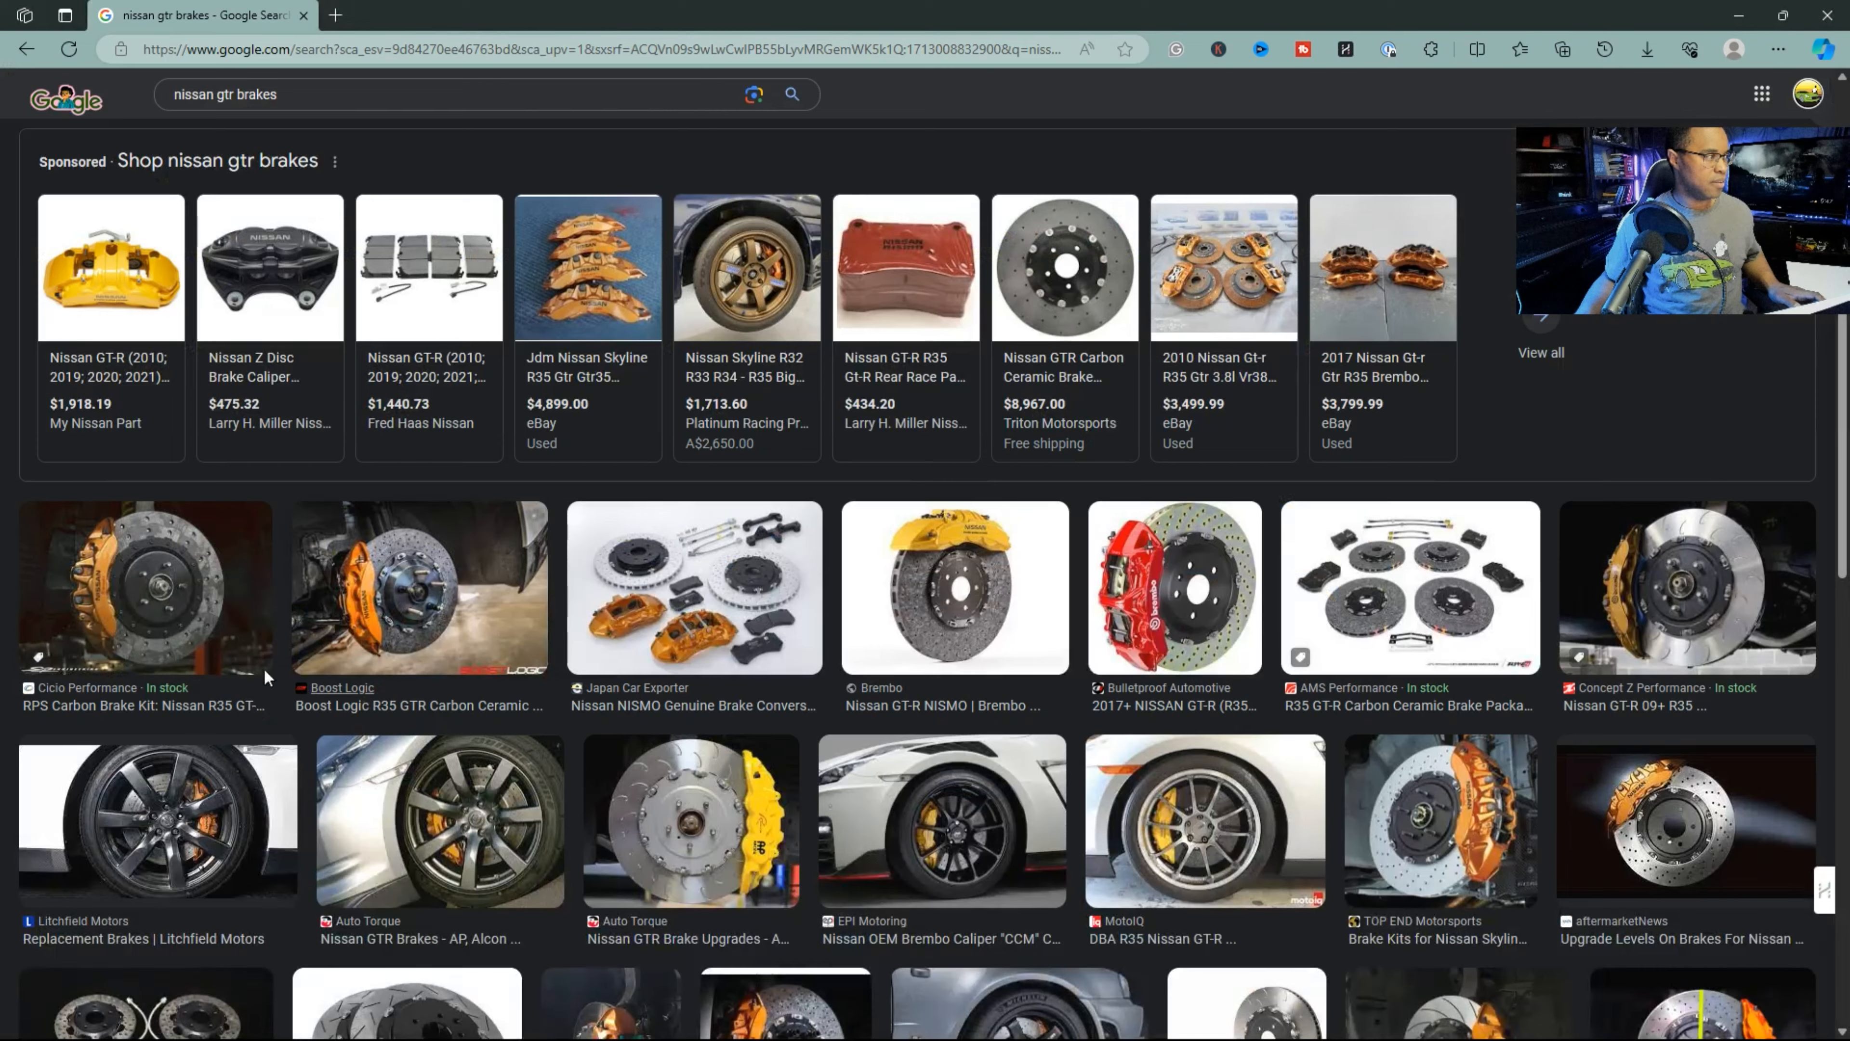
- Copy the RPS Carbon Brake Kit image from the search results and paste it into the car document in Photoshop
{"action": "left_click", "coordinate": [171, 611]}
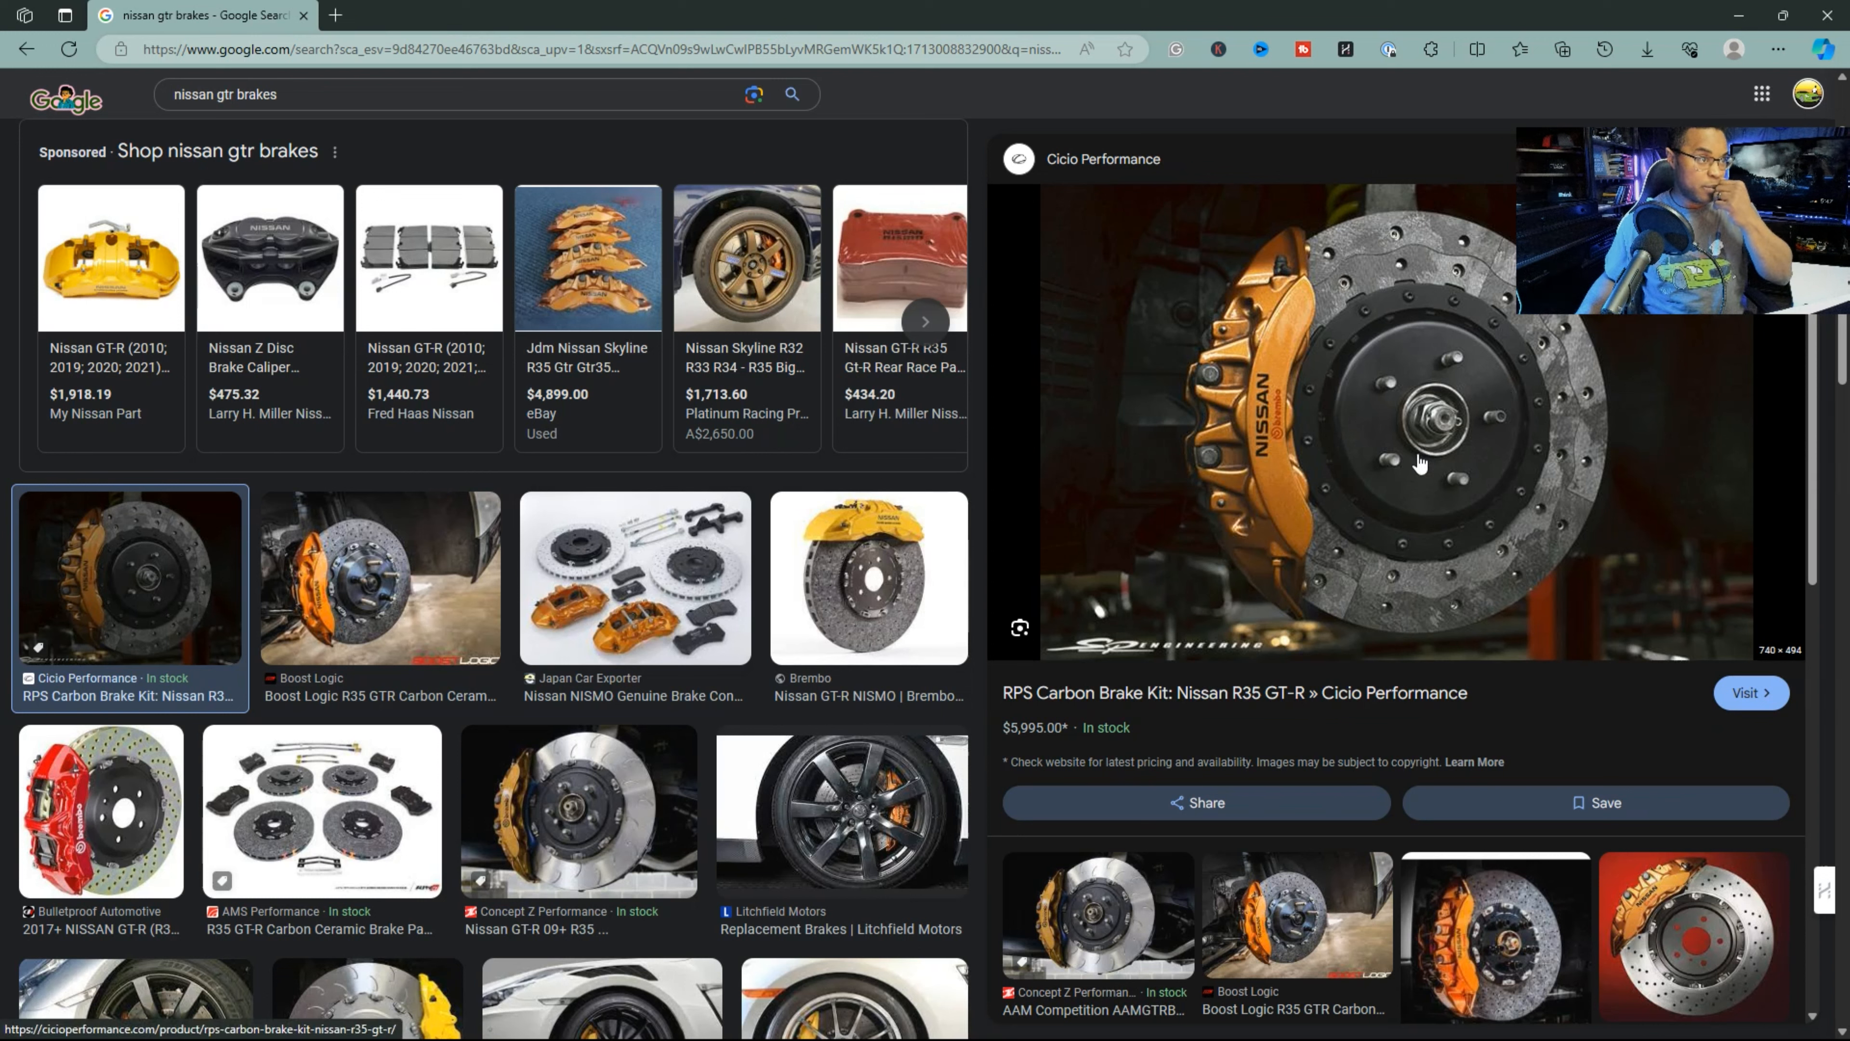
{"action": "right_click", "coordinate": [1401, 434]}
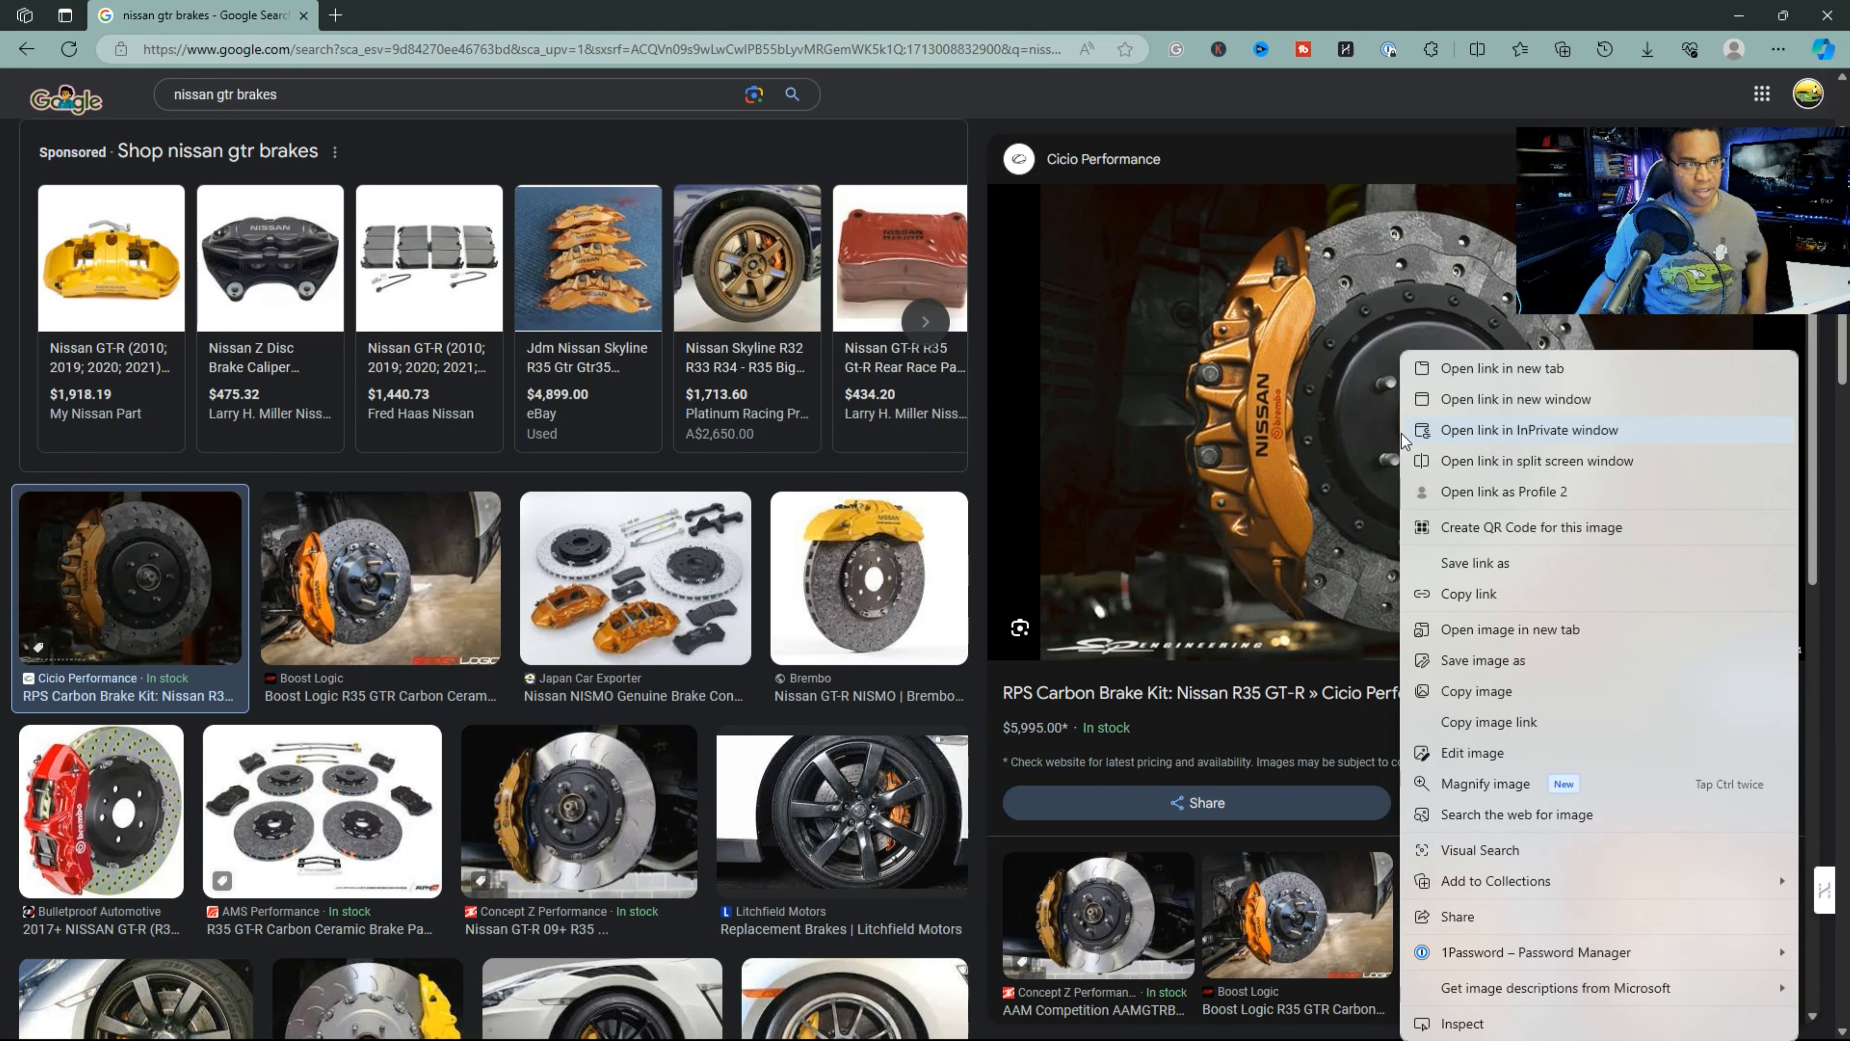
{"action": "left_click", "coordinate": [1488, 701]}
{"action": "key", "text": "alt+Tab"}
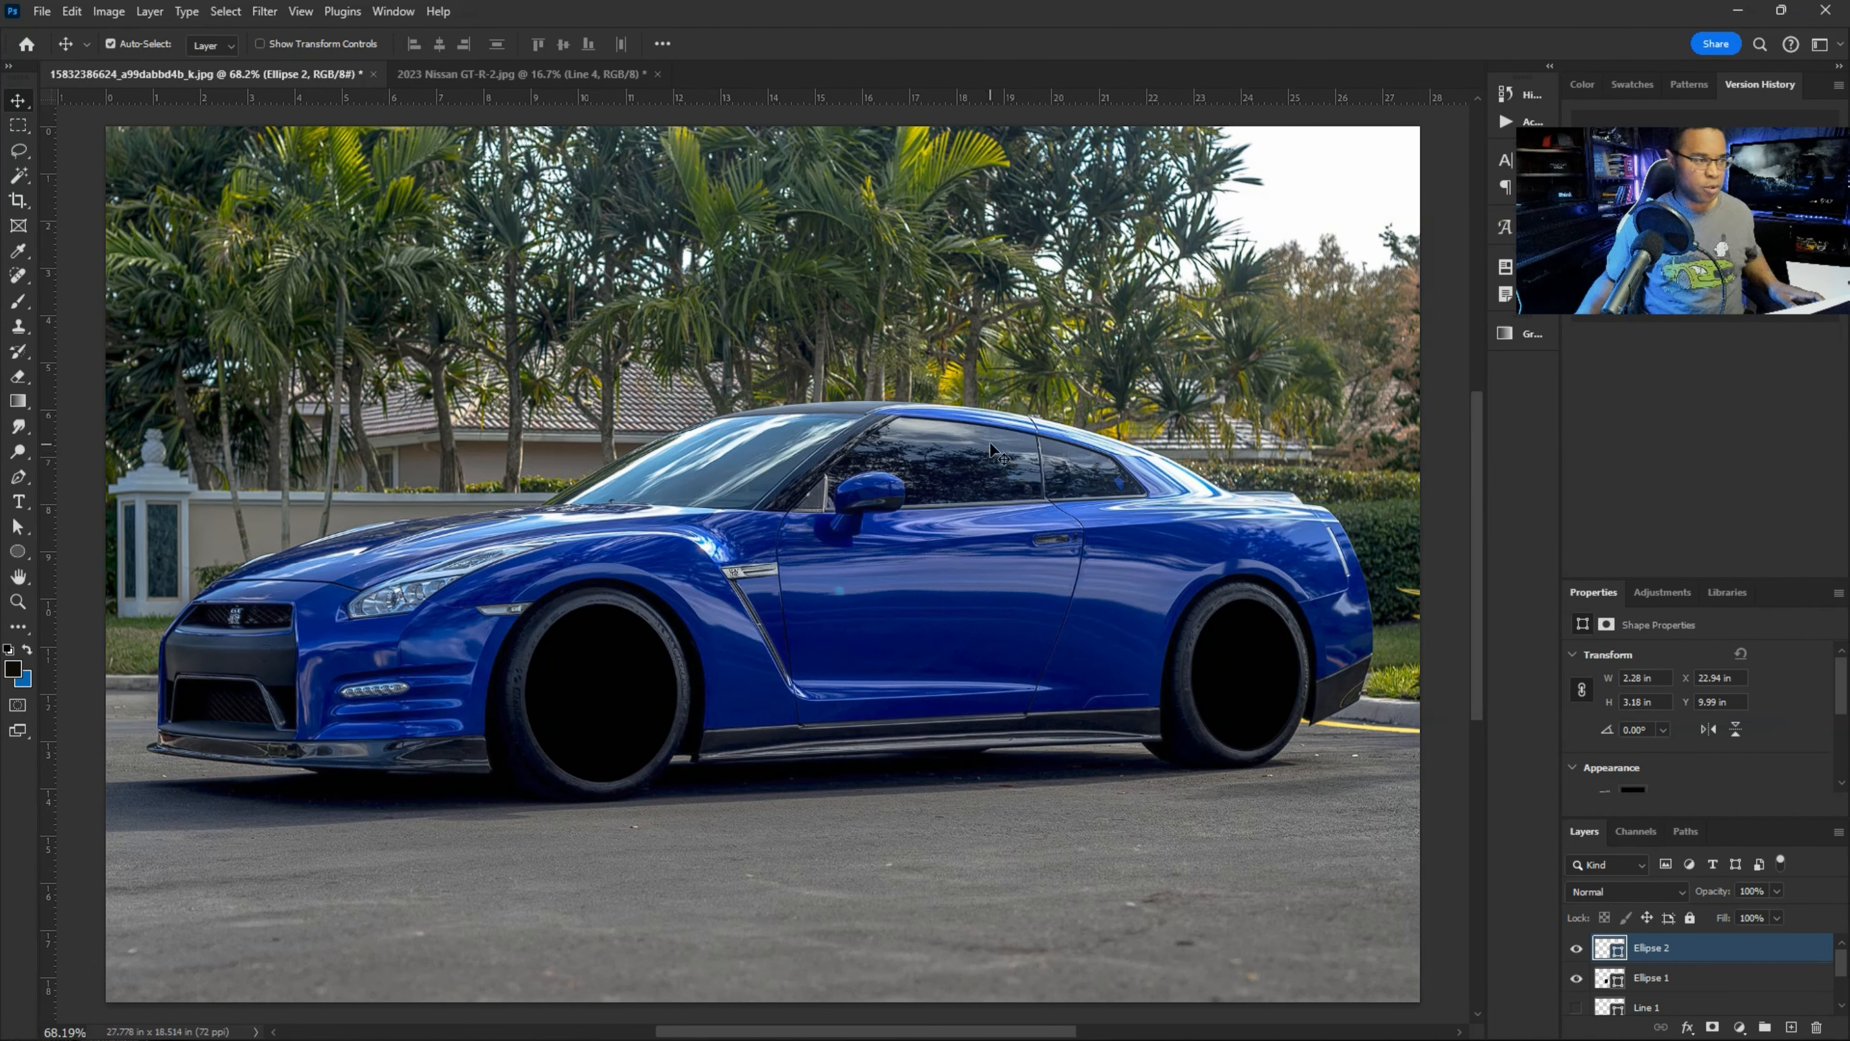
{"action": "key", "text": "ctrl+v"}
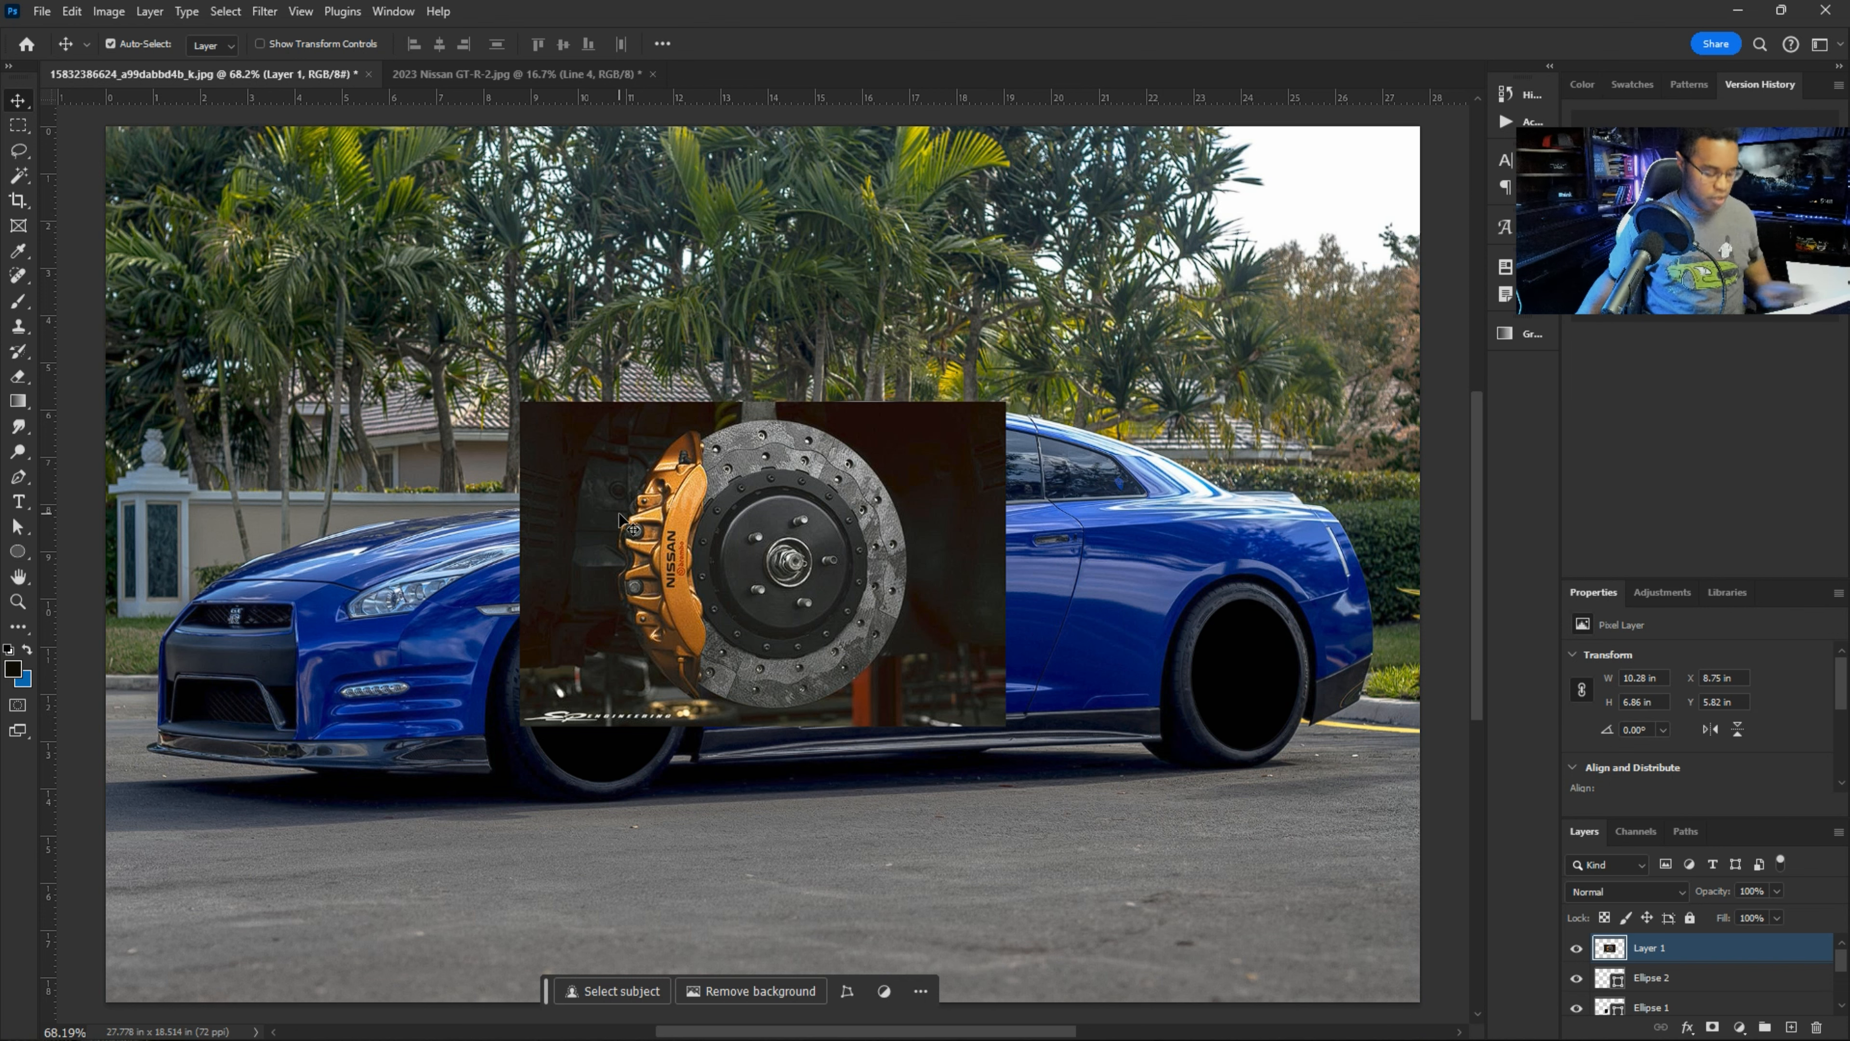
- Select the brake disc and orange caliper in the pasted image with the Object Selection Tool
{"action": "key", "text": "ctrl+1"}
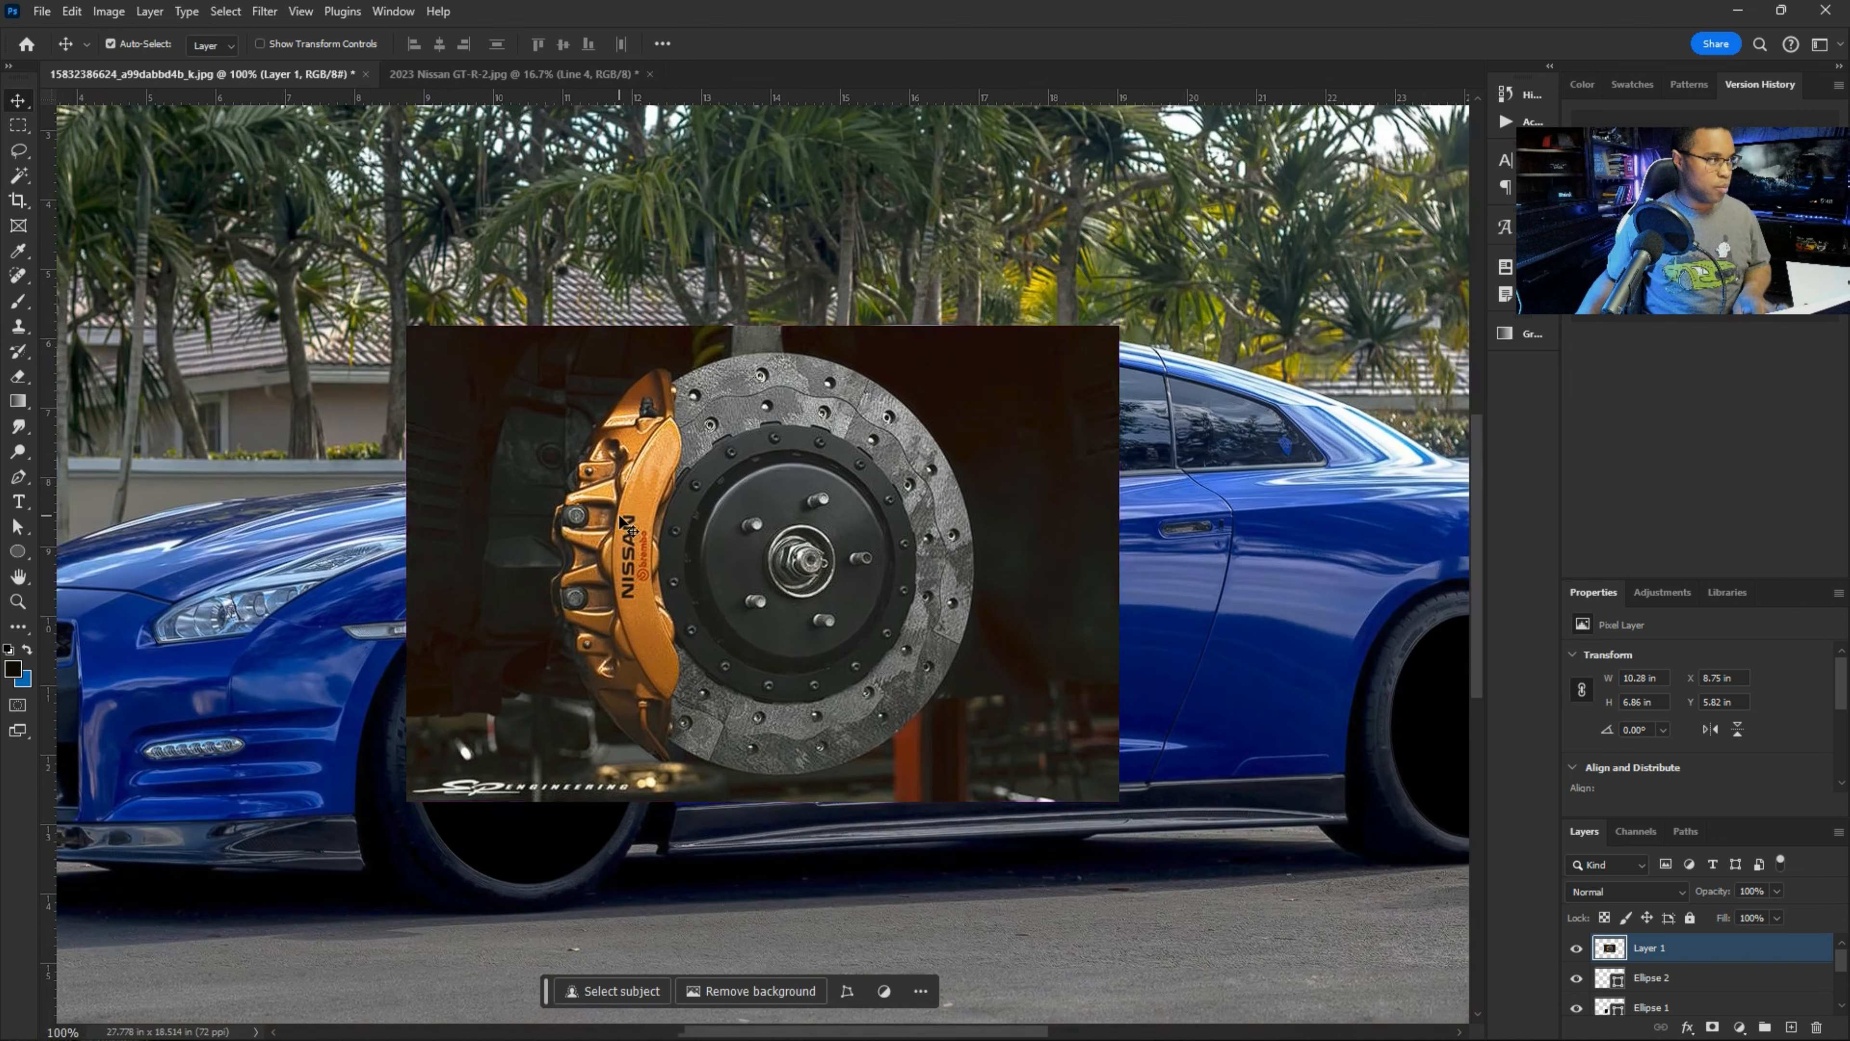
{"action": "left_click", "coordinate": [27, 155]}
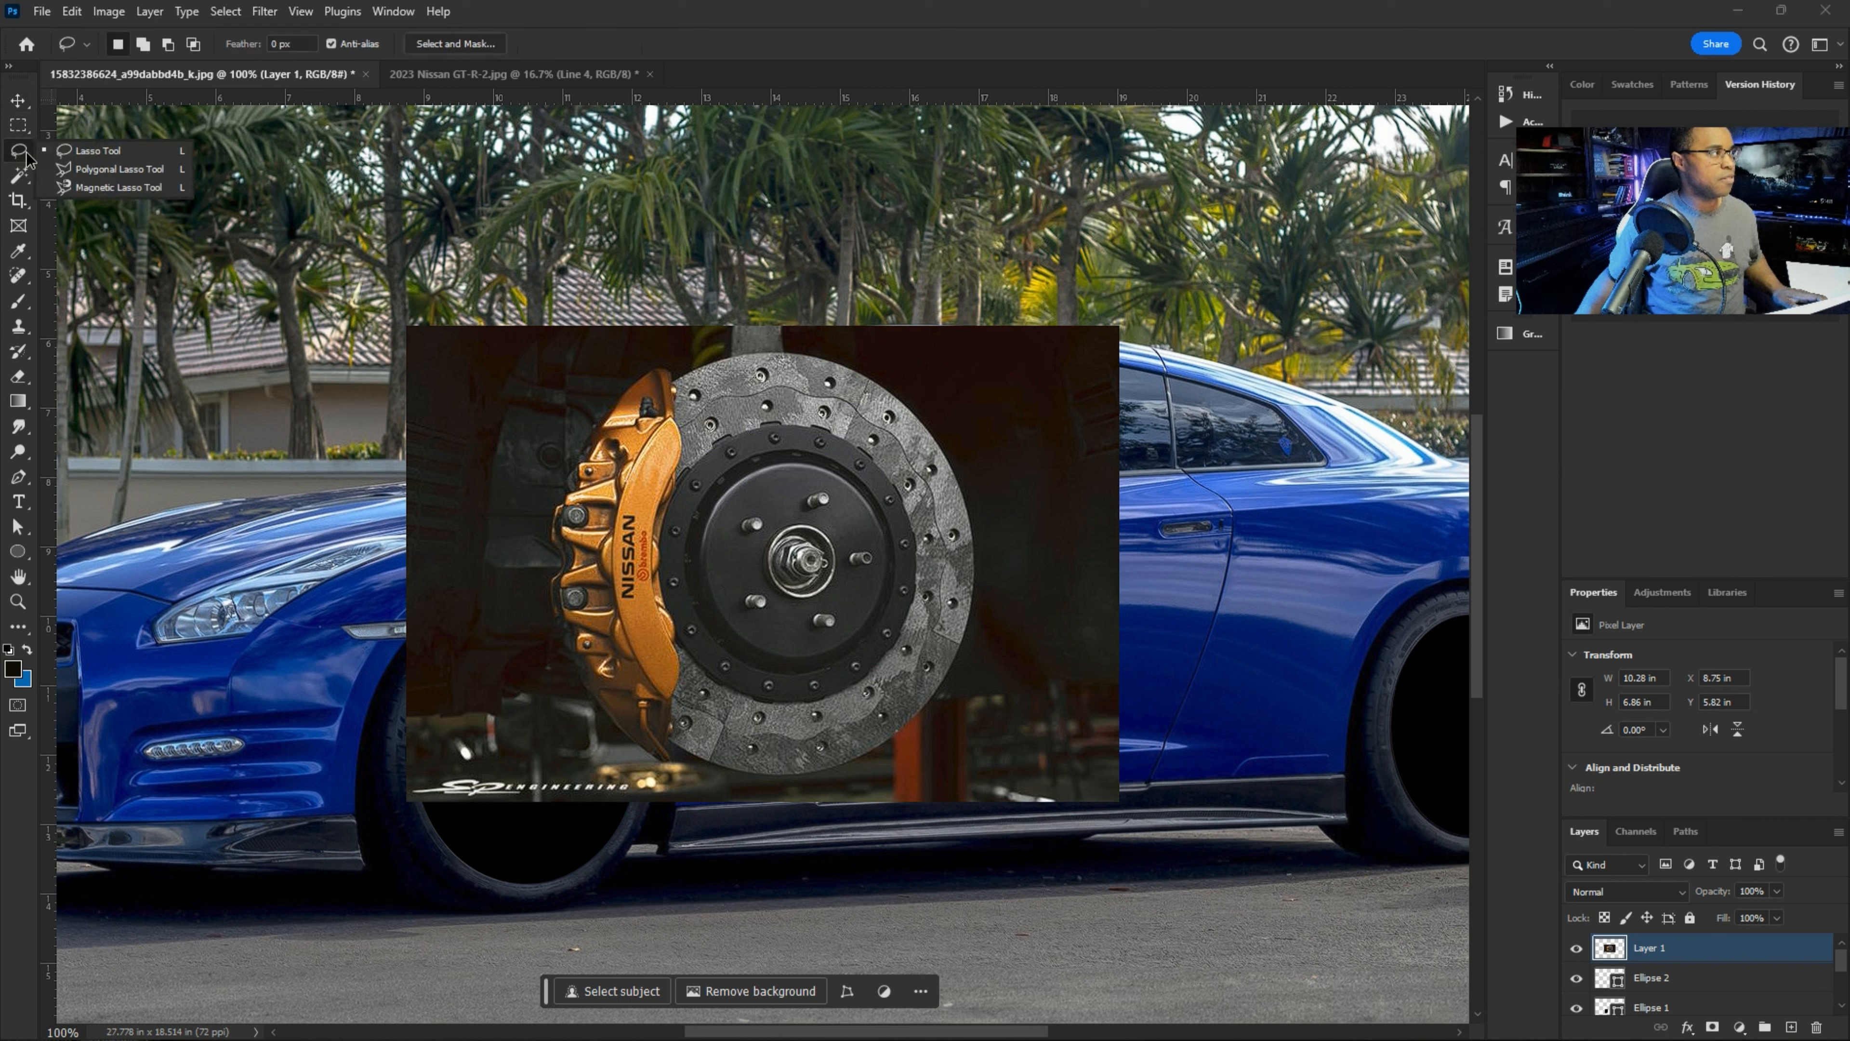
{"action": "left_click", "coordinate": [20, 126]}
{"action": "left_click", "coordinate": [18, 175]}
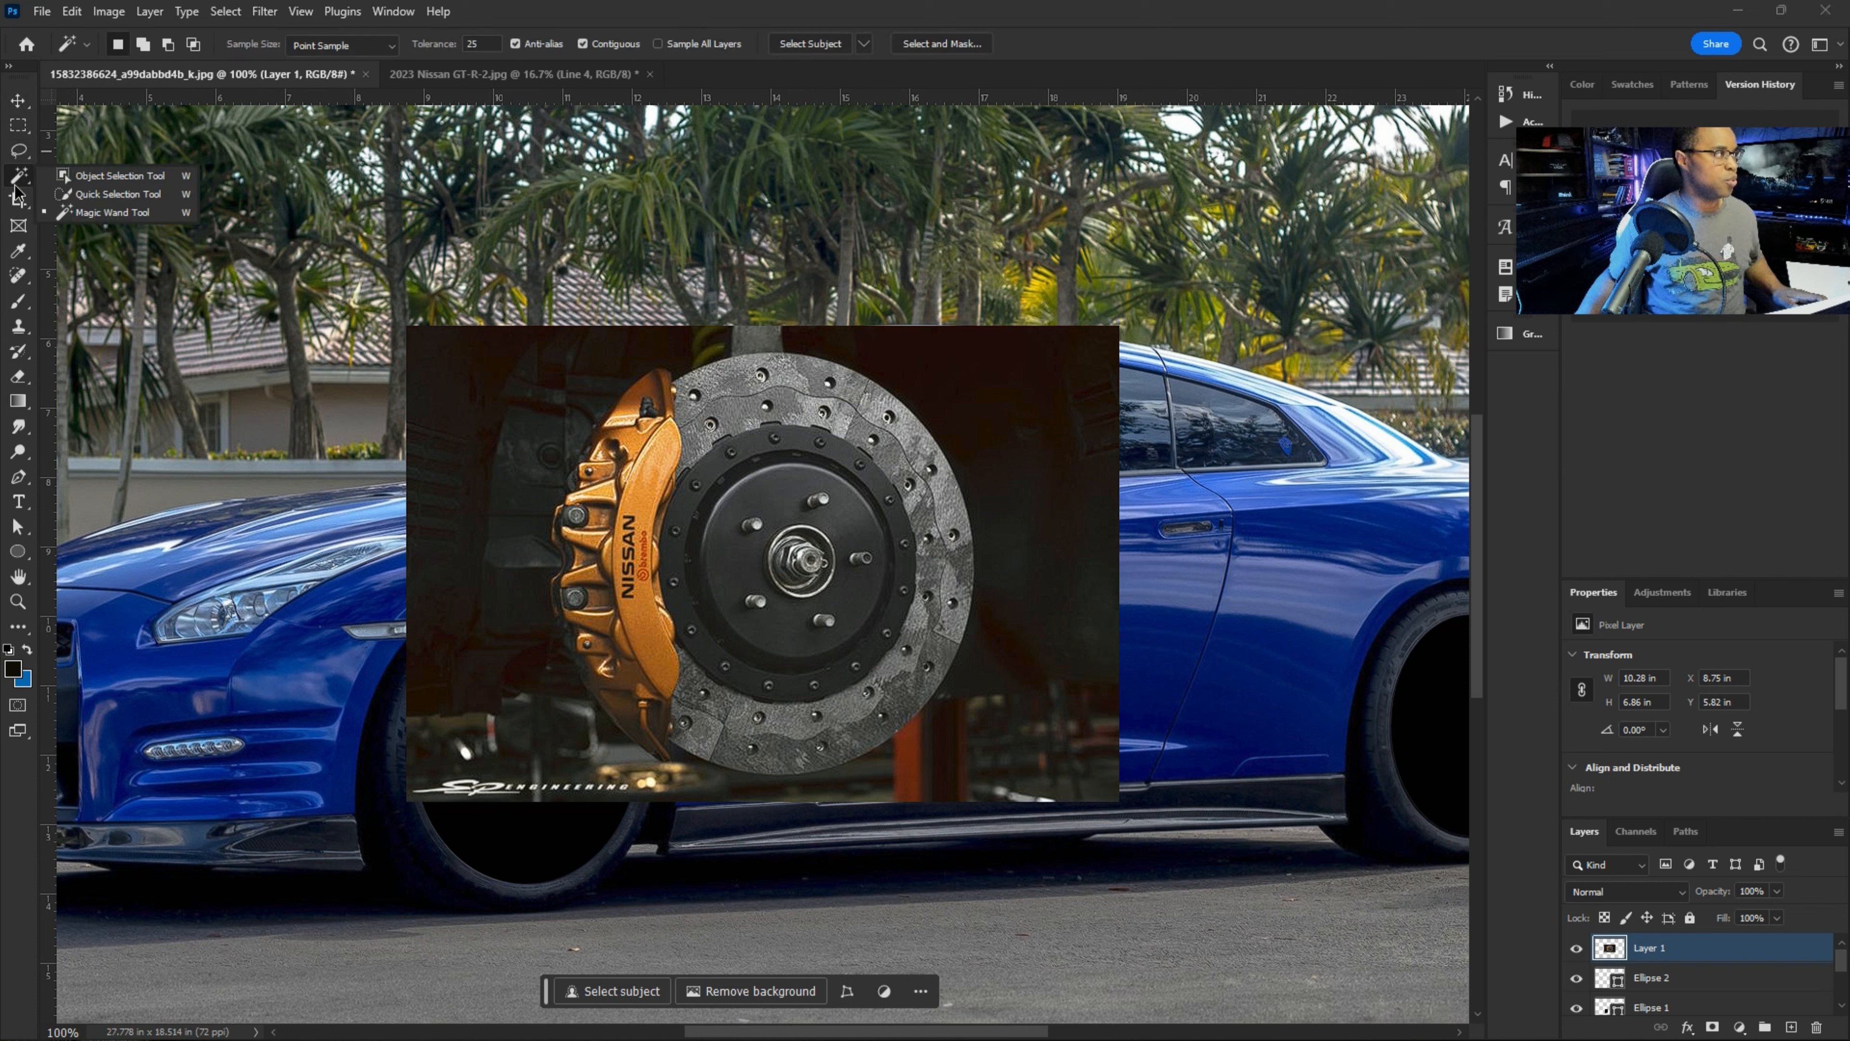
{"action": "left_click", "coordinate": [88, 172]}
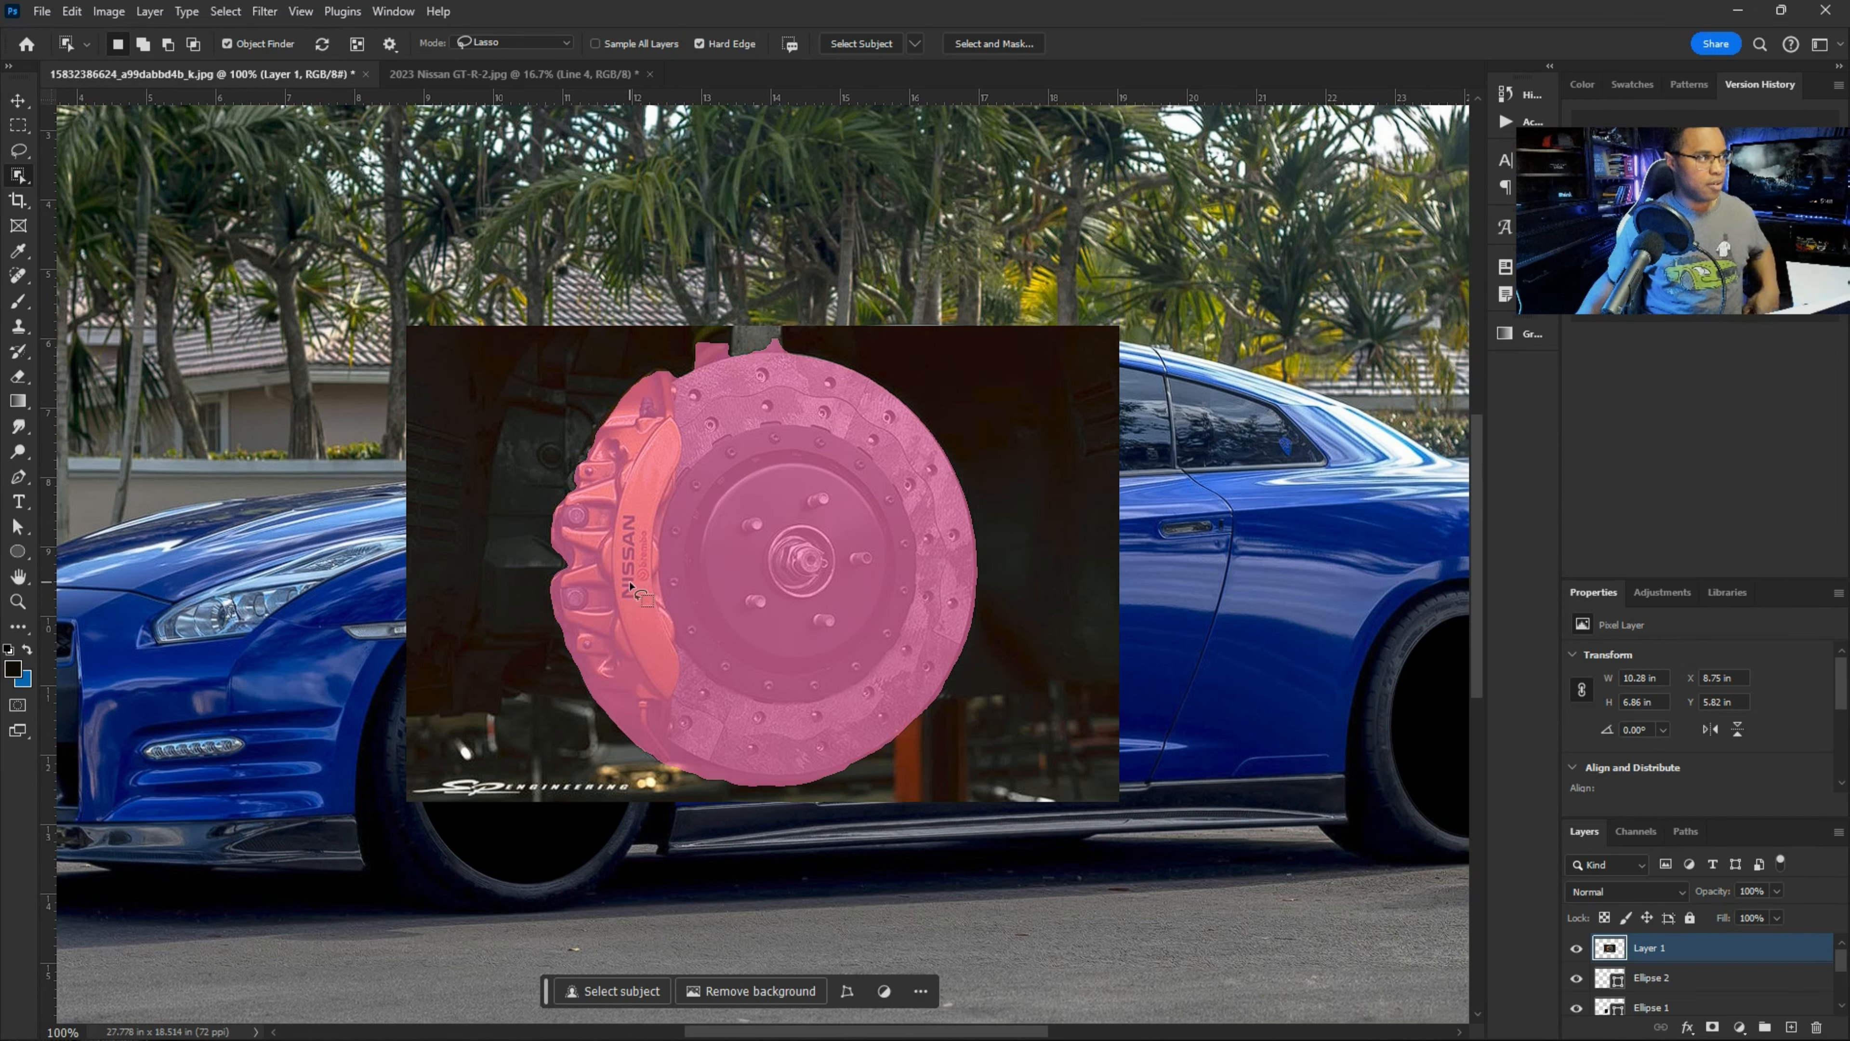
{"action": "left_click", "coordinate": [630, 586]}
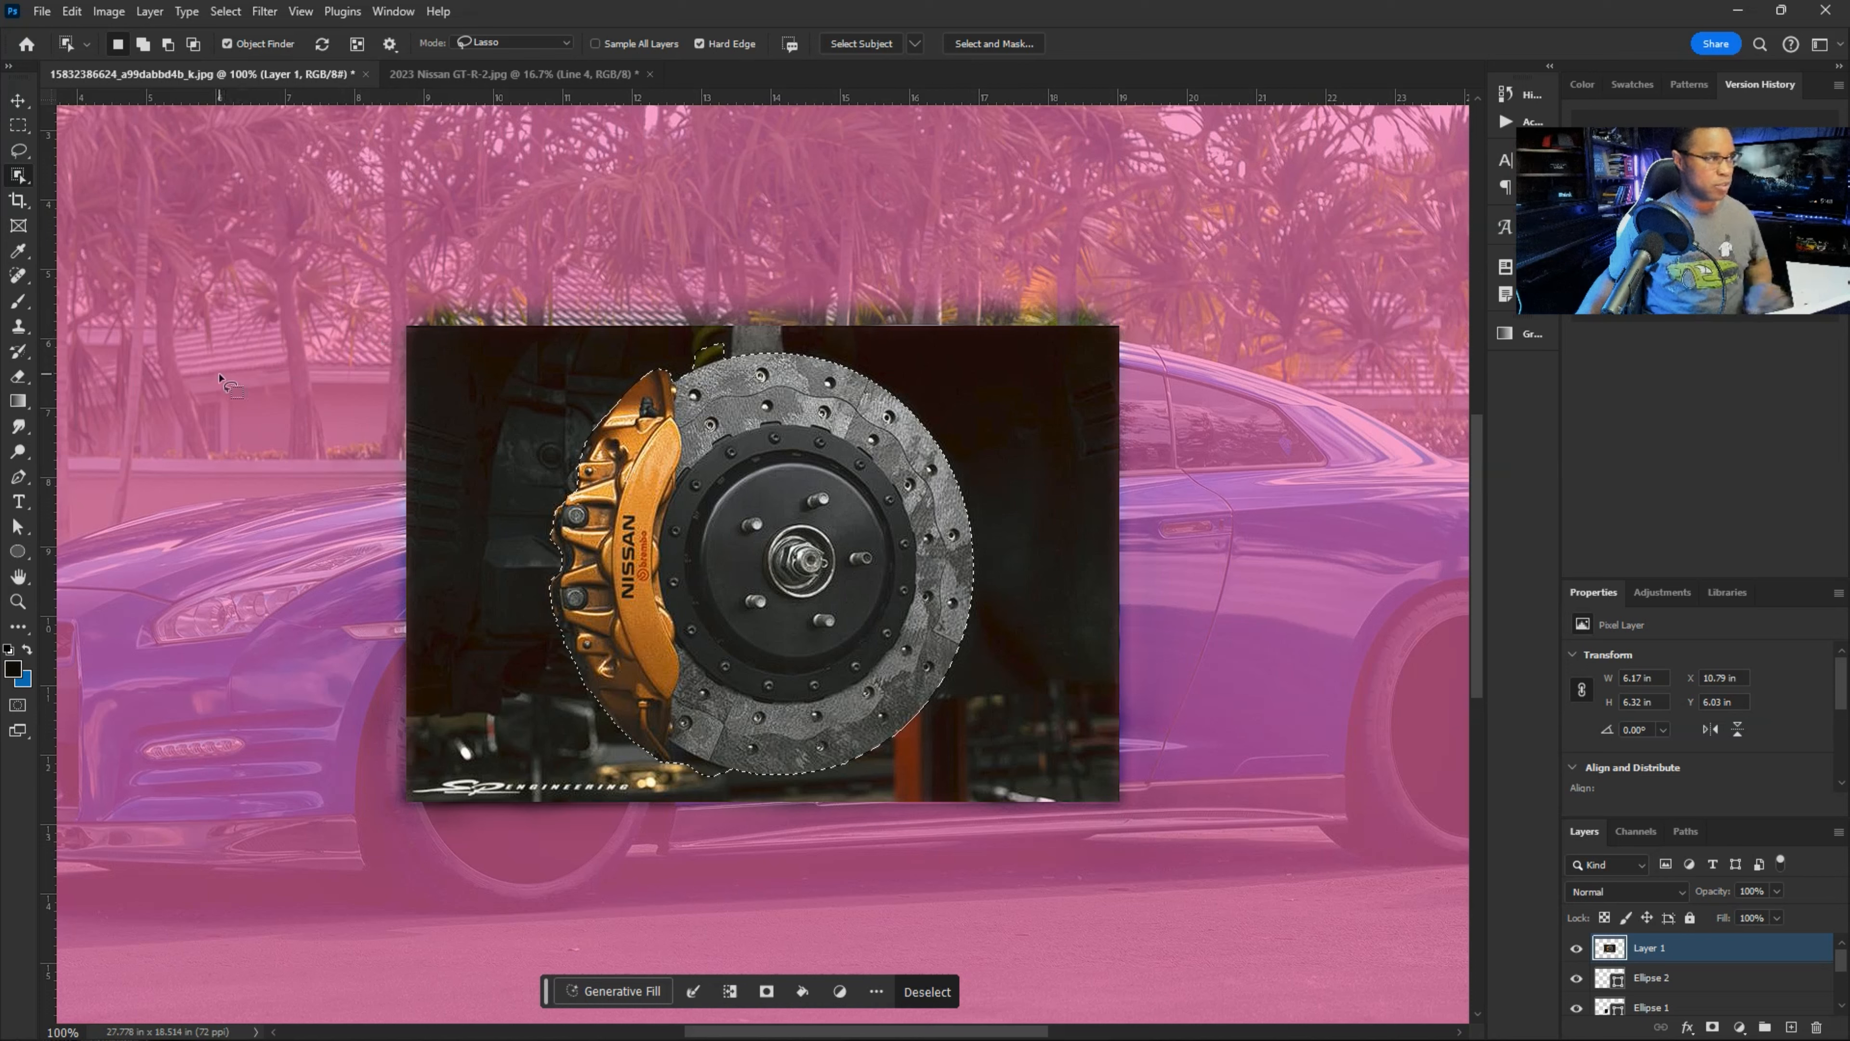
- Subtract the stray background area above the brake disc and caliper from the selection with the Lasso Tool
{"action": "key", "text": "l"}
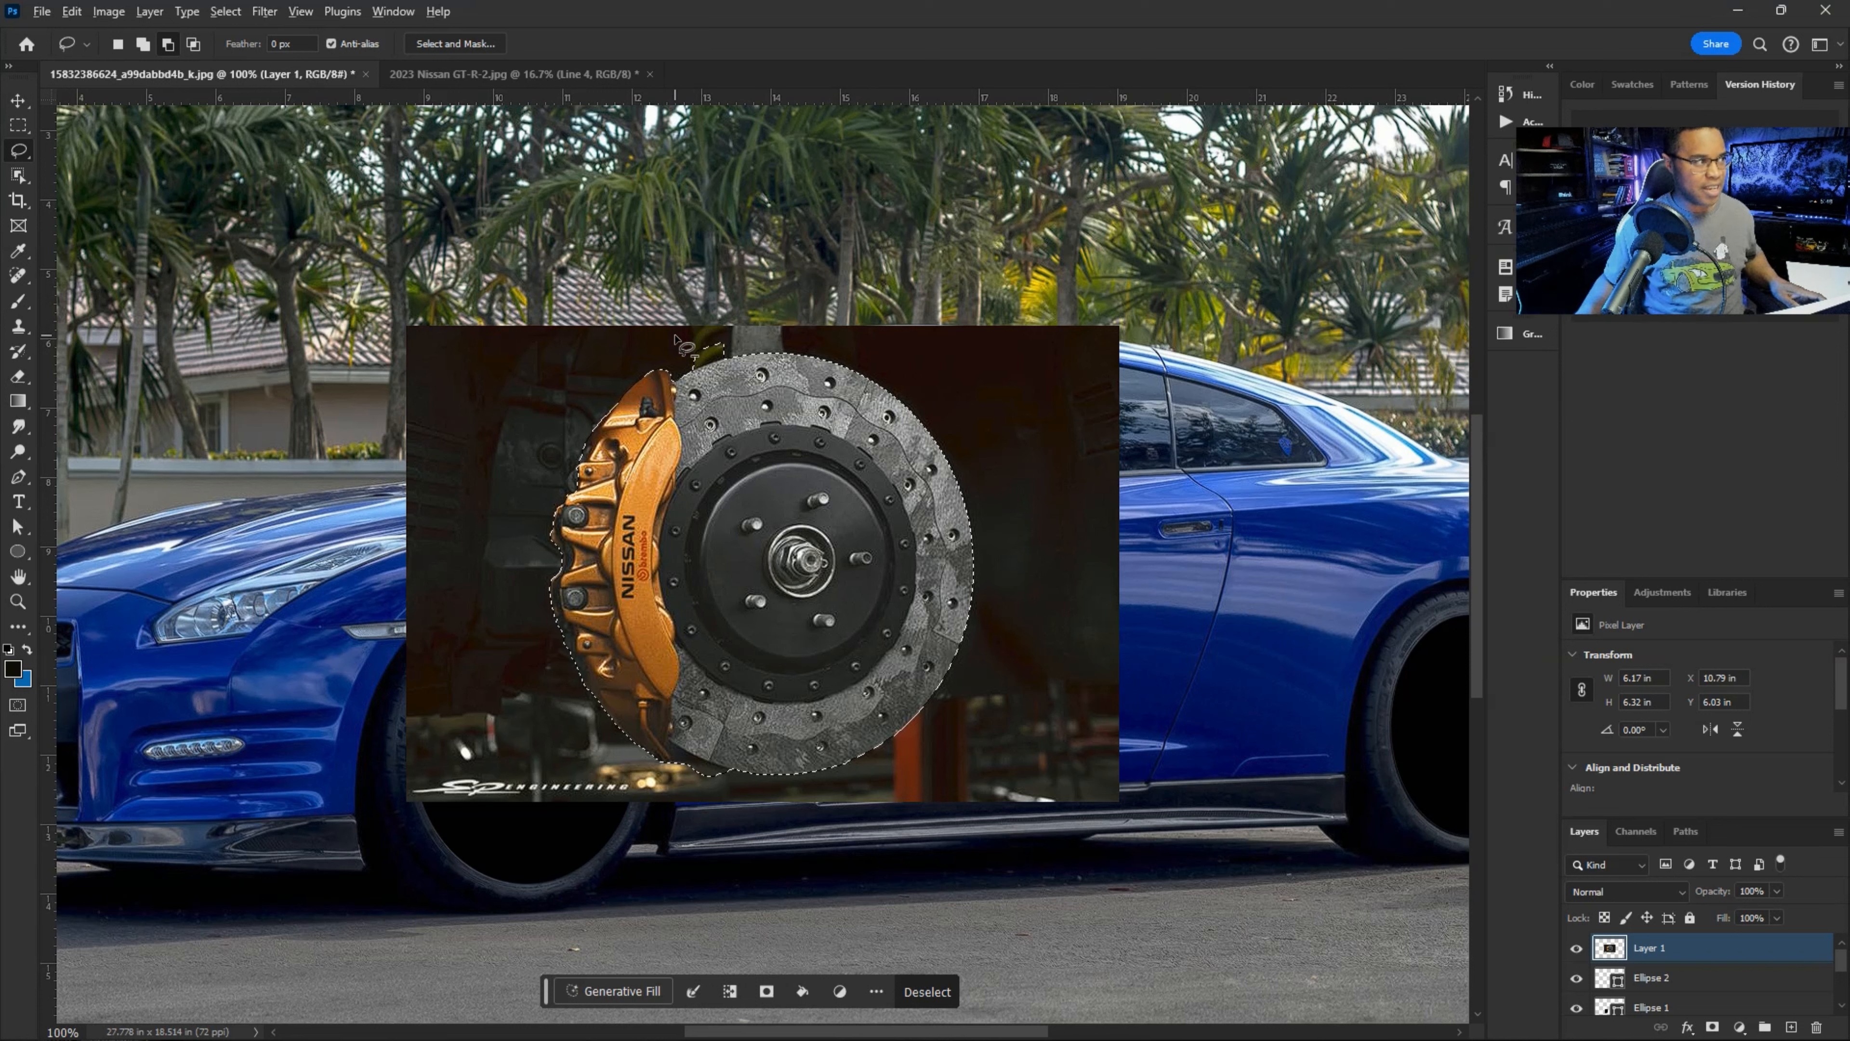
{"action": "left_click_drag", "start_coordinate": [675, 341], "coordinate": [674, 343]}
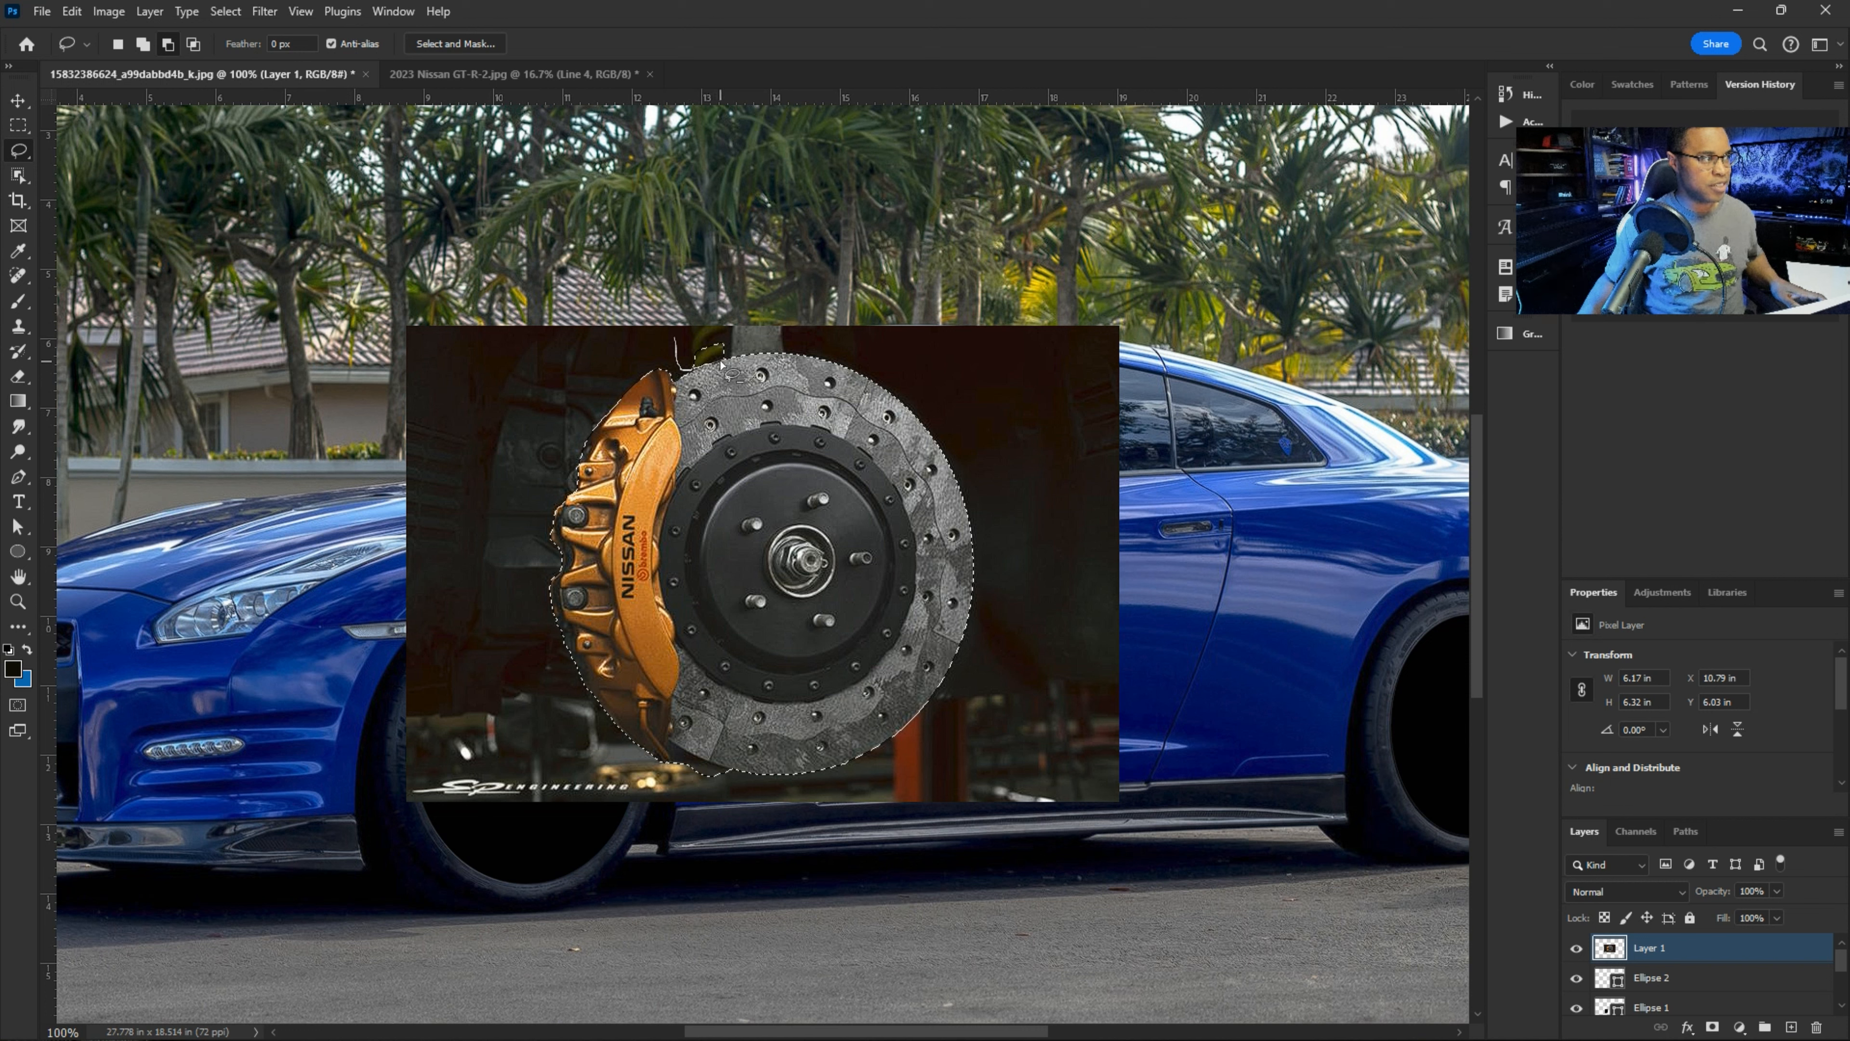
{"action": "left_click_drag", "start_coordinate": [694, 314], "coordinate": [721, 355]}
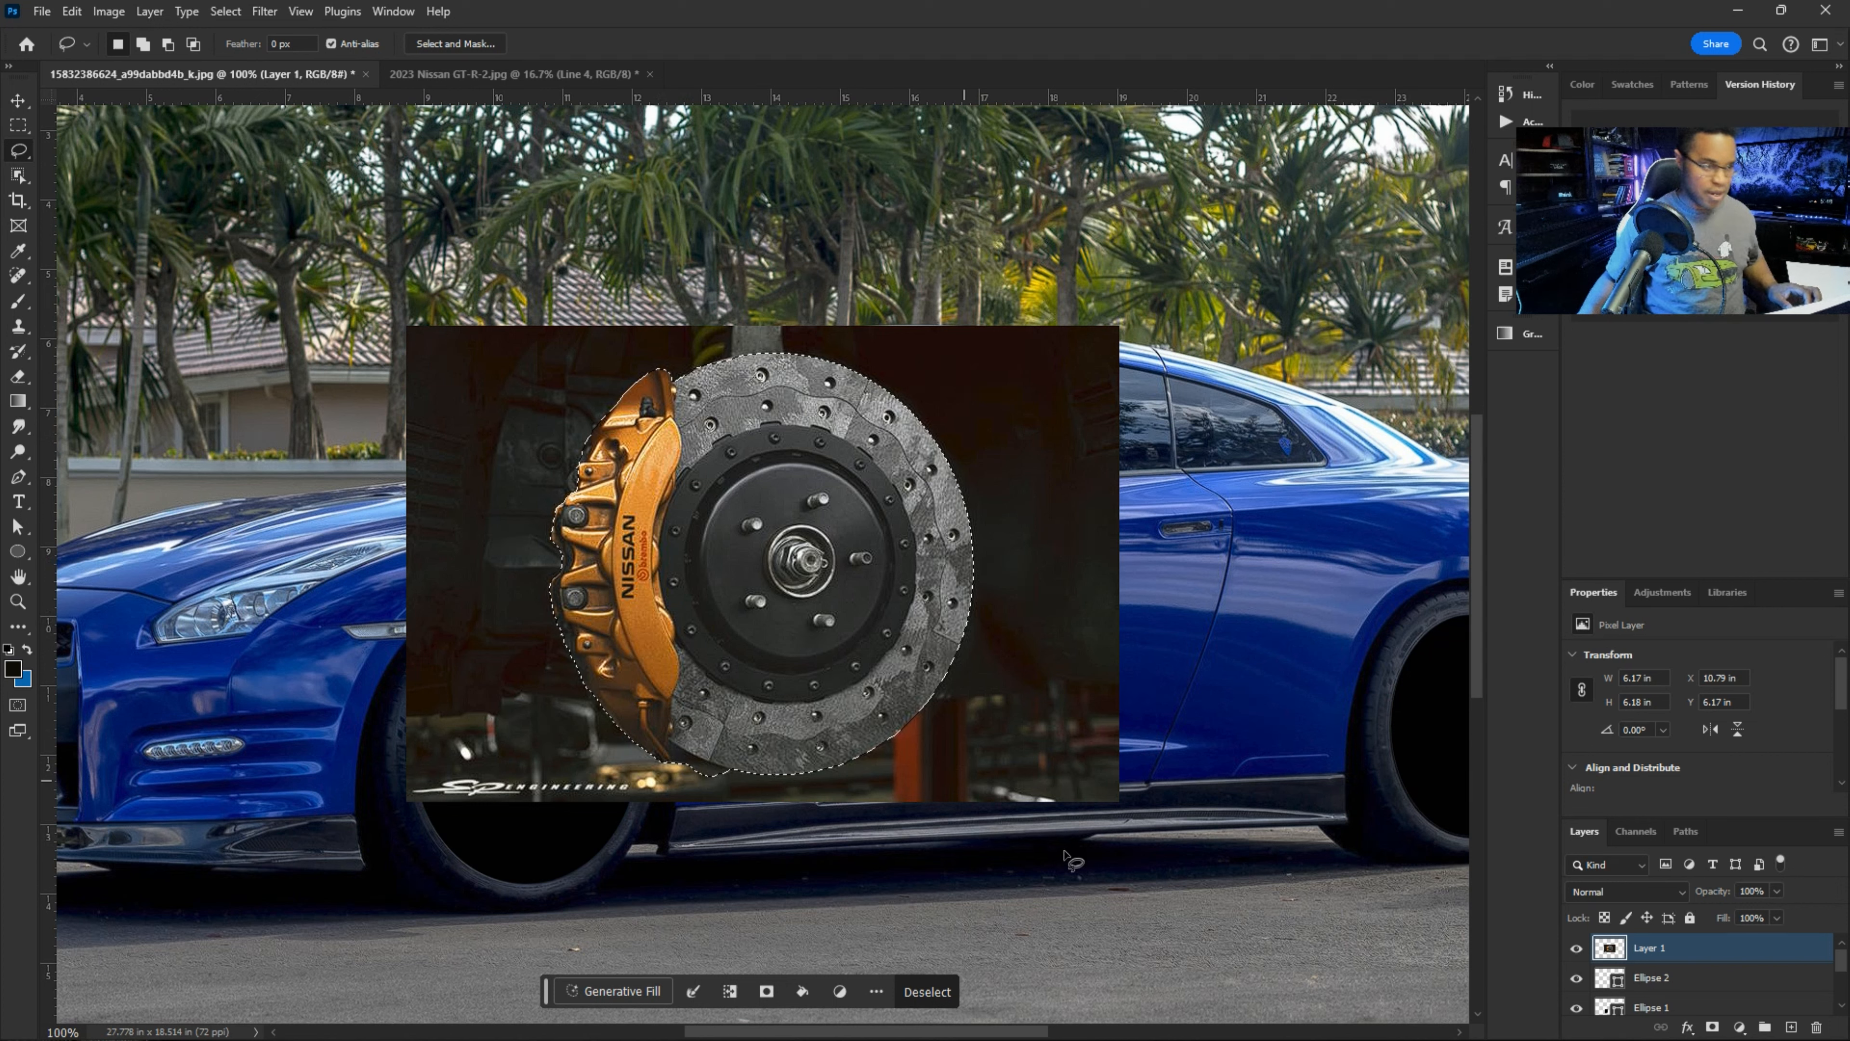
- Mask the pasted brake image to the selection and hide both black wheel ellipse layers
{"action": "left_click", "coordinate": [1713, 1026]}
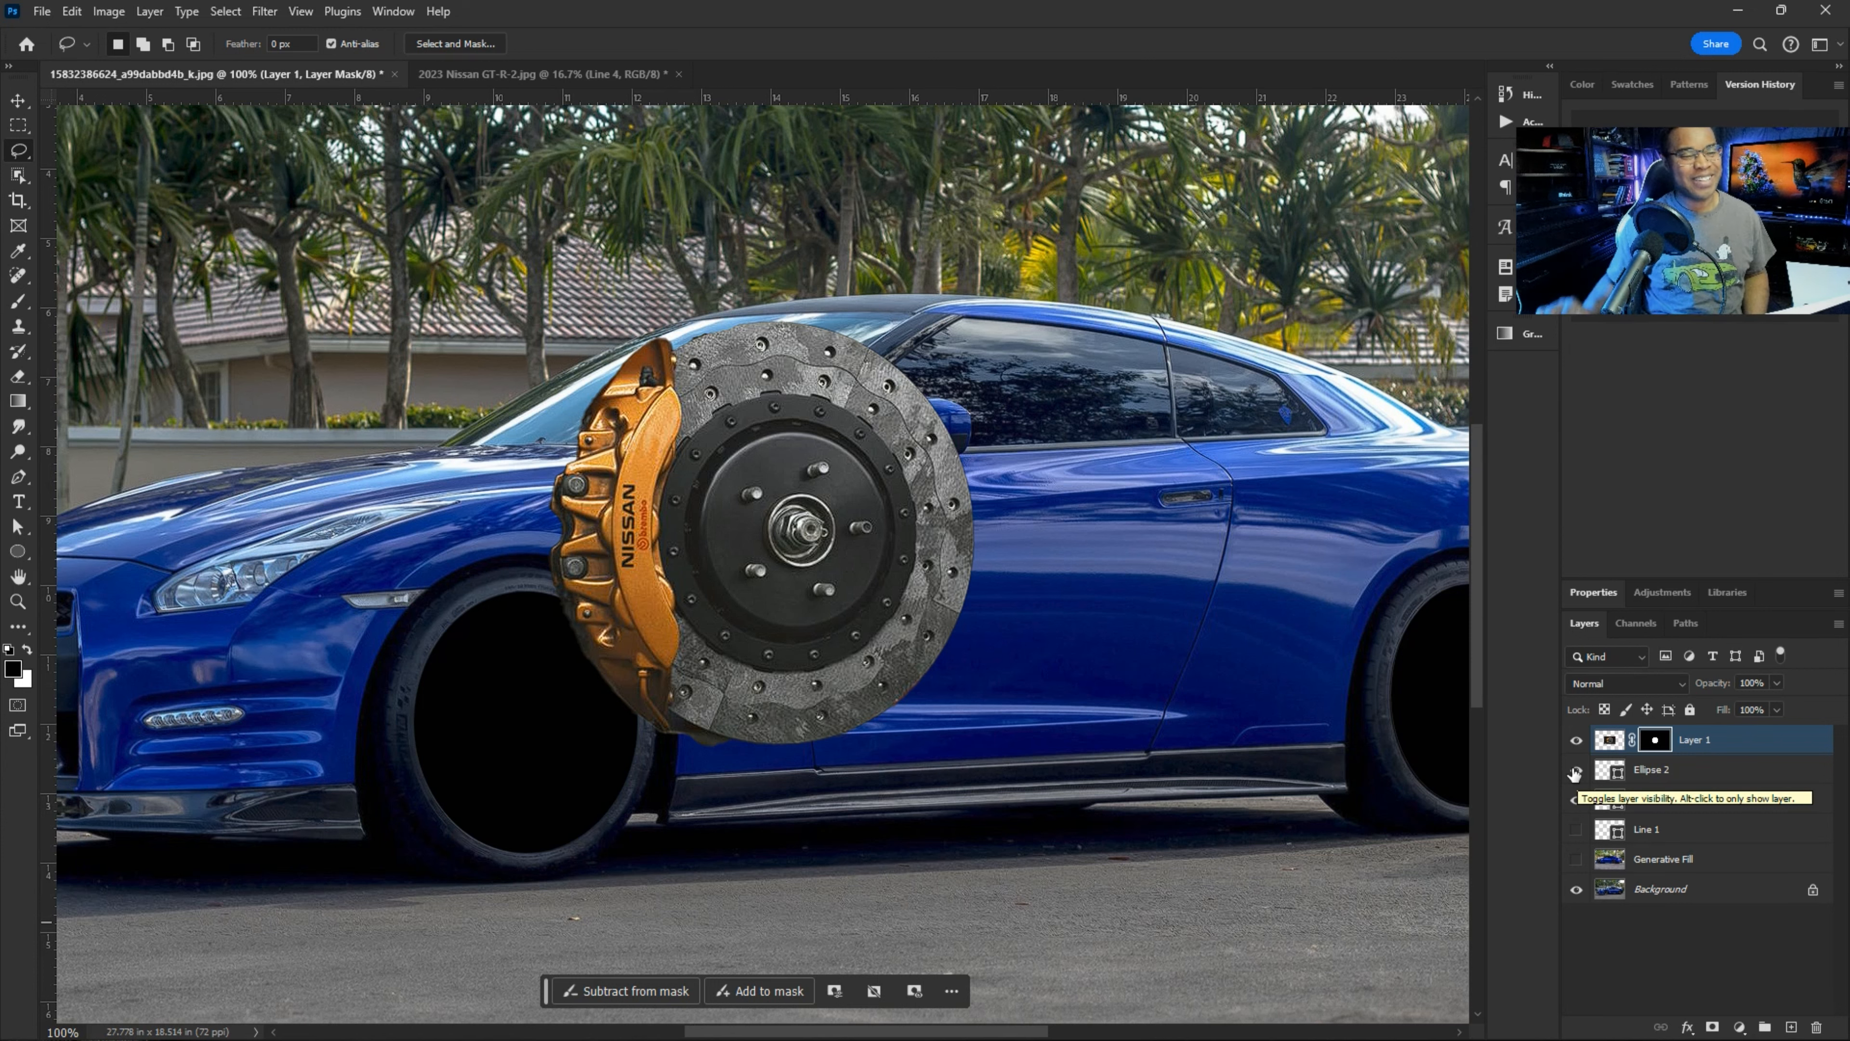
{"action": "left_click_drag", "start_coordinate": [1575, 771], "coordinate": [1574, 802]}
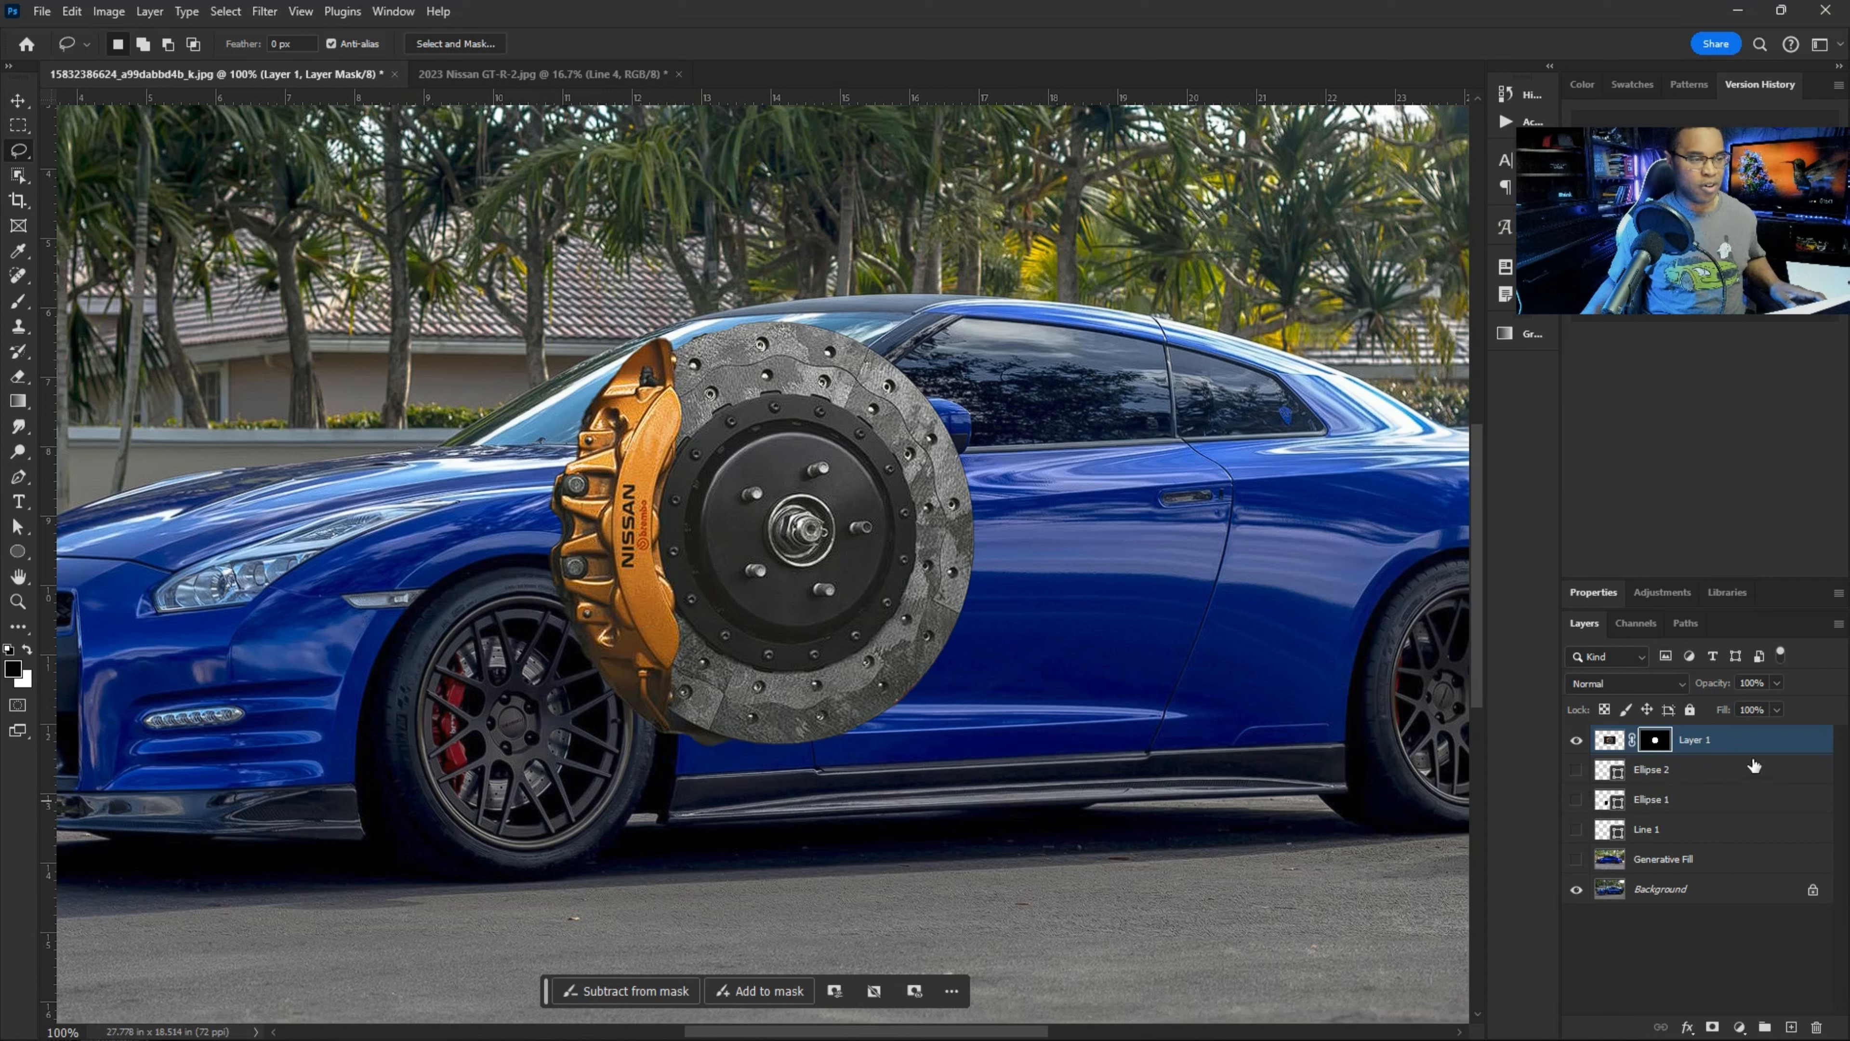
- Scale the brake layer proportionally to about 41.46% and position the disc and caliper over the car's front wheel
{"action": "left_click", "coordinate": [1727, 740]}
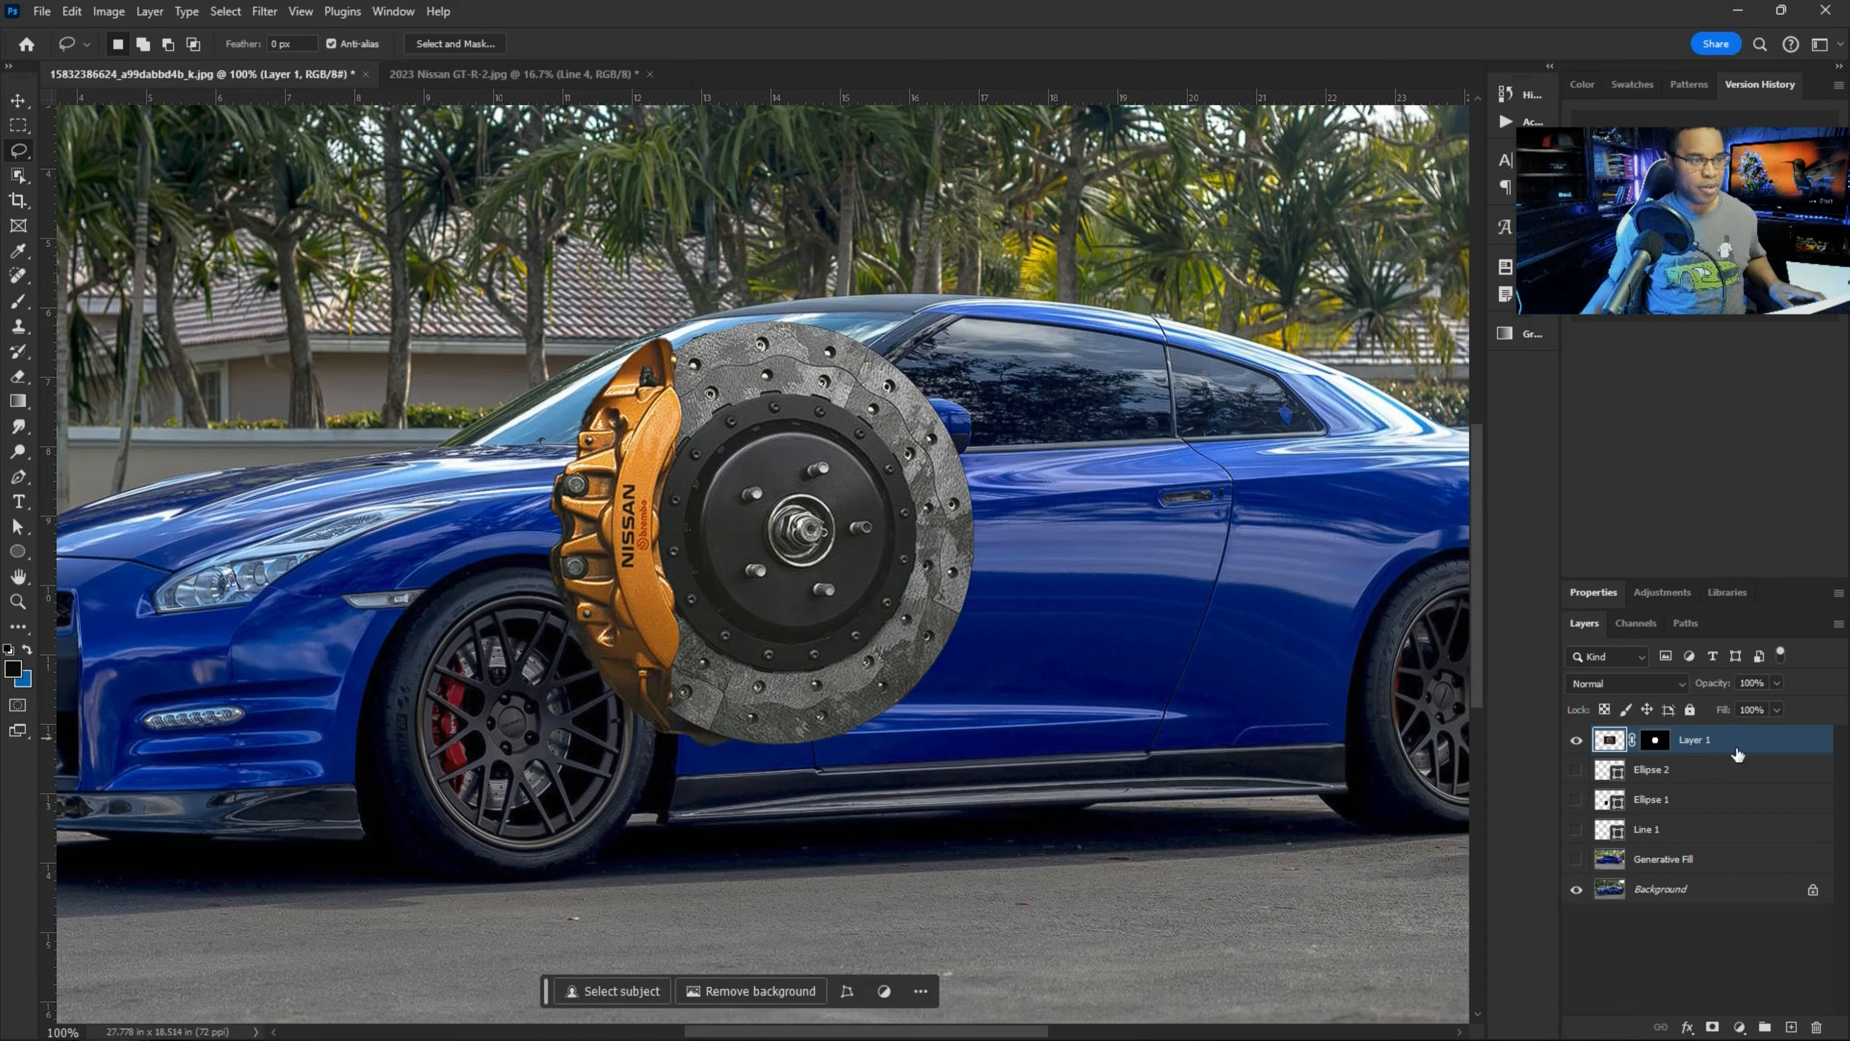
{"action": "key", "text": "ctrl+t"}
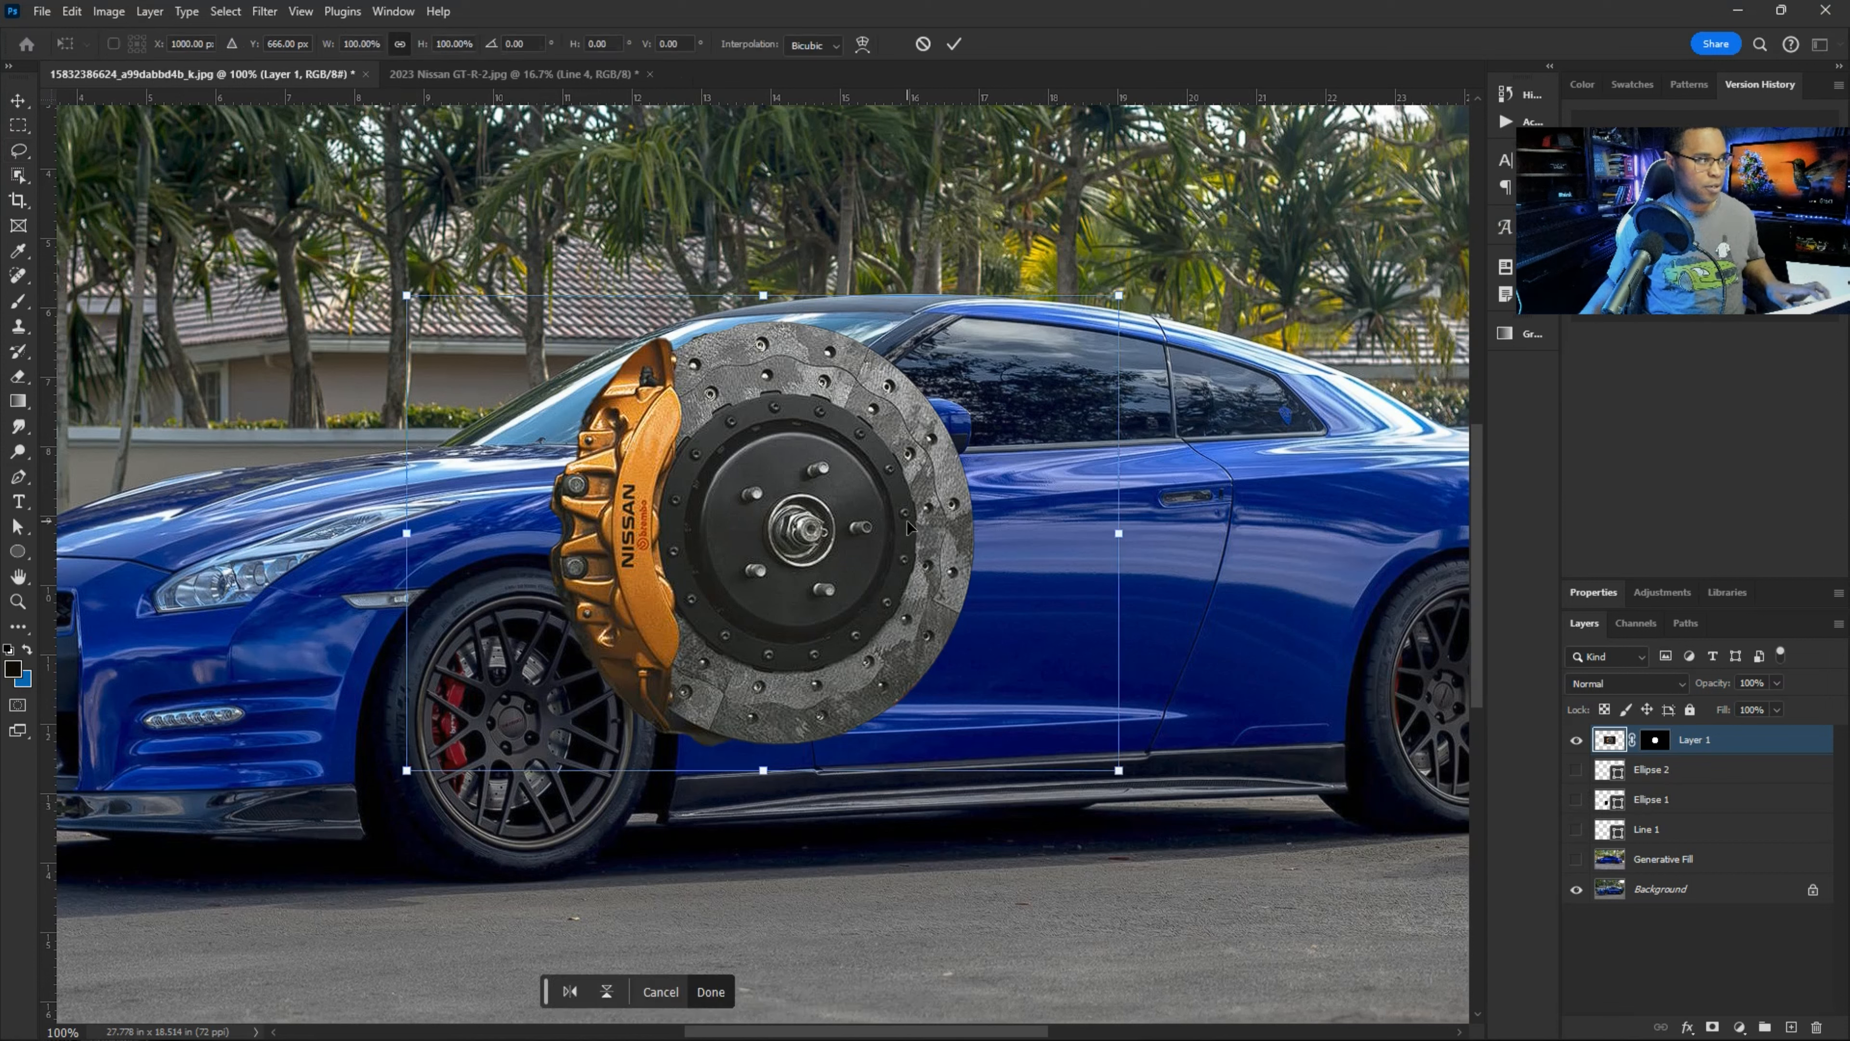
{"action": "left_click_drag", "start_coordinate": [1120, 295], "coordinate": [731, 548]}
{"action": "left_click_drag", "start_coordinate": [596, 671], "coordinate": [543, 729]}
{"action": "left_click_drag", "start_coordinate": [670, 614], "coordinate": [651, 616]}
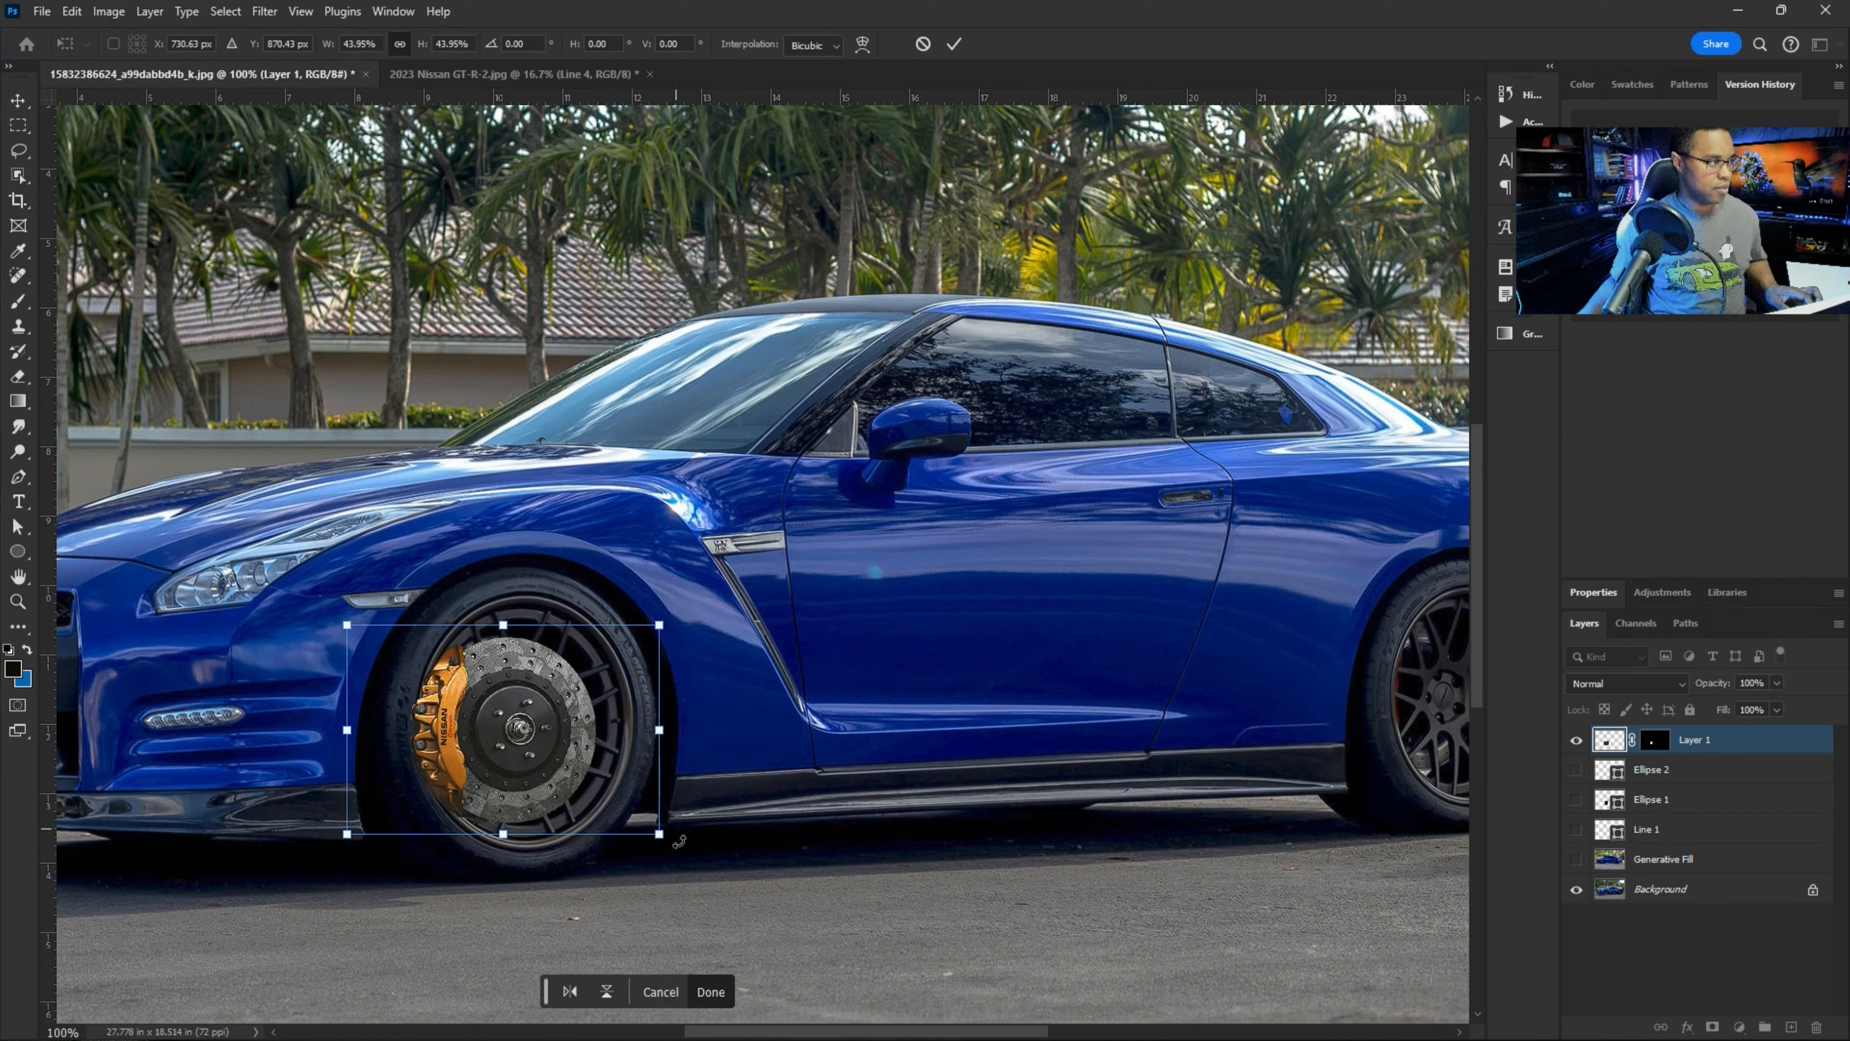
{"action": "left_click_drag", "start_coordinate": [666, 839], "coordinate": [637, 841]}
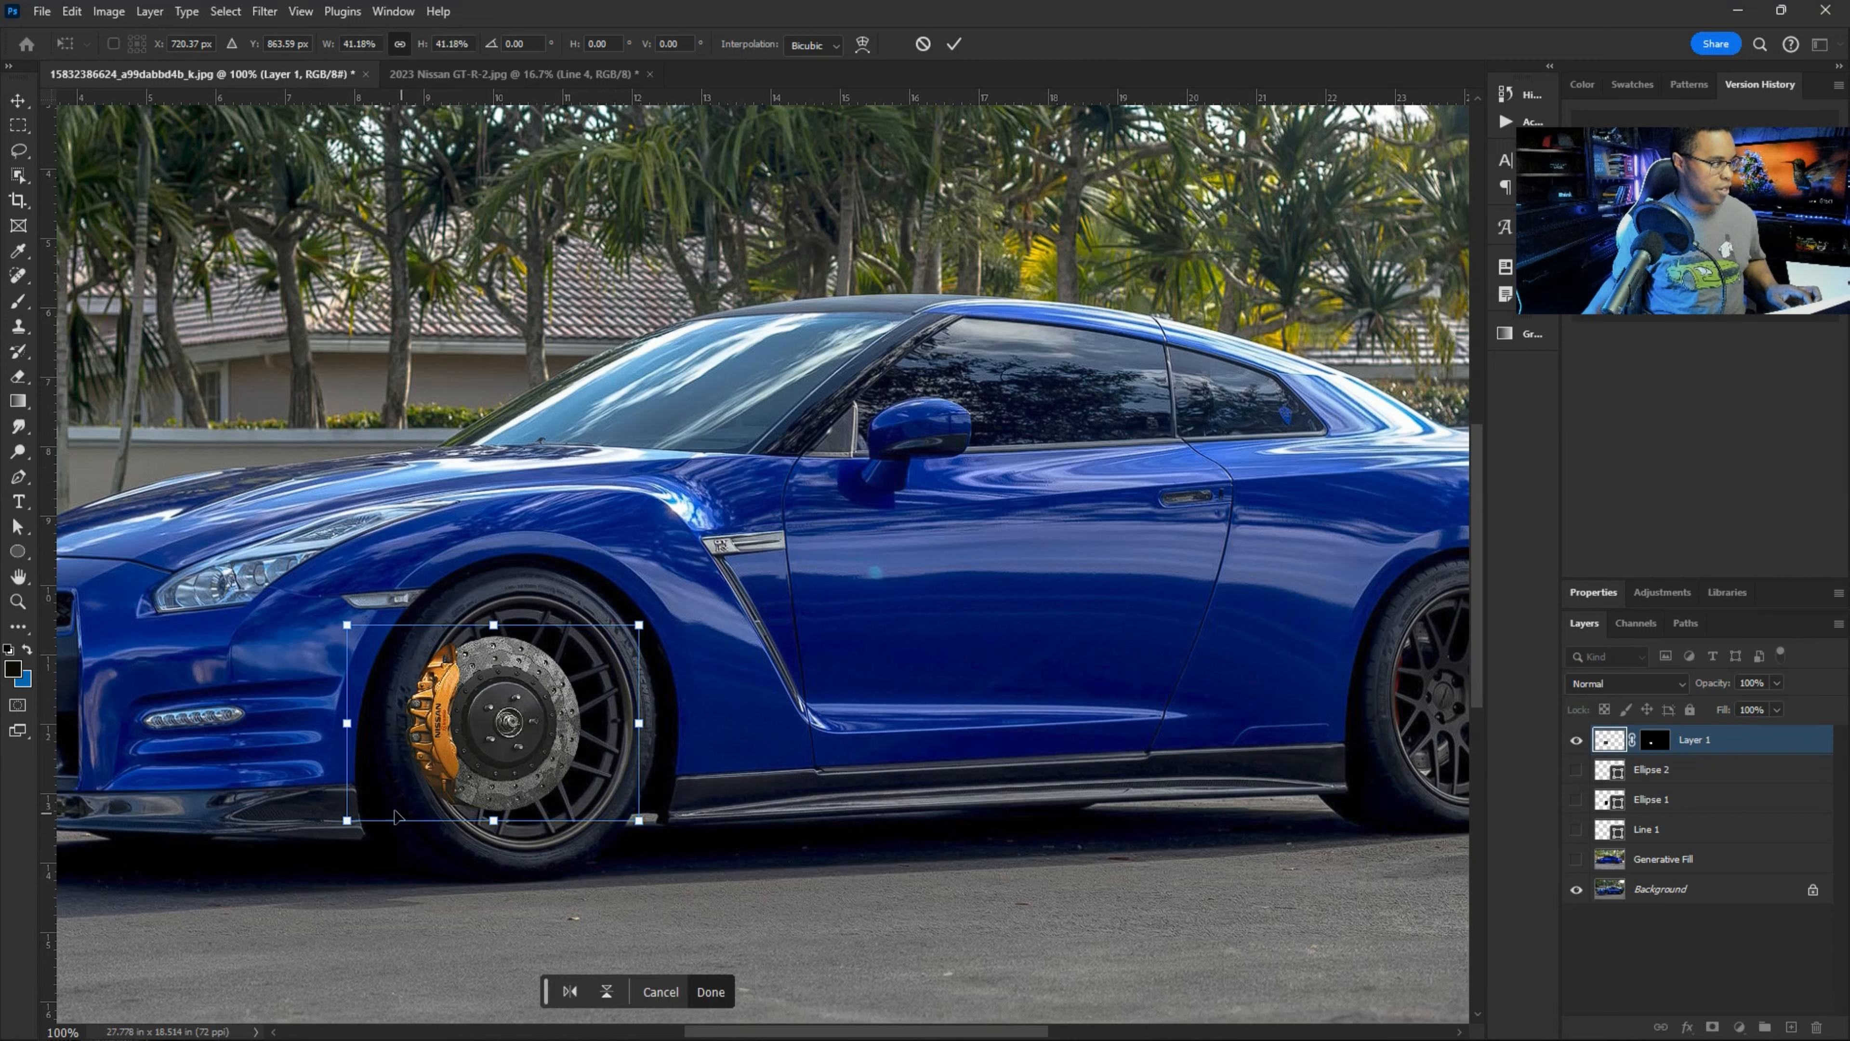
{"action": "mouse_move", "coordinate": [336, 826]}
{"action": "left_mouse_down"}
{"action": "mouse_move", "coordinate": [355, 819]}
{"action": "mouse_move", "coordinate": [340, 830]}
{"action": "left_mouse_up"}
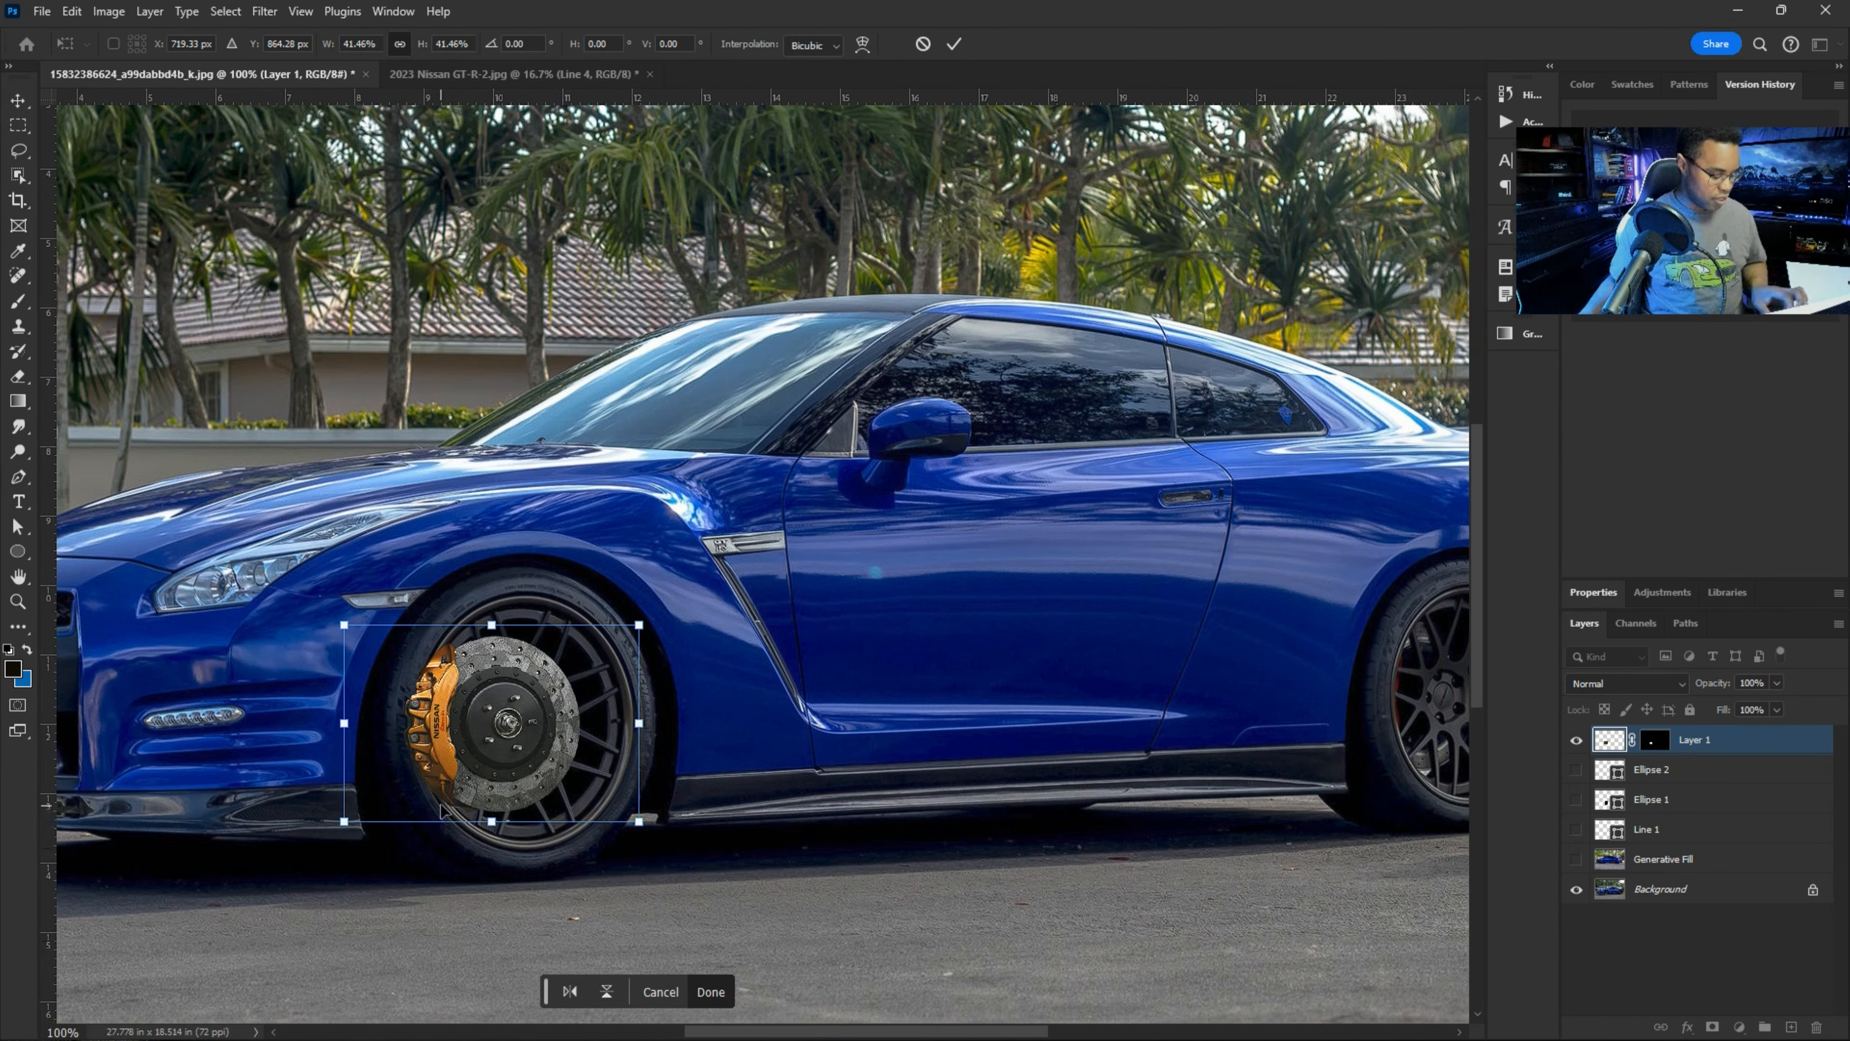
{"action": "key", "text": "ctrl+plus"}
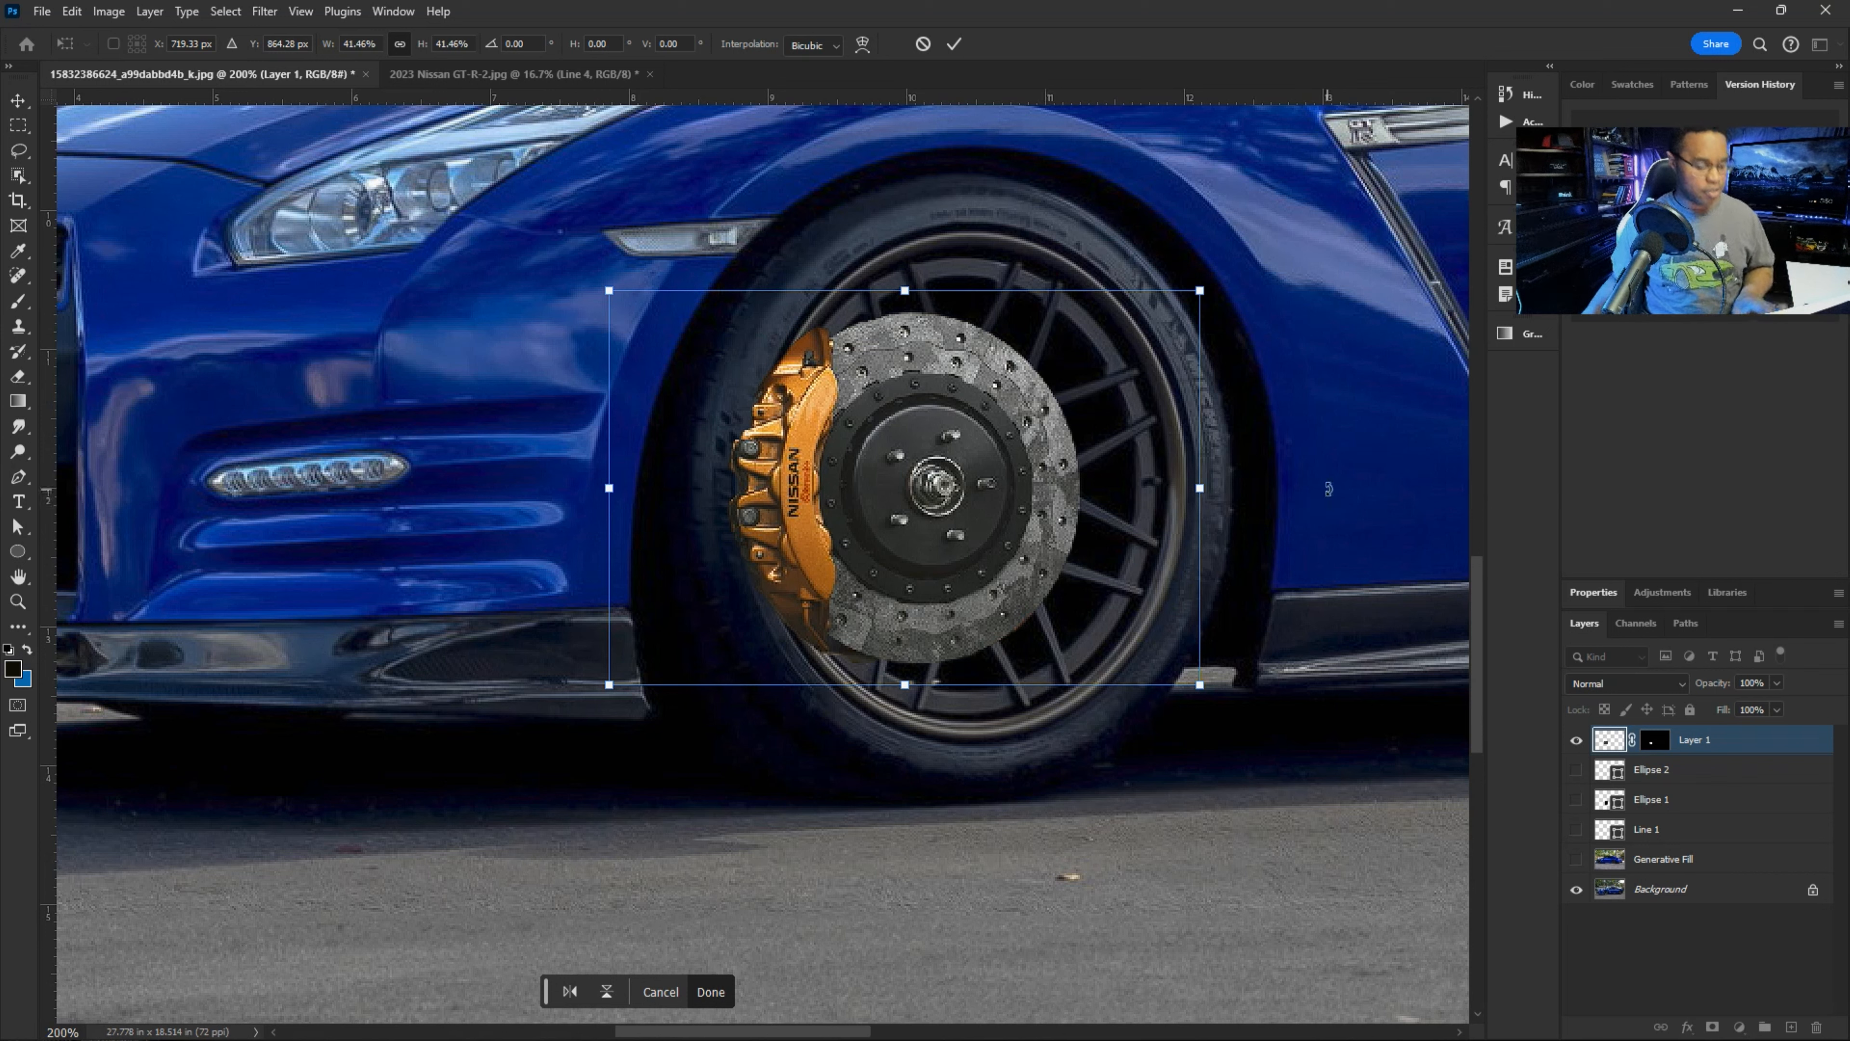
{"action": "key", "text": "Return"}
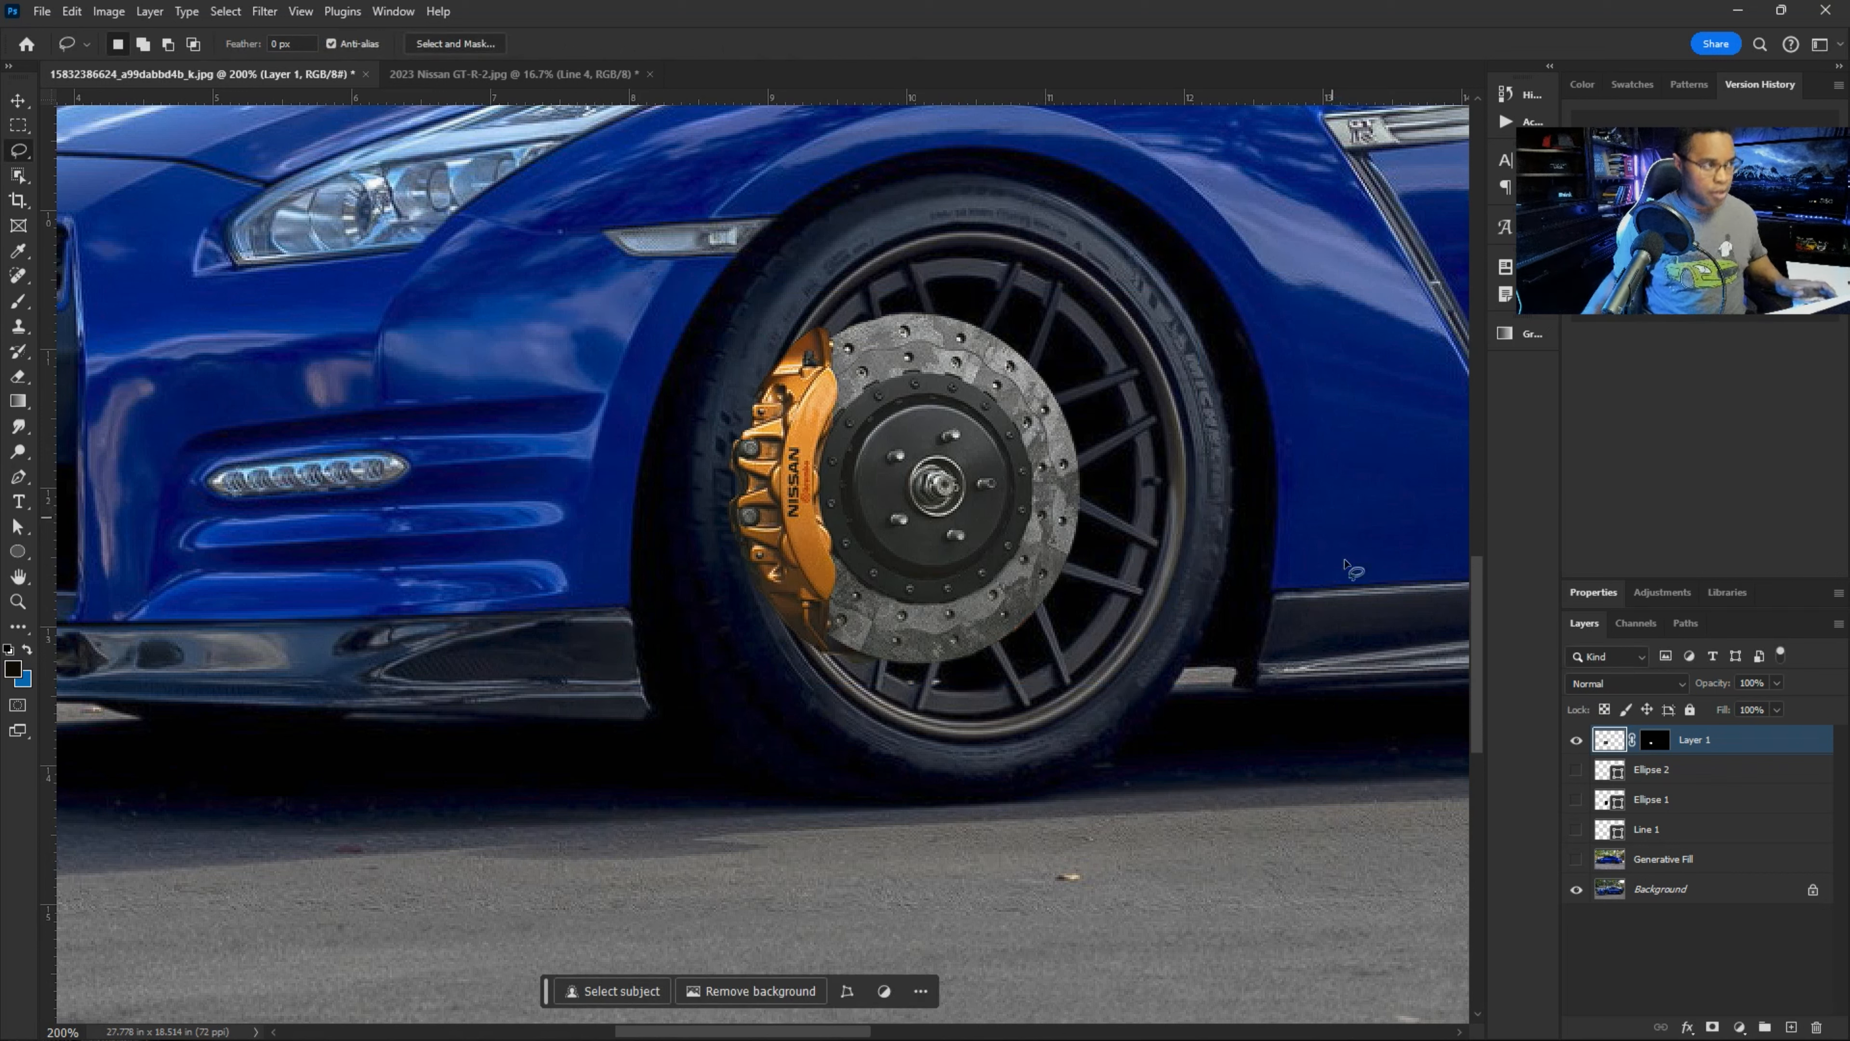
- Show the Ellipse 1 layer, move the brake layer directly above it and clip the brake to the black ellipse
{"action": "left_click", "coordinate": [1577, 800]}
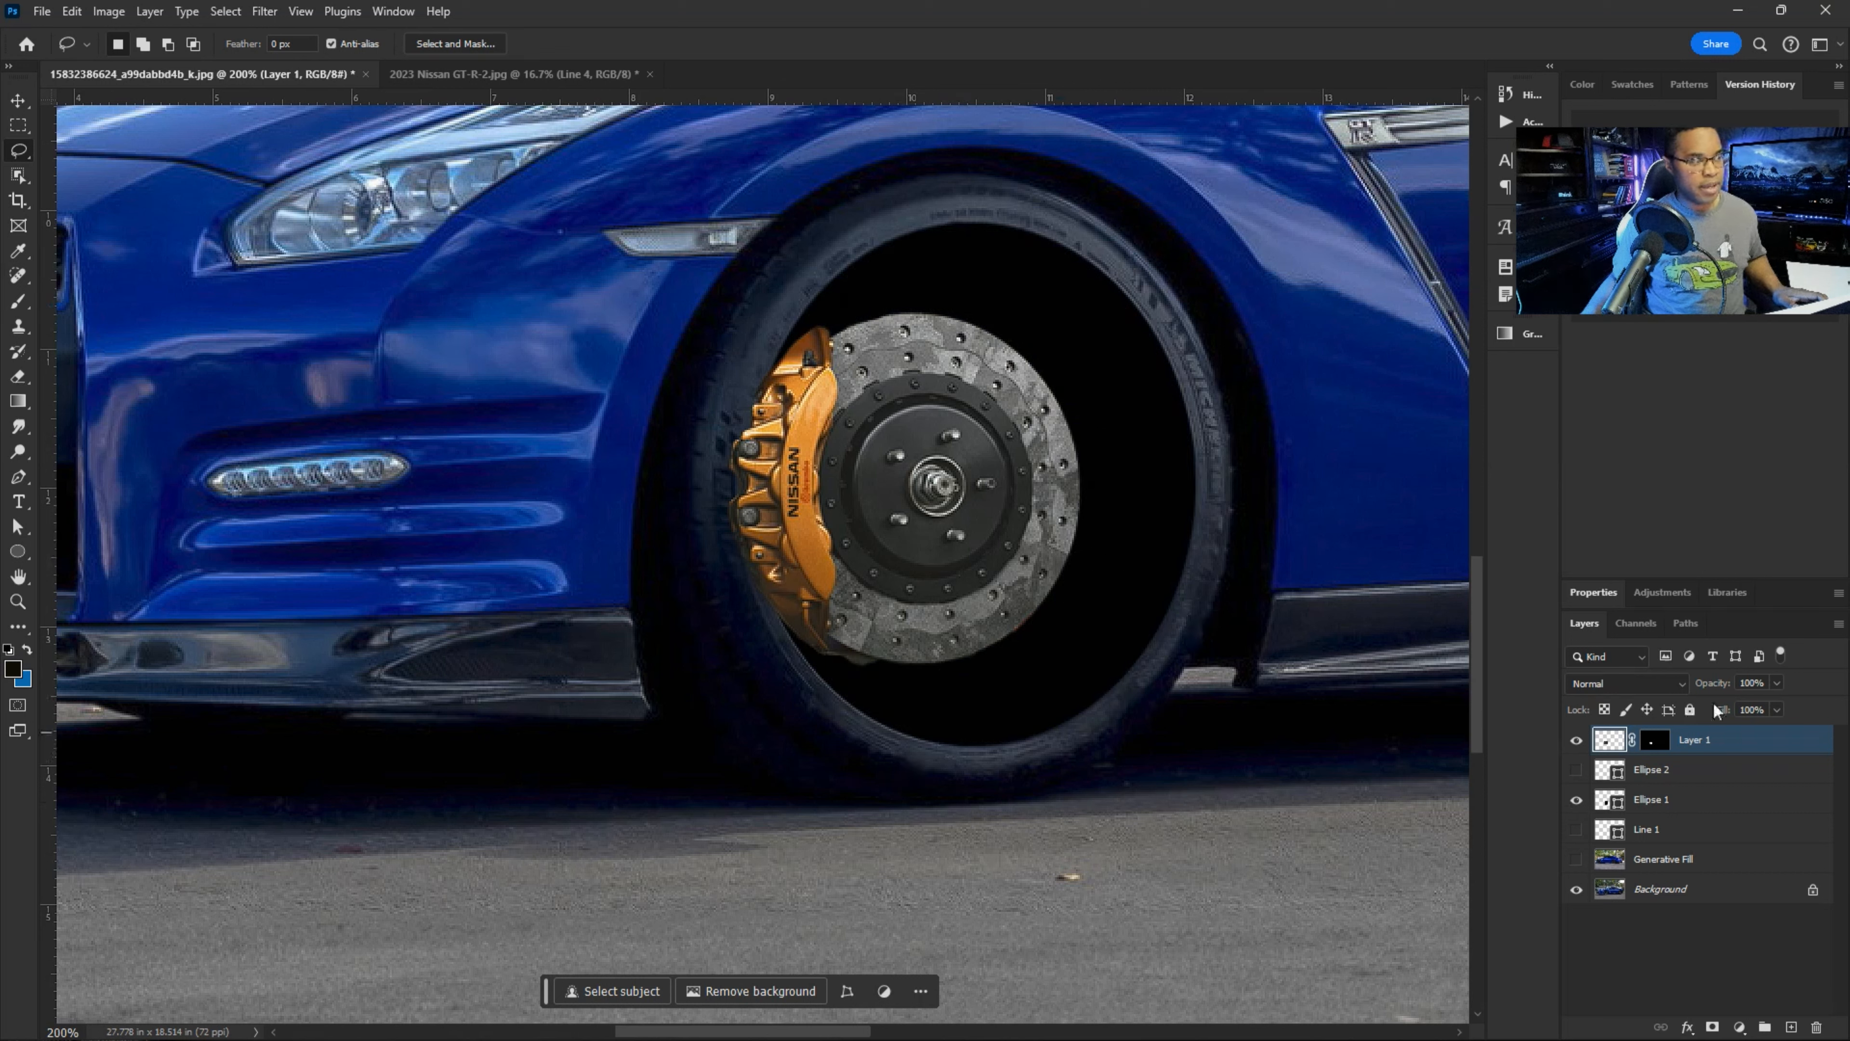
{"action": "left_click_drag", "start_coordinate": [1716, 737], "coordinate": [1712, 789]}
{"action": "left_click_drag", "start_coordinate": [1601, 583], "coordinate": [1589, 580]}
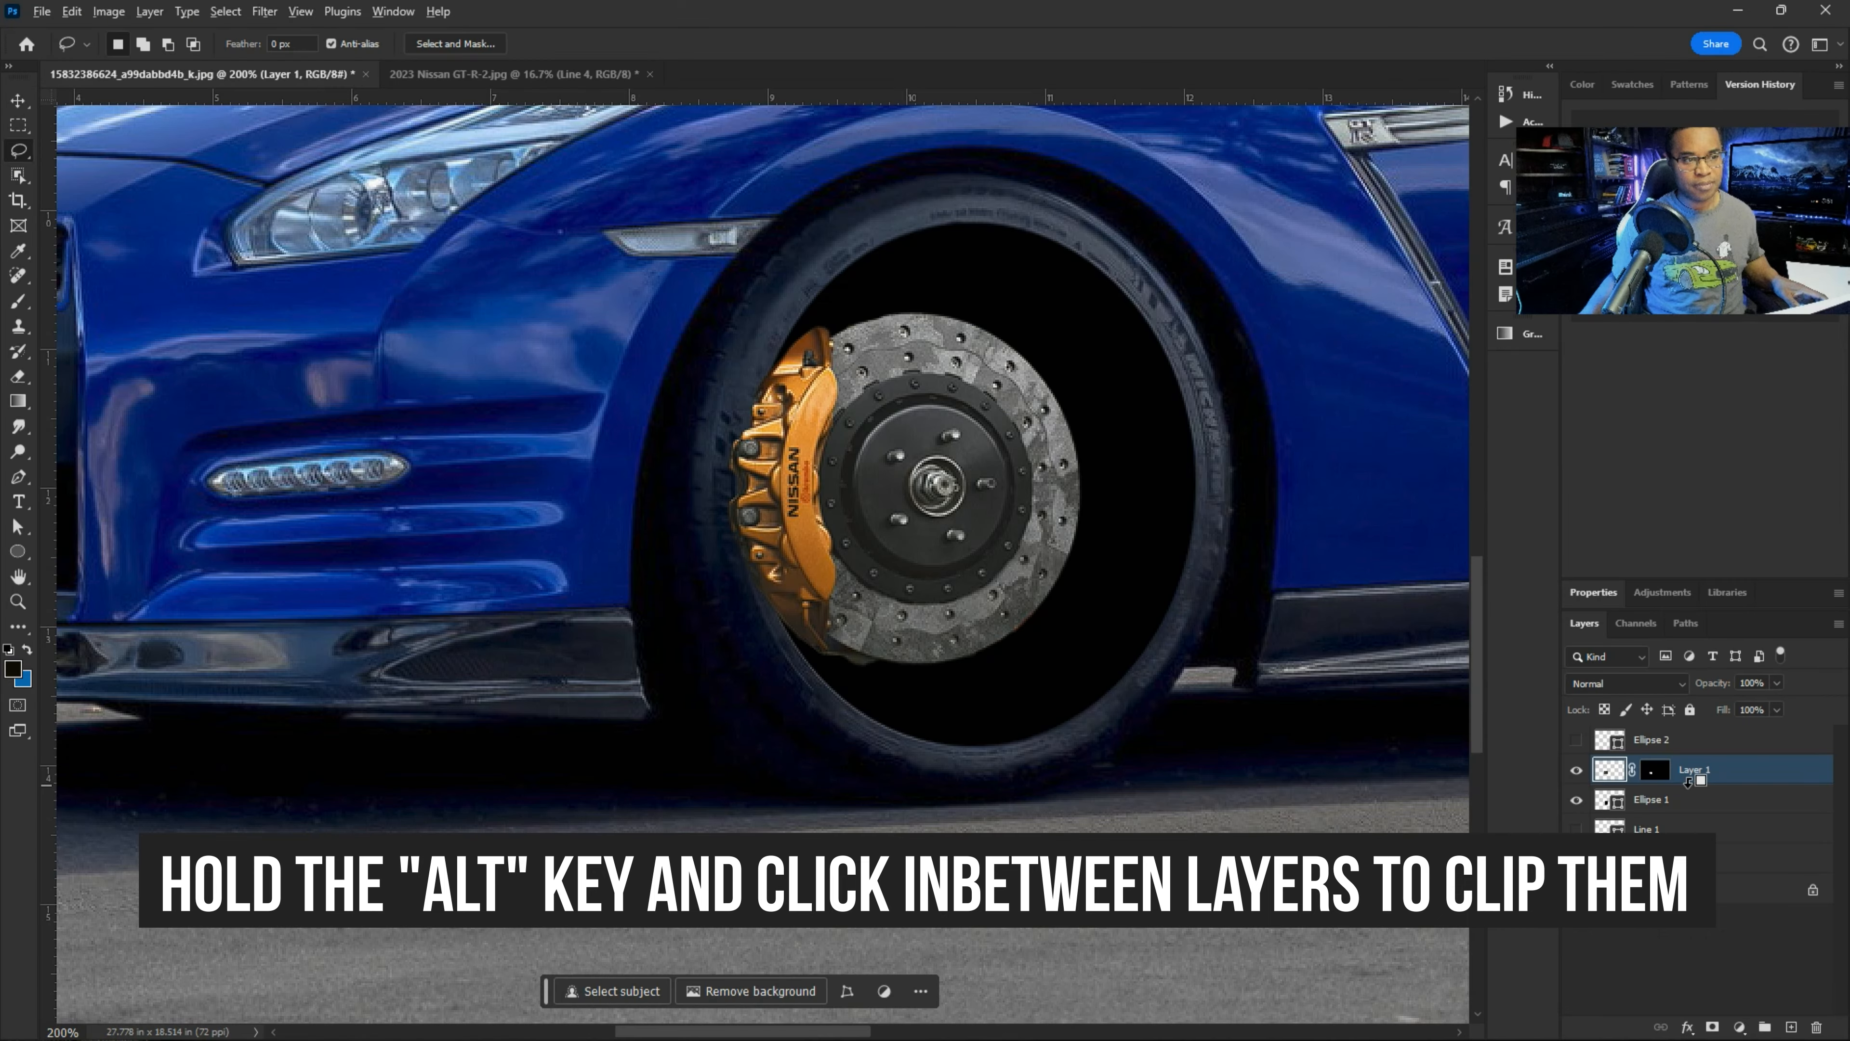
{"action": "left_click", "coordinate": [1554, 571], "text": "alt"}
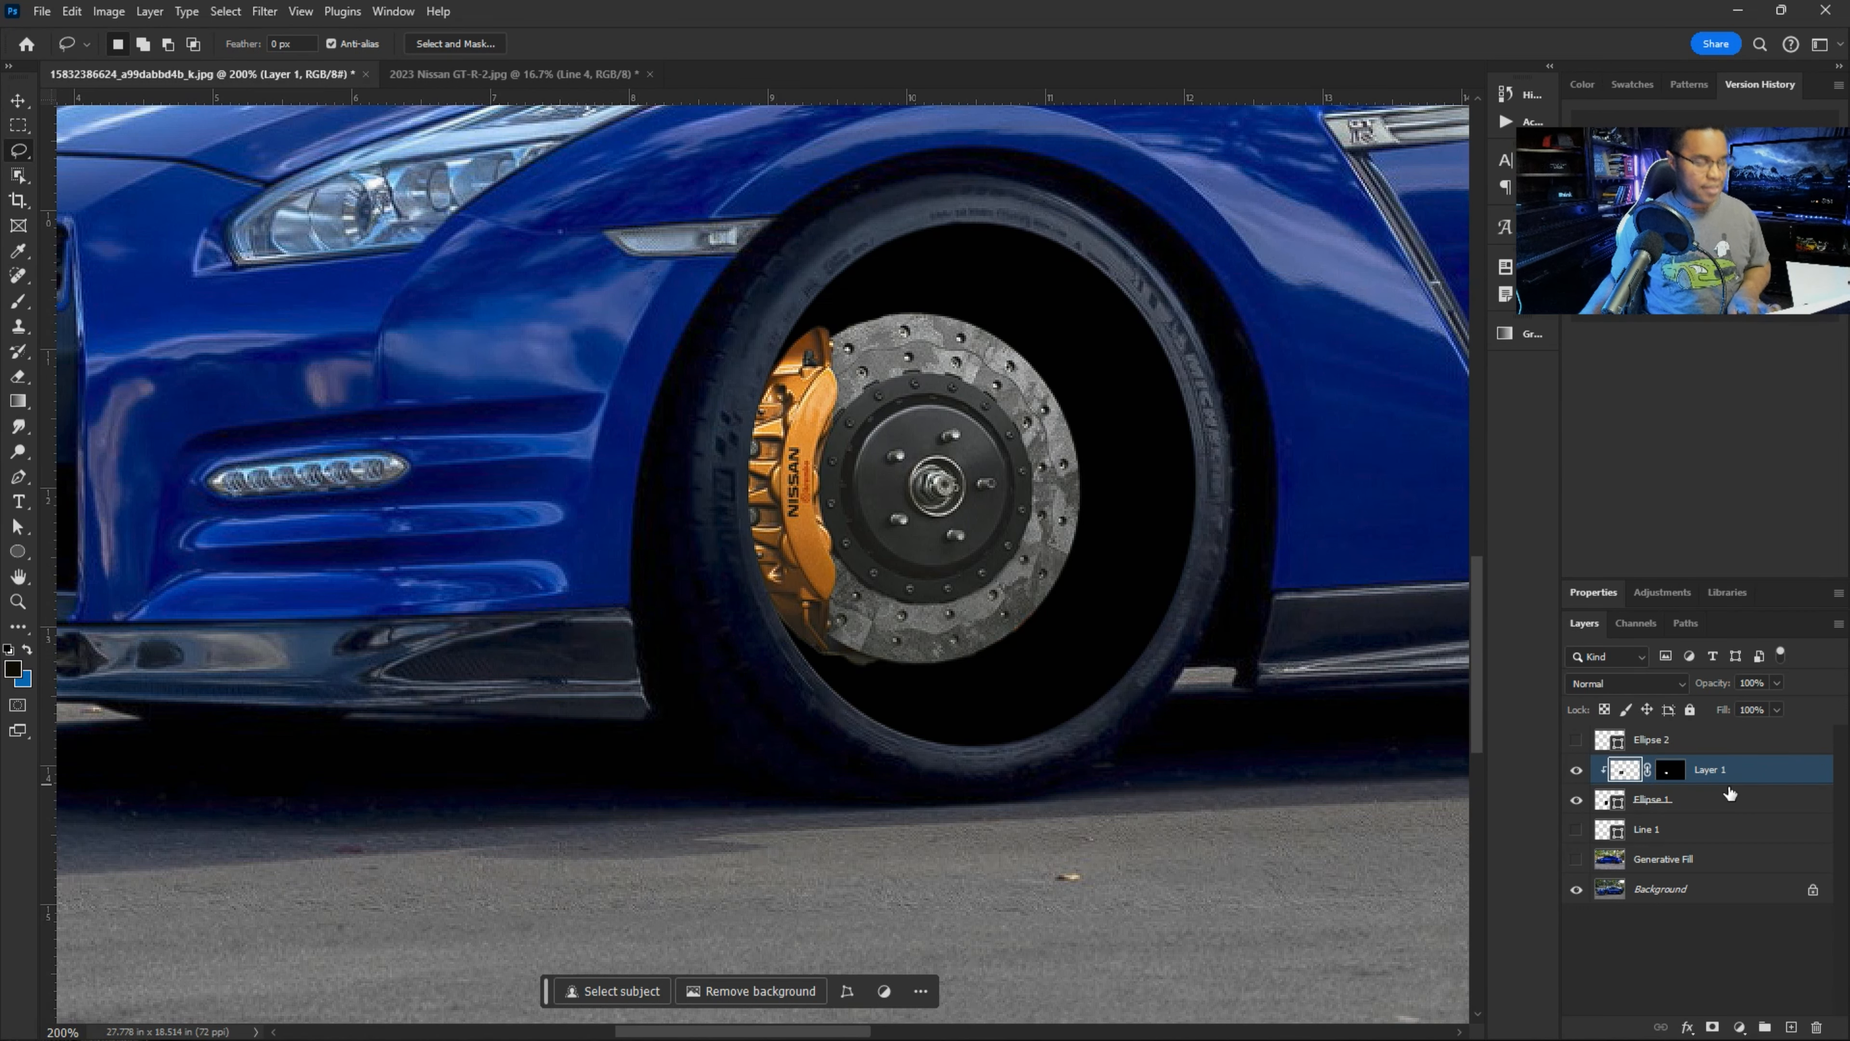
{"action": "key", "text": "ctrl+plus"}
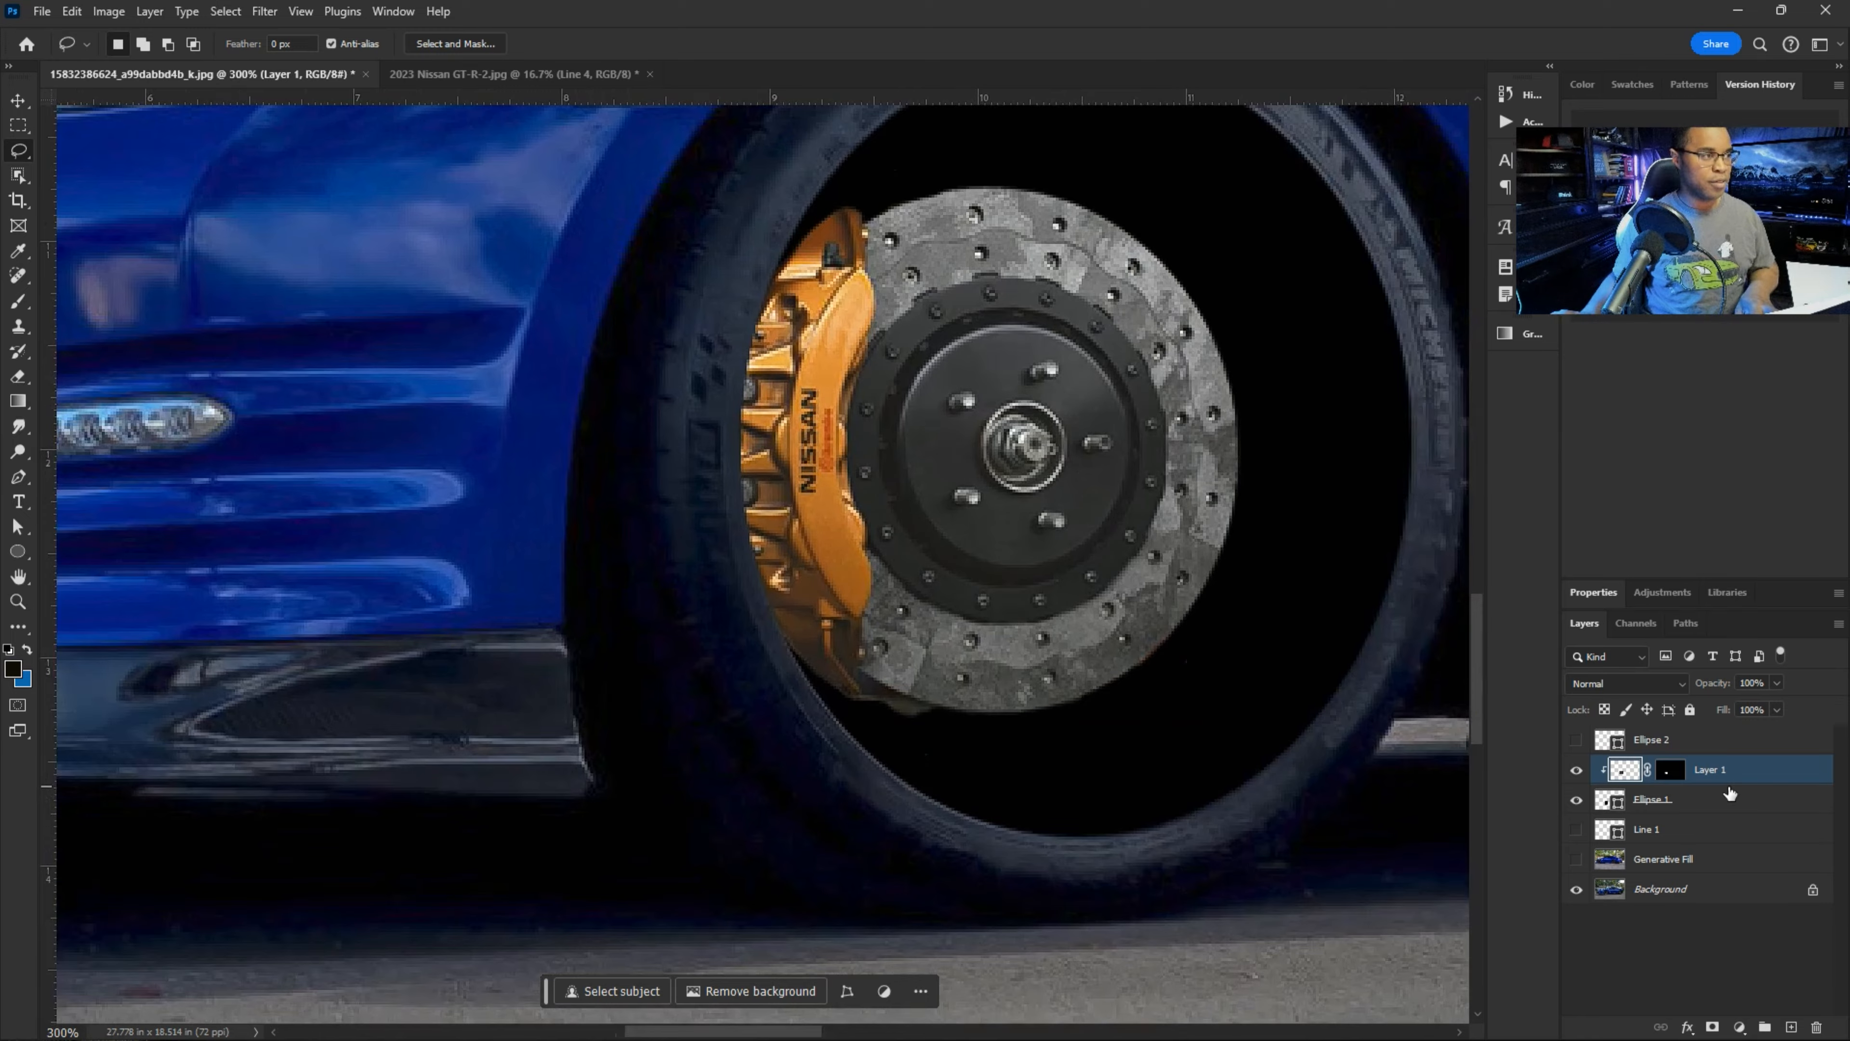
- Lower the brake layer's opacity to 66%, and move the red guide line to the top of the layer stack and hide it
{"action": "key", "text": "ctrl+minus"}
{"action": "key", "text": "ctrl+minus"}
{"action": "left_click", "coordinate": [1578, 800]}
{"action": "left_click", "coordinate": [1577, 801]}
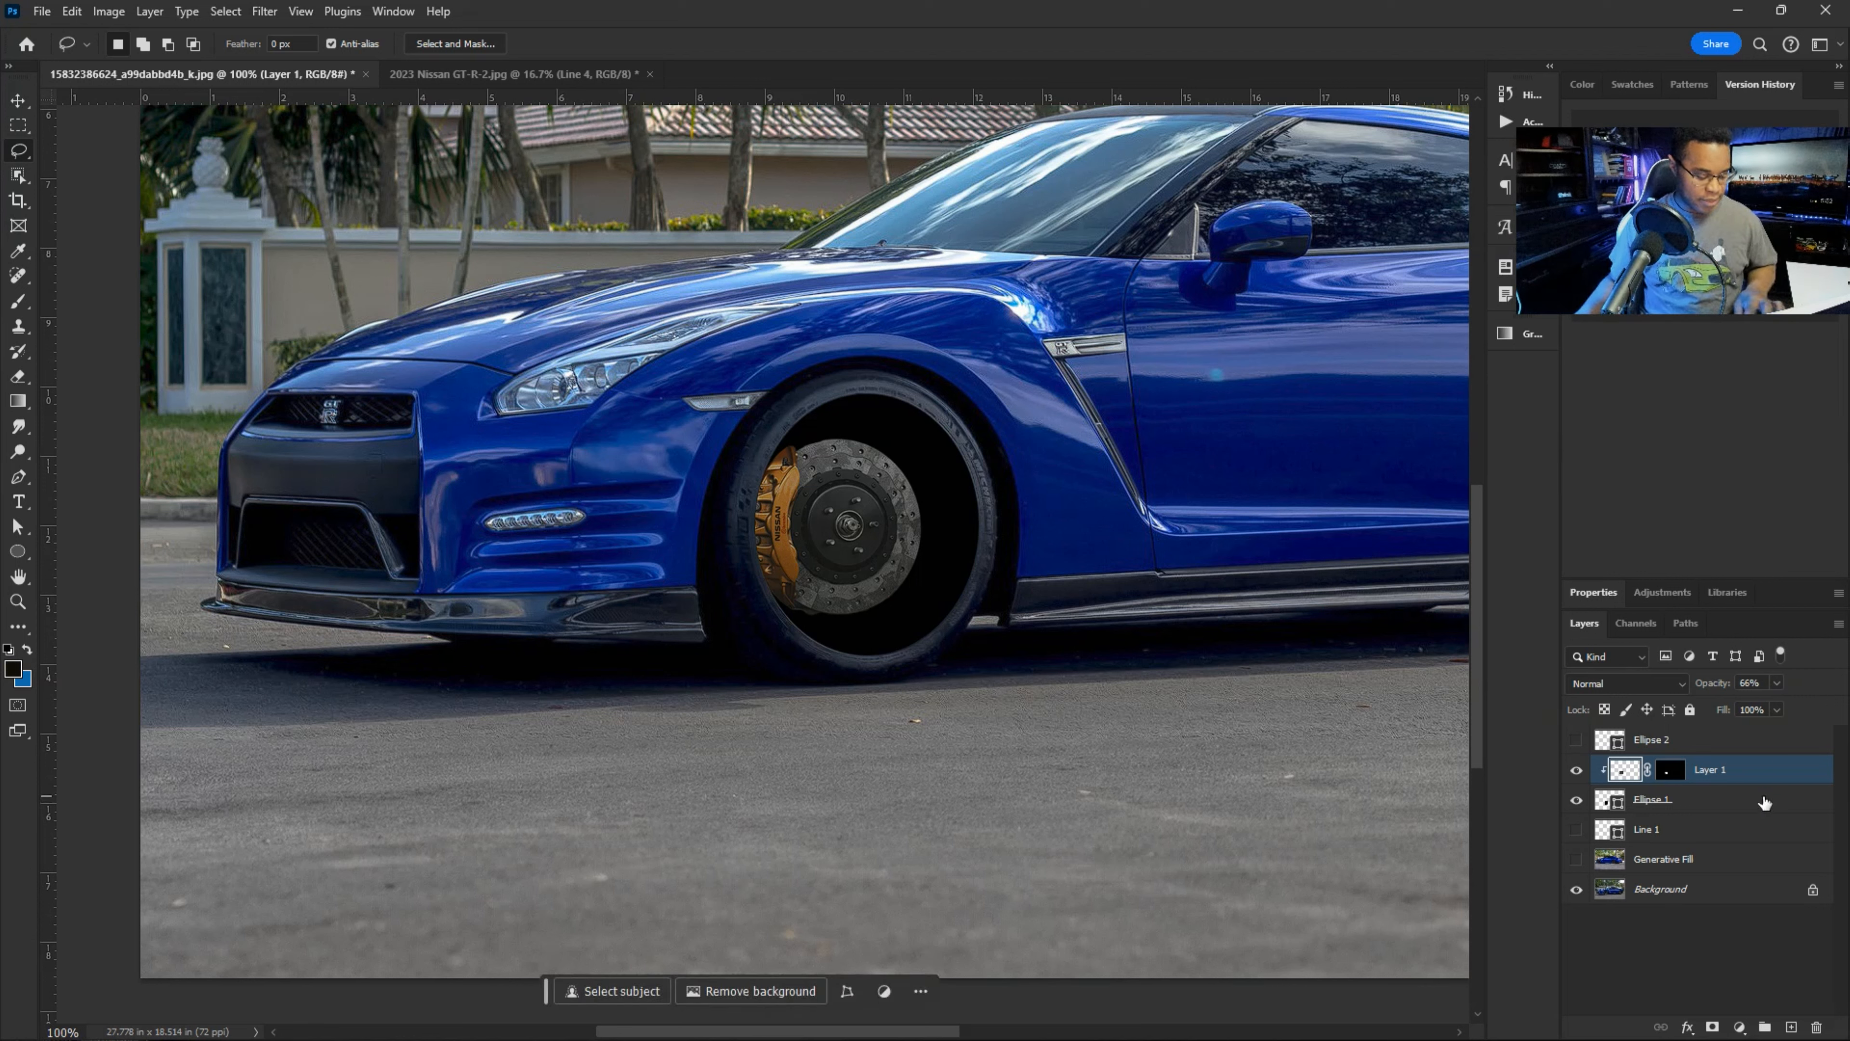
{"action": "key", "text": "ctrl+plus"}
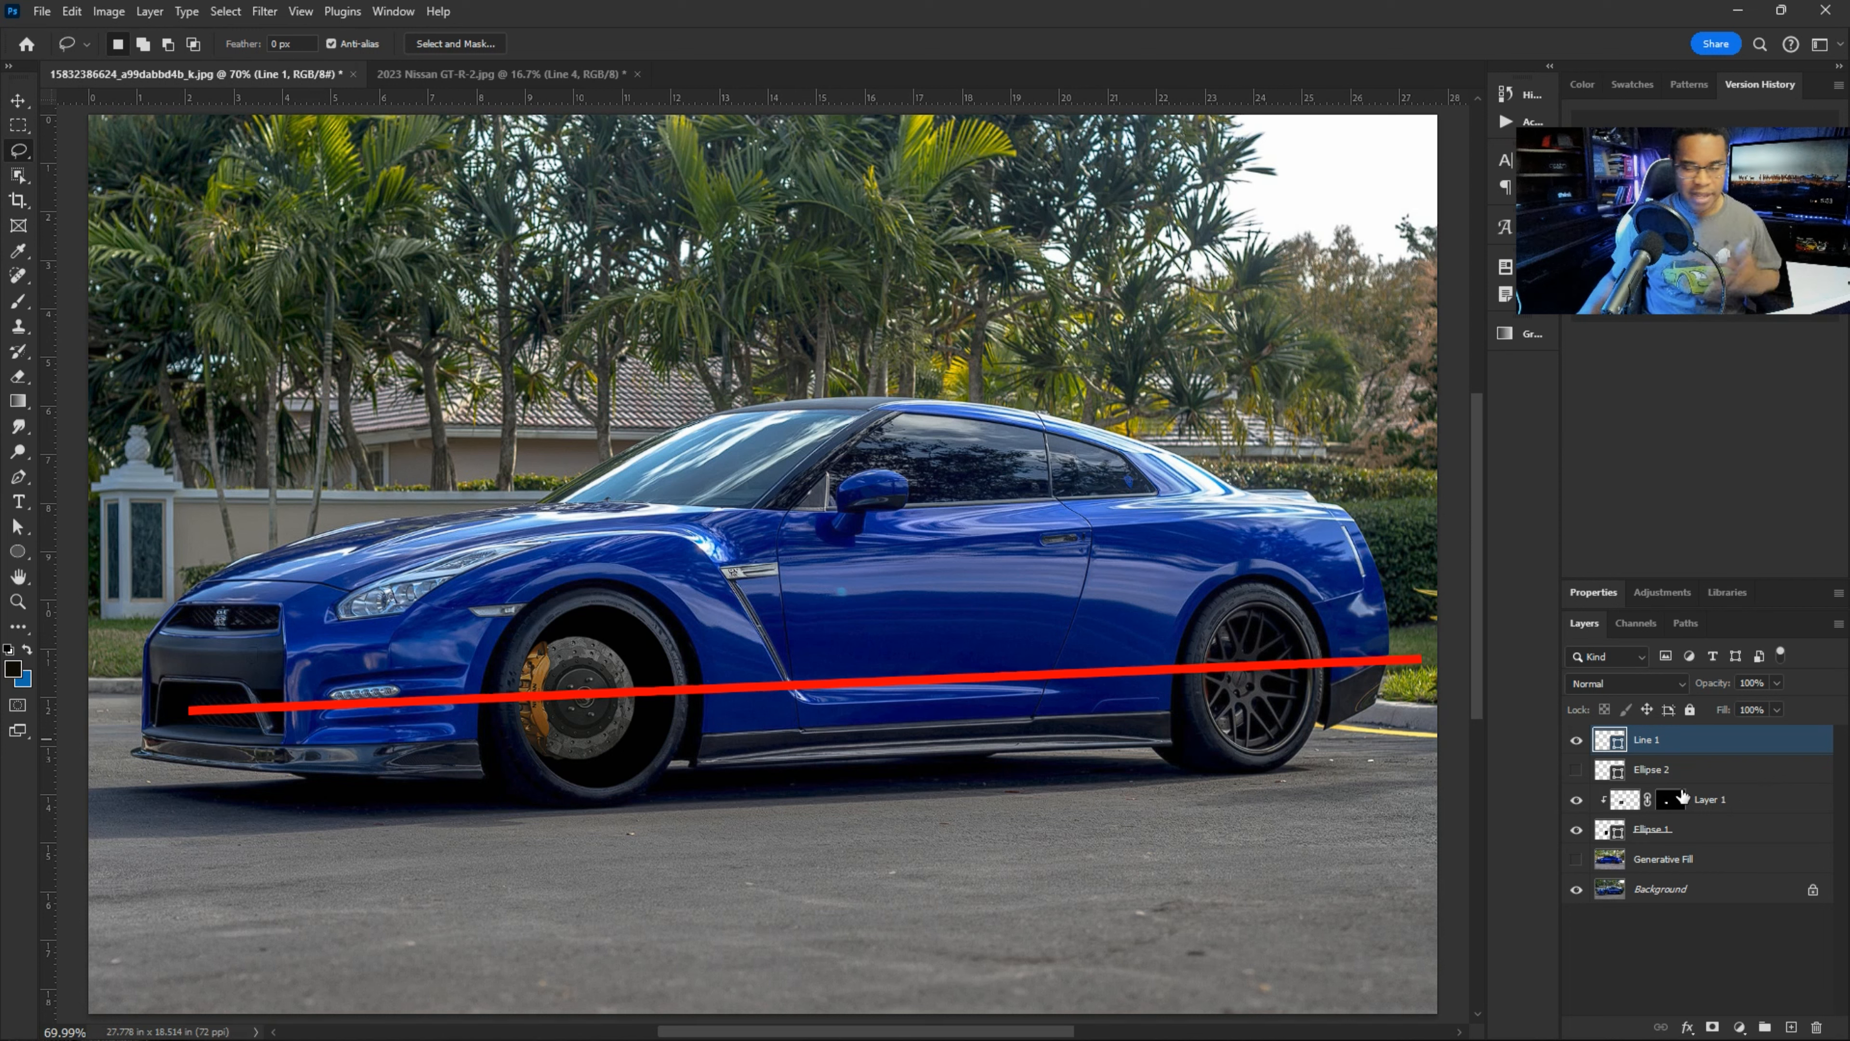
{"action": "left_click", "coordinate": [1576, 740]}
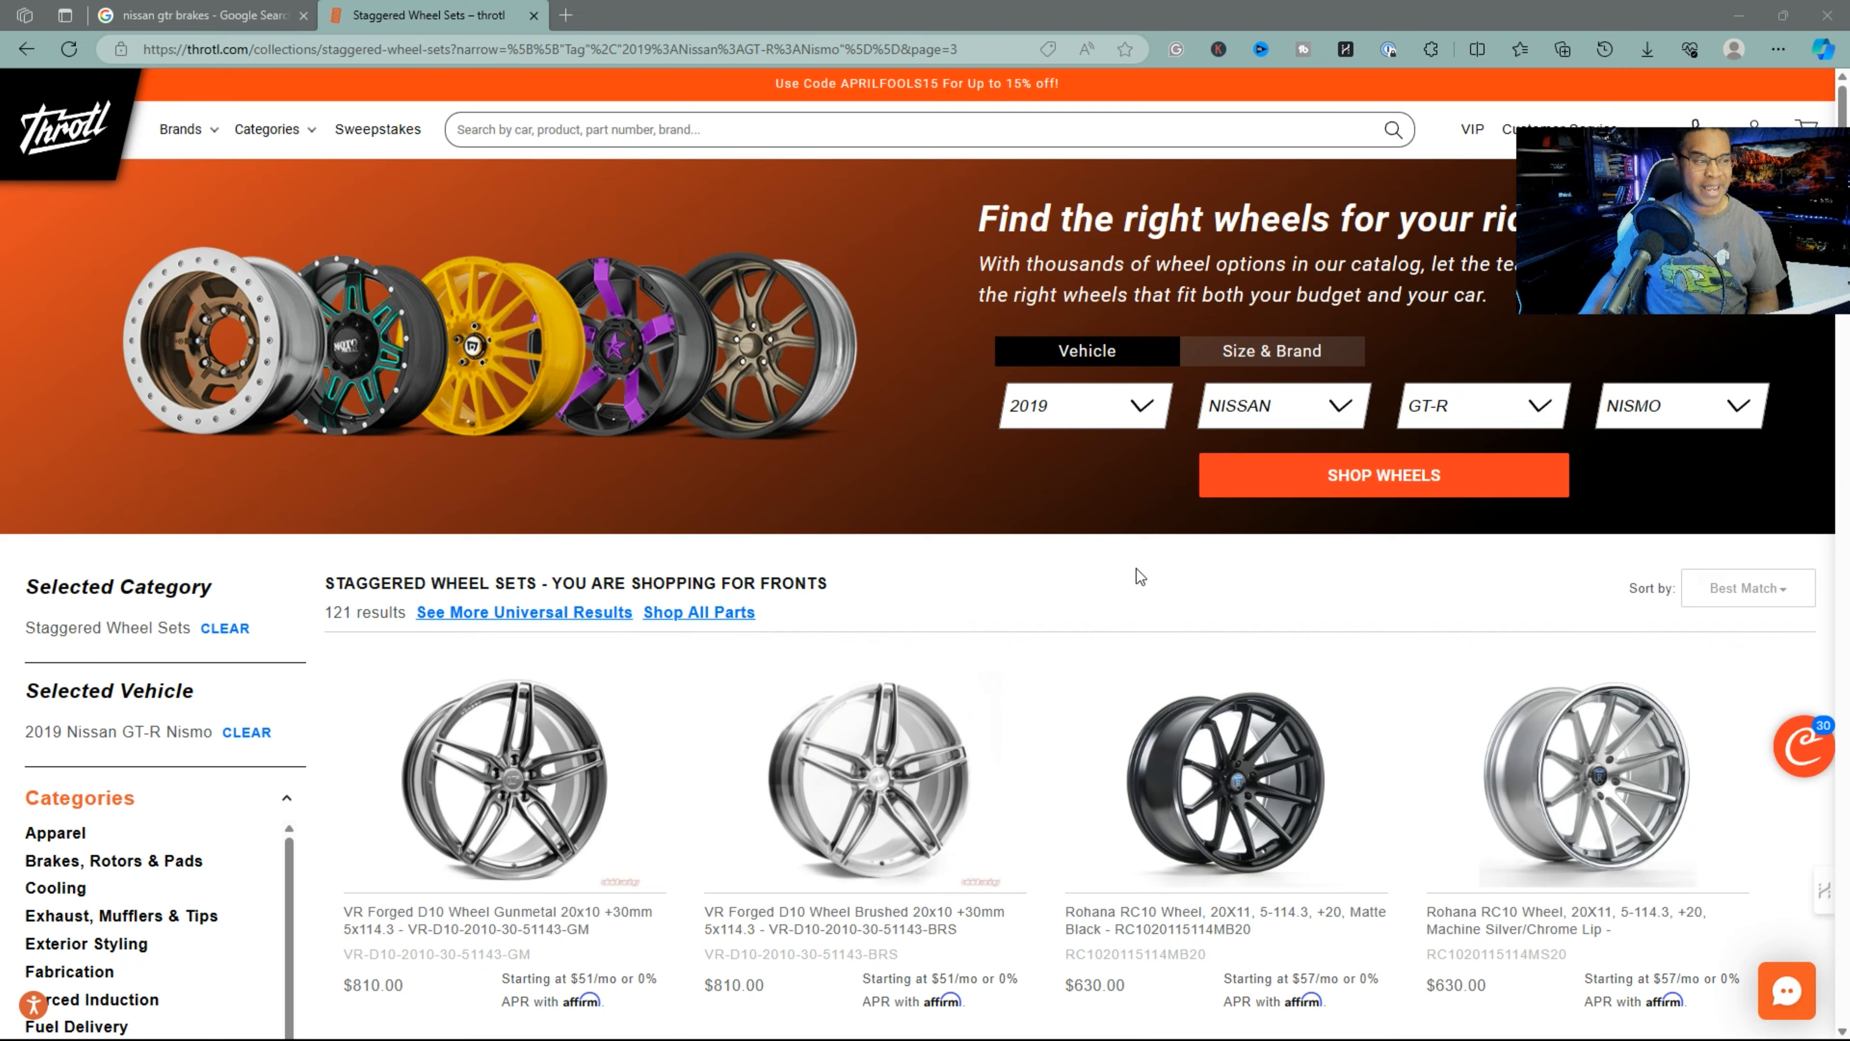
- Browse the staggered wheel sets on the throtl site and open the Kansei KNP Wheel 19X9.5 in Gloss Gunmetal
{"action": "scroll", "coordinate": [1138, 571], "scroll_direction": "down", "scroll_amount": 2}
{"action": "scroll", "coordinate": [1137, 580], "scroll_direction": "down", "scroll_amount": 2}
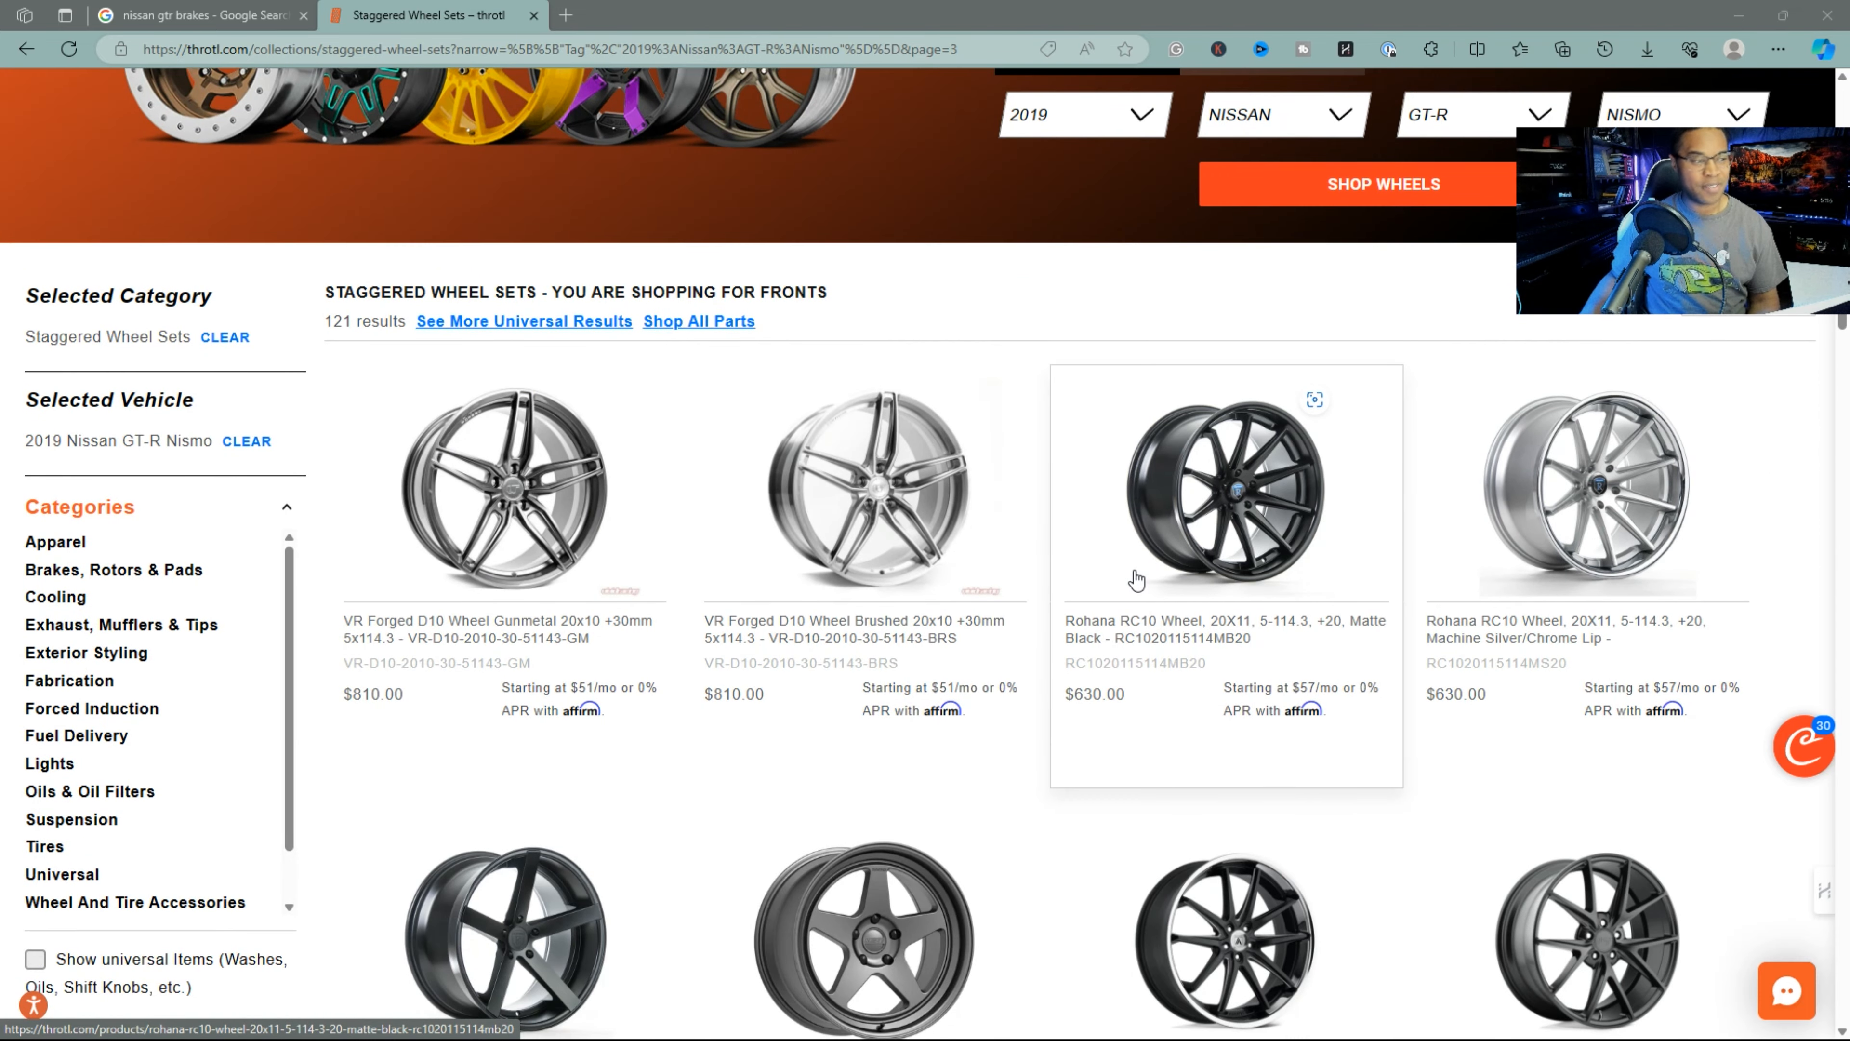
{"action": "scroll", "coordinate": [1135, 581], "scroll_direction": "down", "scroll_amount": 2}
{"action": "scroll", "coordinate": [1088, 539], "scroll_direction": "down", "scroll_amount": 2}
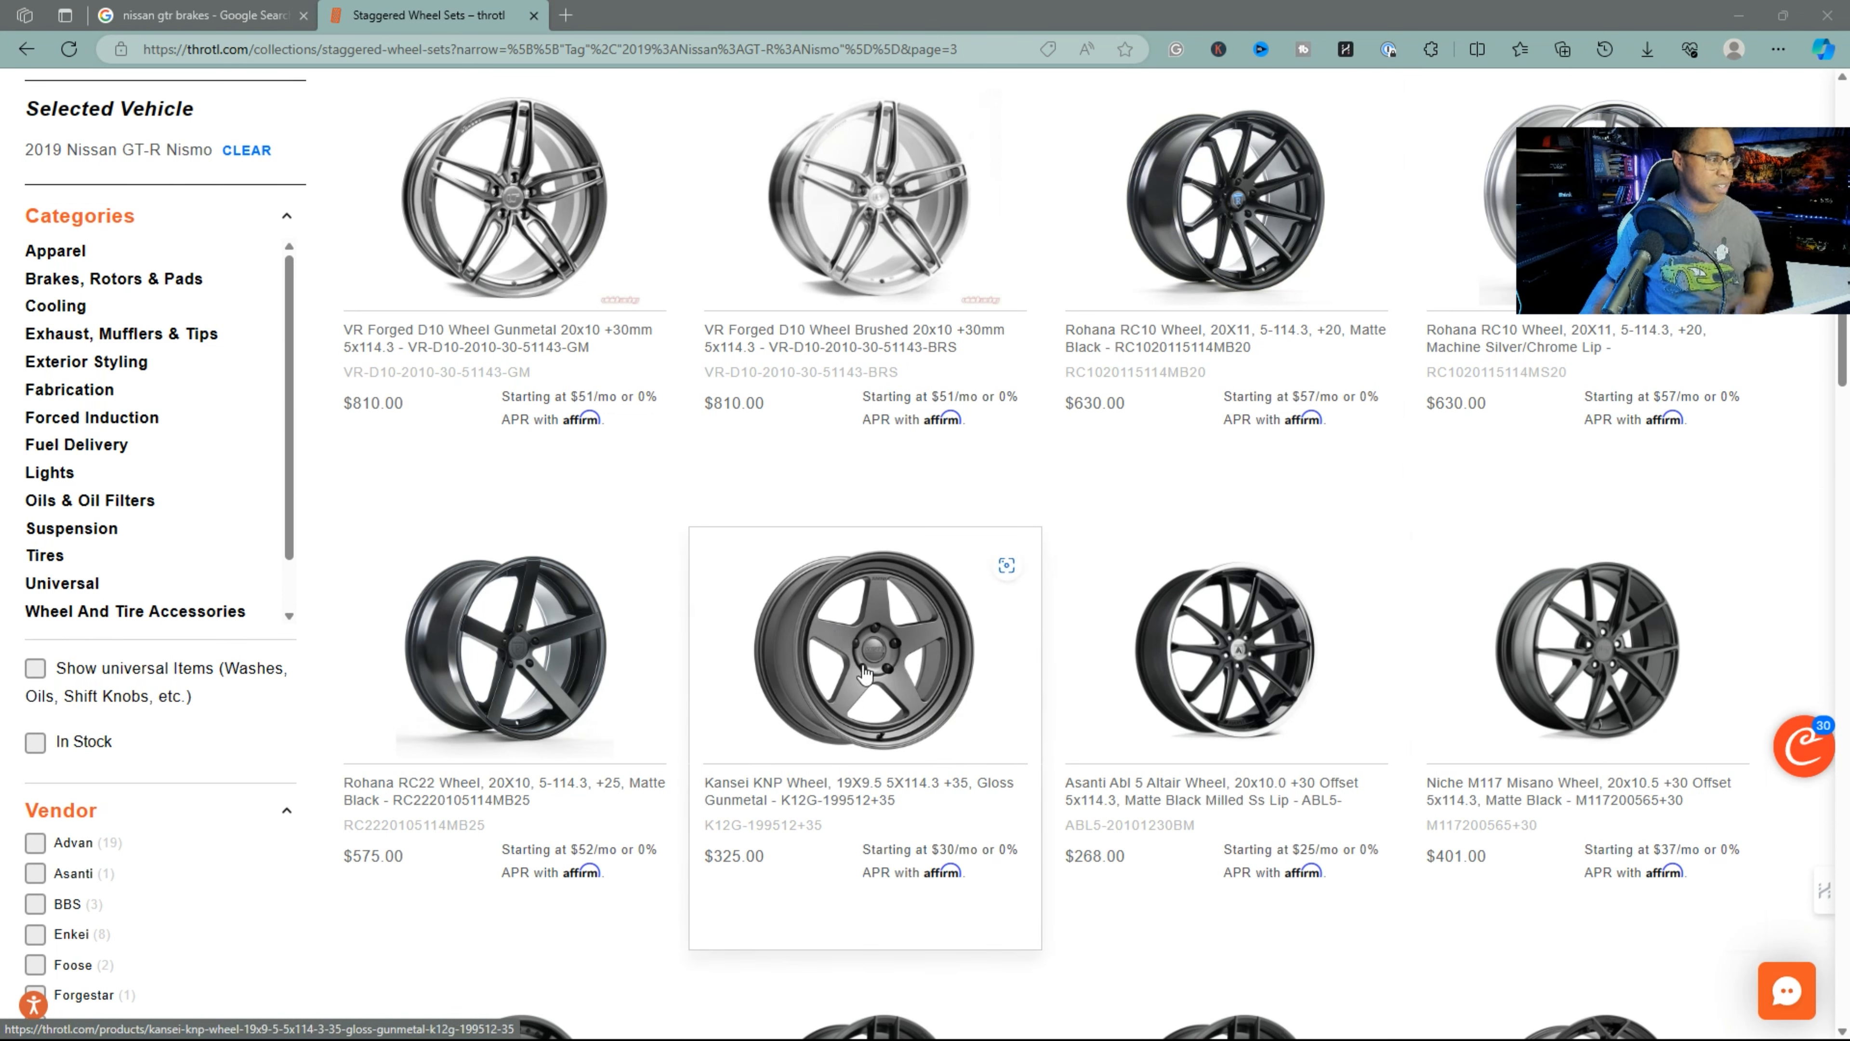
{"action": "left_click", "coordinate": [890, 690]}
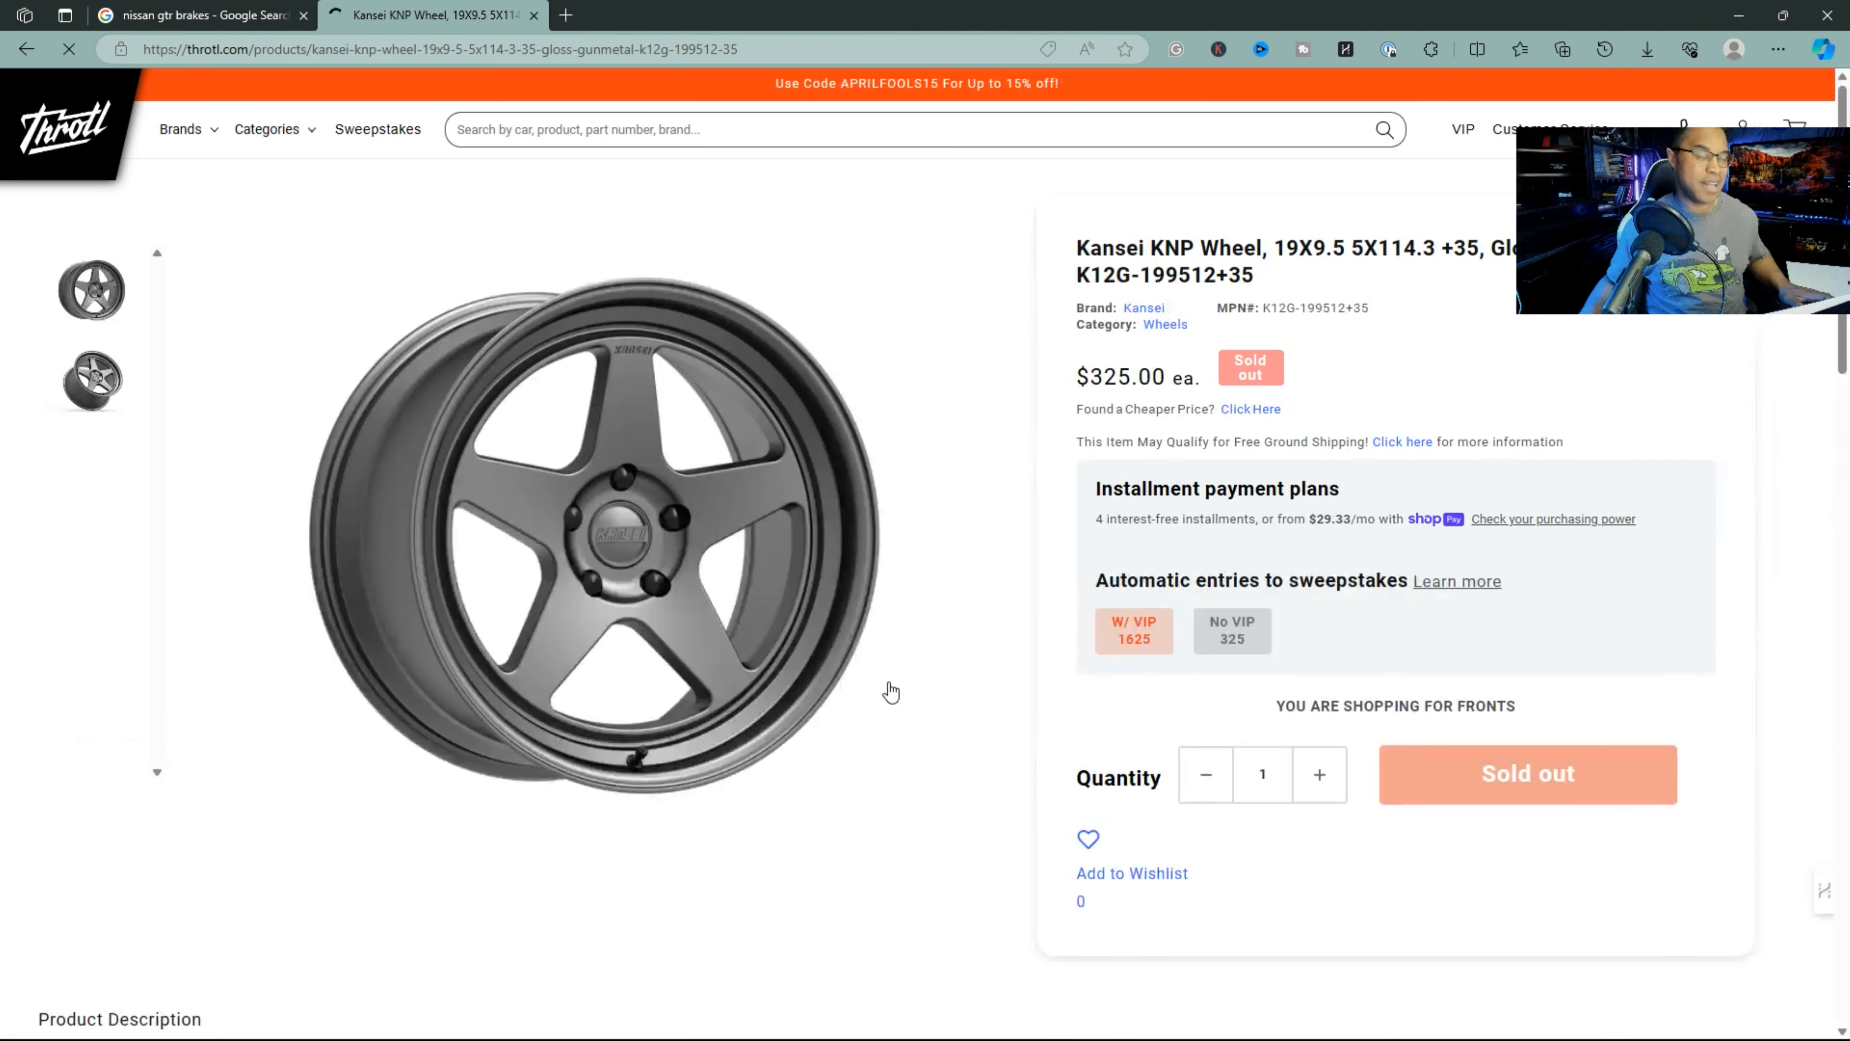
- Compare the two product photos of the Kansei KNP wheel and display the first, more front-facing view
{"action": "left_click", "coordinate": [111, 394]}
{"action": "left_click", "coordinate": [113, 314]}
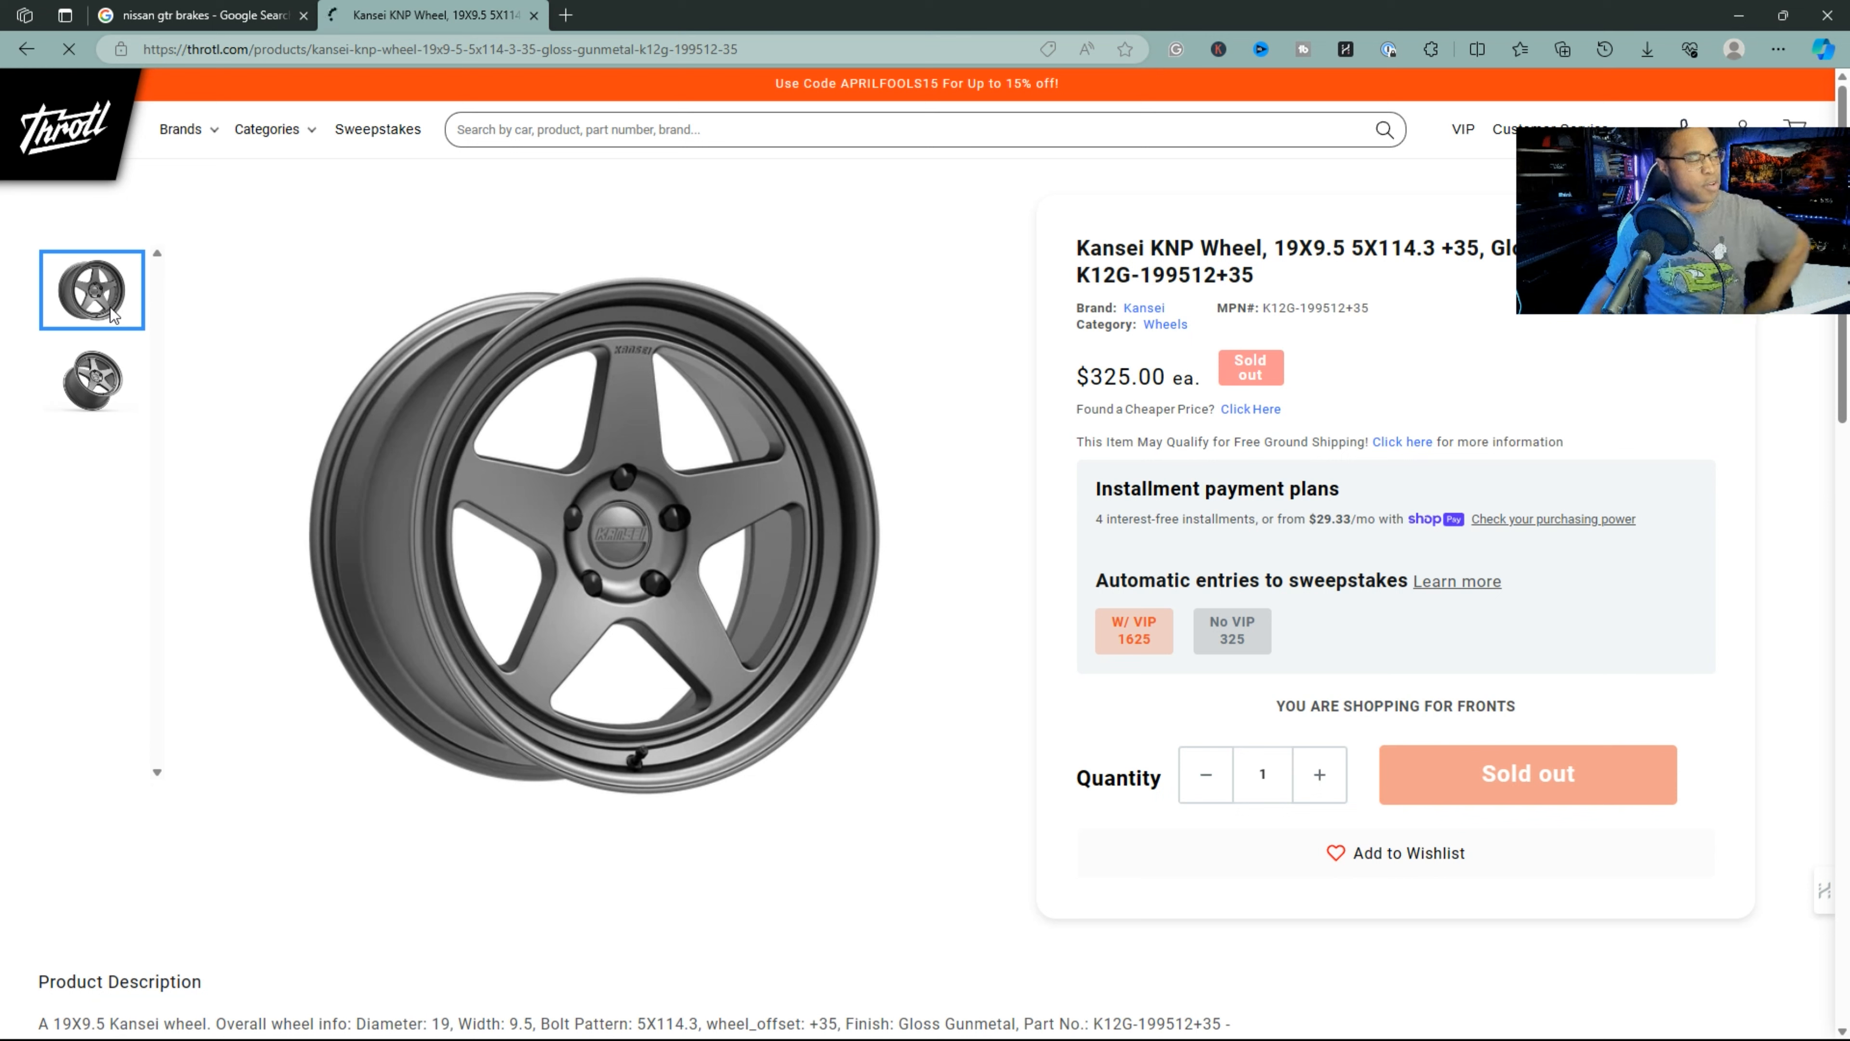
{"action": "left_click", "coordinate": [108, 396]}
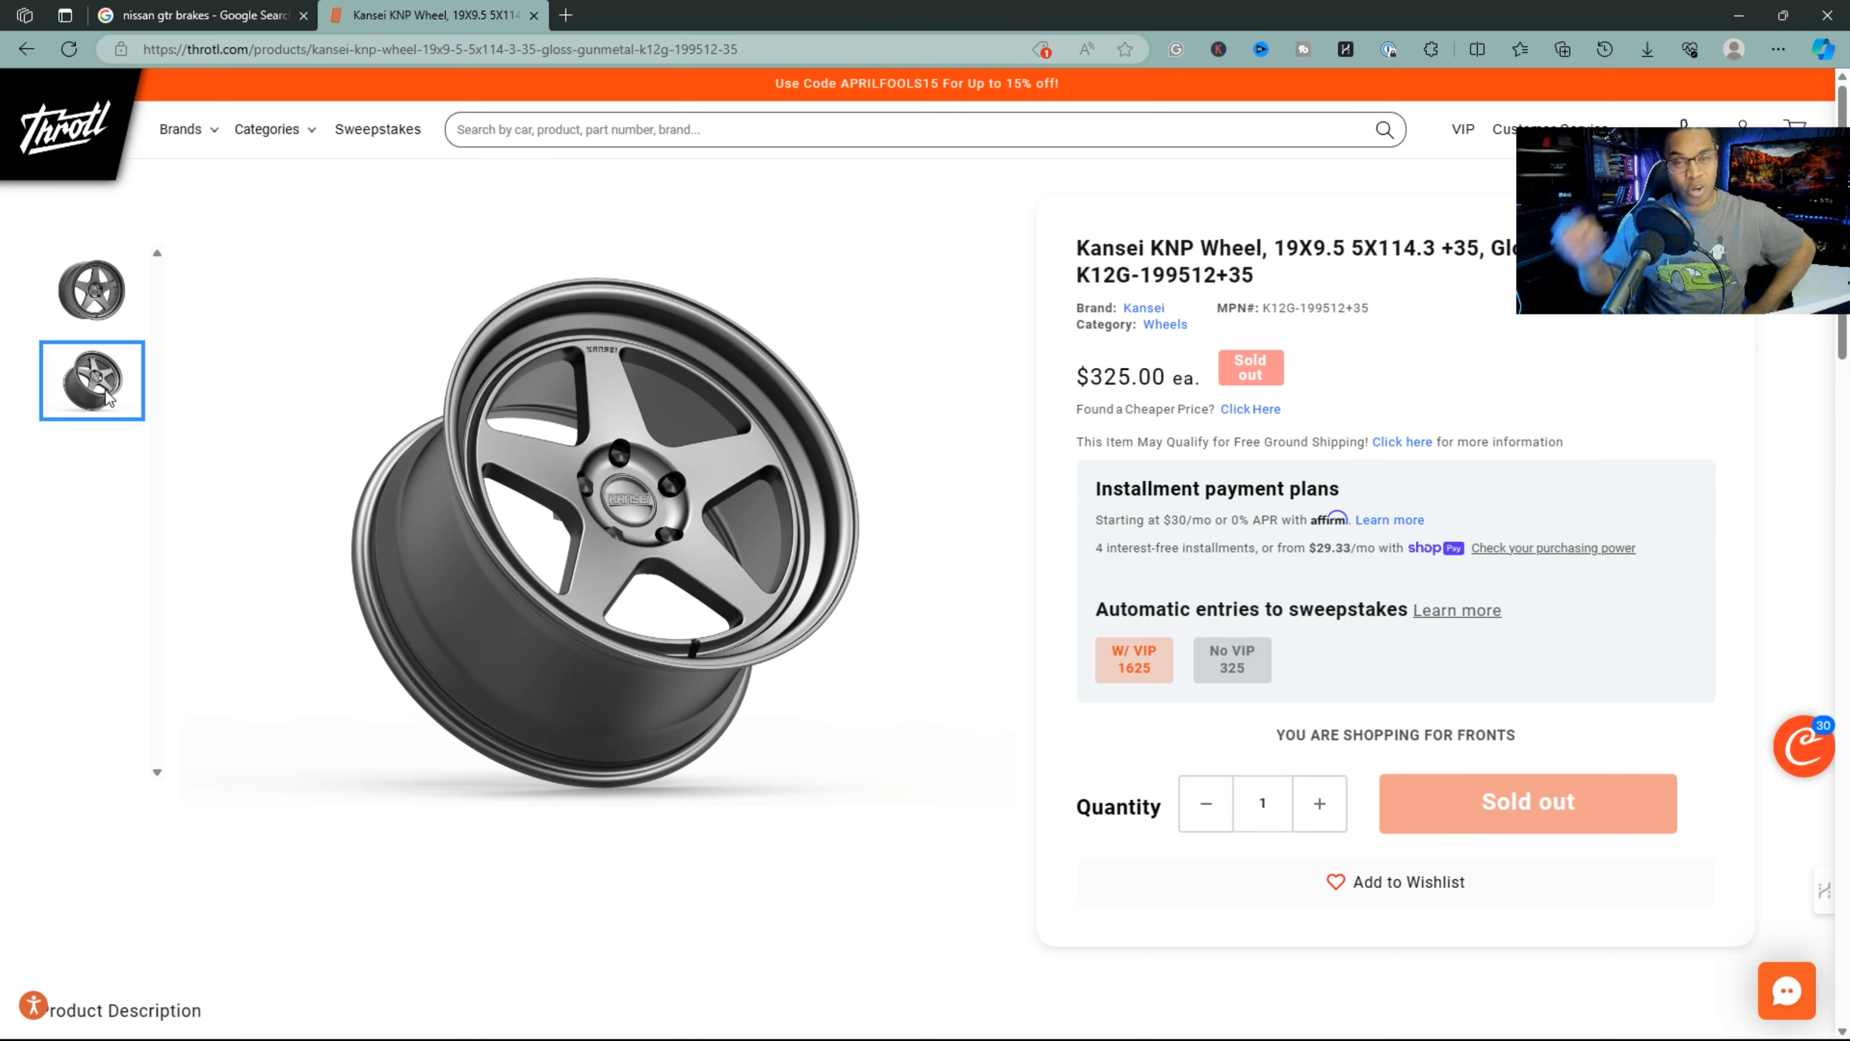
{"action": "left_click", "coordinate": [117, 302]}
{"action": "left_click", "coordinate": [109, 354]}
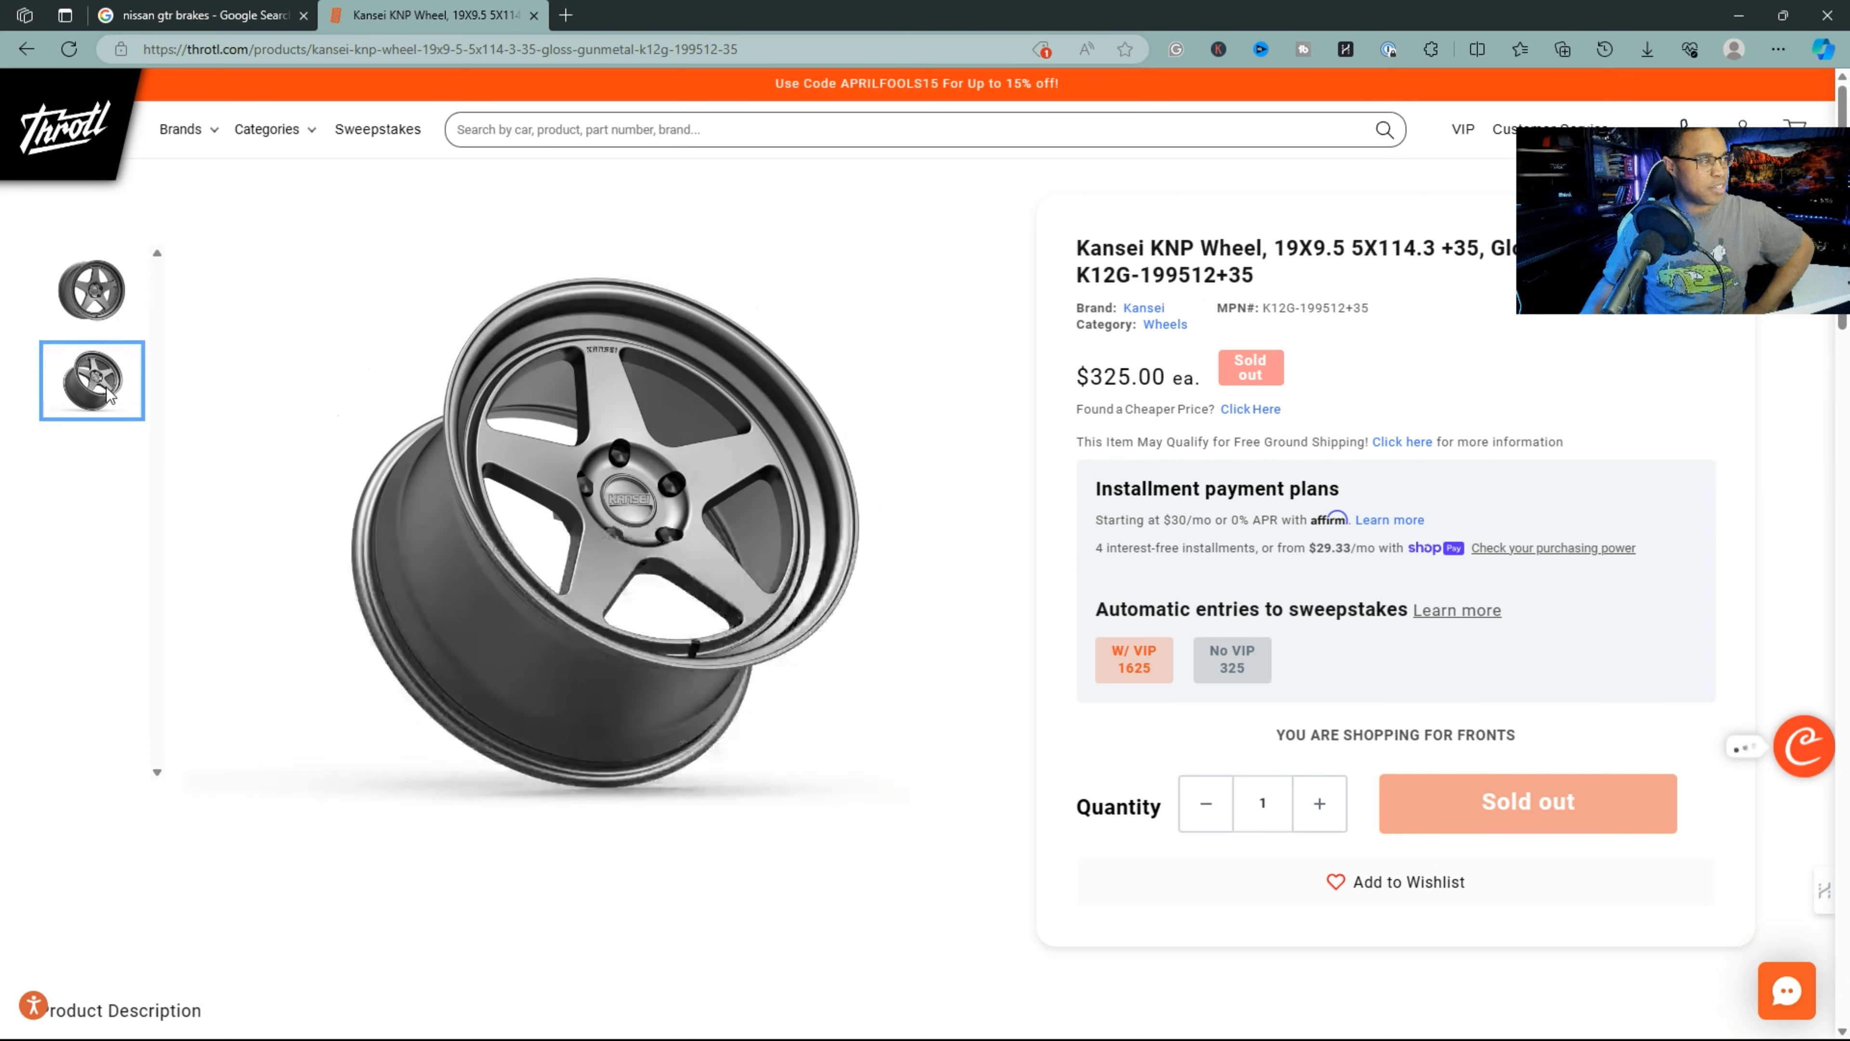
{"action": "left_click", "coordinate": [115, 286]}
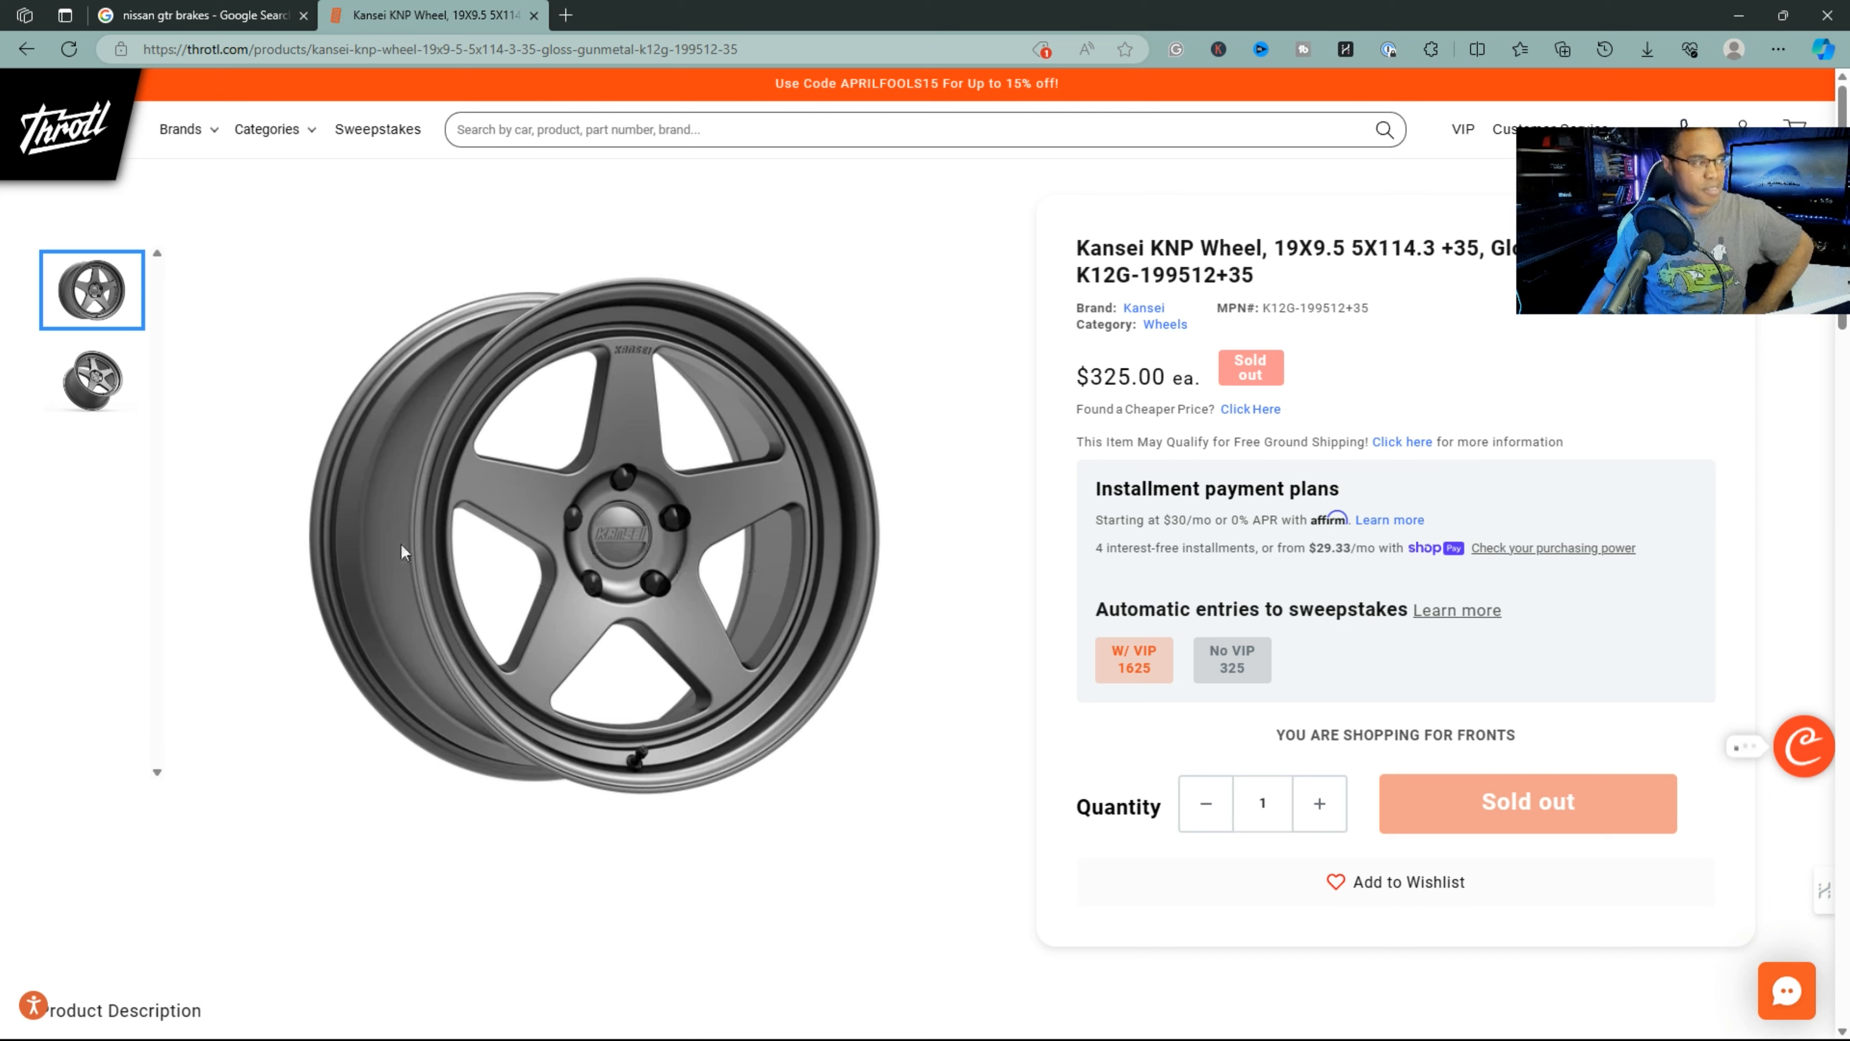
- Copy the front-facing Kansei wheel image and paste it into the car document in Photoshop
{"action": "right_click", "coordinate": [632, 530]}
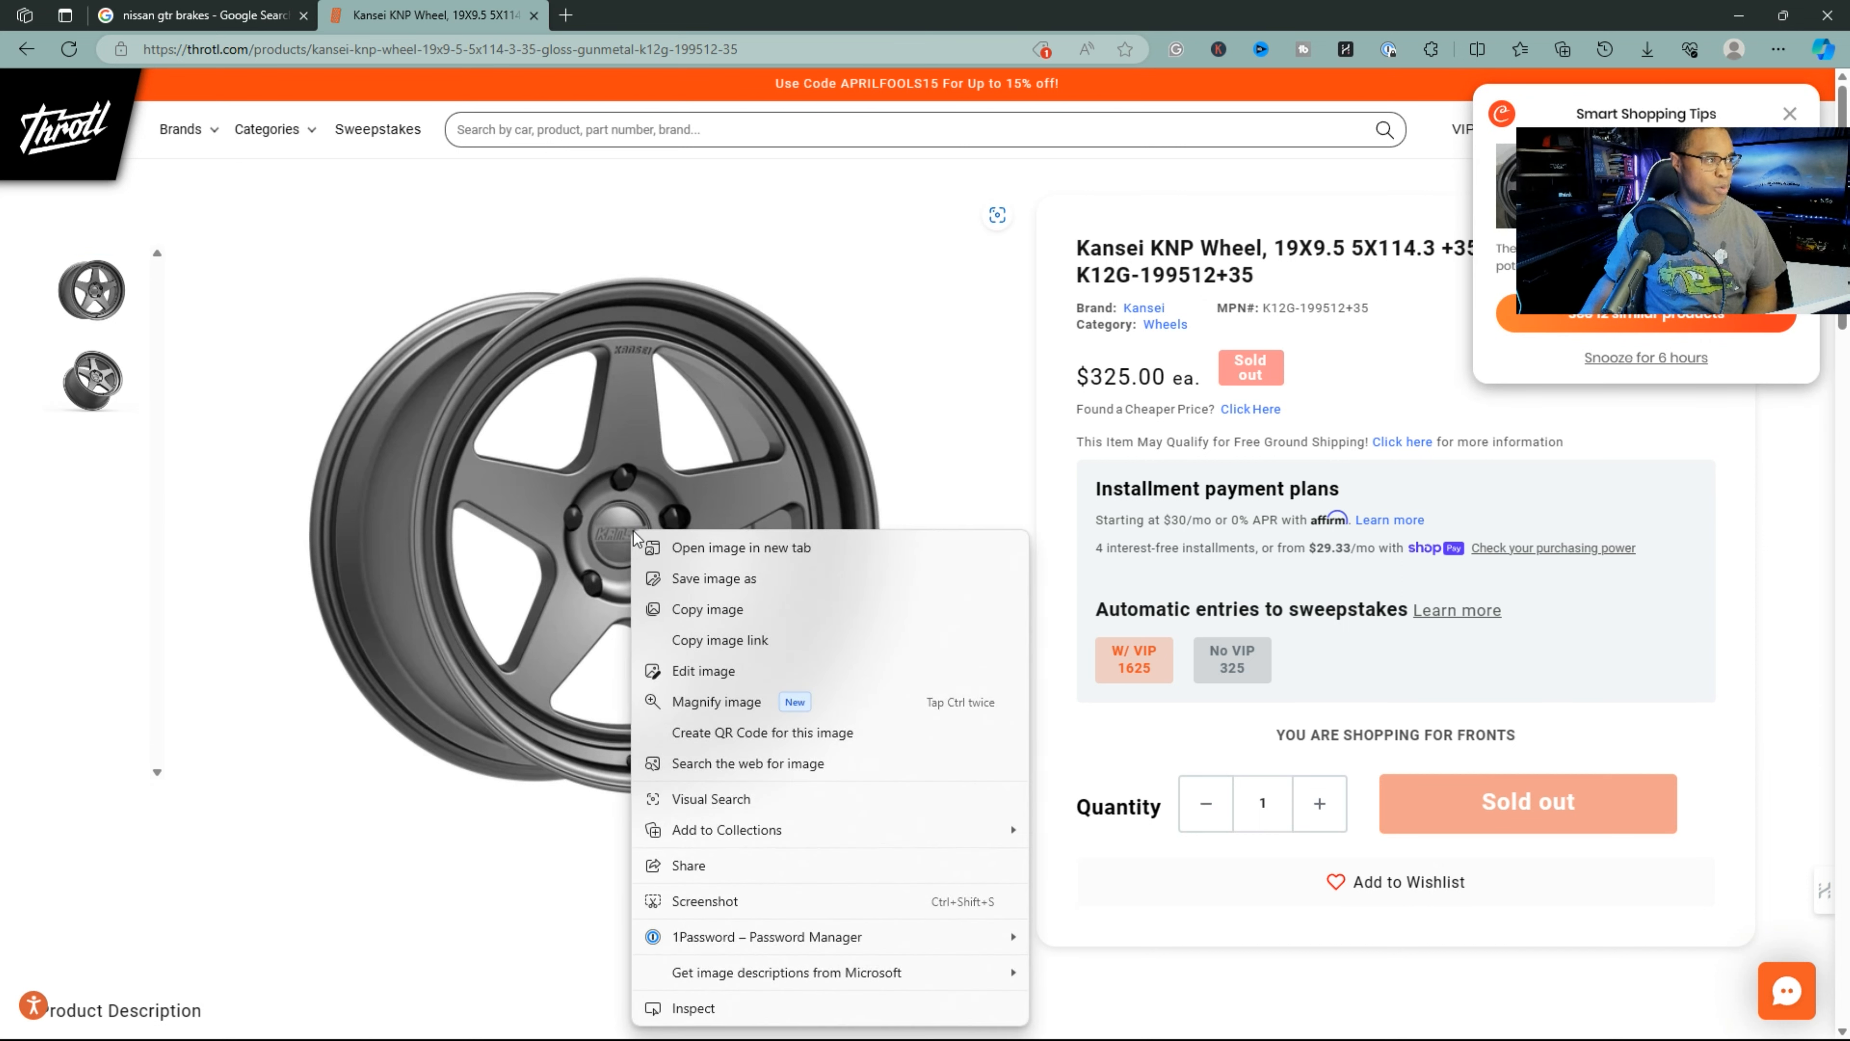
{"action": "left_click", "coordinate": [686, 616]}
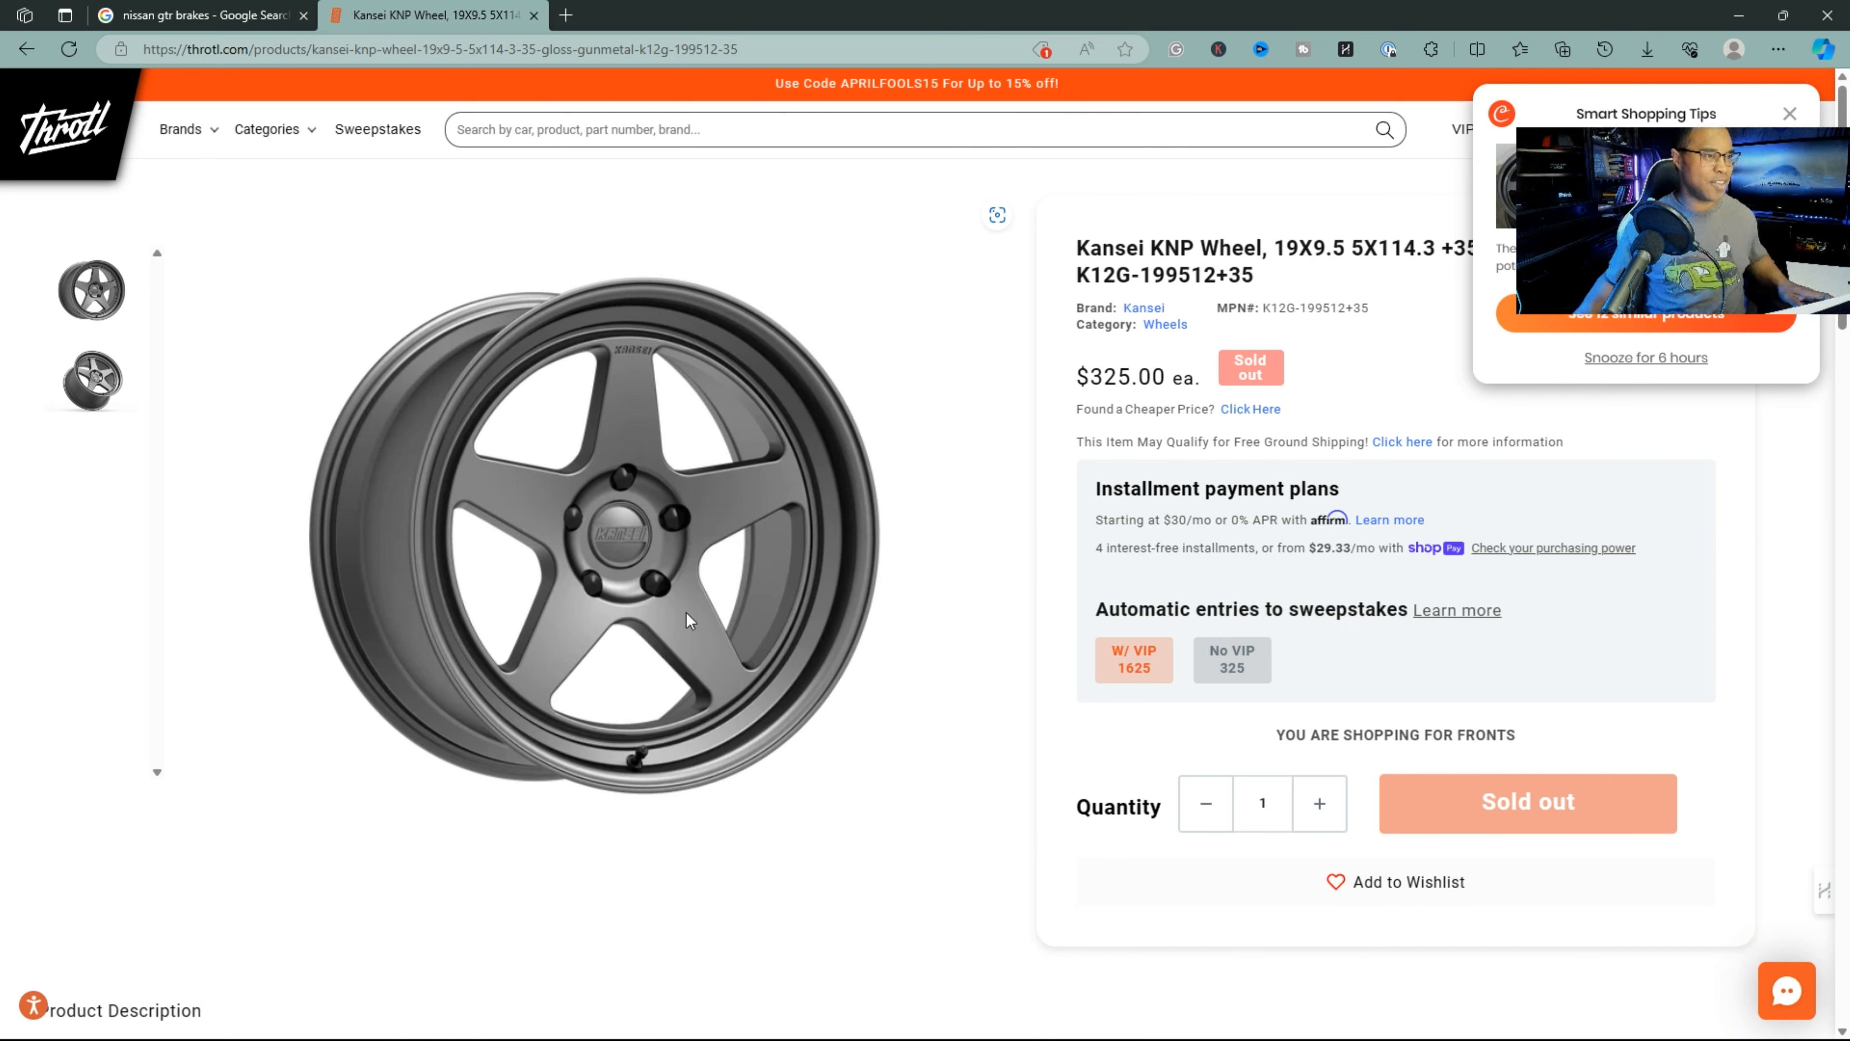
{"action": "key", "text": "alt+Tab"}
{"action": "key", "text": "alt+Tab"}
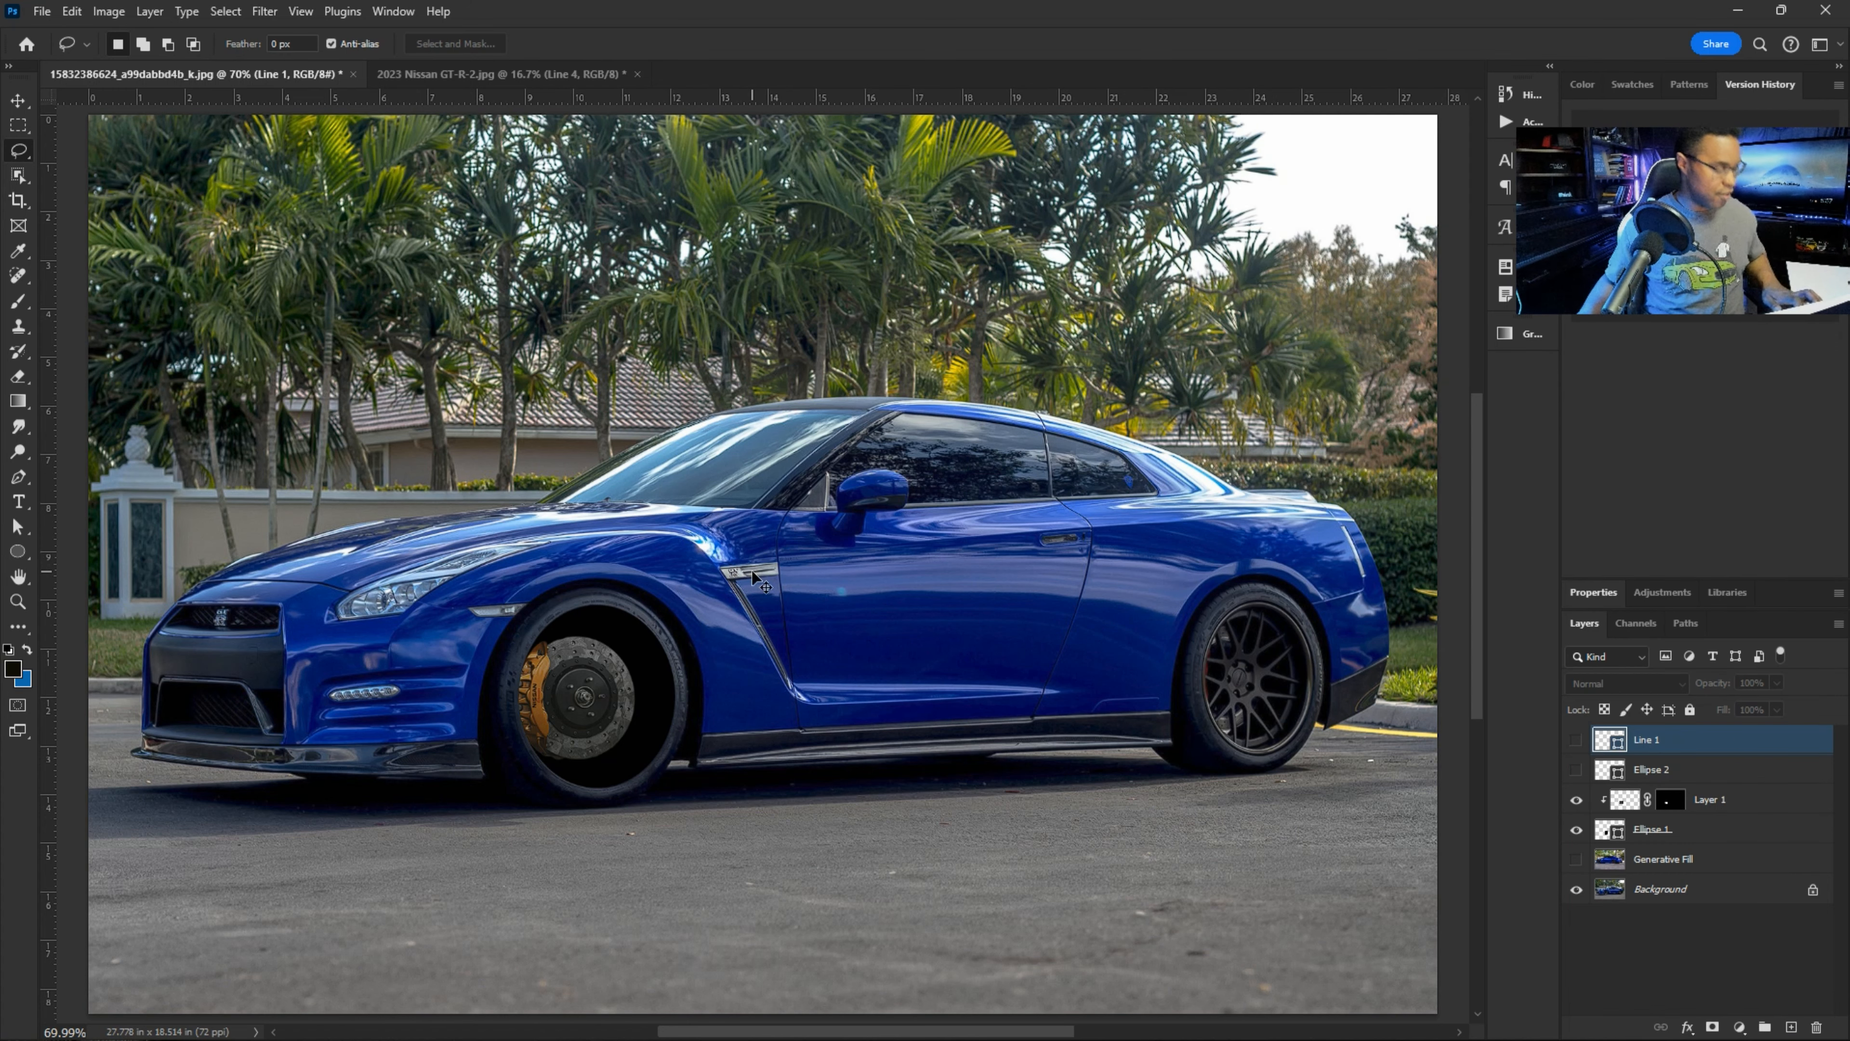
{"action": "key", "text": "ctrl+v"}
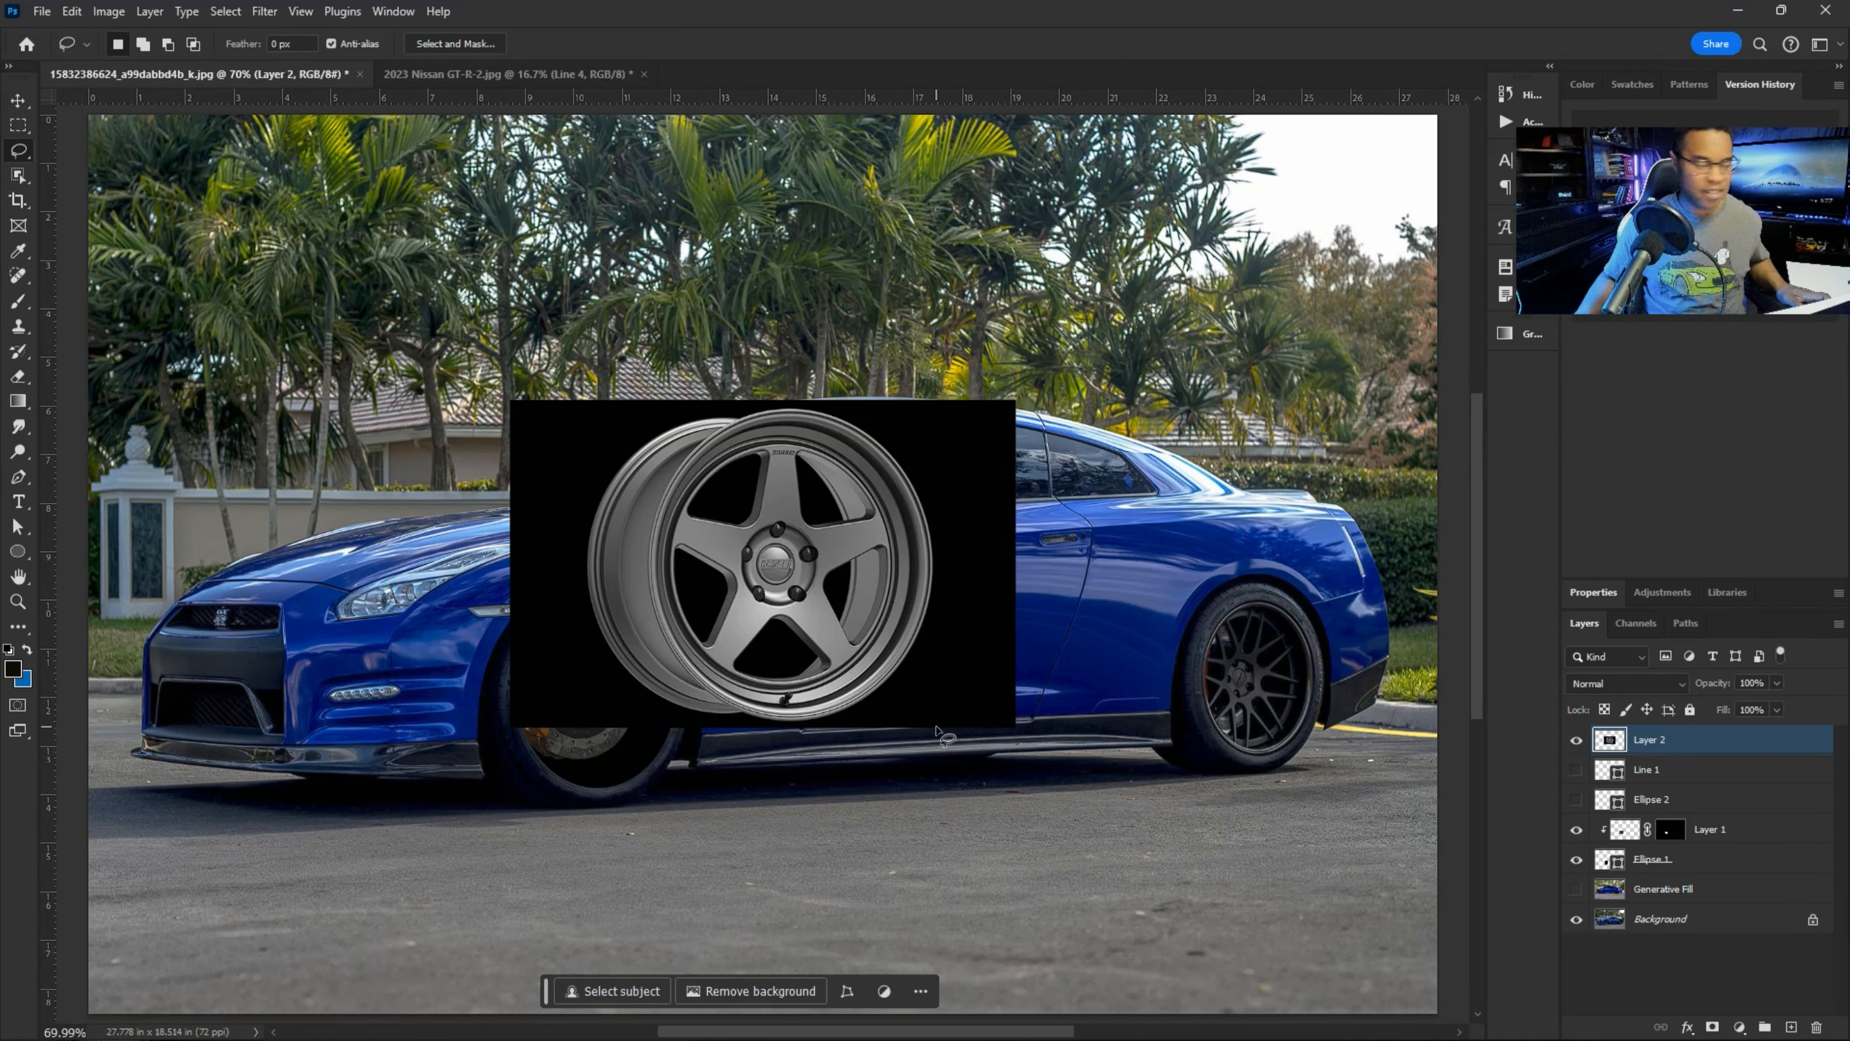
- Return to the browser and save the Kansei wheel image as a WEBP file in the Downloads folder
{"action": "key", "text": "alt+Tab"}
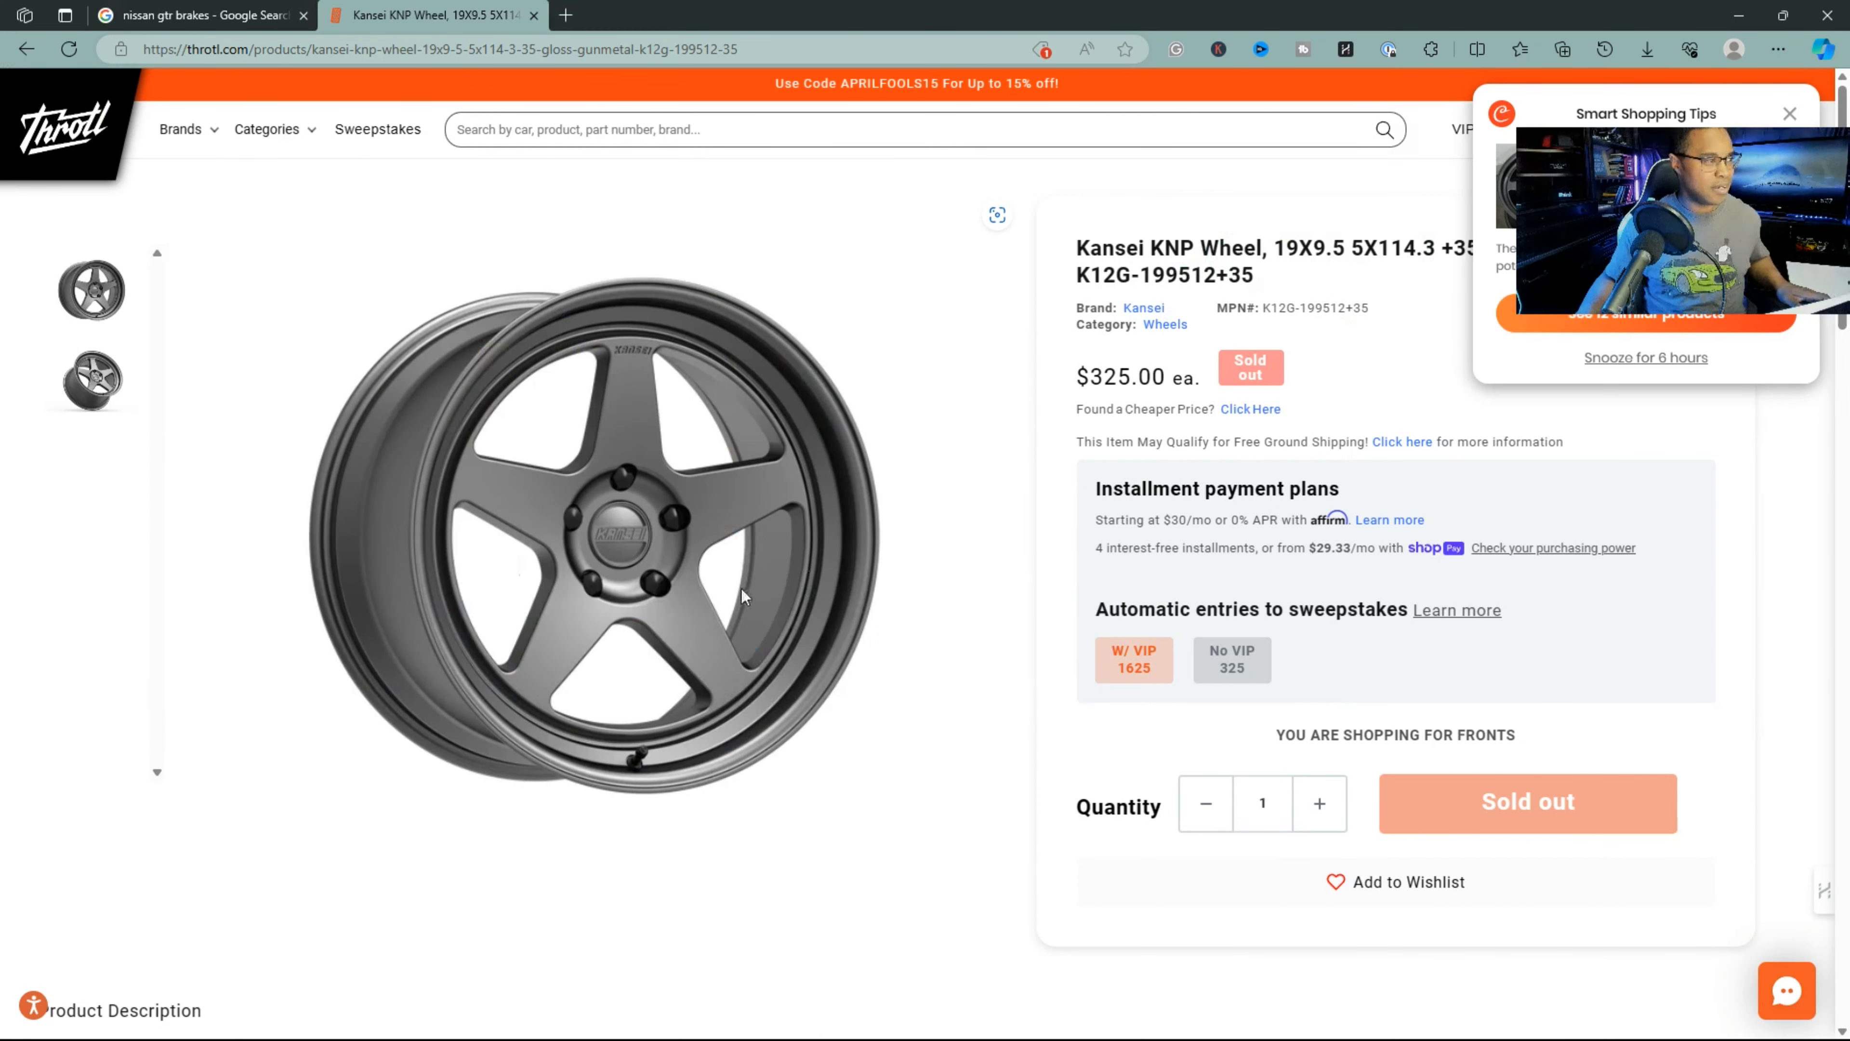
{"action": "right_click", "coordinate": [719, 580]}
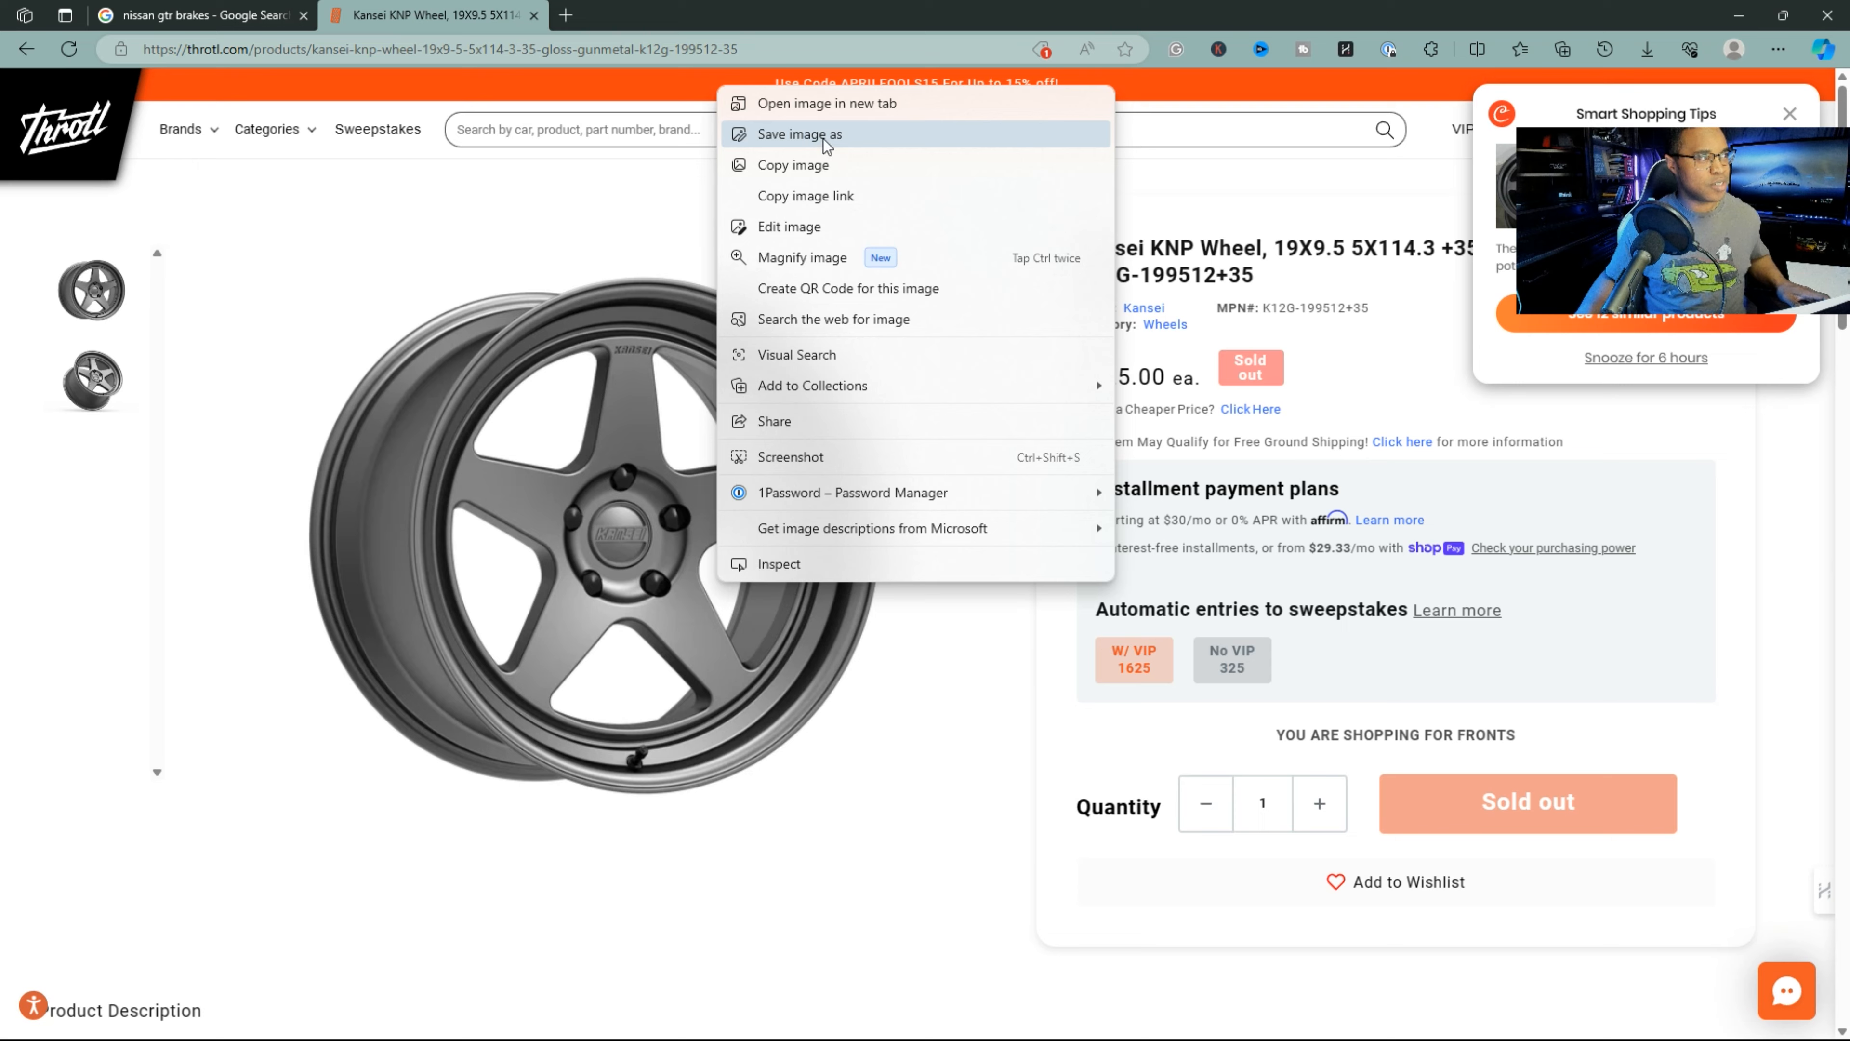
{"action": "left_click", "coordinate": [823, 136]}
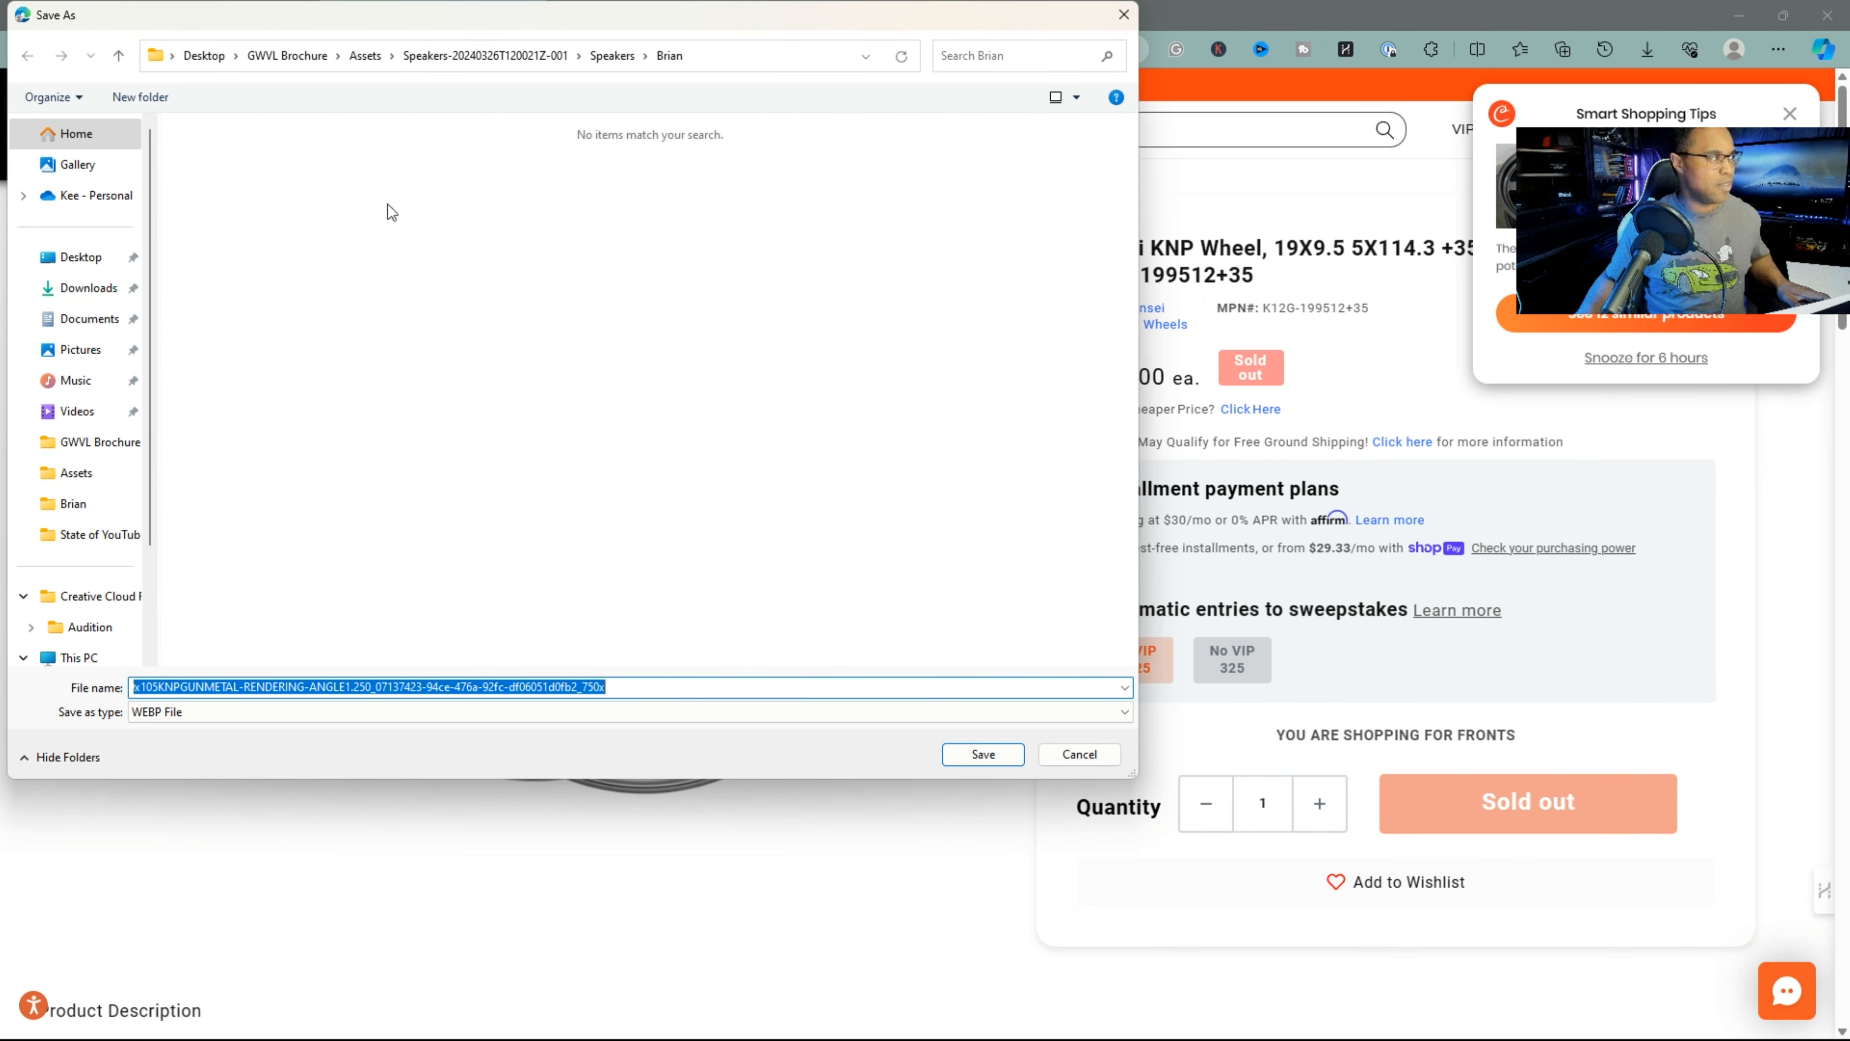
{"action": "left_click", "coordinate": [88, 288]}
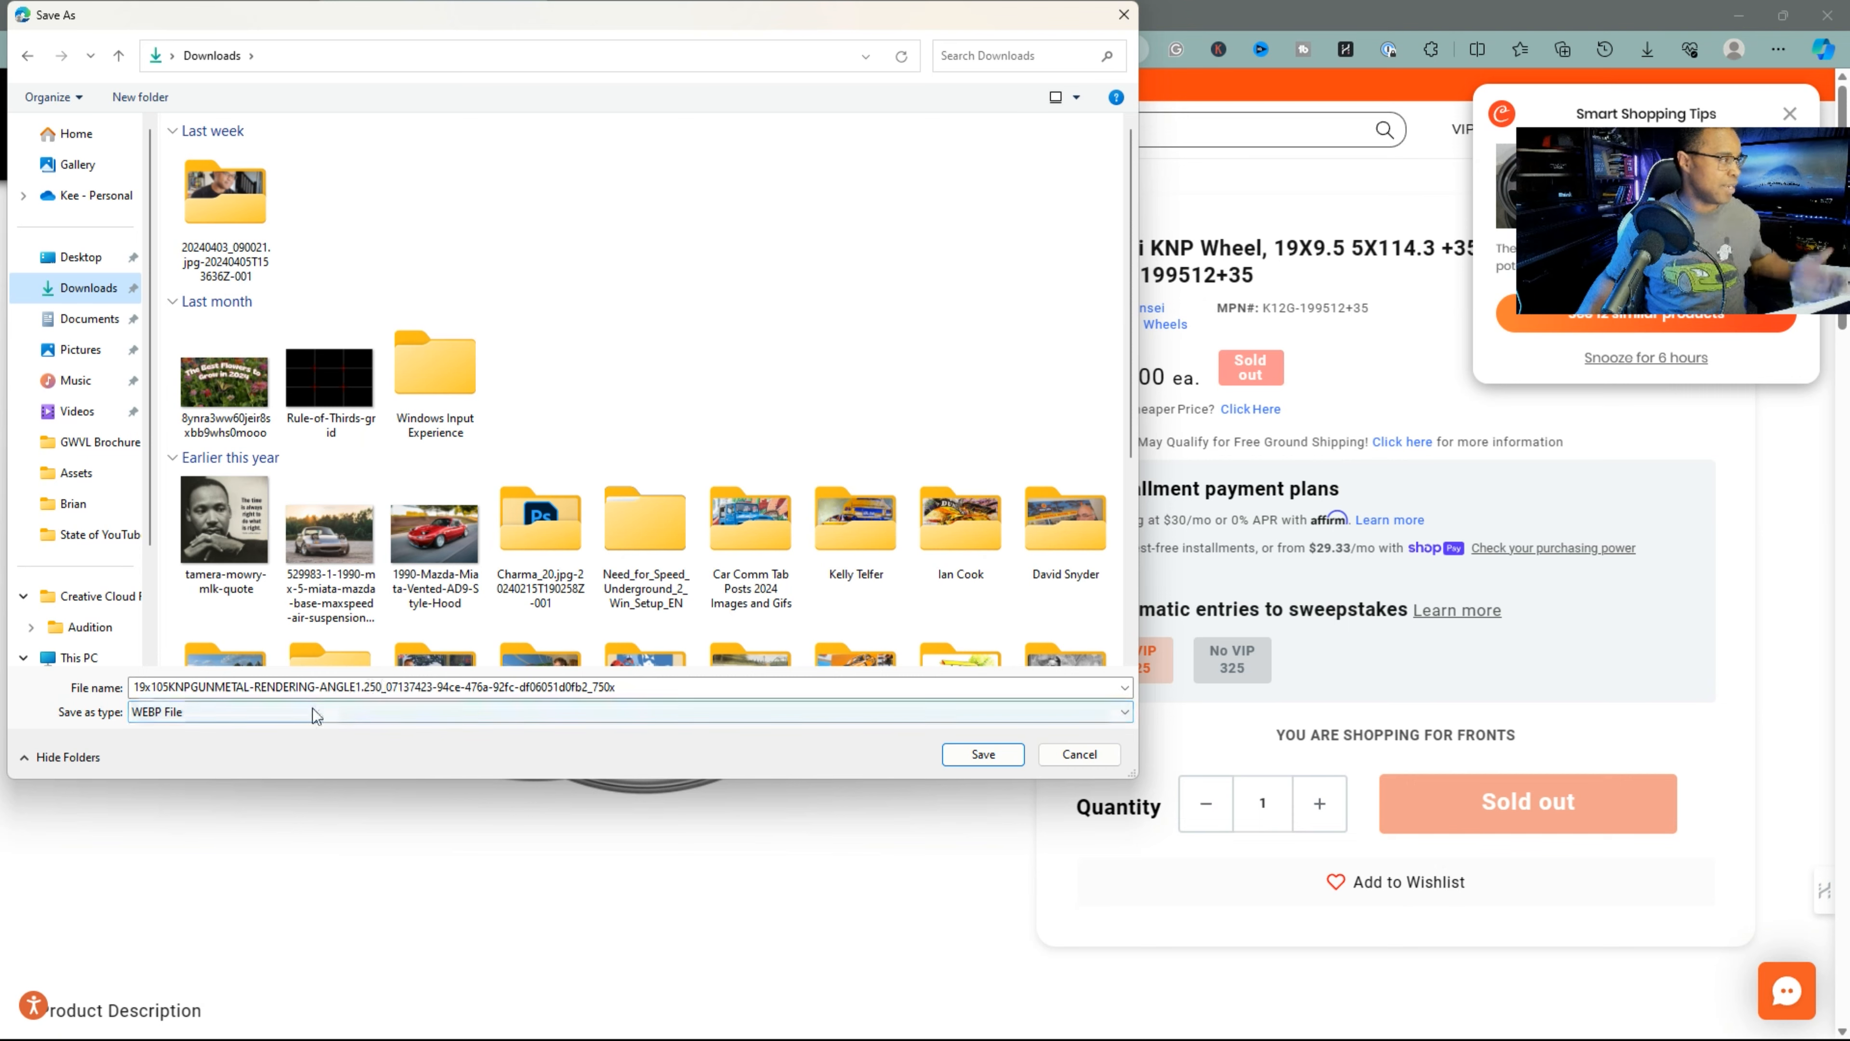
{"action": "key", "text": "Return"}
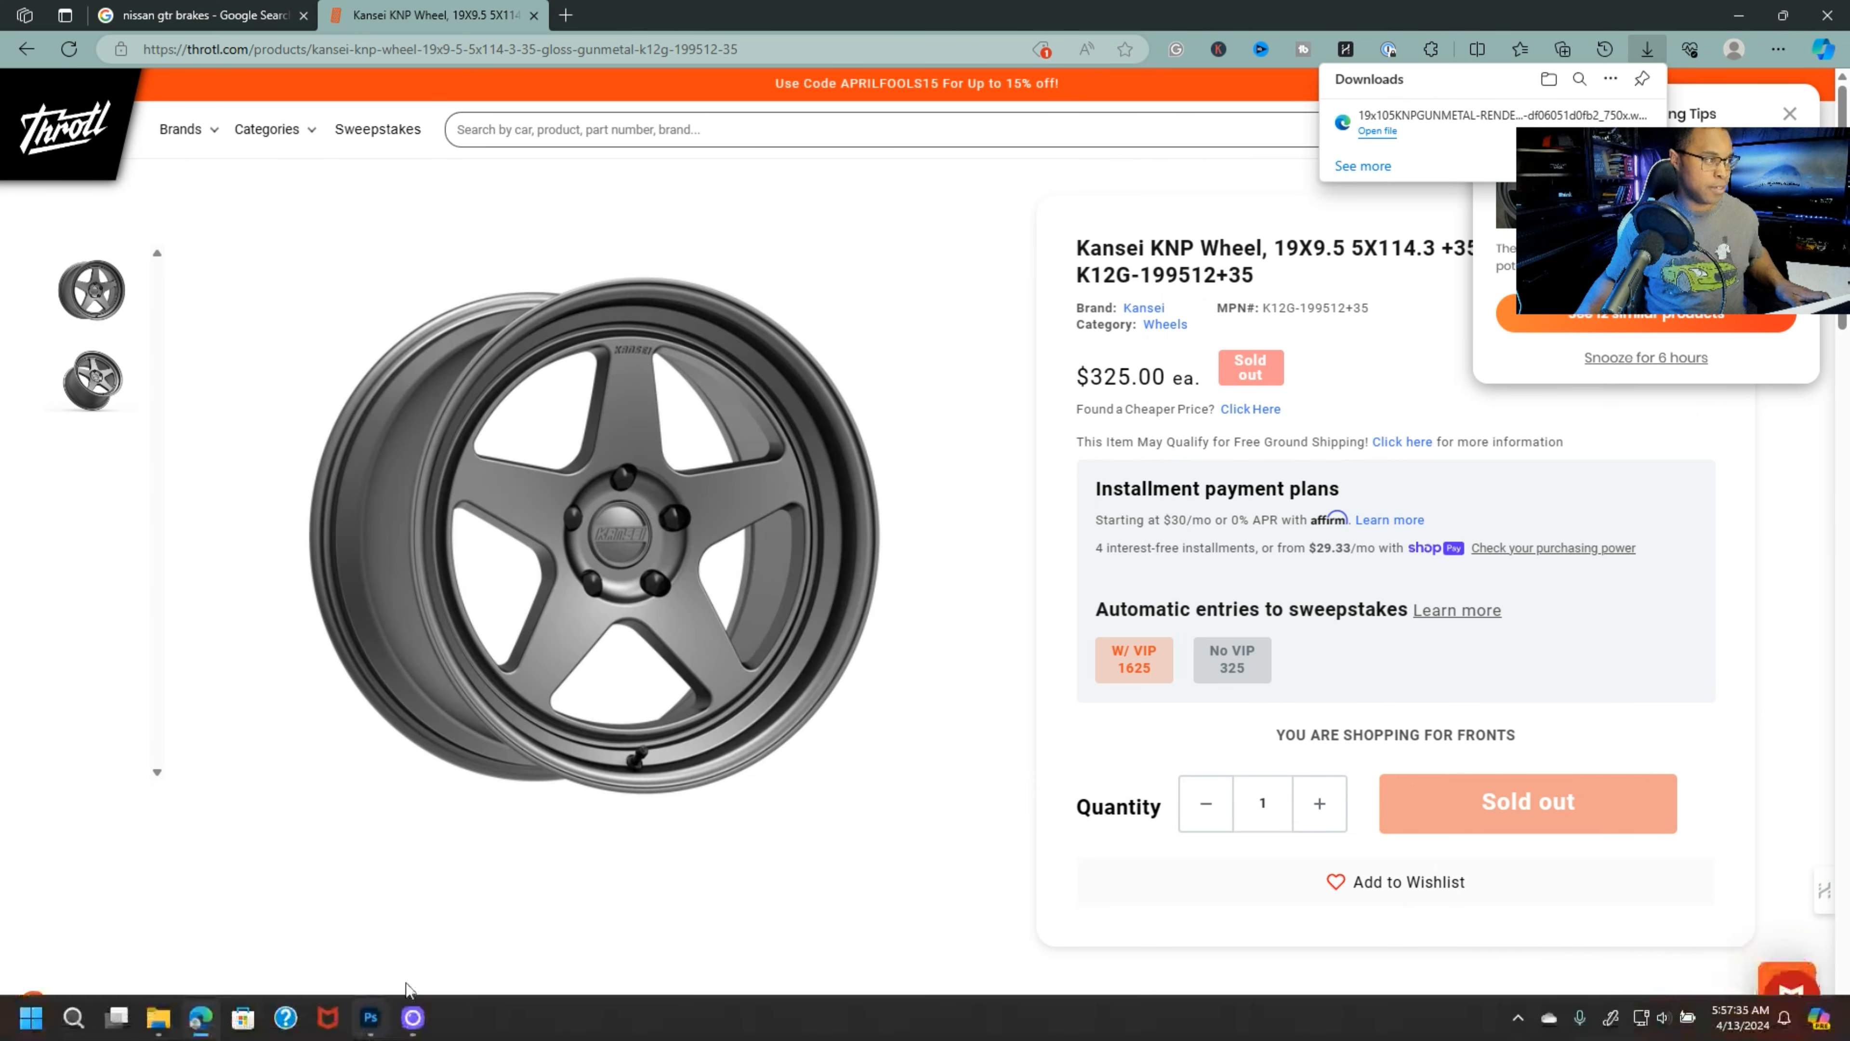
- Place the downloaded wheel file in the car document in Photoshop and move it beside the pasted wheel, over the car's rear
{"action": "key", "text": "alt+Tab"}
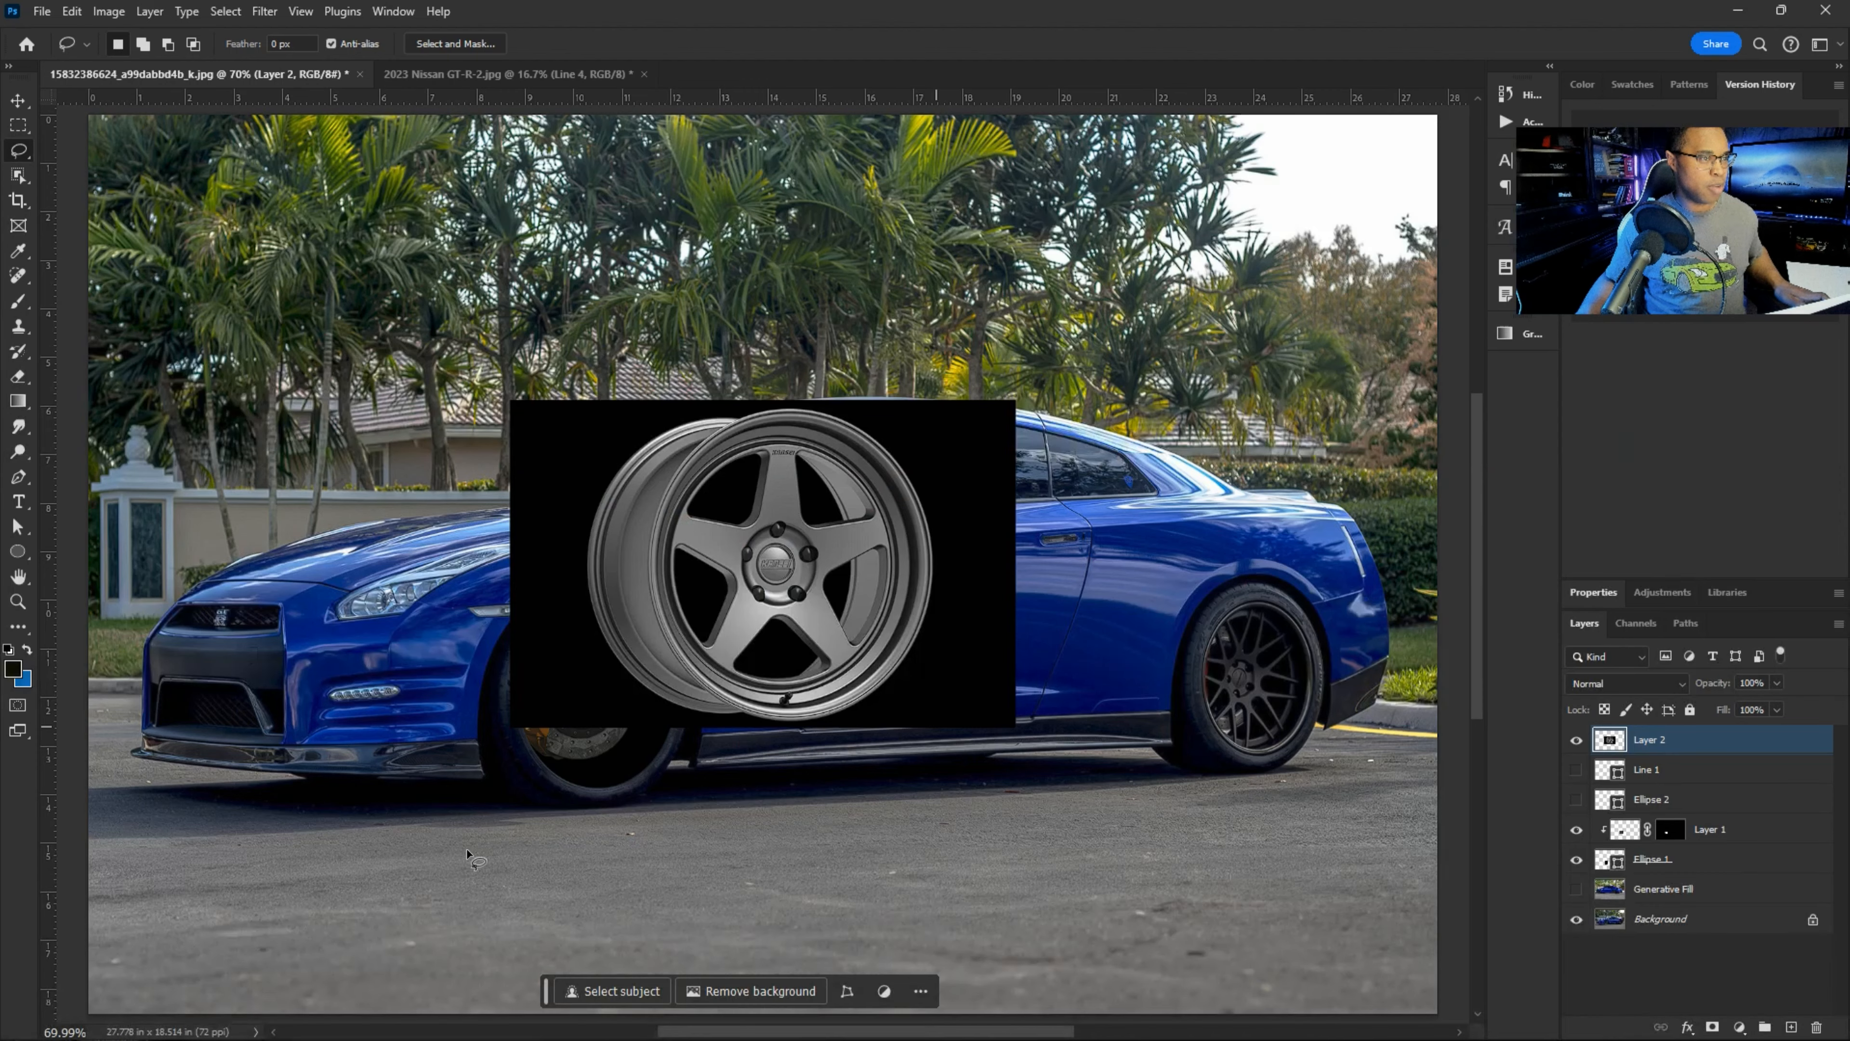
{"action": "key", "text": "alt+Tab"}
{"action": "key", "text": "alt+Tab"}
{"action": "key", "text": "alt+Tab"}
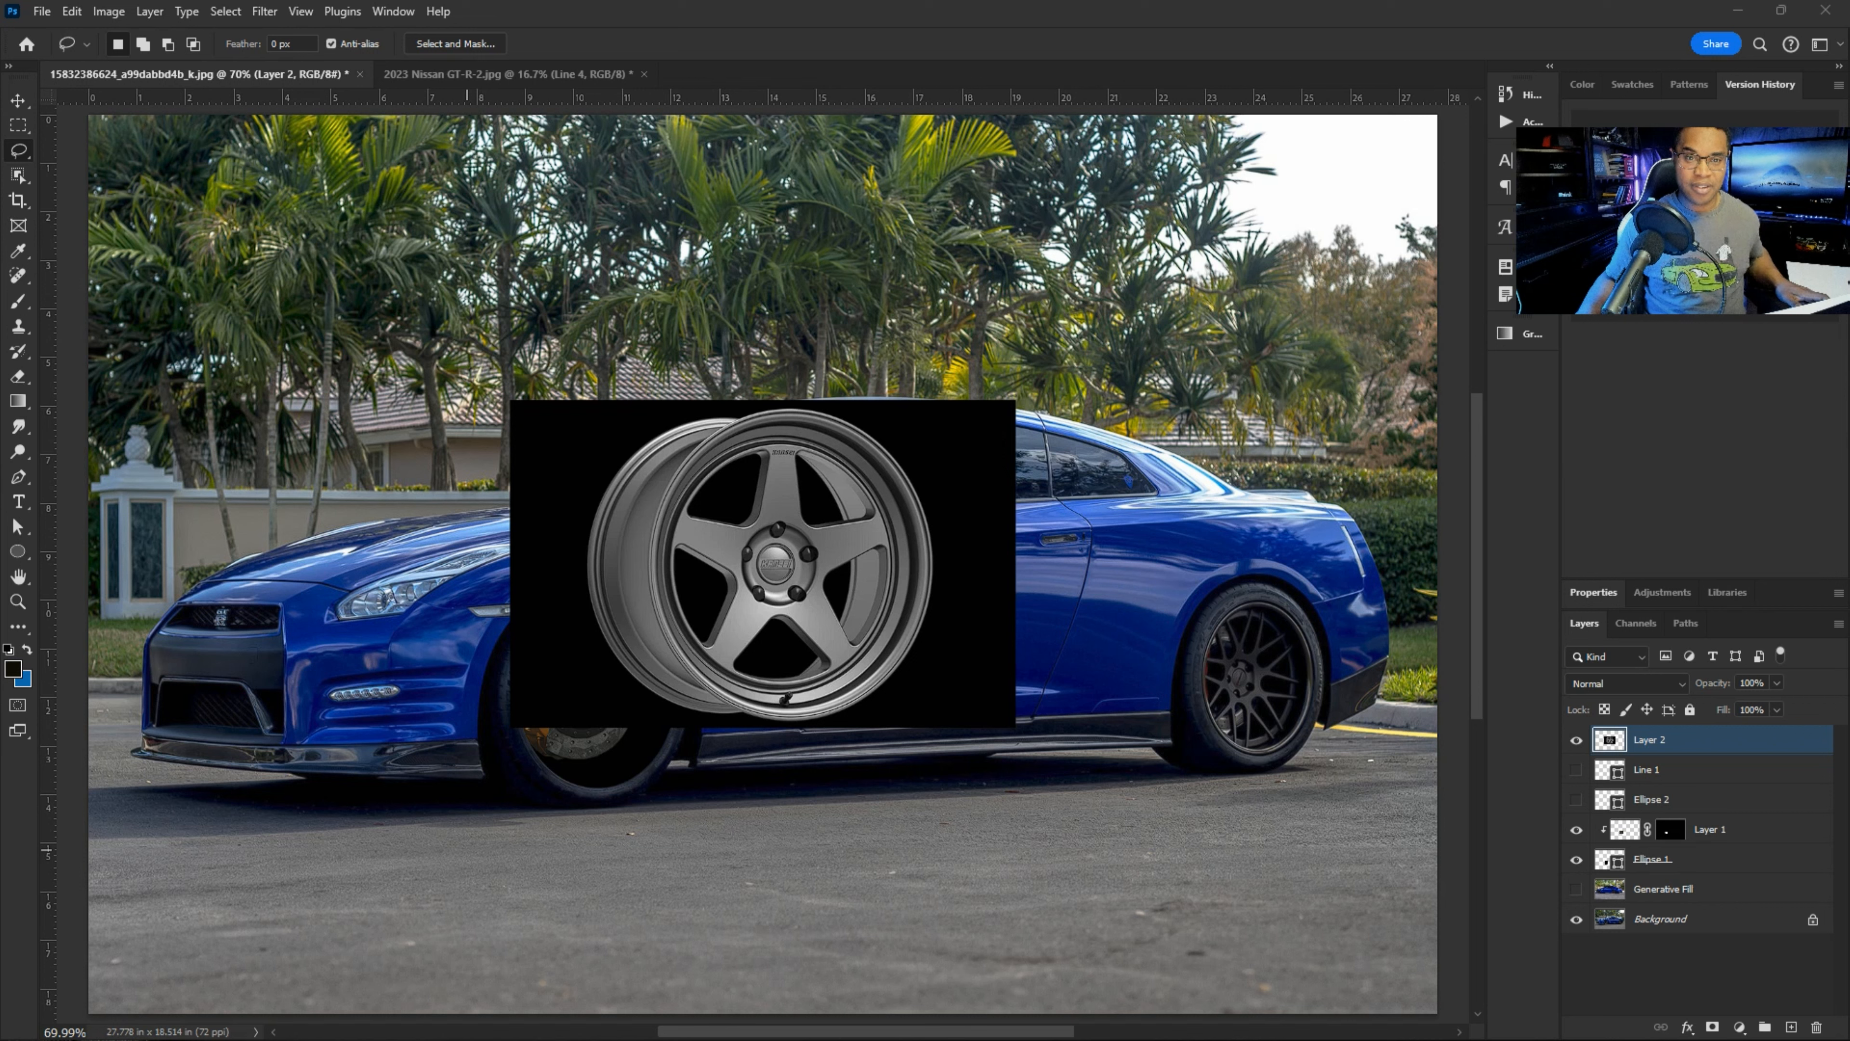
{"action": "left_click_drag", "start_coordinate": [1332, 398], "coordinate": [1137, 543]}
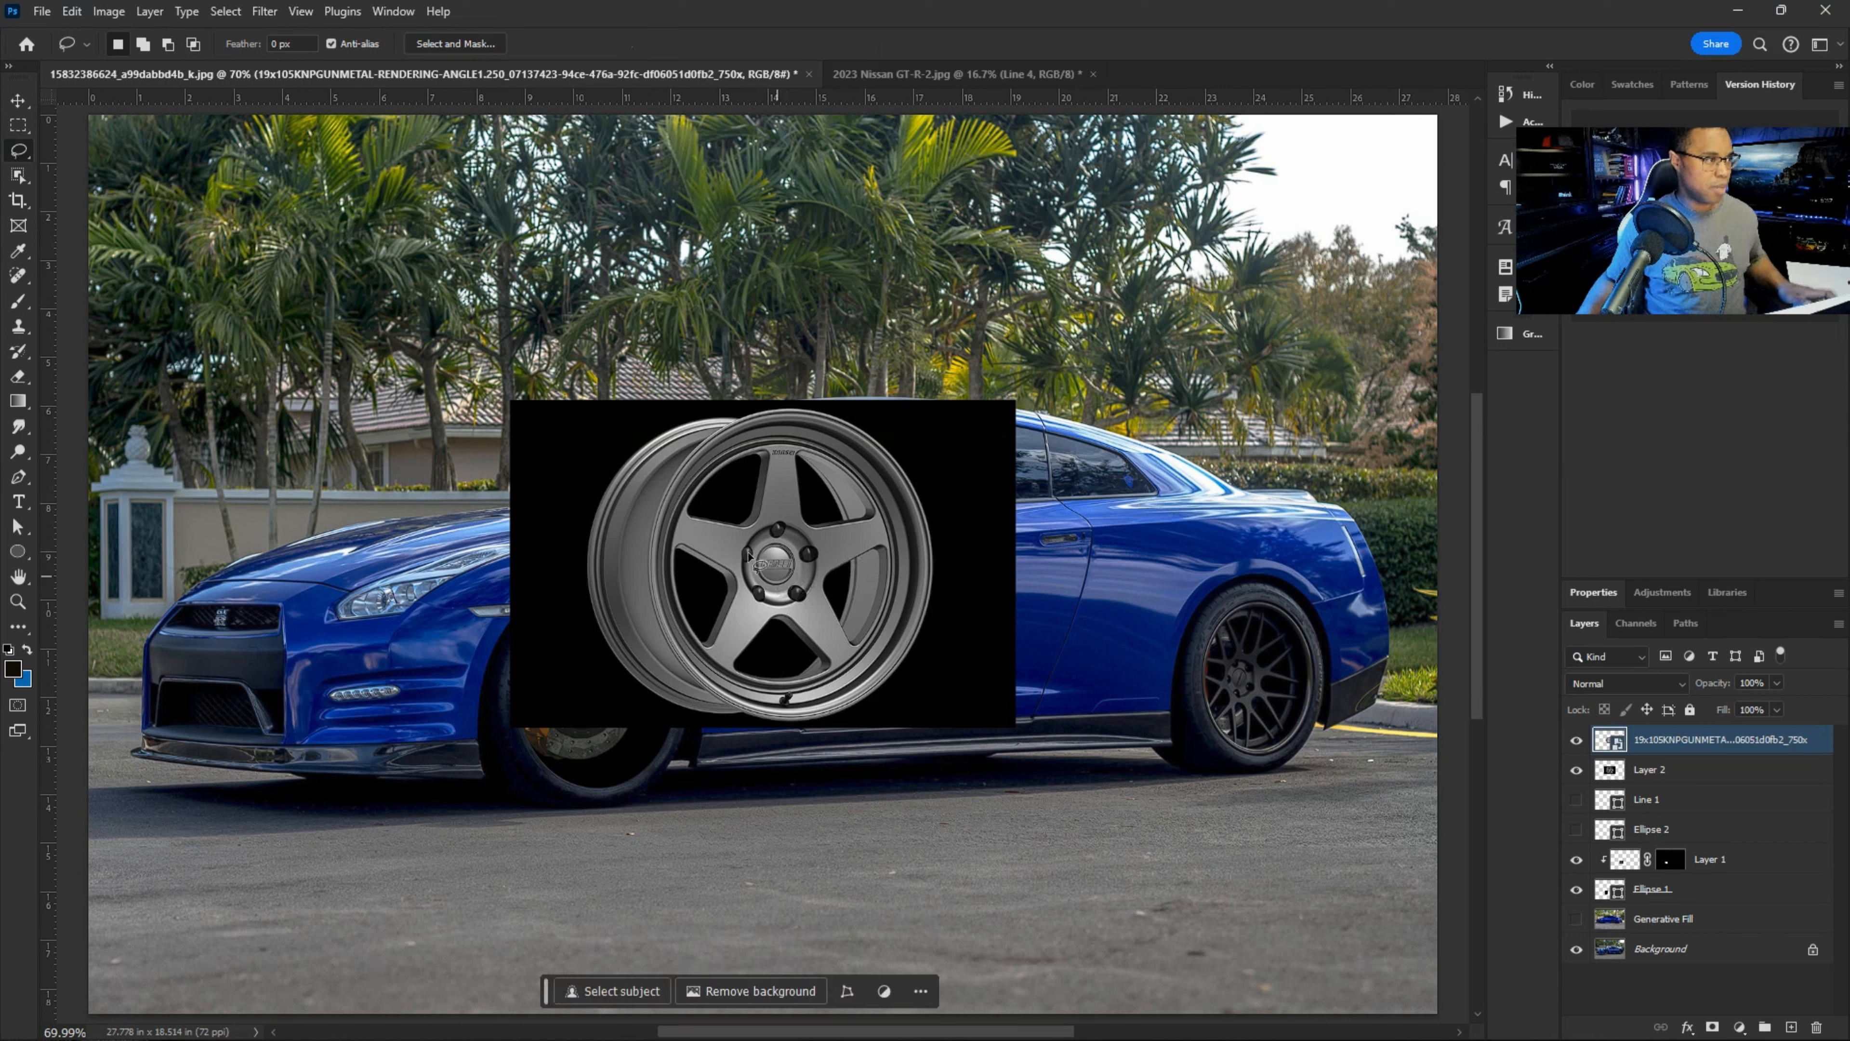
{"action": "left_click", "coordinate": [11, 105]}
{"action": "left_click_drag", "start_coordinate": [769, 581], "coordinate": [1211, 589]}
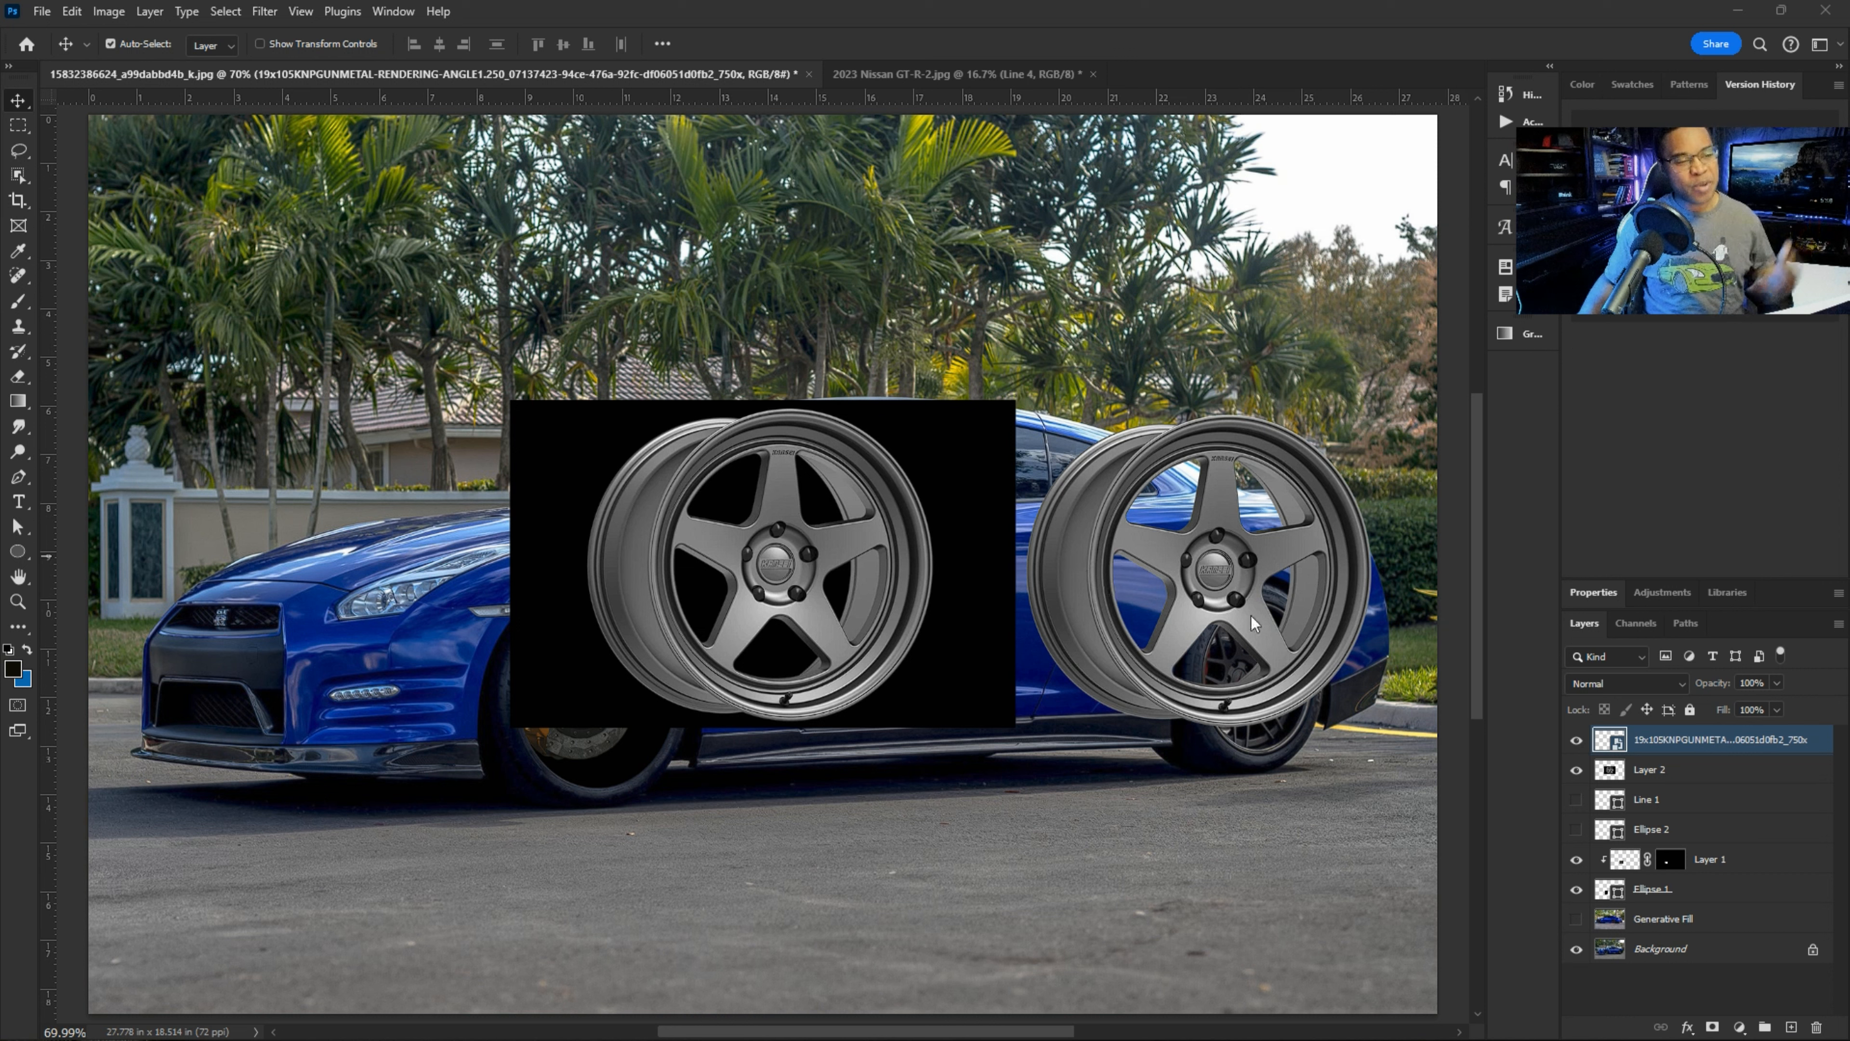
- Delete Layer 2's black background around the wheel and between its spokes using Magic Wand selections, and clear the selection
{"action": "left_click", "coordinate": [1670, 769]}
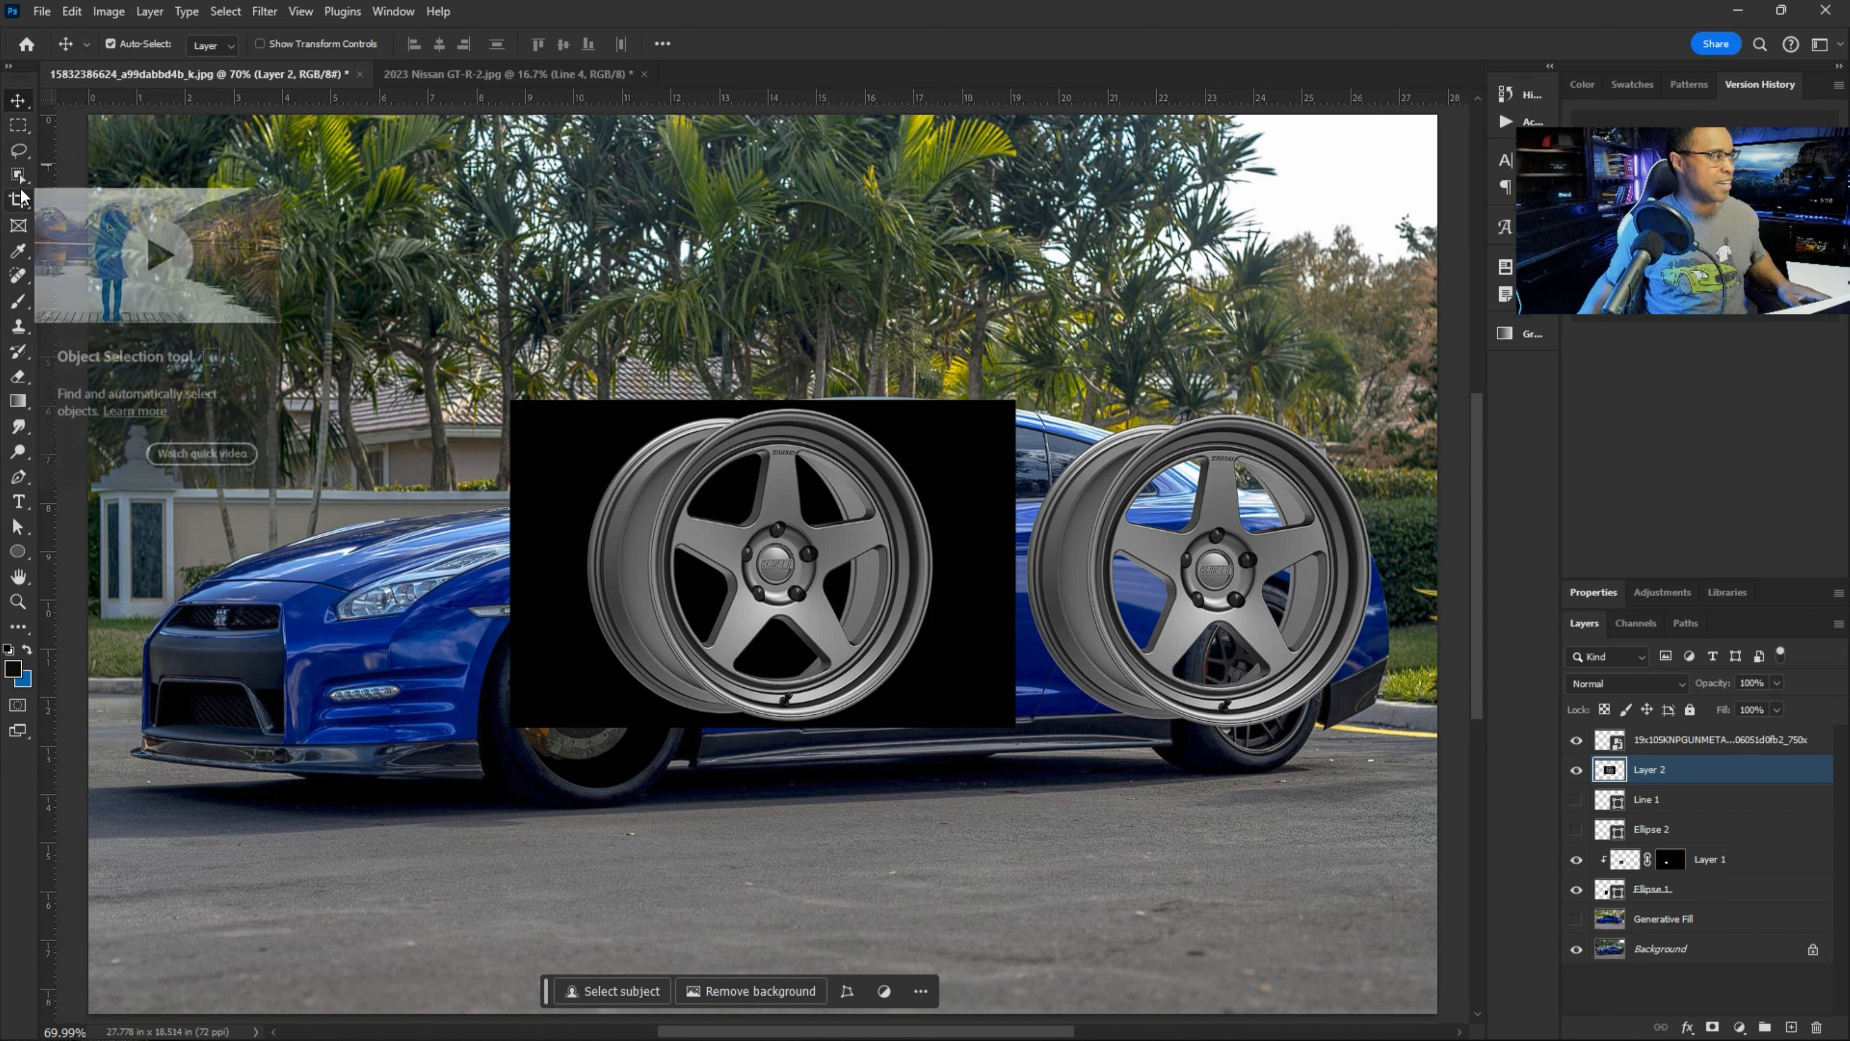
{"action": "key", "text": "shift+w"}
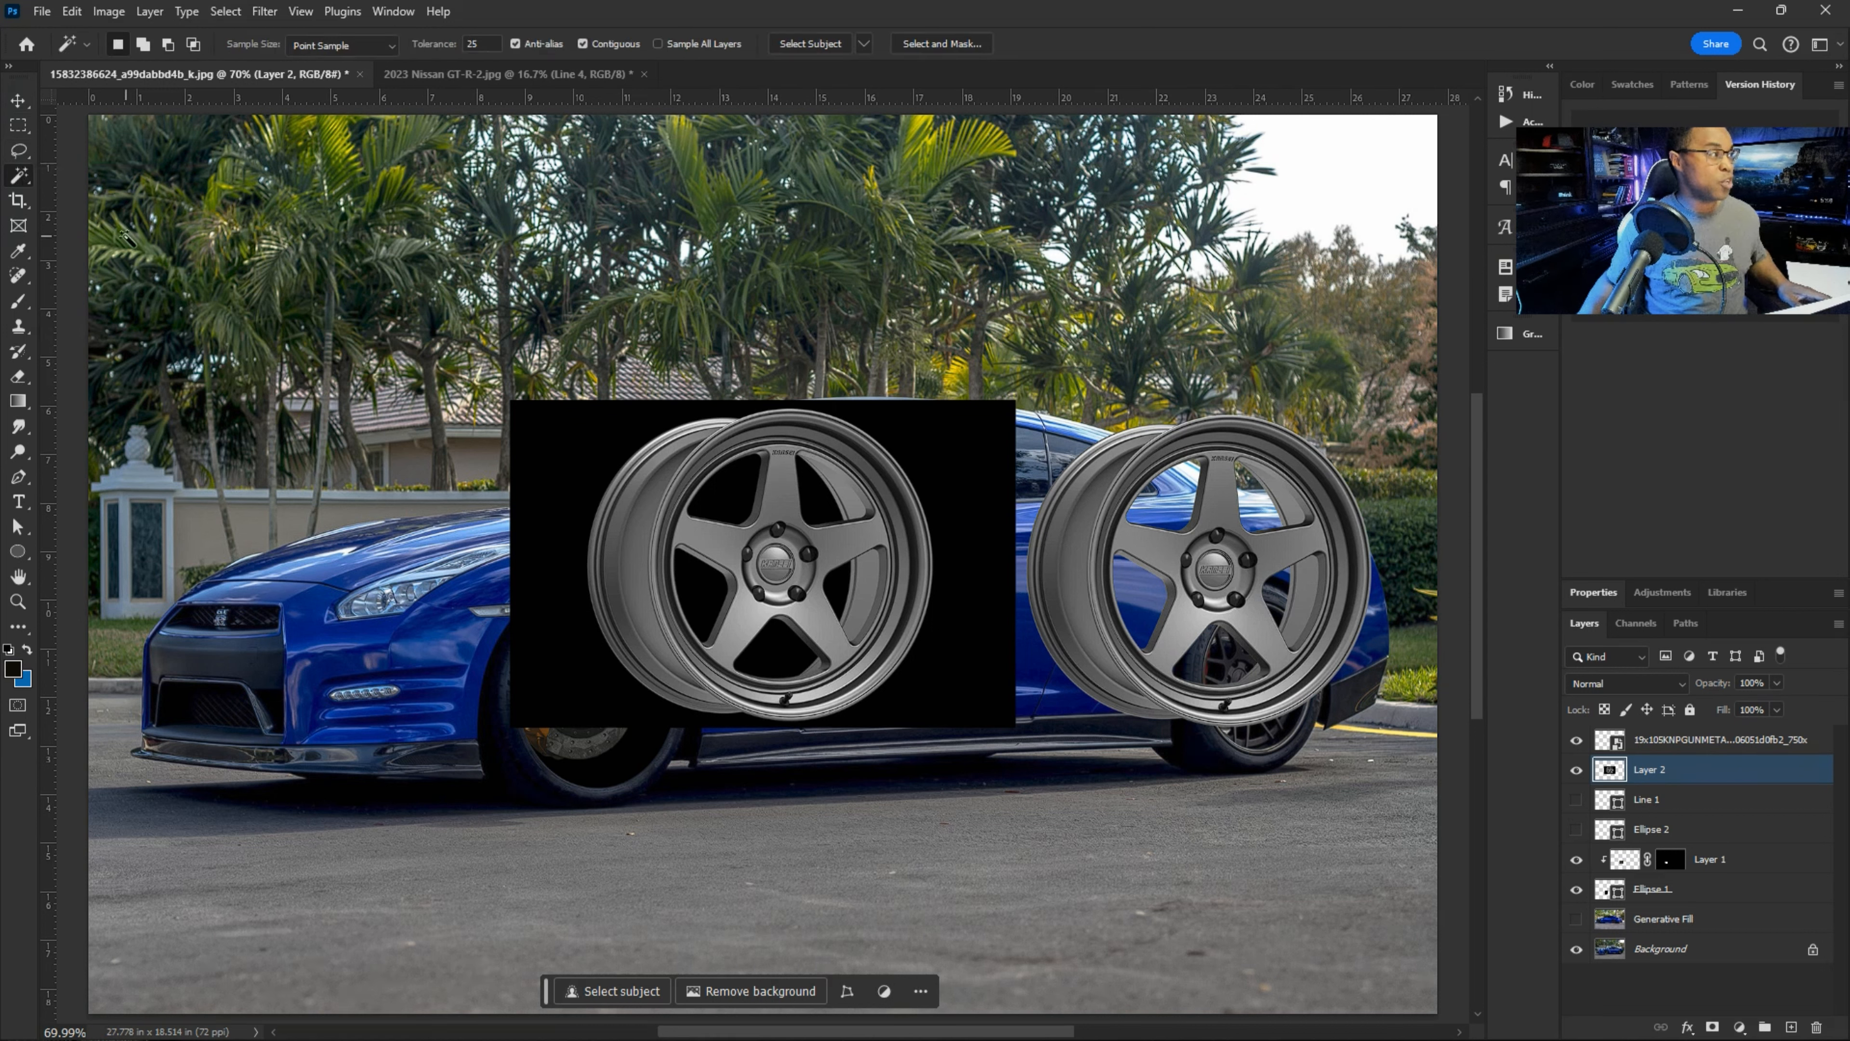
{"action": "left_click", "coordinate": [578, 459]}
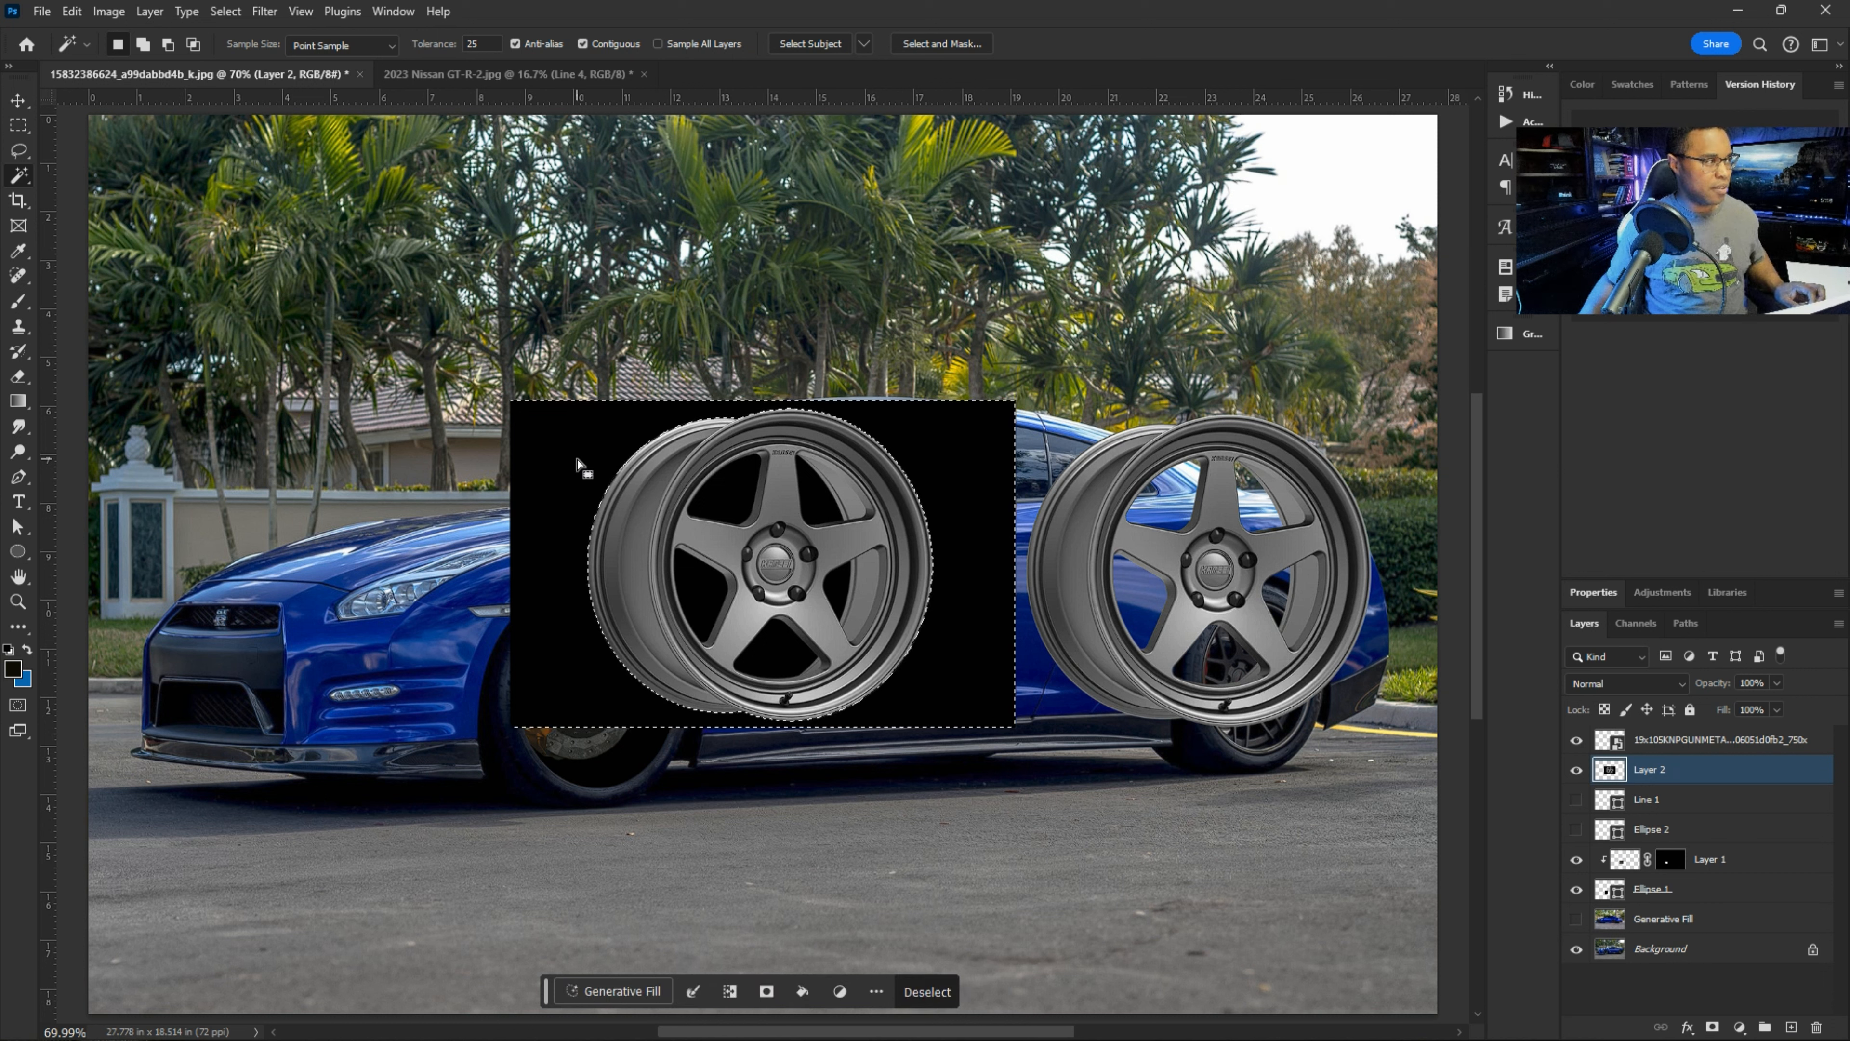
{"action": "left_click", "coordinate": [609, 387], "text": "shift"}
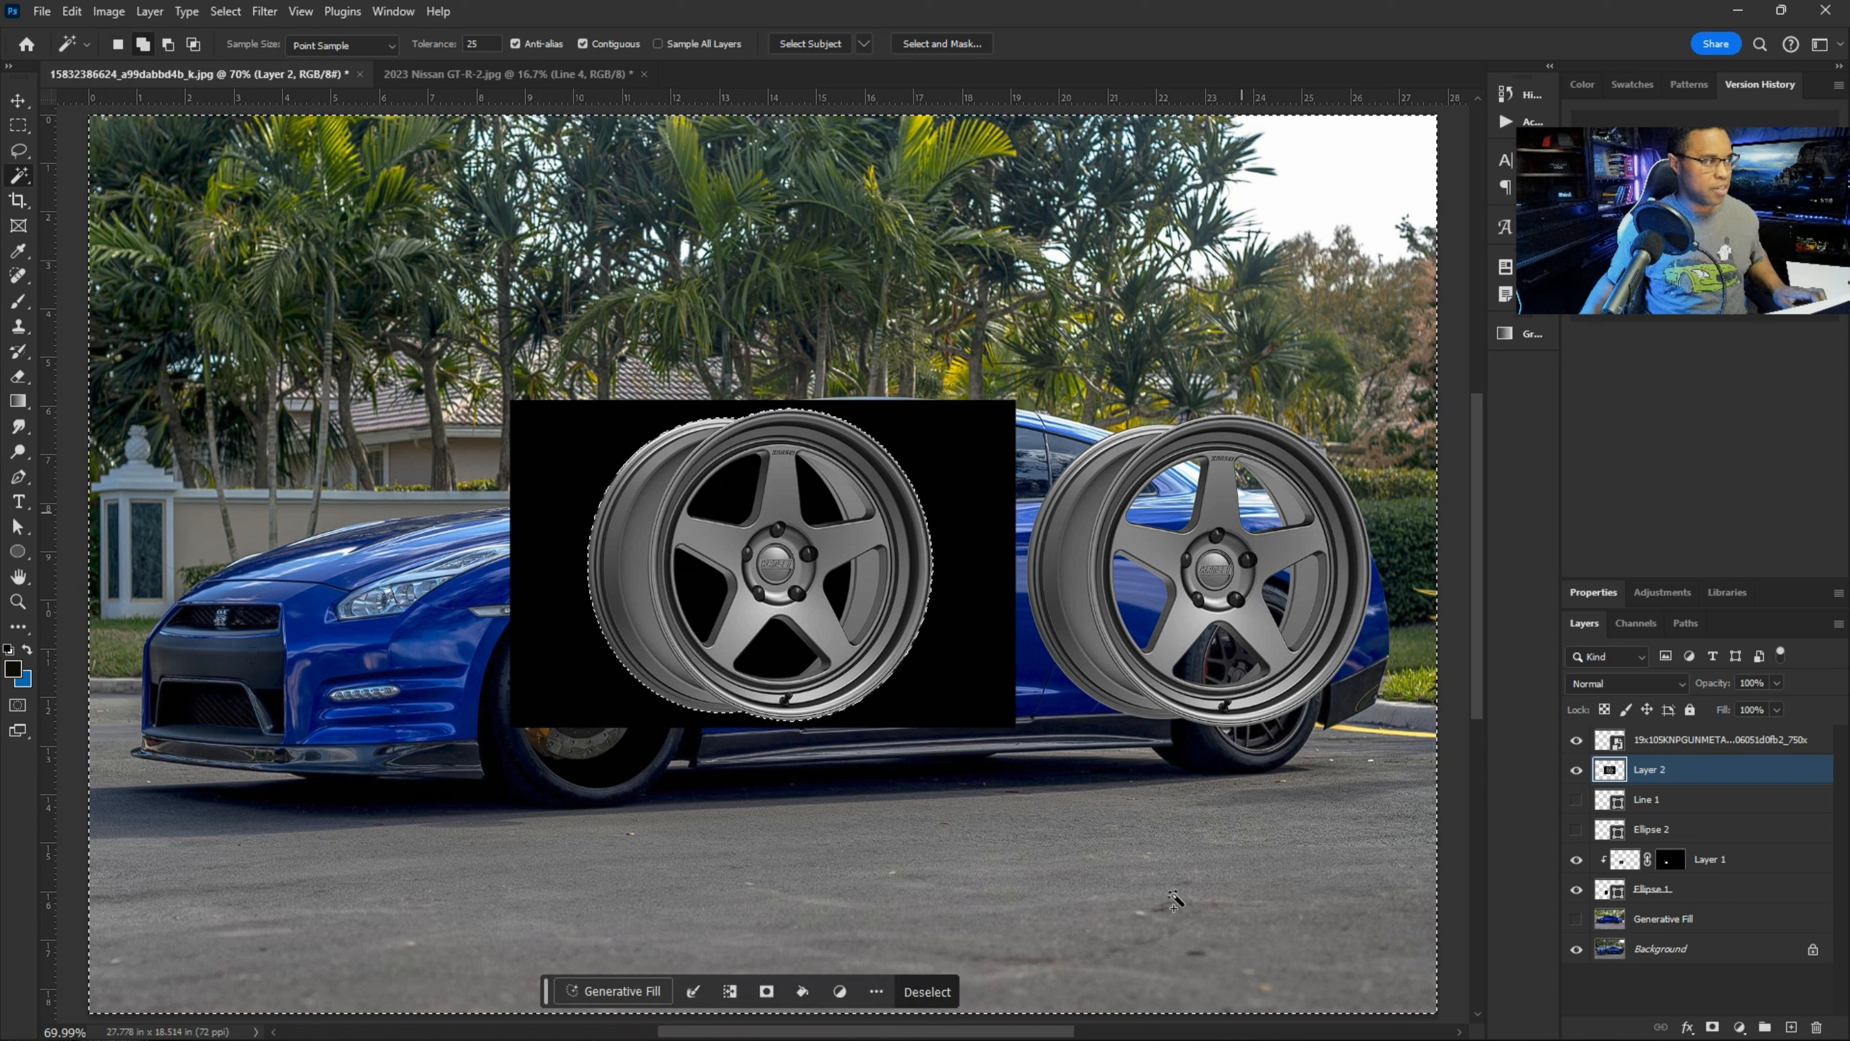
{"action": "left_click", "coordinate": [727, 501], "text": "shift"}
{"action": "left_click", "coordinate": [826, 510], "text": "shift"}
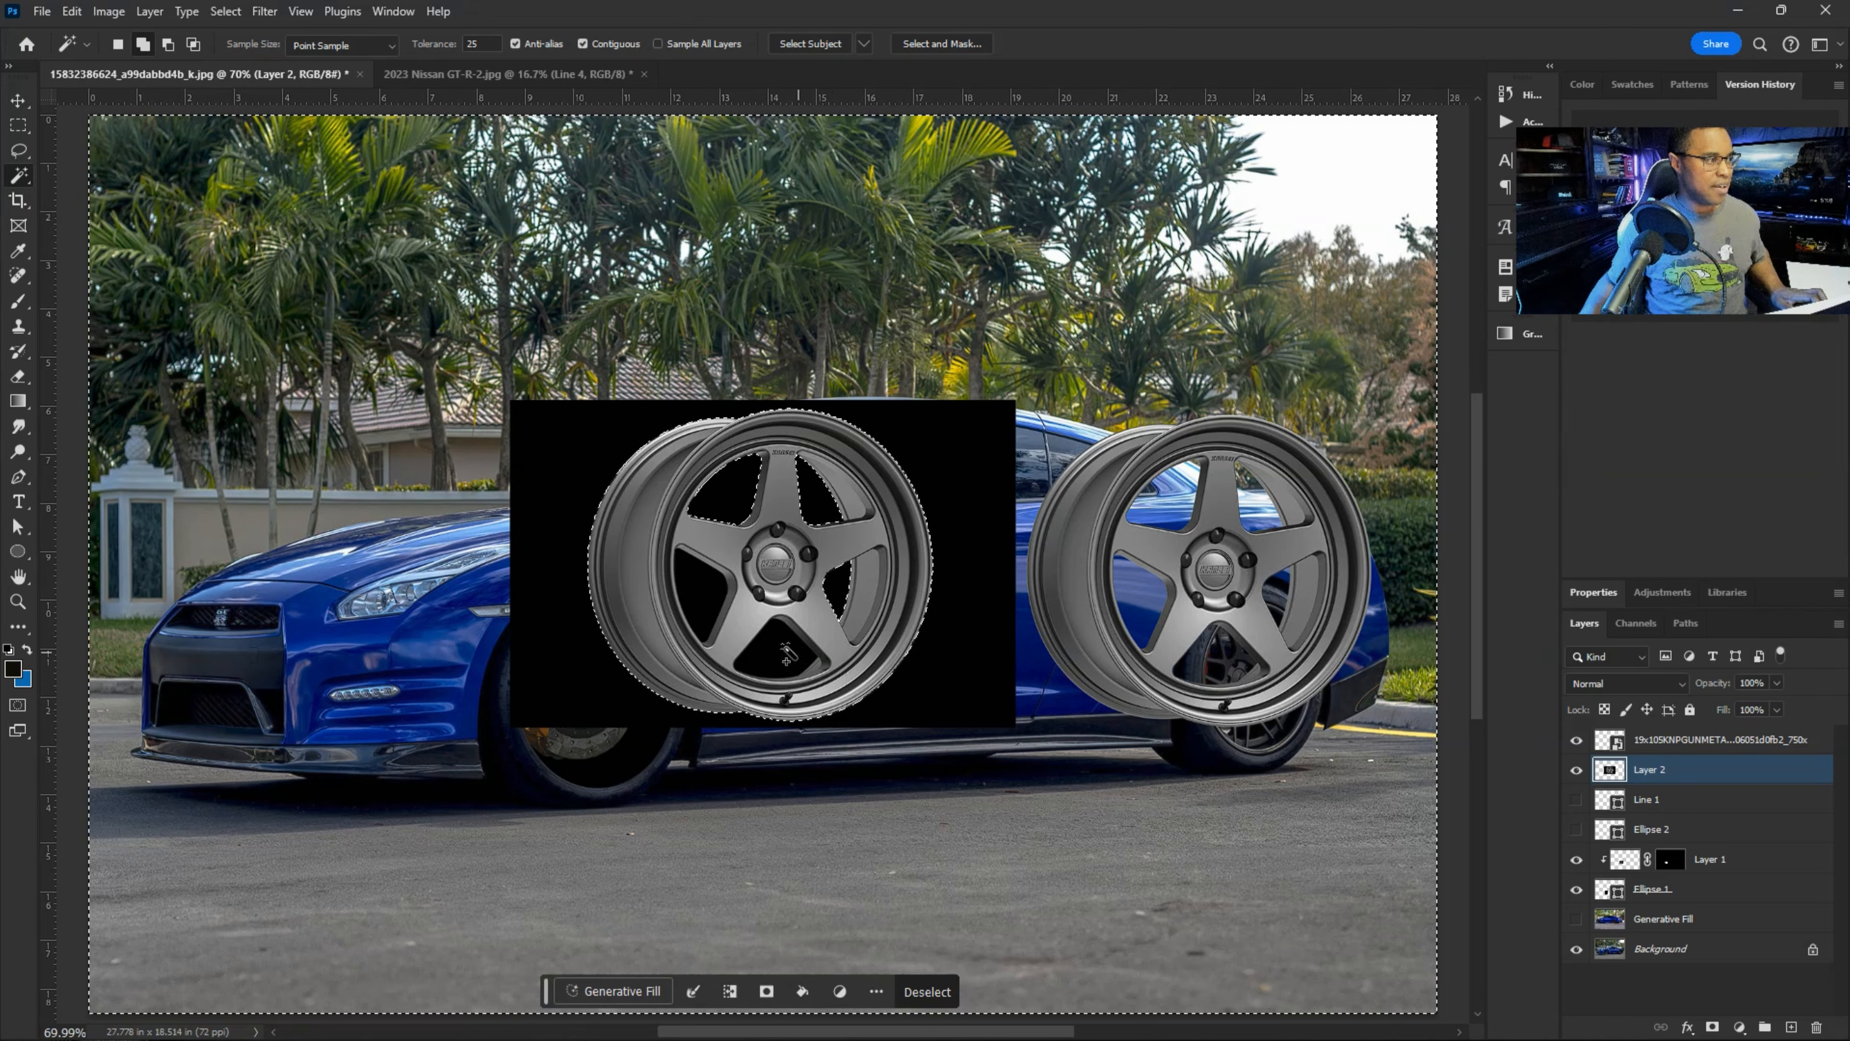
{"action": "left_click", "coordinate": [707, 599], "text": "shift"}
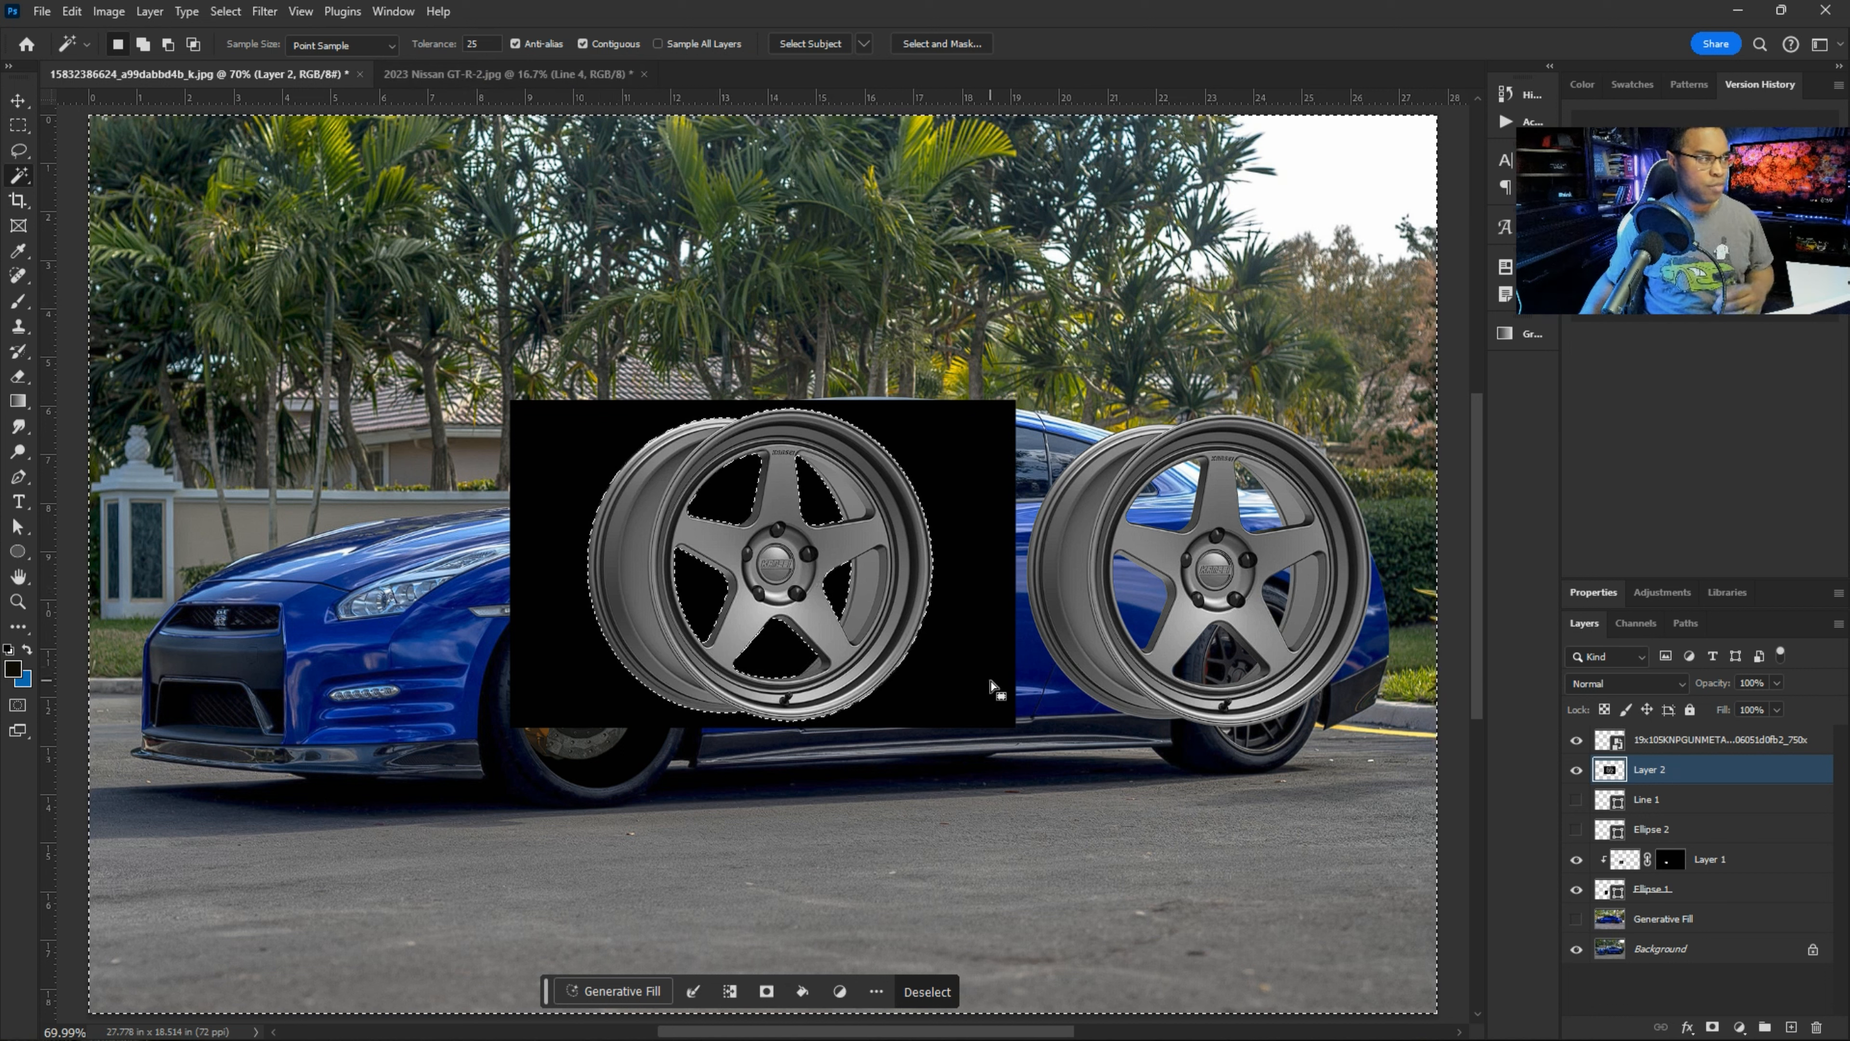
{"action": "key", "text": "Delete"}
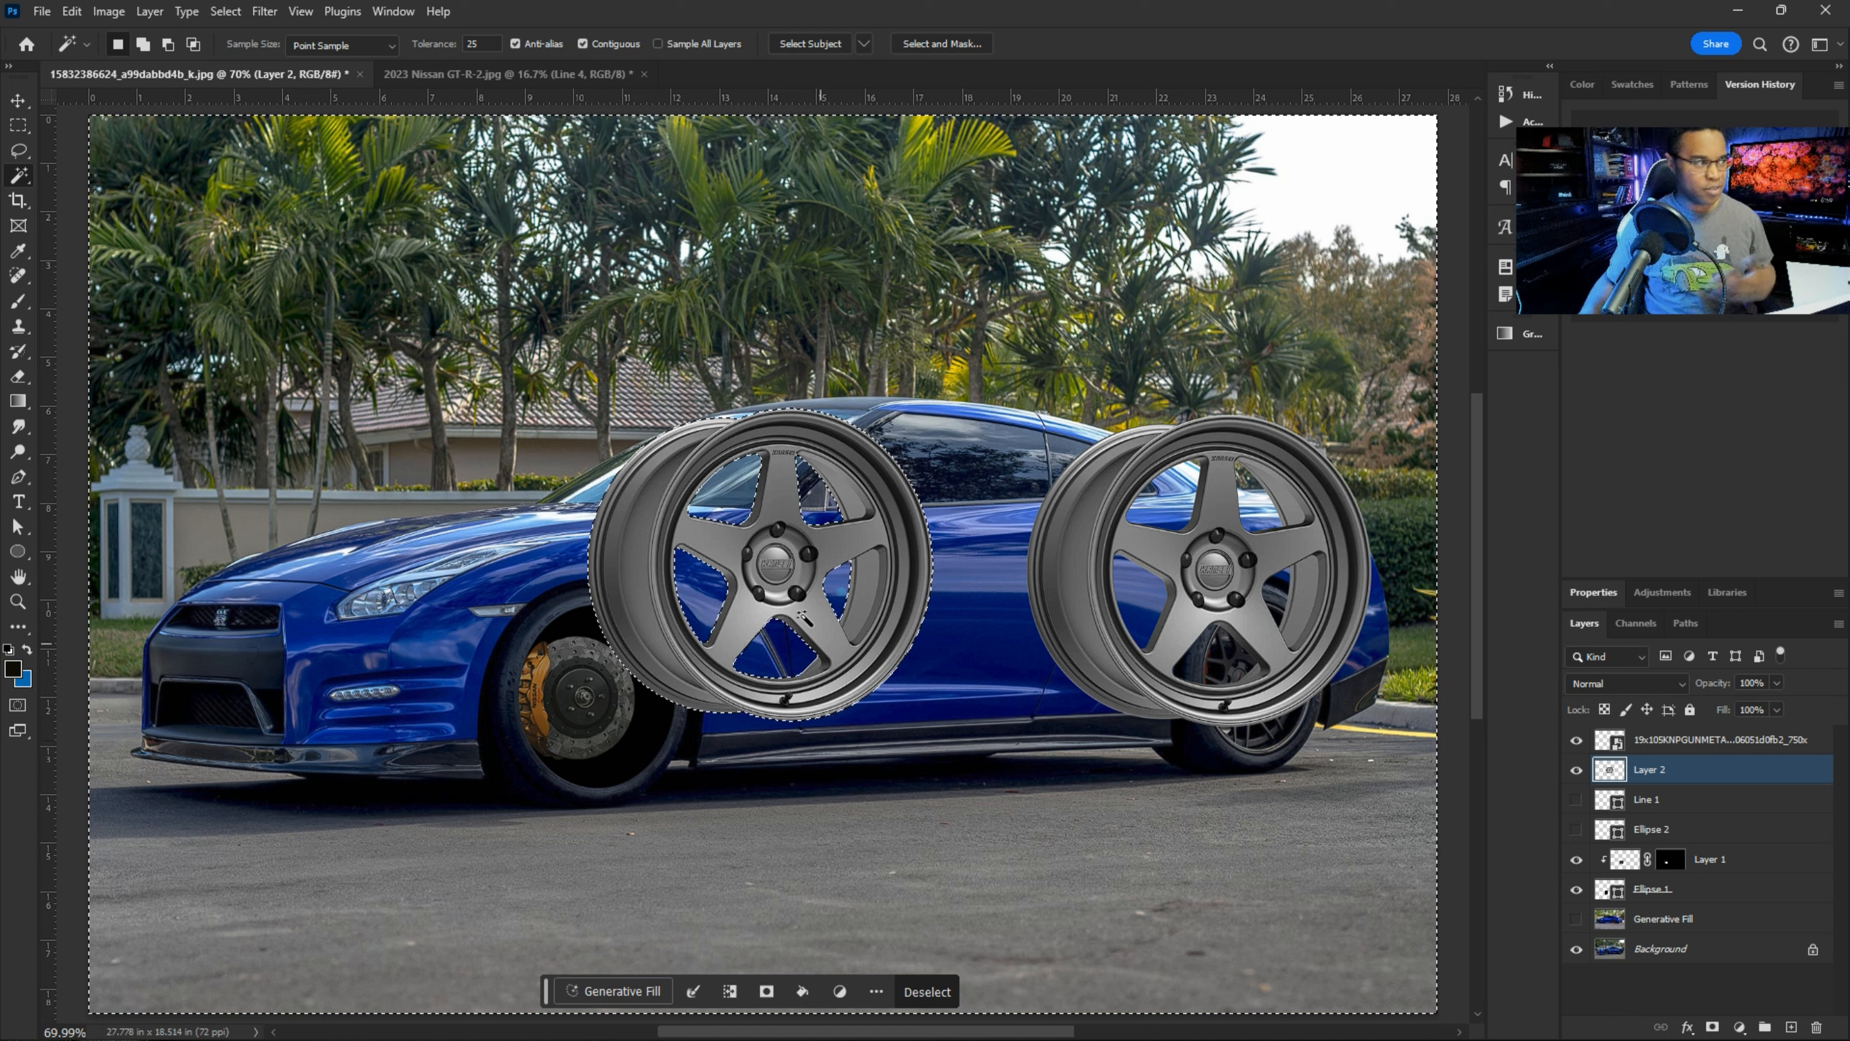
{"action": "key", "text": "ctrl+d"}
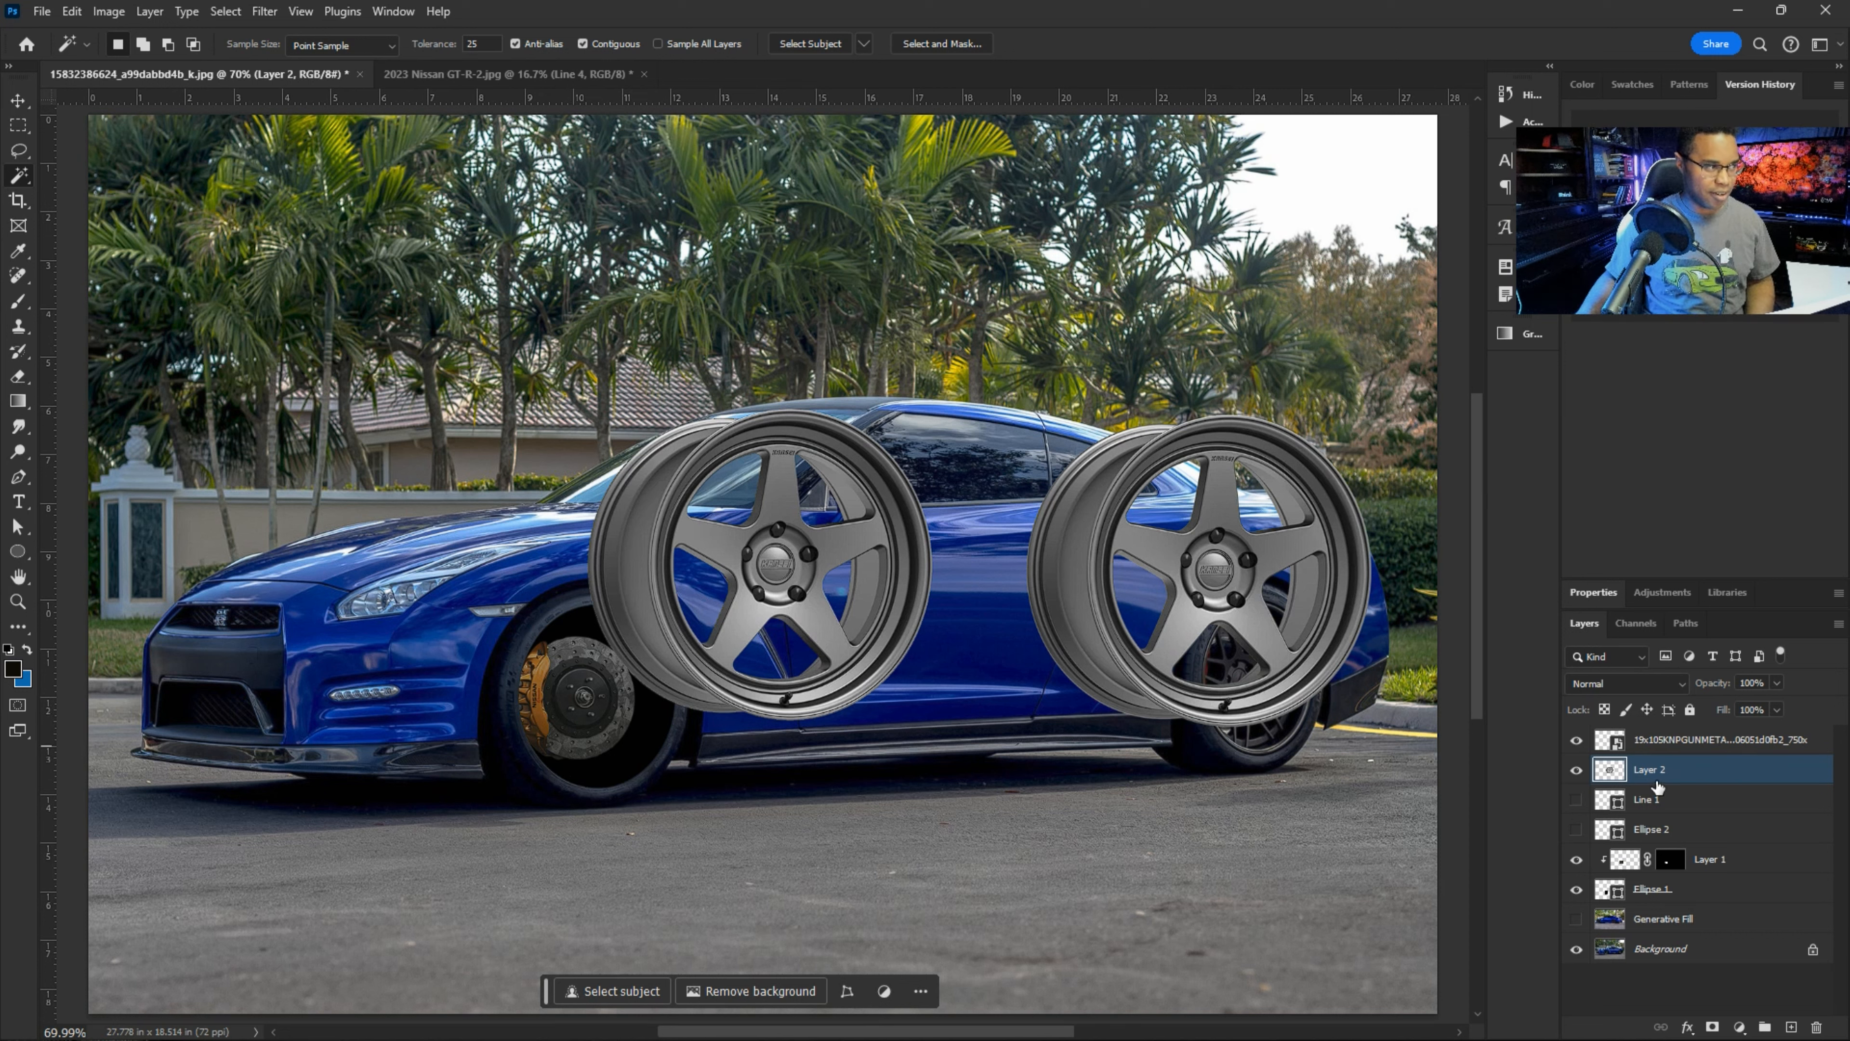
- Hide the placed wheel file's layer and lower Layer 2's opacity to 74%
{"action": "left_click", "coordinate": [1577, 740]}
{"action": "left_click", "coordinate": [1777, 684]}
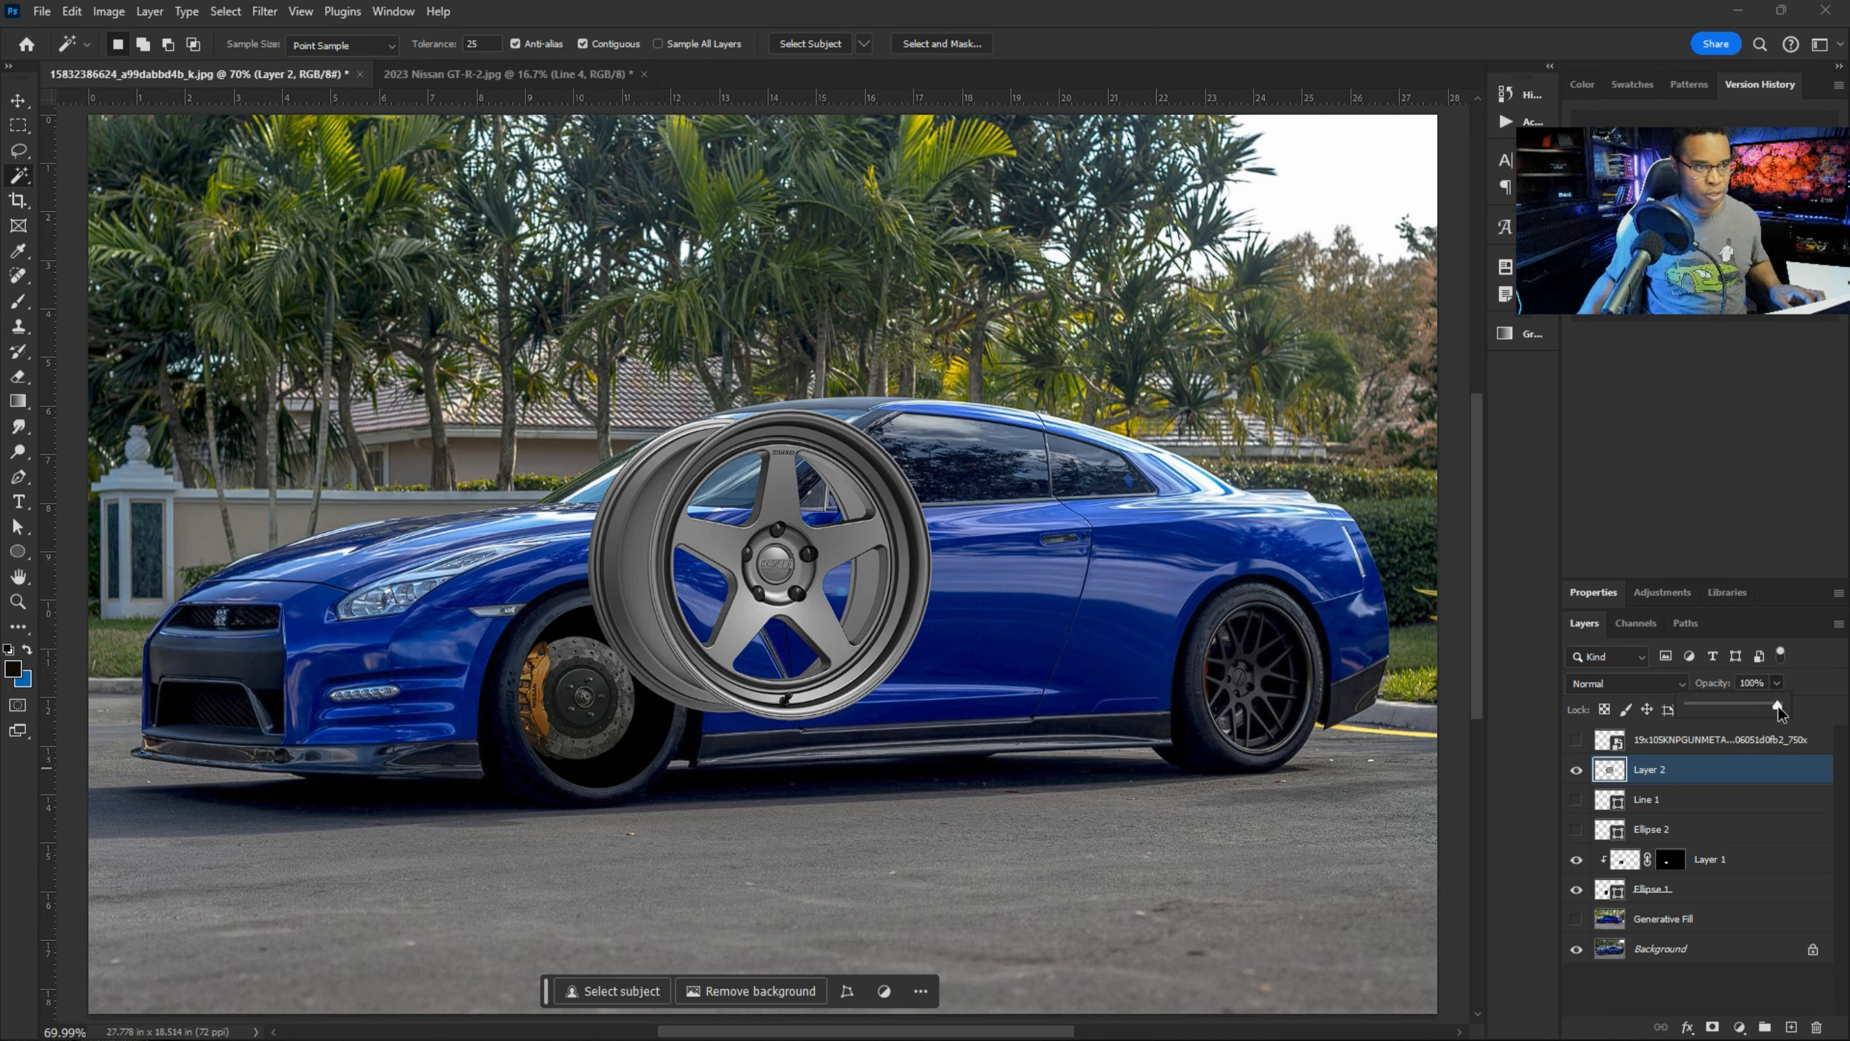
{"action": "left_click_drag", "start_coordinate": [1774, 706], "coordinate": [1743, 709]}
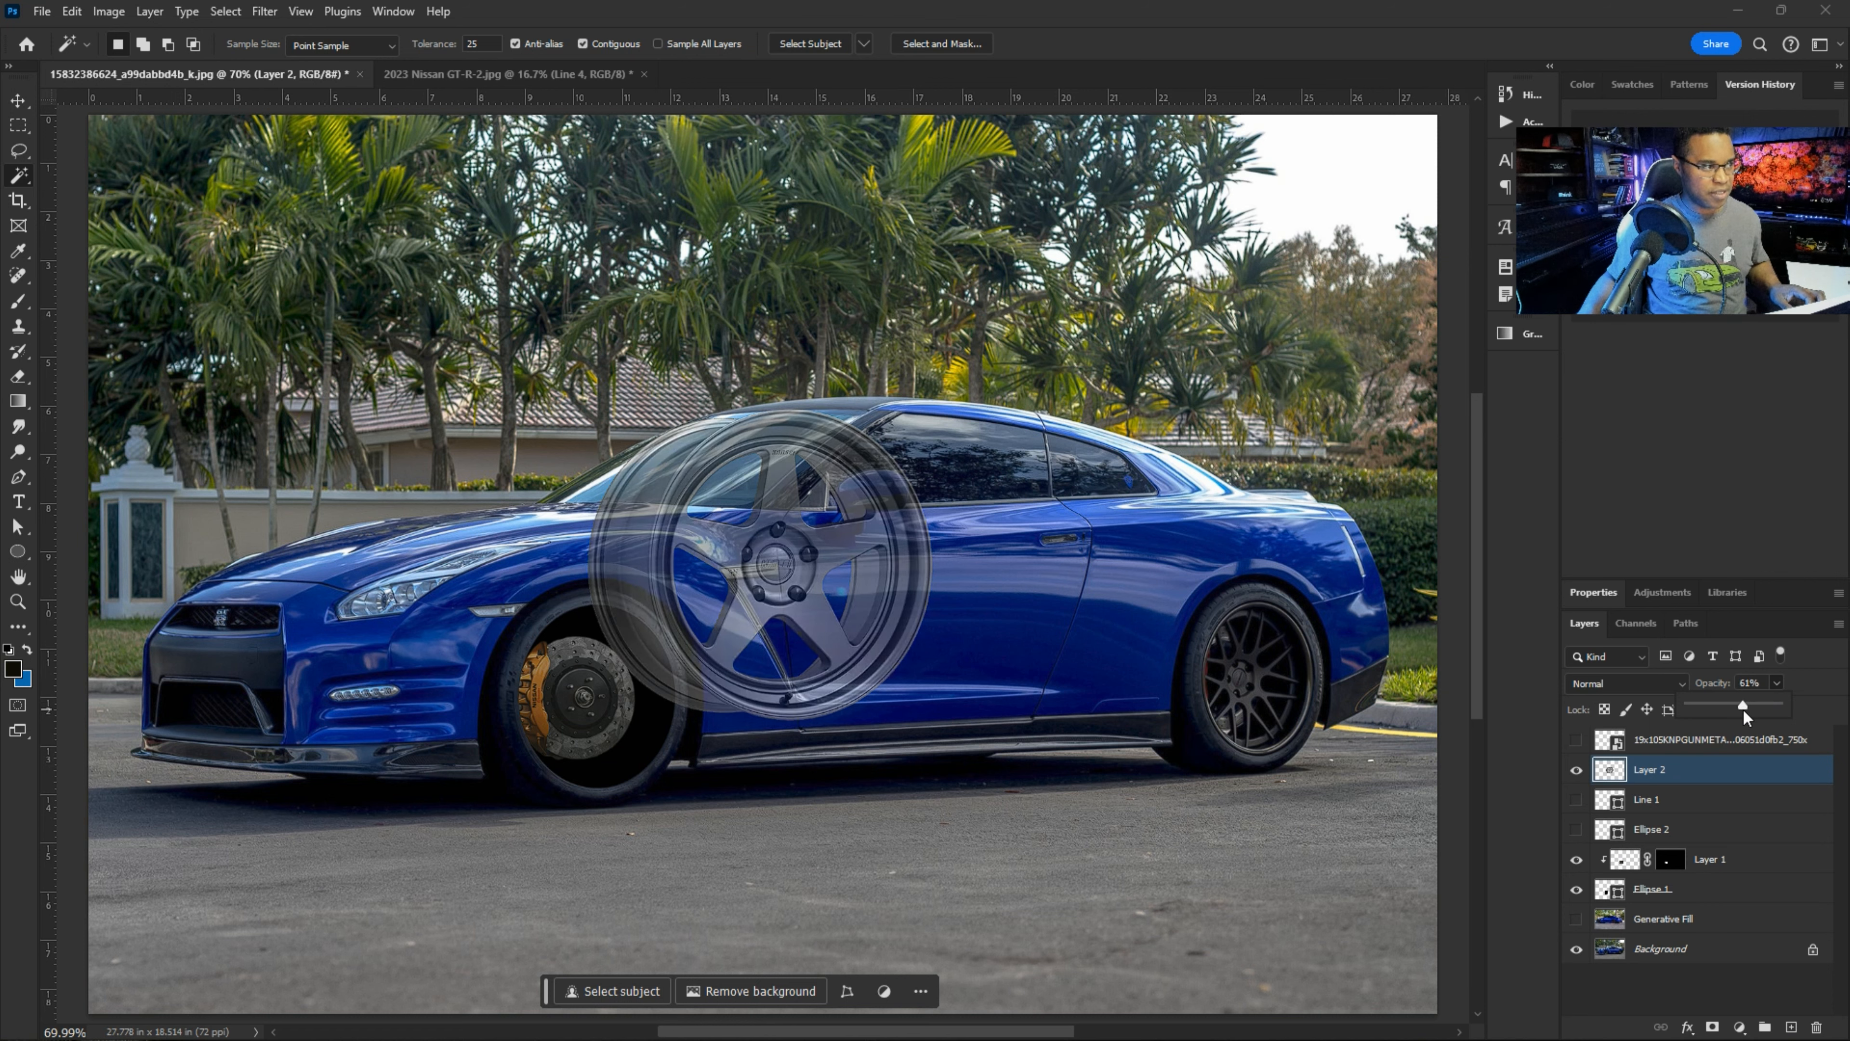
{"action": "left_click", "coordinate": [1754, 787]}
- Move Layer 2 directly above Layer 1 and clip it to the ellipse along with Layer 1
{"action": "key", "text": "ctrl+plus"}
{"action": "key", "text": "ctrl+plus"}
{"action": "key", "text": "space"}
{"action": "left_click_drag", "start_coordinate": [821, 806], "coordinate": [1266, 430]}
{"action": "left_click_drag", "start_coordinate": [1668, 769], "coordinate": [1719, 855]}
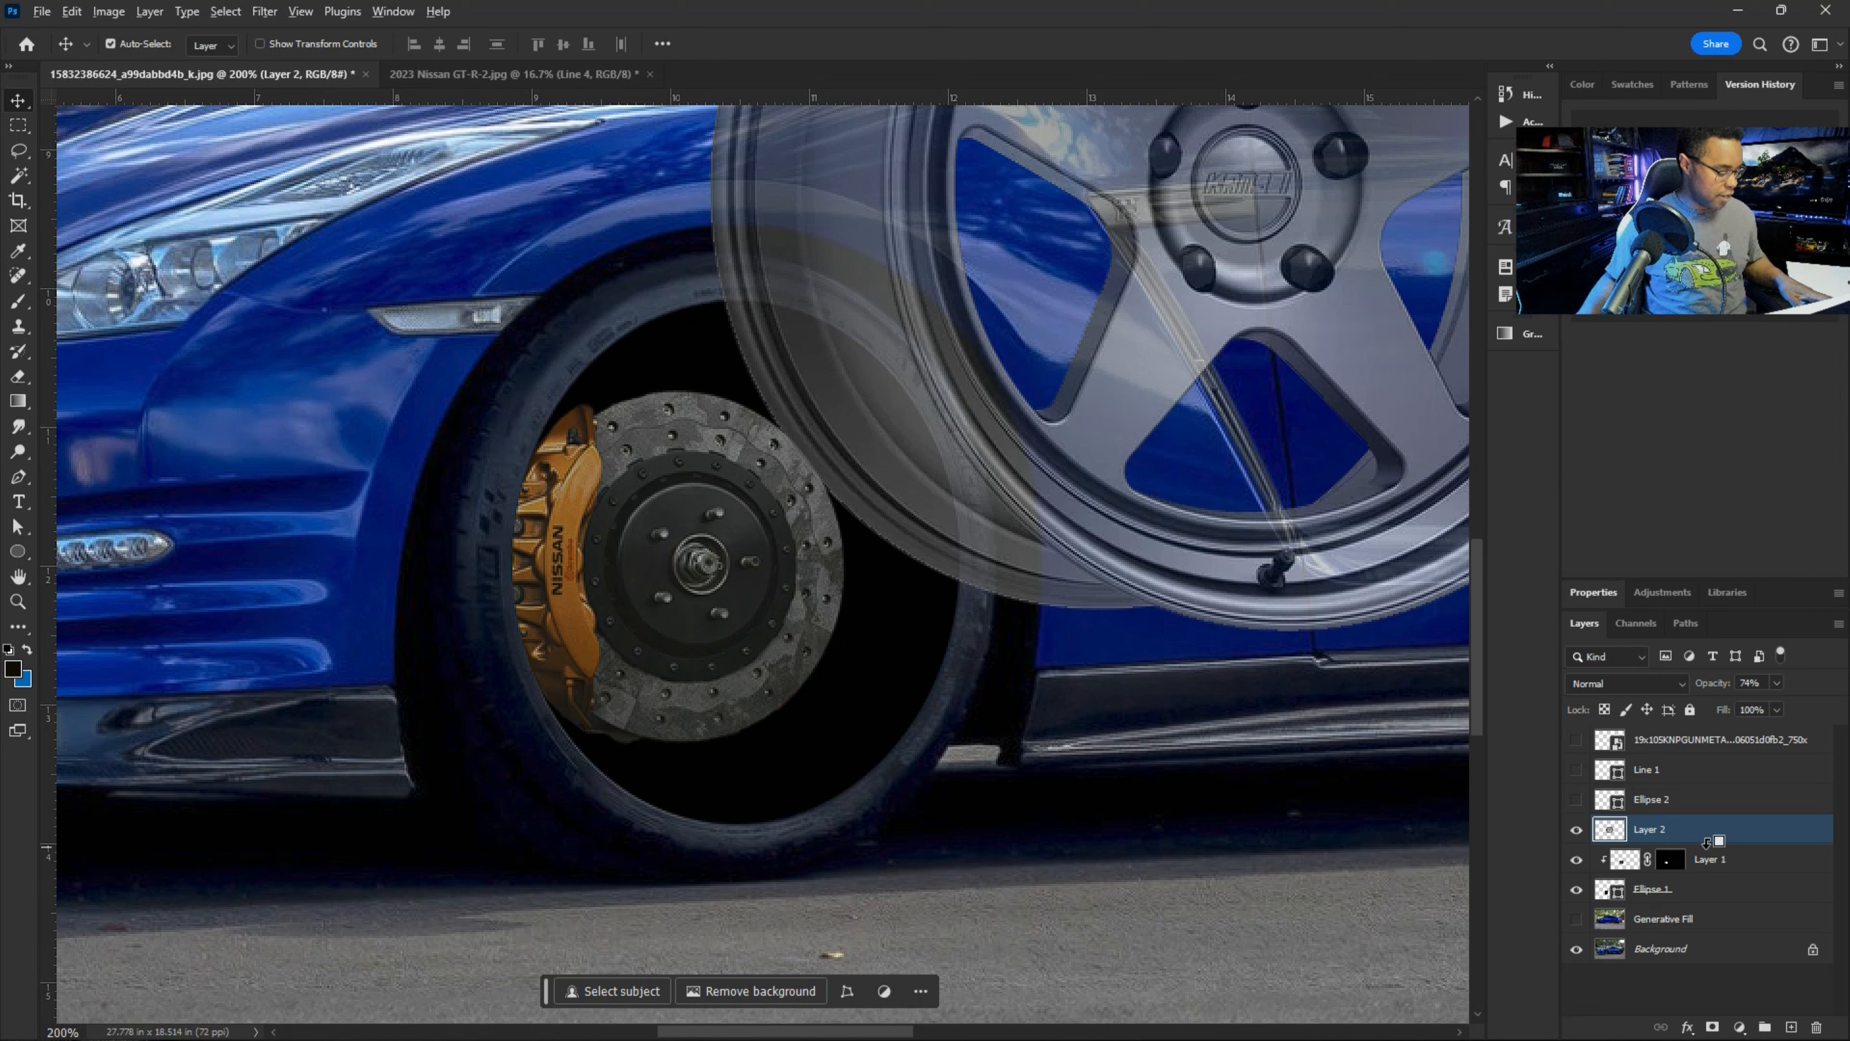
{"action": "left_click", "coordinate": [1707, 842], "text": "alt"}
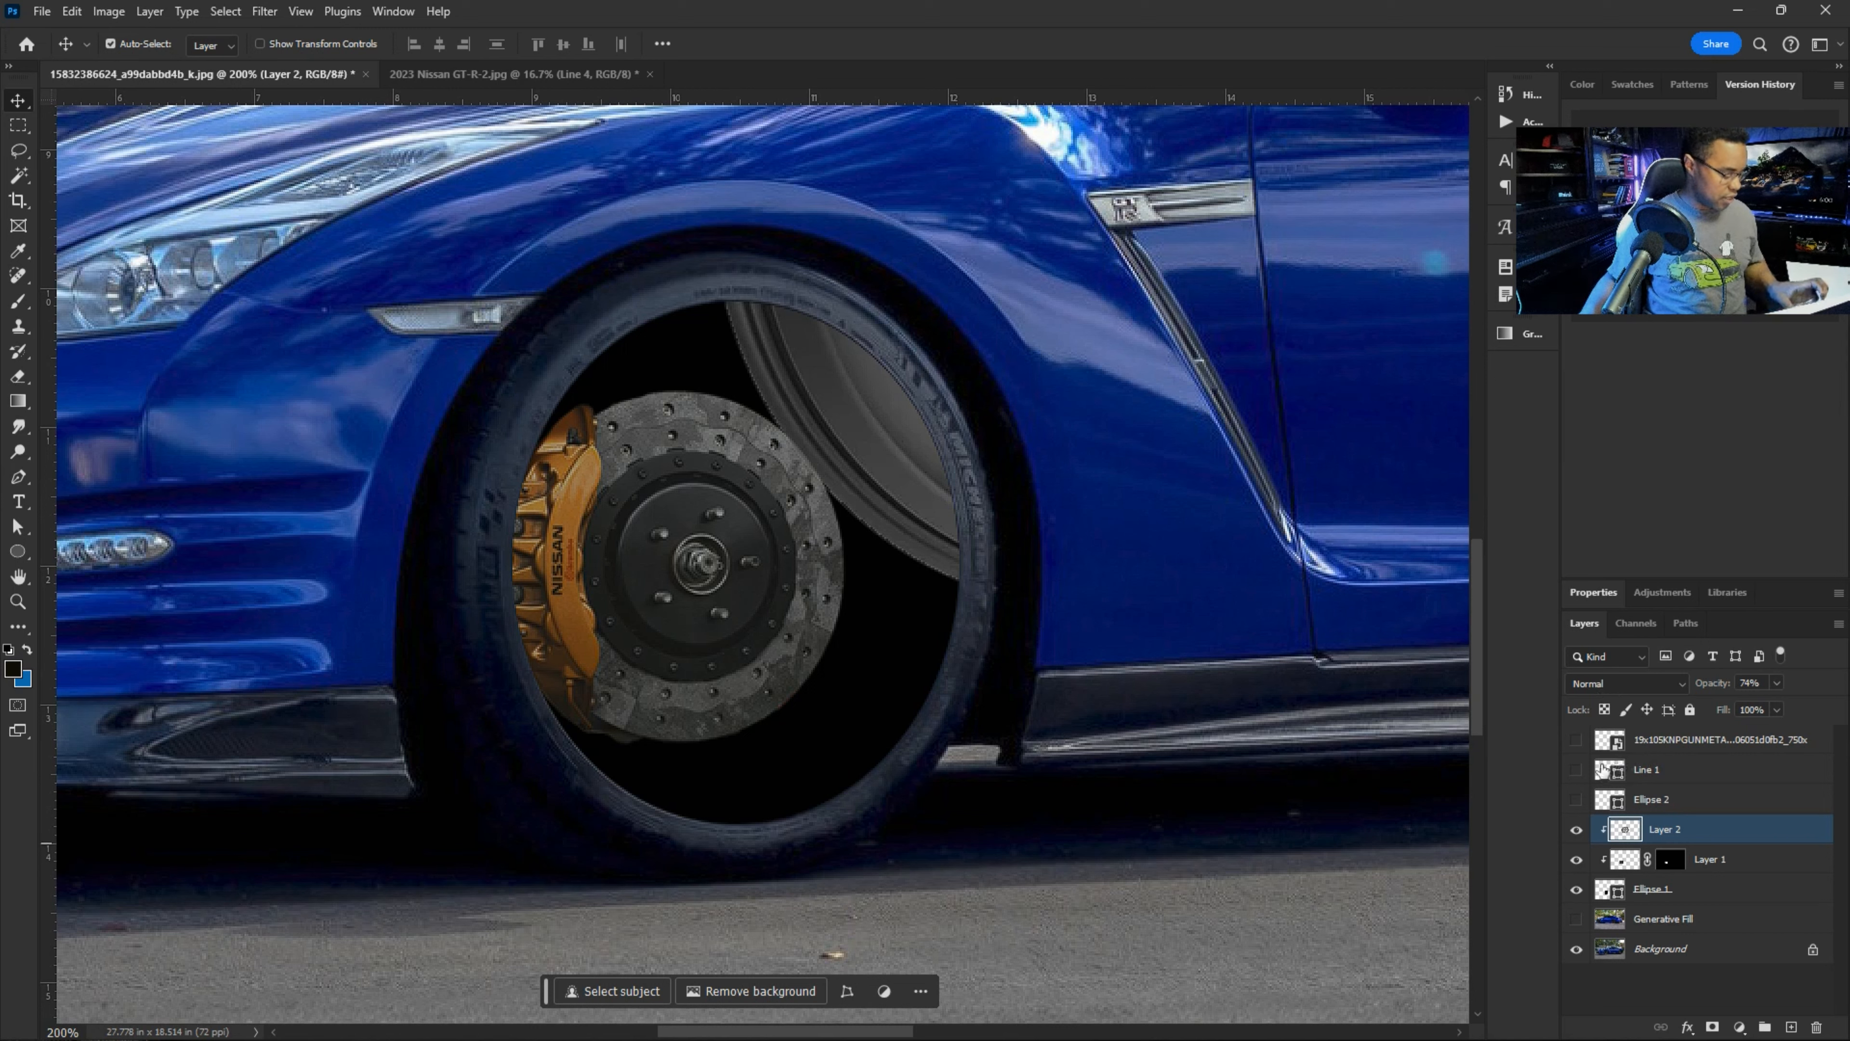
- Free-transform the wheel on Layer 2, scaling it to about 83% and moving it over the car's front wheel opening
{"action": "key", "text": "ctrl"}
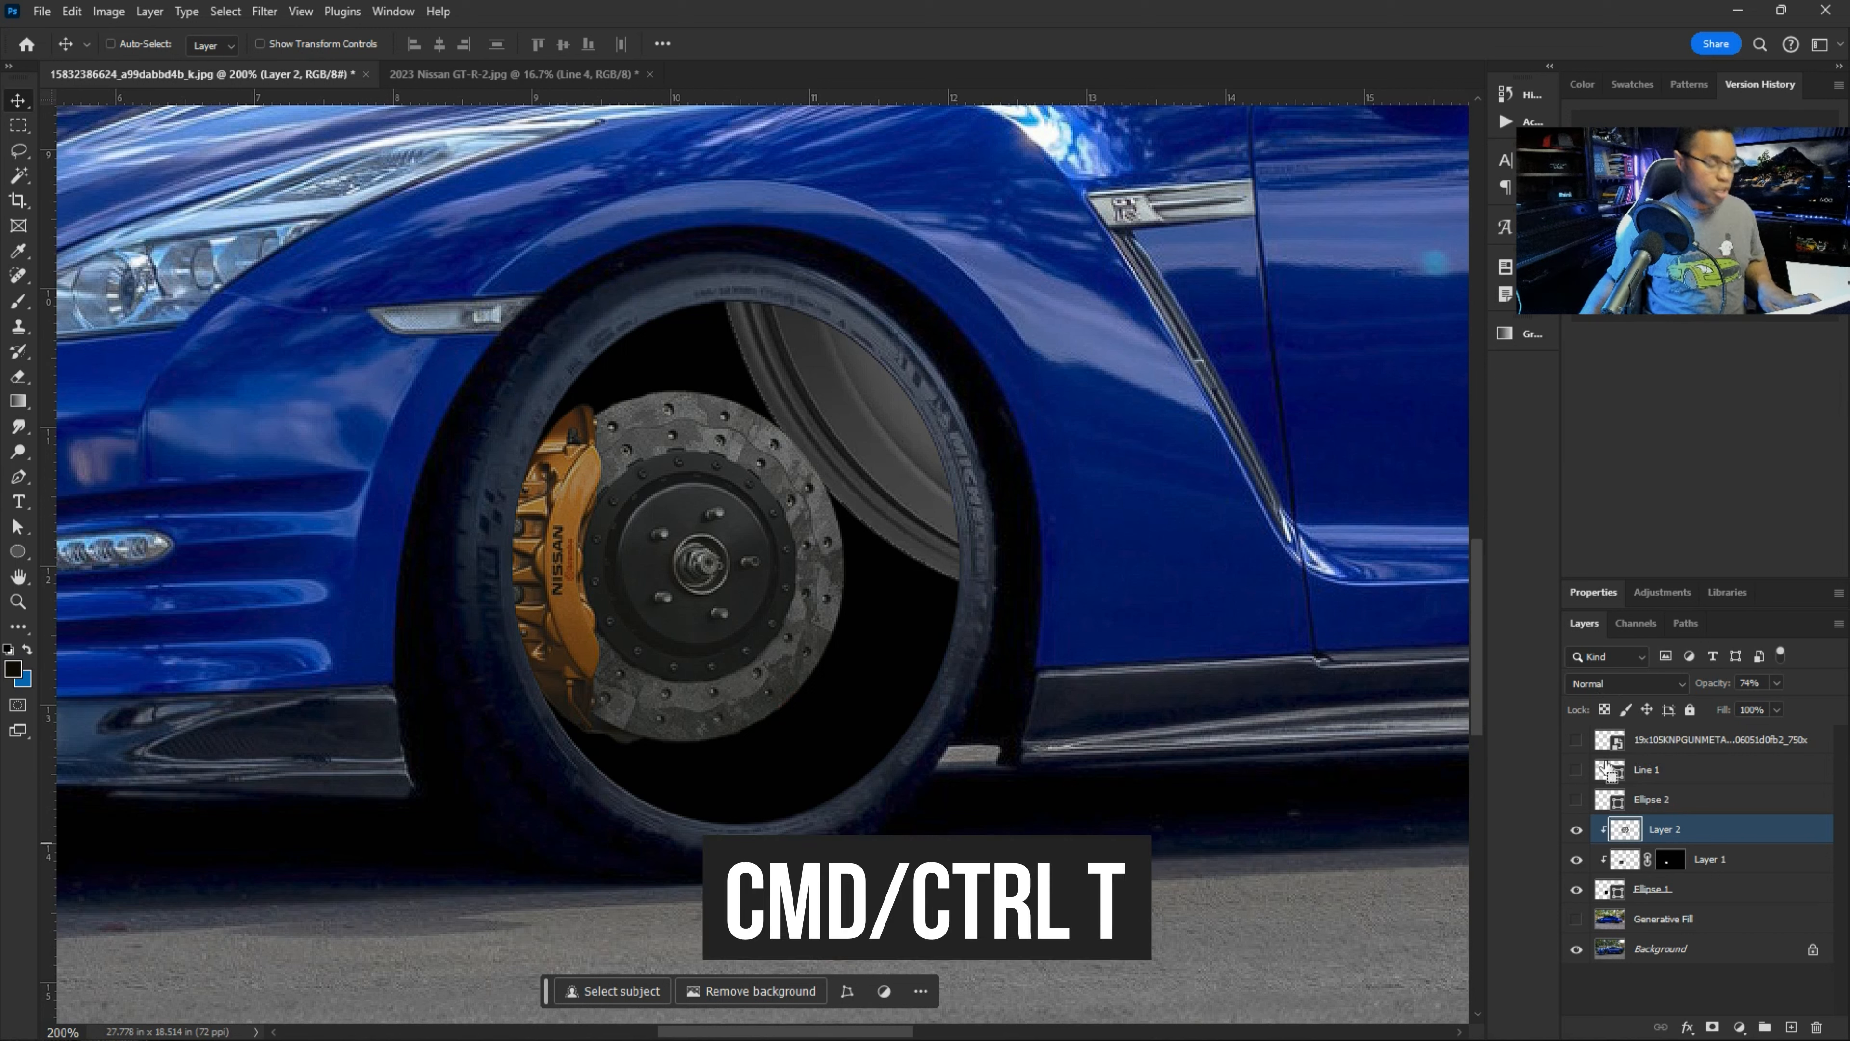
{"action": "key", "text": "ctrl+t"}
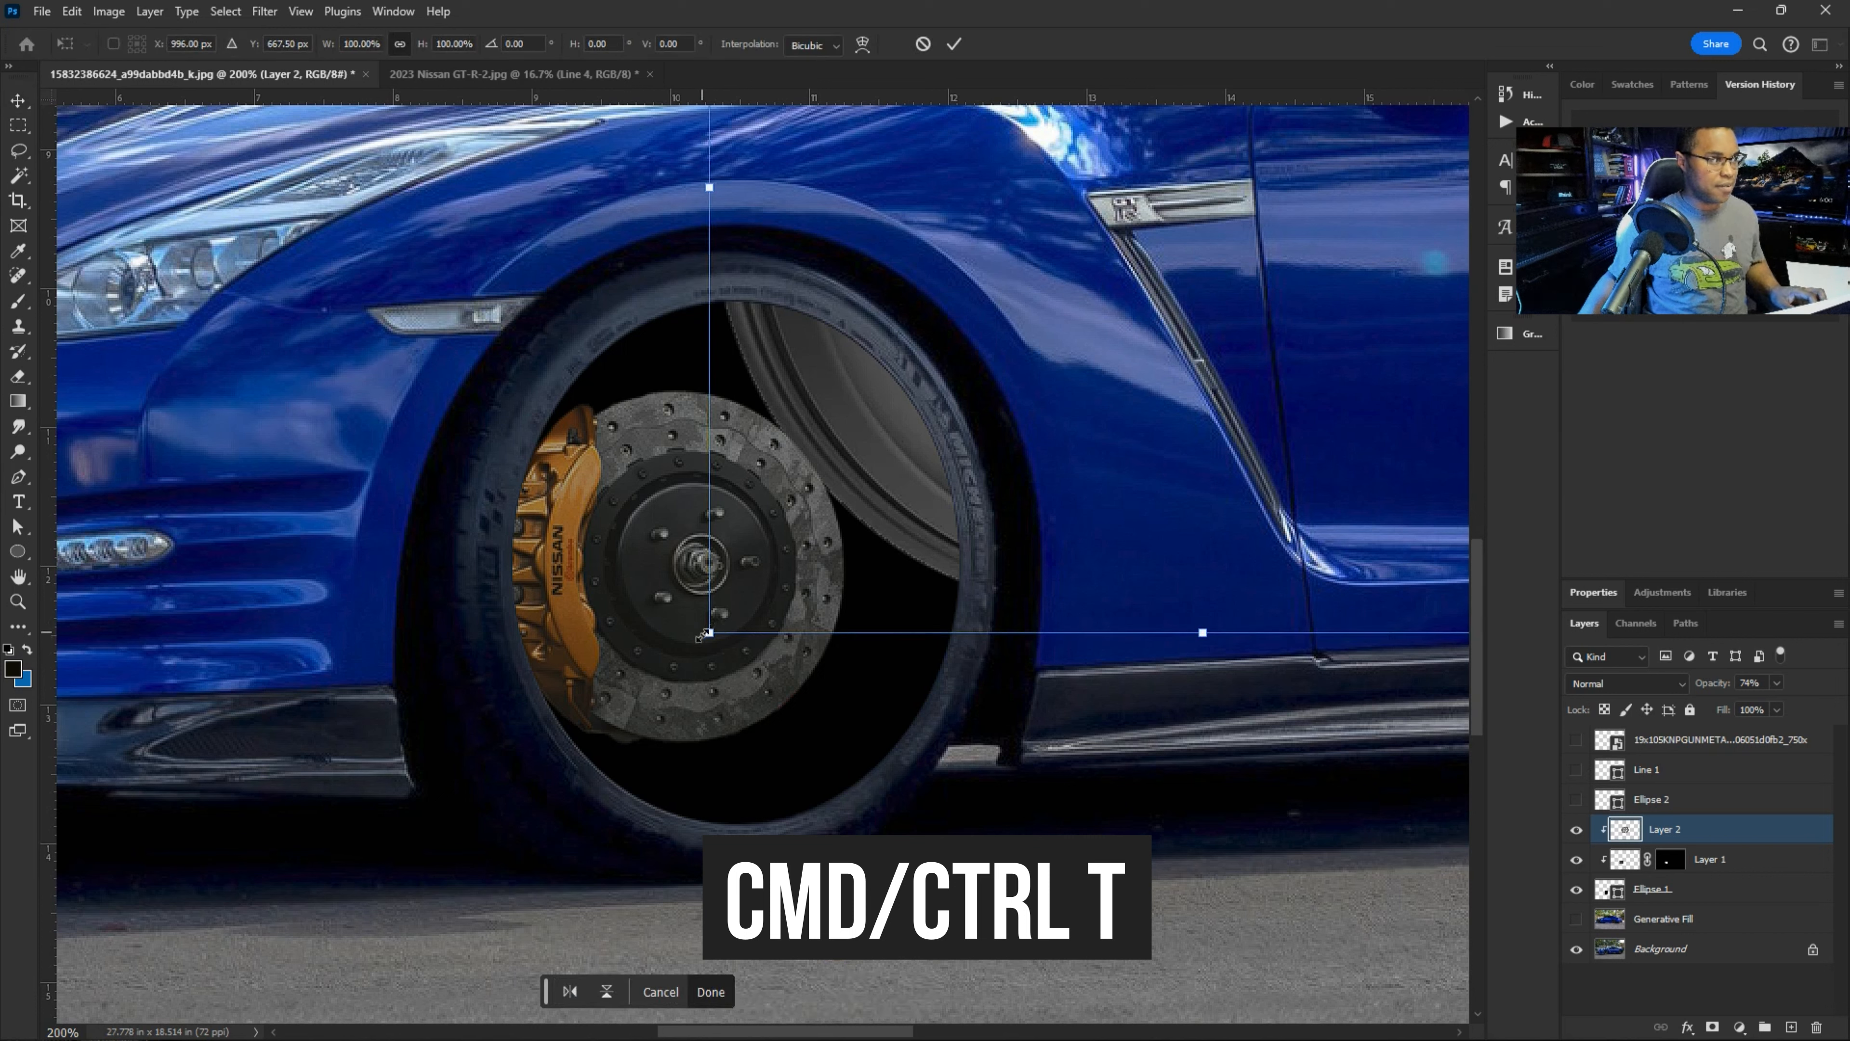
{"action": "left_click_drag", "start_coordinate": [709, 632], "coordinate": [876, 483]}
{"action": "left_click_drag", "start_coordinate": [1188, 344], "coordinate": [724, 769]}
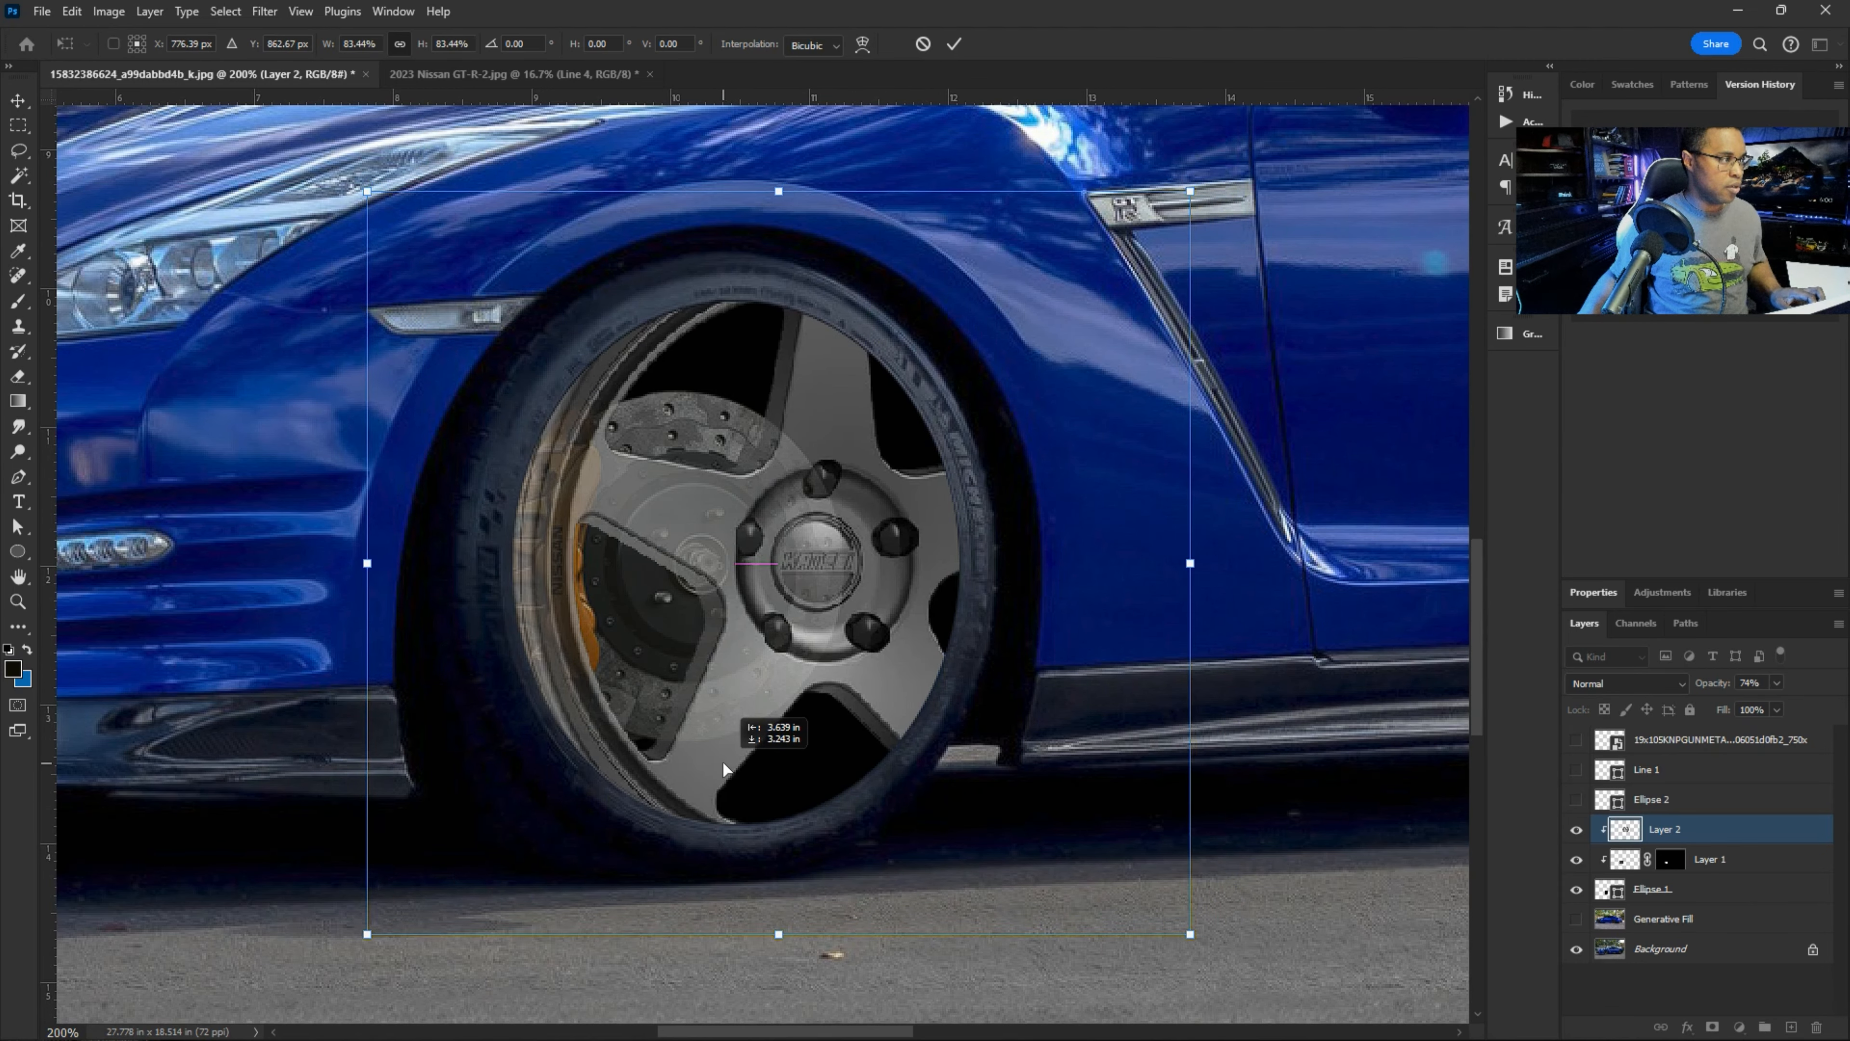
{"action": "left_click_drag", "start_coordinate": [725, 769], "coordinate": [723, 769]}
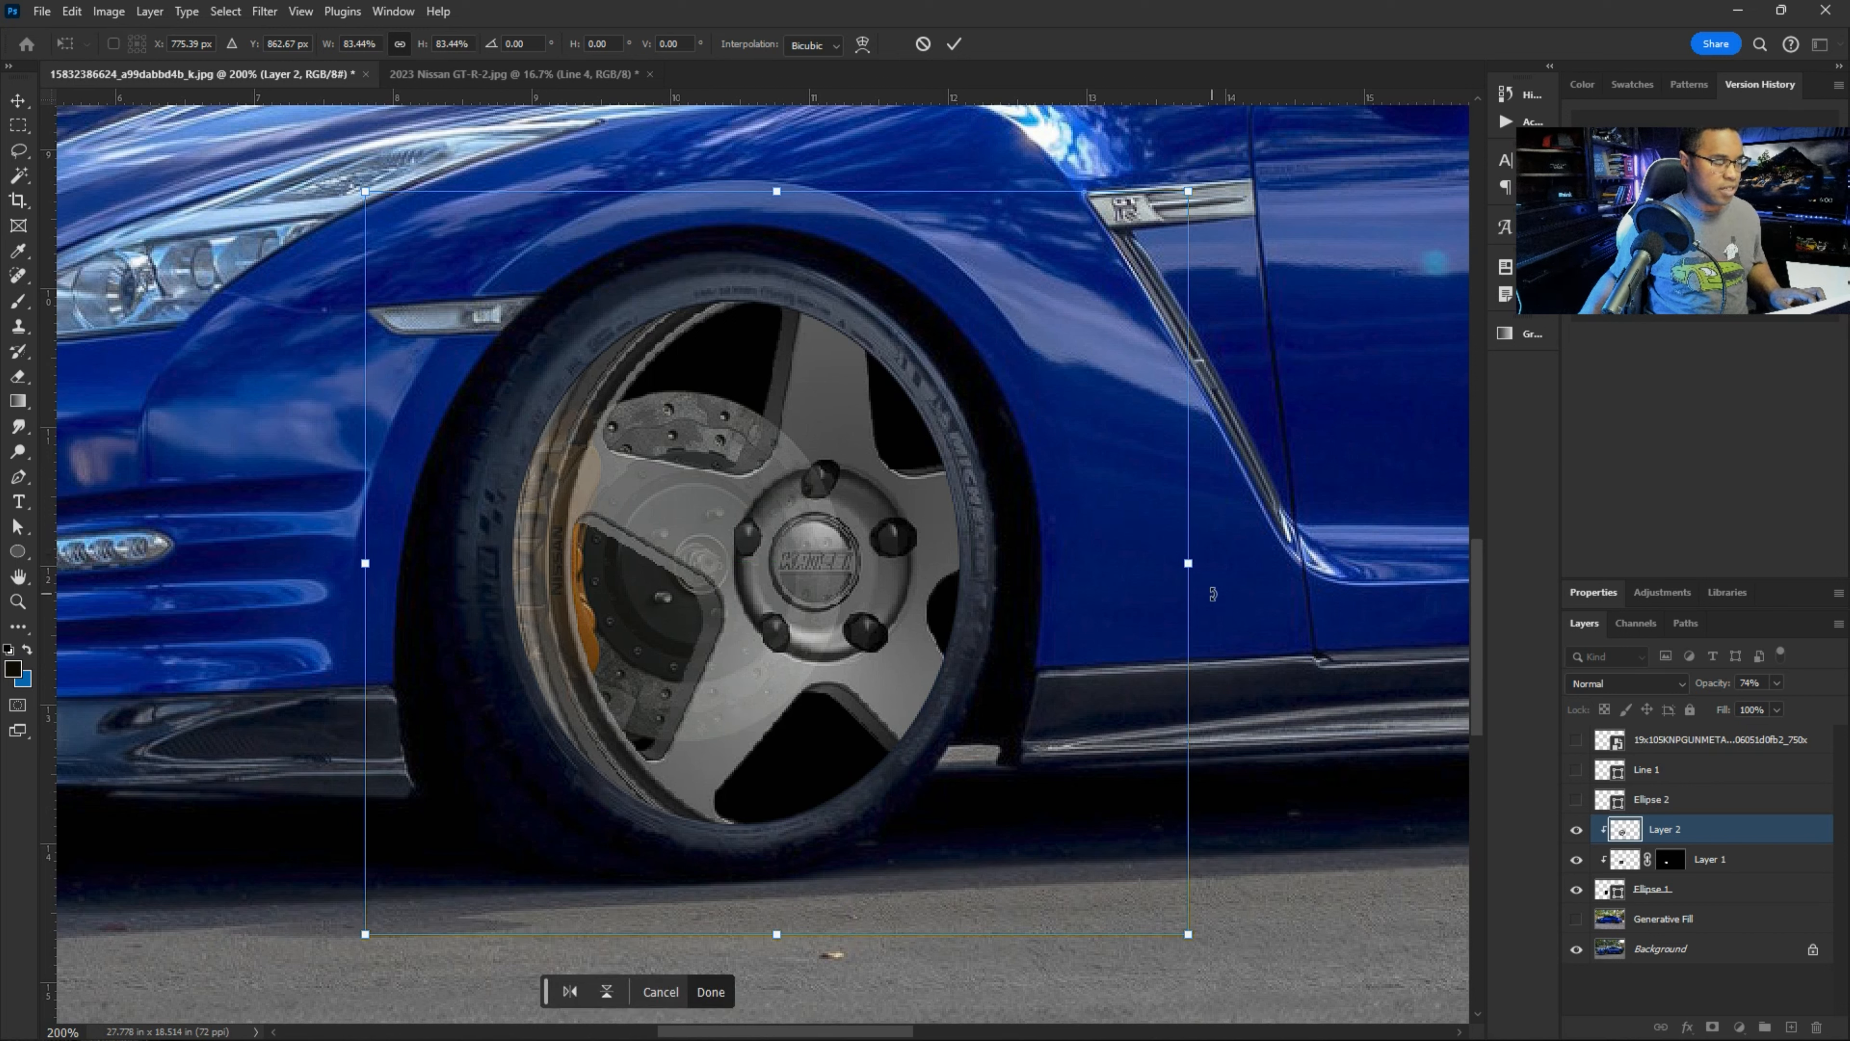
- Fit the wheel inside the front tire at about 55% width and 60% height, skew it slightly vertically, and apply the transform
{"action": "left_click_drag", "start_coordinate": [1182, 205], "coordinate": [1073, 297]}
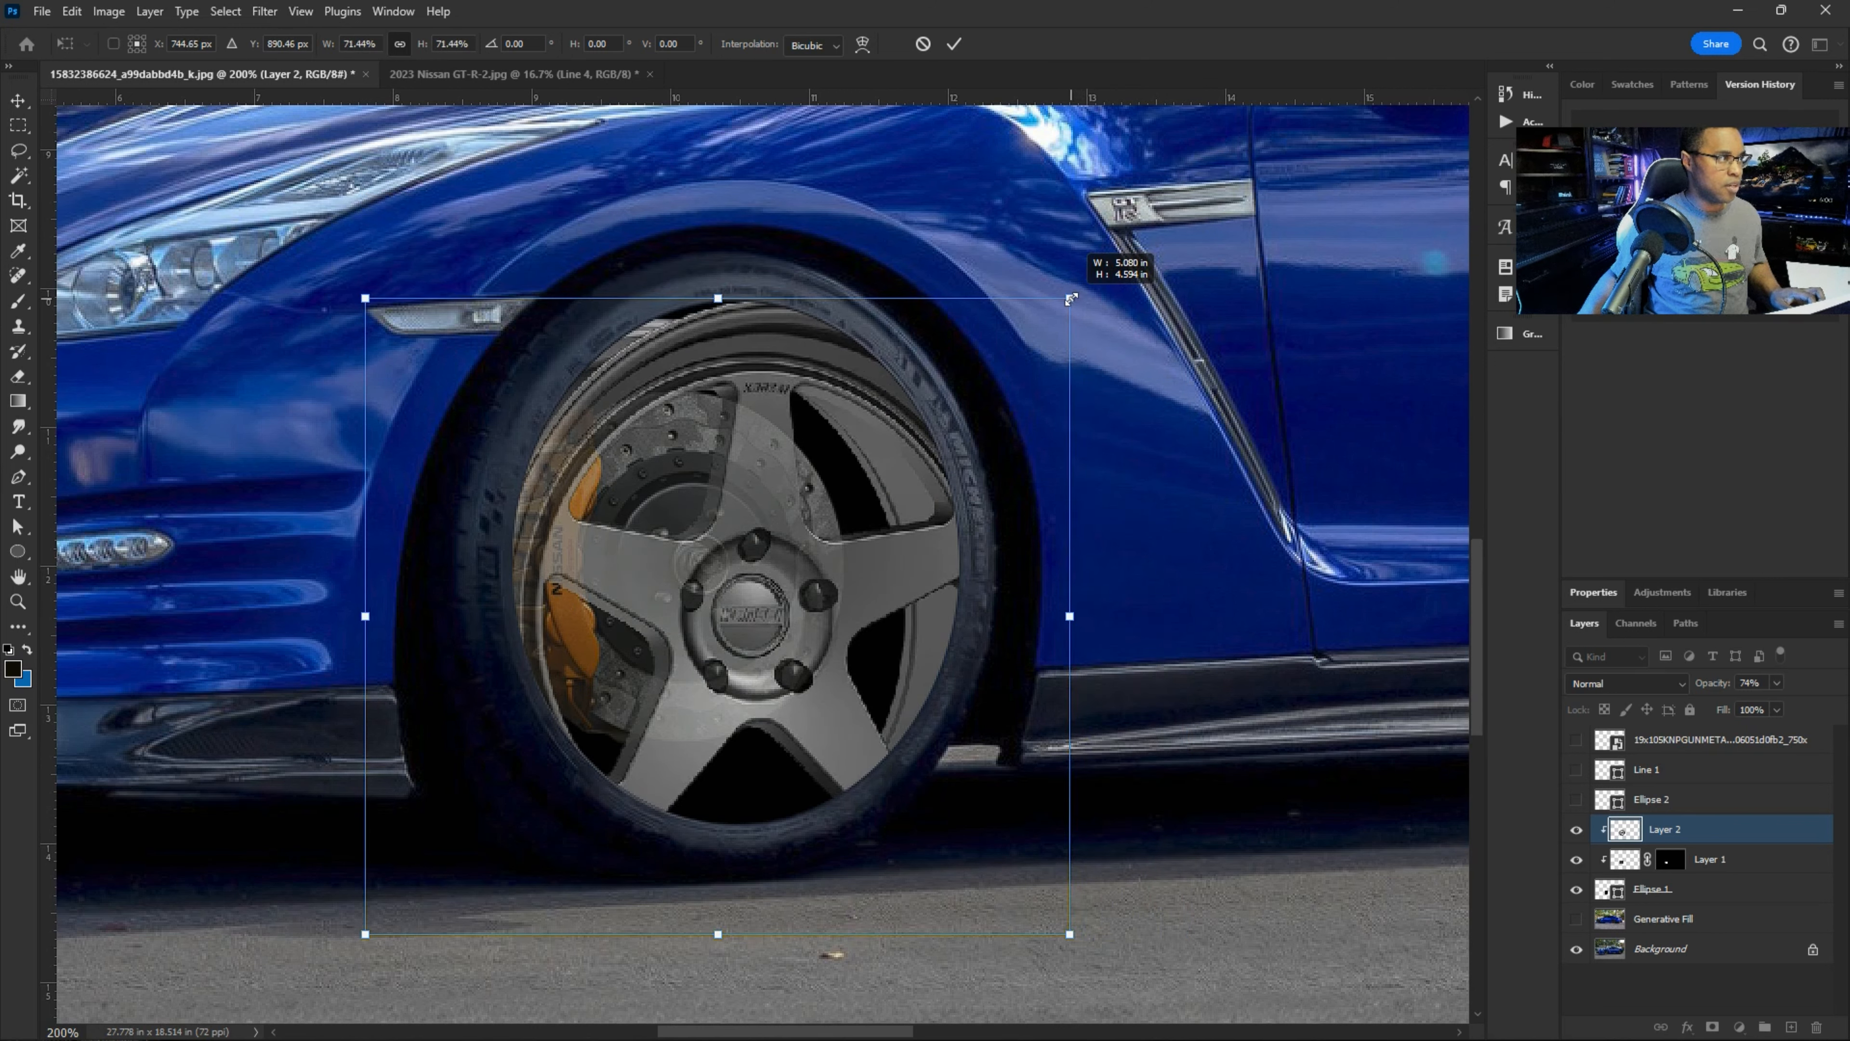
{"action": "left_click_drag", "start_coordinate": [1070, 934], "coordinate": [959, 834]}
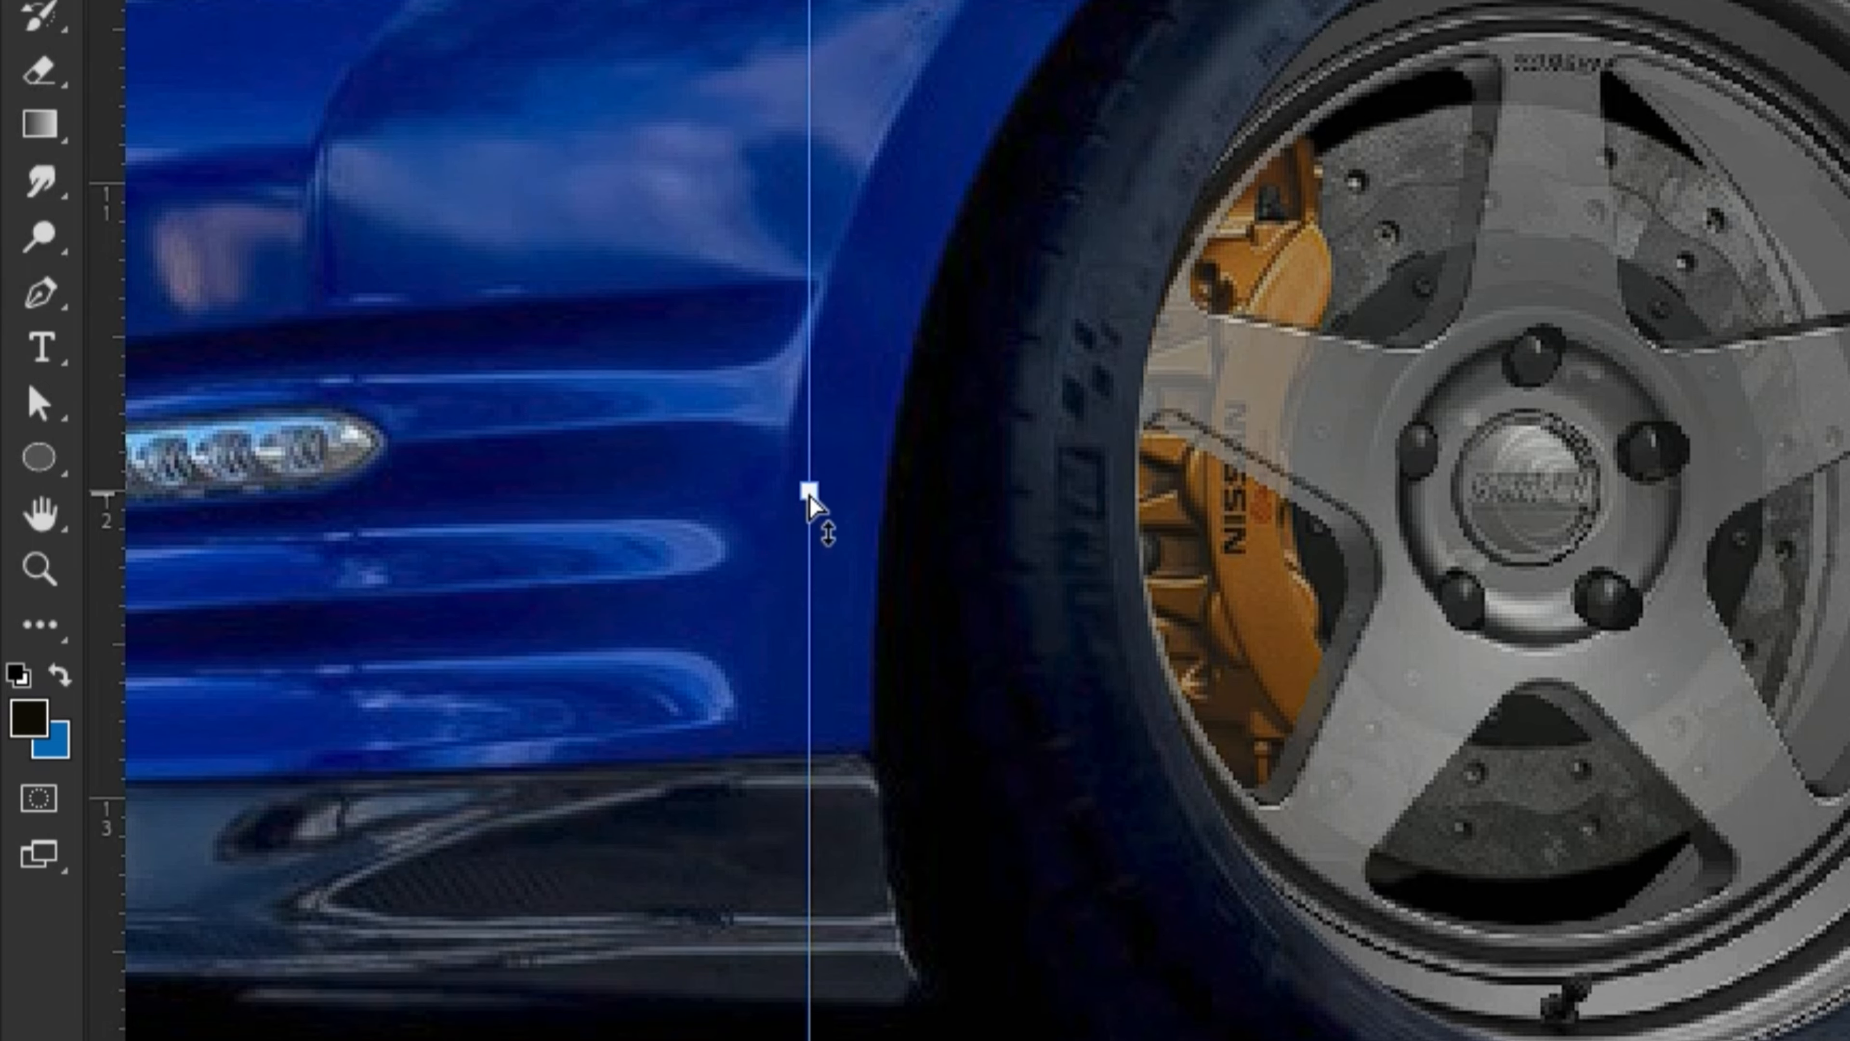
{"action": "left_click_drag", "start_coordinate": [809, 495], "coordinate": [843, 575]}
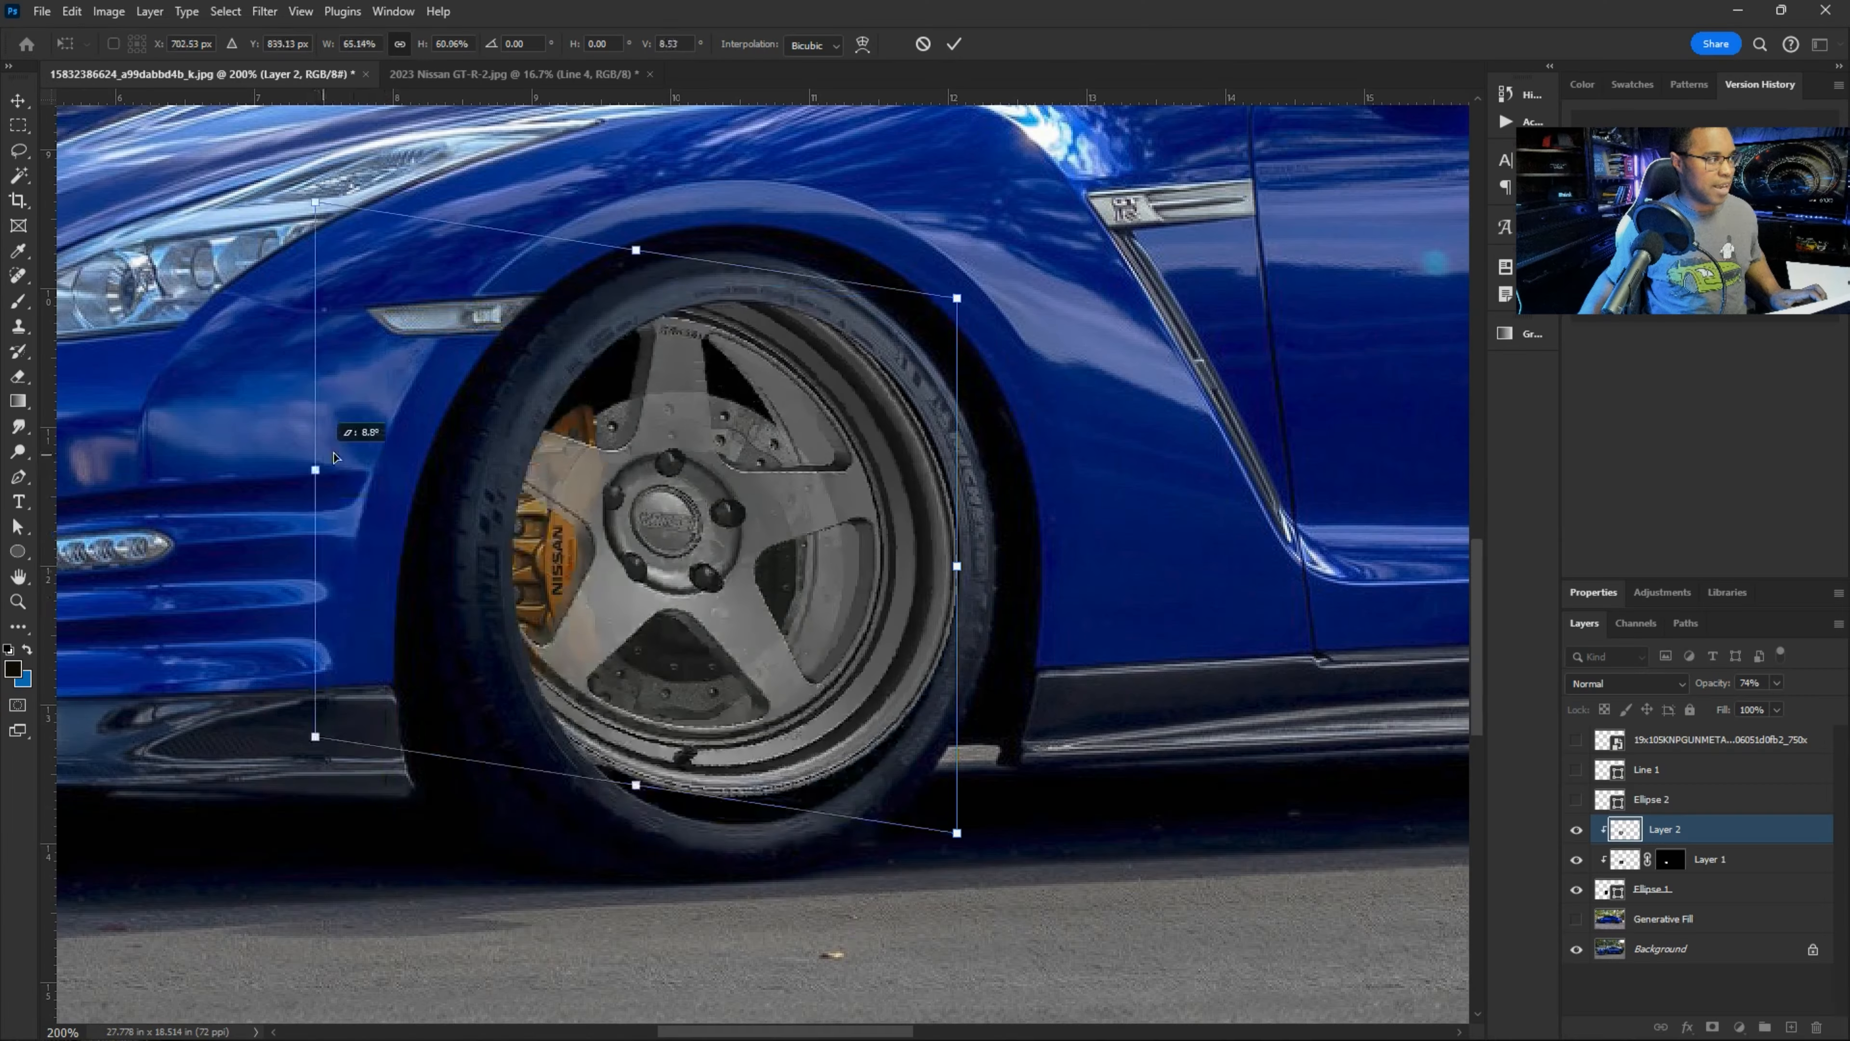
{"action": "left_click_drag", "start_coordinate": [385, 609], "coordinate": [417, 576]}
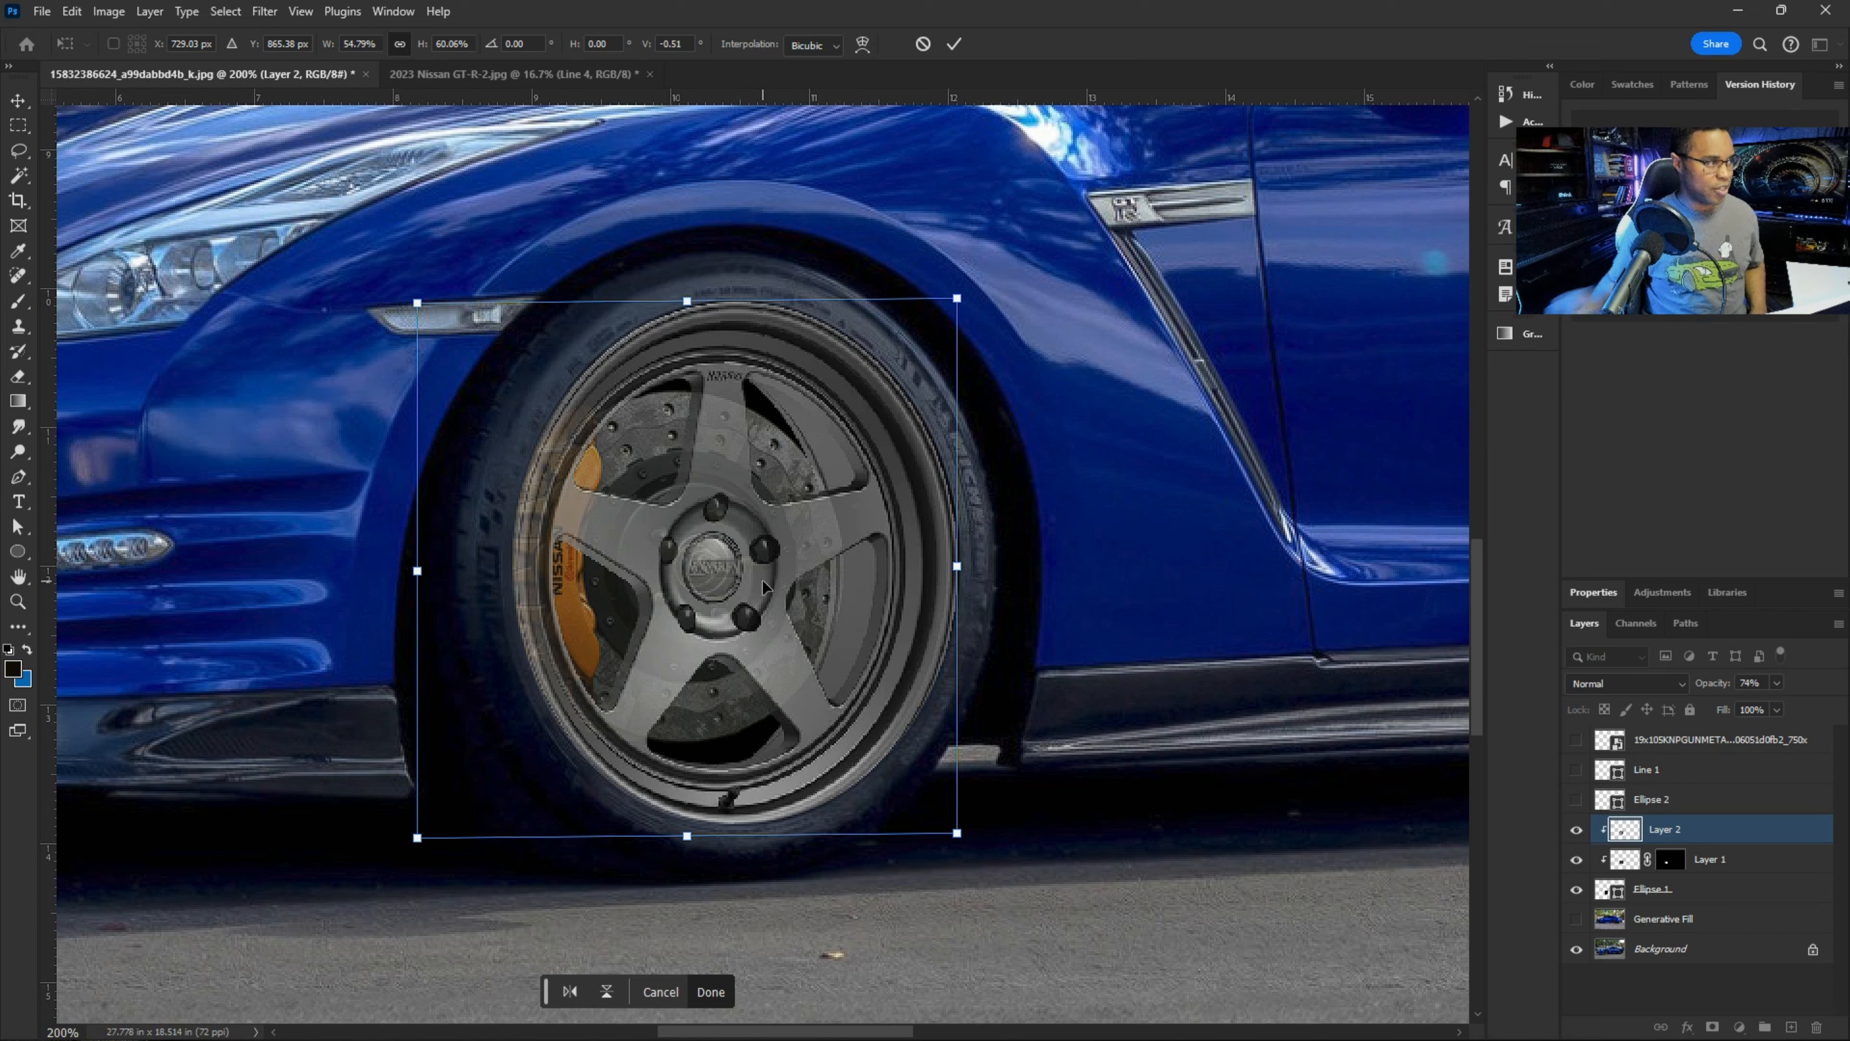
{"action": "key", "text": "Return"}
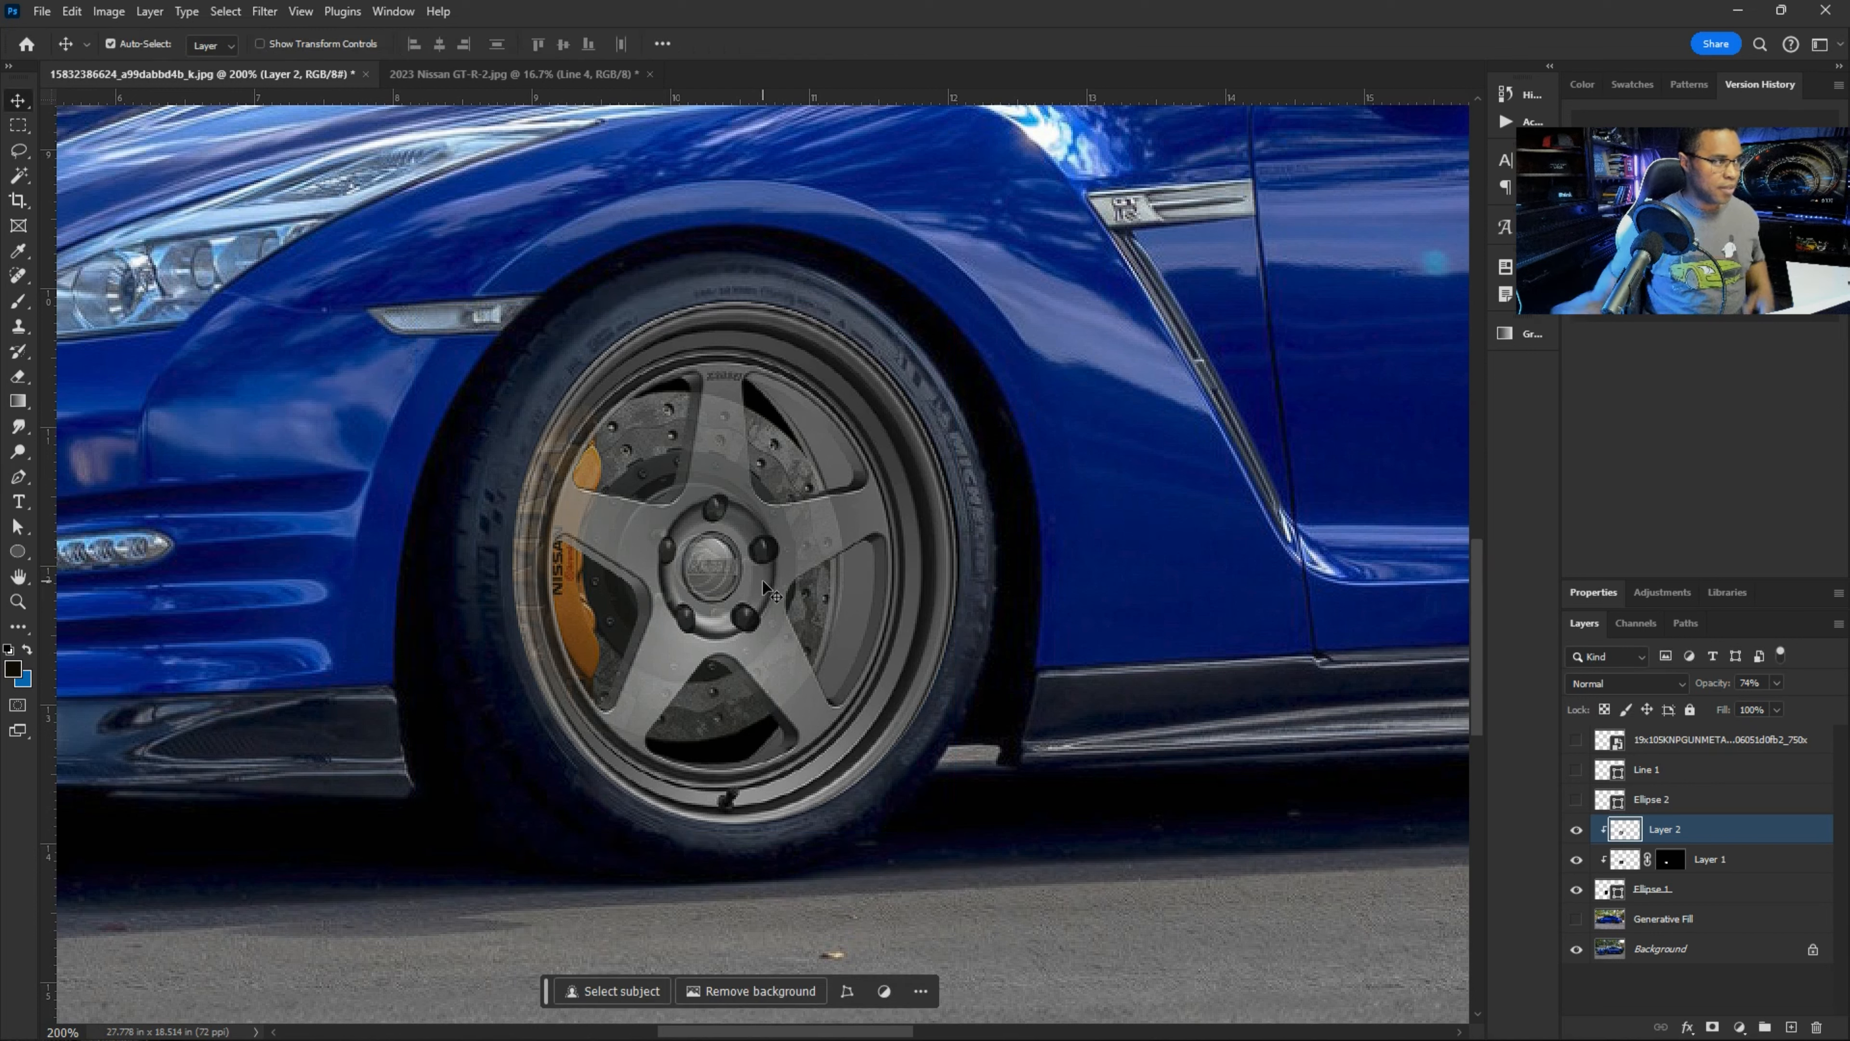
- Restore Layer 2's opacity to 100% and check the new front wheel against the whole car
{"action": "left_click", "coordinate": [1779, 683]}
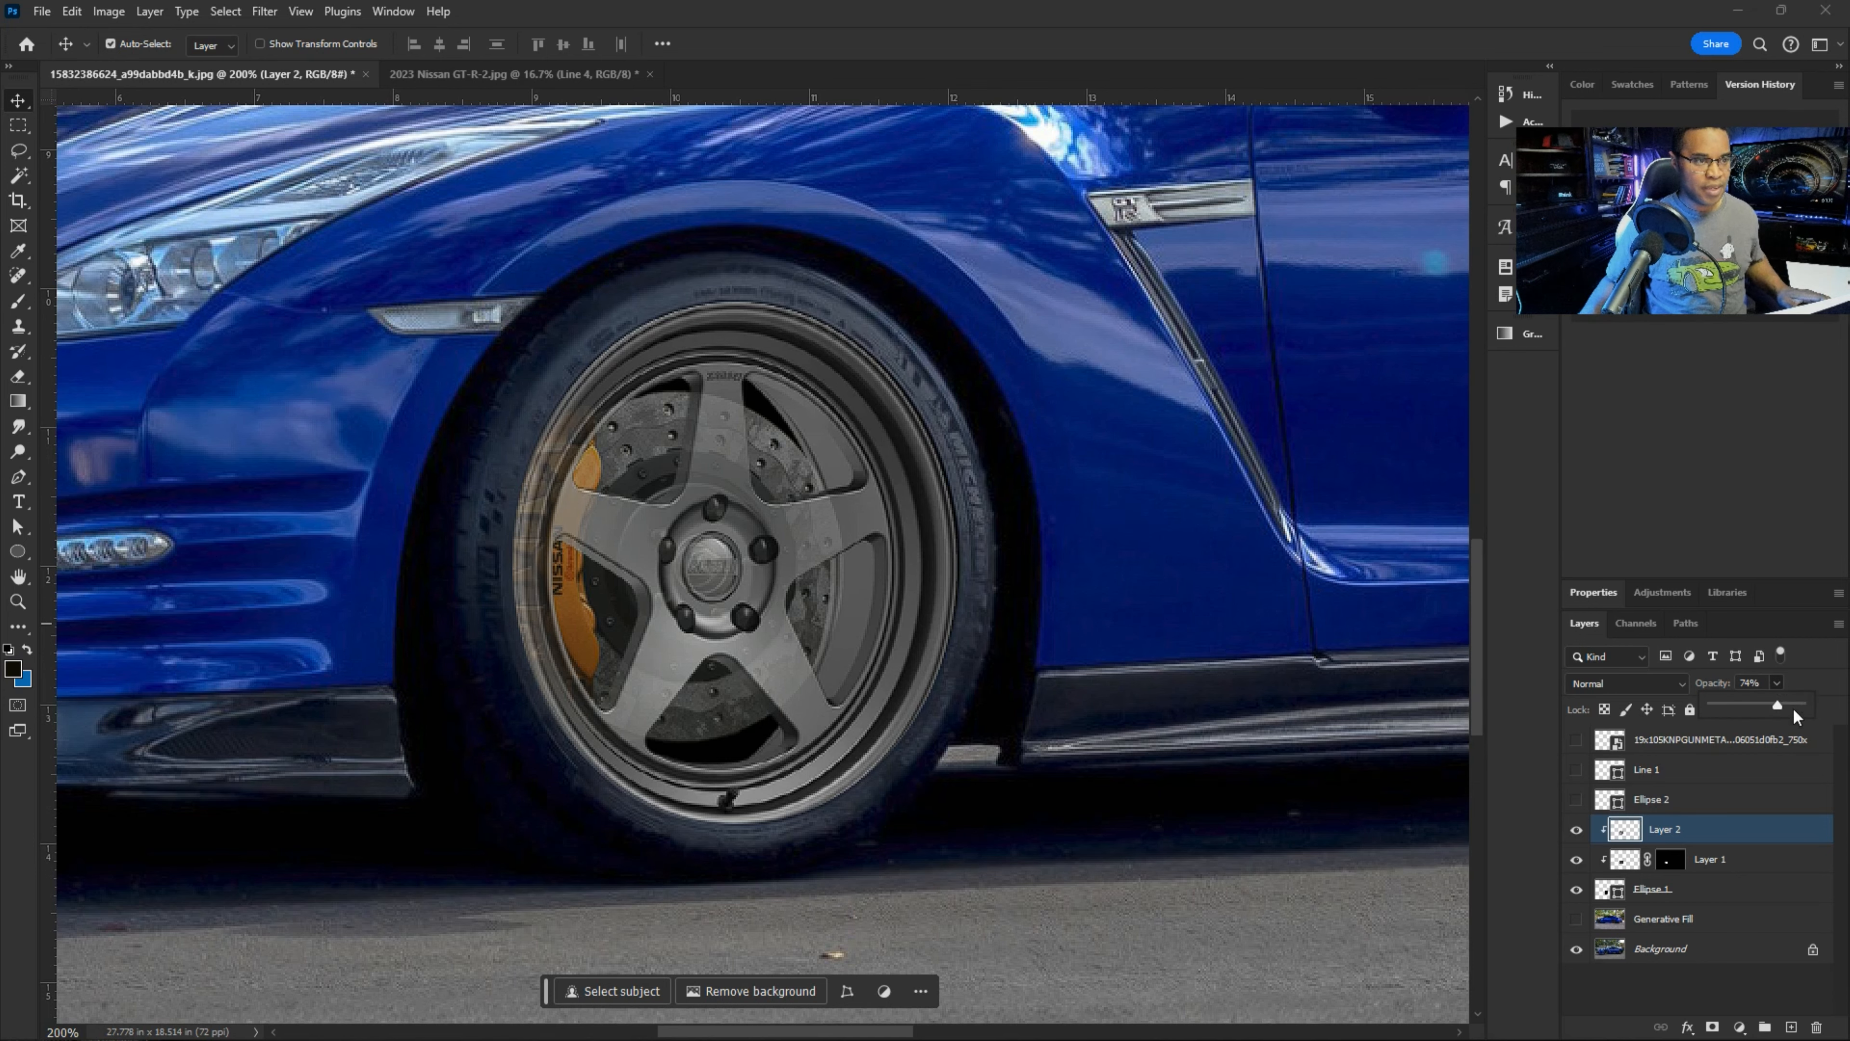
{"action": "left_click_drag", "start_coordinate": [1778, 705], "coordinate": [1836, 714]}
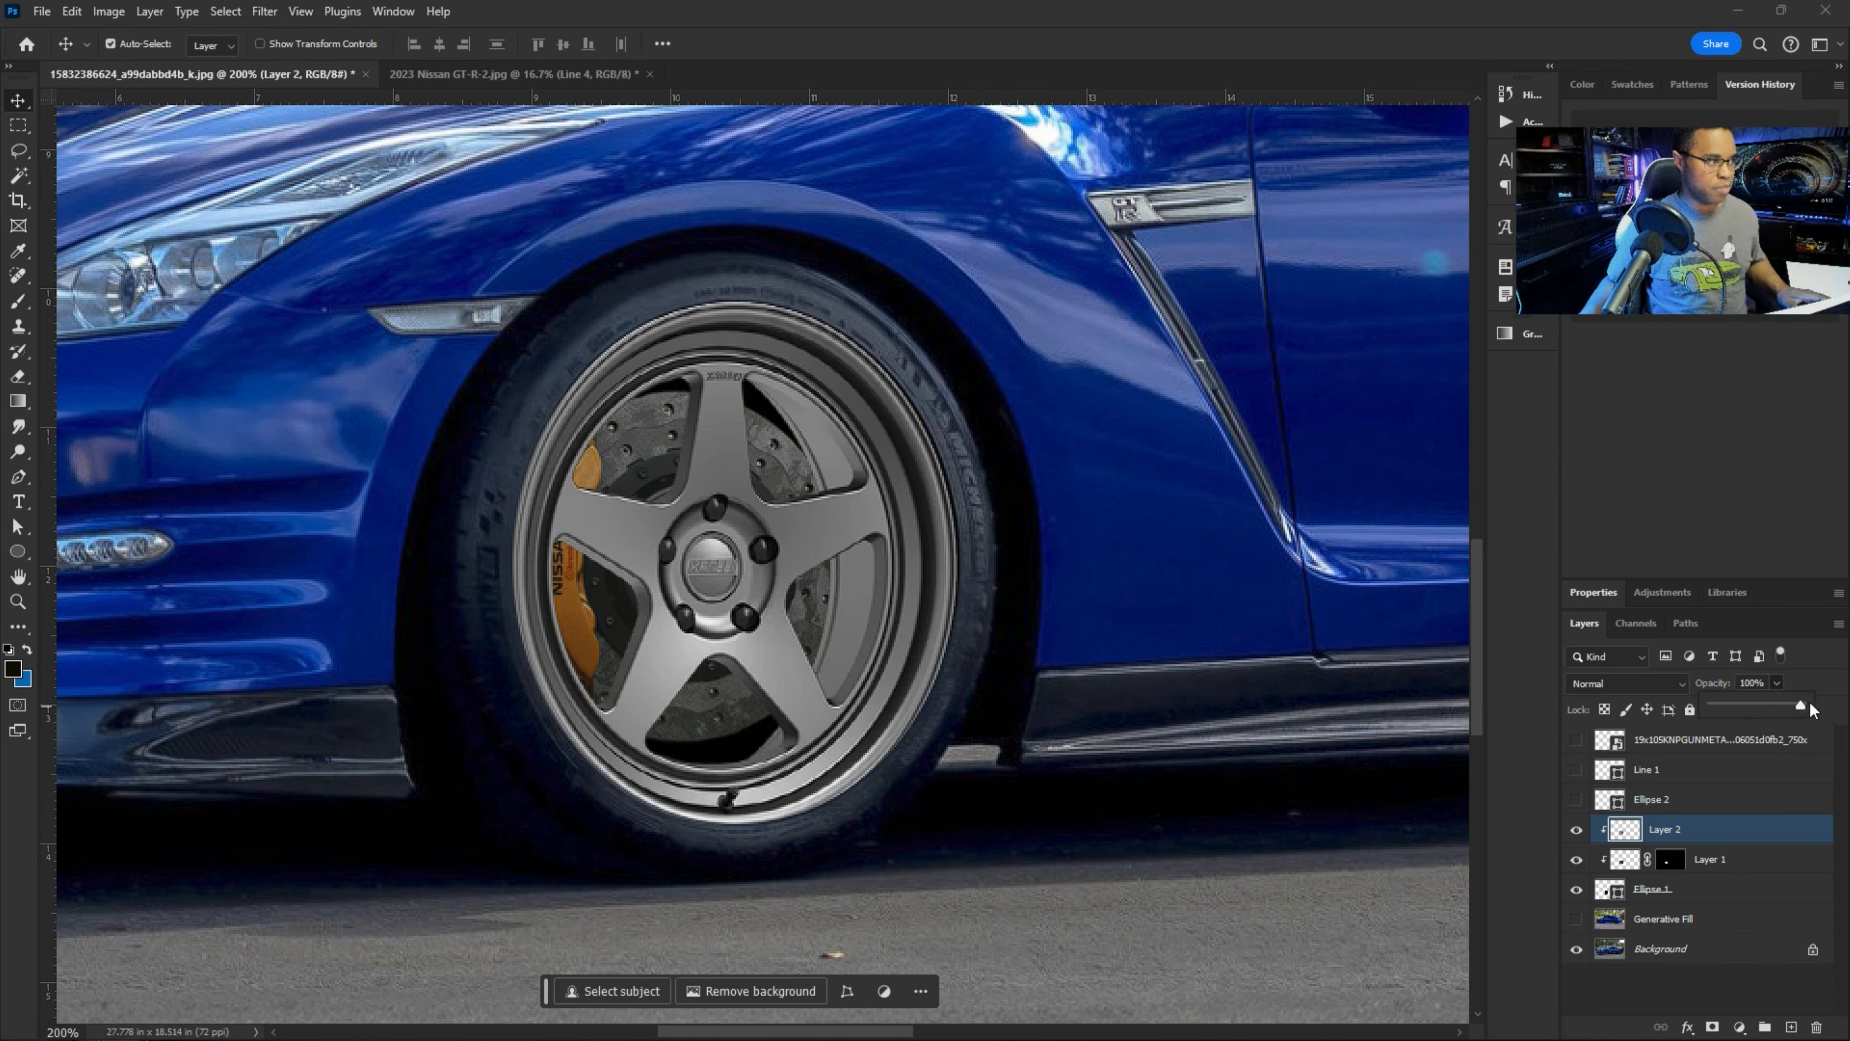
{"action": "key", "text": "ctrl+minus"}
{"action": "key", "text": "ctrl+minus"}
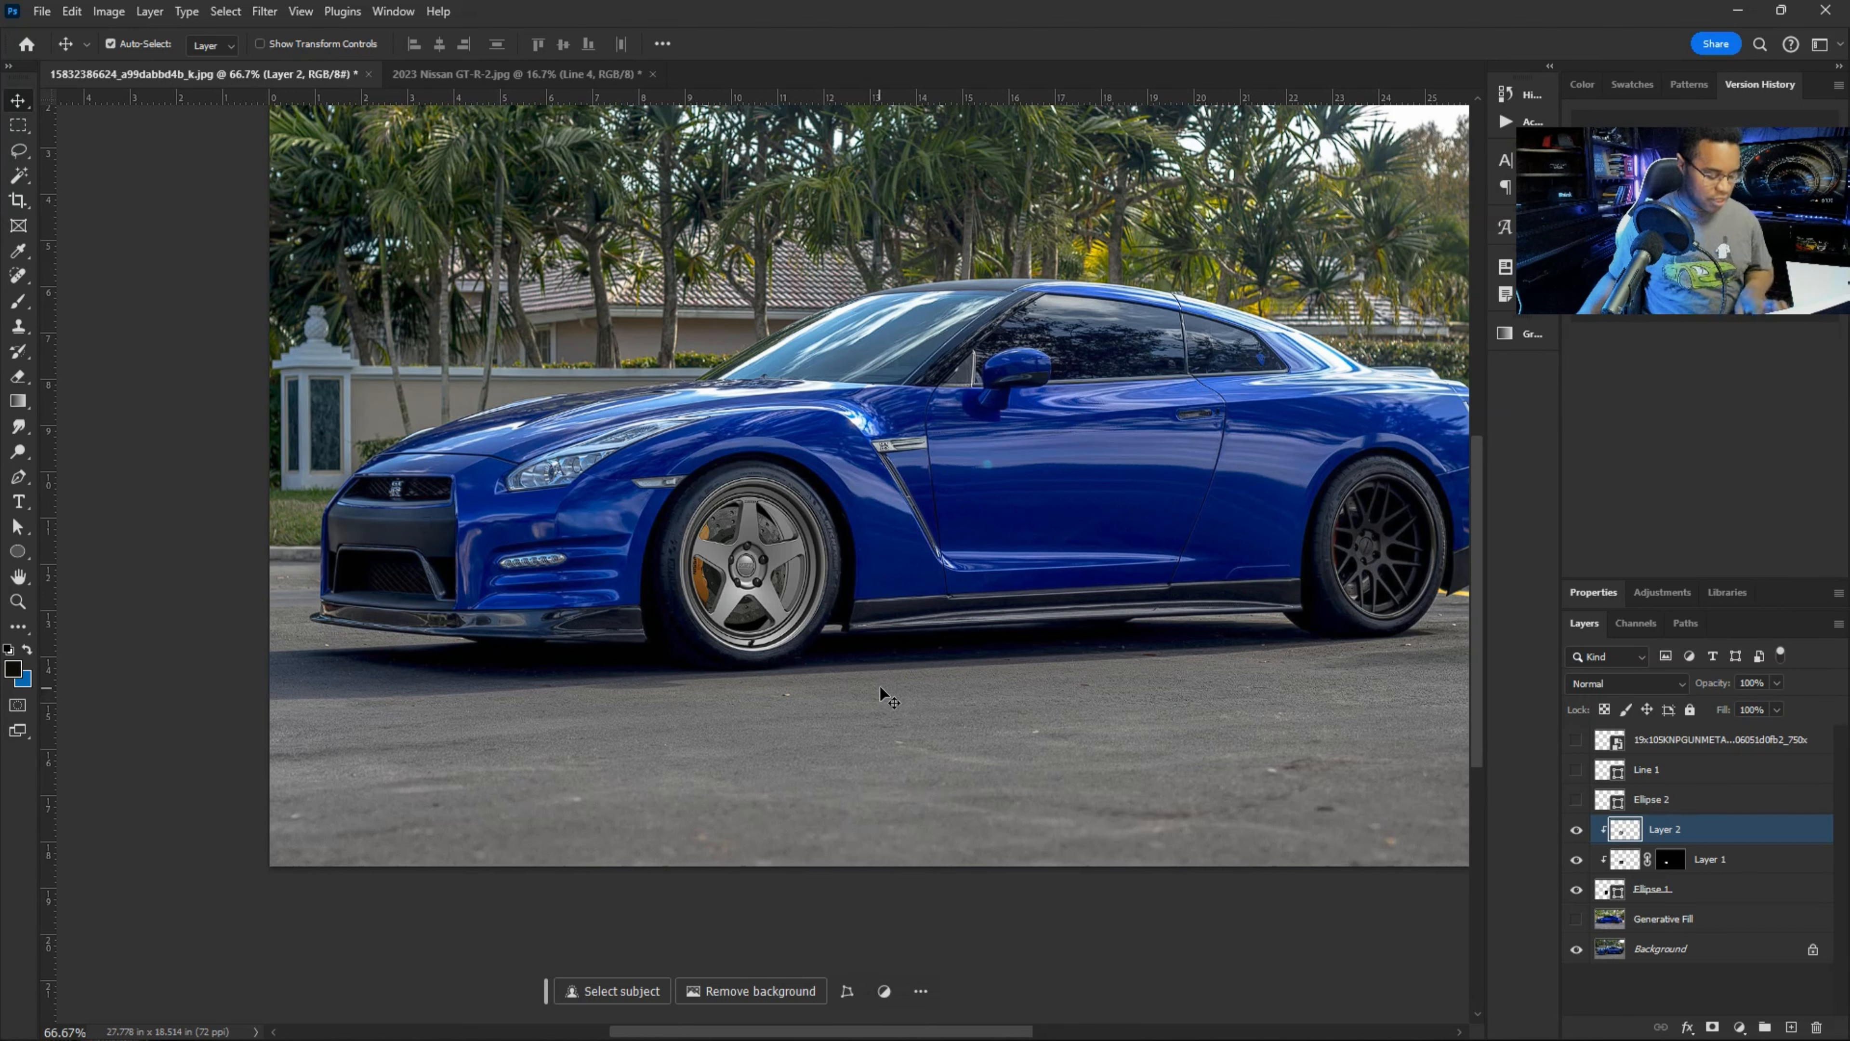
{"action": "key", "text": "ctrl+plus"}
{"action": "key", "text": "ctrl+plus"}
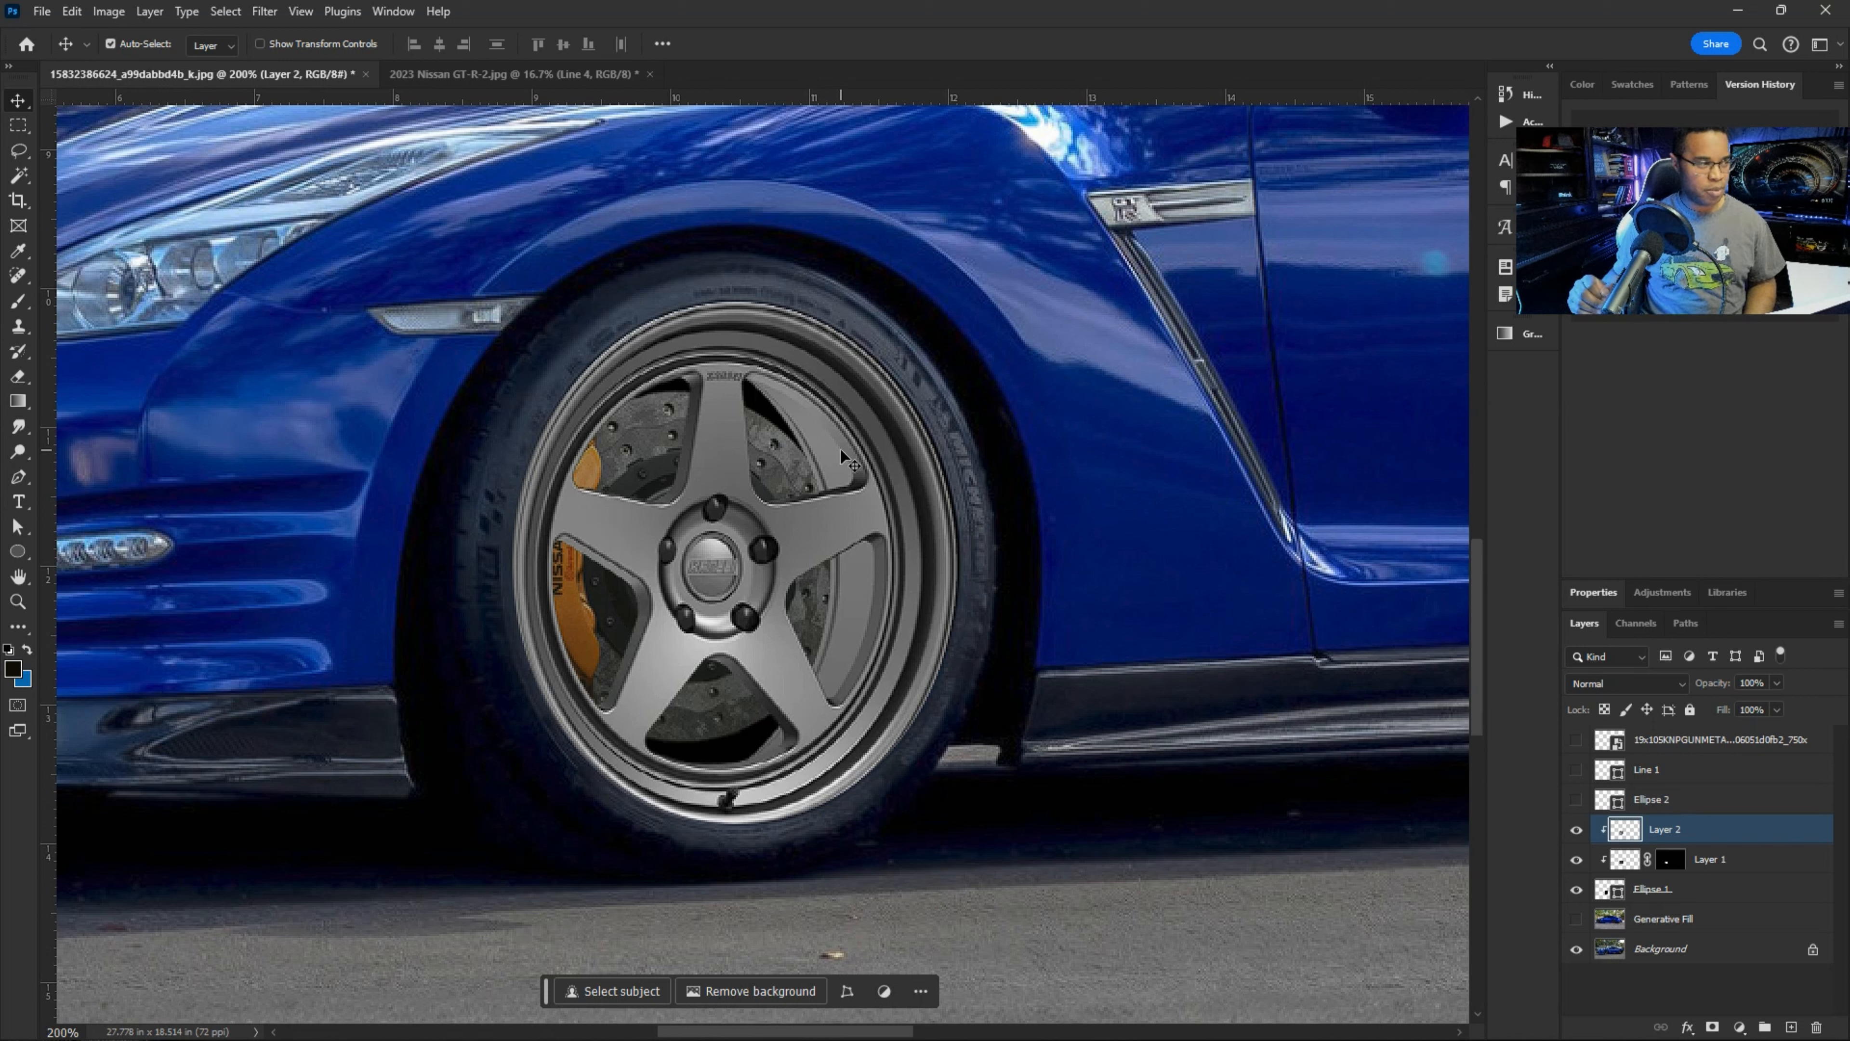
{"action": "key", "text": "ctrl"}
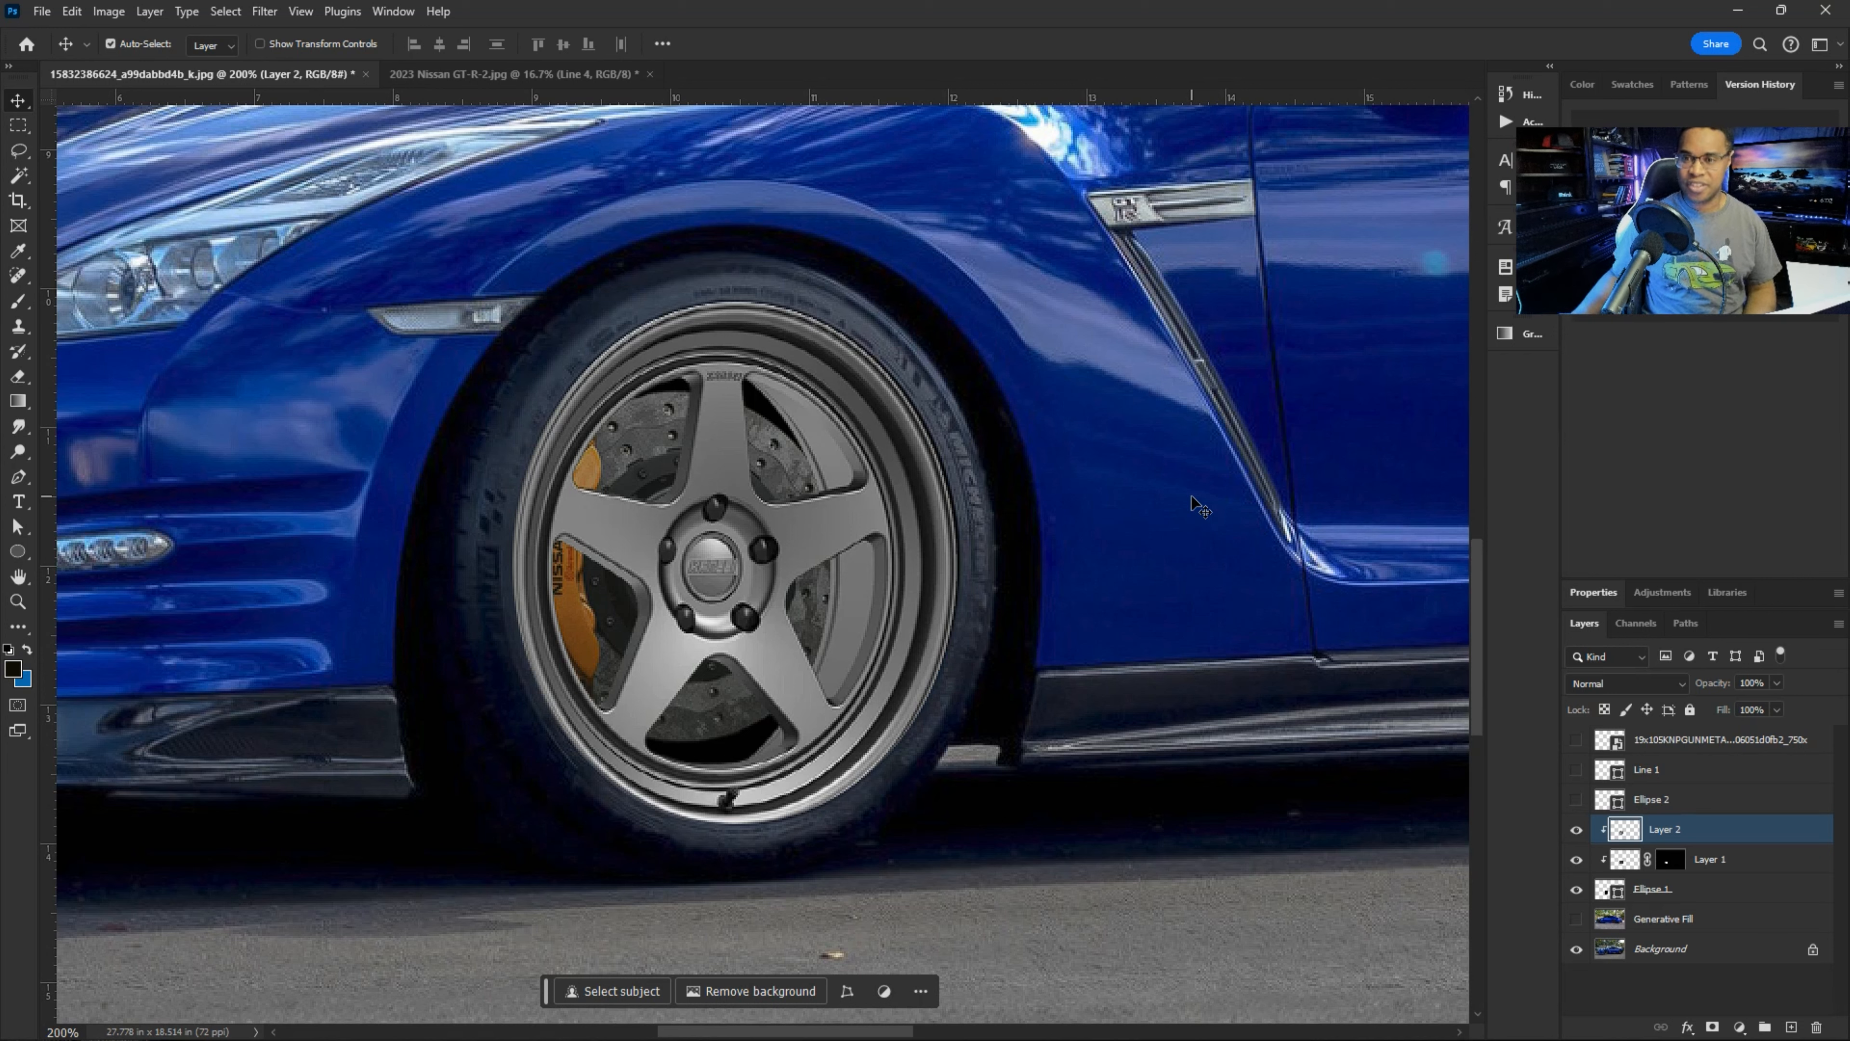
- Rename Layer 2 as Wheel and add a layer mask to it
{"action": "key", "text": "l"}
{"action": "scroll", "coordinate": [1198, 507], "scroll_direction": "down", "scroll_amount": 1}
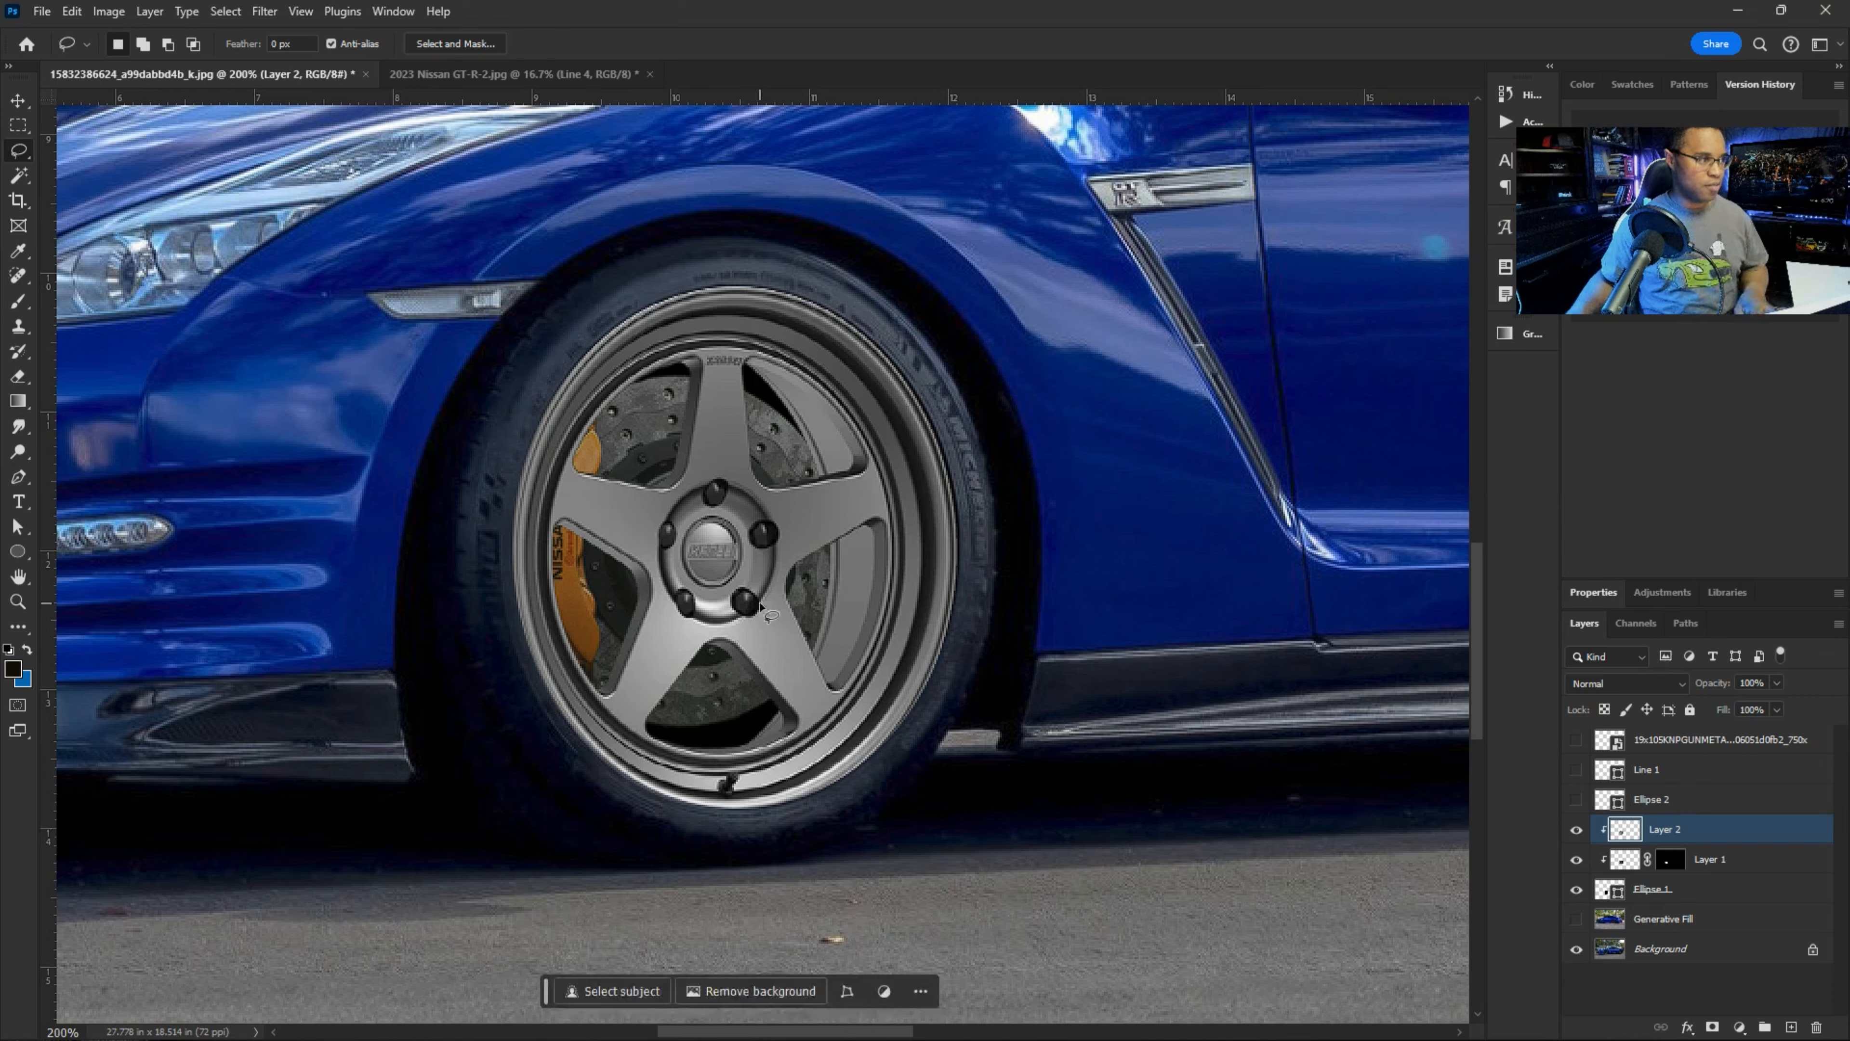
{"action": "key", "text": "ctrl+plus"}
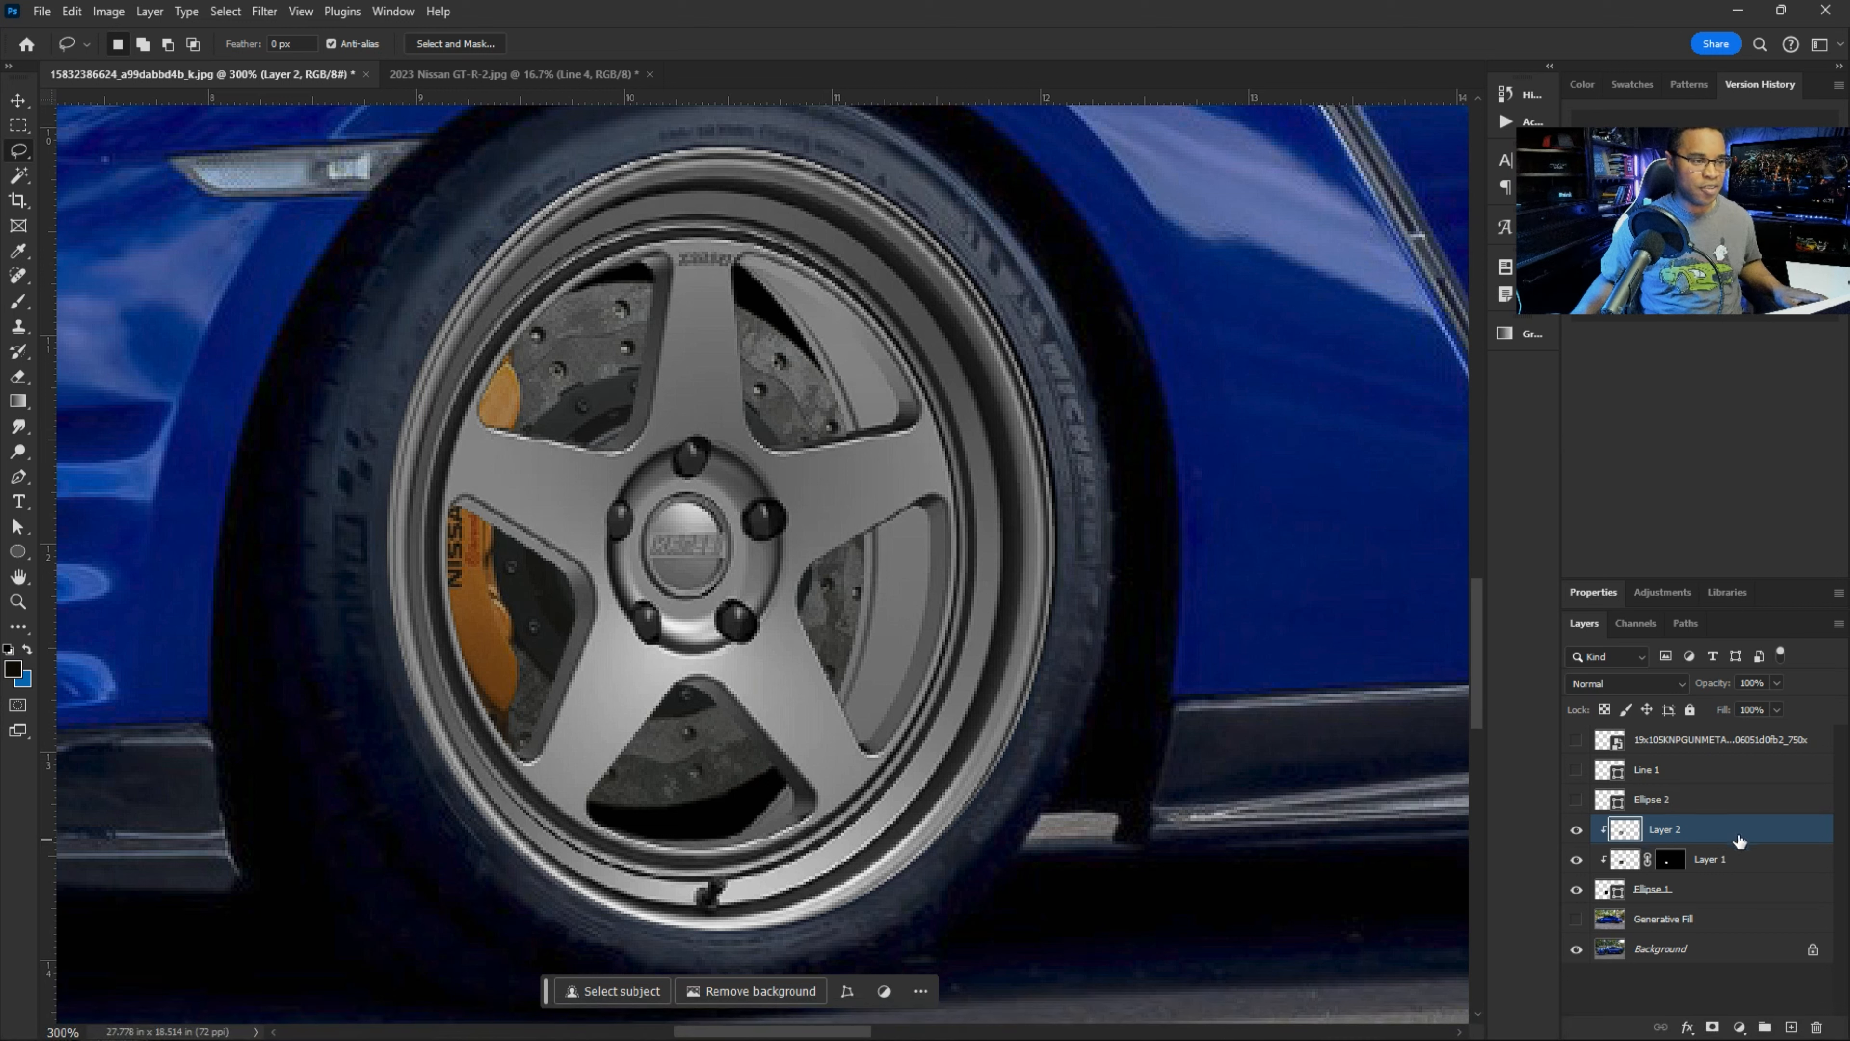
{"action": "double_click", "coordinate": [1673, 831]}
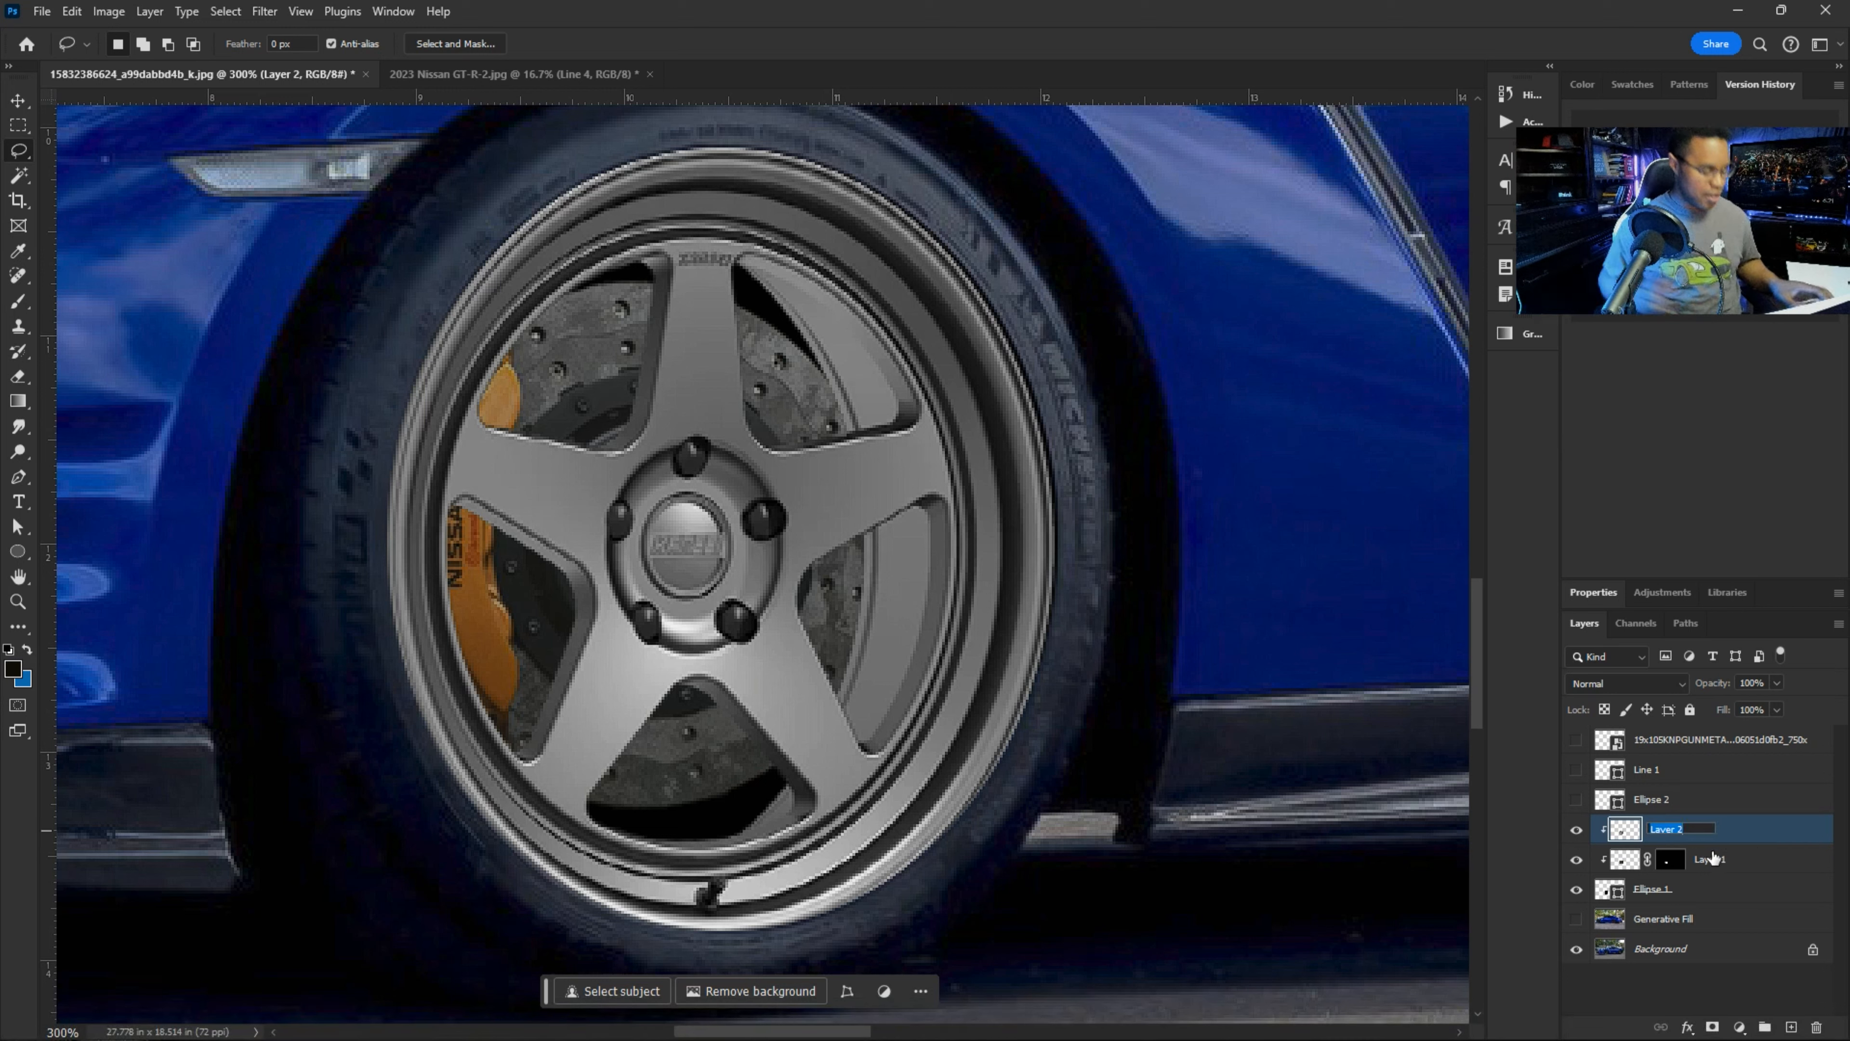
{"action": "type", "text": "Wheel"}
{"action": "key", "text": "Return"}
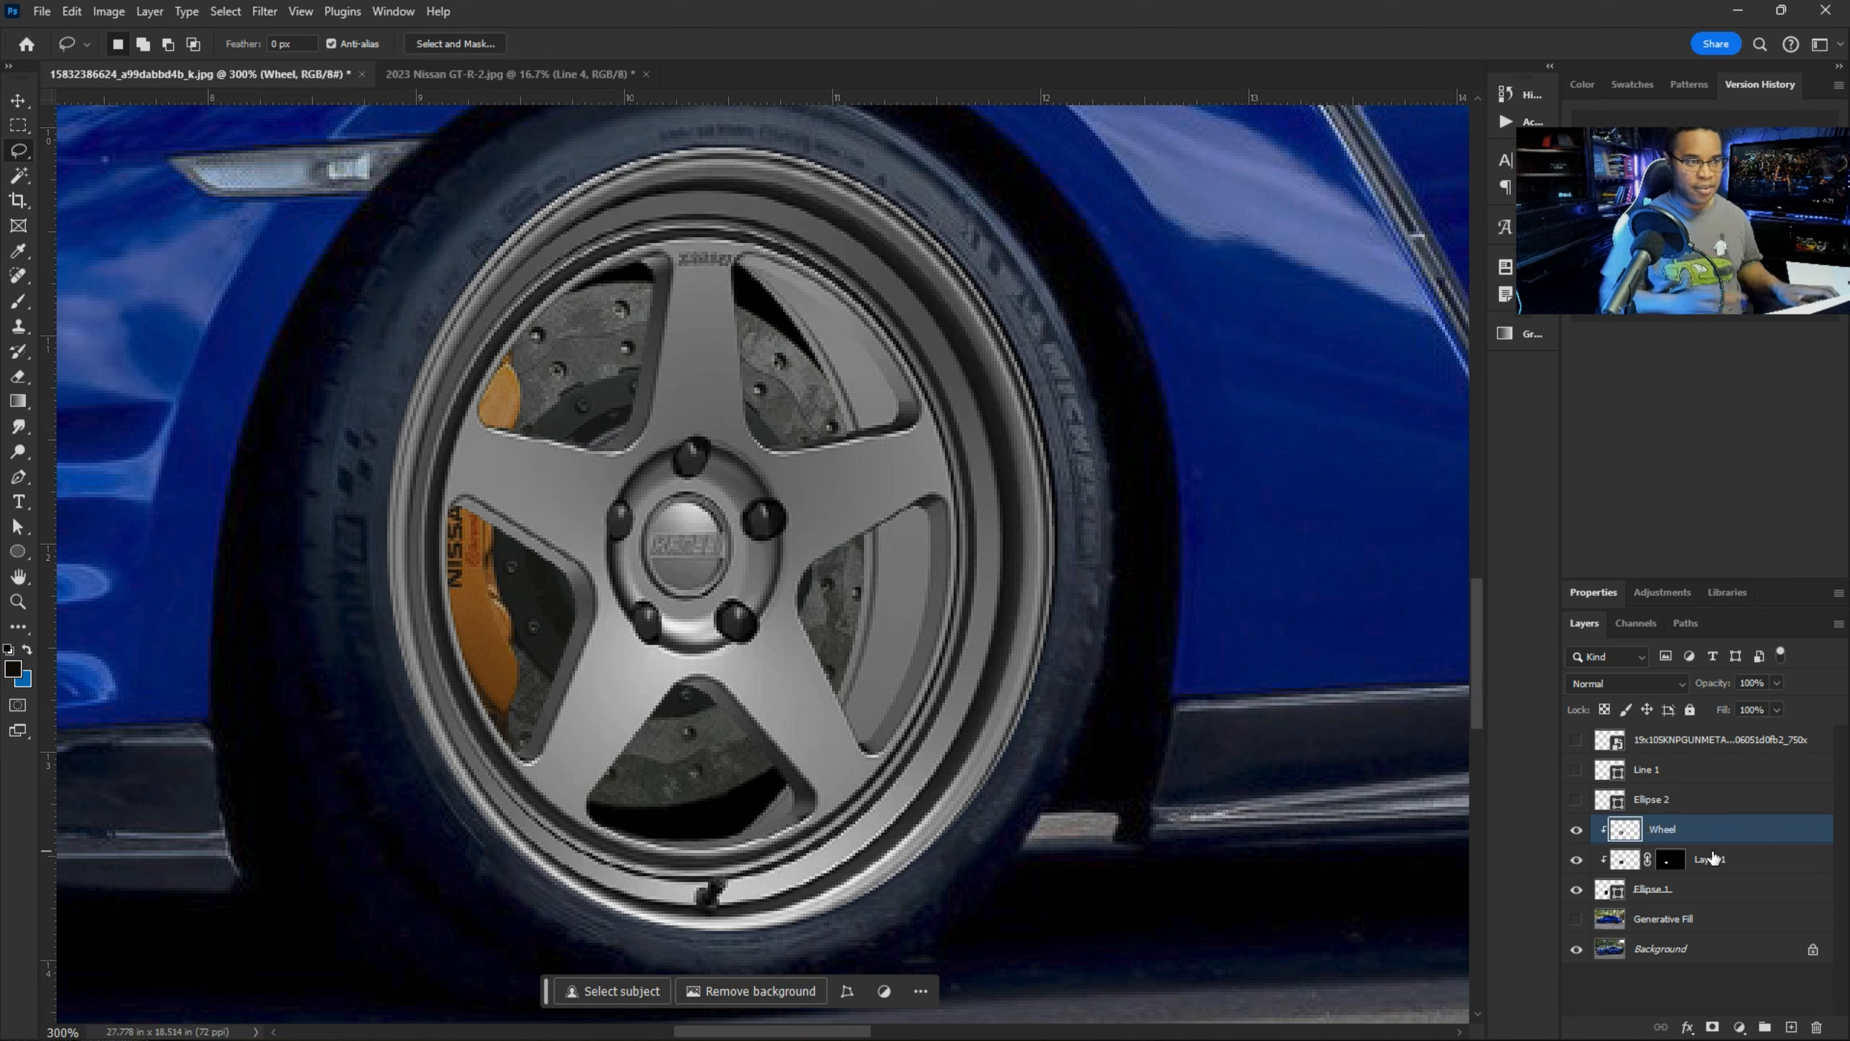
{"action": "left_click", "coordinate": [1712, 1030]}
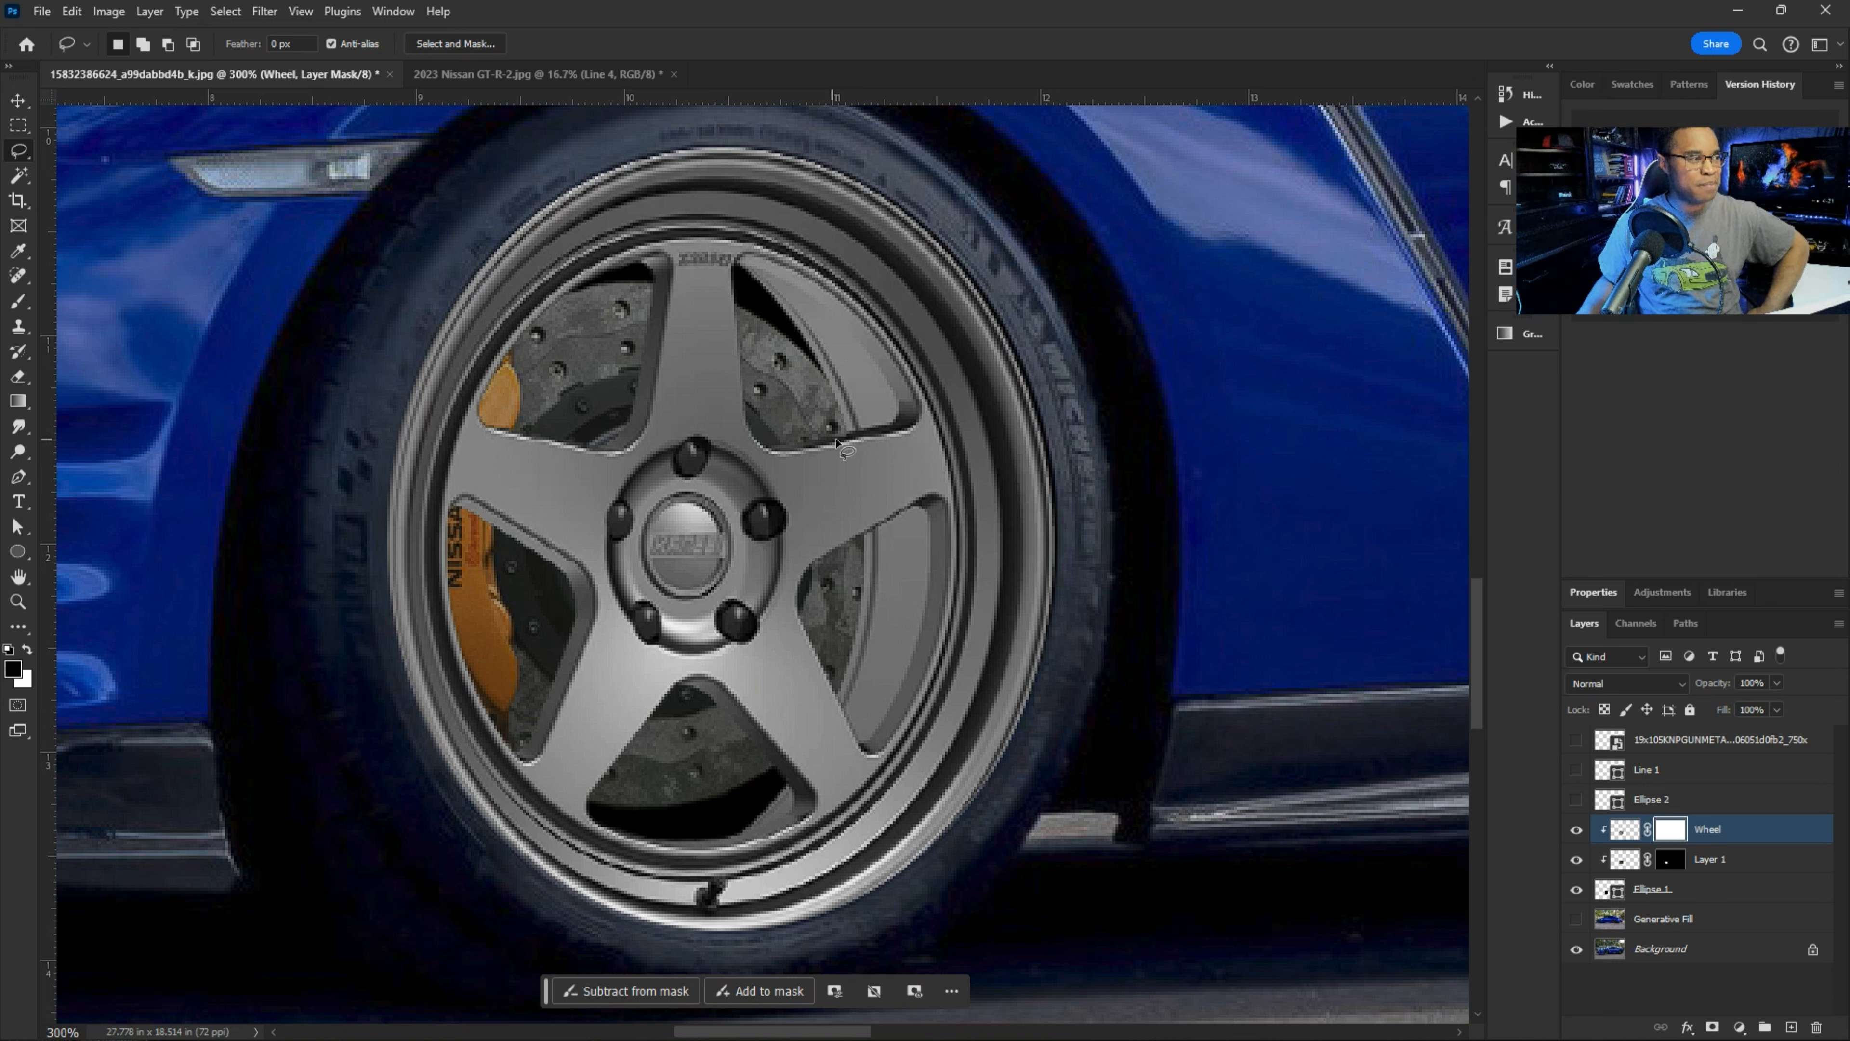
- Try selecting the wheel's gray inner barrel between the spokes with the Magic Wand, and clear the selection
{"action": "mouse_move", "coordinate": [881, 433]}
{"action": "left_mouse_down"}
{"action": "mouse_move", "coordinate": [879, 355]}
{"action": "mouse_move", "coordinate": [749, 261]}
{"action": "left_mouse_up"}
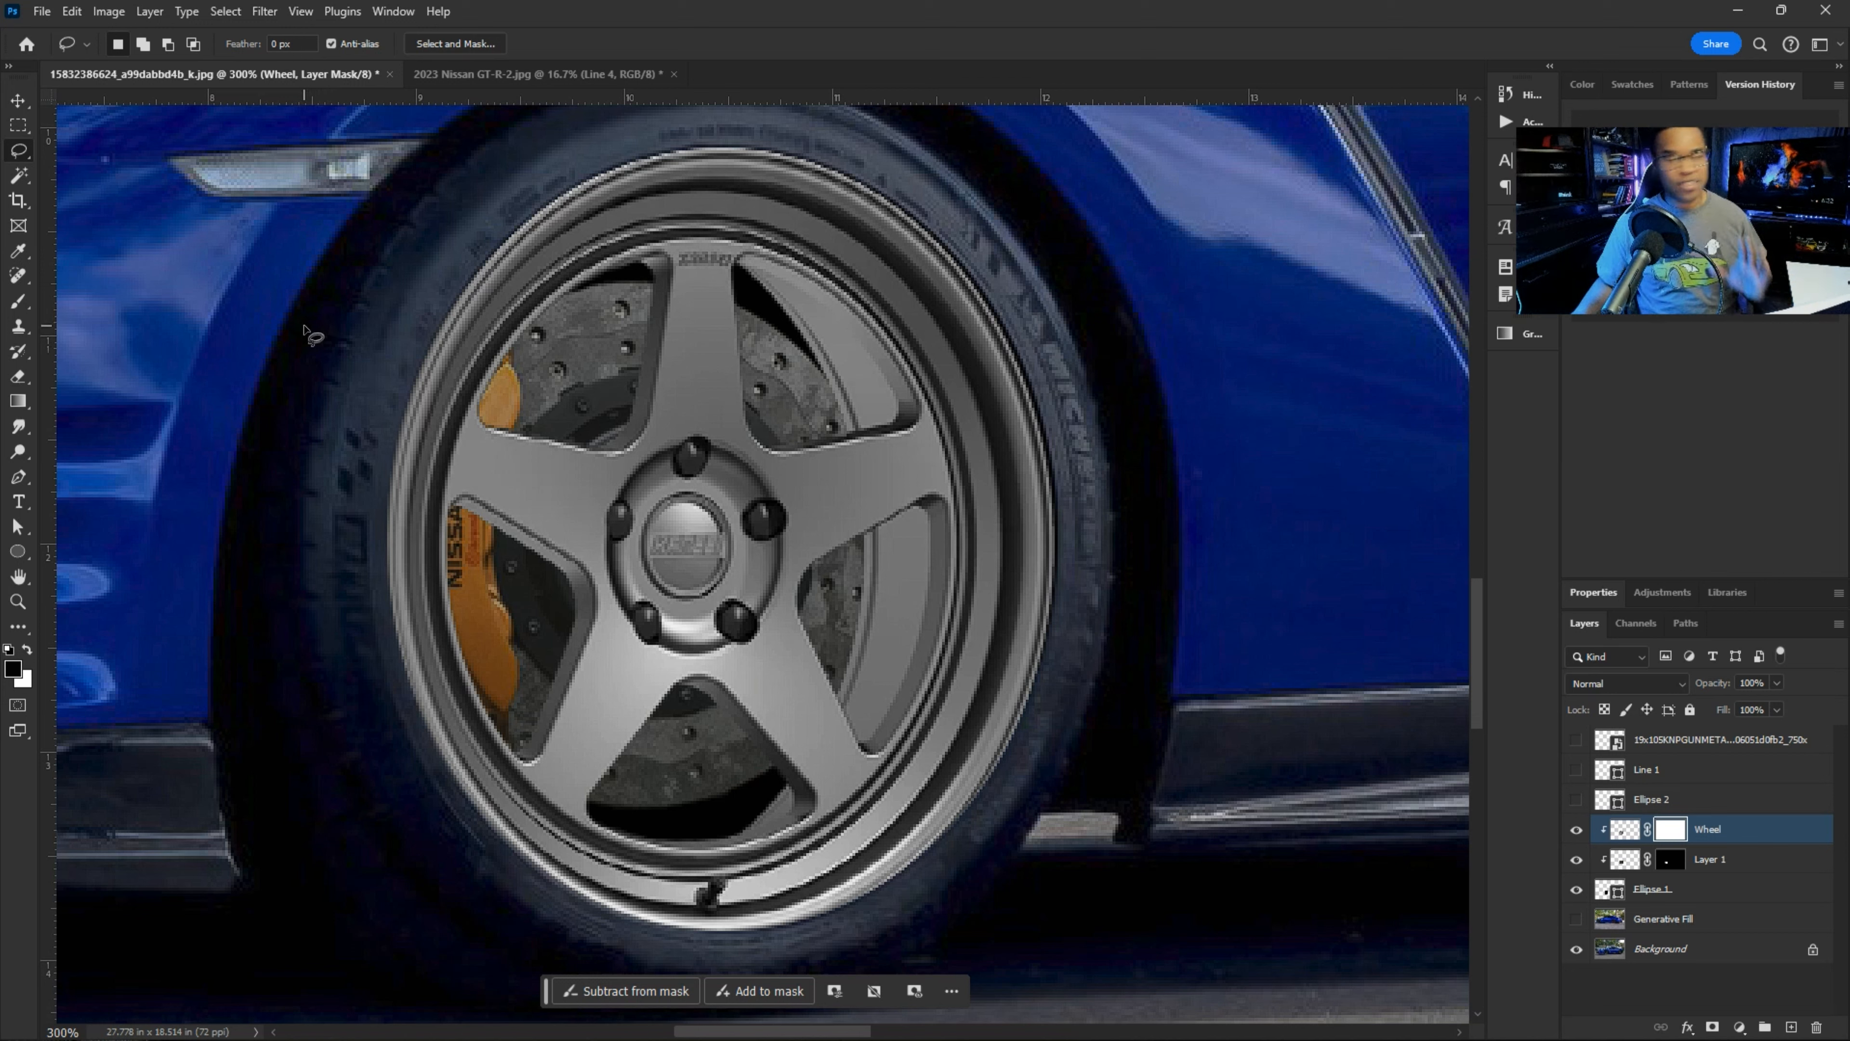
{"action": "left_click", "coordinate": [21, 180]}
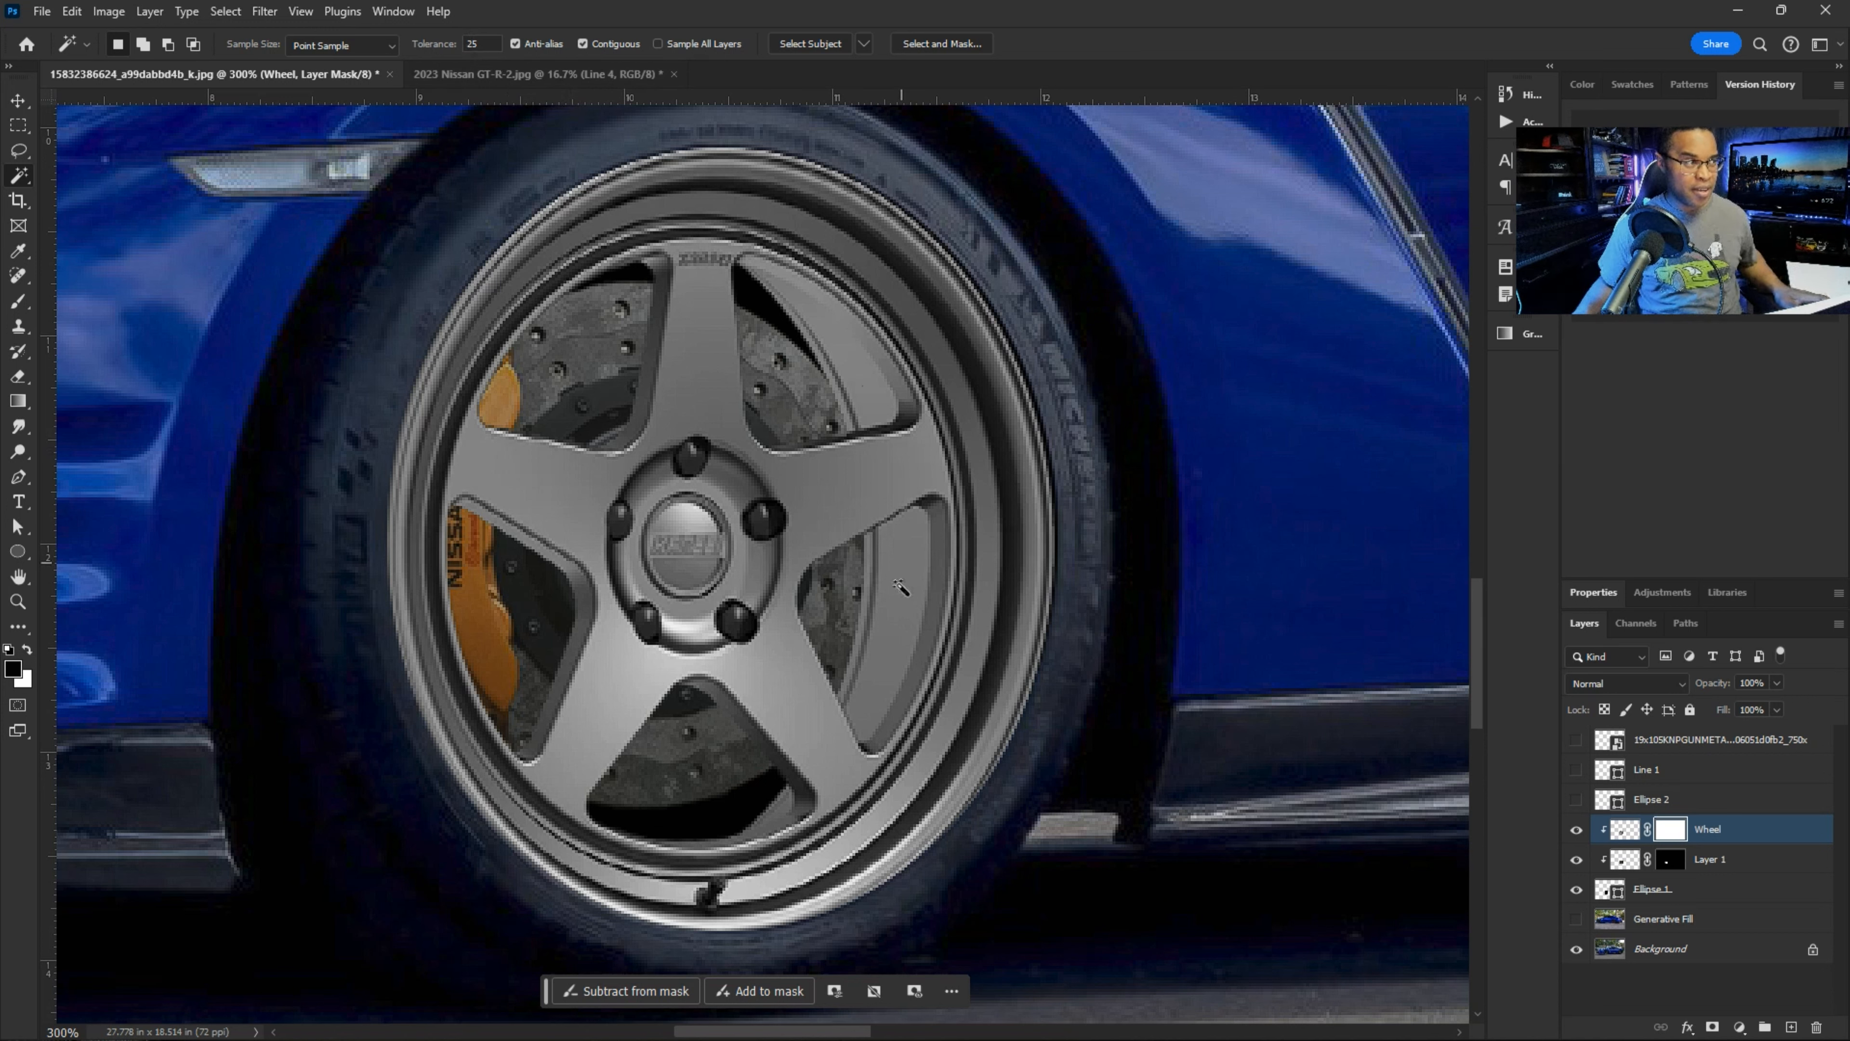
{"action": "left_click", "coordinate": [906, 625]}
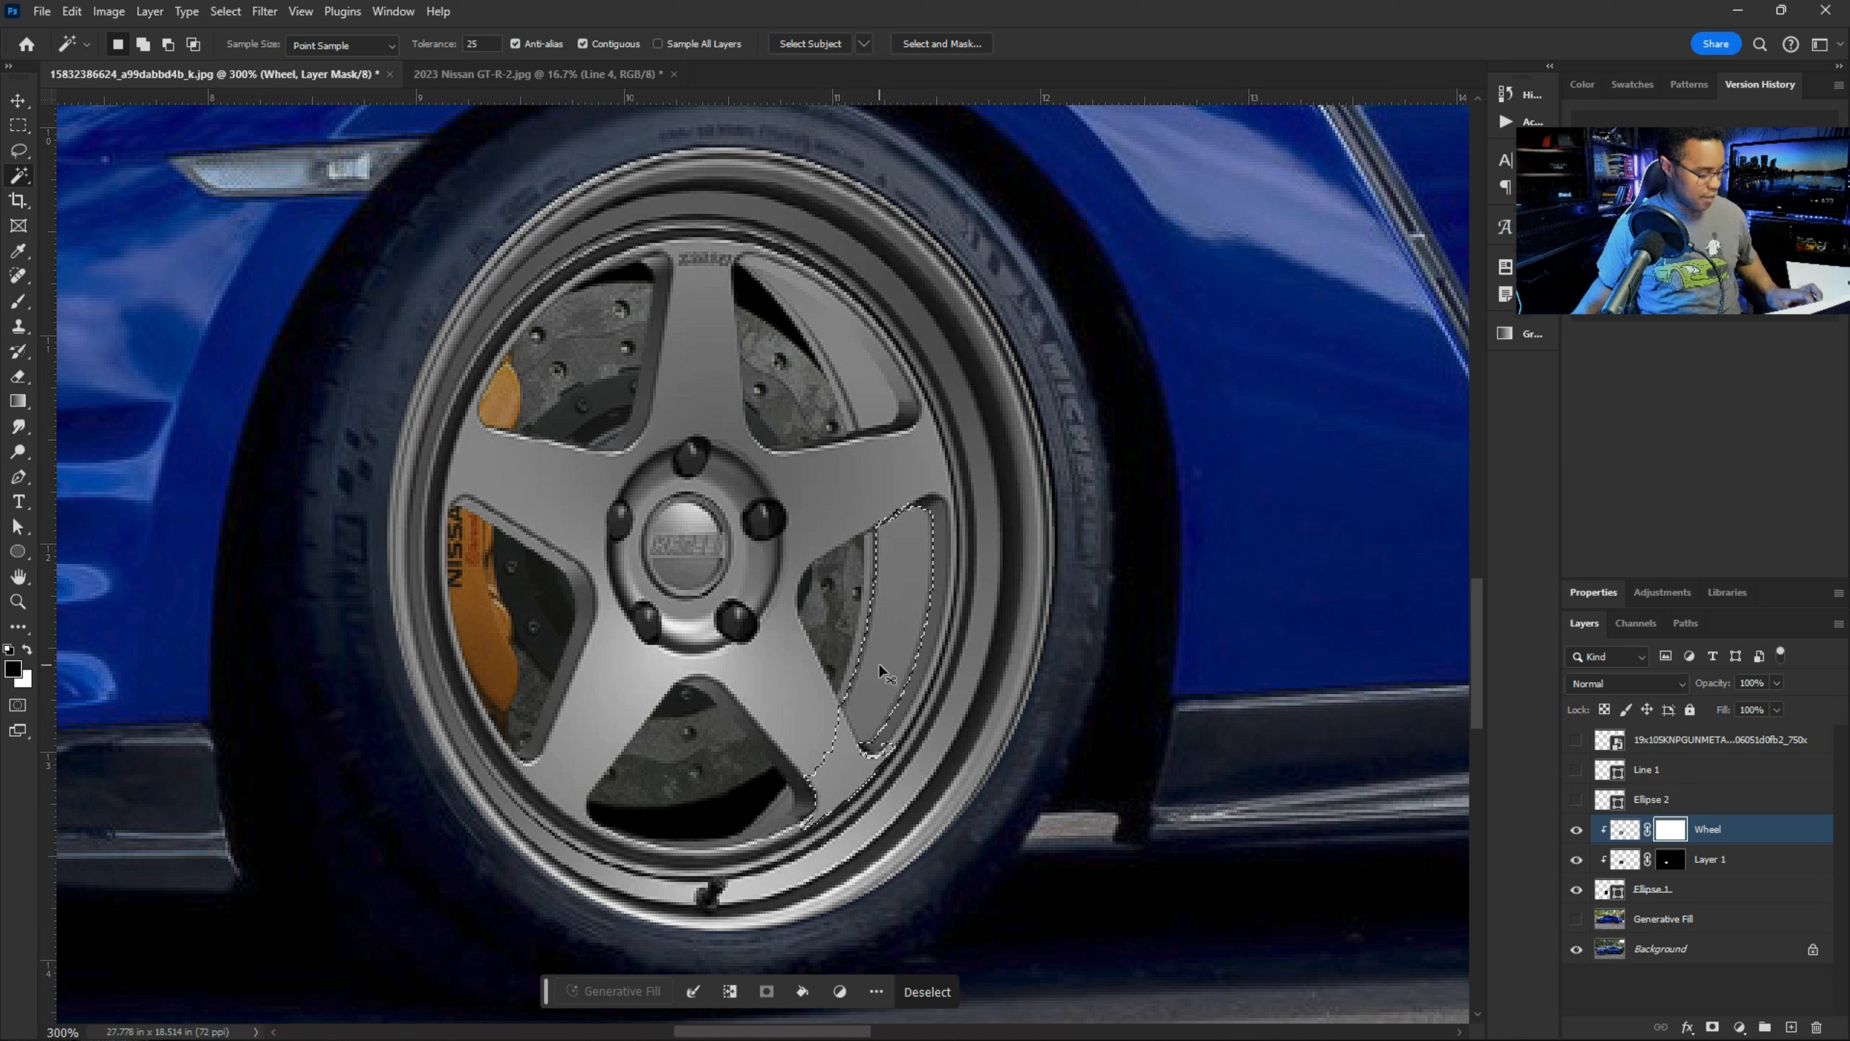
{"action": "key", "text": "ctrl+d"}
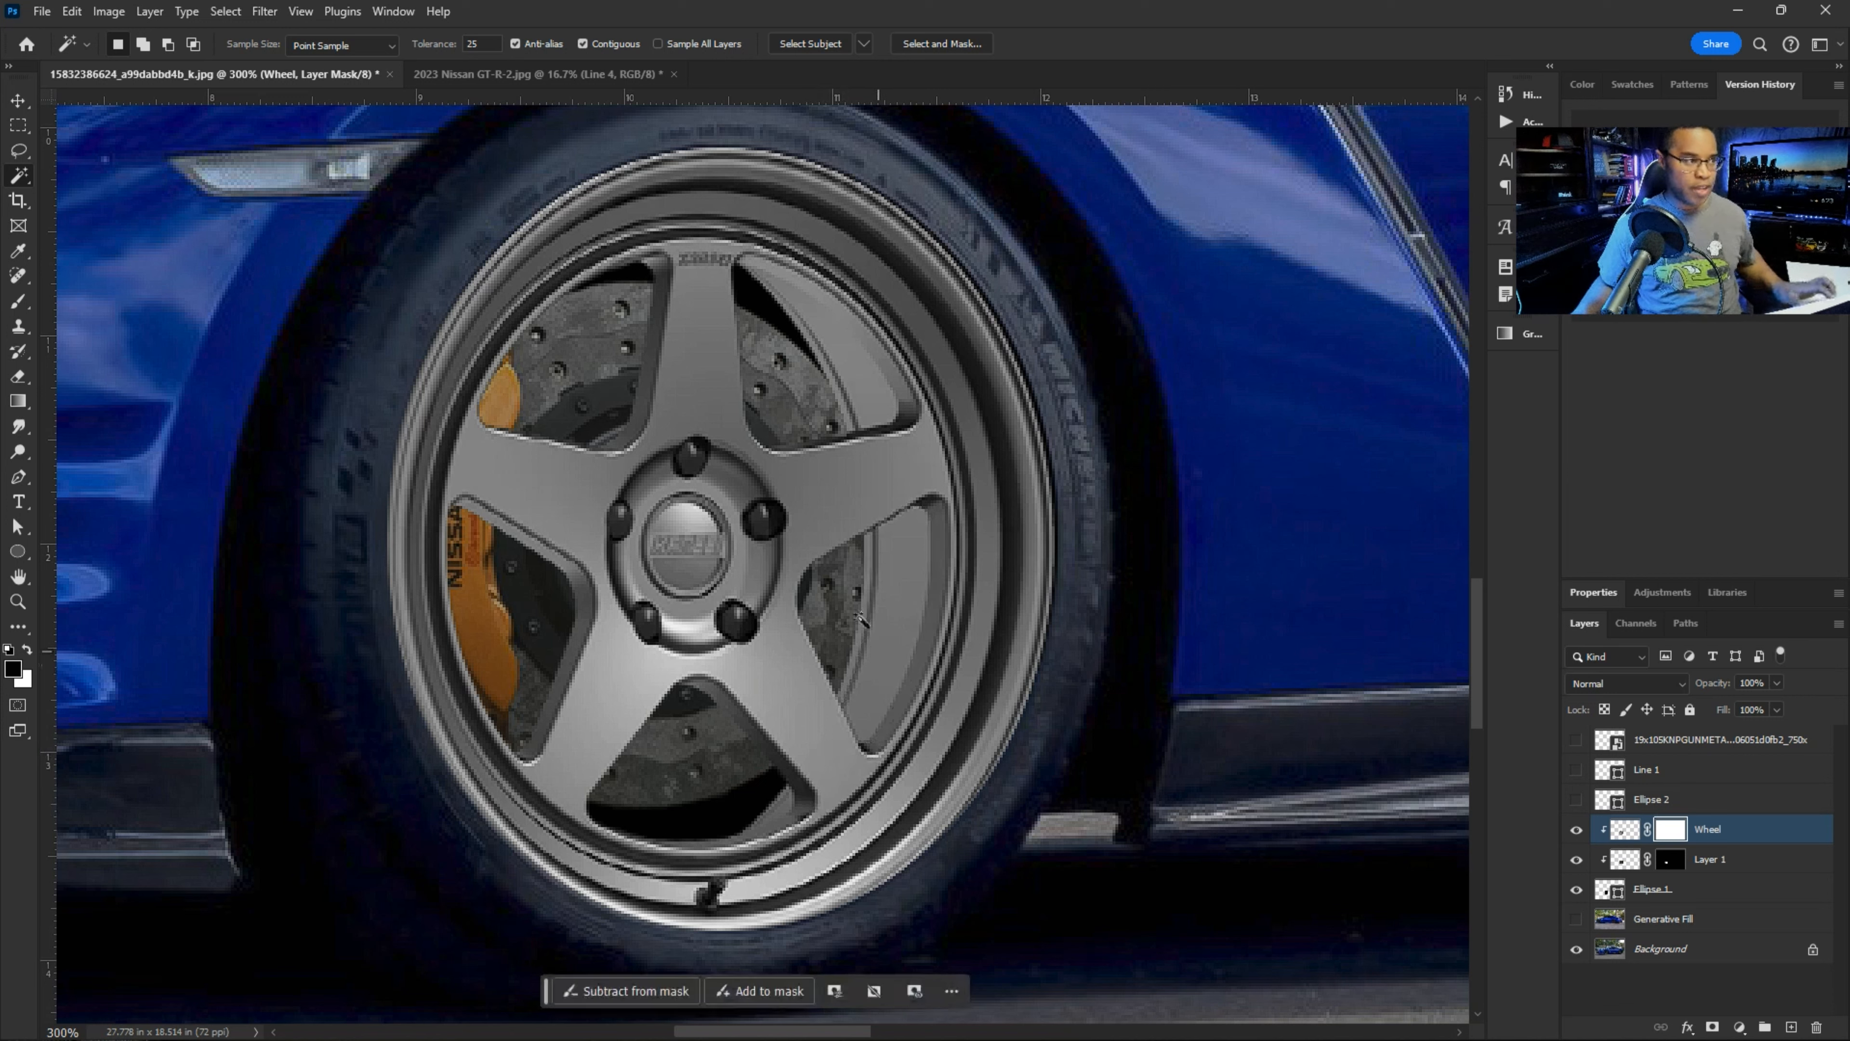
- Try selecting the gray barrel section between the two right-hand spokes with the Magic Wand at tolerance 10, and clear the selection
{"action": "left_click", "coordinate": [494, 45]}
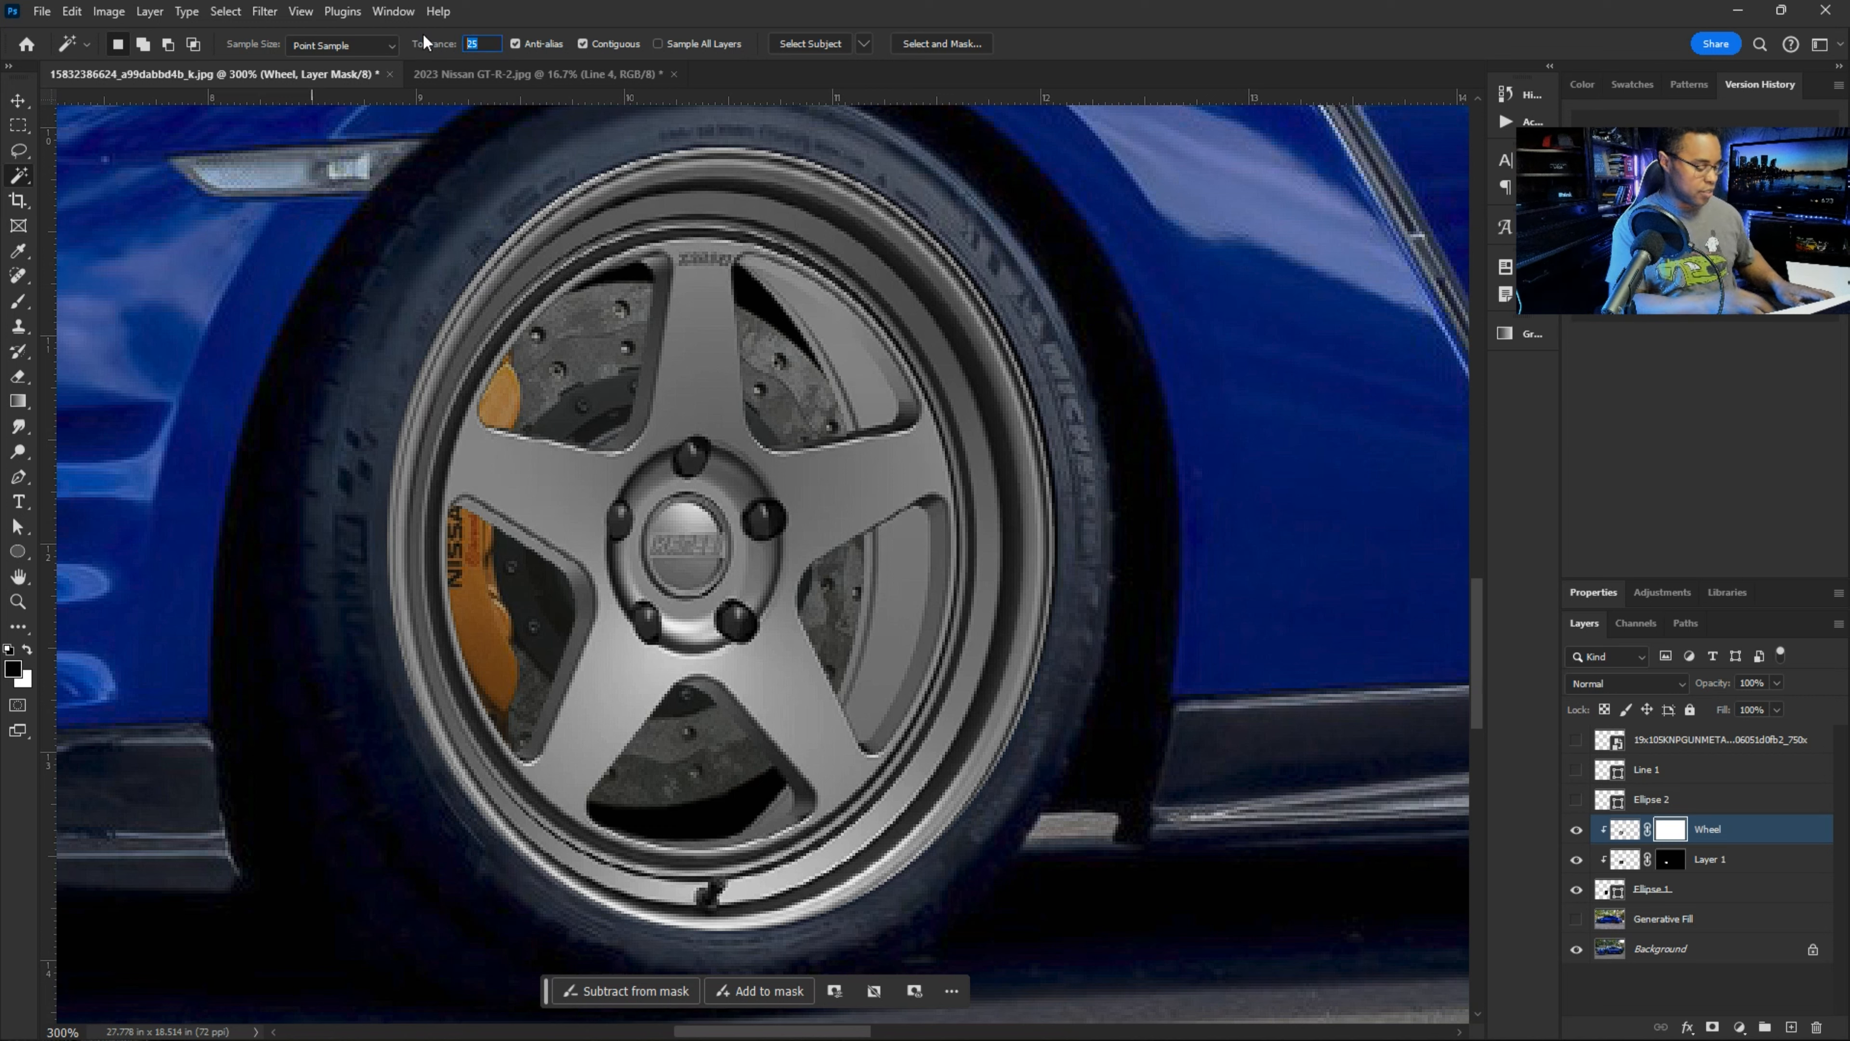
{"action": "type", "text": "10"}
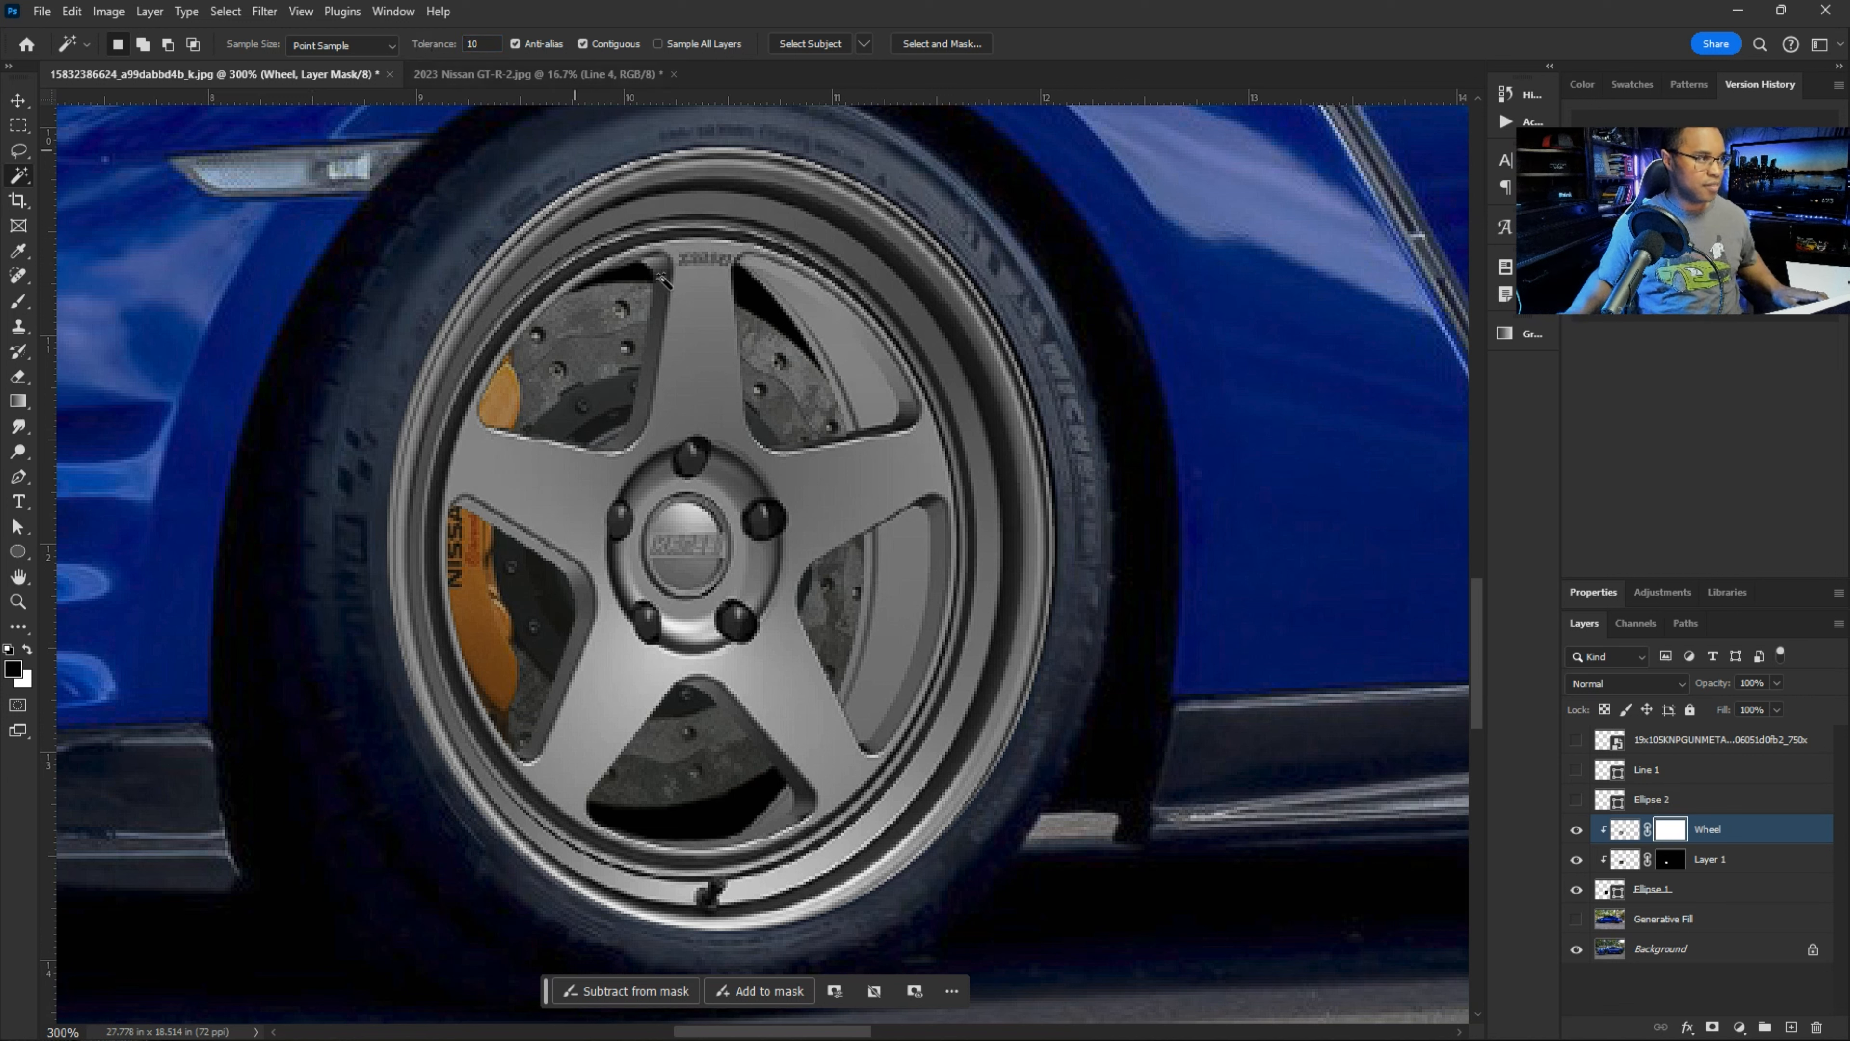
{"action": "left_click", "coordinate": [900, 623]}
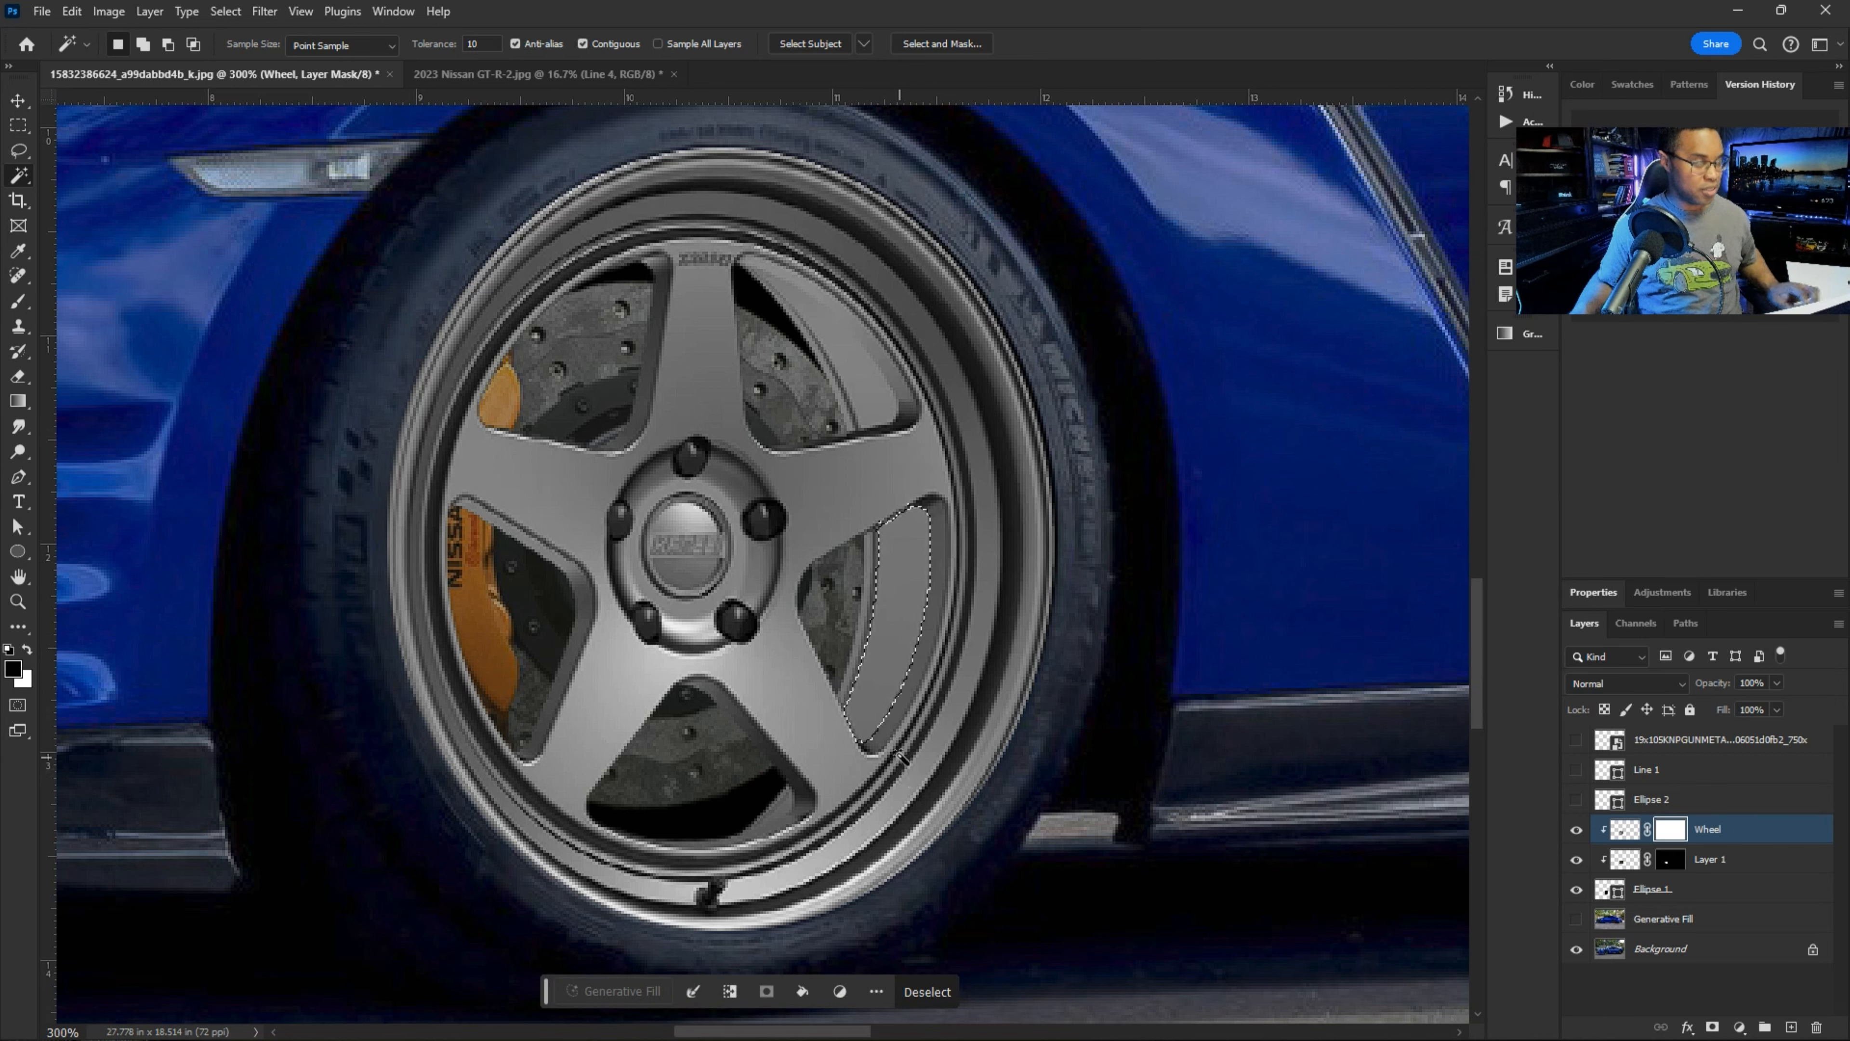
{"action": "key", "text": "ctrl+plus"}
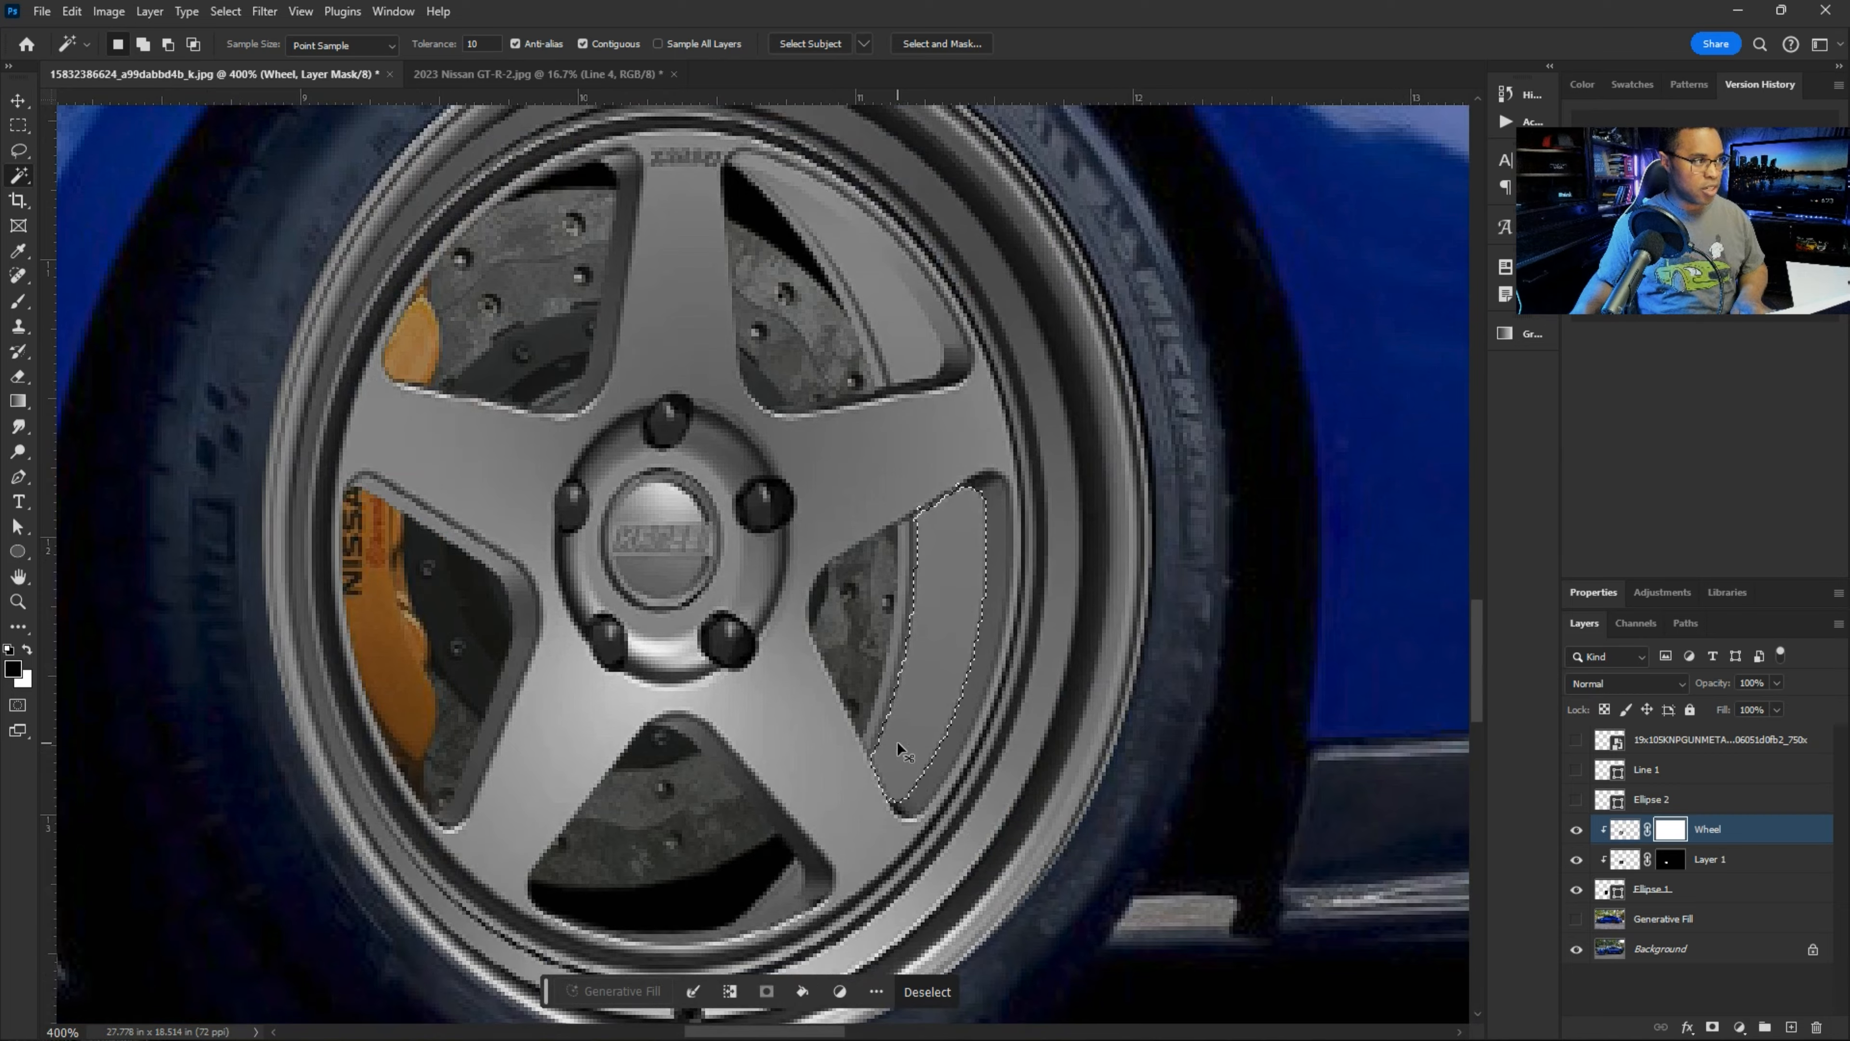
{"action": "key", "text": "ctrl+plus"}
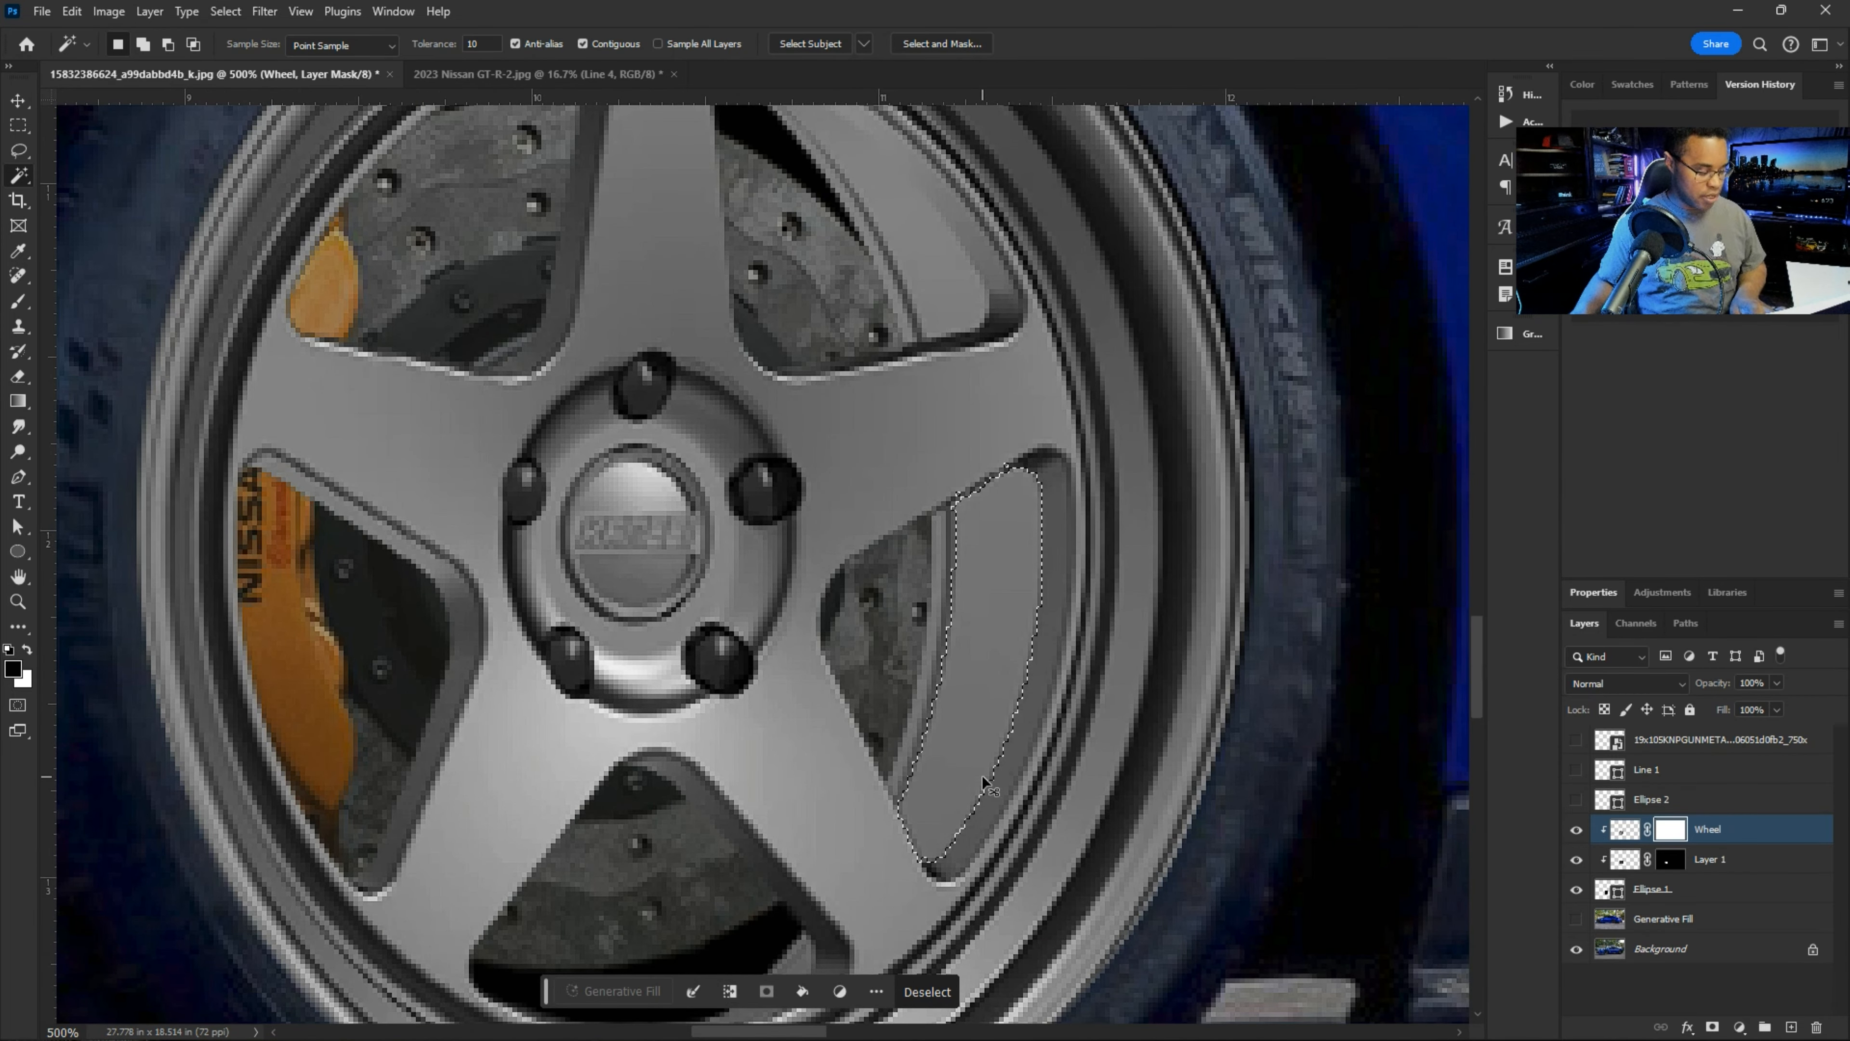
{"action": "key", "text": "ctrl+minus"}
{"action": "key", "text": "ctrl+minus"}
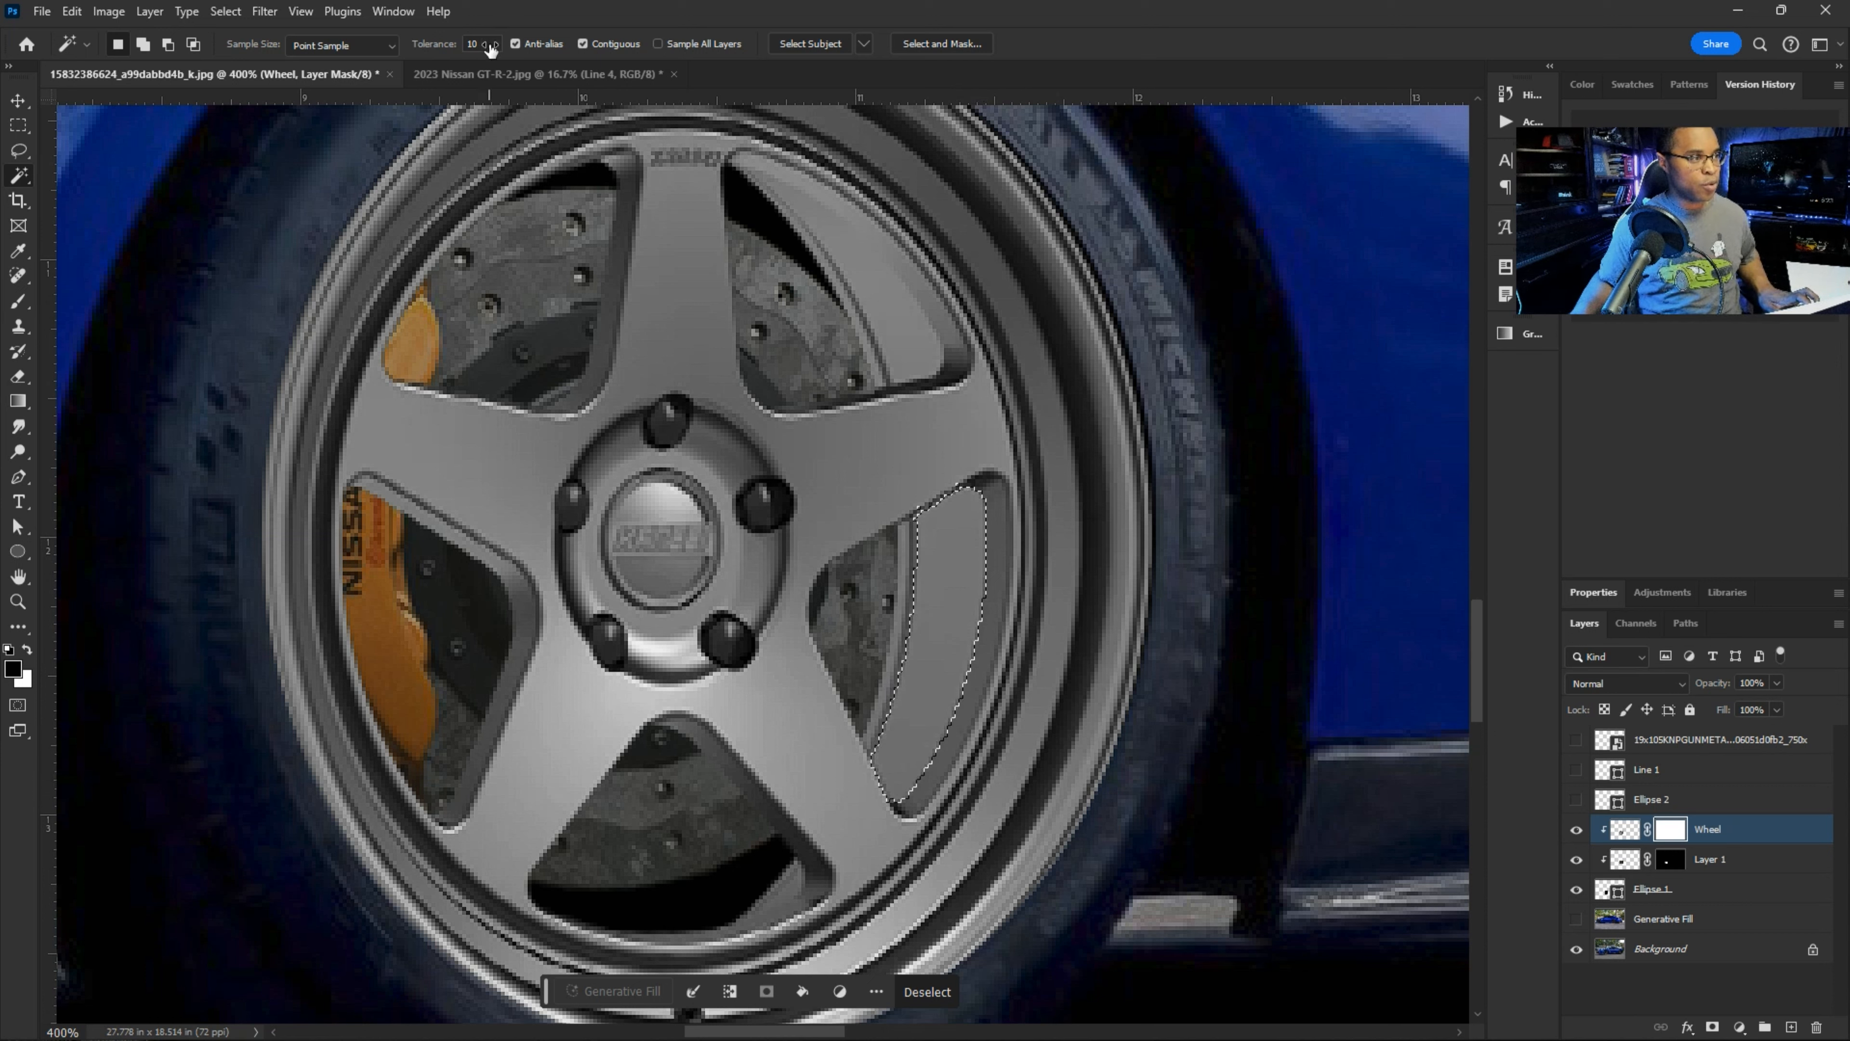
{"action": "key", "text": "ctrl+d"}
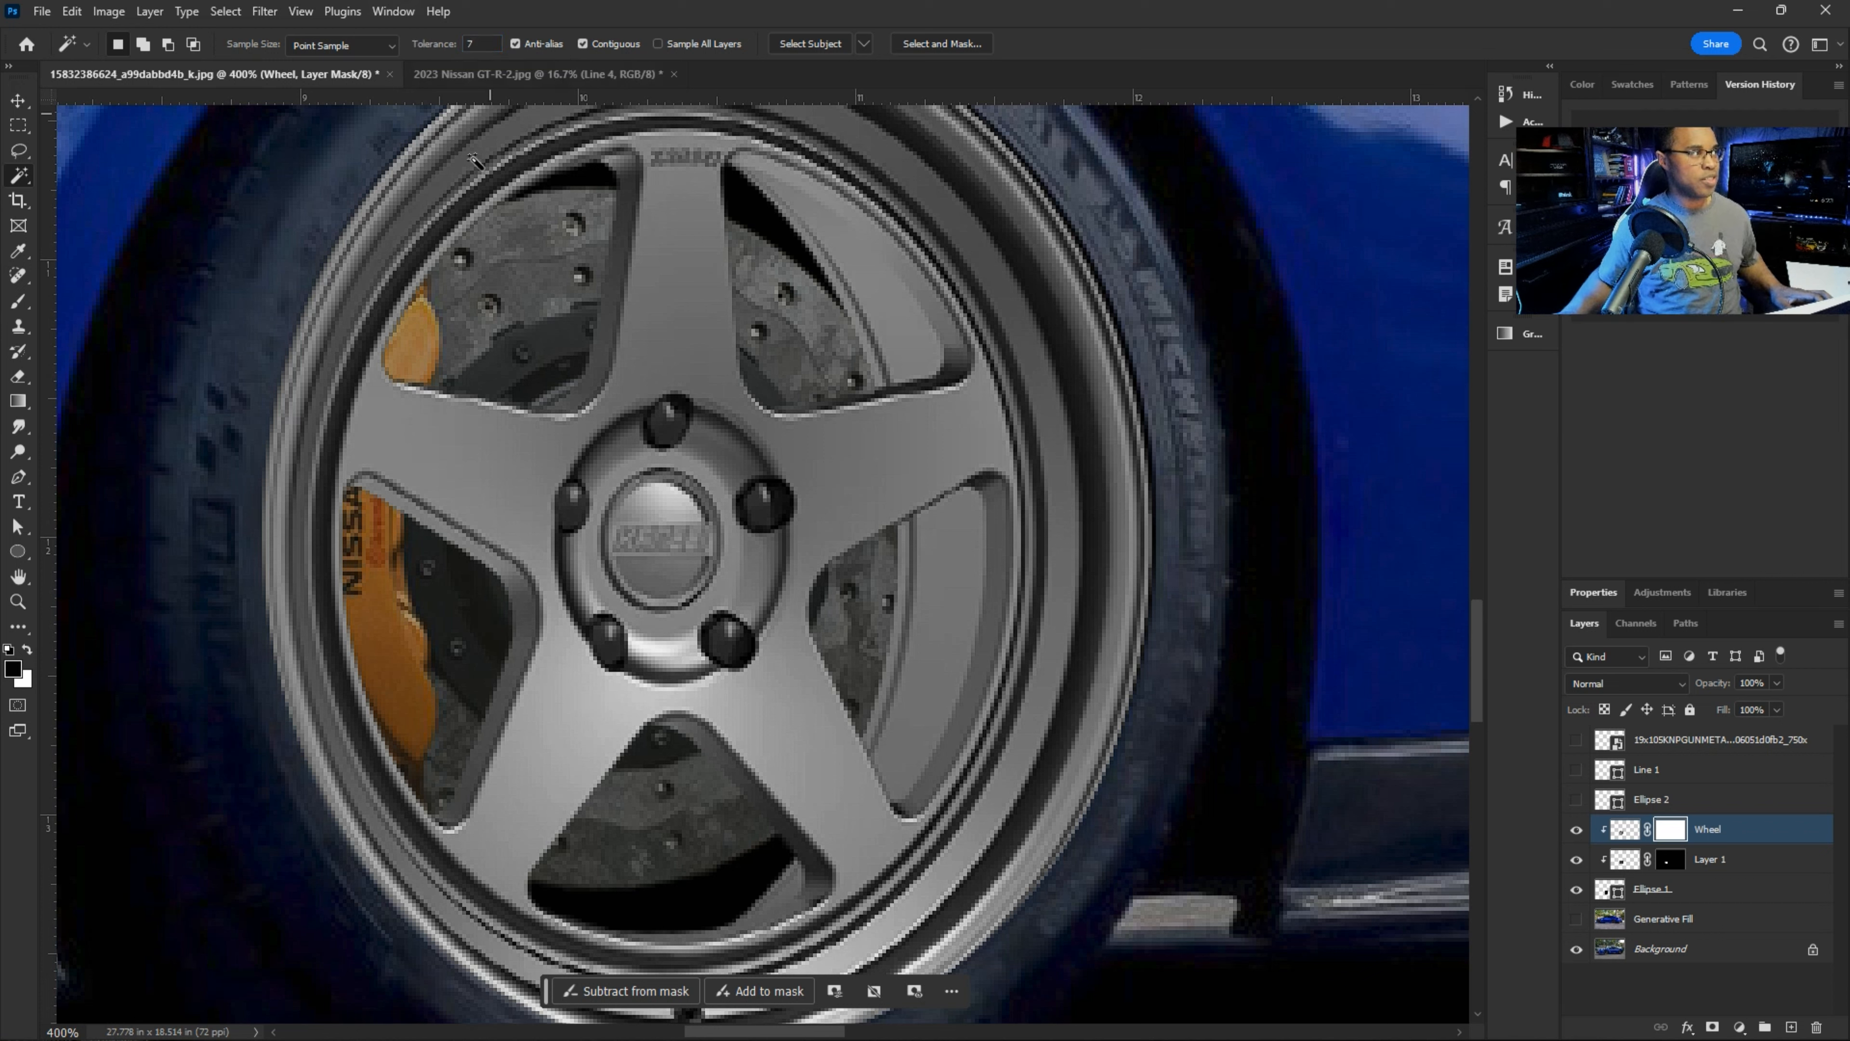
- Select the barrel and opening between the right-hand spokes with the Magic Wand at tolerance 7, and hide Layer 1
{"action": "left_click", "coordinate": [921, 543]}
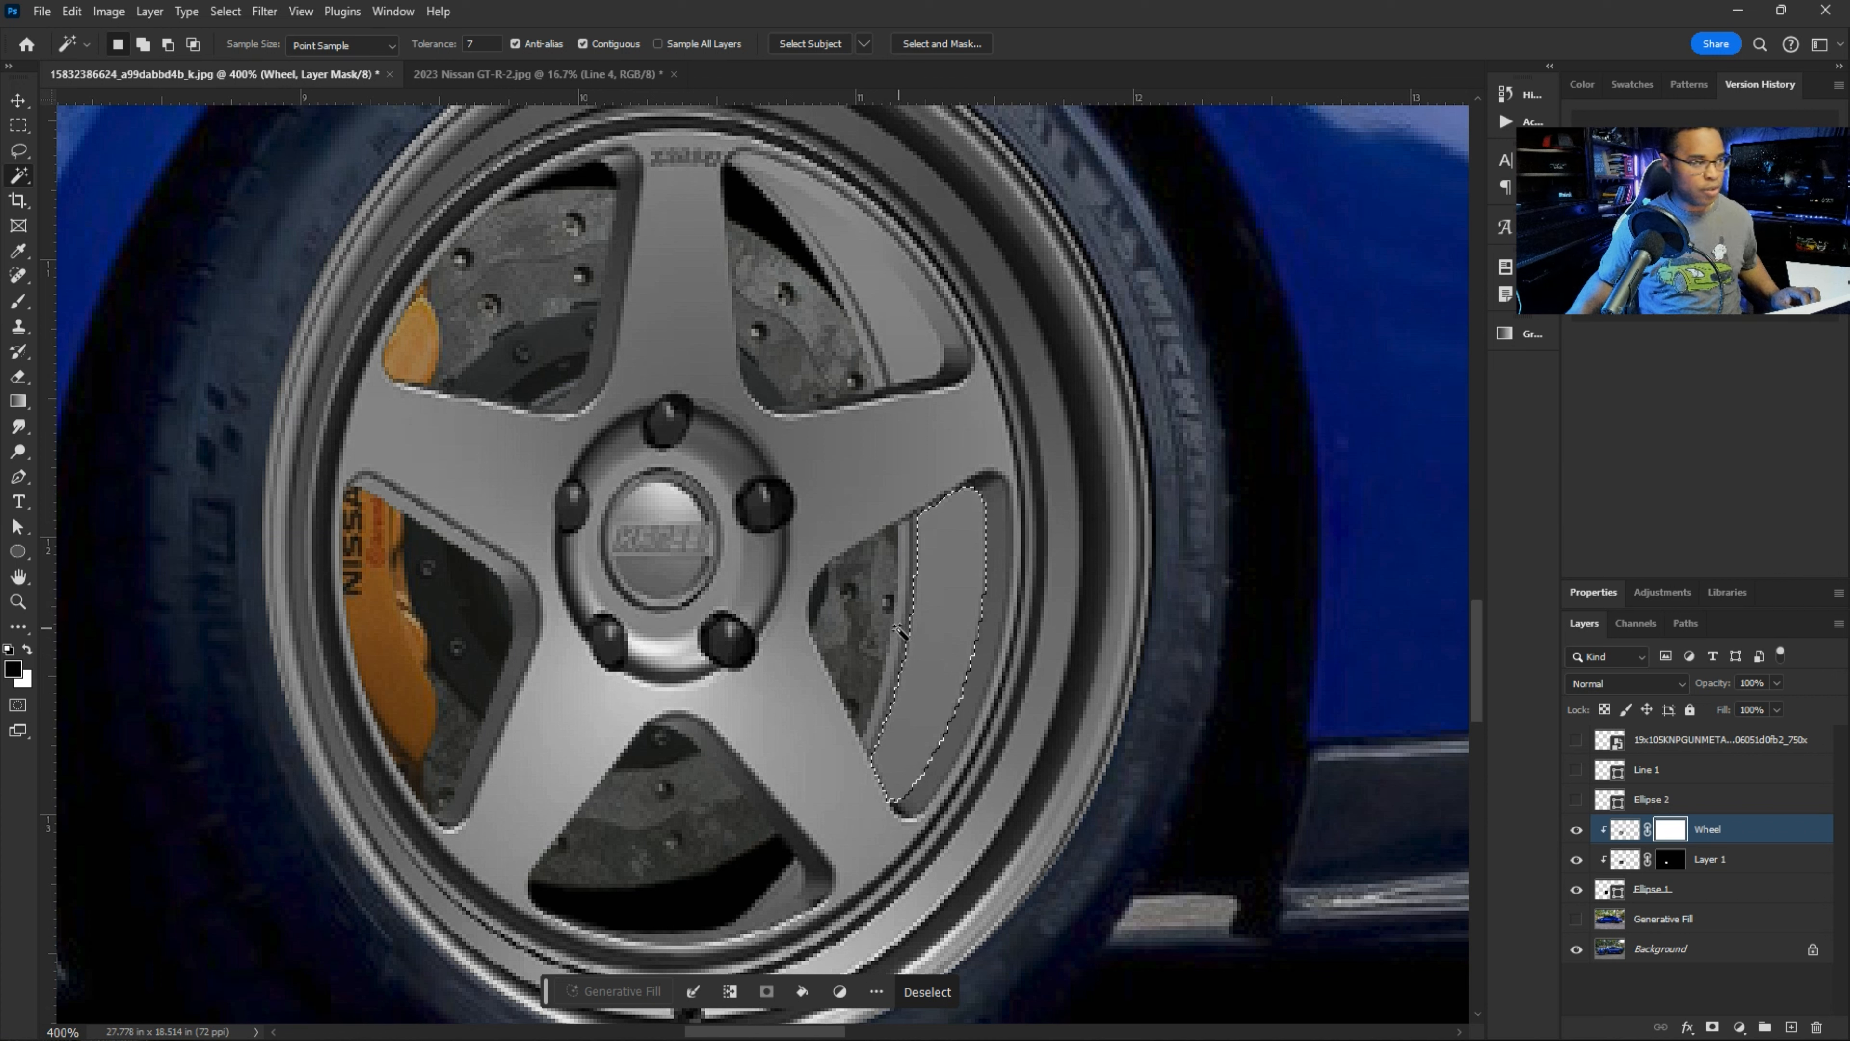
{"action": "key", "text": "shift"}
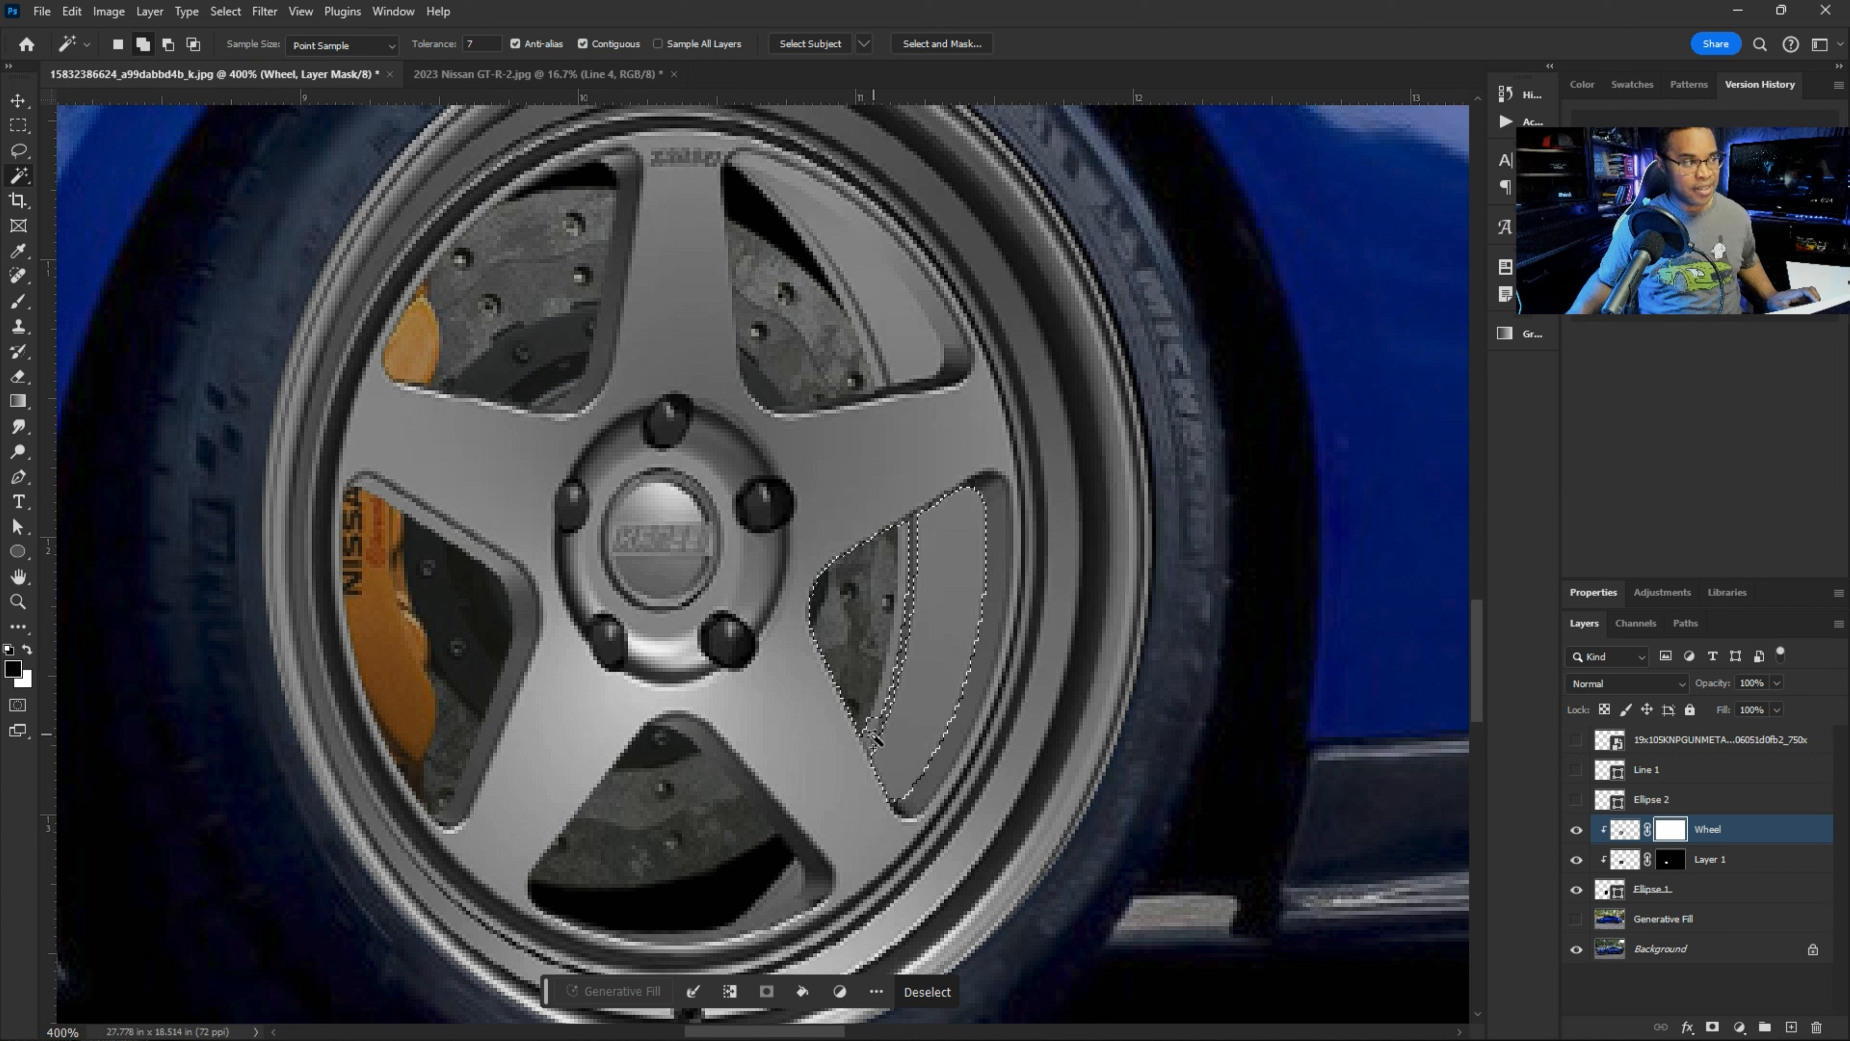
{"action": "left_click", "coordinate": [1576, 859]}
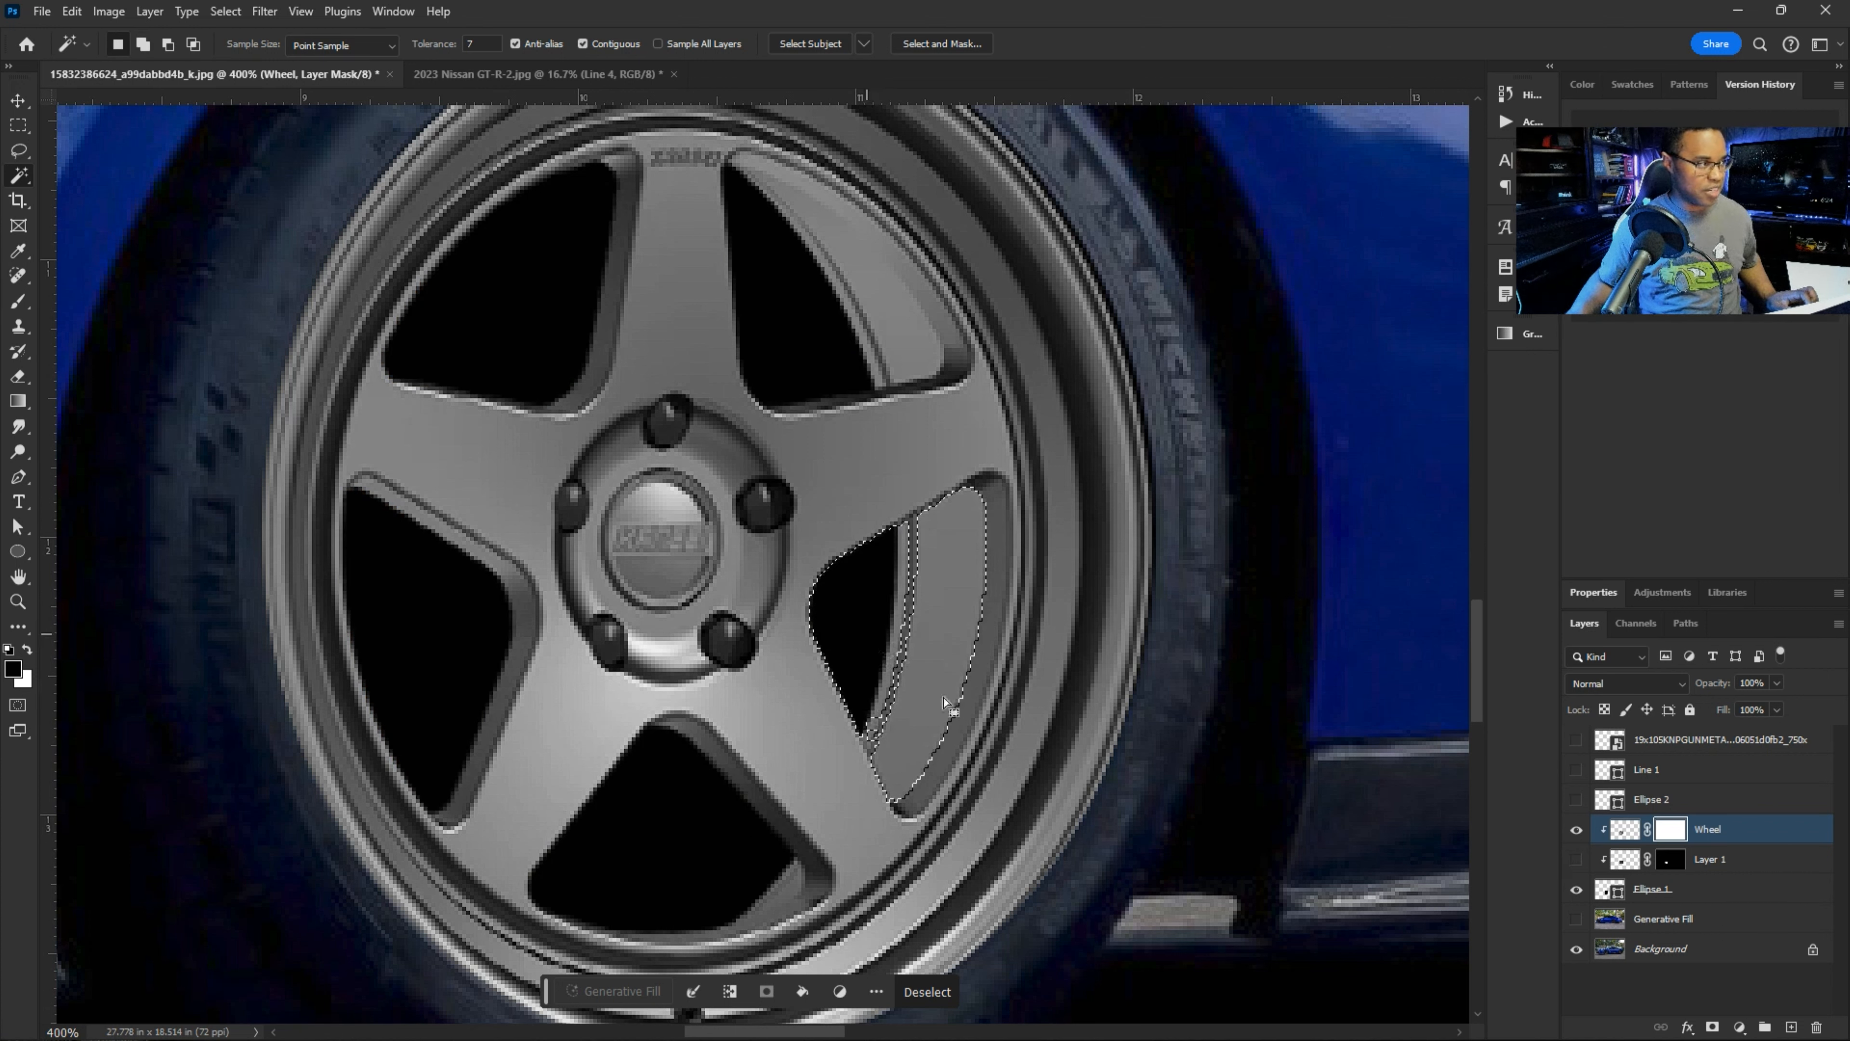
- Add the upper-right and bottom spoke openings, including their gray barrel areas, to the Magic Wand selection
{"action": "left_click", "coordinate": [796, 355], "text": "shift"}
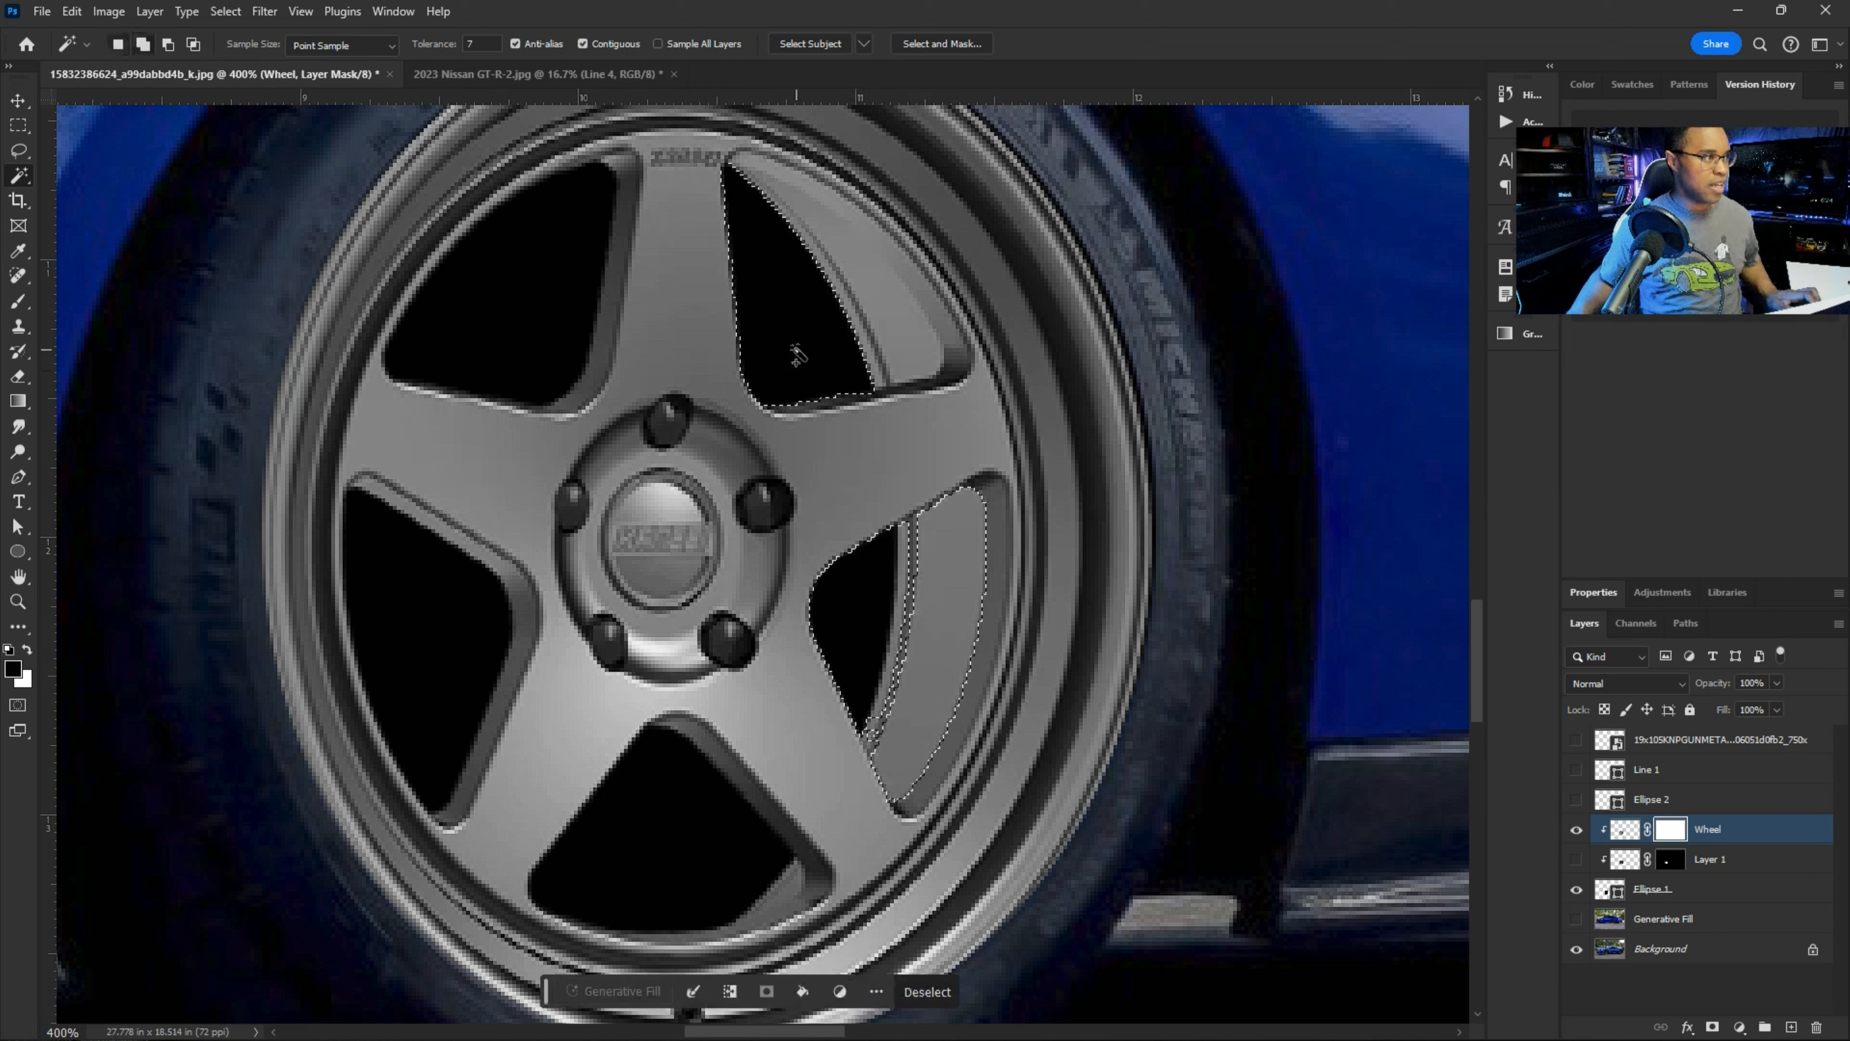
{"action": "left_click", "coordinate": [883, 324], "text": "shift"}
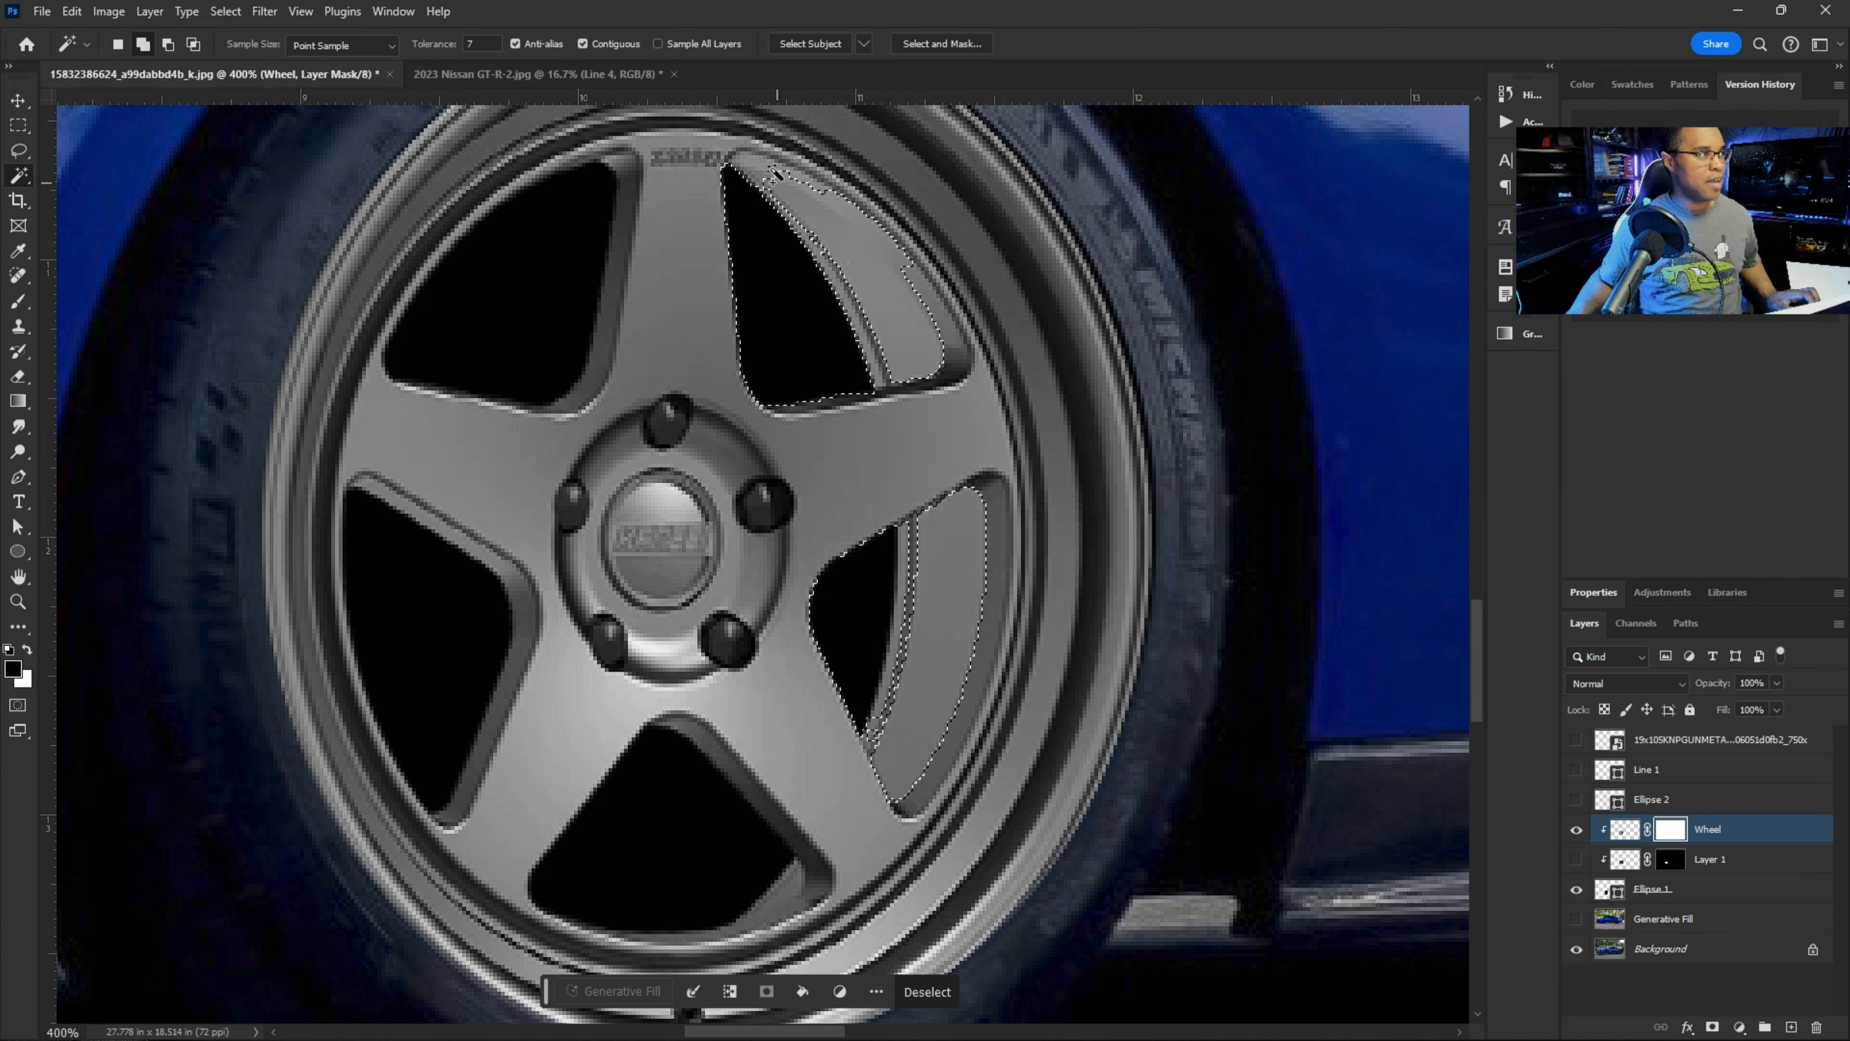
{"action": "left_click", "coordinate": [930, 314], "text": "shift"}
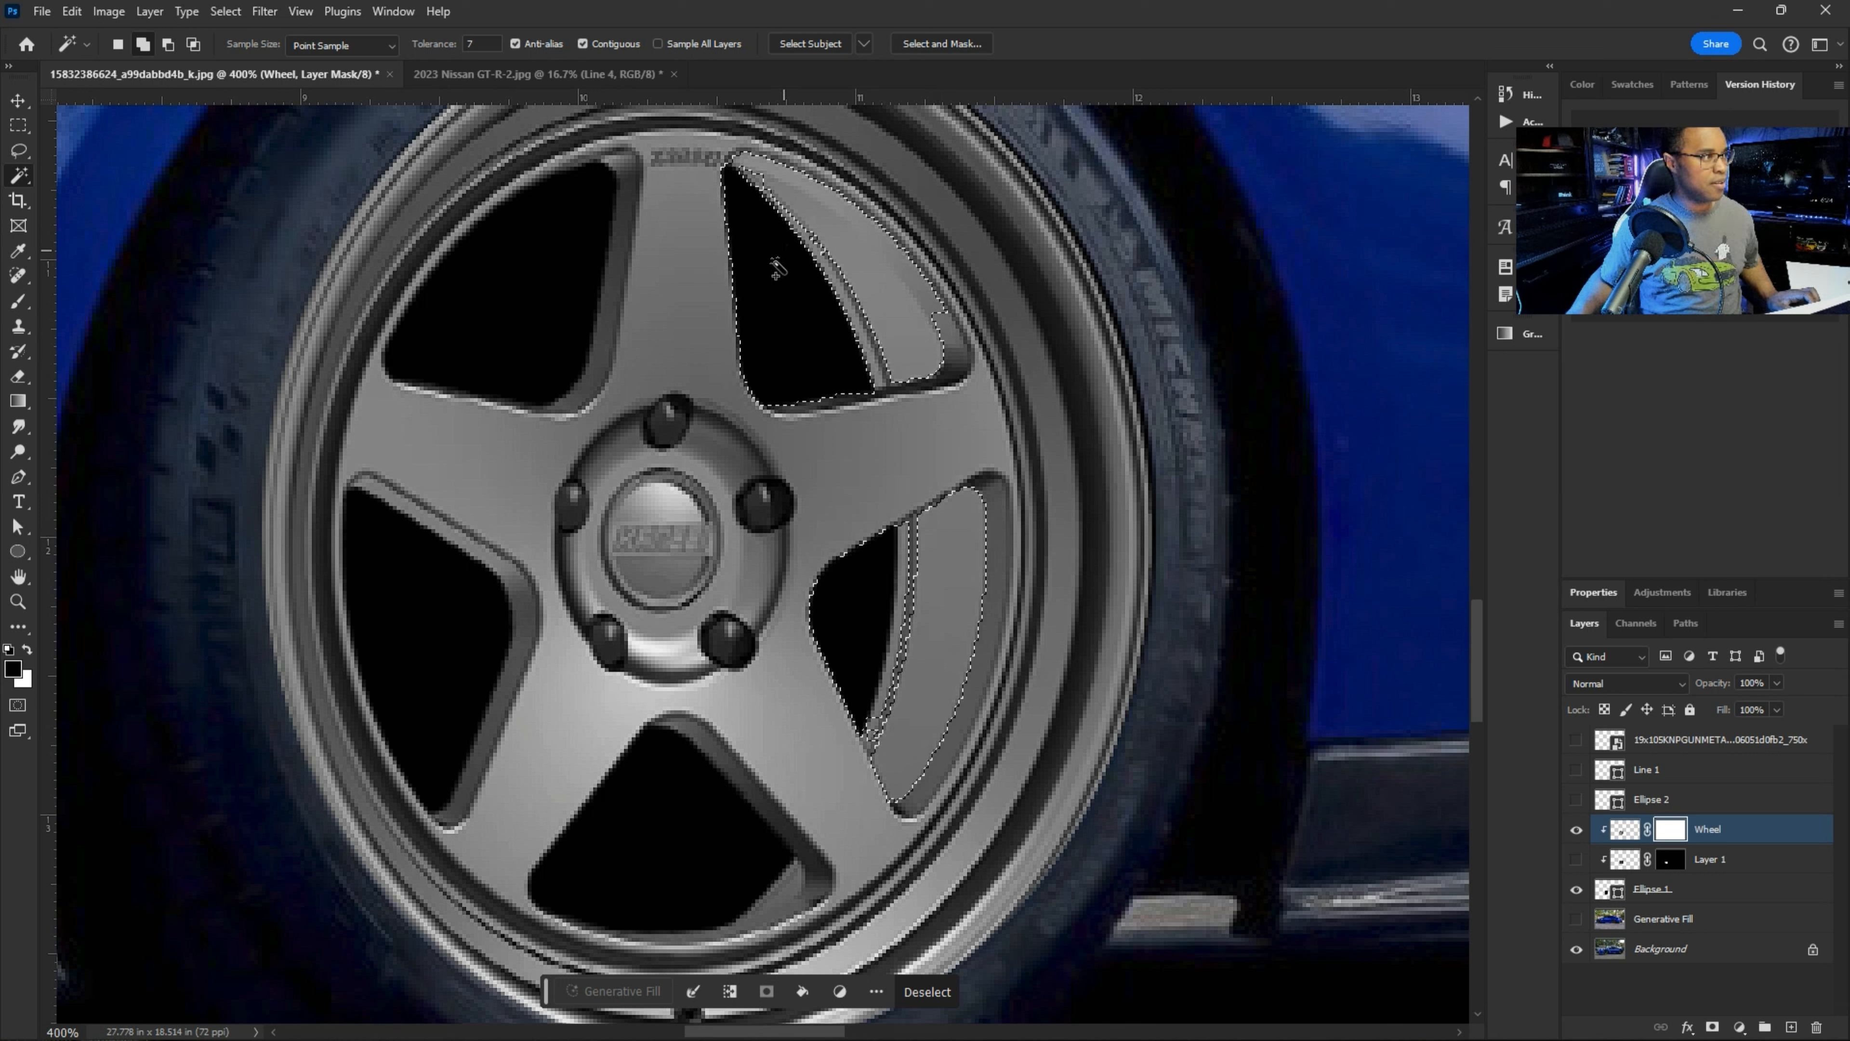
{"action": "left_click", "coordinate": [728, 162], "text": "shift"}
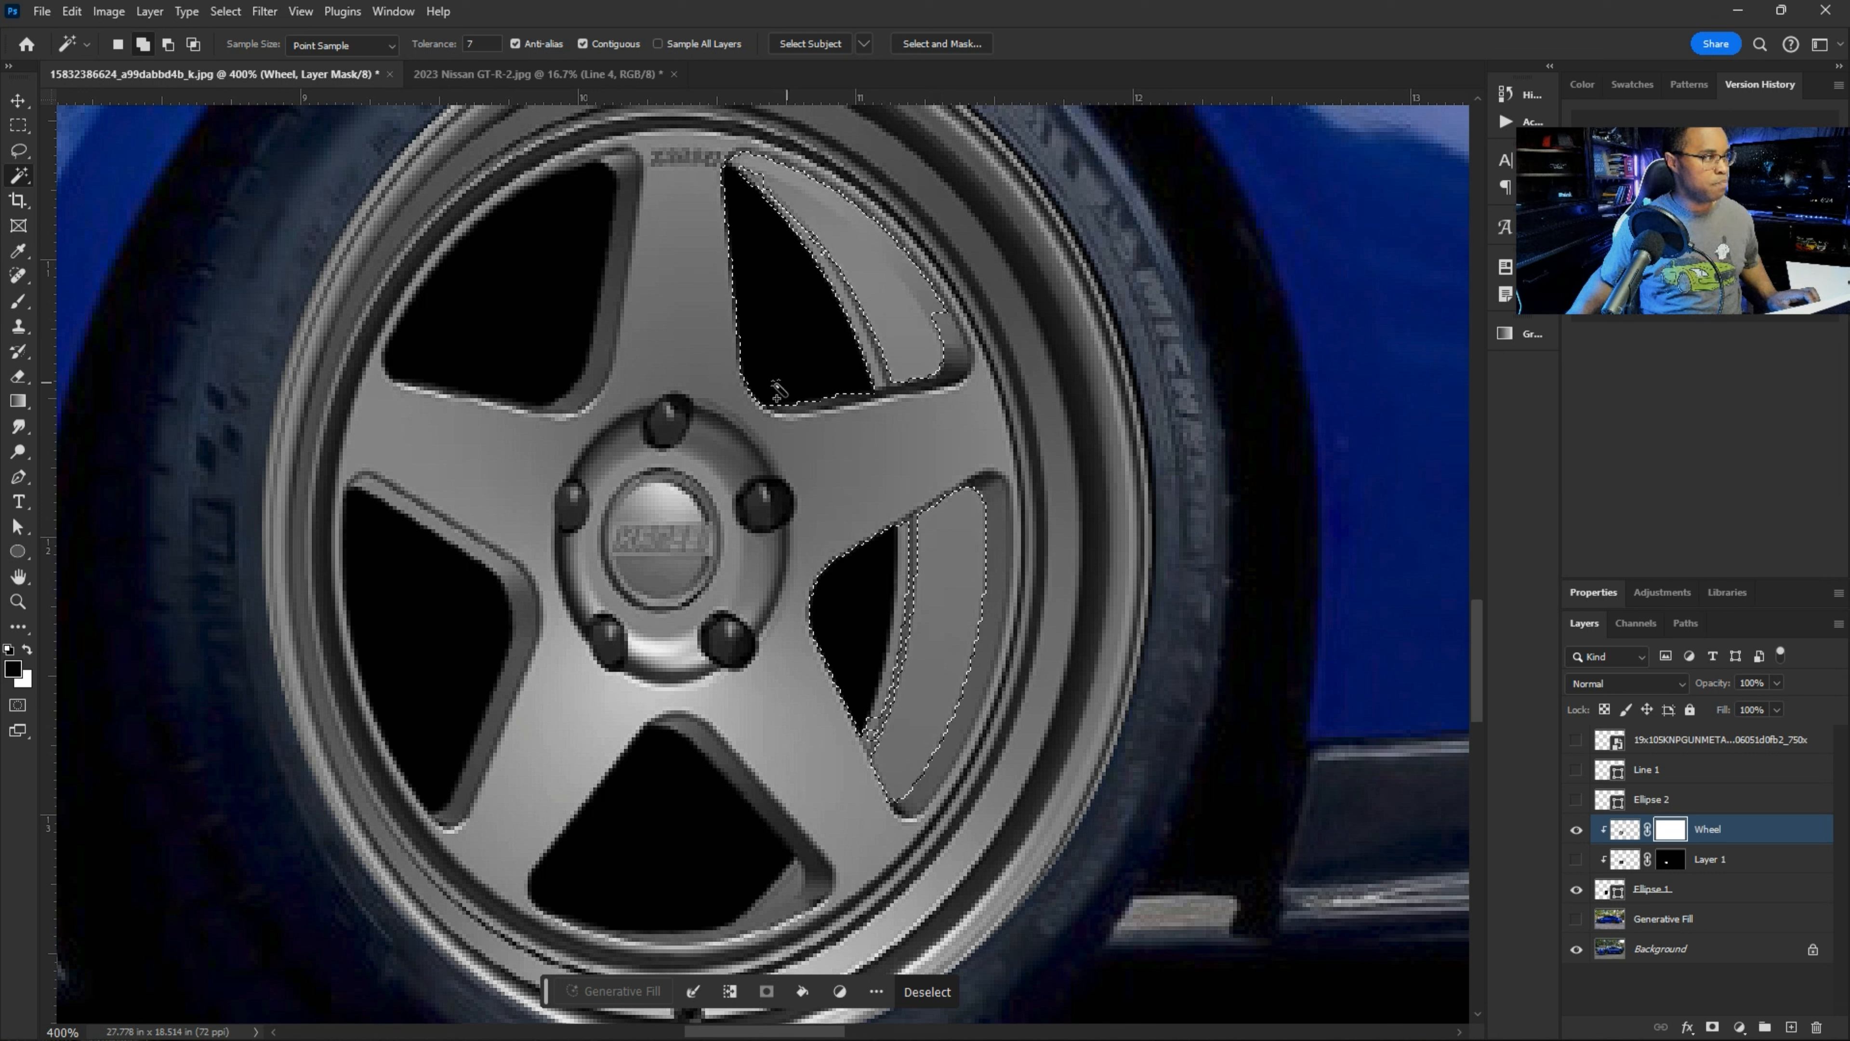
{"action": "left_click", "coordinate": [783, 880], "text": "shift"}
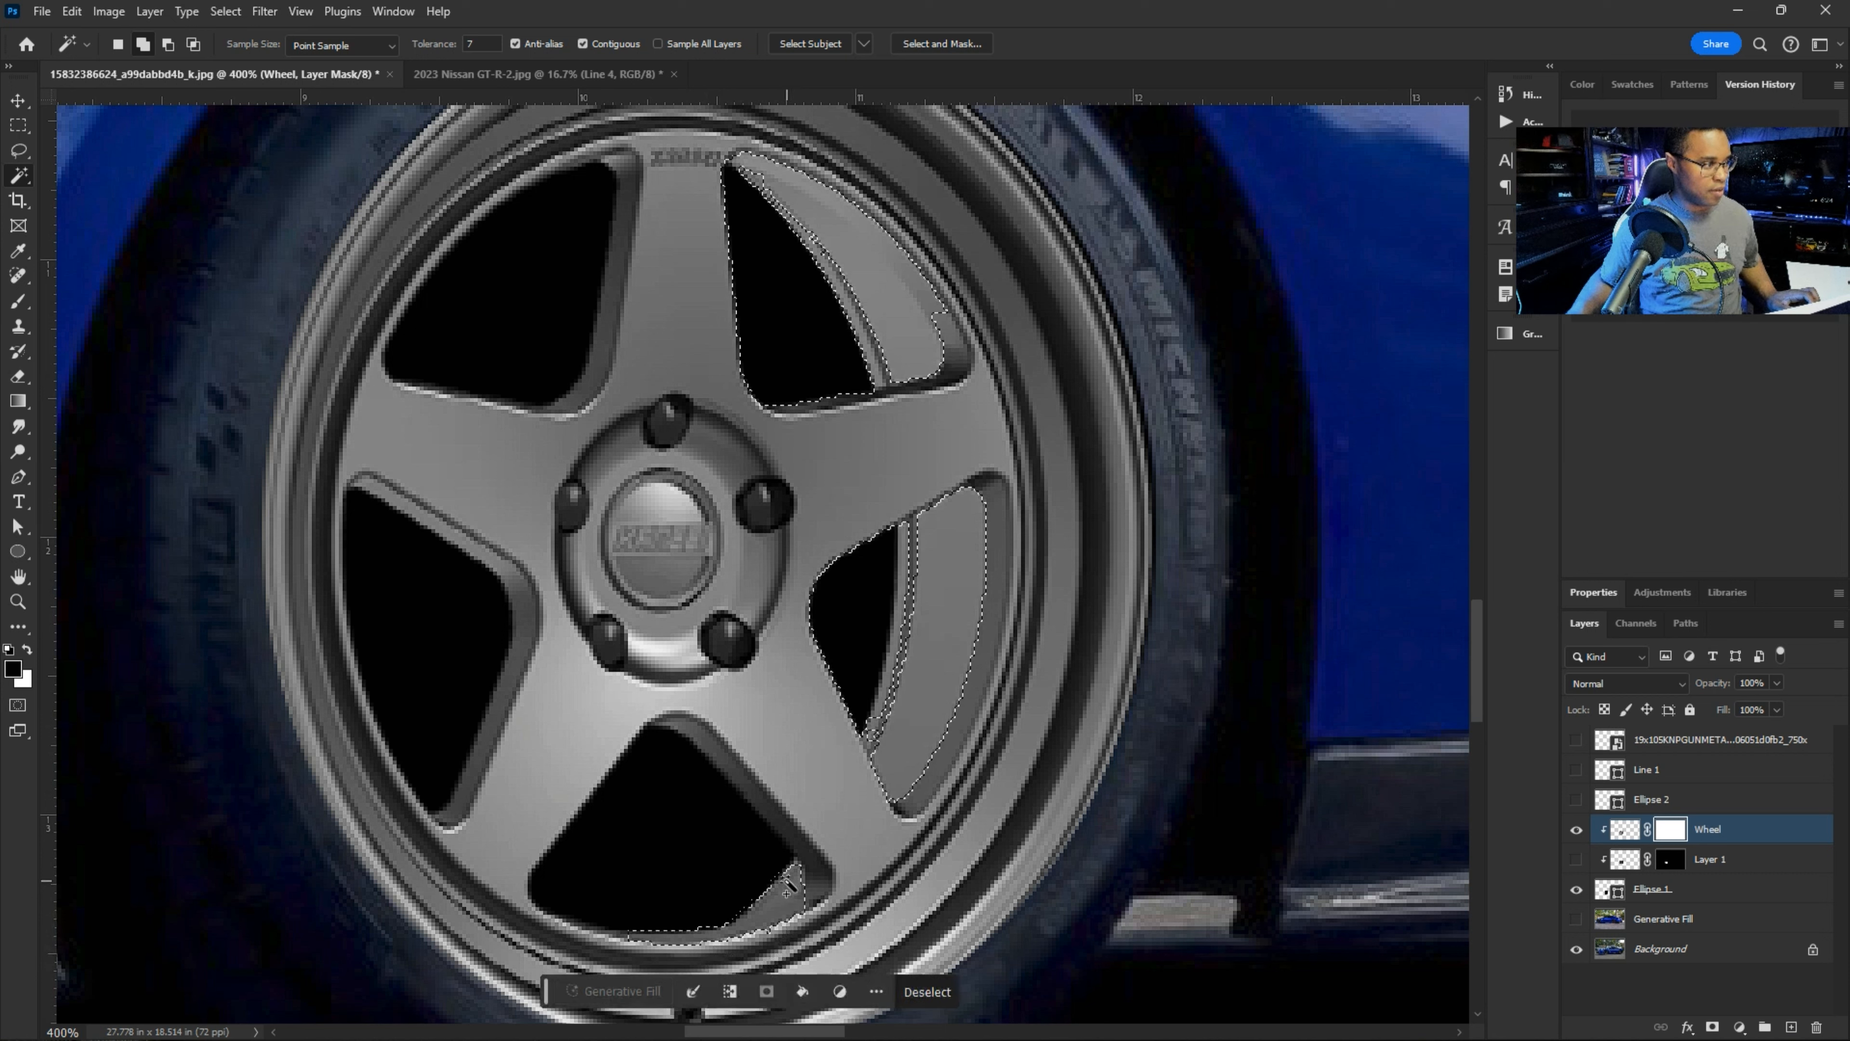
{"action": "left_click", "coordinate": [678, 904], "text": "shift"}
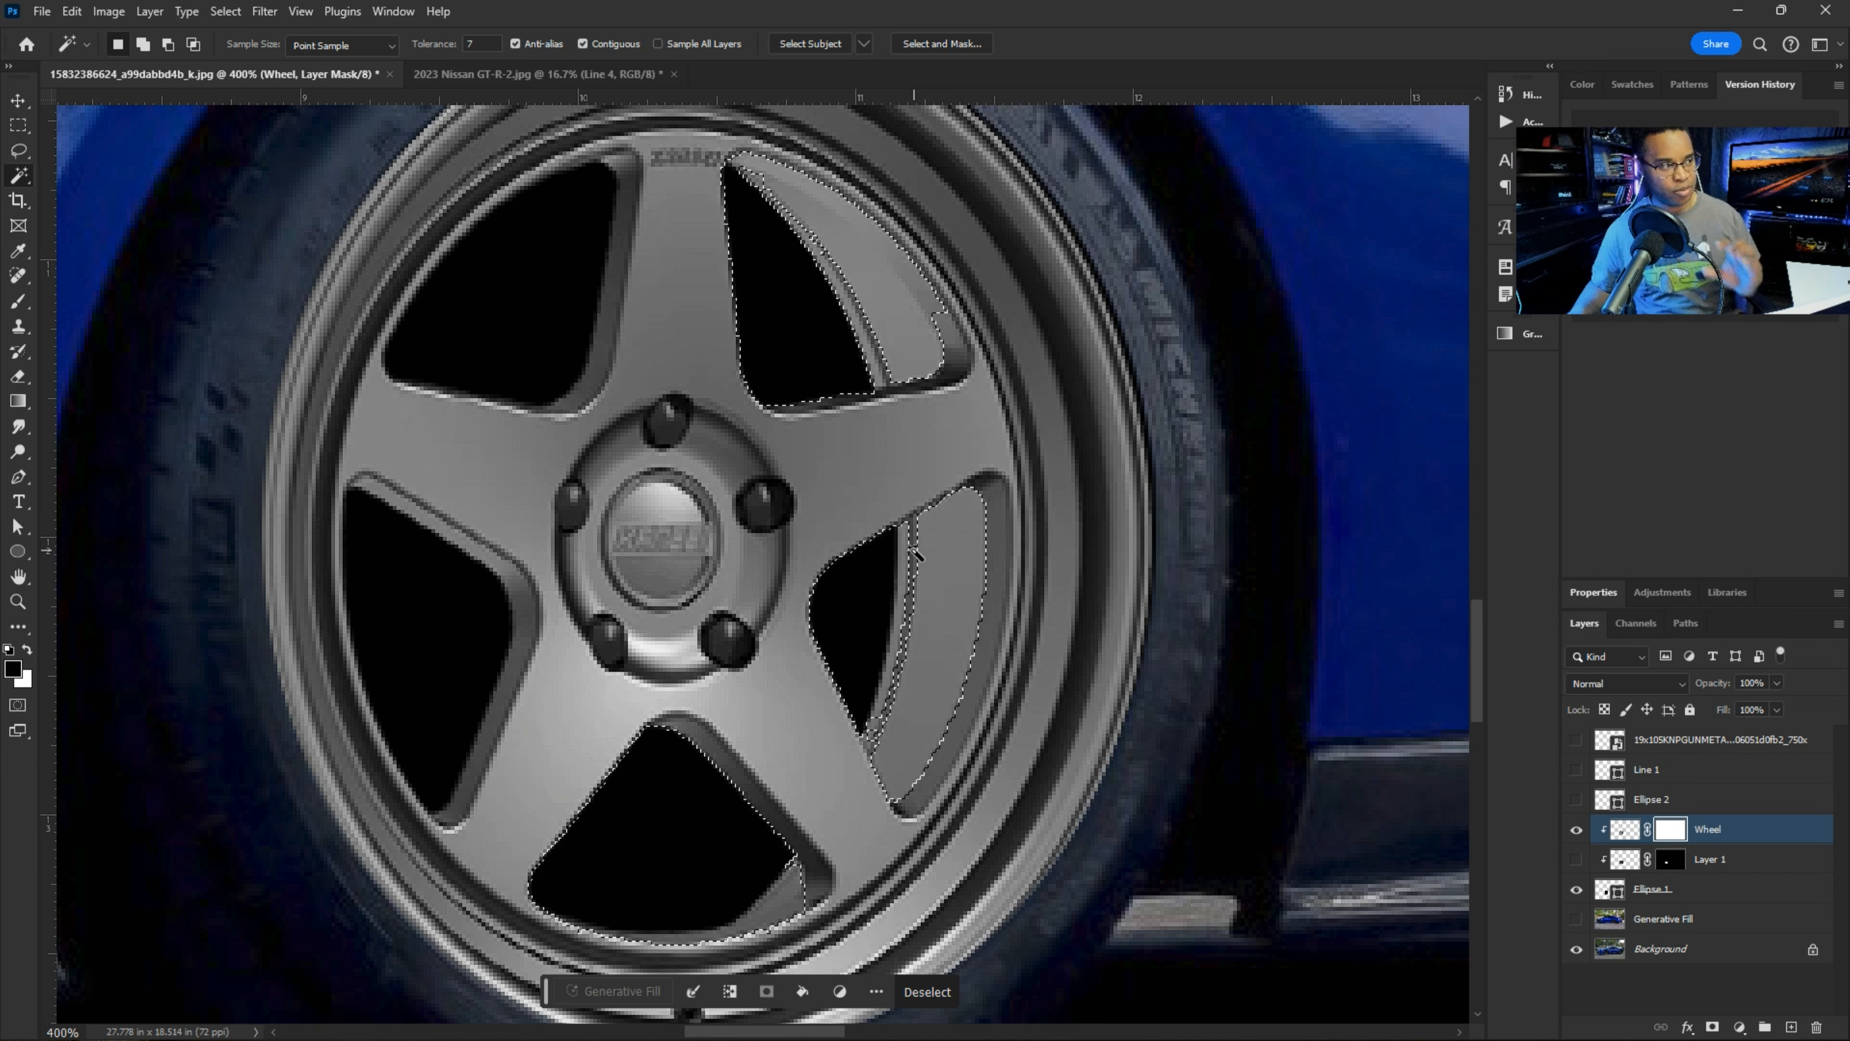
- Fill the unselected strip inside the right-hand spoke opening by adding it to the selection with the Lasso tool
{"action": "key", "text": "l"}
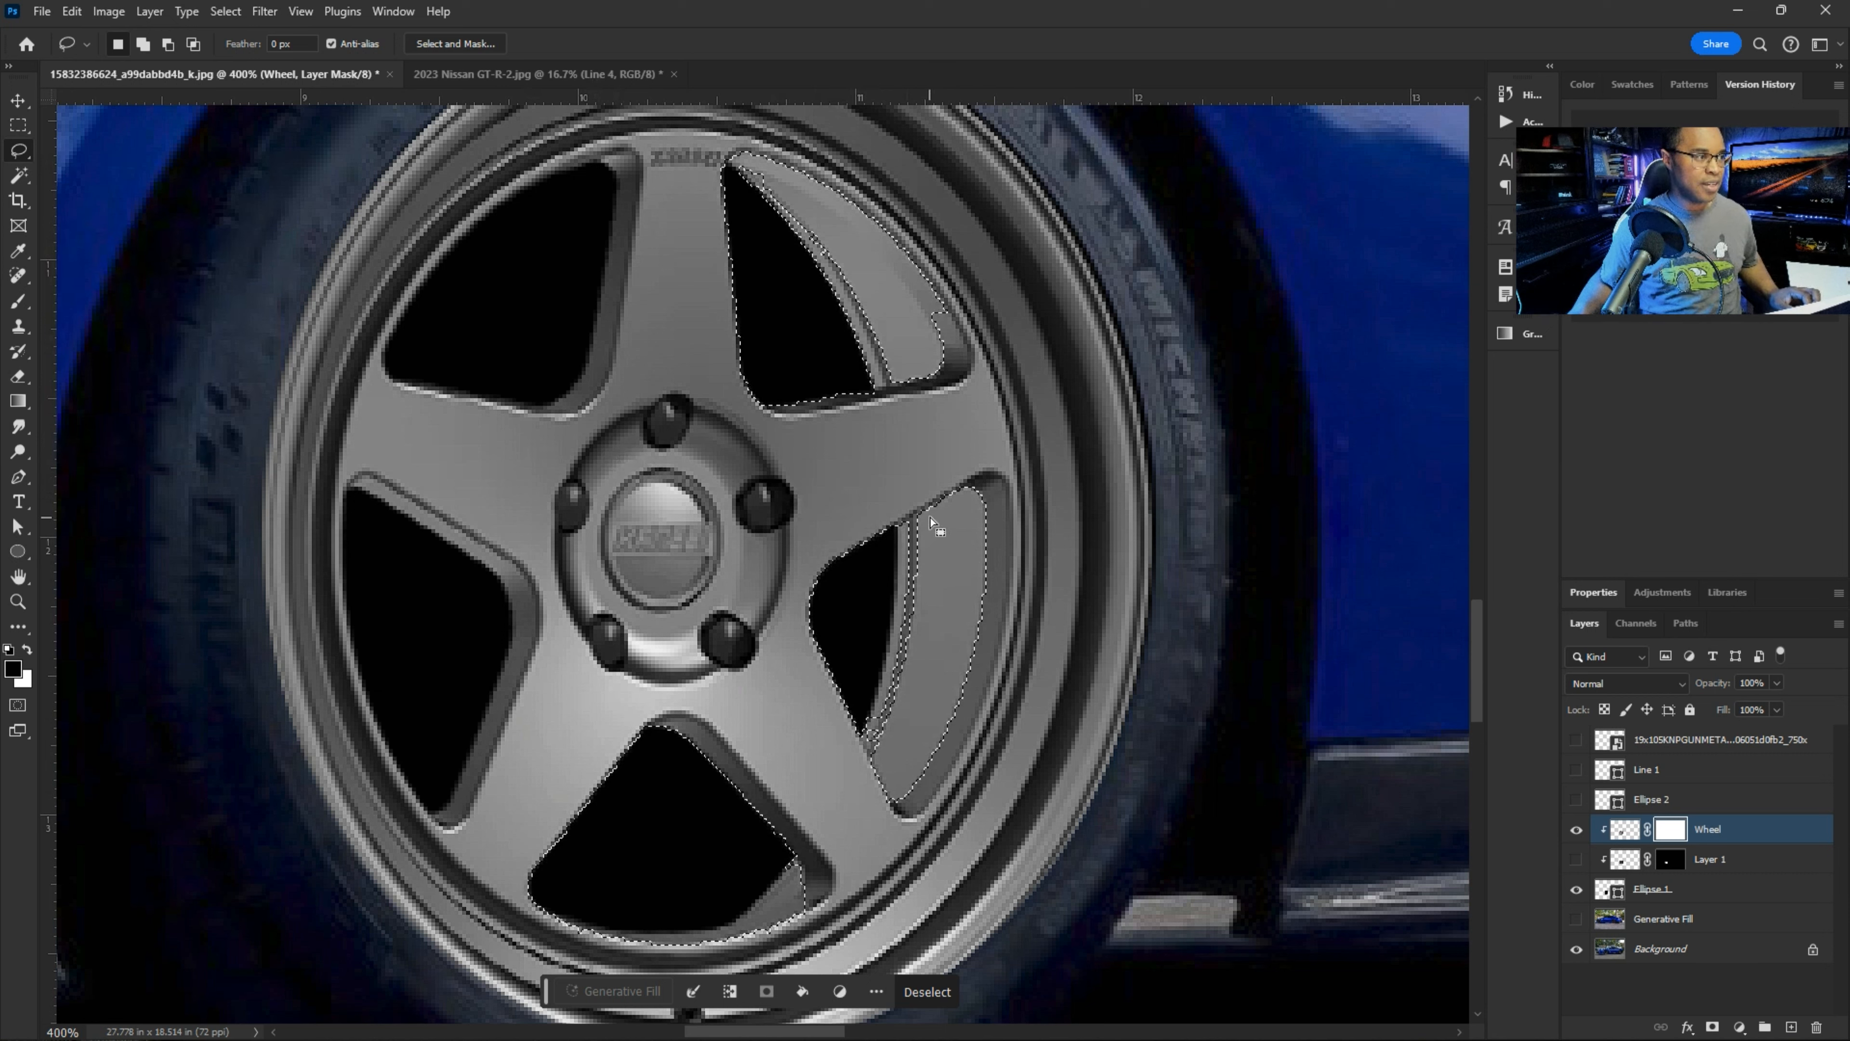
{"action": "key", "text": "shift"}
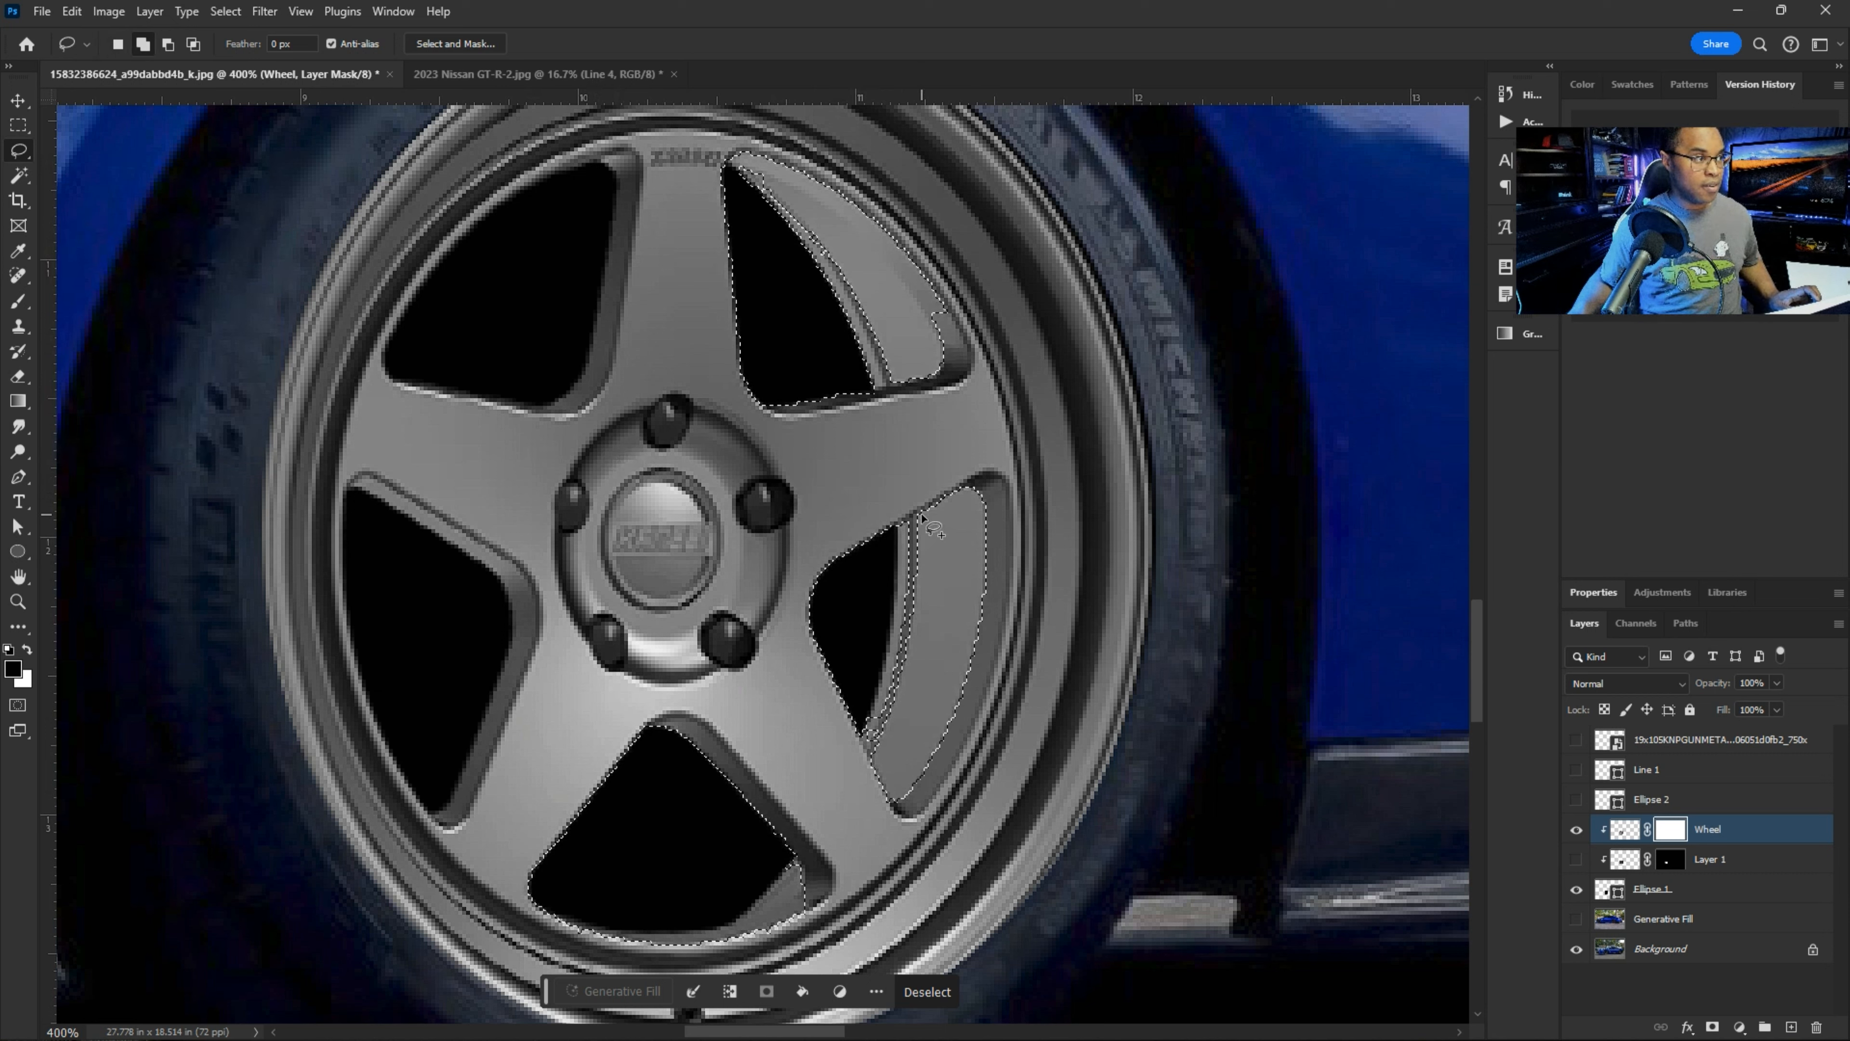
{"action": "left_click_drag", "start_coordinate": [921, 516], "coordinate": [853, 710]}
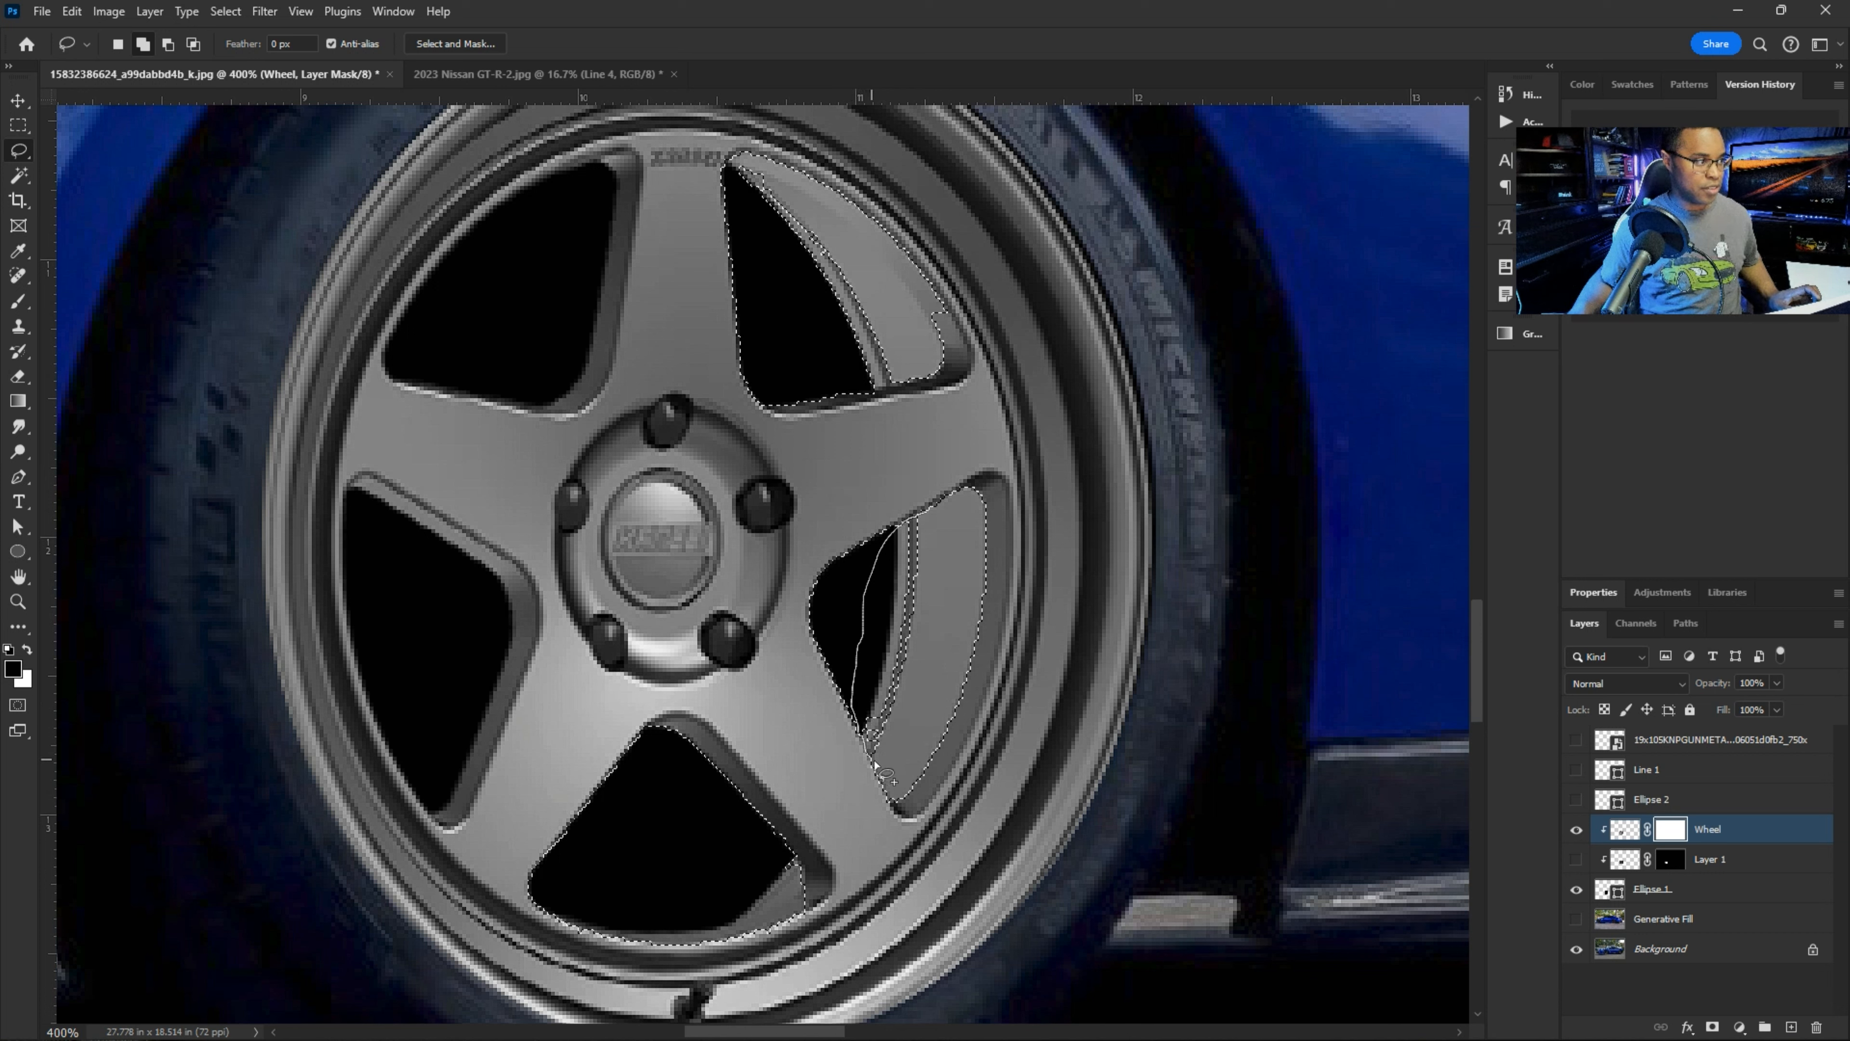
{"action": "left_click_drag", "start_coordinate": [929, 706], "coordinate": [954, 511]}
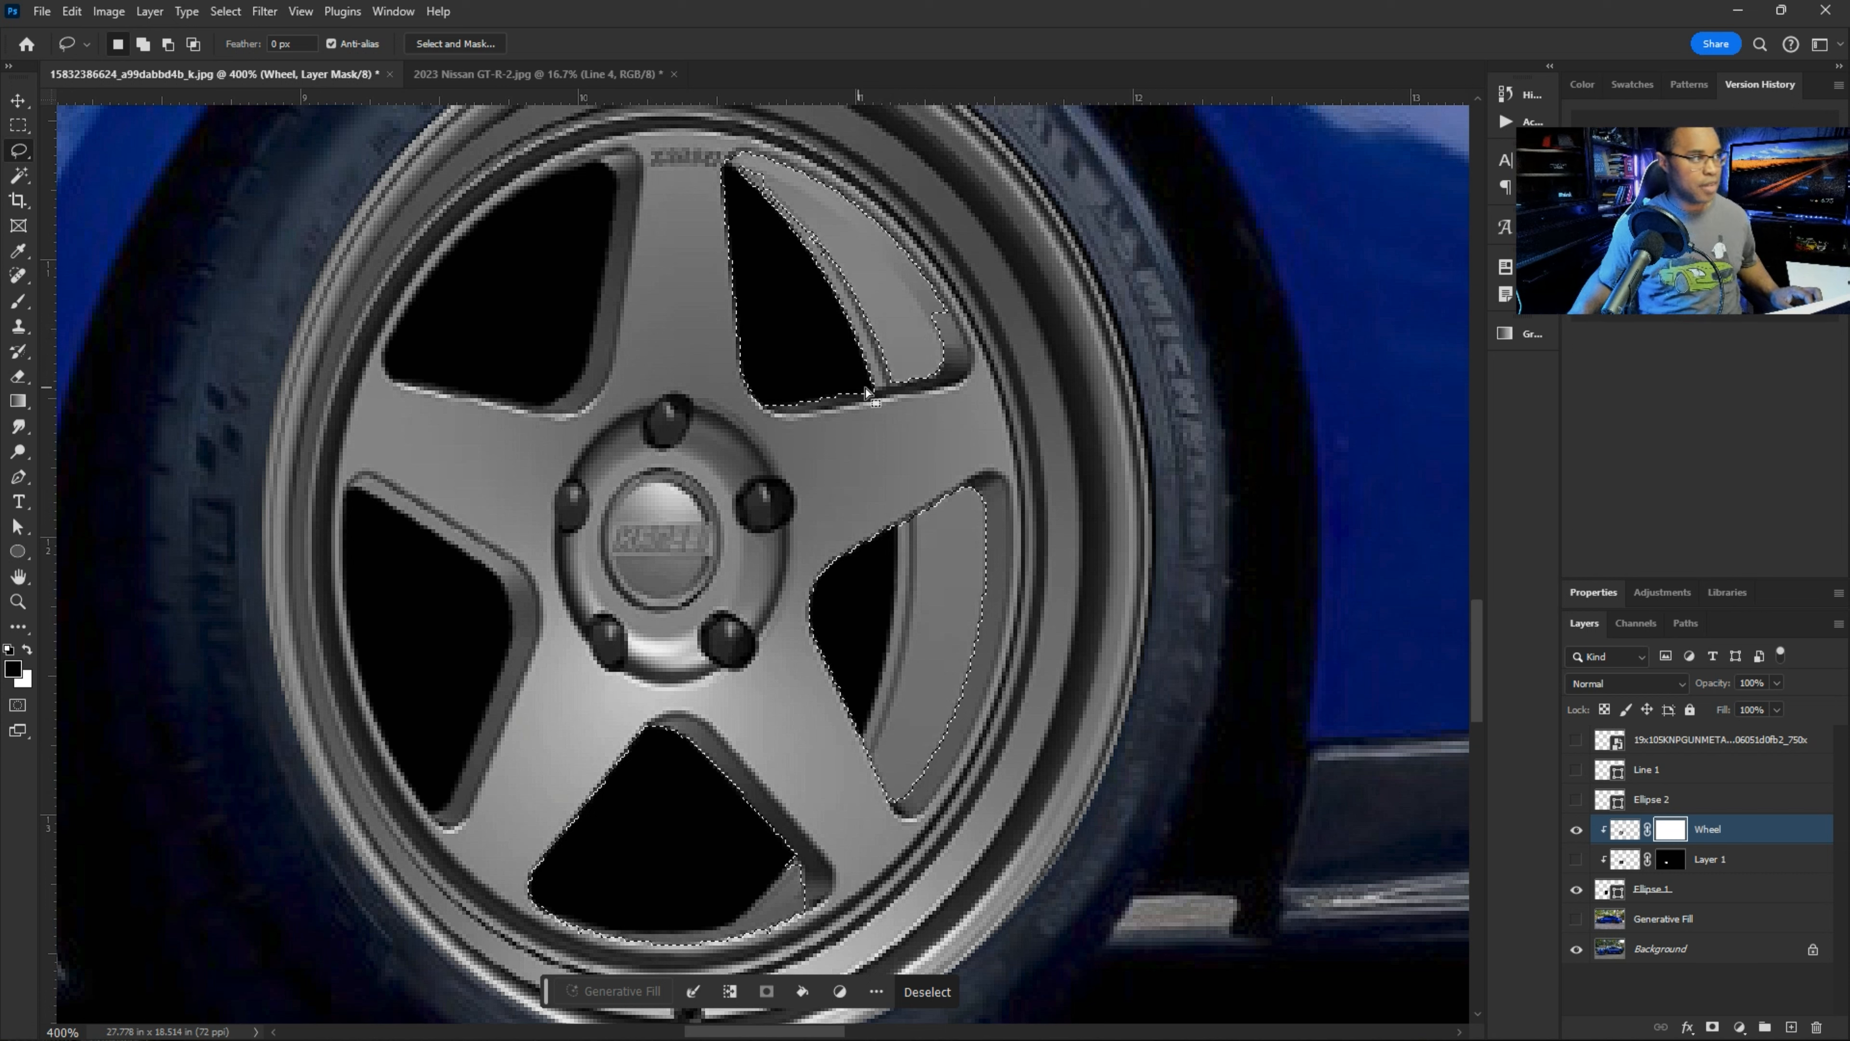
- Add the remaining barrel strip and corner gaps of the upper-right spoke opening to the selection with the Lasso tool
{"action": "mouse_move", "coordinate": [866, 397]}
{"action": "left_mouse_down"}
{"action": "mouse_move", "coordinate": [918, 367]}
{"action": "mouse_move", "coordinate": [869, 274]}
{"action": "left_mouse_up"}
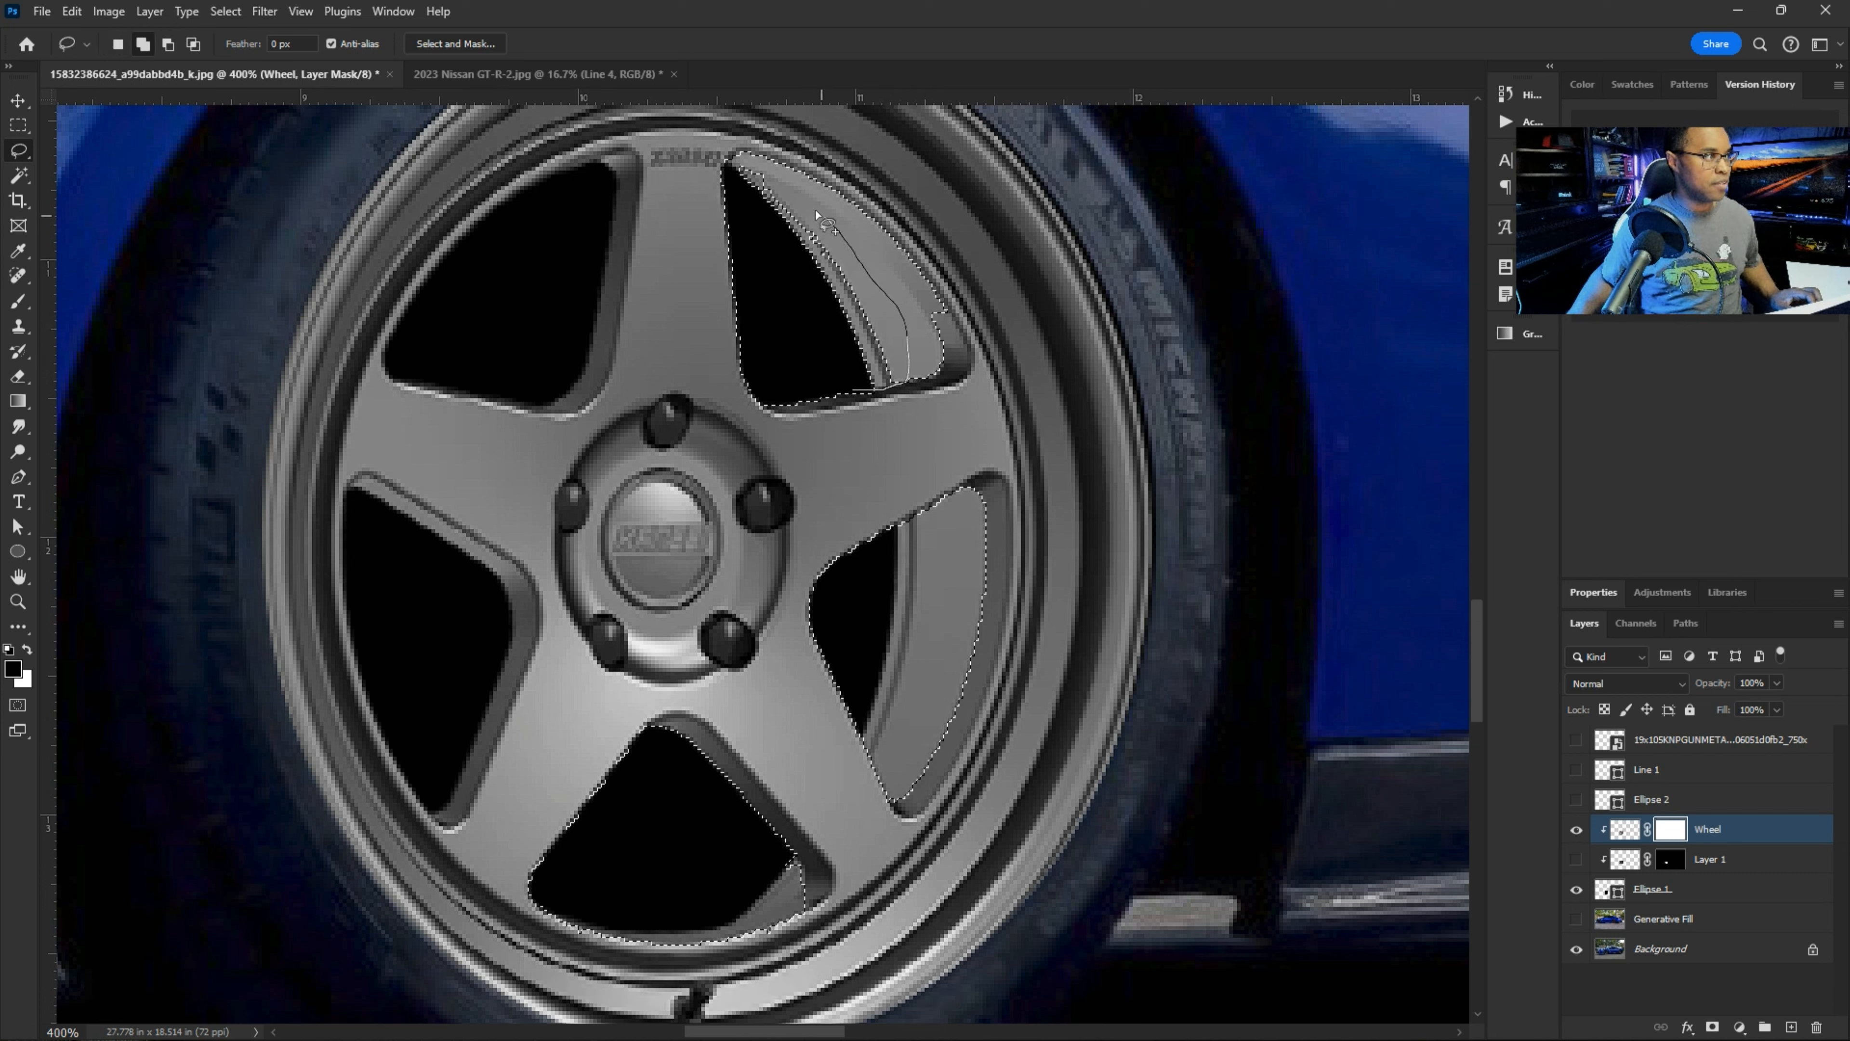
{"action": "mouse_move", "coordinate": [779, 182]}
{"action": "left_mouse_down"}
{"action": "mouse_move", "coordinate": [753, 168]}
{"action": "mouse_move", "coordinate": [837, 371]}
{"action": "mouse_move", "coordinate": [911, 376]}
{"action": "left_mouse_up"}
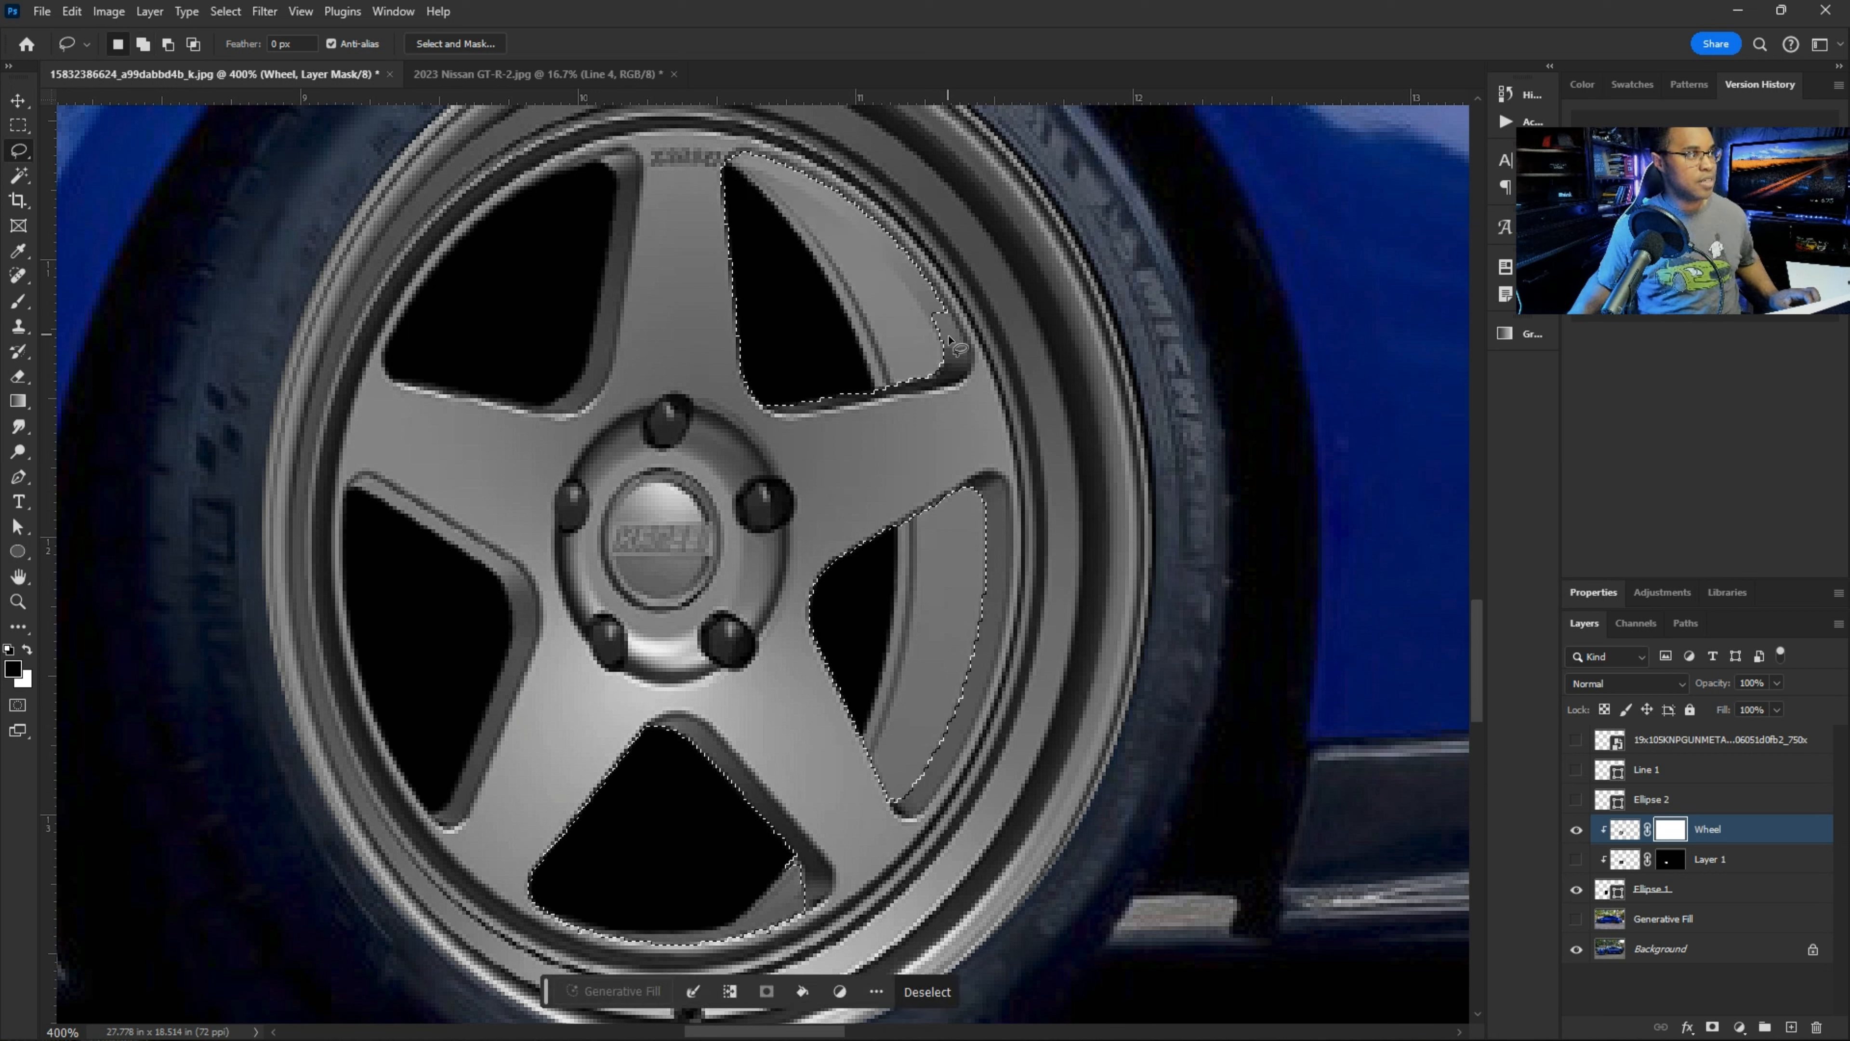
{"action": "mouse_move", "coordinate": [945, 313]}
{"action": "left_mouse_down"}
{"action": "mouse_move", "coordinate": [941, 370]}
{"action": "mouse_move", "coordinate": [916, 377]}
{"action": "left_mouse_up"}
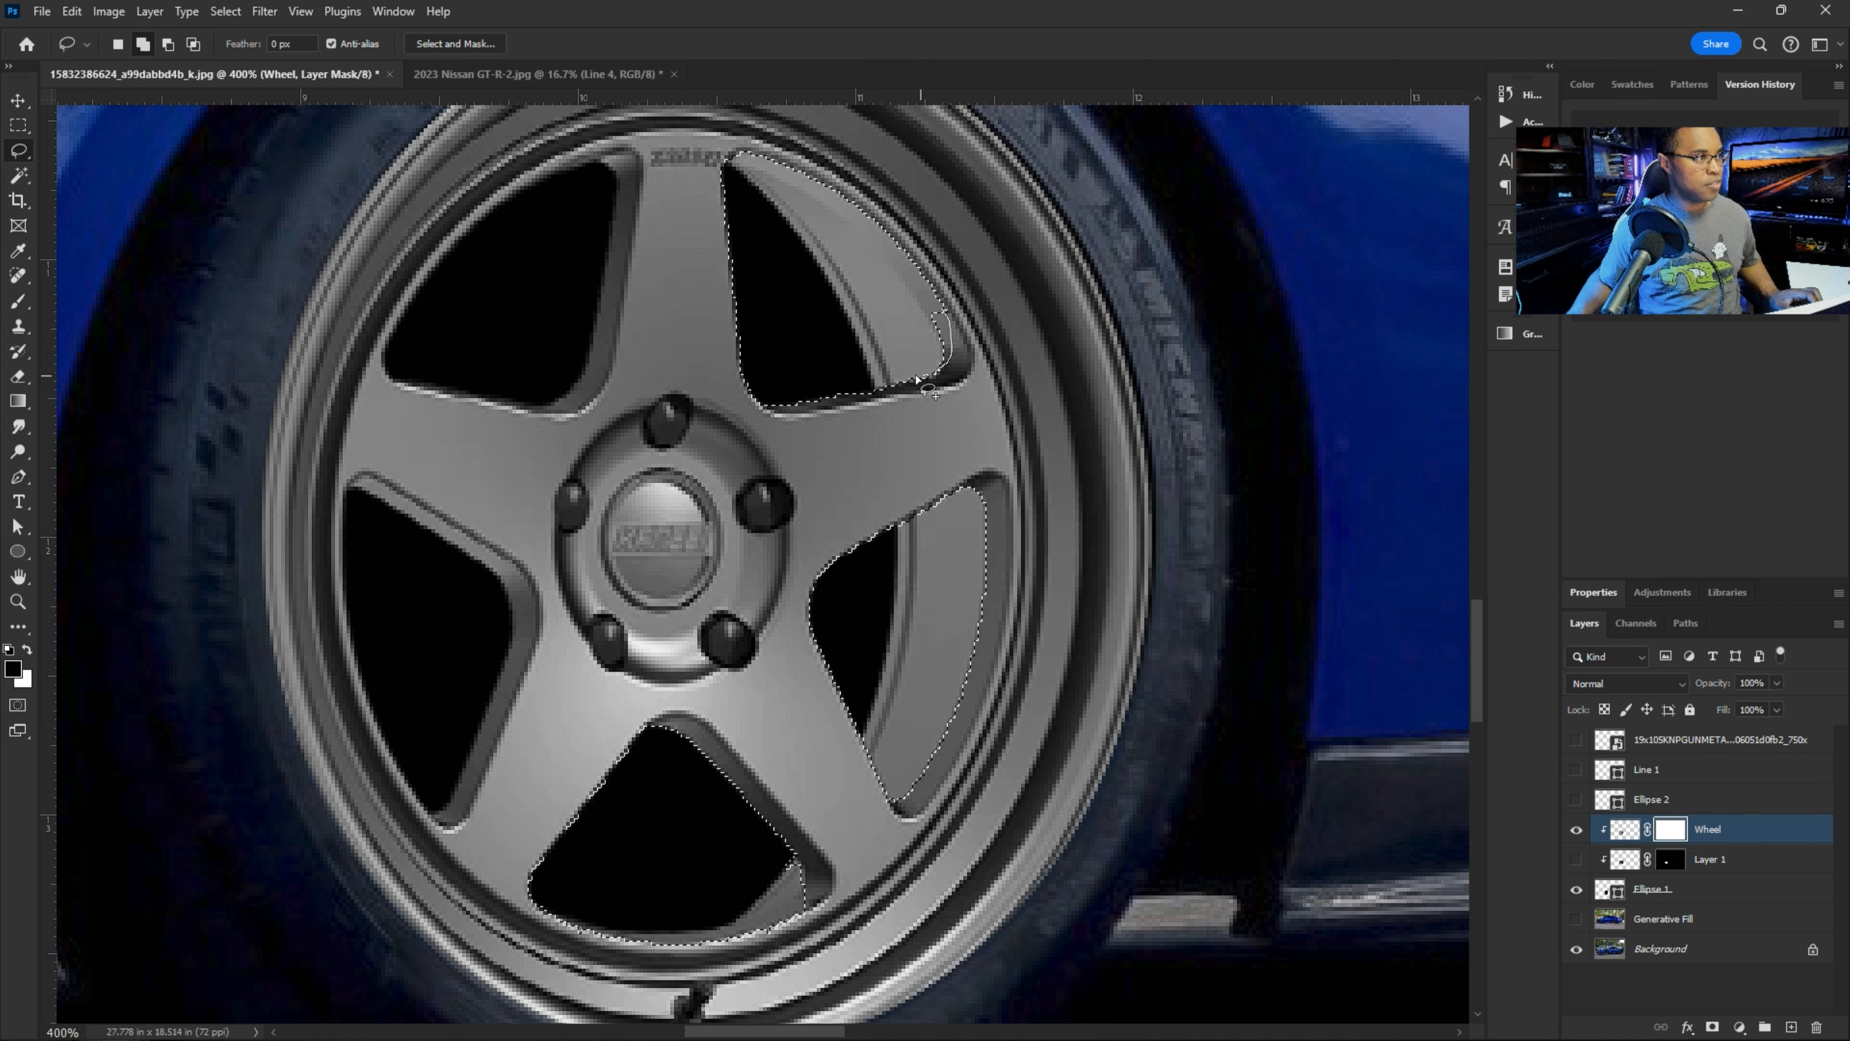
{"action": "left_click_drag", "start_coordinate": [898, 314], "coordinate": [900, 320]}
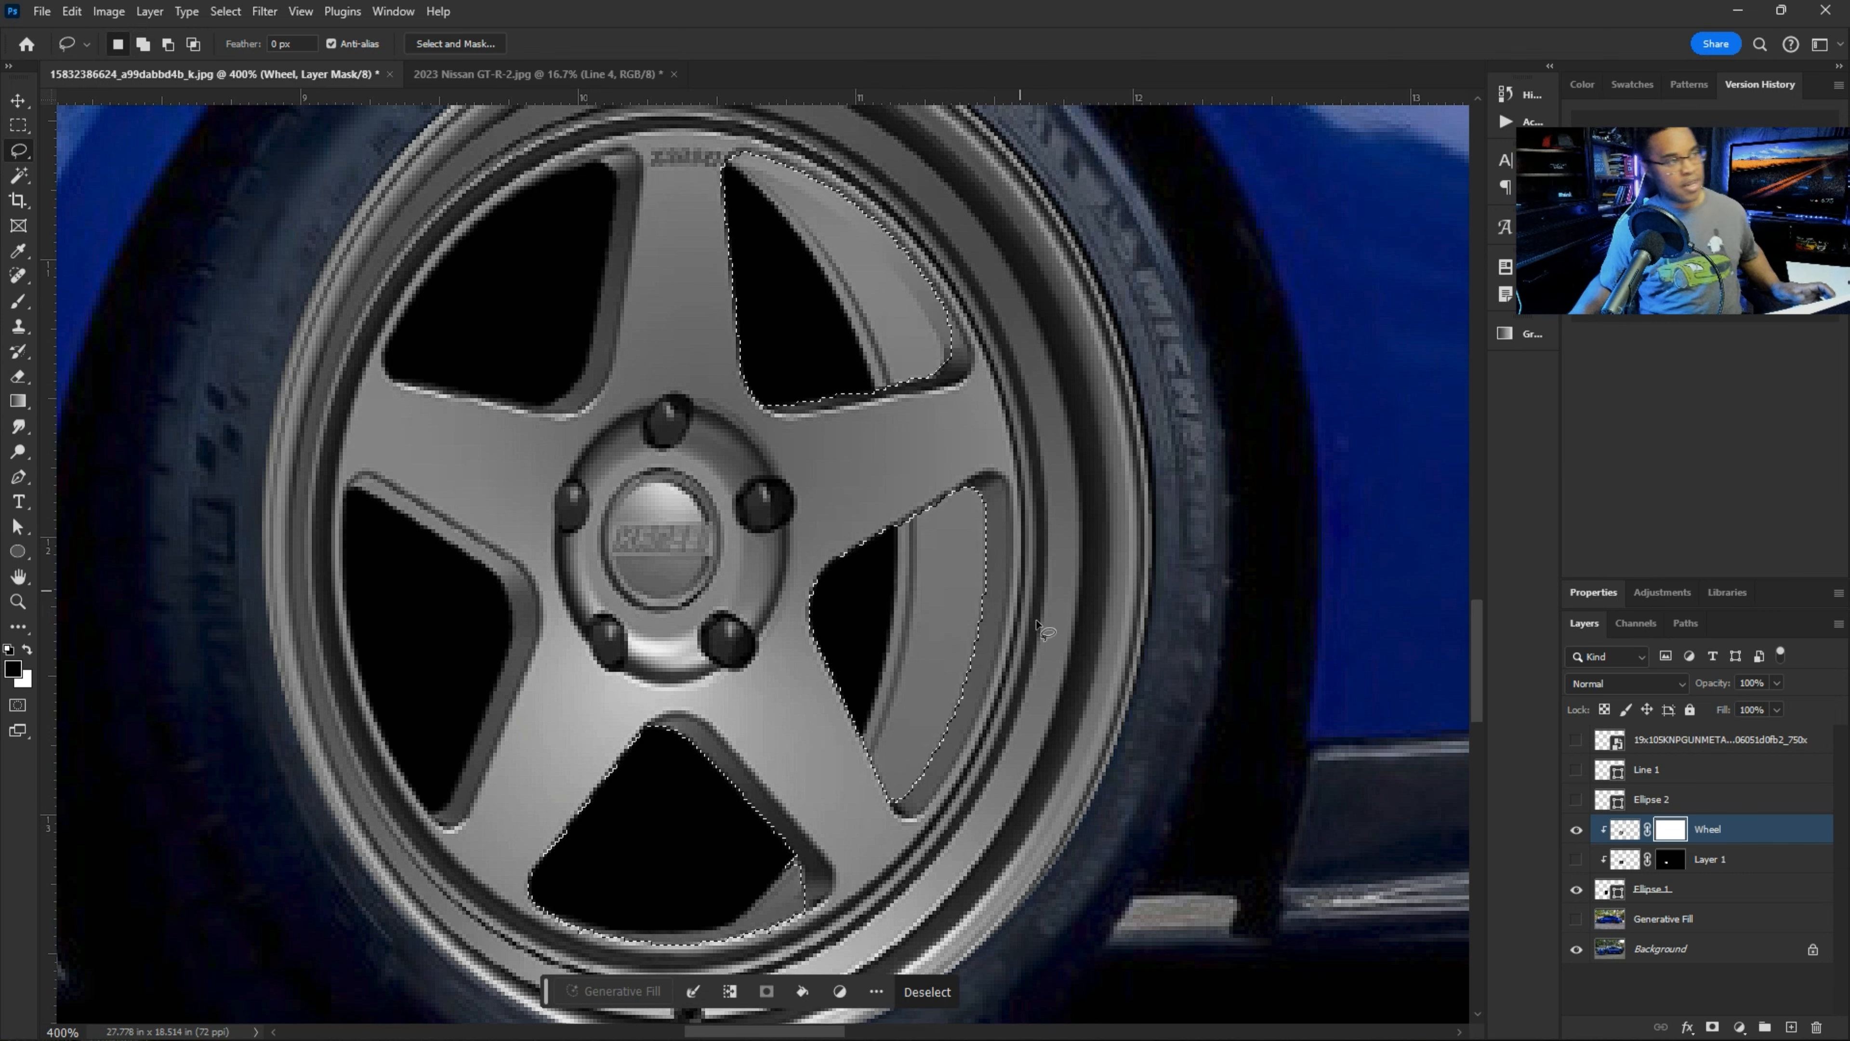
- Paint black on the Wheel layer's mask with a 100 px brush to hide the barrel inside the selected openings
{"action": "key", "text": "ctrl+minus"}
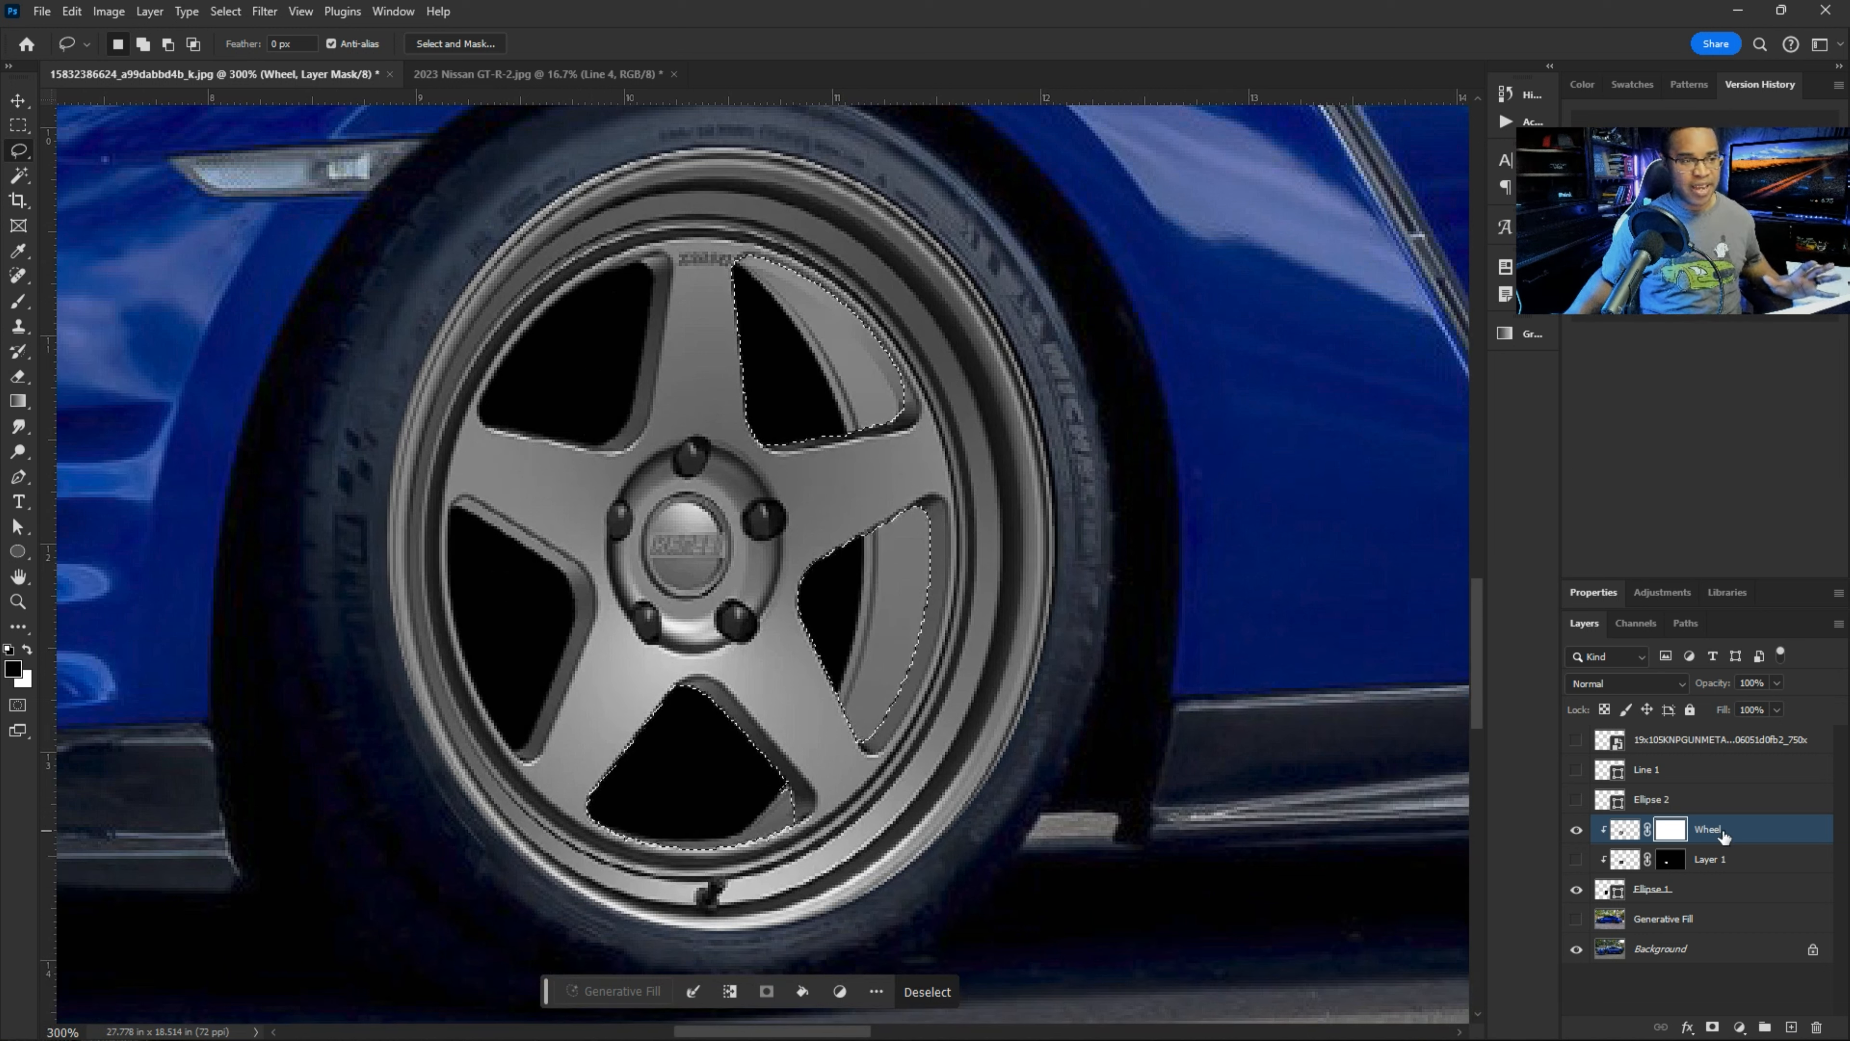
{"action": "left_click", "coordinate": [1670, 838]}
{"action": "left_click", "coordinate": [1667, 833]}
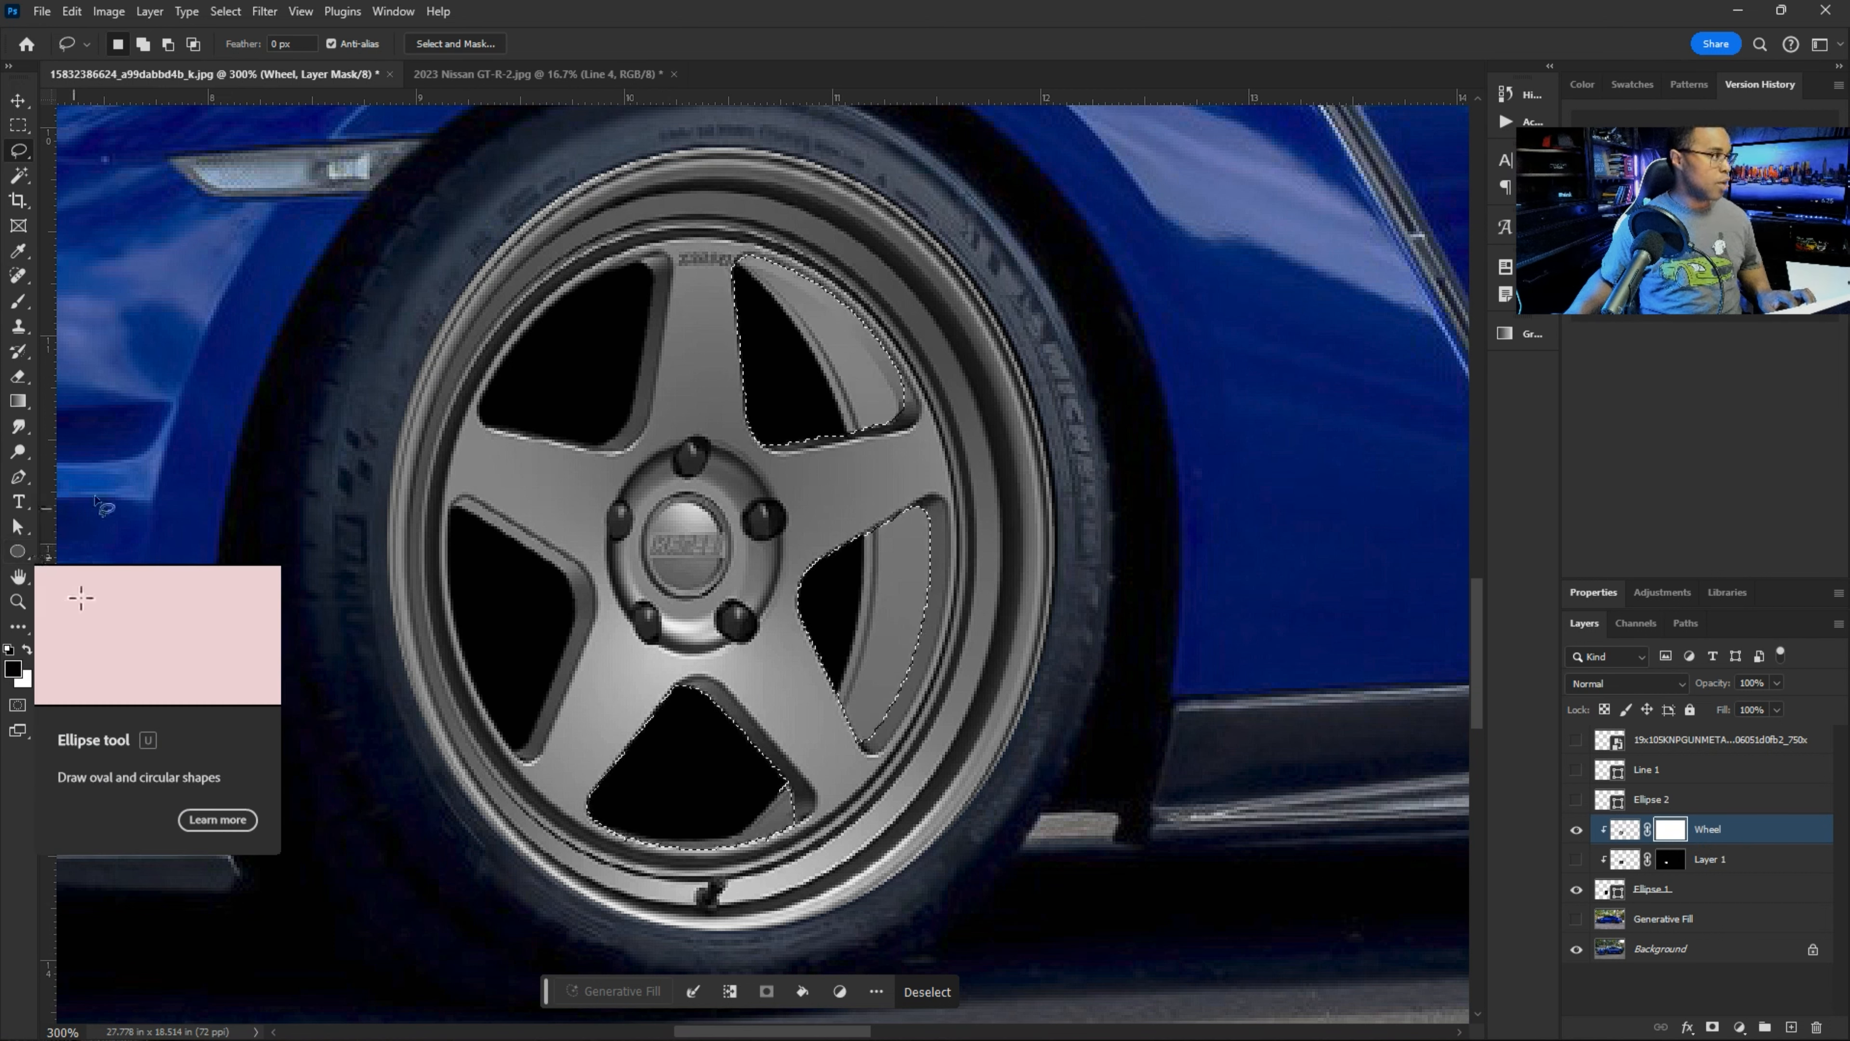
{"action": "key", "text": "b"}
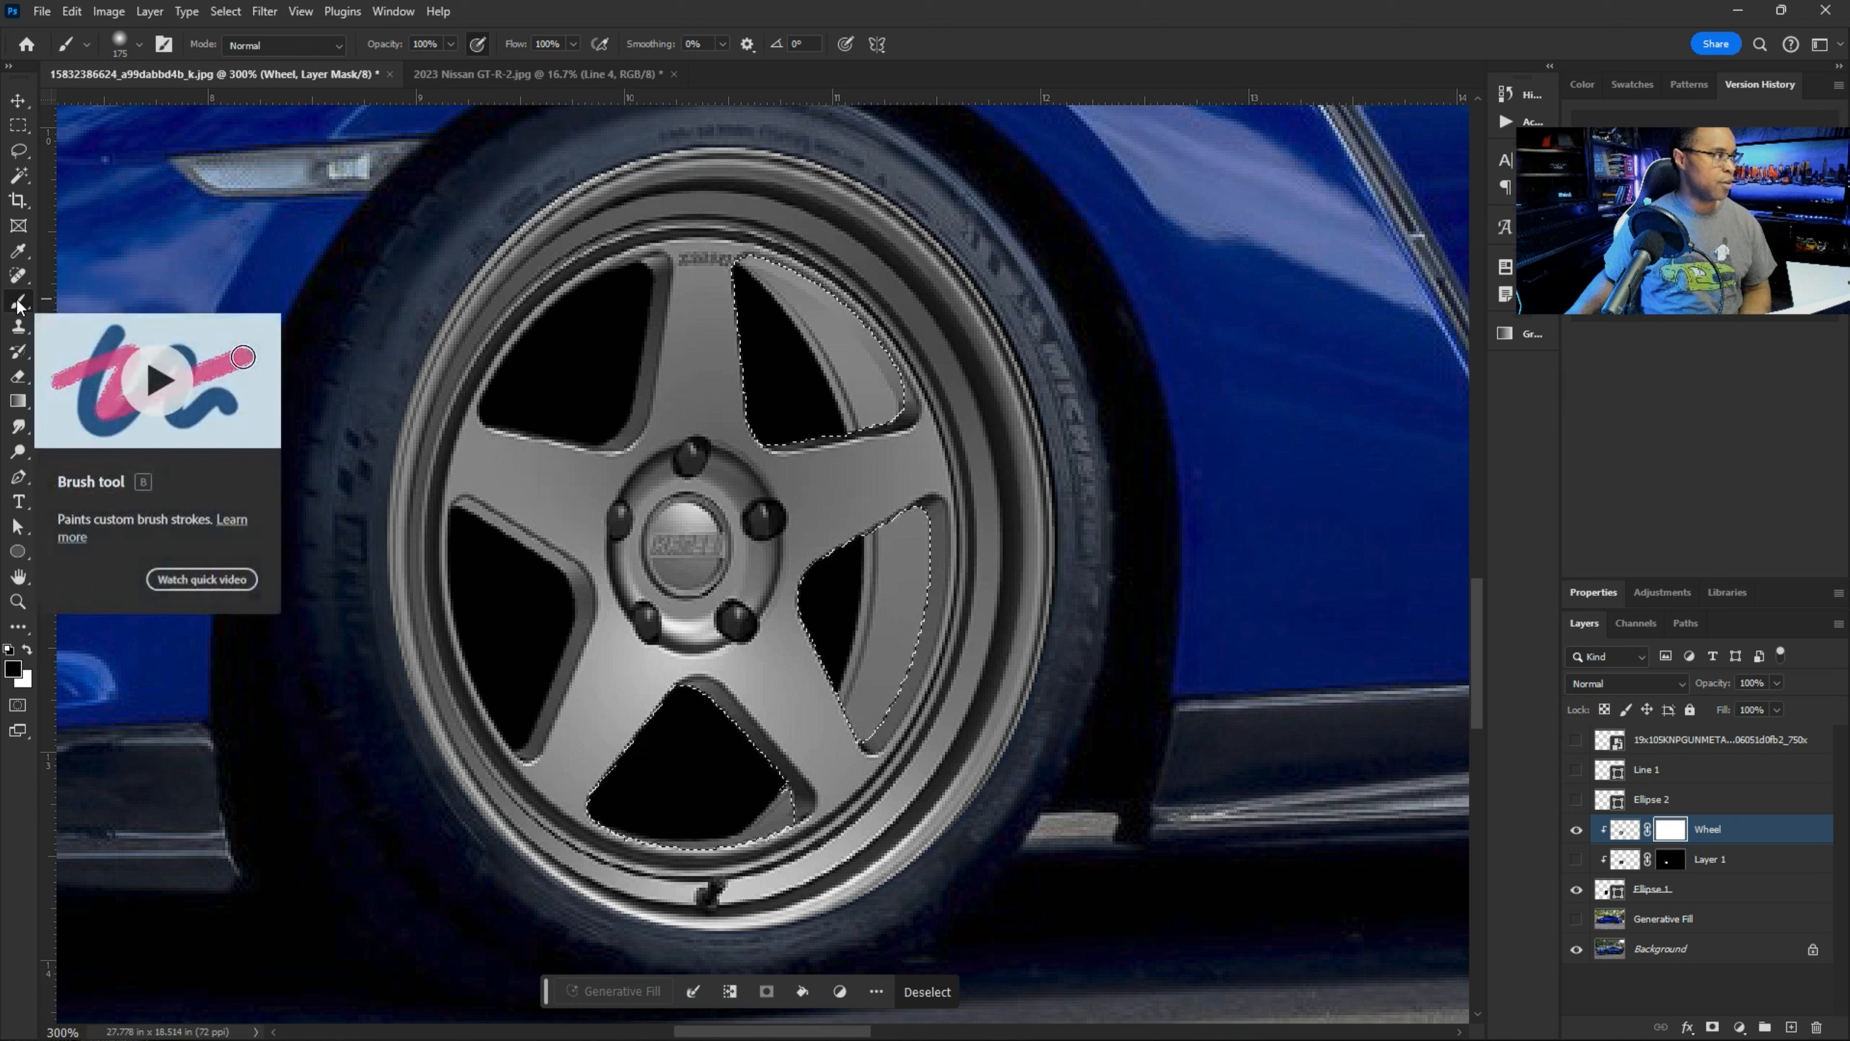
{"action": "key", "text": "bracketleft"}
{"action": "key", "text": "bracketleft"}
{"action": "key", "text": "bracketleft"}
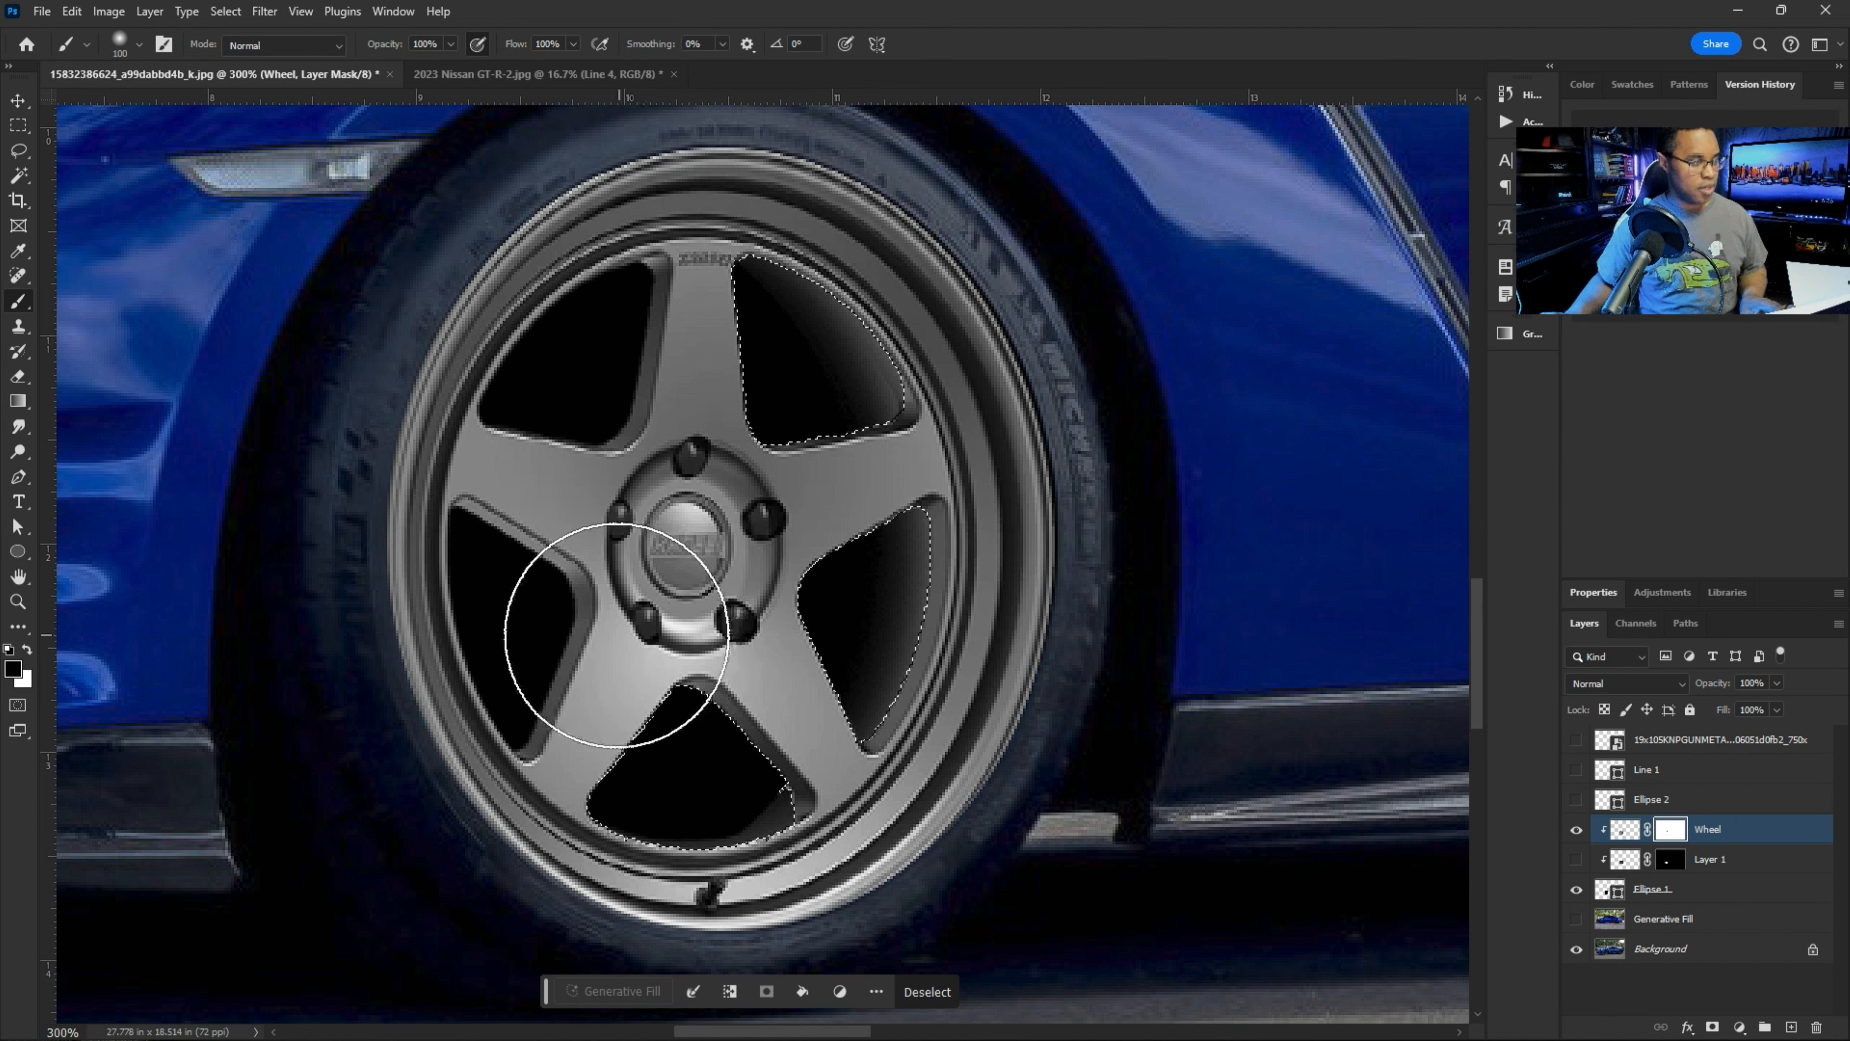
- Touch up the masked barrel areas with a 25 px brush, and clear the selection
{"action": "key", "text": "bracketleft"}
{"action": "key", "text": "bracketleft"}
{"action": "key", "text": "bracketleft"}
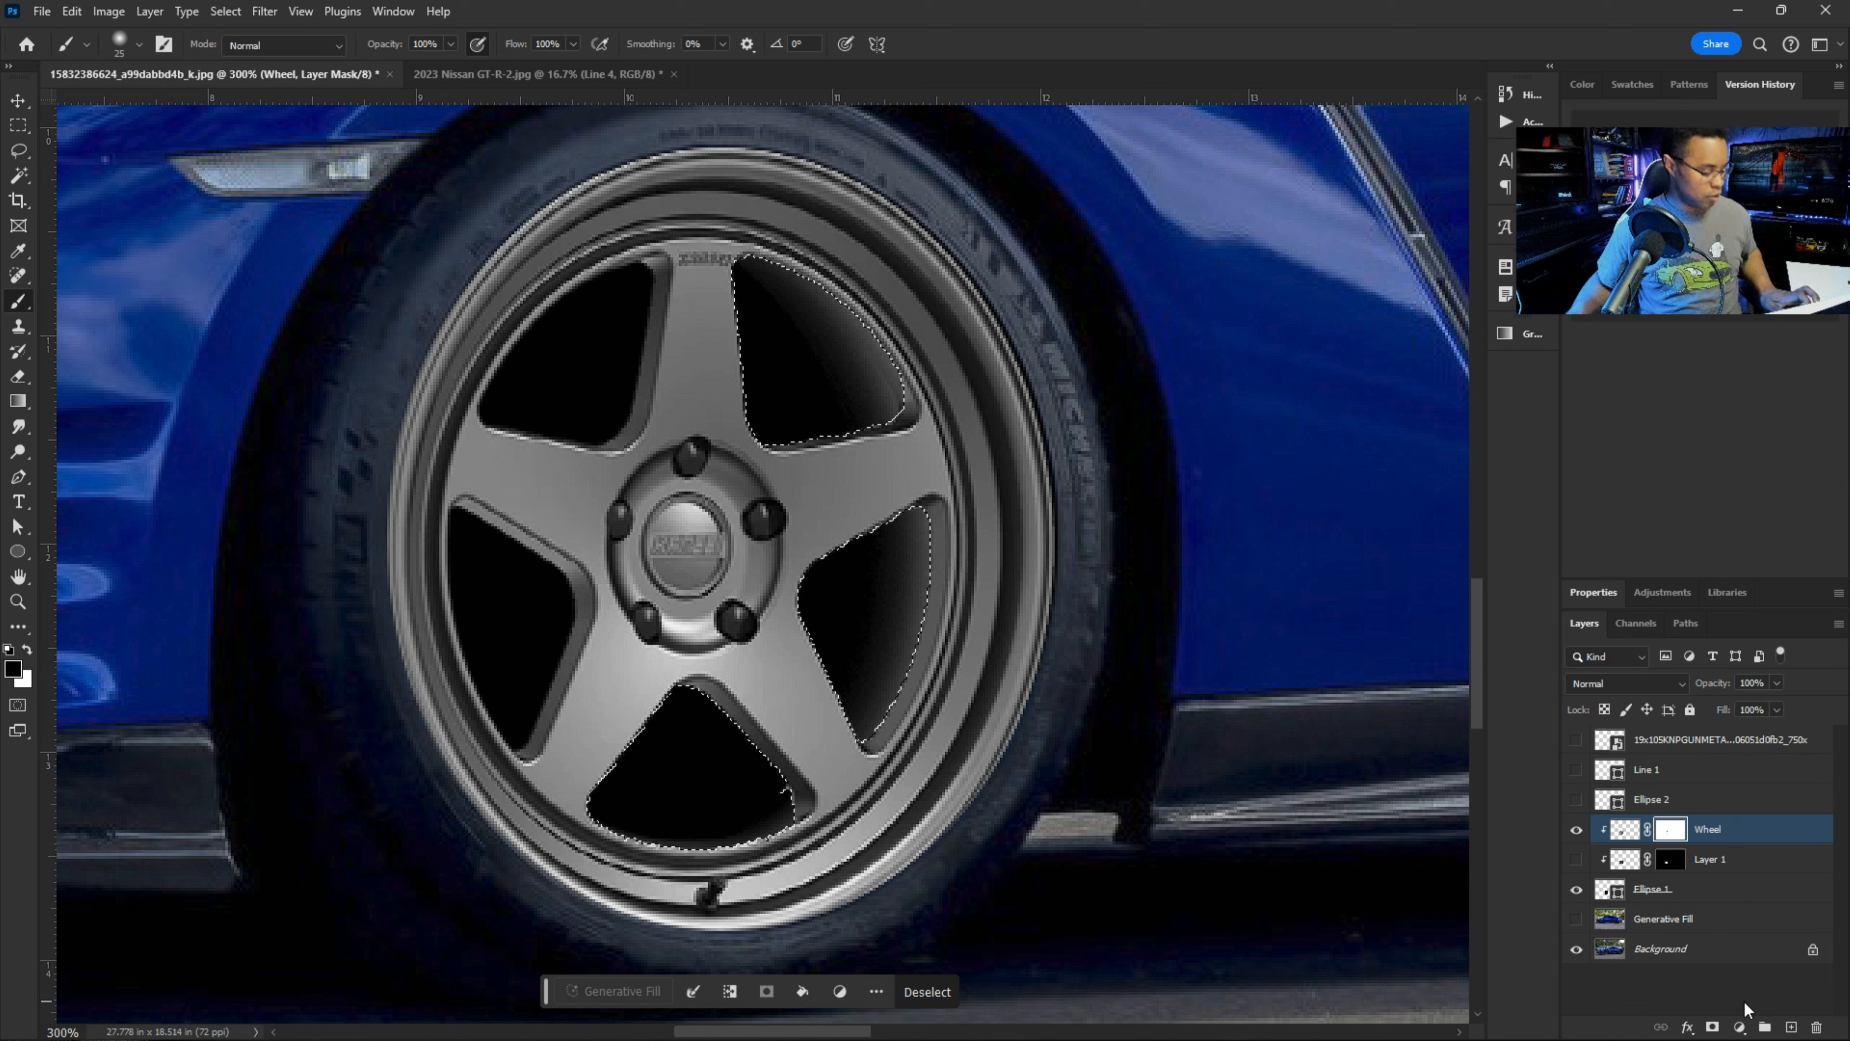
{"action": "key", "text": "ctrl+d"}
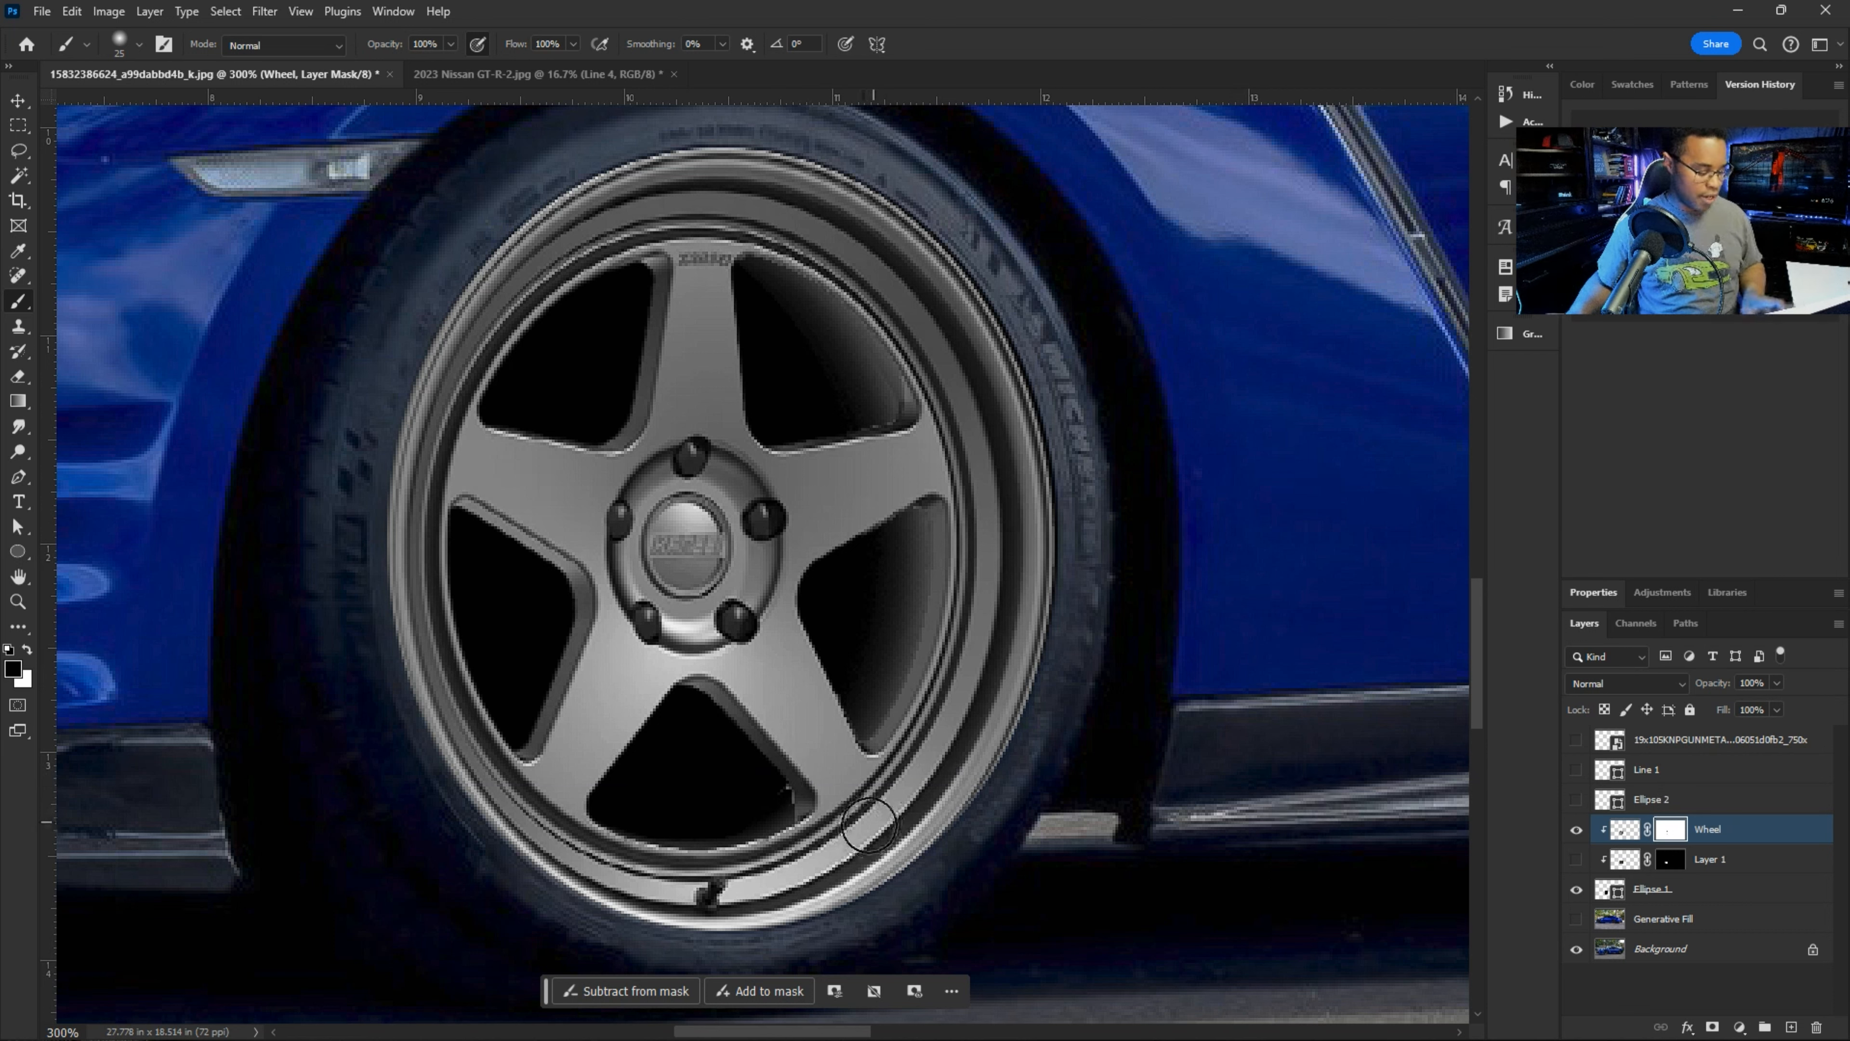
- Paint out the leftover barrel fragments at the bottom spoke opening's edge on the mask with a 7 px brush
{"action": "key", "text": "bracketleft"}
{"action": "key", "text": "bracketleft"}
{"action": "key", "text": "bracketleft"}
{"action": "key", "text": "bracketleft"}
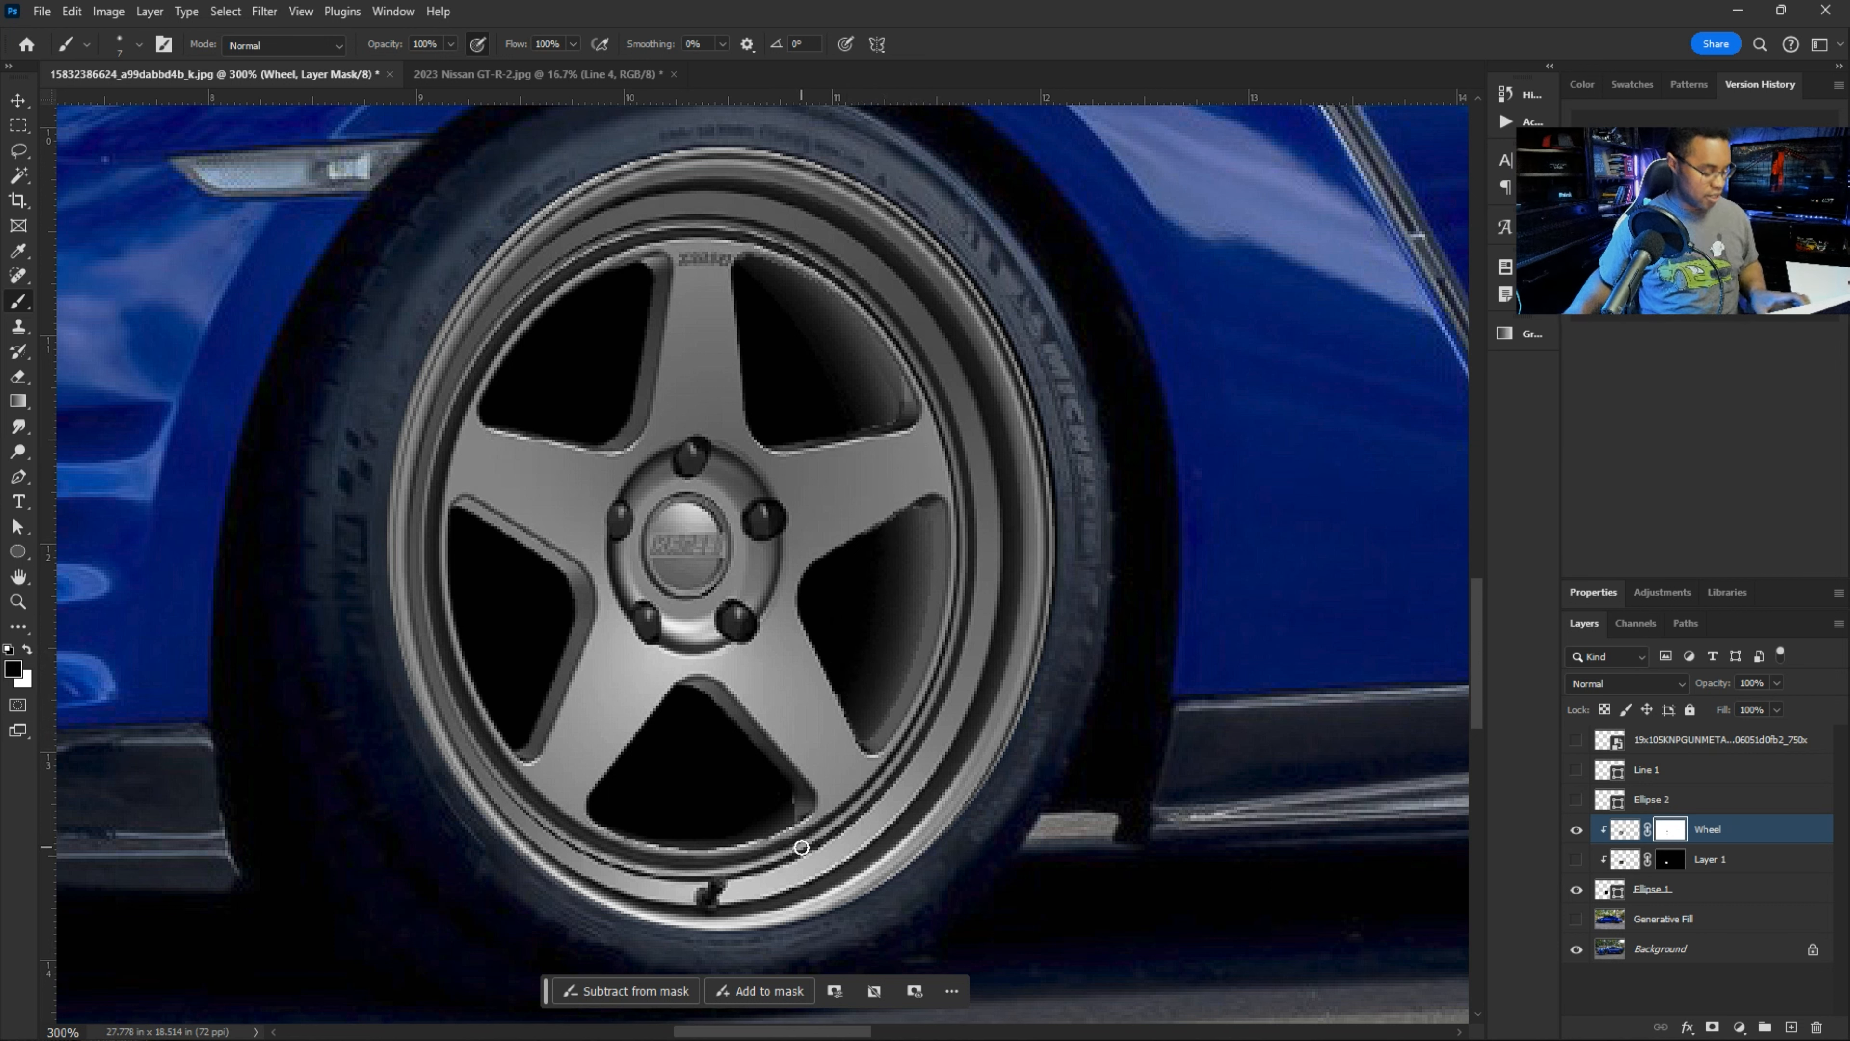
- Erase the mask along the right-hand opening's outer edge with a 15 px Eraser to restore the wheel's rim edge
{"action": "key", "text": "e"}
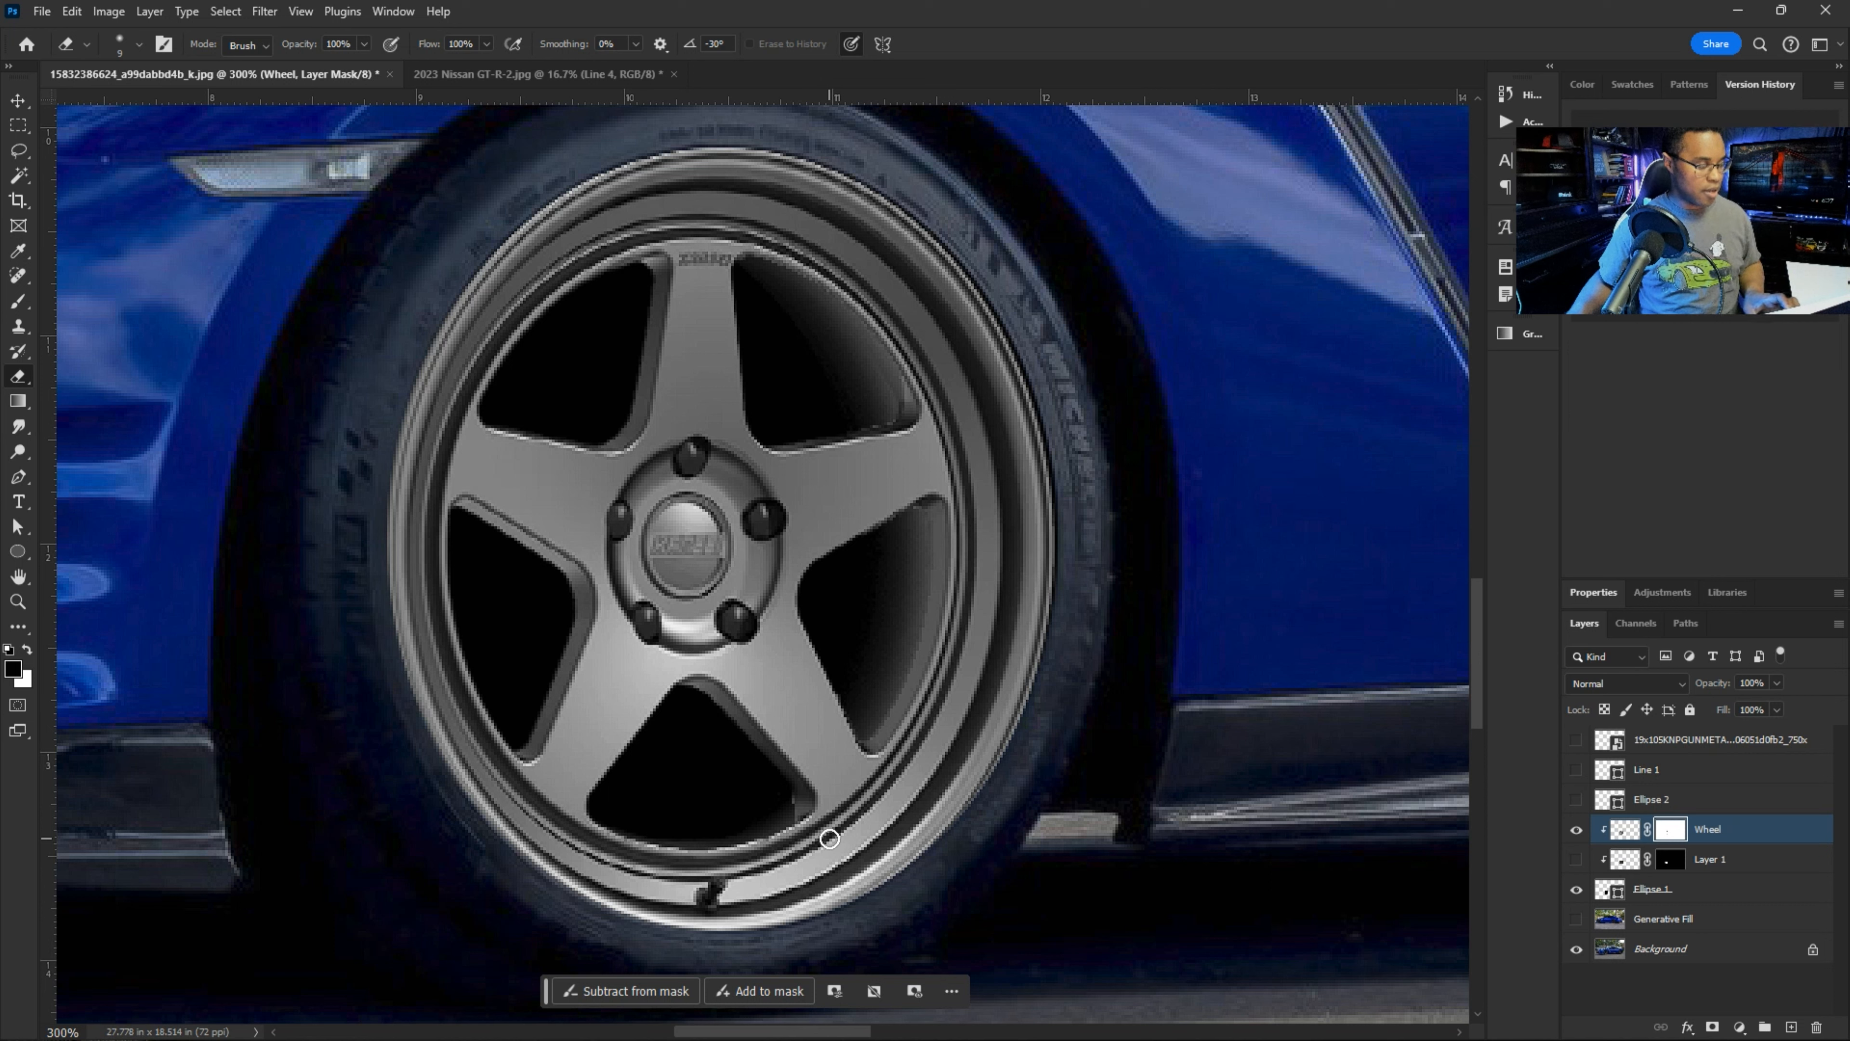
{"action": "key", "text": "bracketright"}
{"action": "key", "text": "bracketright"}
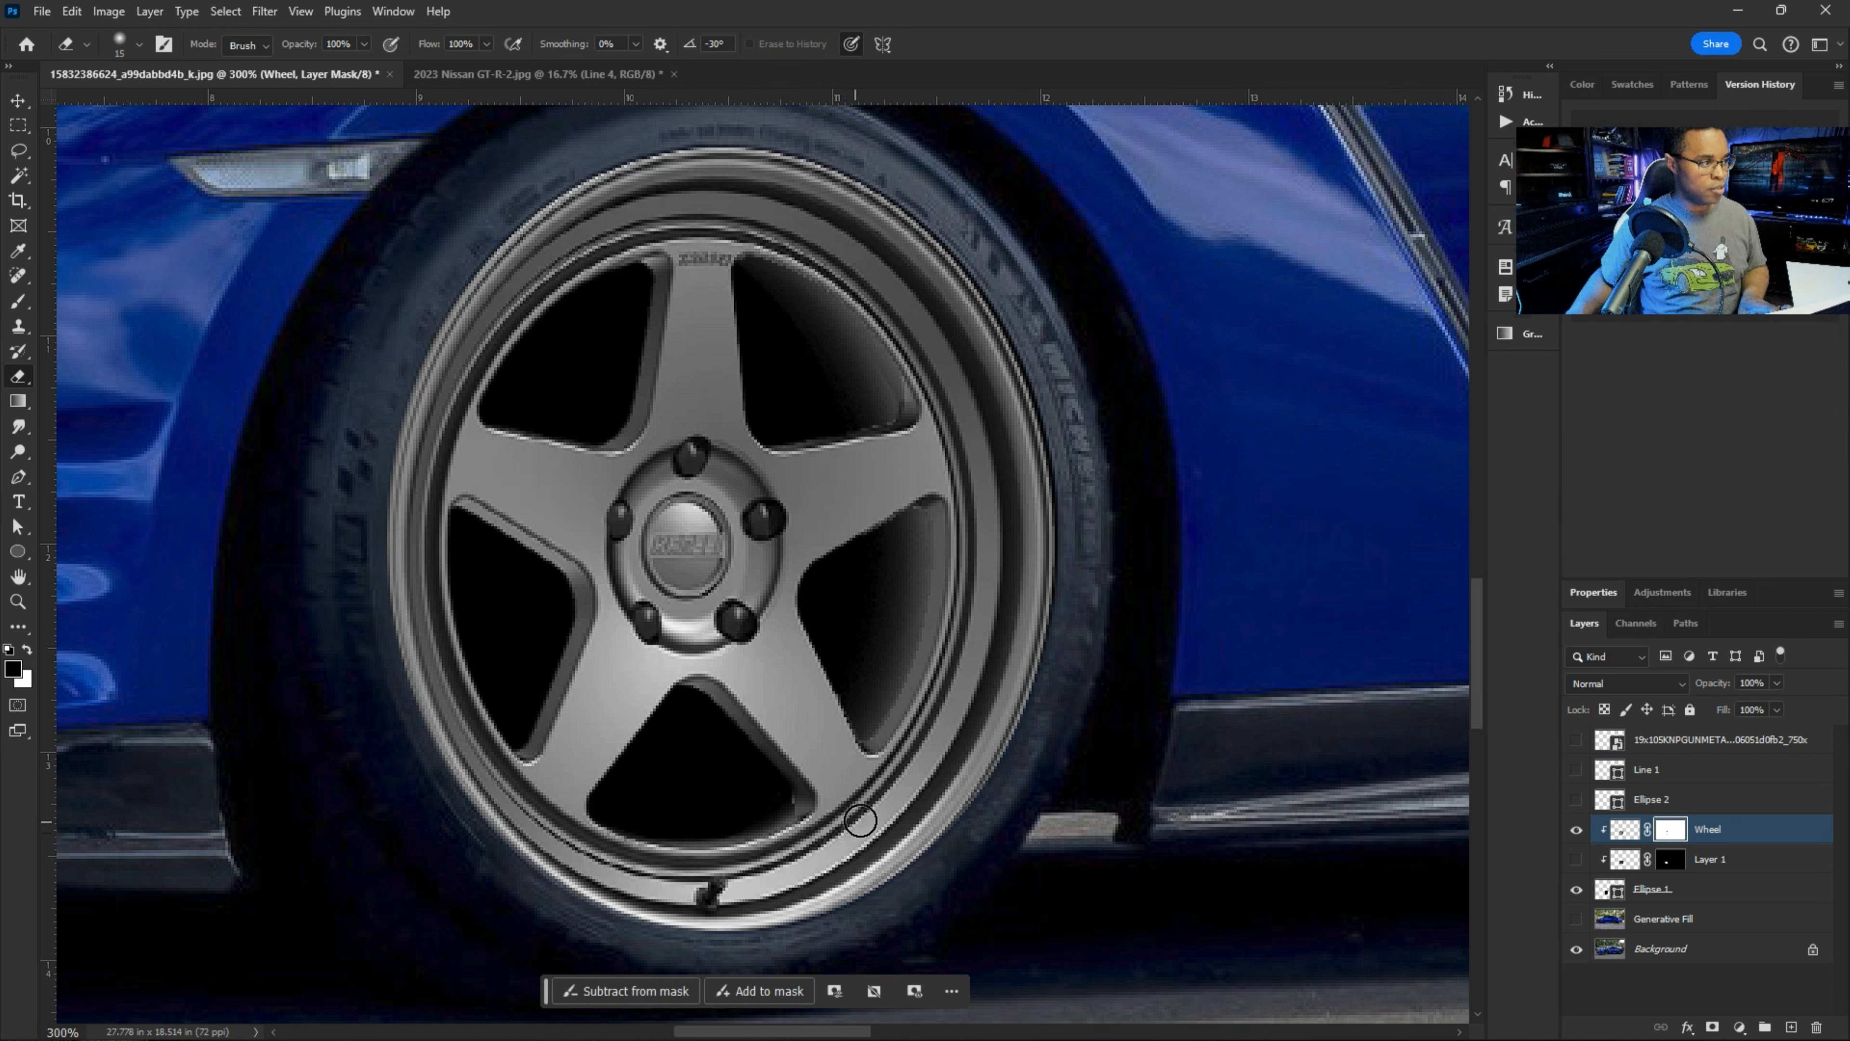
{"action": "key", "text": "ctrl+plus"}
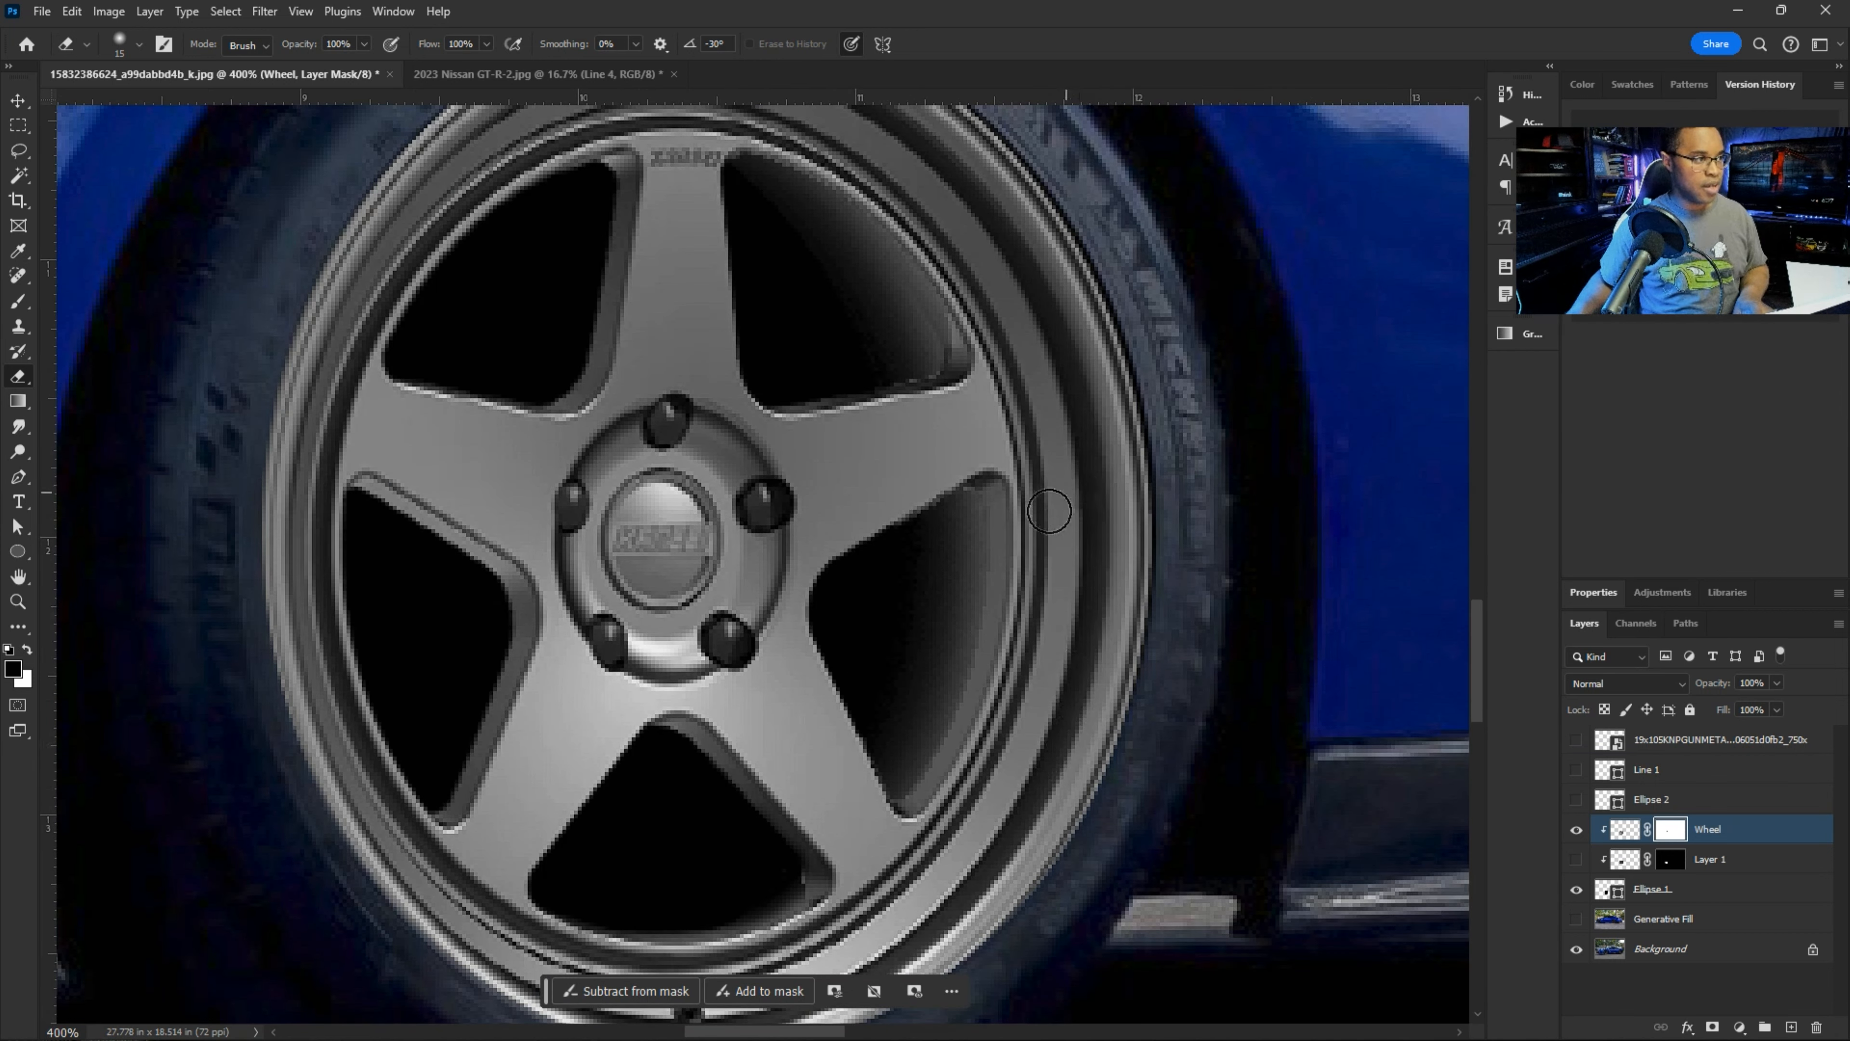
{"action": "mouse_move", "coordinate": [1002, 593]}
{"action": "left_mouse_down"}
{"action": "mouse_move", "coordinate": [960, 724]}
{"action": "mouse_move", "coordinate": [880, 834]}
{"action": "left_mouse_up"}
{"action": "mouse_move", "coordinate": [991, 455]}
{"action": "left_mouse_down"}
{"action": "mouse_move", "coordinate": [994, 585]}
{"action": "mouse_move", "coordinate": [898, 866]}
{"action": "left_mouse_up"}
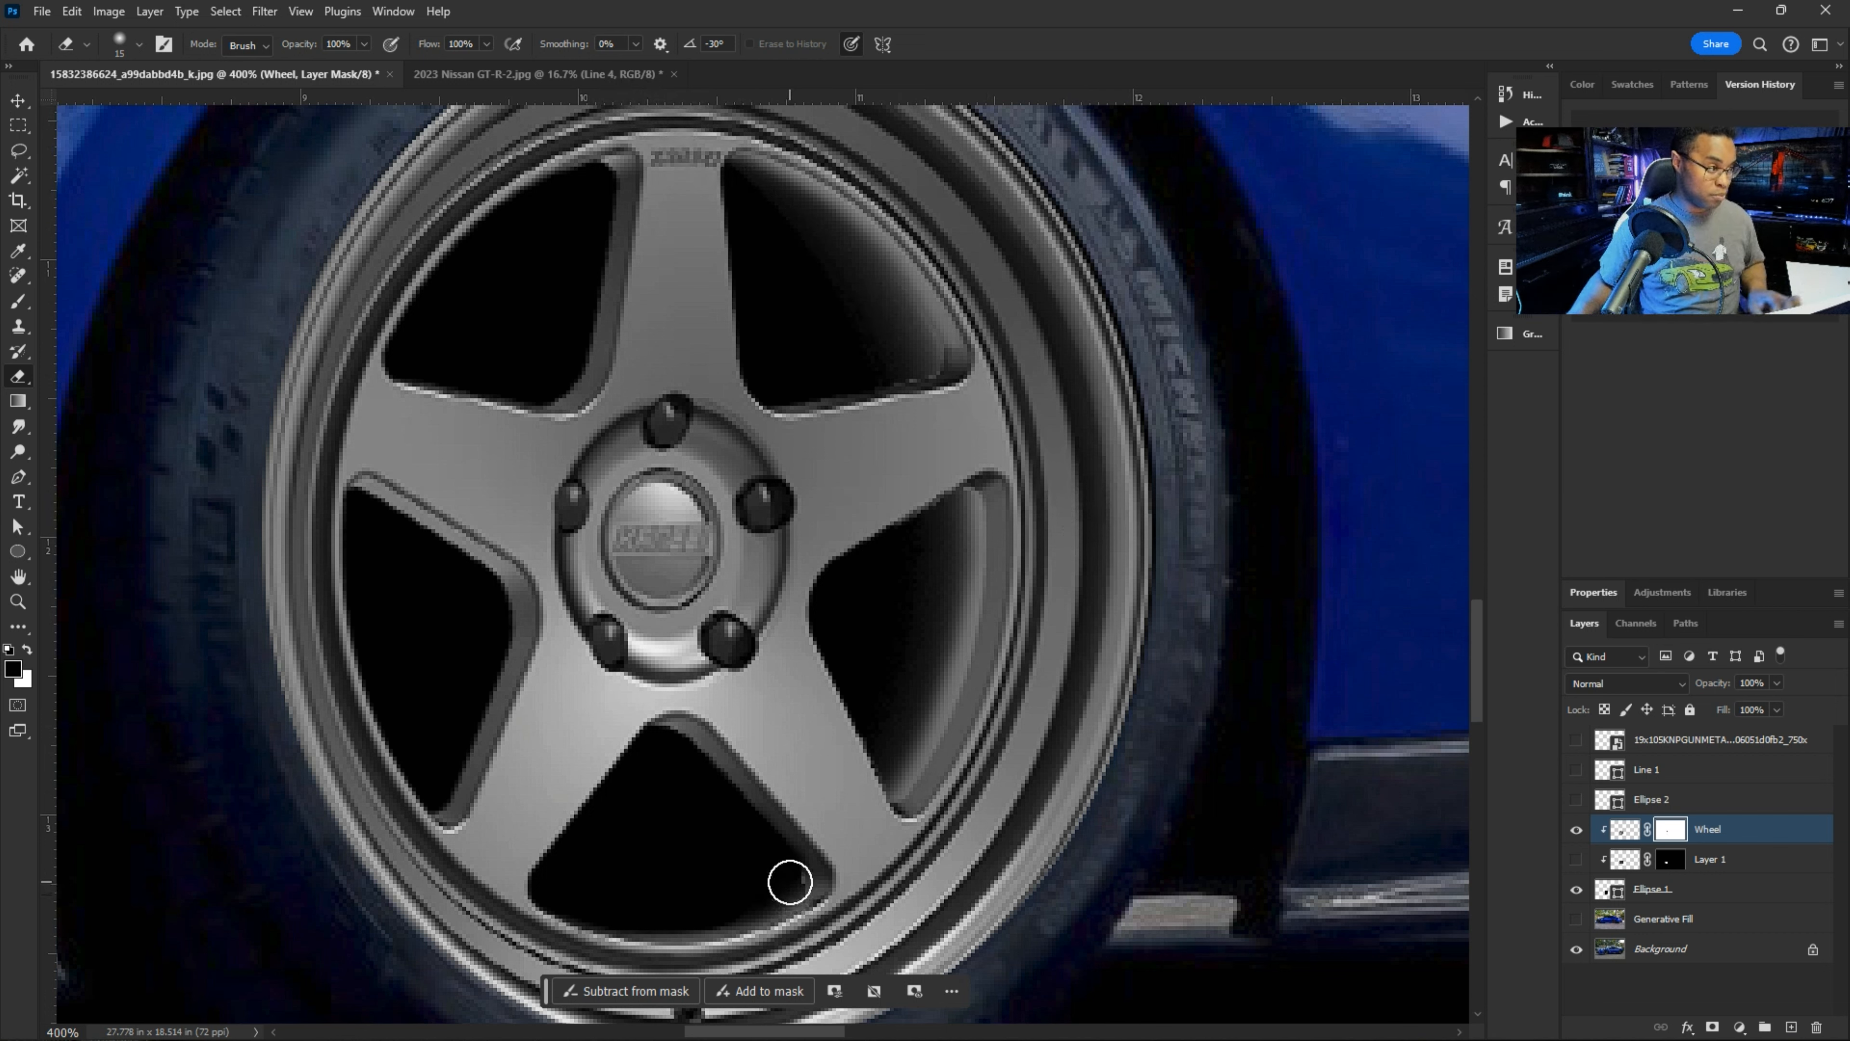
{"action": "key", "text": "b"}
{"action": "key", "text": "]"}
{"action": "key", "text": "bracketright"}
{"action": "key", "text": "bracketright"}
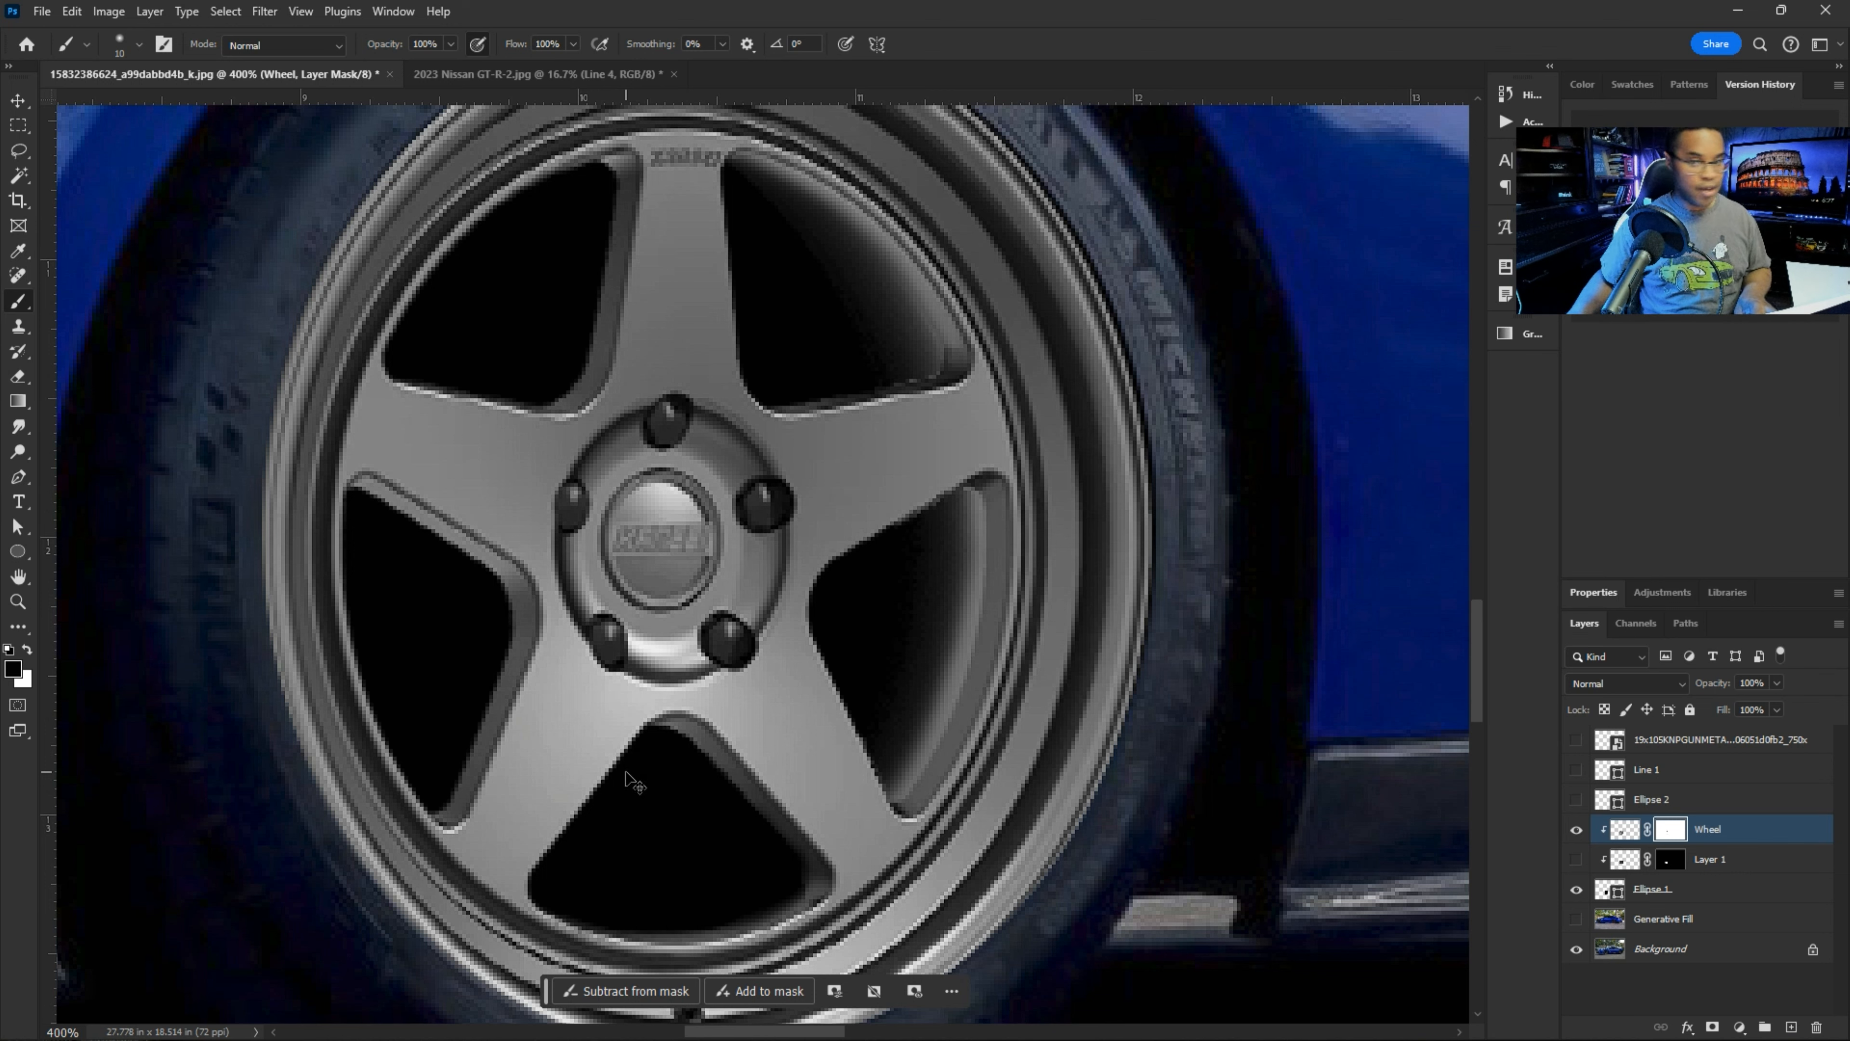
- Show the brake layer, Layer 1, behind the front wheel and set its opacity to 50%
{"action": "key", "text": "ctrl+0"}
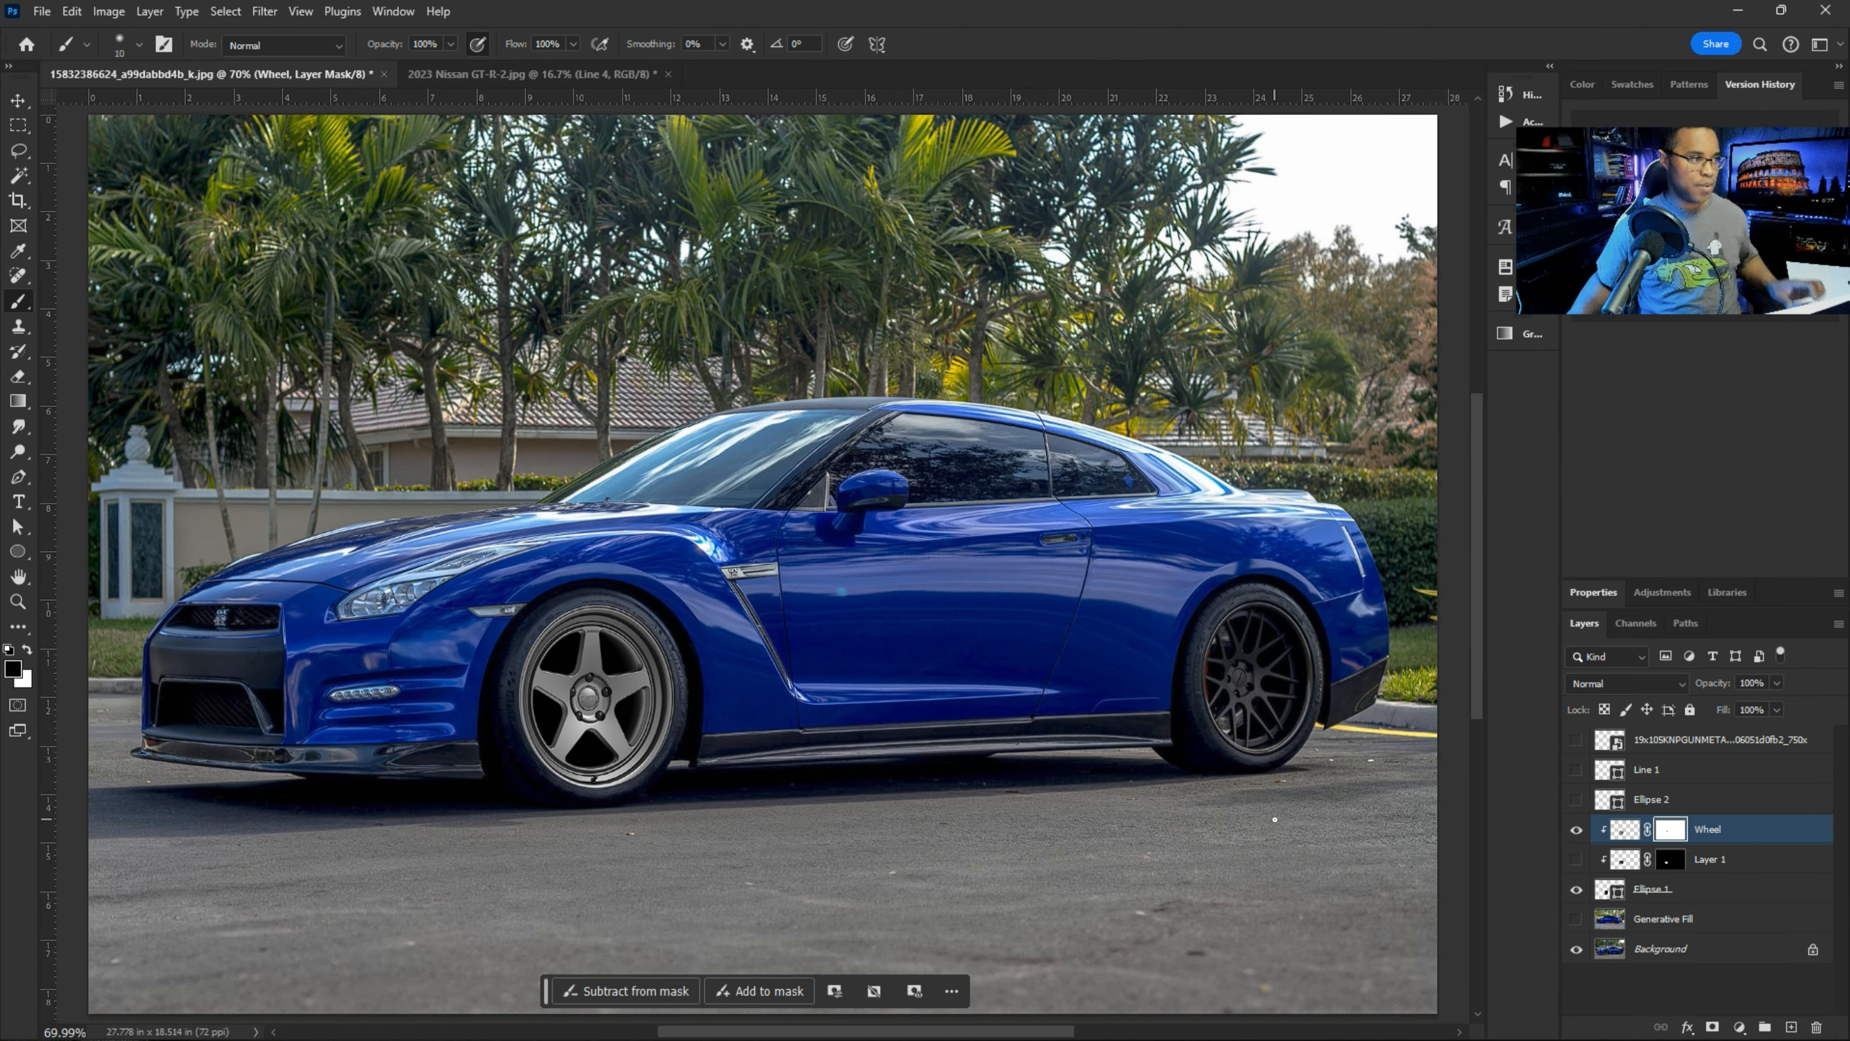
{"action": "left_click", "coordinate": [1577, 860]}
{"action": "left_click", "coordinate": [1728, 863]}
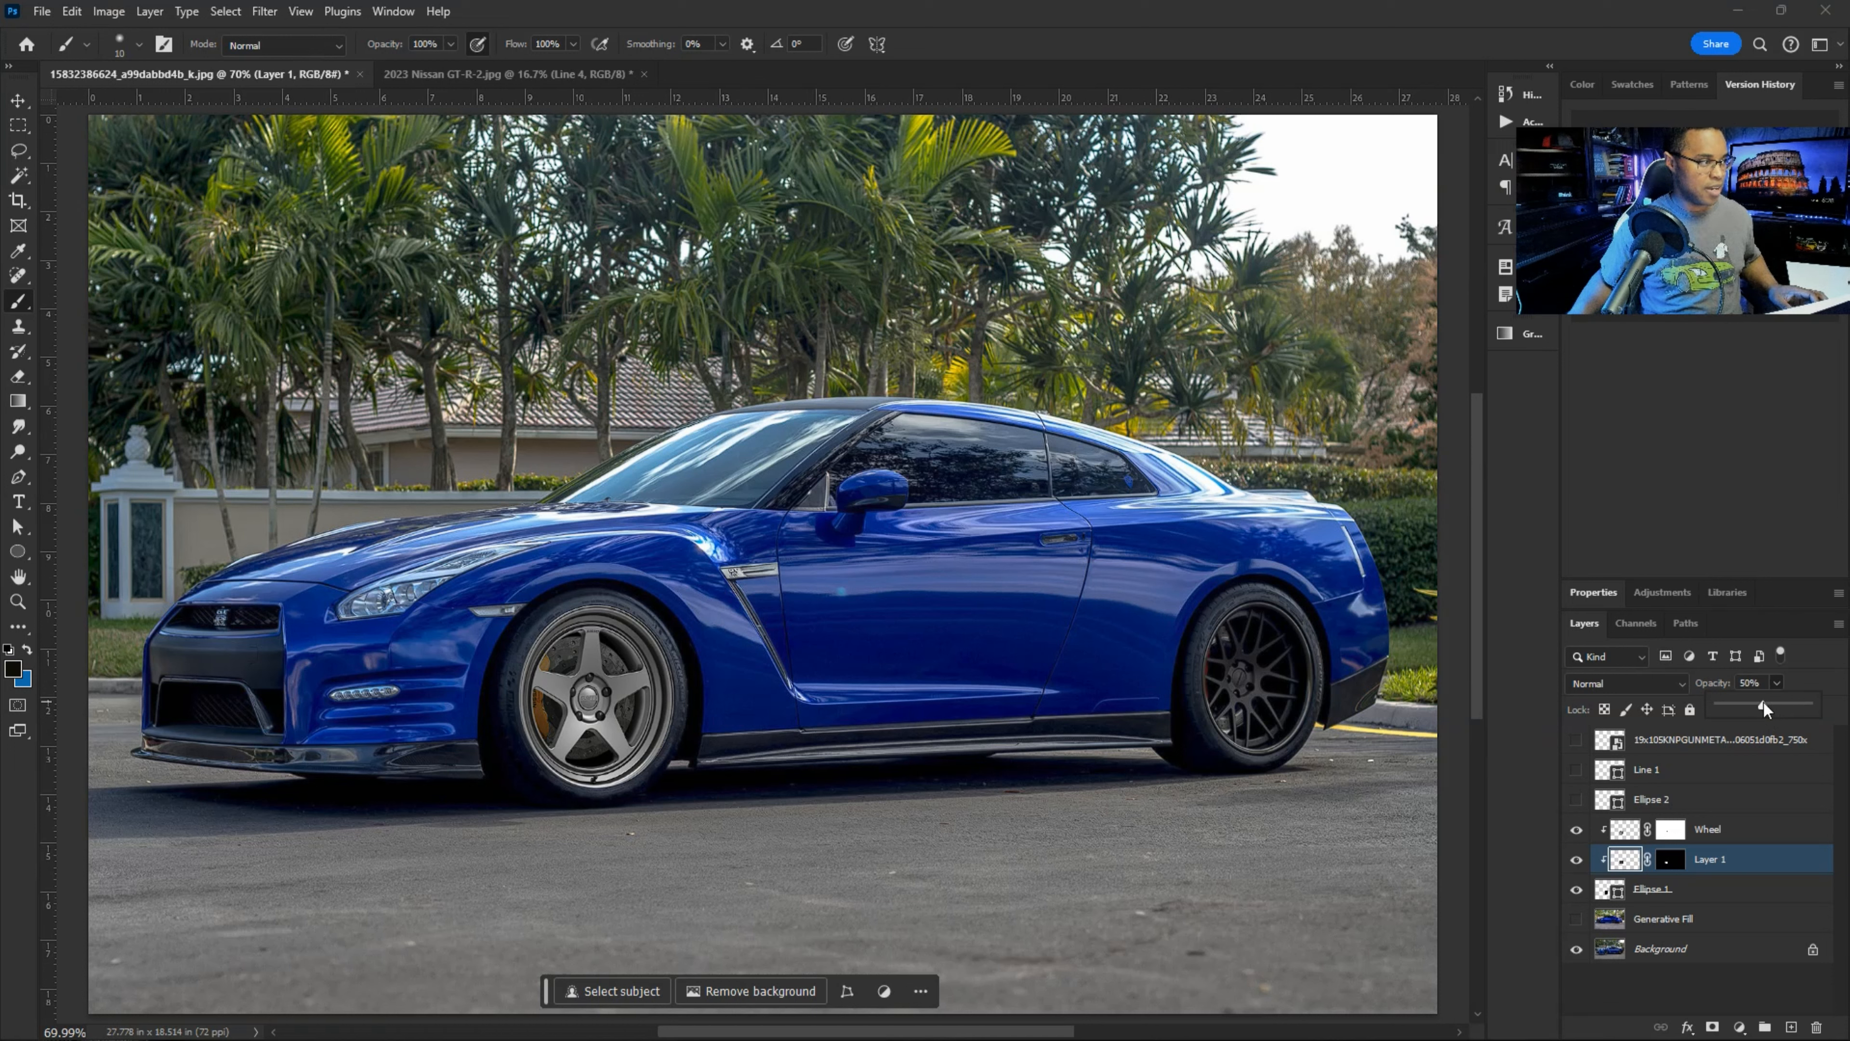
{"action": "left_click", "coordinate": [1789, 690]}
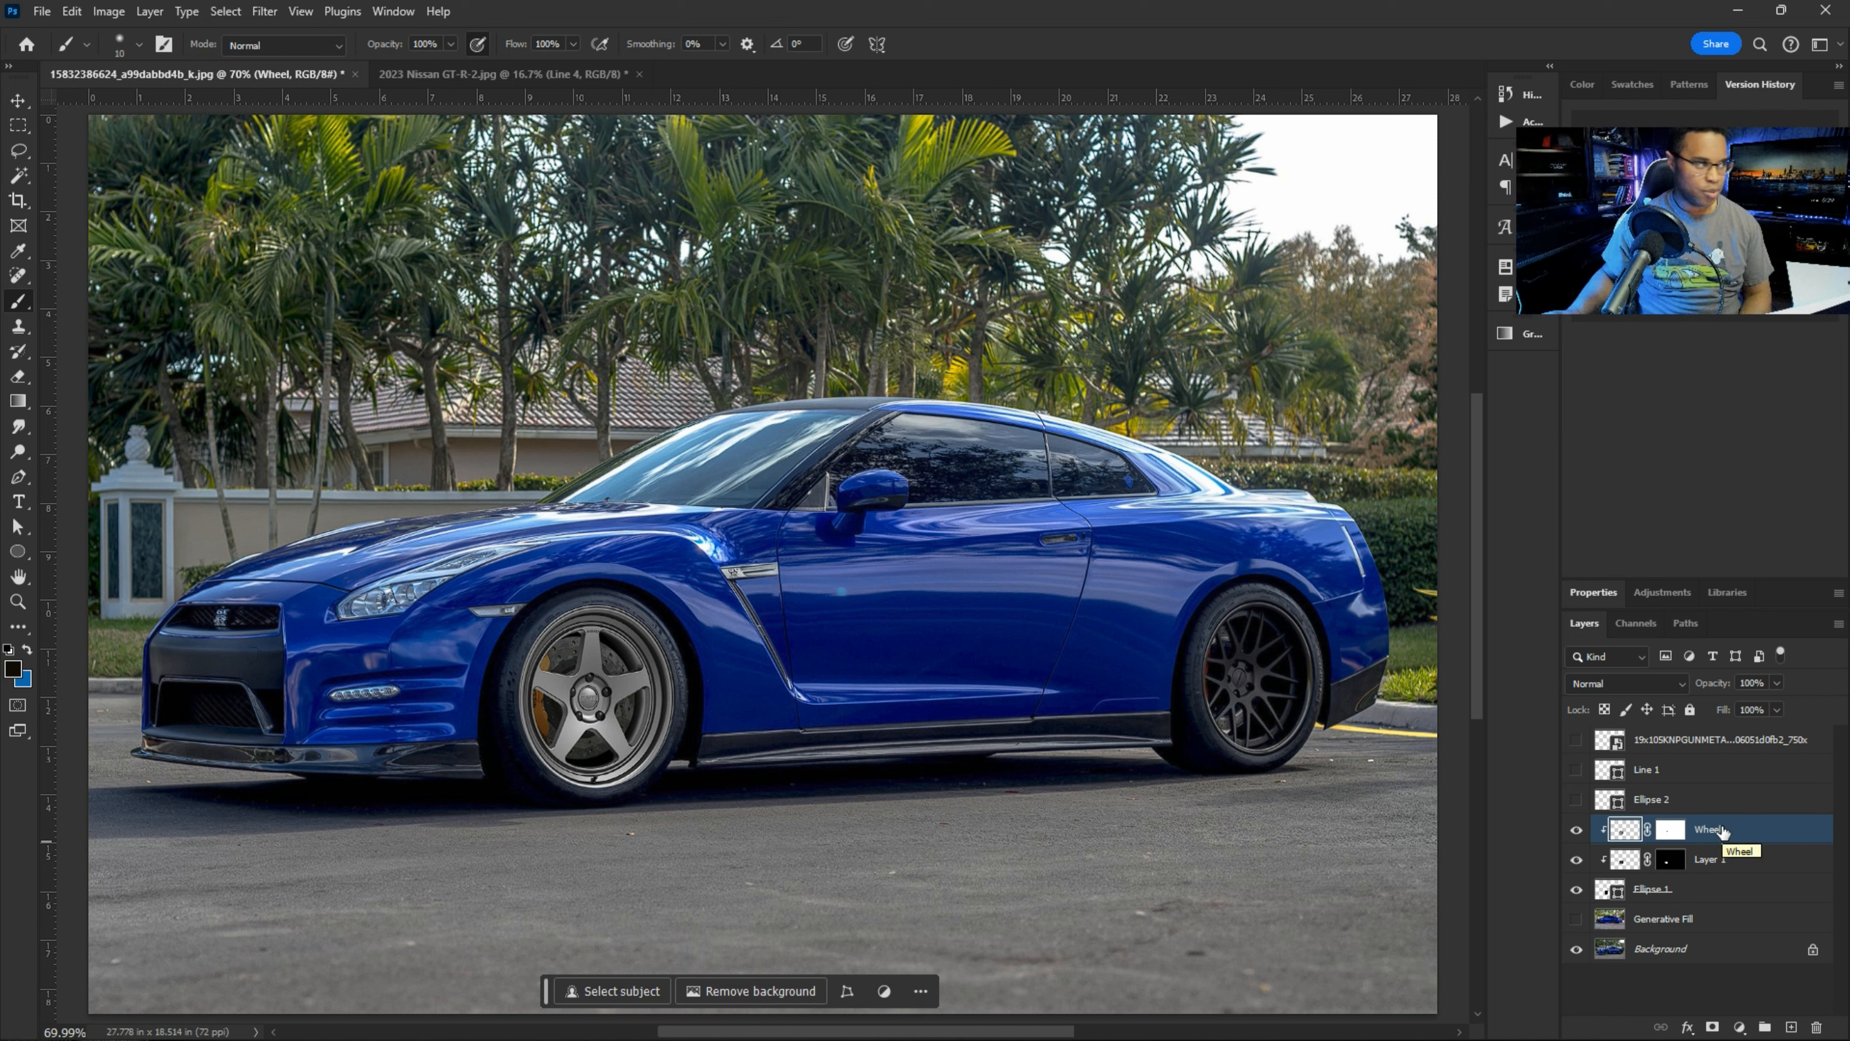
- Check the front wheel against the red Line 1 guide, and show the Ellipse 2 layer over the rear wheel
{"action": "left_click", "coordinate": [1577, 770]}
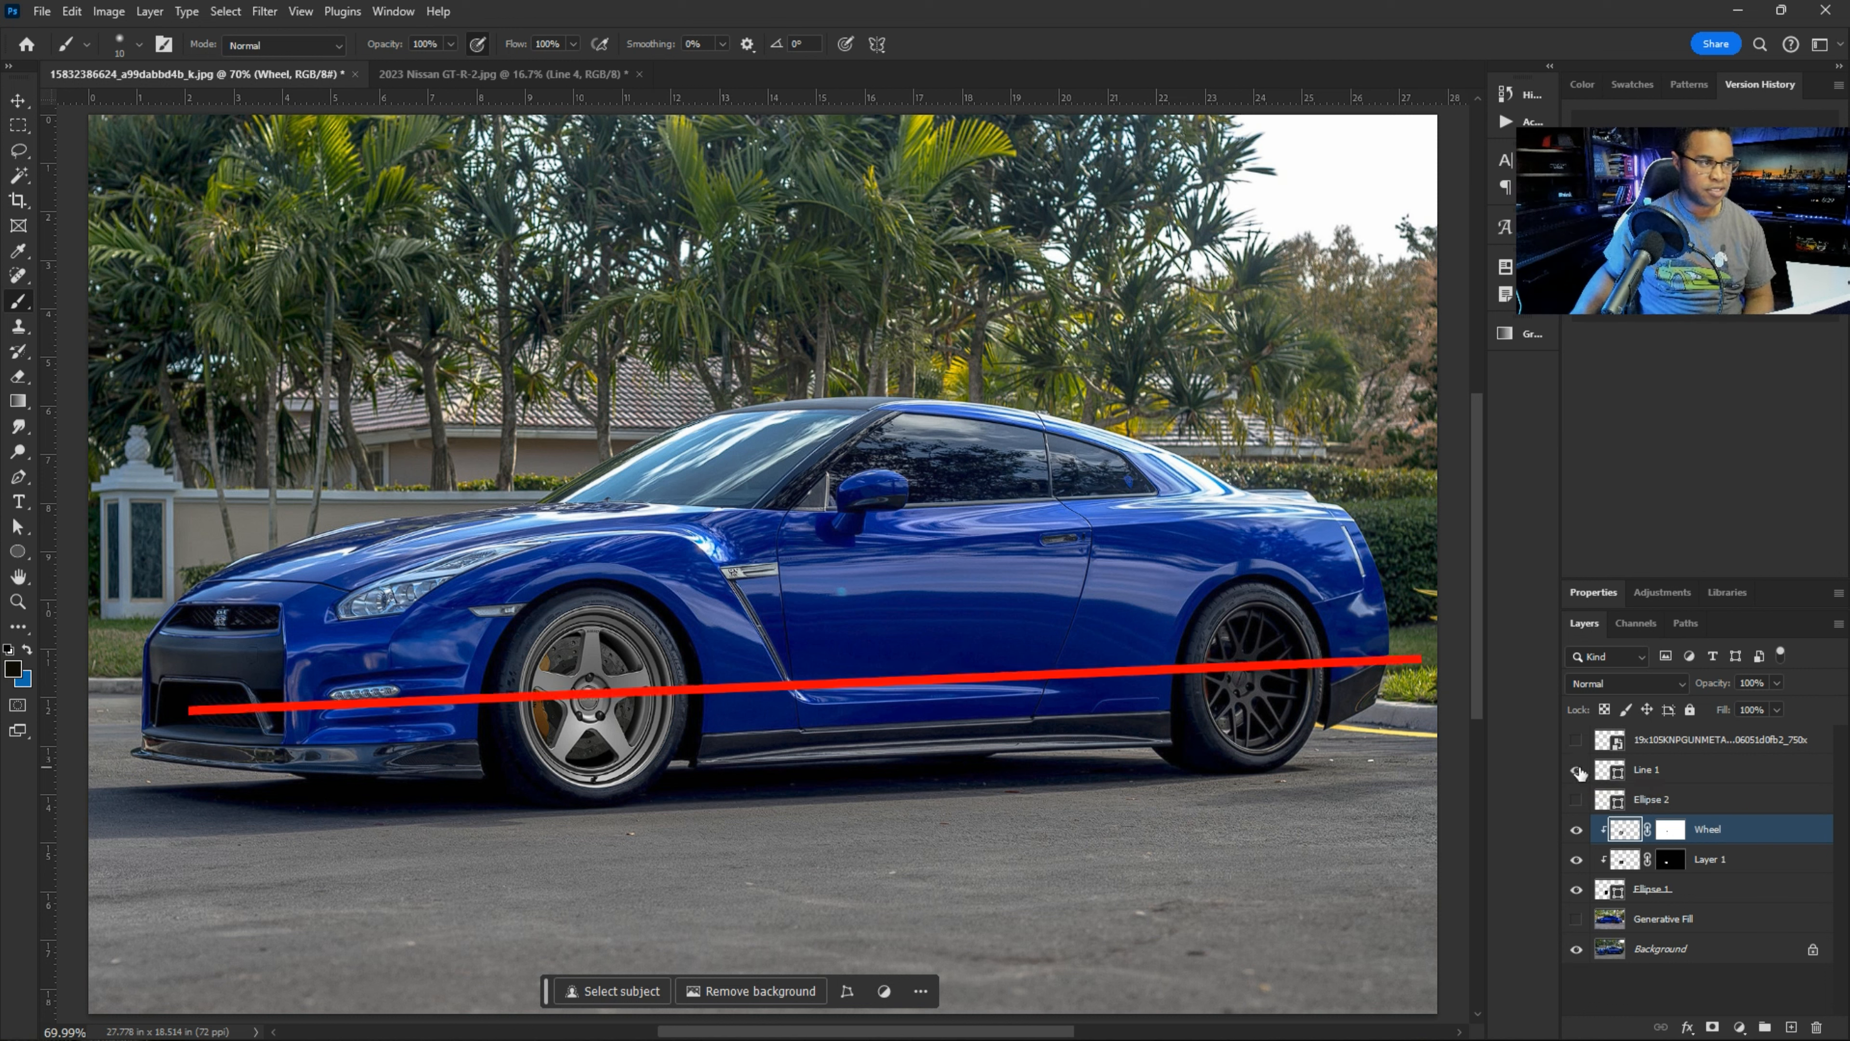
{"action": "left_click", "coordinate": [1578, 768]}
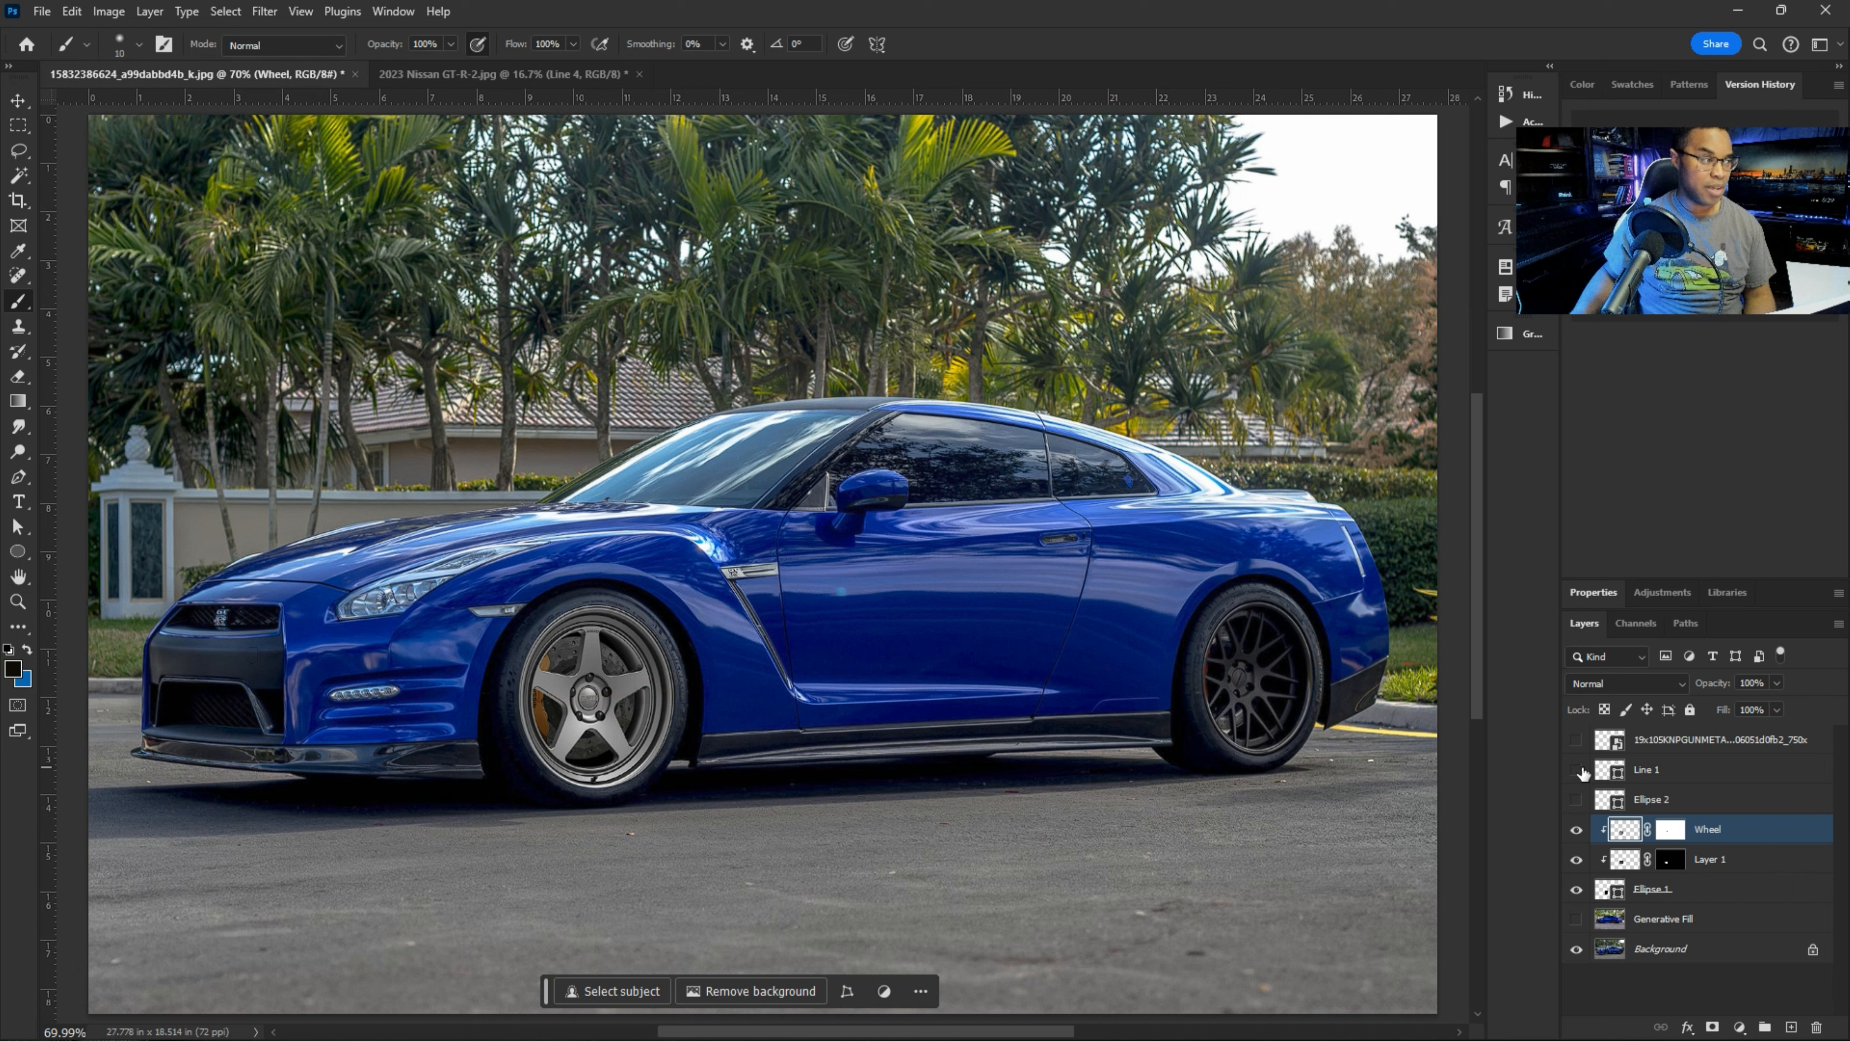
{"action": "left_click", "coordinate": [1577, 800]}
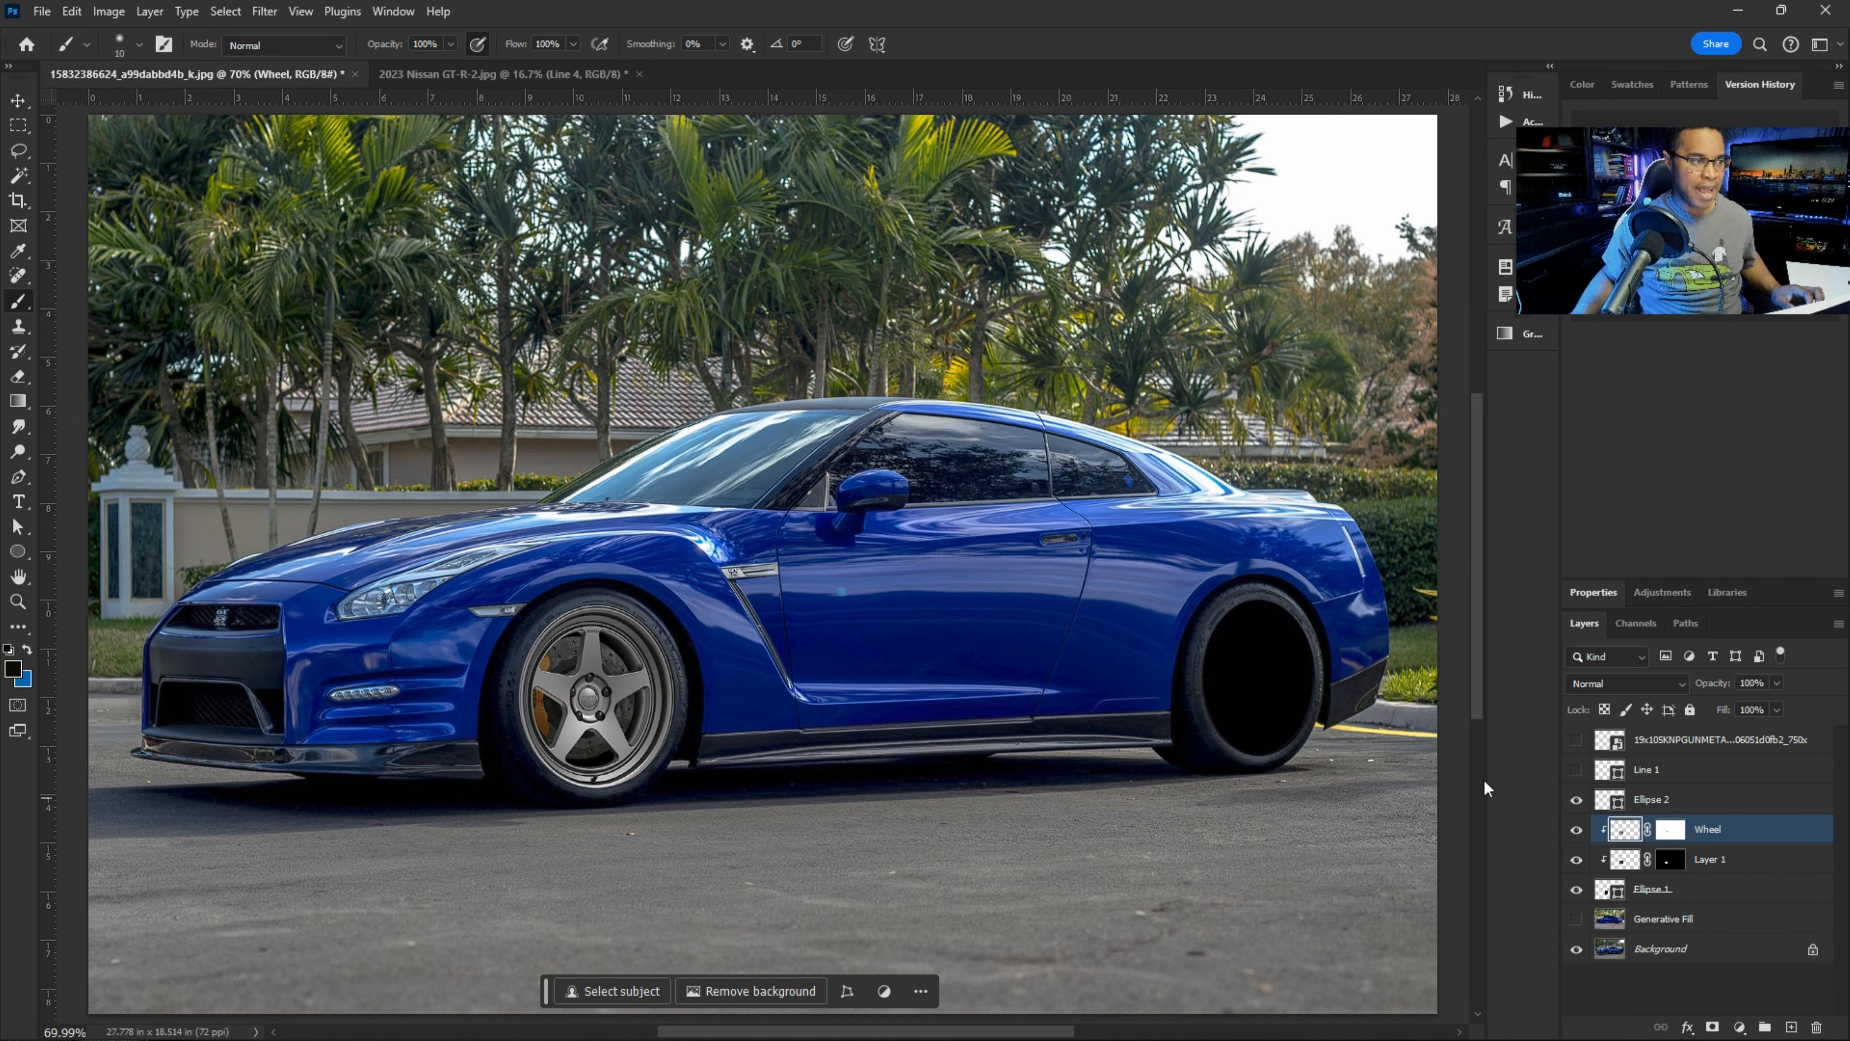
{"action": "left_click", "coordinate": [1702, 800]}
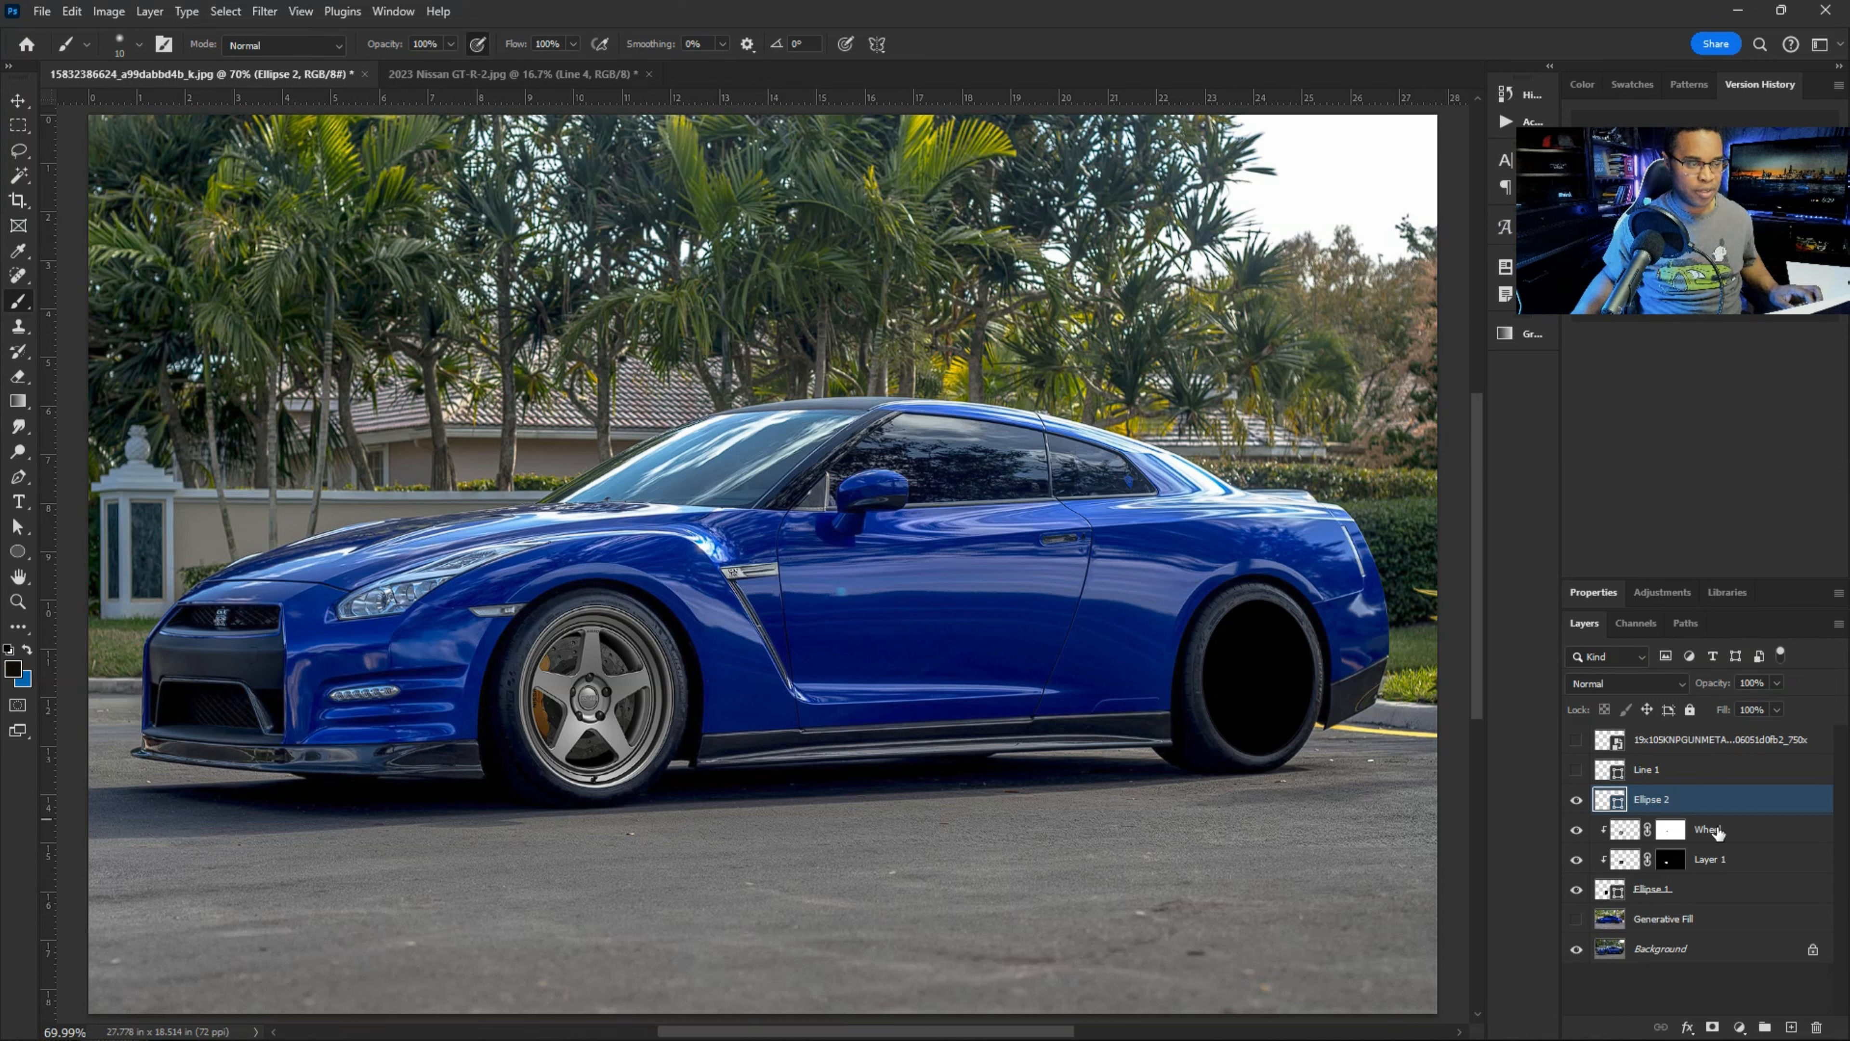
- Duplicate the Wheel and Layer 1 layers together with their masks
{"action": "left_click", "coordinate": [1745, 833]}
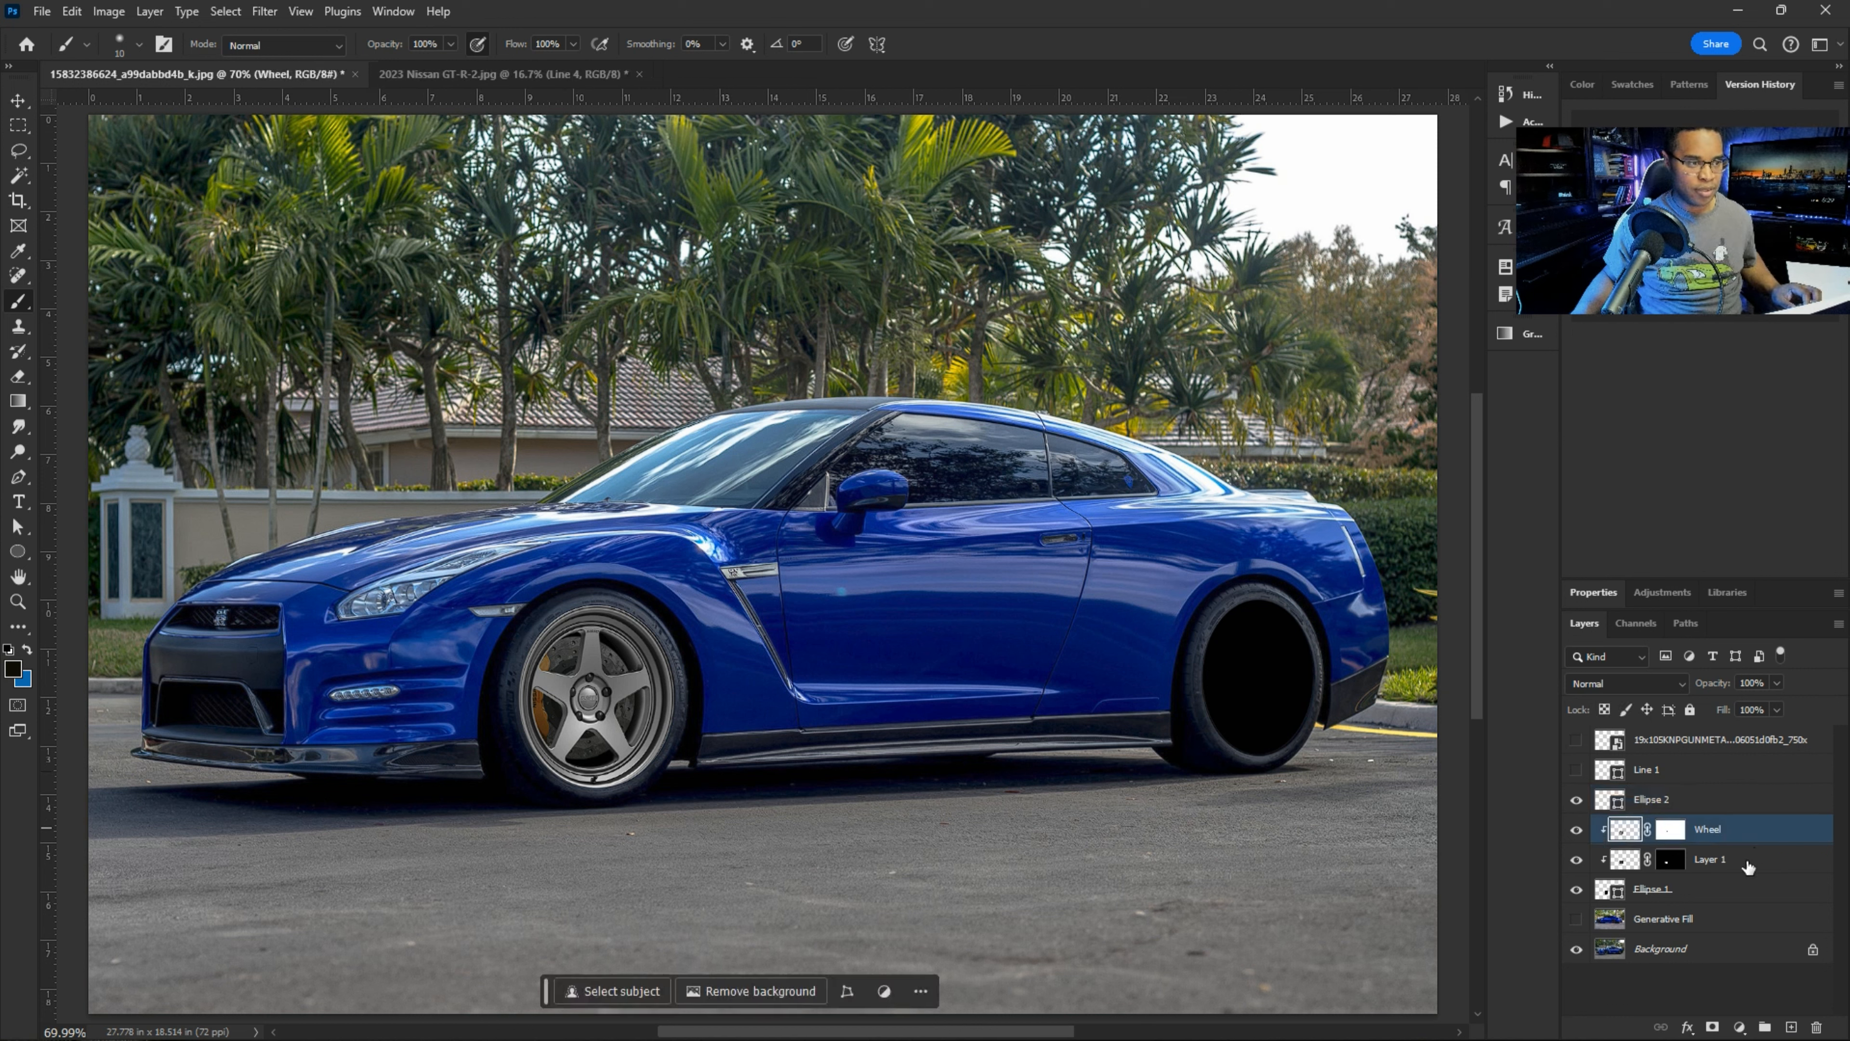
{"action": "left_click", "coordinate": [1731, 860], "text": "shift"}
{"action": "left_click_drag", "start_coordinate": [1724, 864], "coordinate": [1792, 1027]}
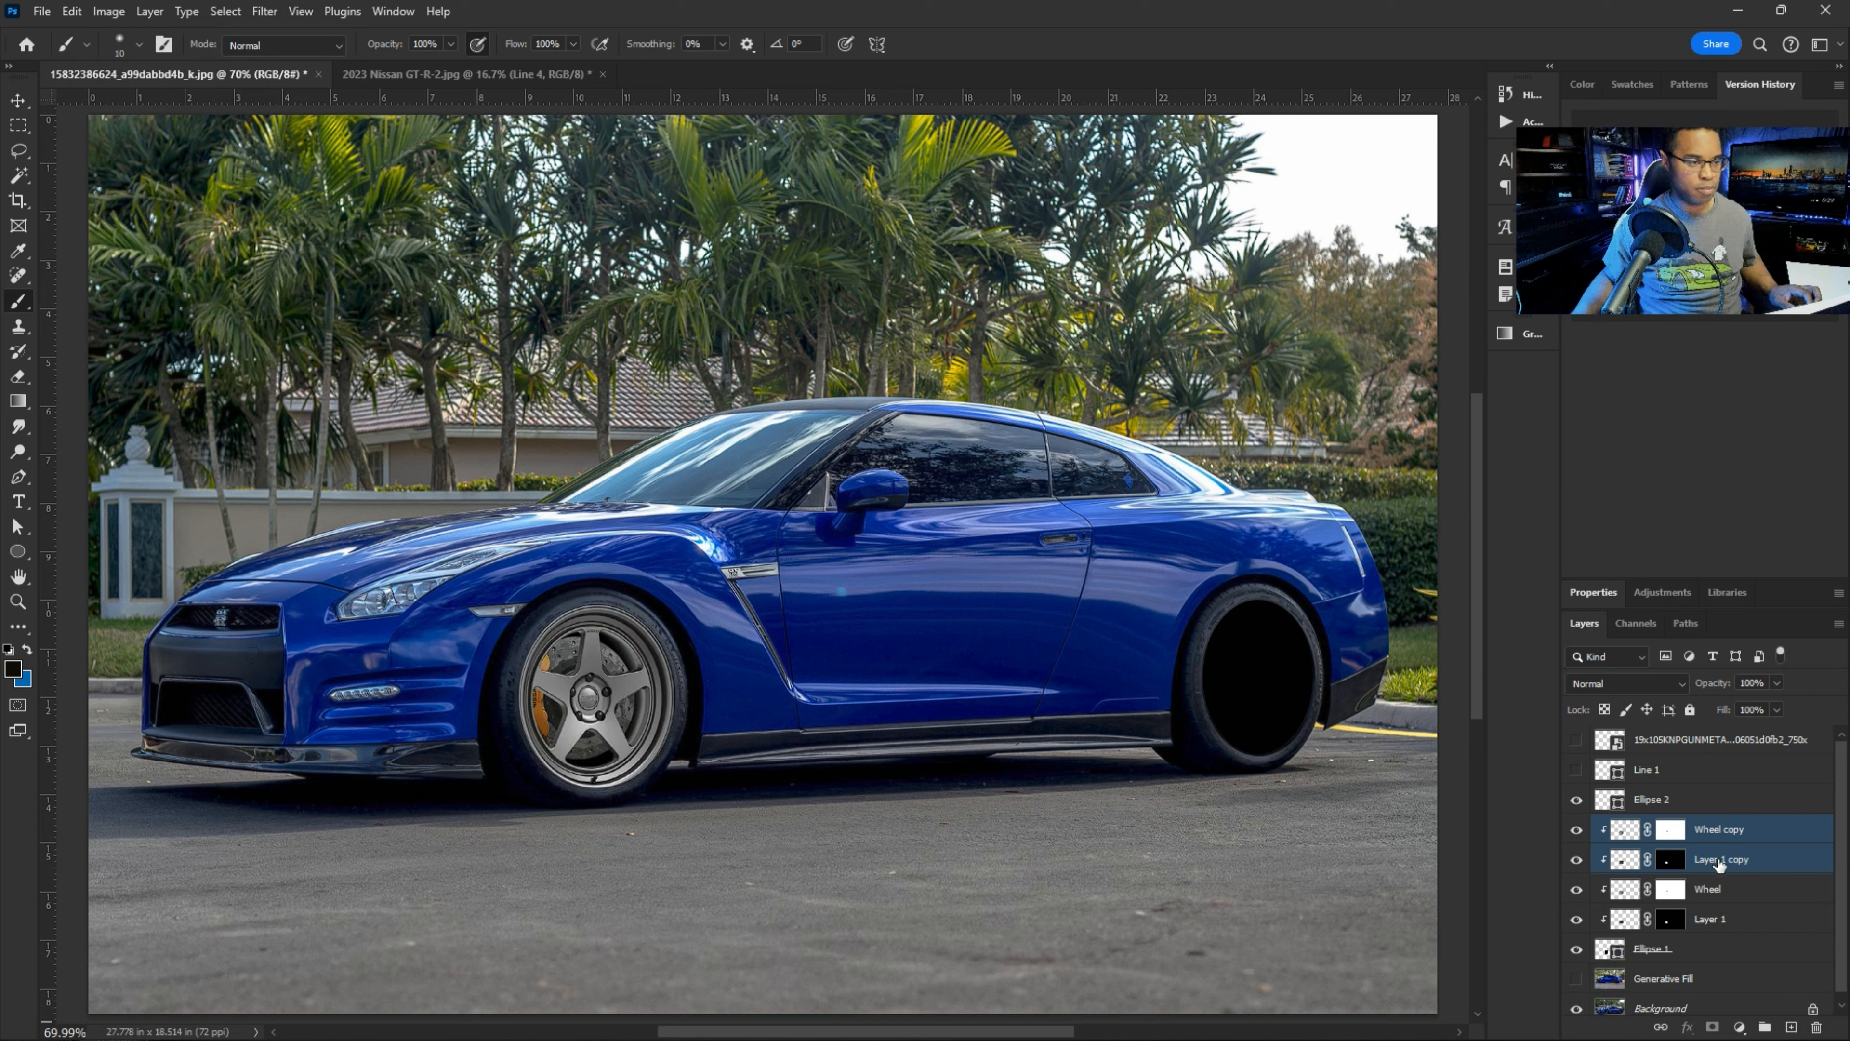
- Move the Wheel copy and Layer 1 copy layers above Ellipse 2 and clip both to it
{"action": "left_click_drag", "start_coordinate": [1720, 863], "coordinate": [1725, 789]}
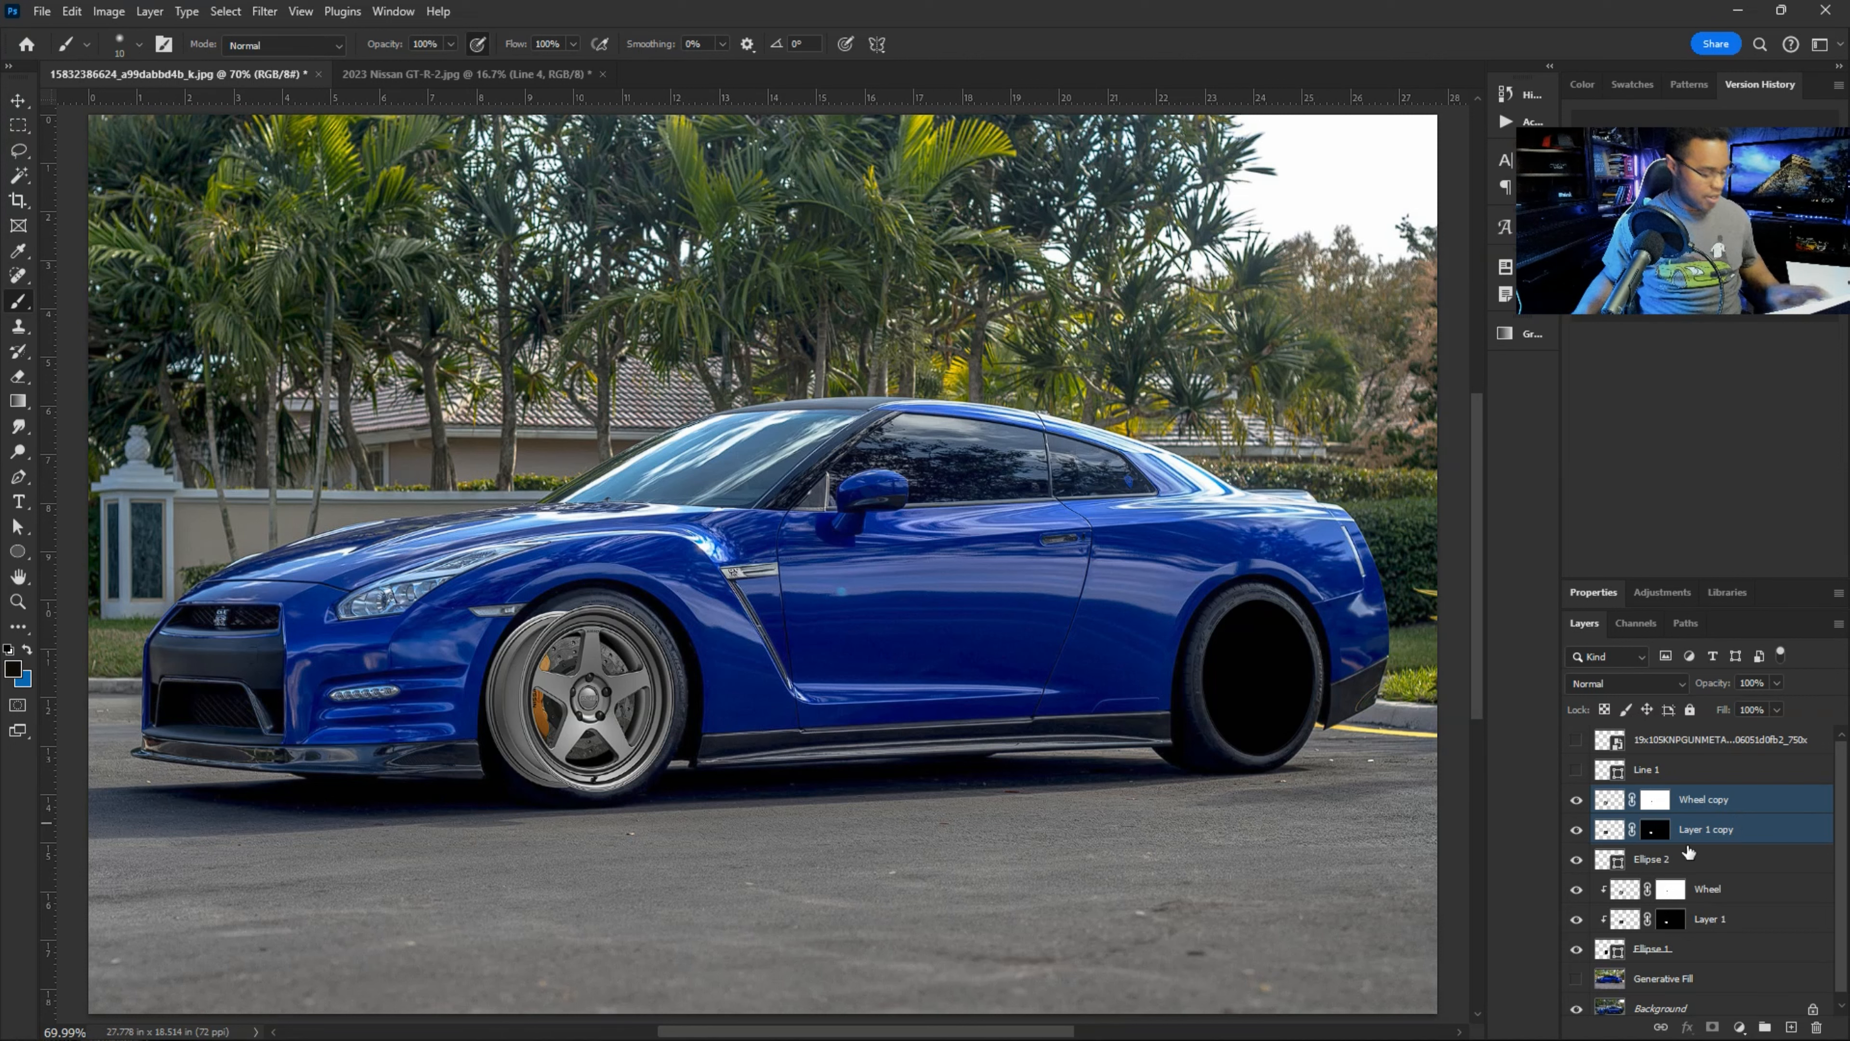
{"action": "left_click", "coordinate": [1705, 840], "text": "alt"}
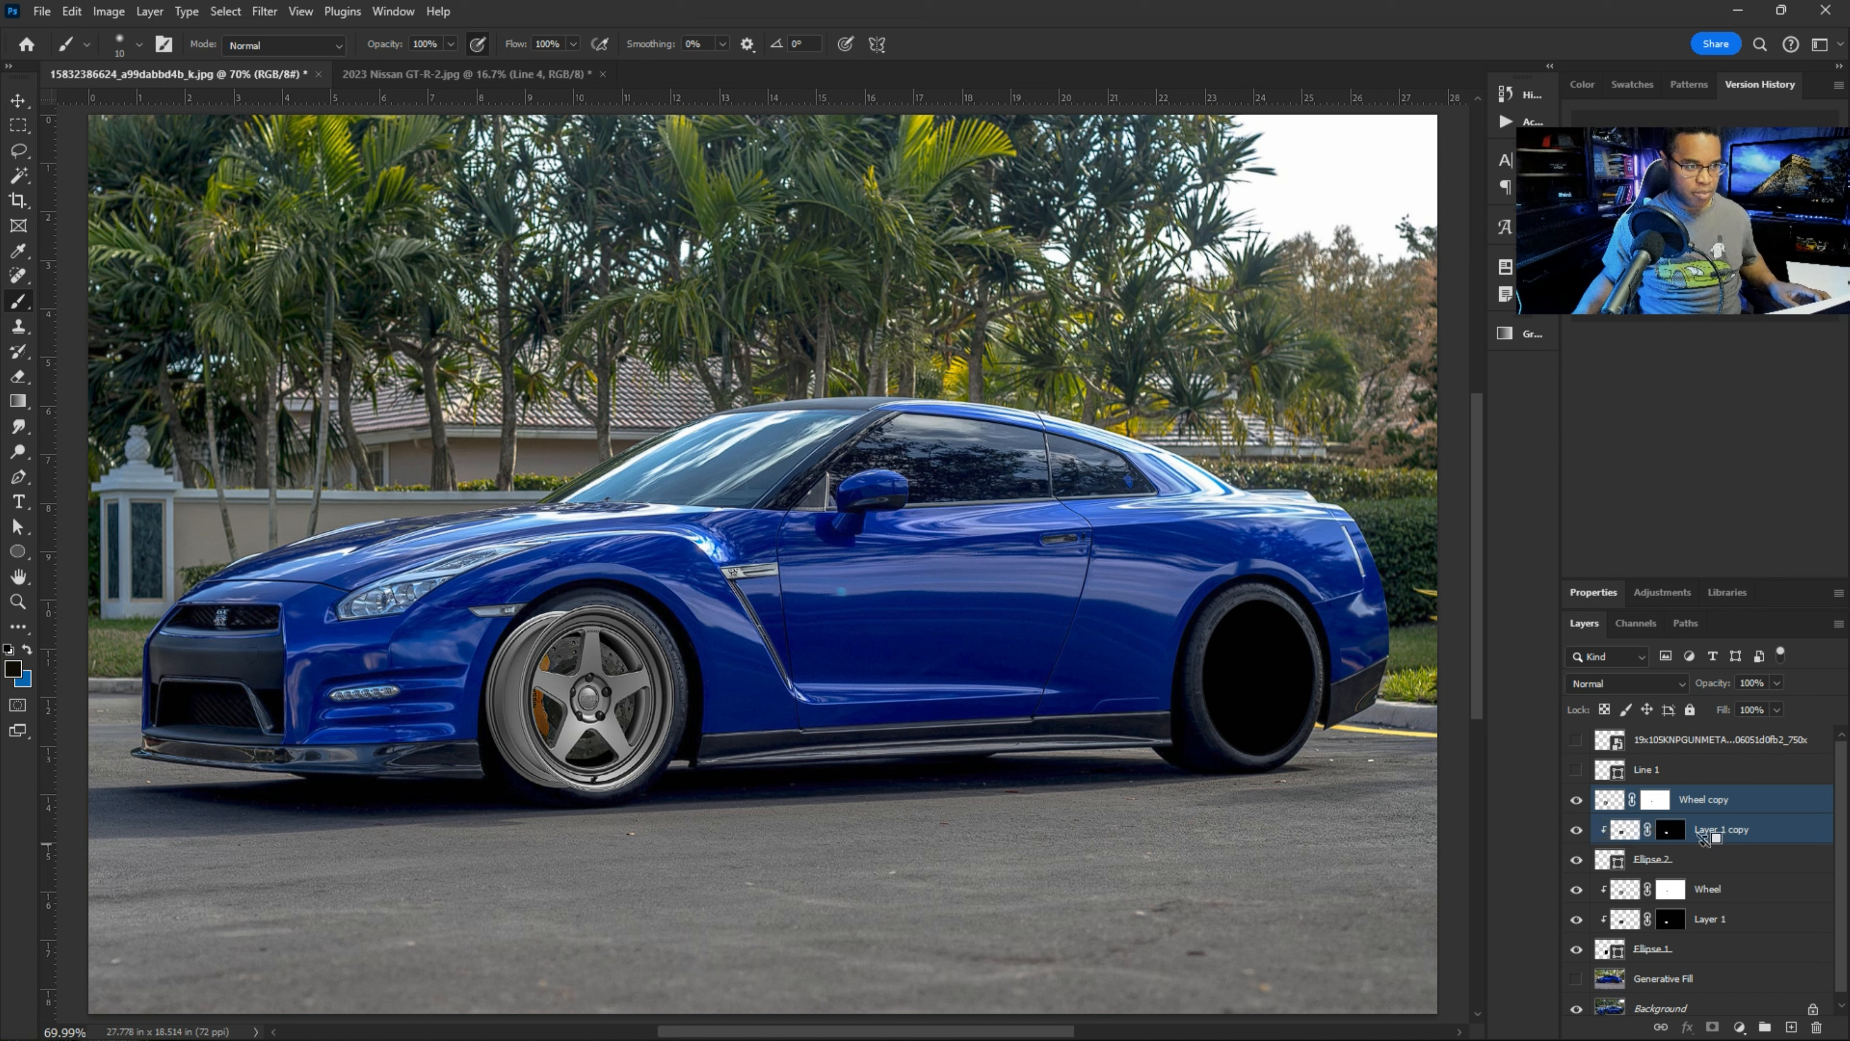
{"action": "left_click", "coordinate": [1719, 807], "text": "alt"}
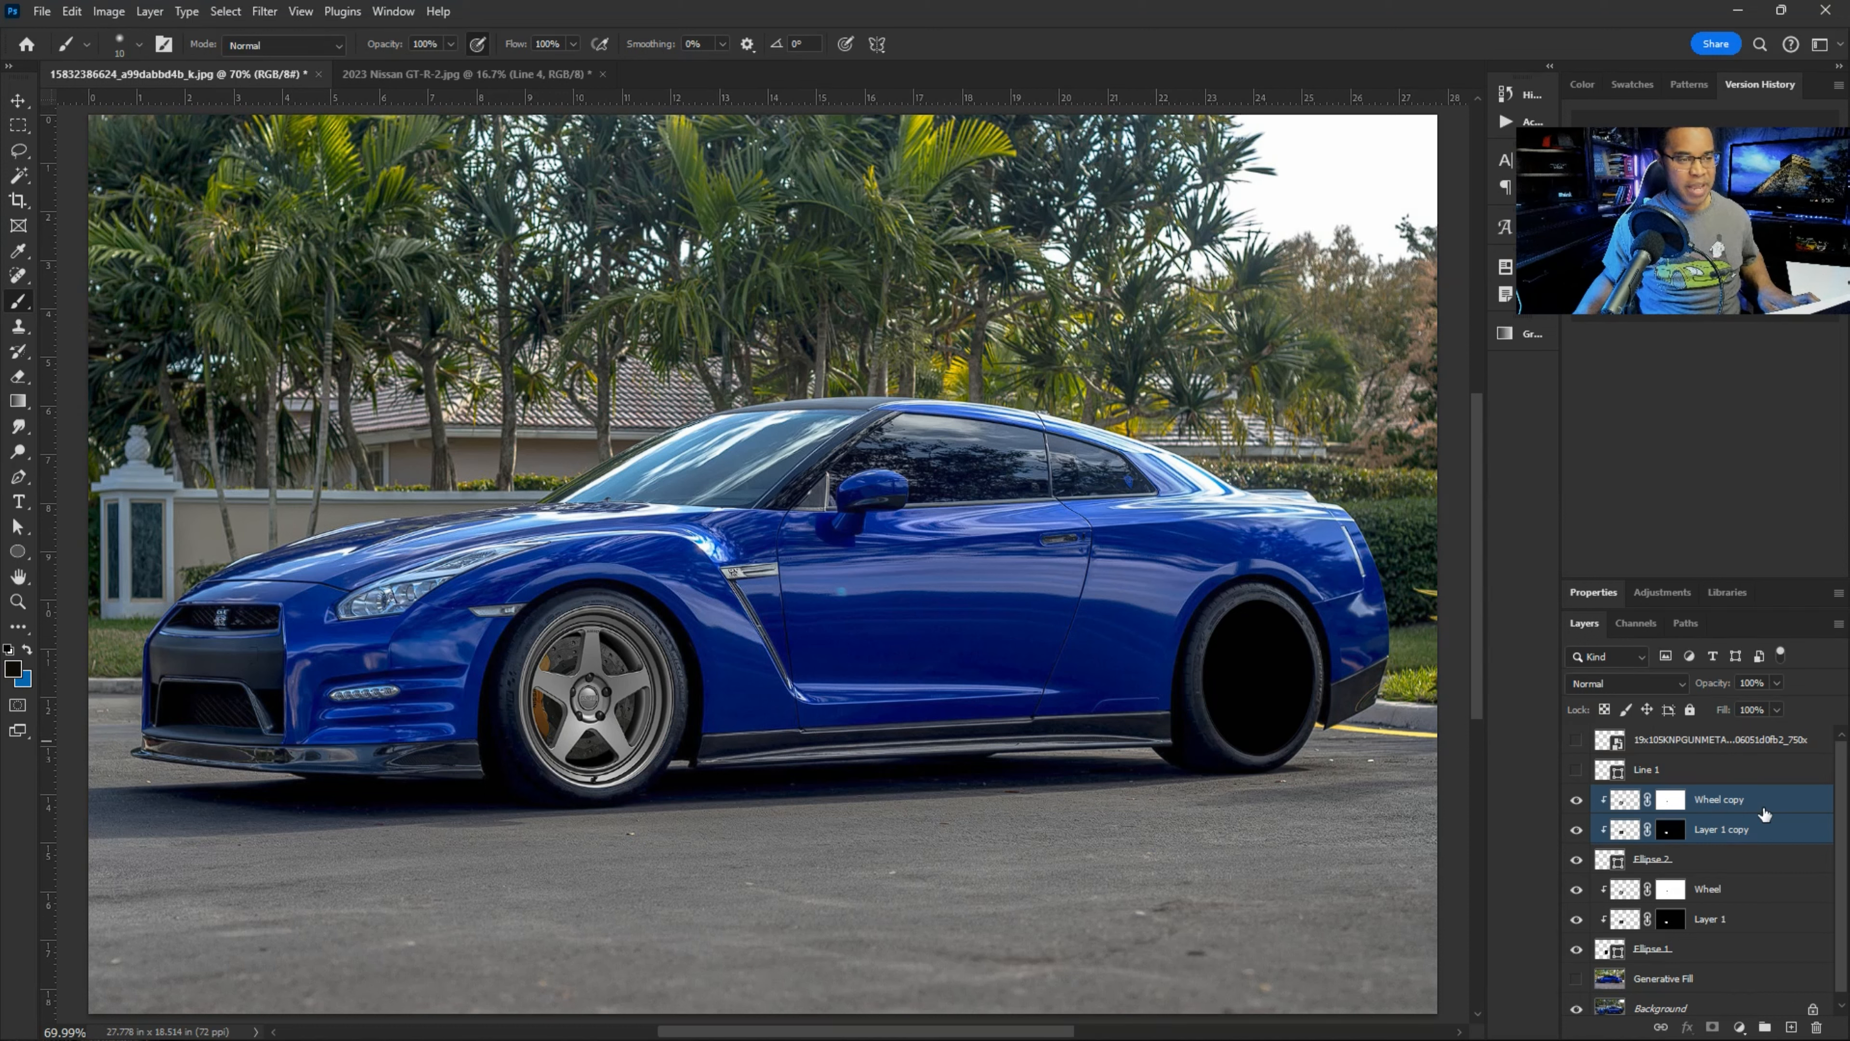
- Use Free Transform to move the duplicated wheel and brake layers over the rear wheel's black ellipse
{"action": "key", "text": "ctrl+t"}
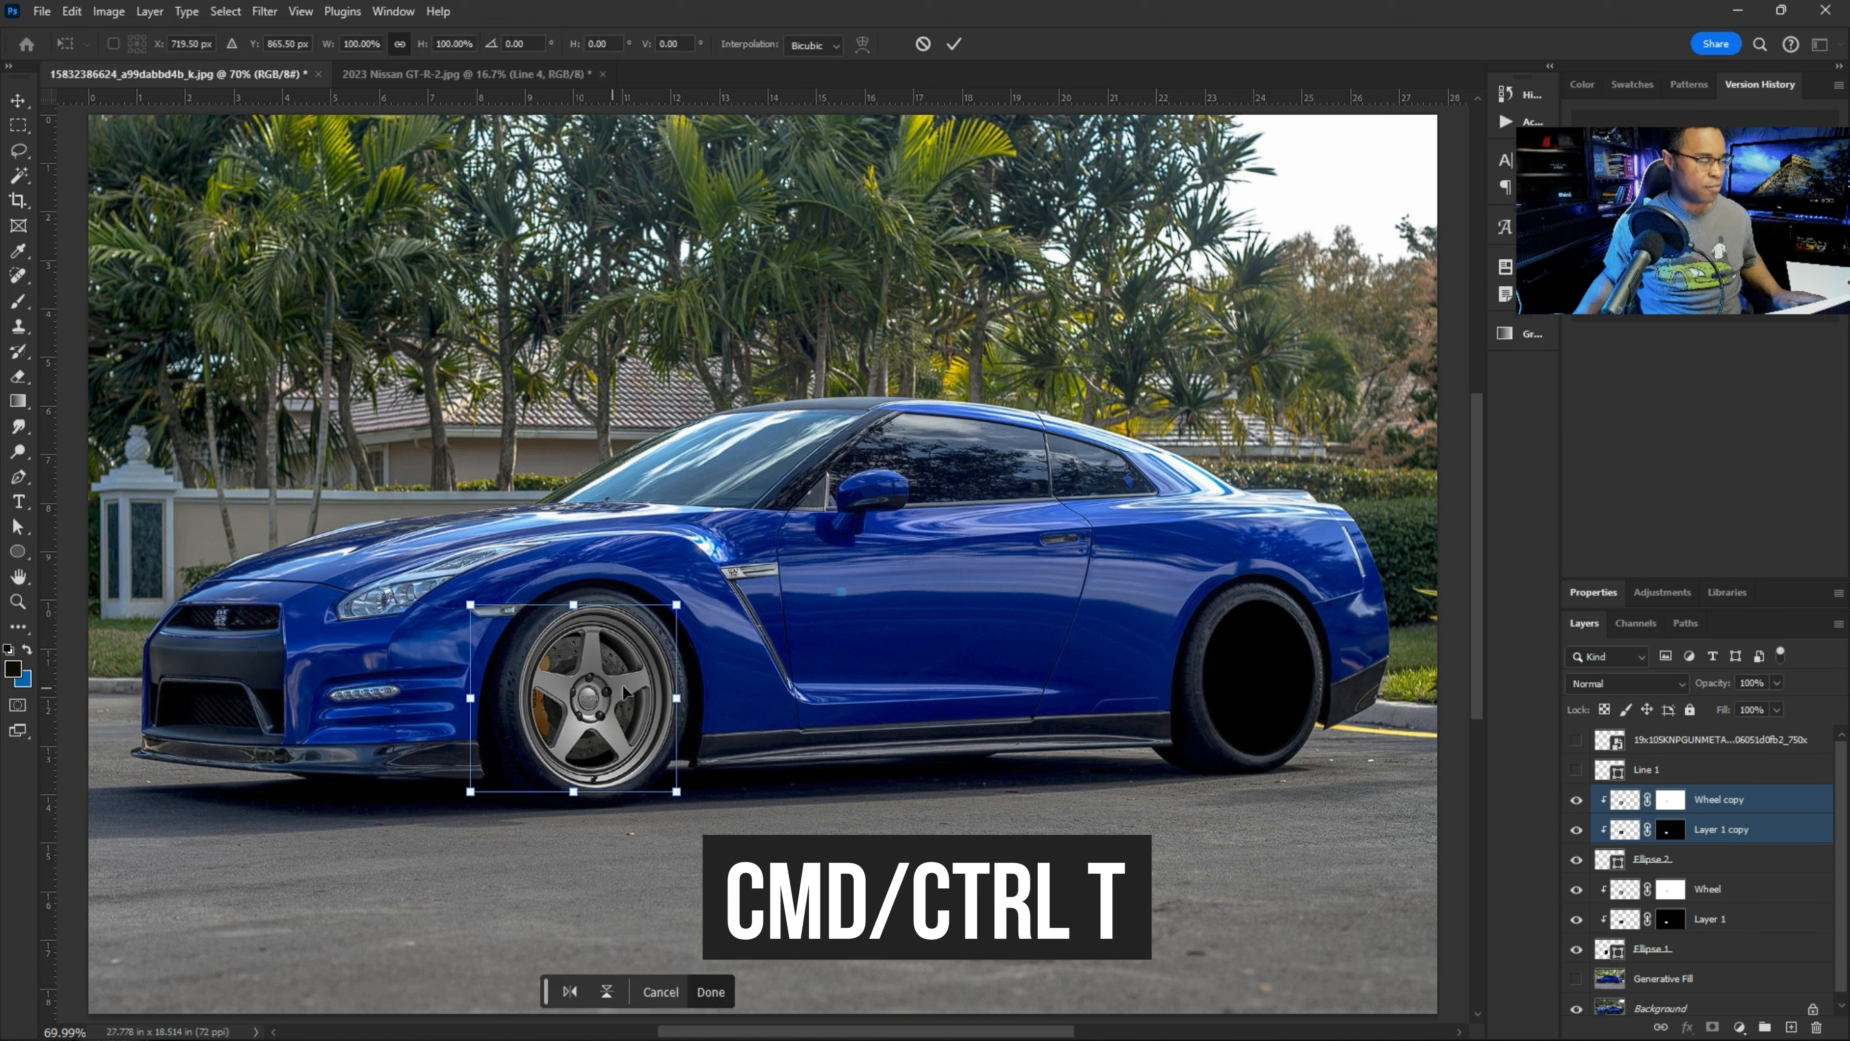
{"action": "left_click_drag", "start_coordinate": [619, 711], "coordinate": [1275, 705]}
{"action": "key", "text": "ctrl+plus"}
{"action": "key", "text": "ctrl+plus"}
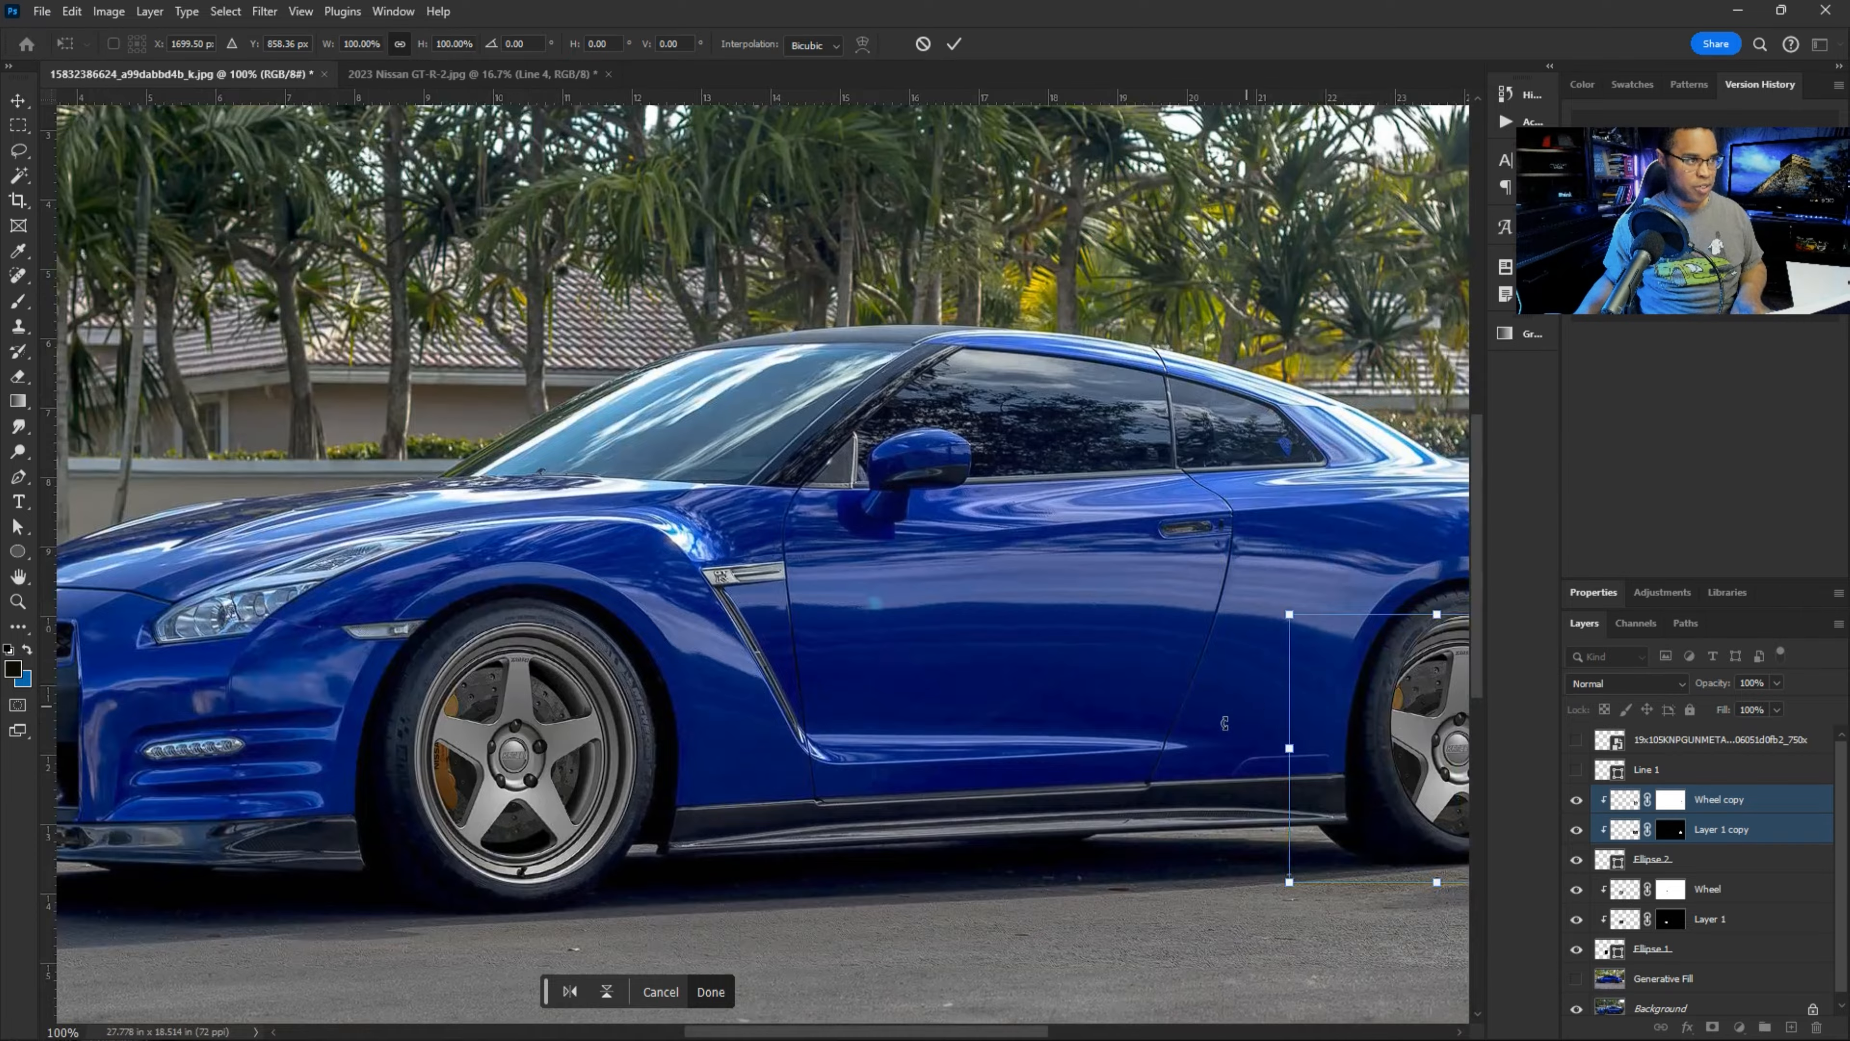
{"action": "left_click_drag", "start_coordinate": [791, 1032], "coordinate": [1038, 1032]}
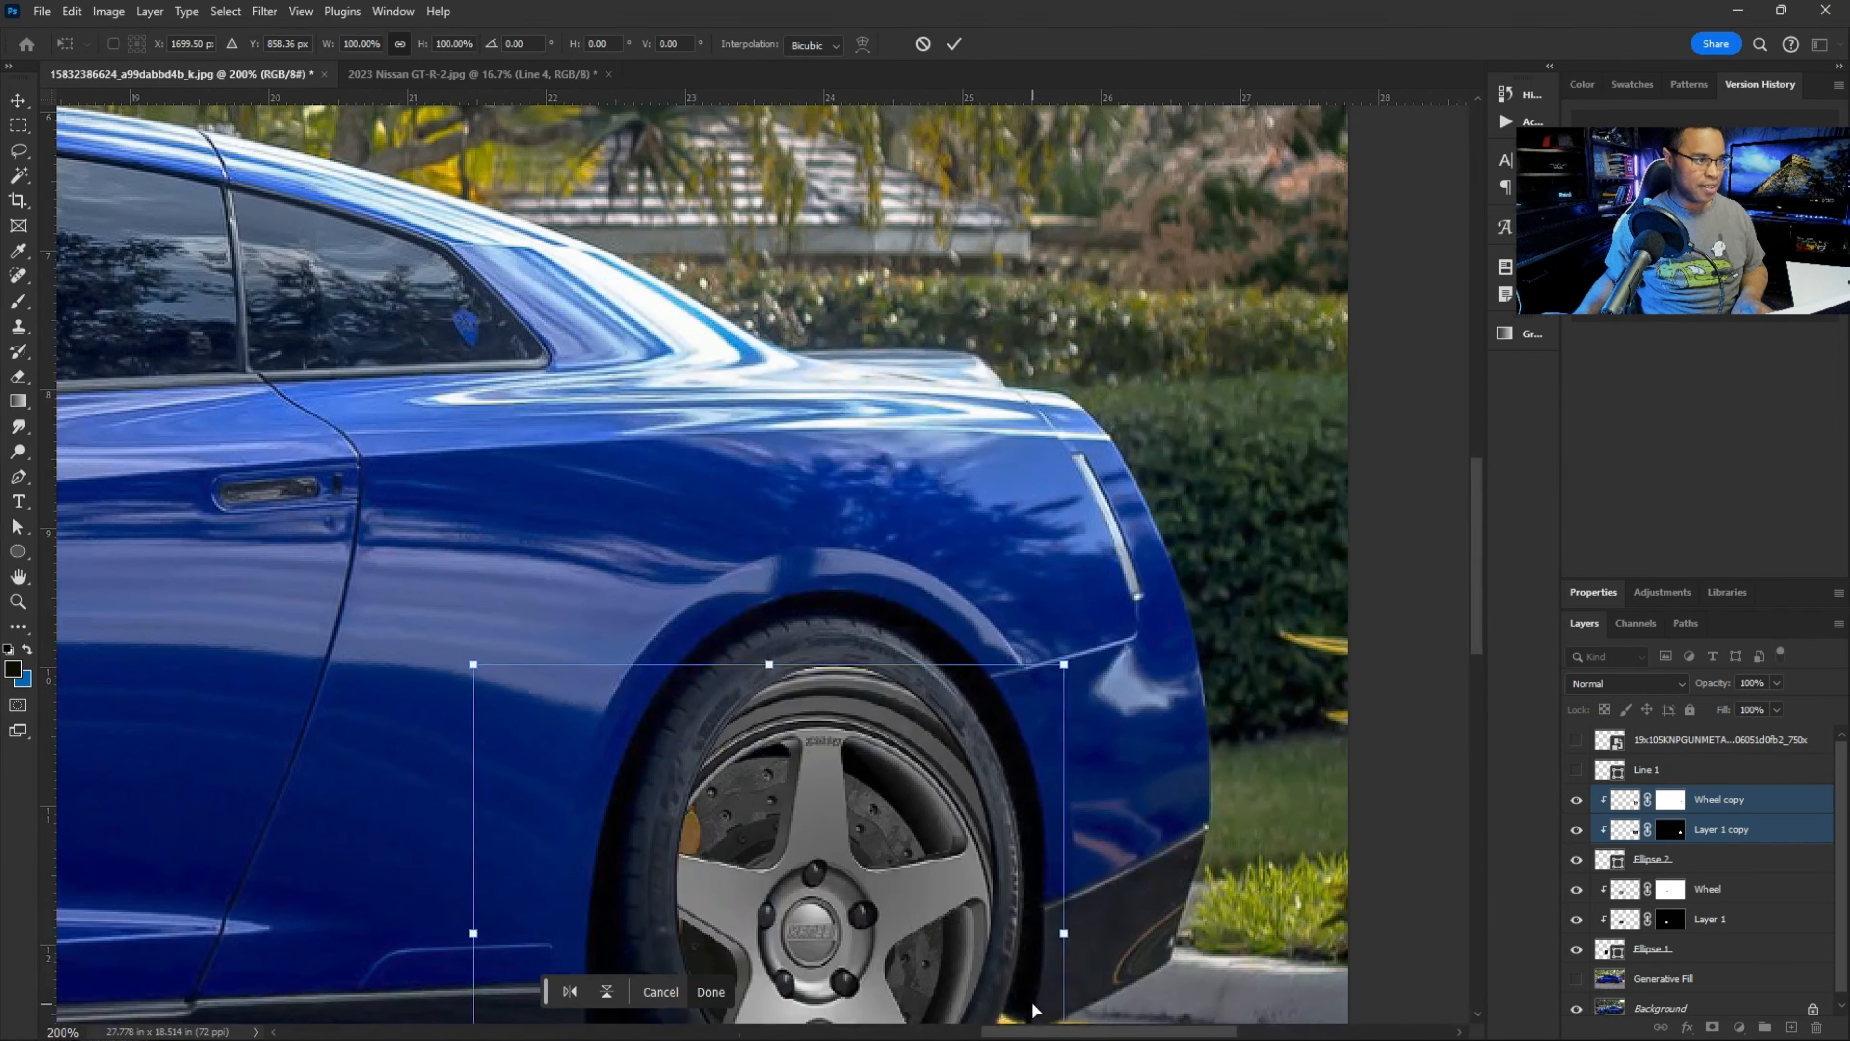
{"action": "scroll", "coordinate": [1065, 581], "scroll_direction": "down", "scroll_amount": 3}
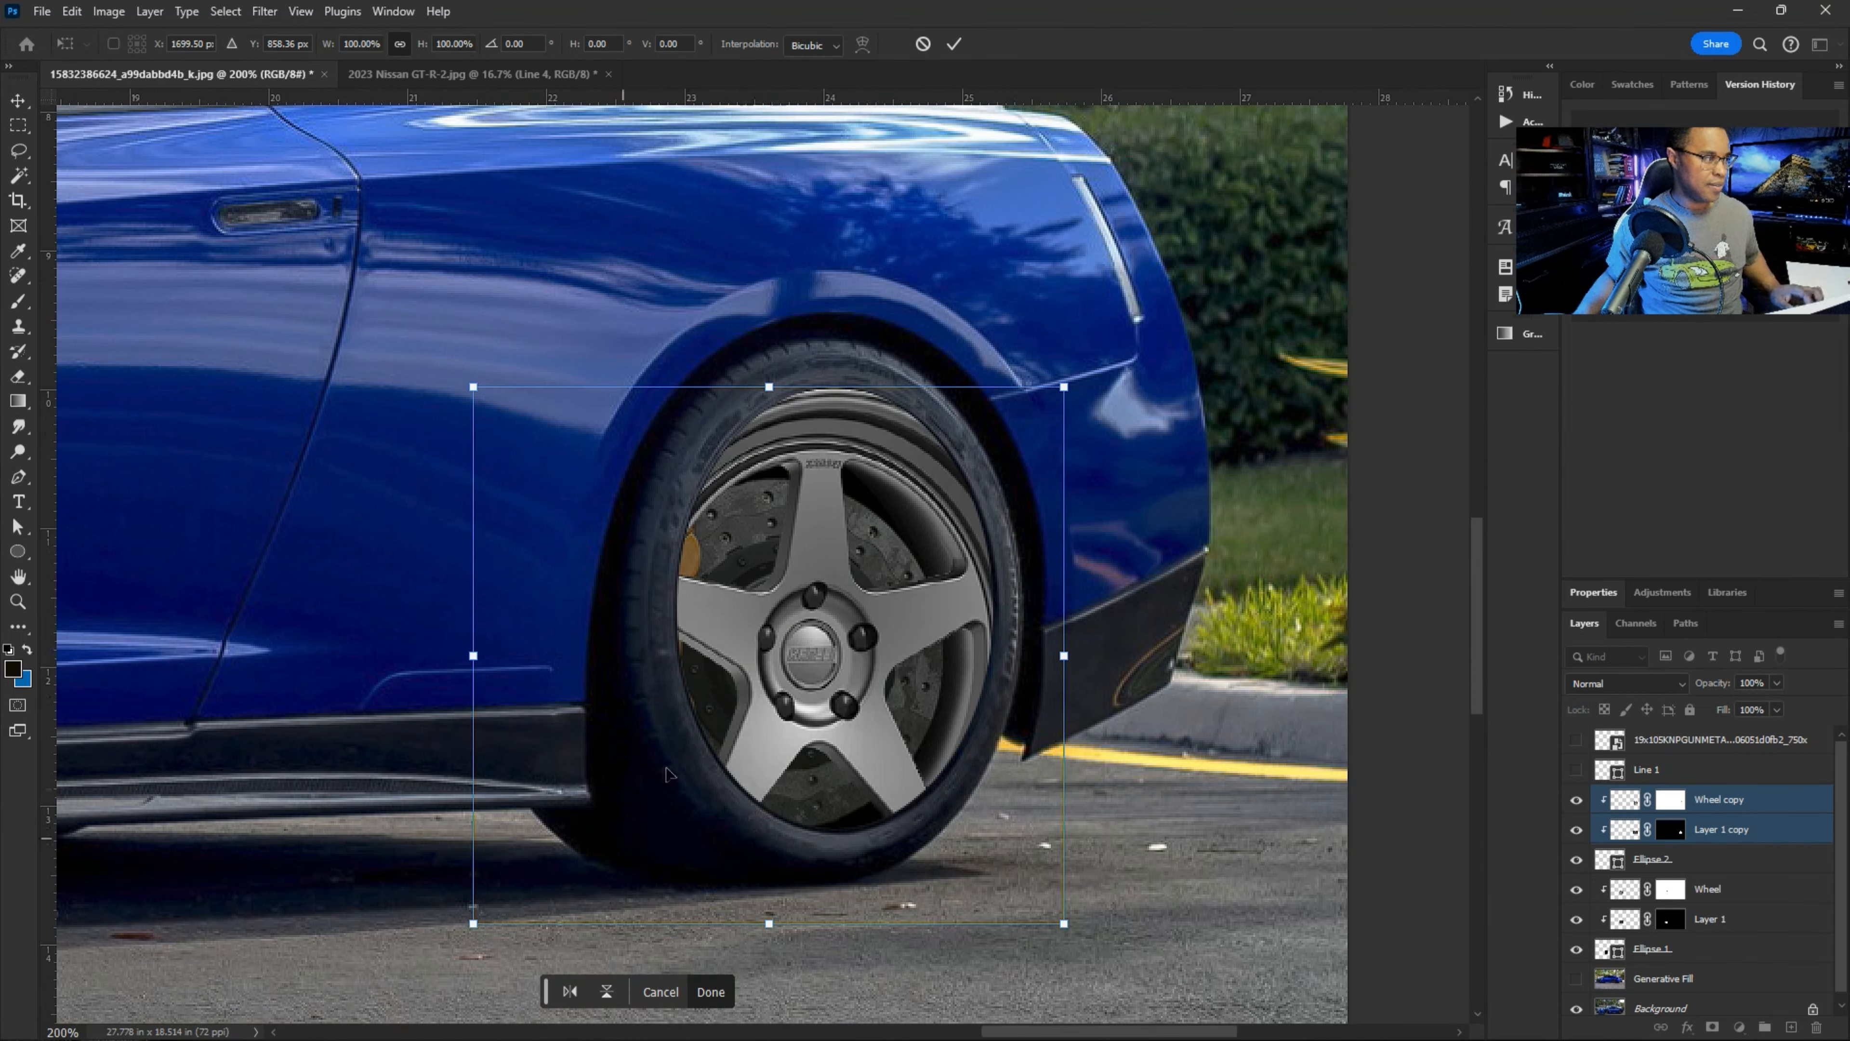
- Scale the duplicated wheel and brake to about 72% width and 83% height to fit the rear rim
{"action": "left_click_drag", "start_coordinate": [471, 923], "coordinate": [560, 845]}
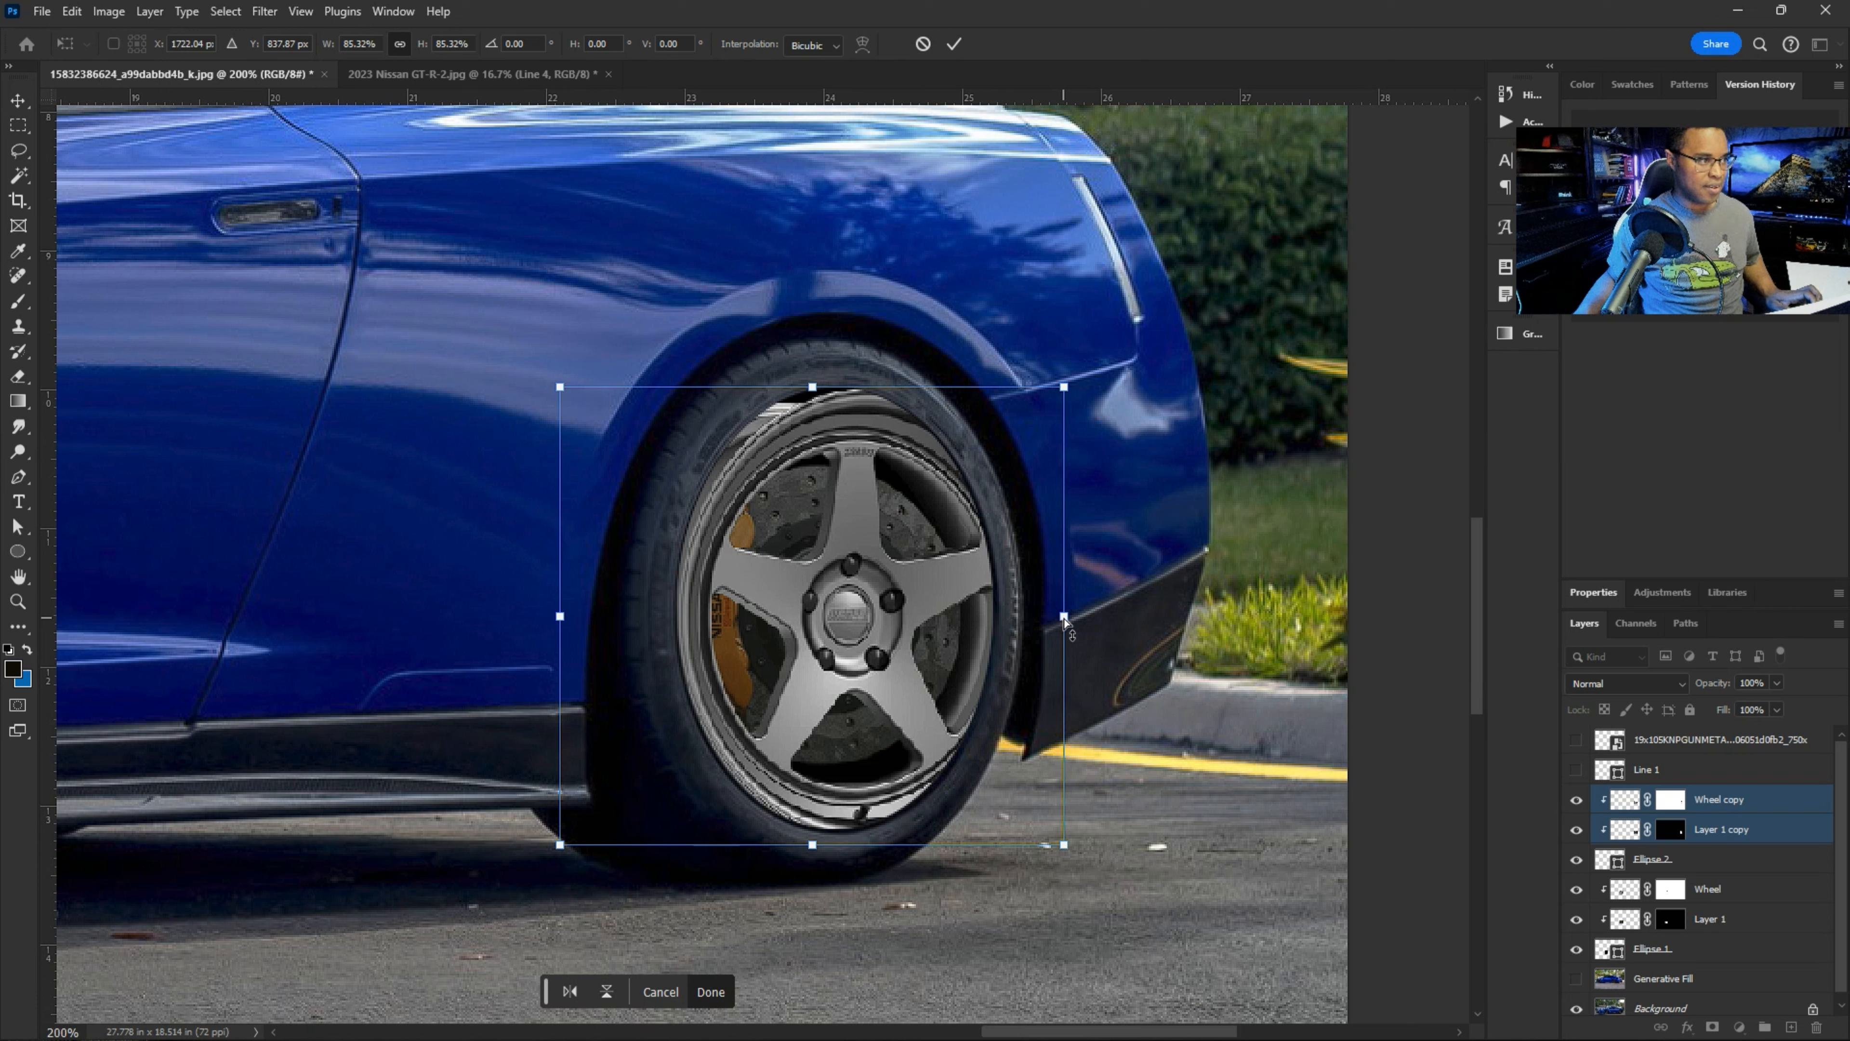
{"action": "left_click_drag", "start_coordinate": [1064, 618], "coordinate": [1000, 616]}
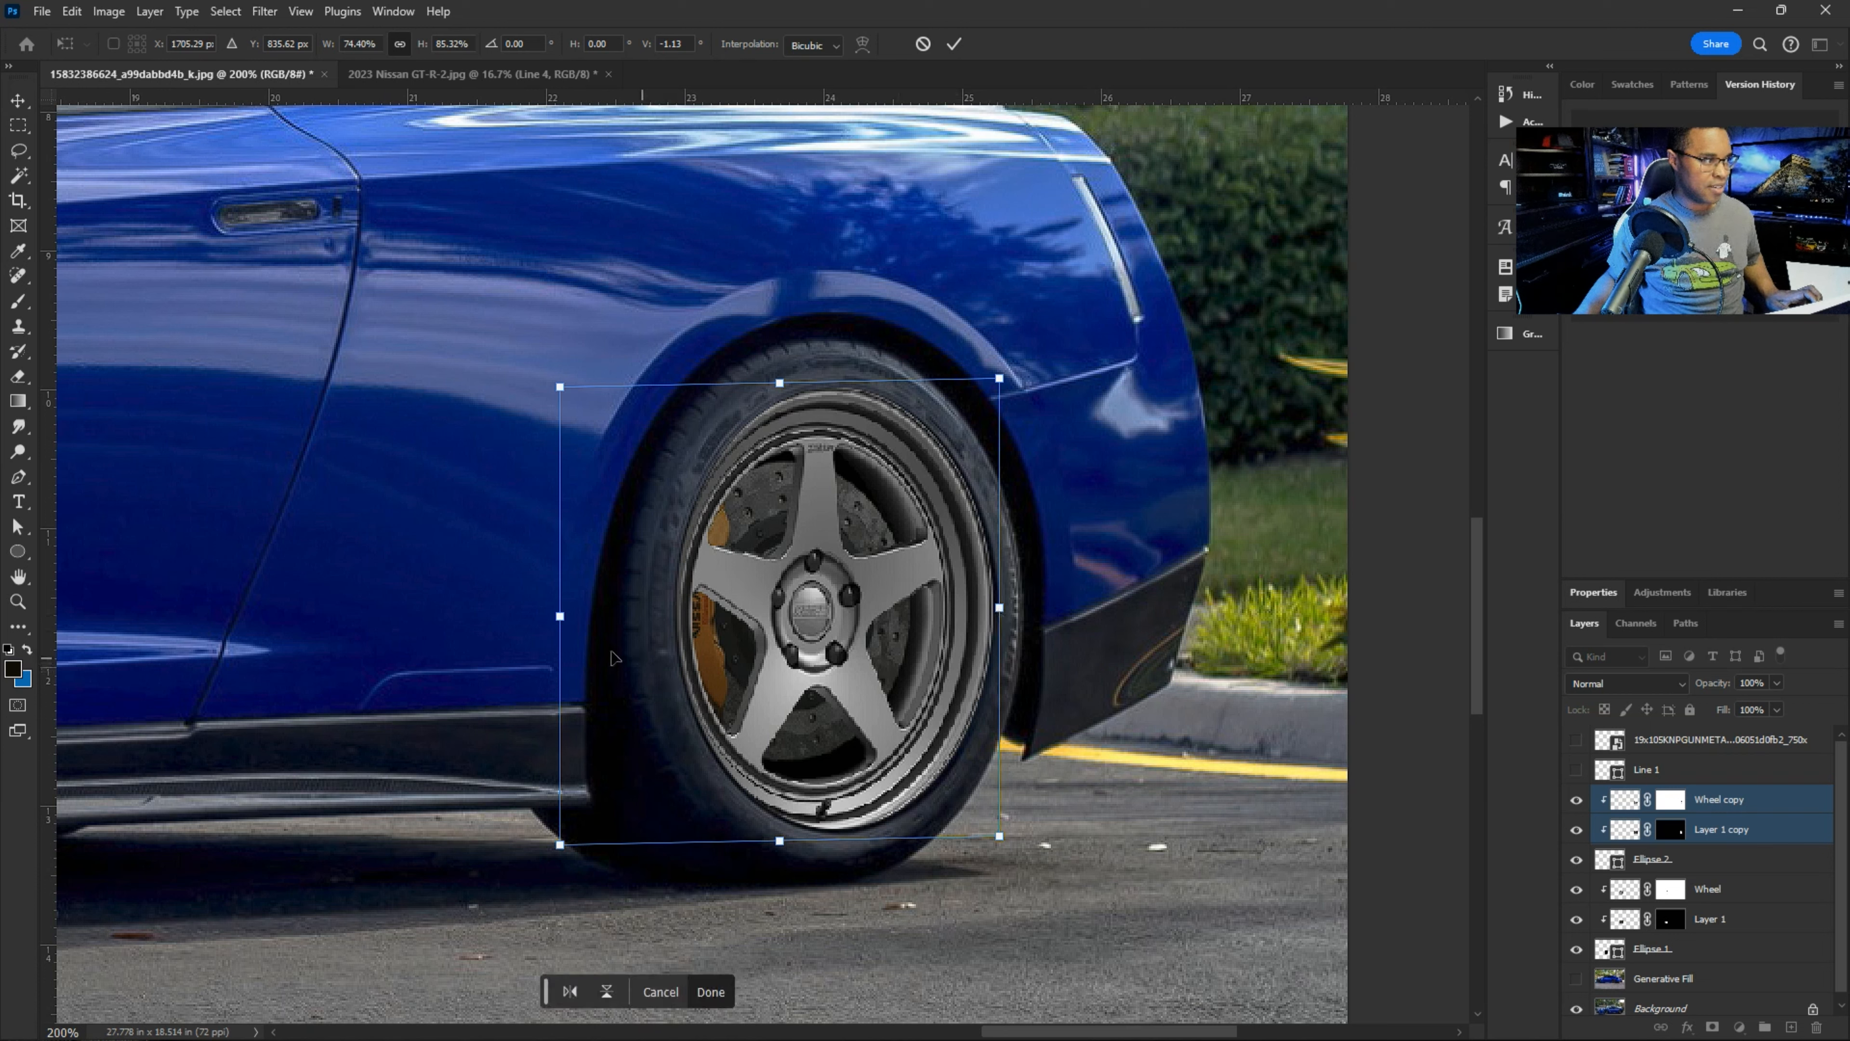
{"action": "mouse_move", "coordinate": [560, 616]}
{"action": "left_mouse_down"}
{"action": "mouse_move", "coordinate": [596, 616]}
{"action": "mouse_move", "coordinate": [576, 616]}
{"action": "left_mouse_up"}
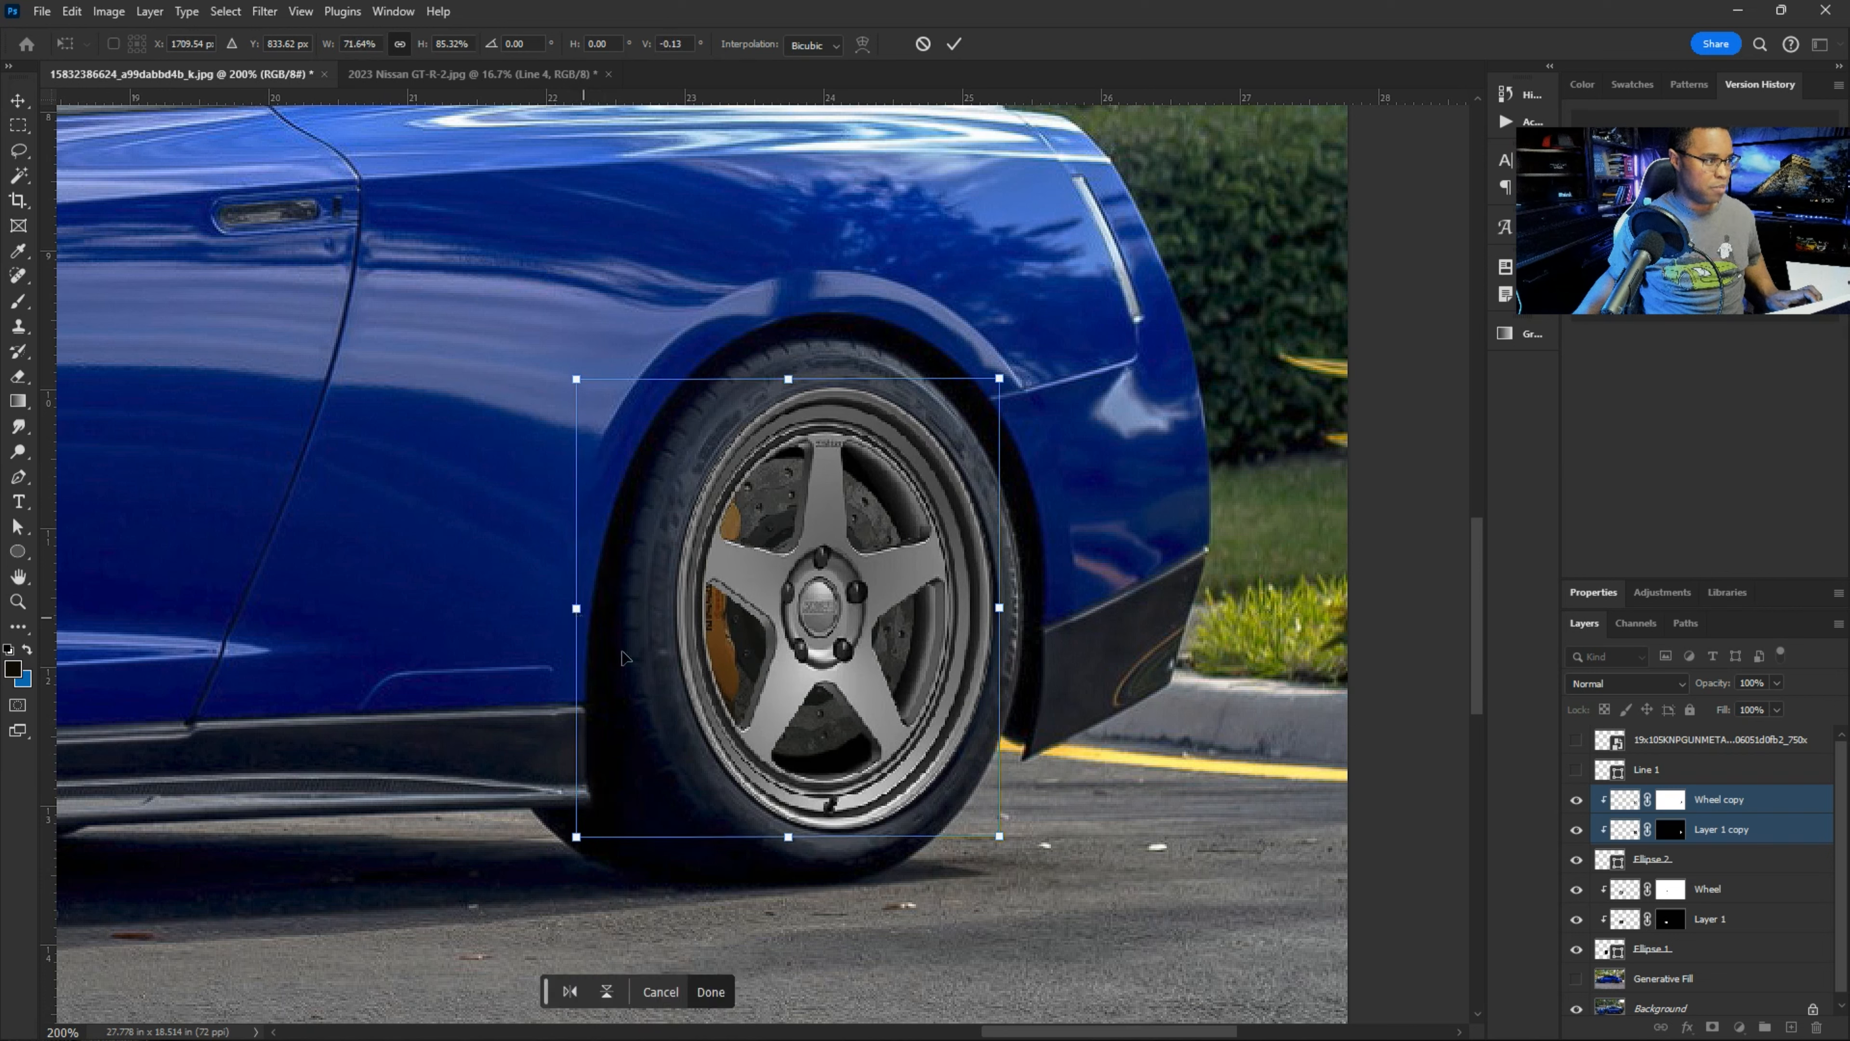
{"action": "left_click_drag", "start_coordinate": [789, 837], "coordinate": [786, 831]}
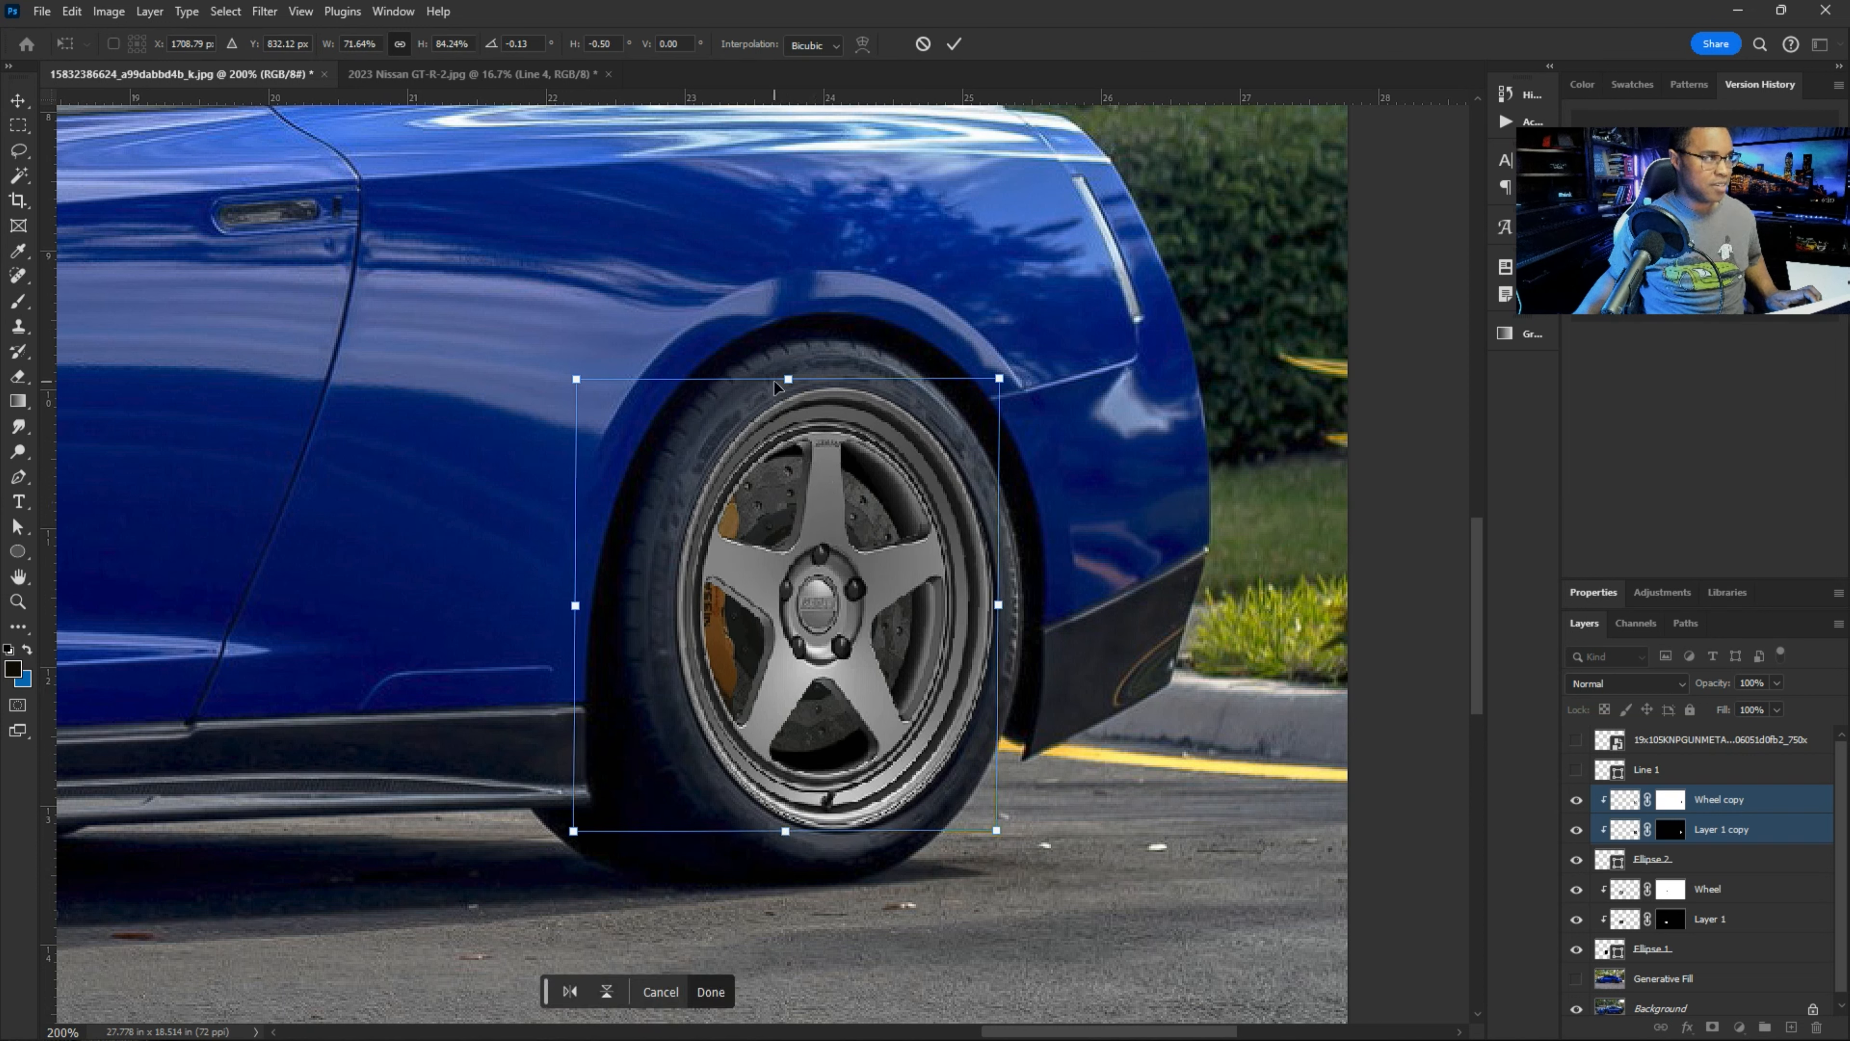
{"action": "left_click_drag", "start_coordinate": [788, 380], "coordinate": [787, 387]}
{"action": "left_click_drag", "start_coordinate": [1000, 614], "coordinate": [1001, 614]}
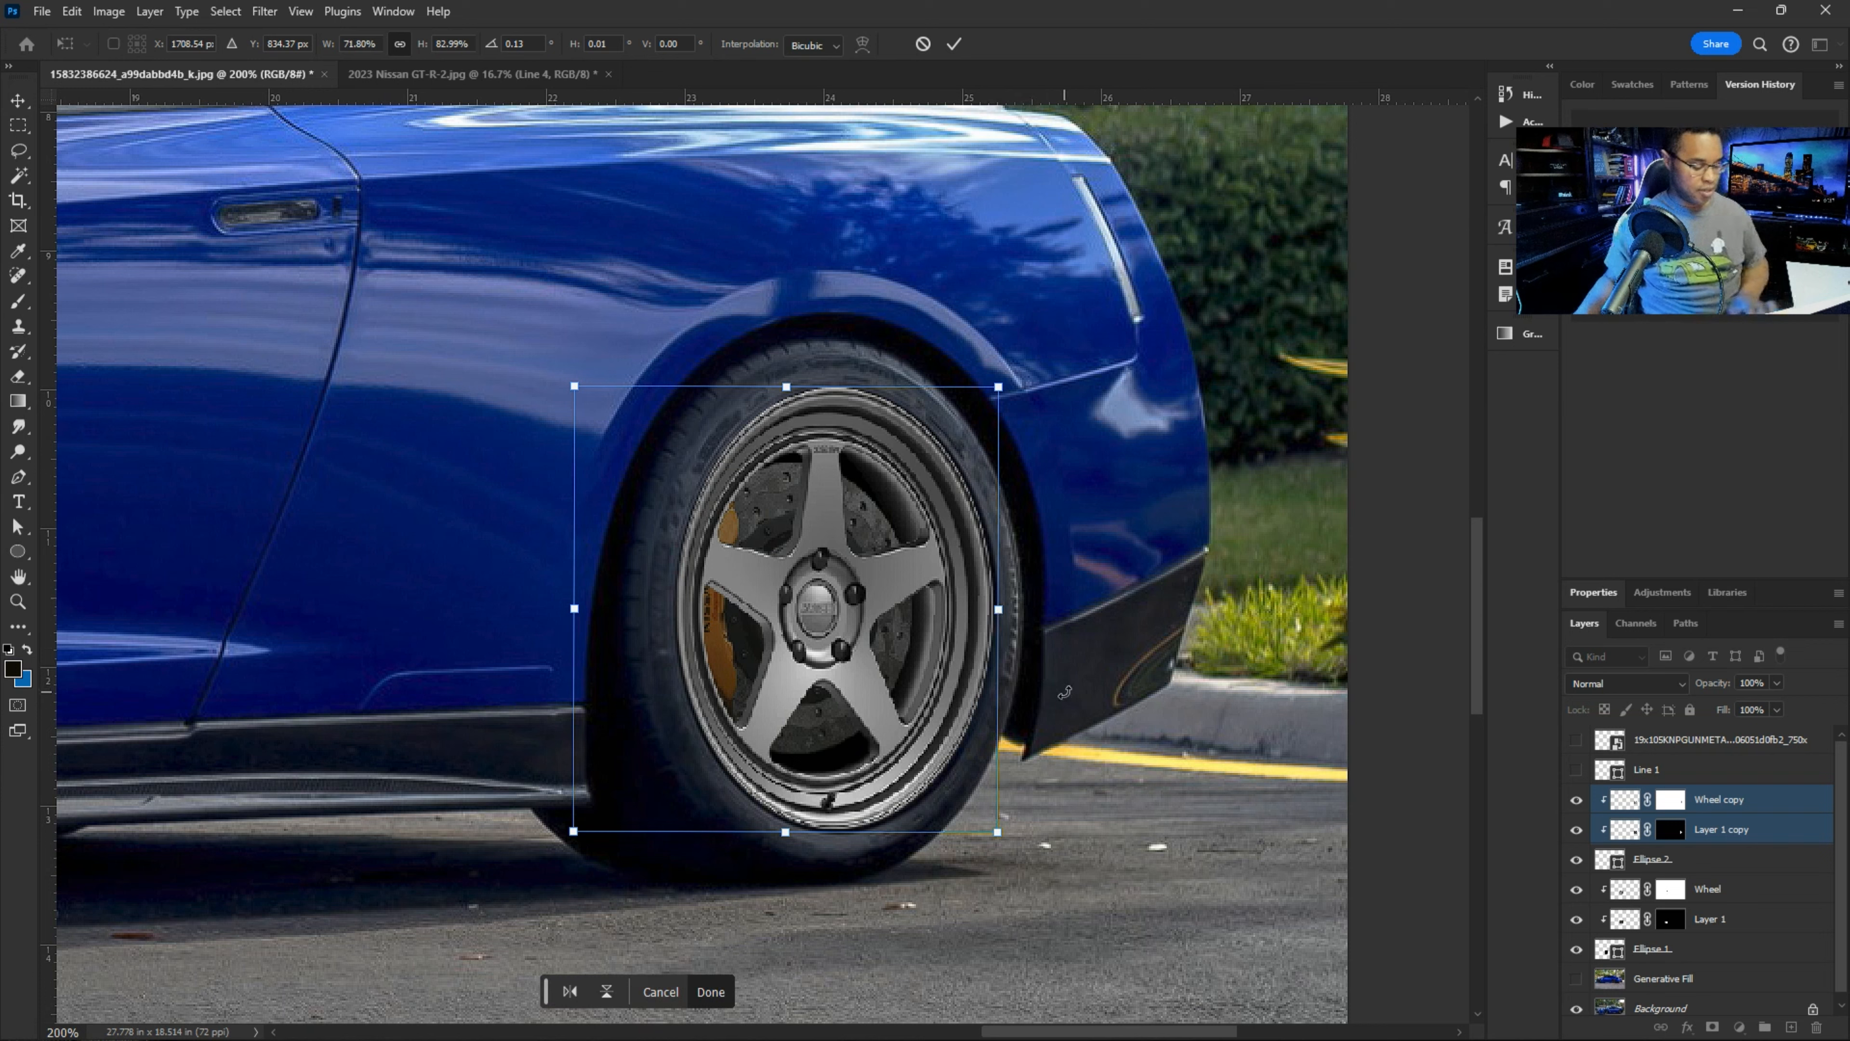
{"action": "key", "text": "Return"}
{"action": "key", "text": "b"}
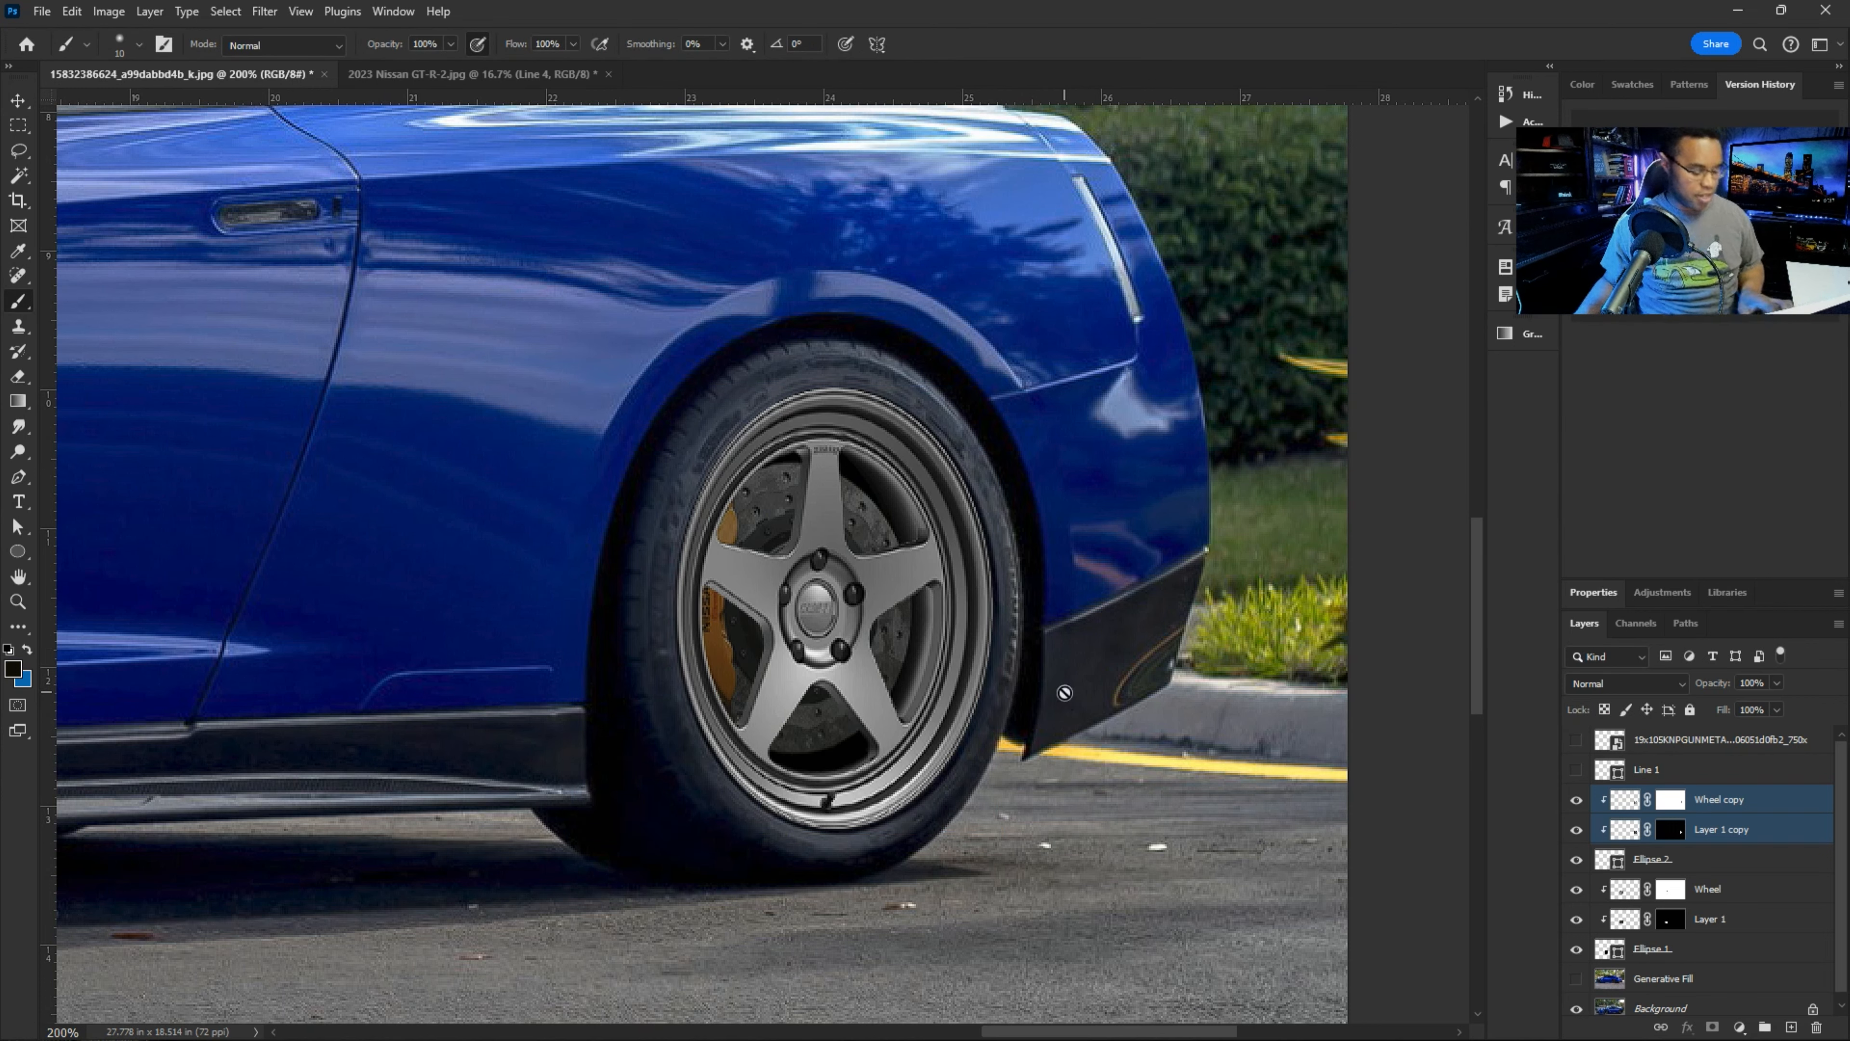
- Group the front and rear wheel layers, from Wheel copy down to Ellipse 1
{"action": "key", "text": "ctrl+0"}
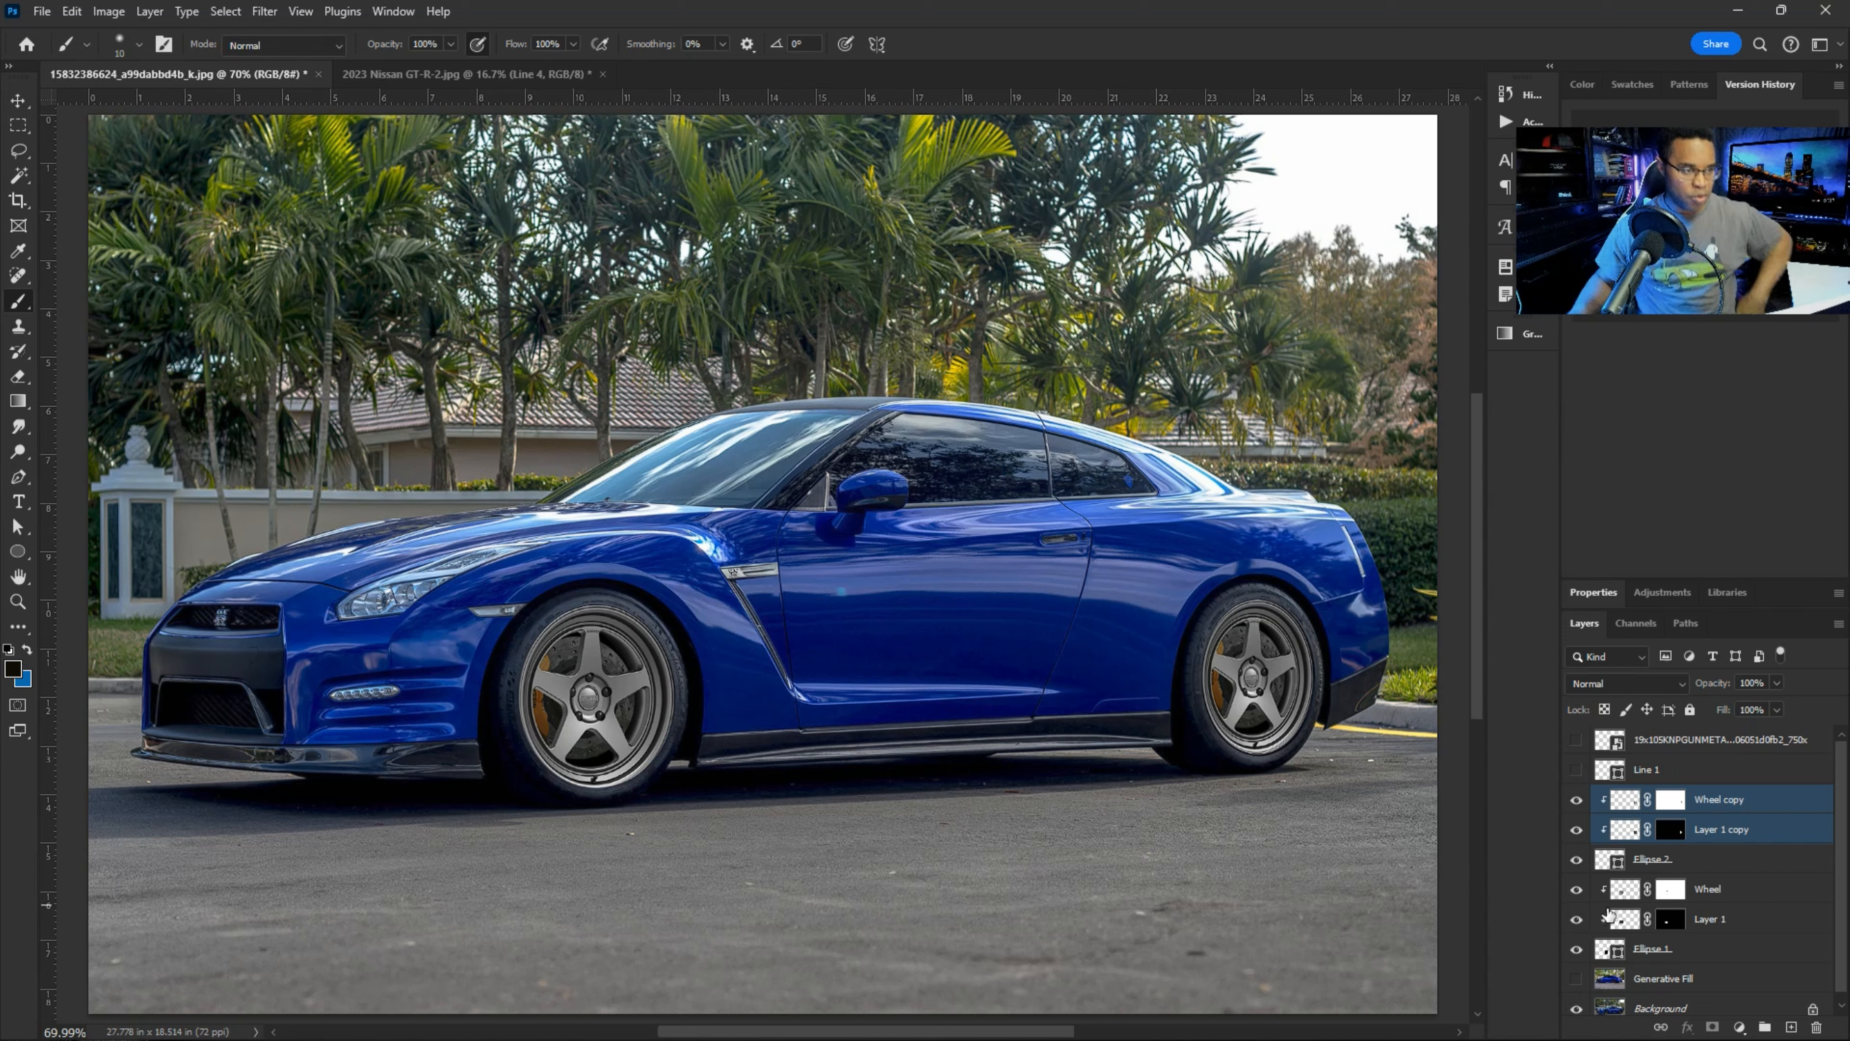
{"action": "left_click", "coordinate": [1681, 943], "text": "shift"}
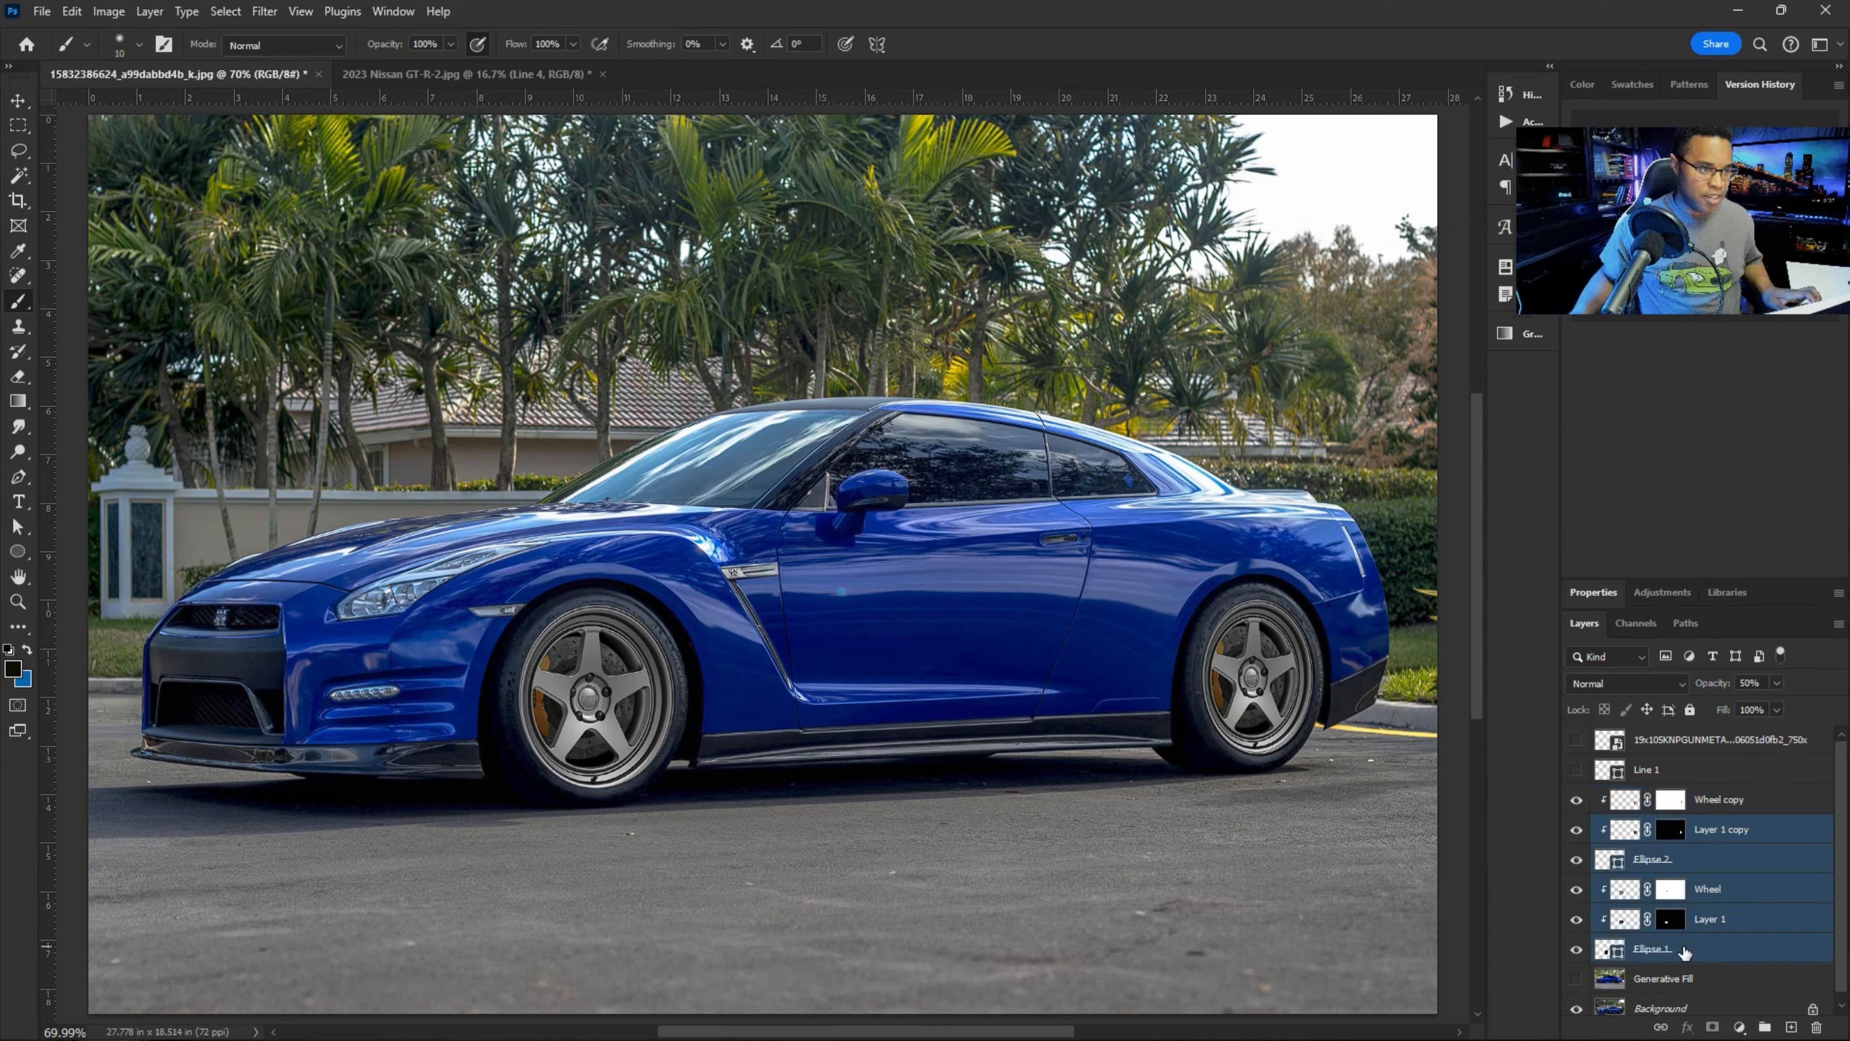
{"action": "key", "text": "ctrl+g"}
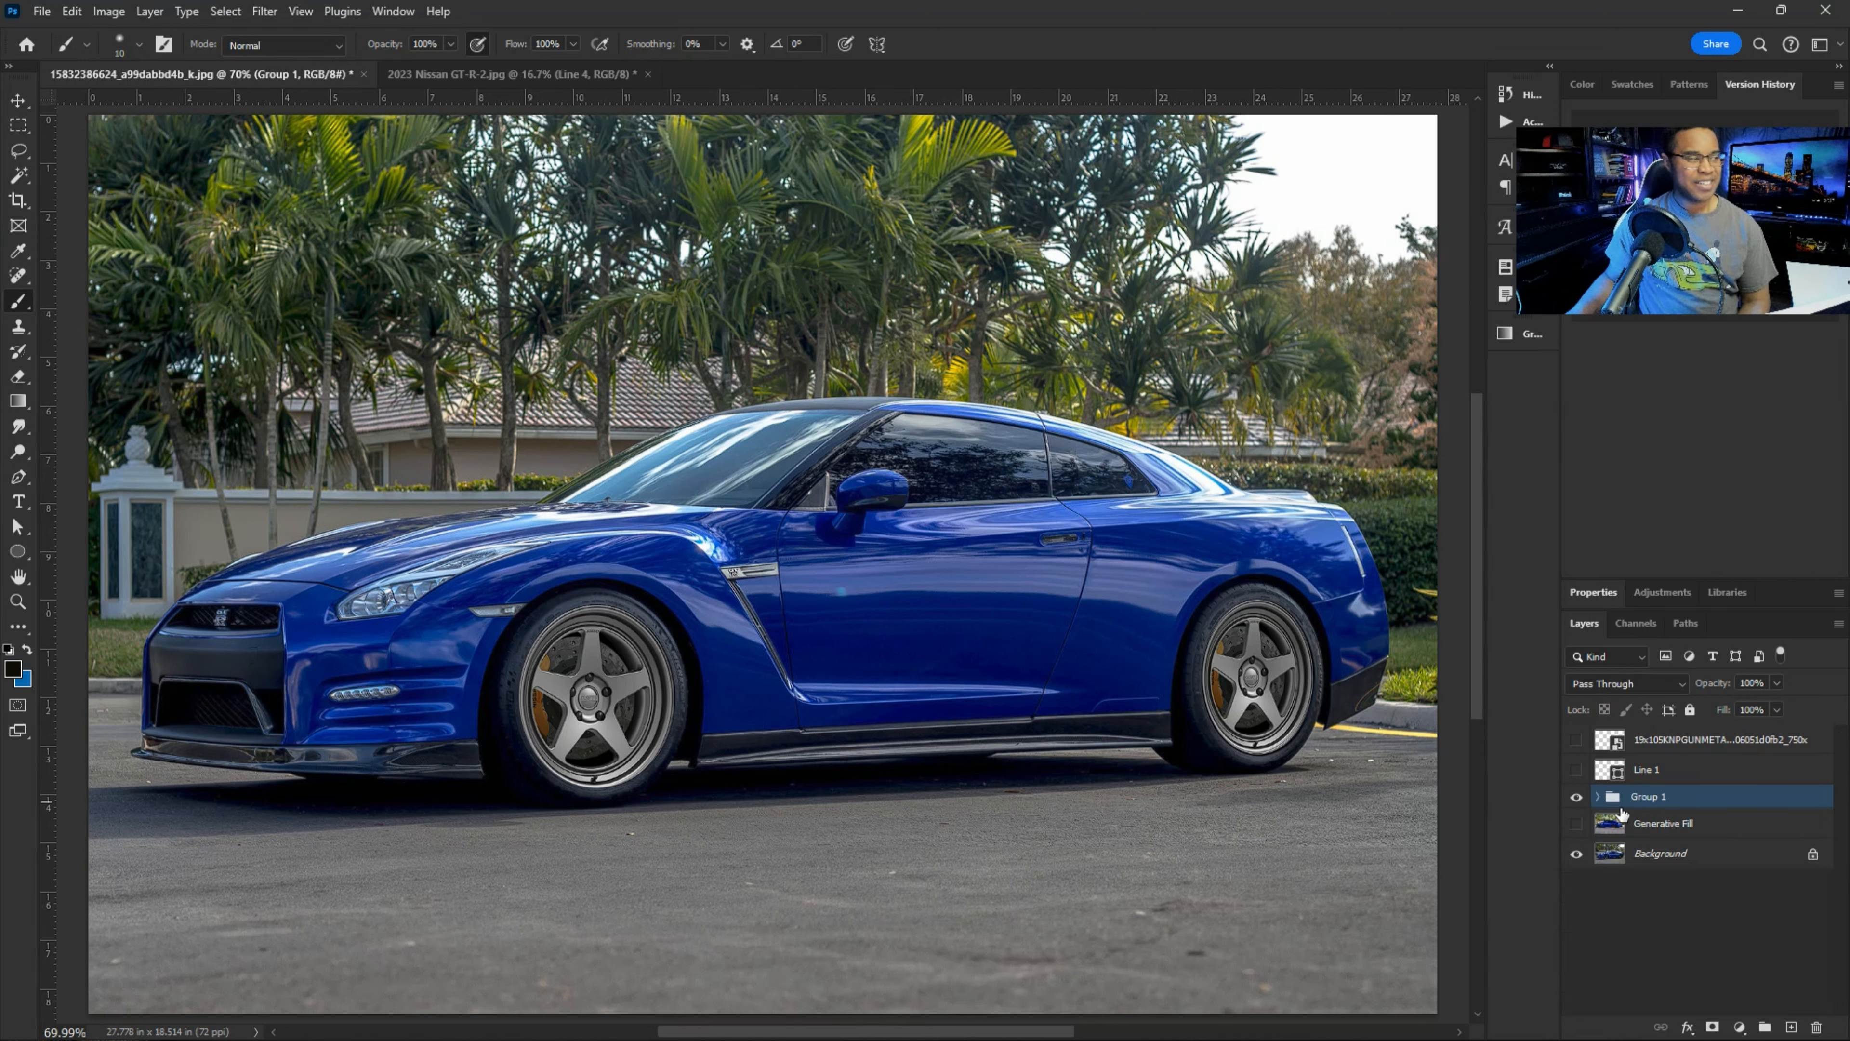
- Check both wheels' alignment against the red Line 1 guide, and expand Group 1
{"action": "left_click", "coordinate": [1576, 769]}
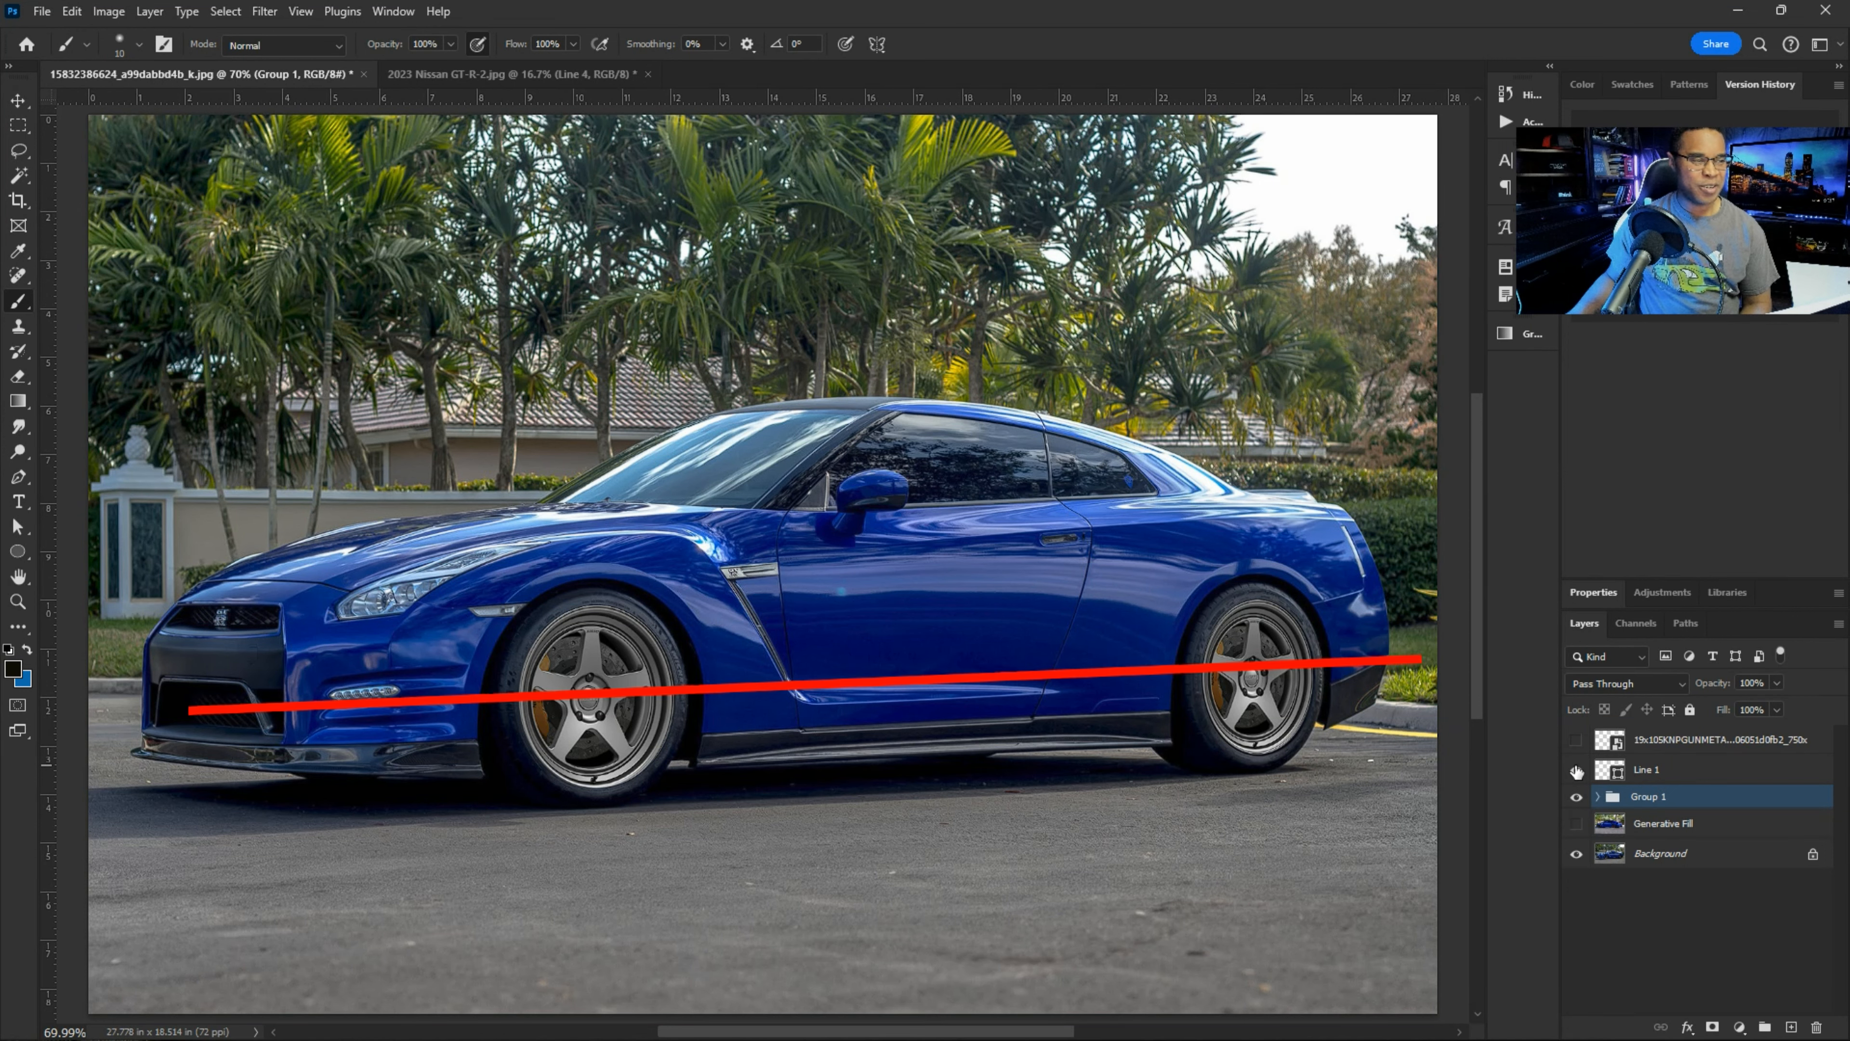
{"action": "left_click", "coordinate": [1576, 769]}
{"action": "left_click", "coordinate": [1597, 796]}
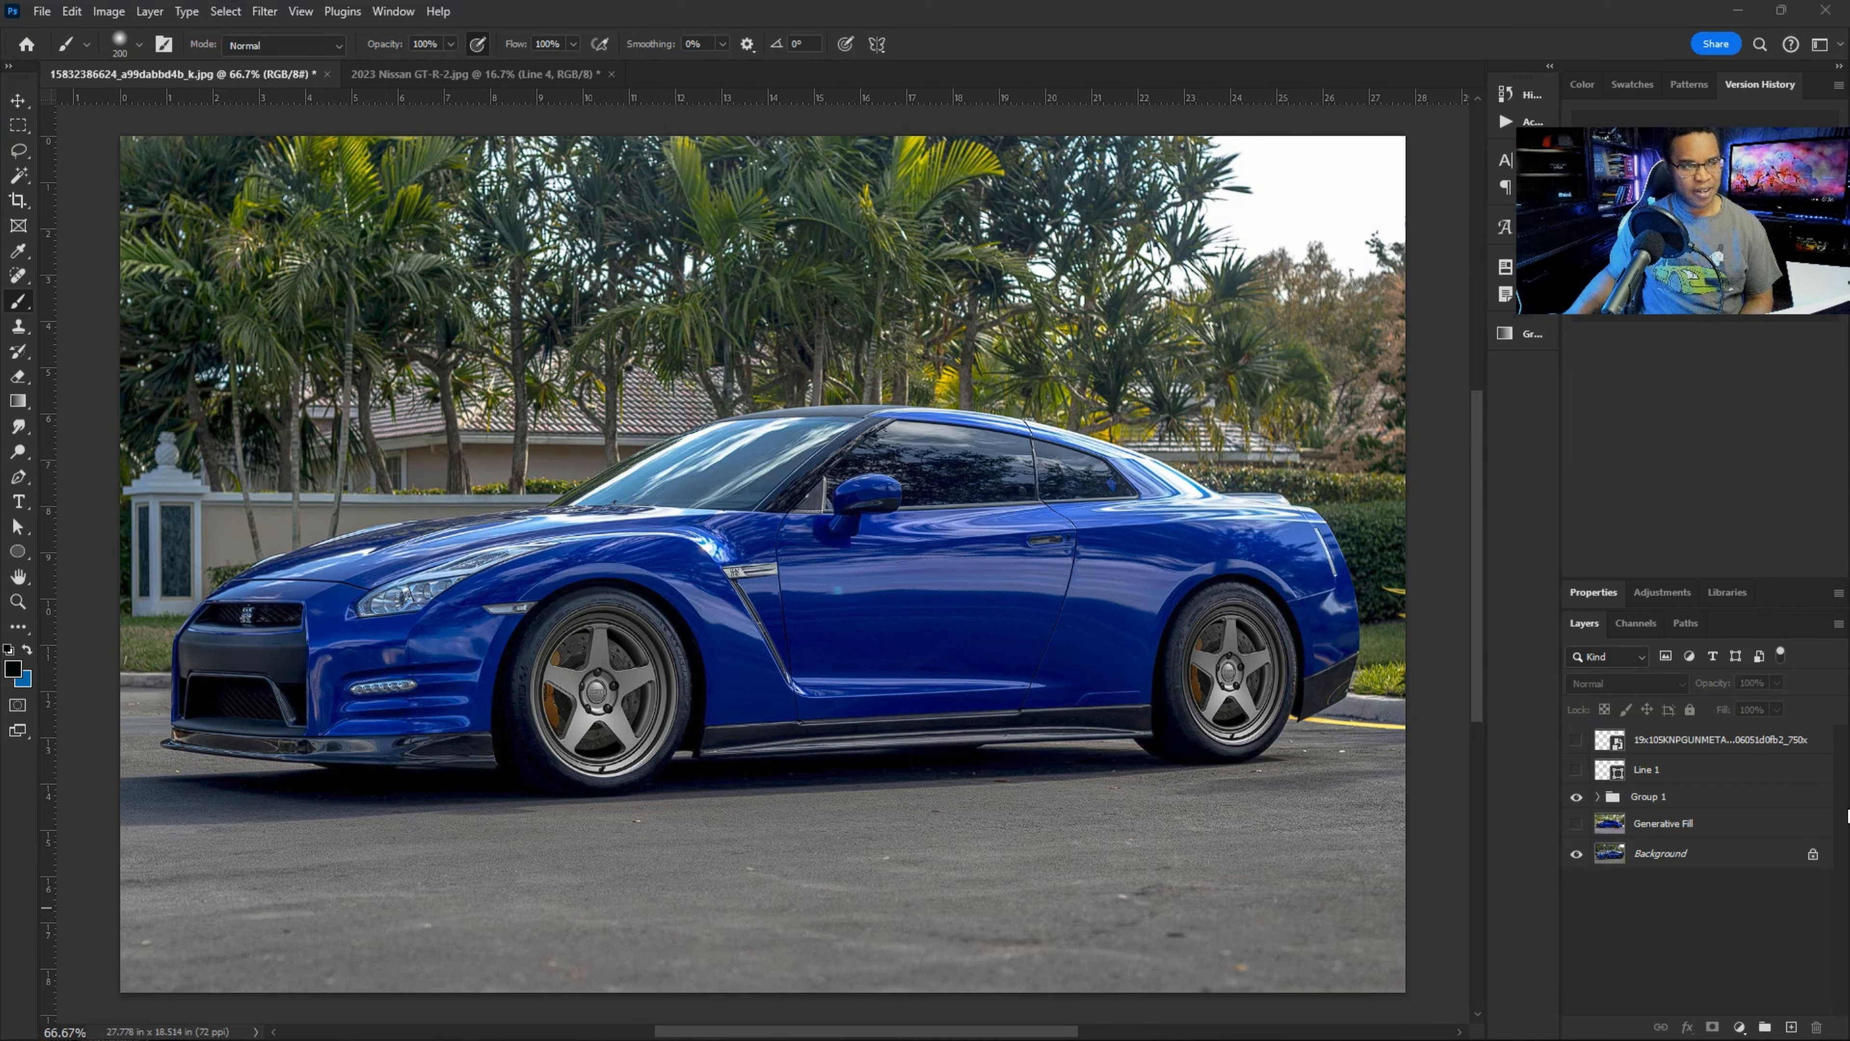
- Copy the front wheel's layers, Layer 2 through Ellipse 1, from Group 1 into the 2023 Nissan GT-R-2.jpg document
{"action": "left_click", "coordinate": [1599, 799]}
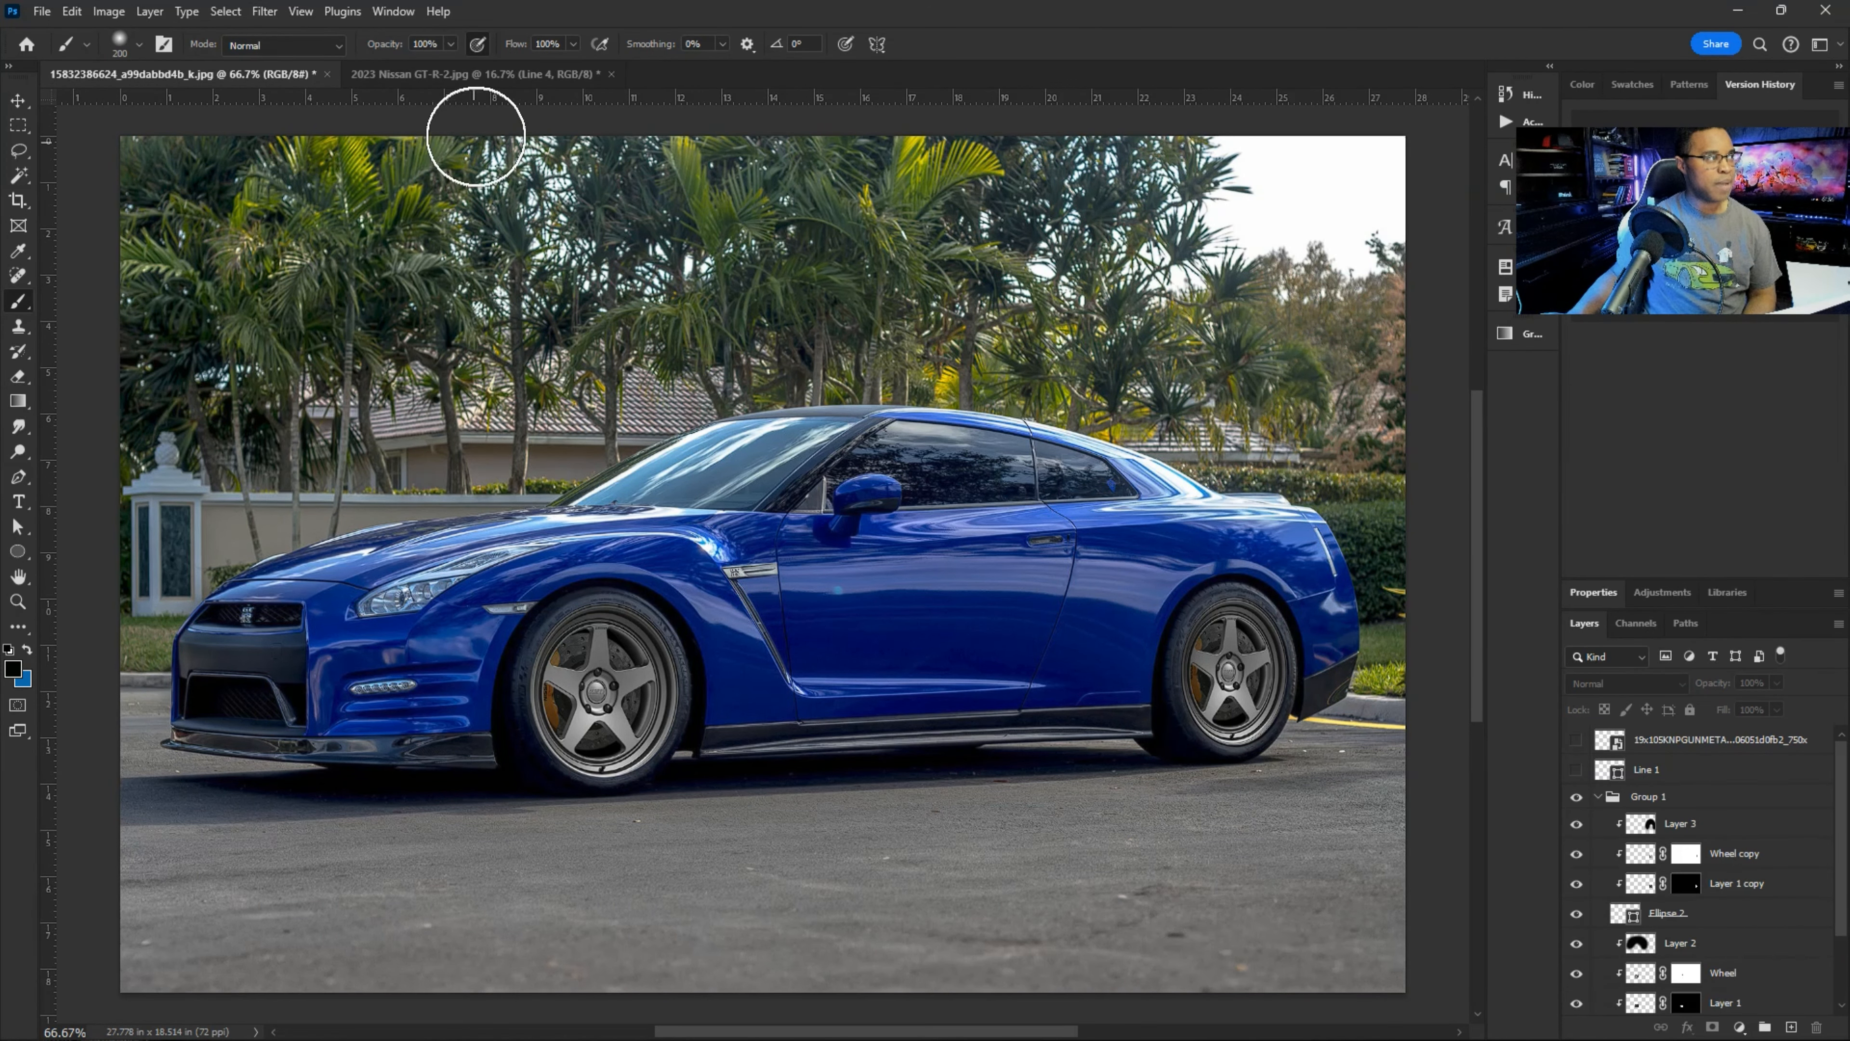
{"action": "left_click", "coordinate": [475, 75]}
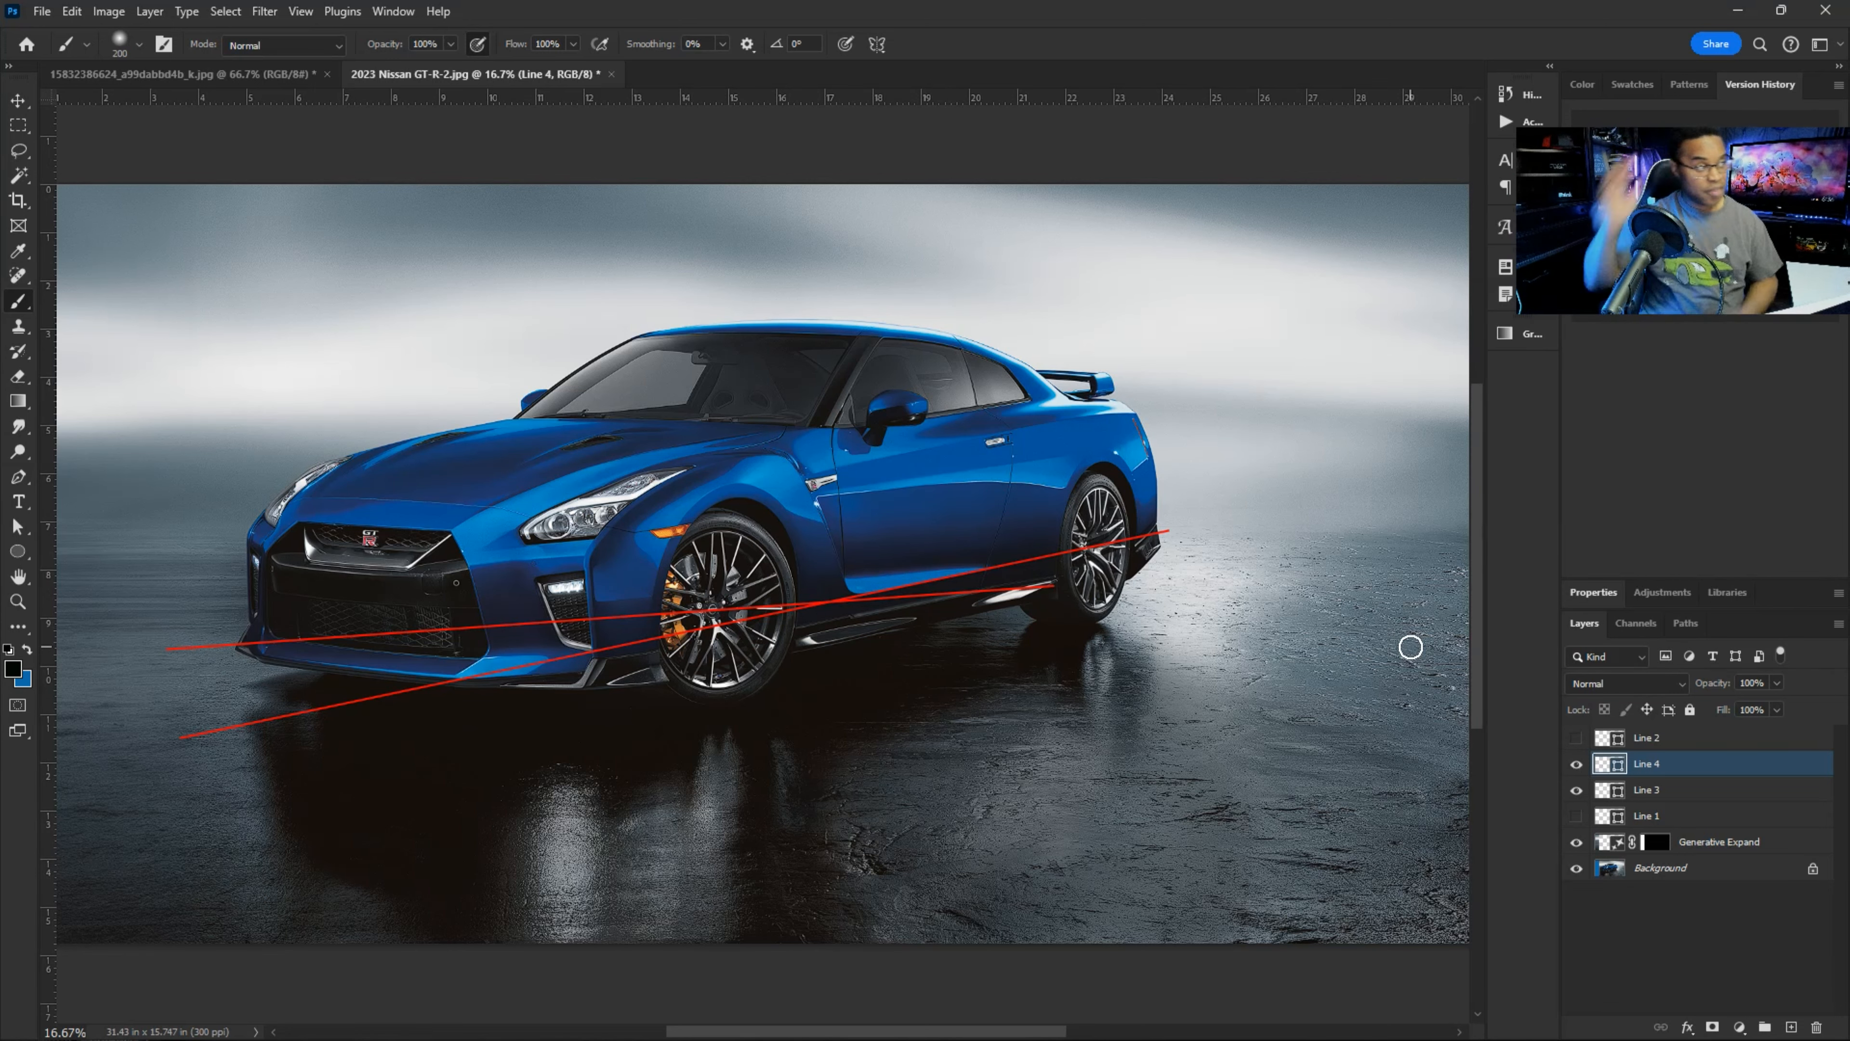
{"action": "key", "text": "ctrl+Tab"}
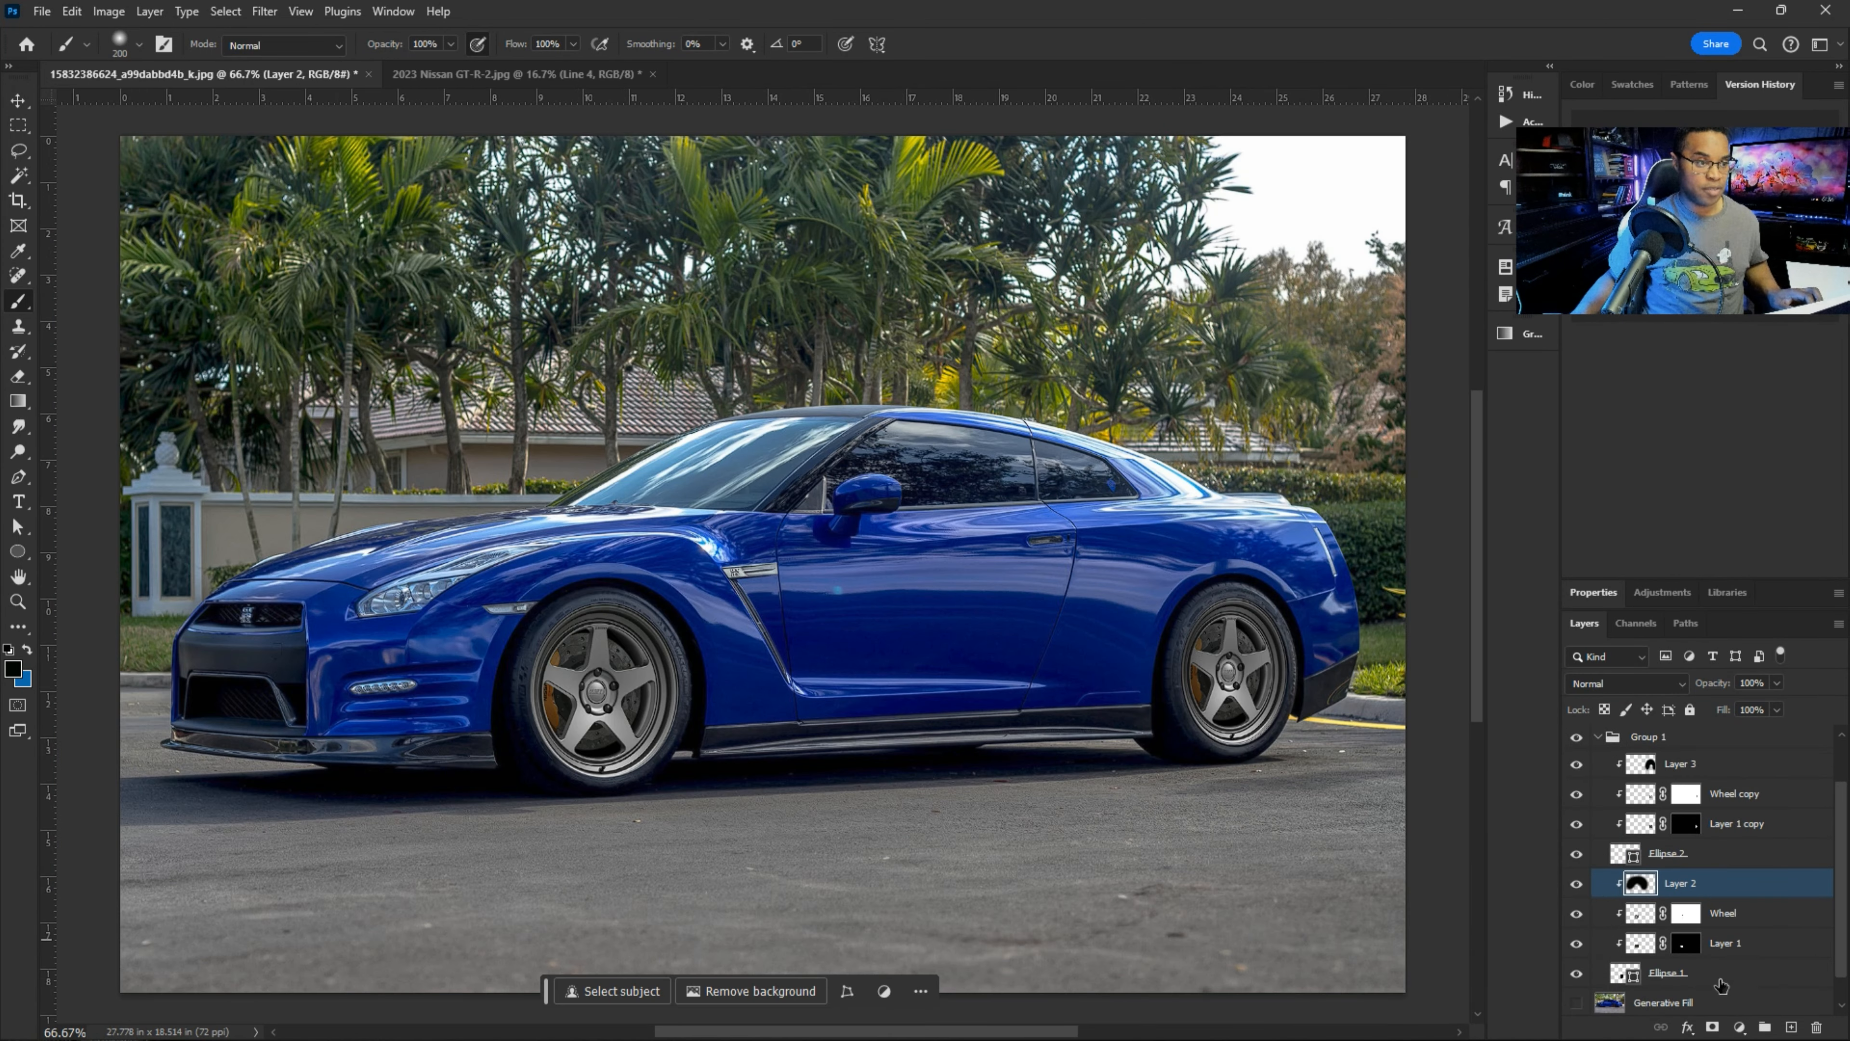
{"action": "left_click", "coordinate": [1721, 985], "text": "shift"}
{"action": "left_click_drag", "start_coordinate": [1770, 980], "coordinate": [1114, 725]}
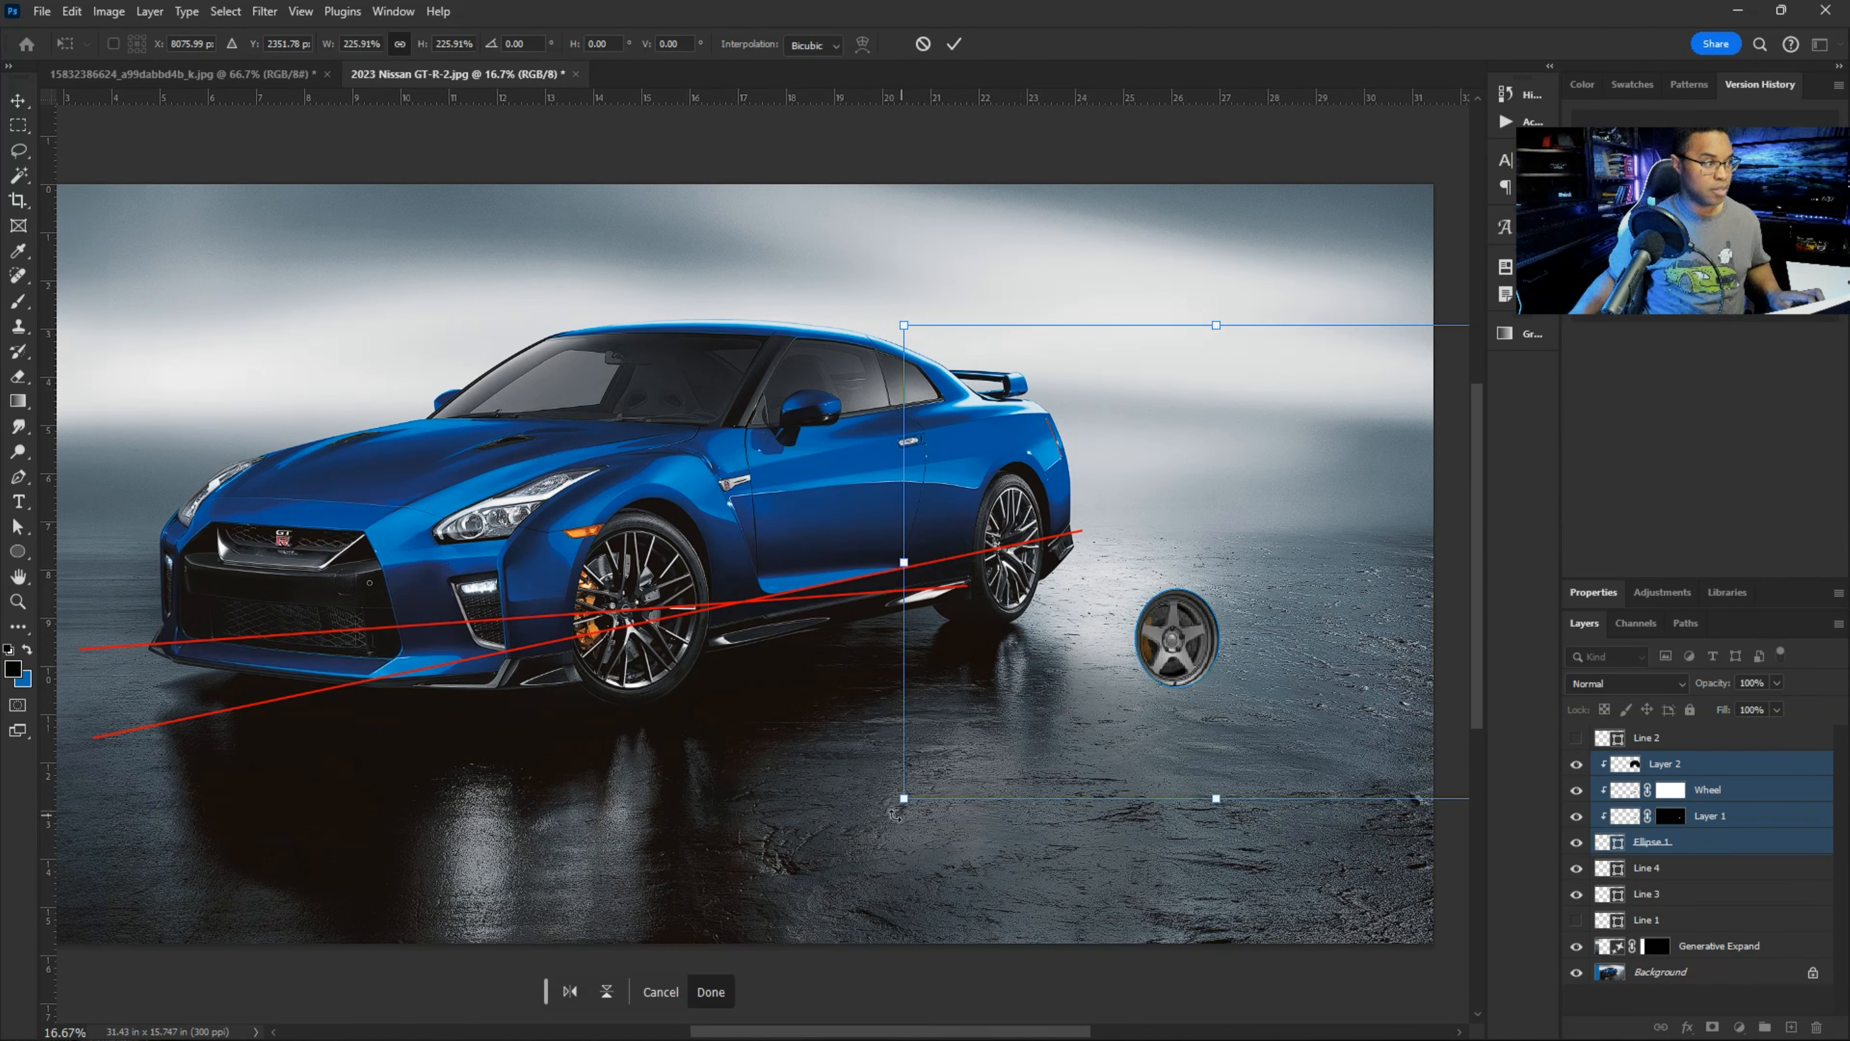
- Enlarge the copied wheel layers proportionally and place them between the car's front and rear wheels
{"action": "left_click_drag", "start_coordinate": [904, 798], "coordinate": [572, 916]}
{"action": "left_click_drag", "start_coordinate": [1090, 769], "coordinate": [895, 614]}
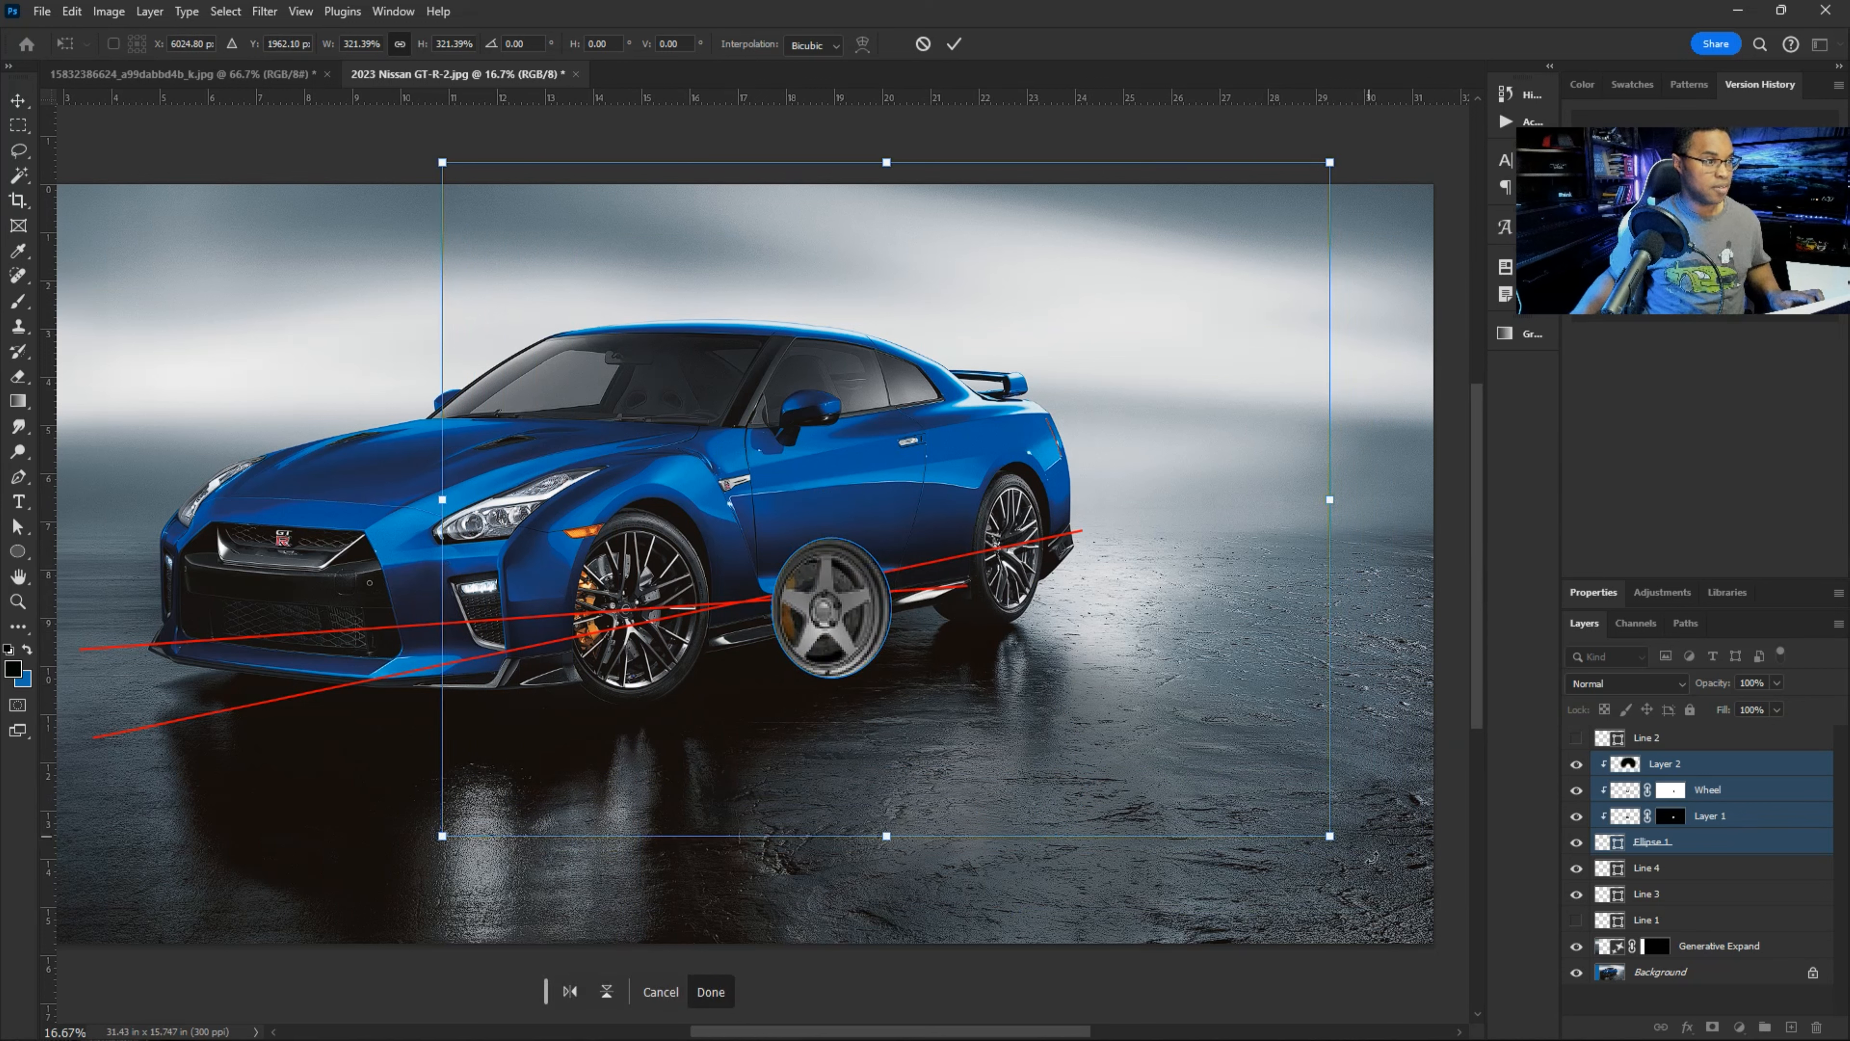
{"action": "key", "text": "Return"}
{"action": "key", "text": "b"}
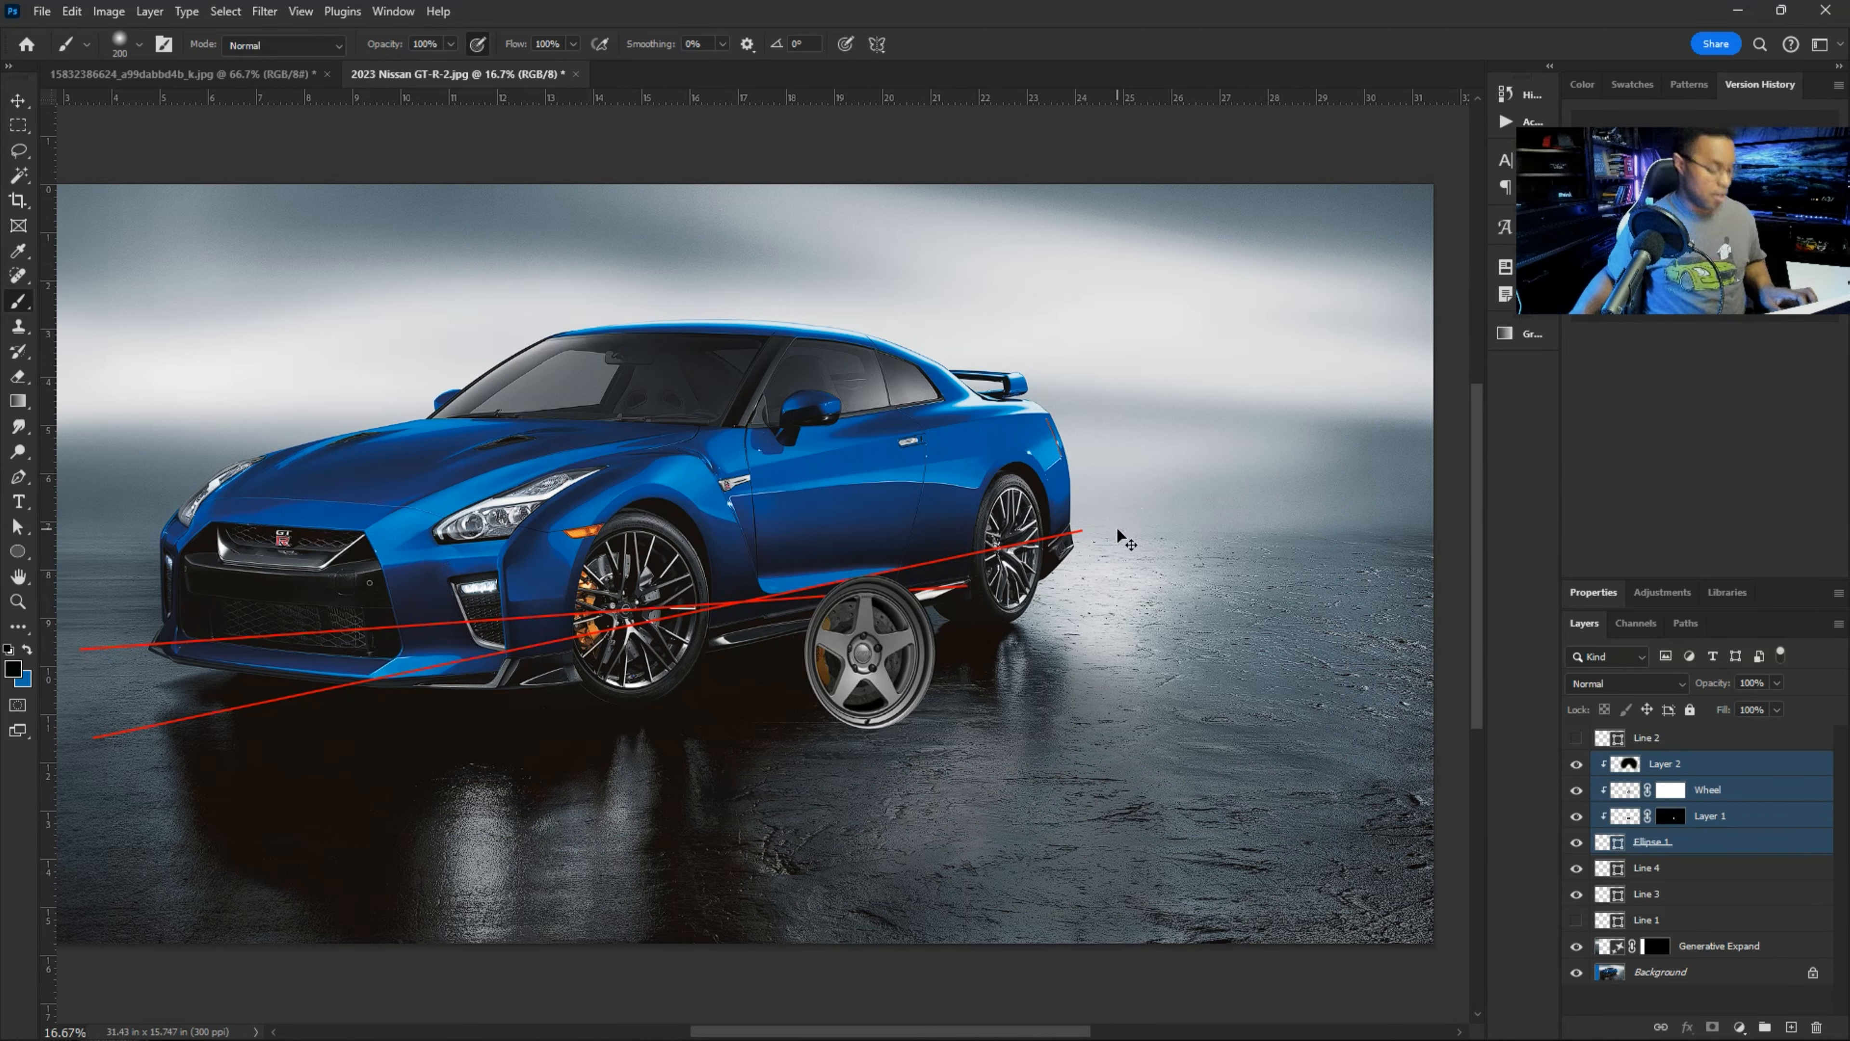
- Scale the copied wheel layers to about 121% to match the front wheel's size and place them just behind it
{"action": "key", "text": "ctrl+t"}
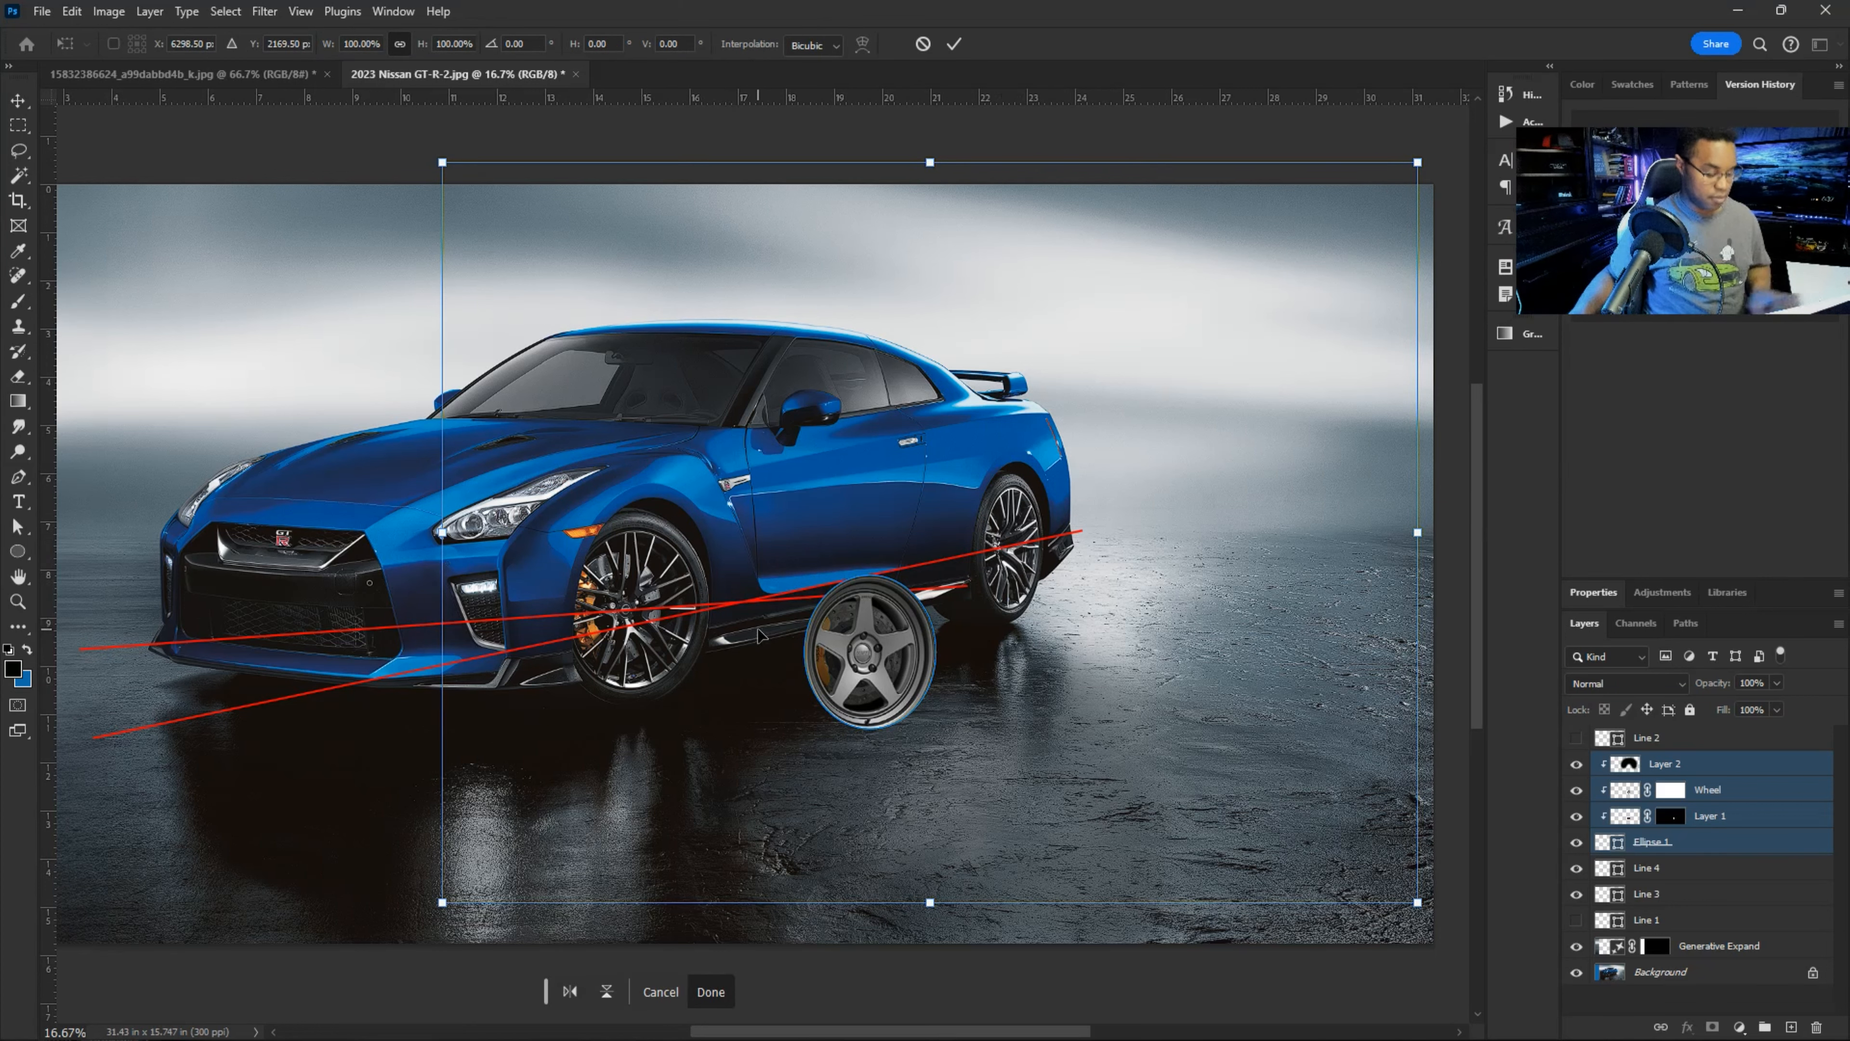
{"action": "key", "text": "ctrl+minus"}
{"action": "key", "text": "ctrl+minus"}
{"action": "left_click_drag", "start_coordinate": [595, 742], "coordinate": [345, 928]}
{"action": "left_click_drag", "start_coordinate": [772, 619], "coordinate": [893, 469]}
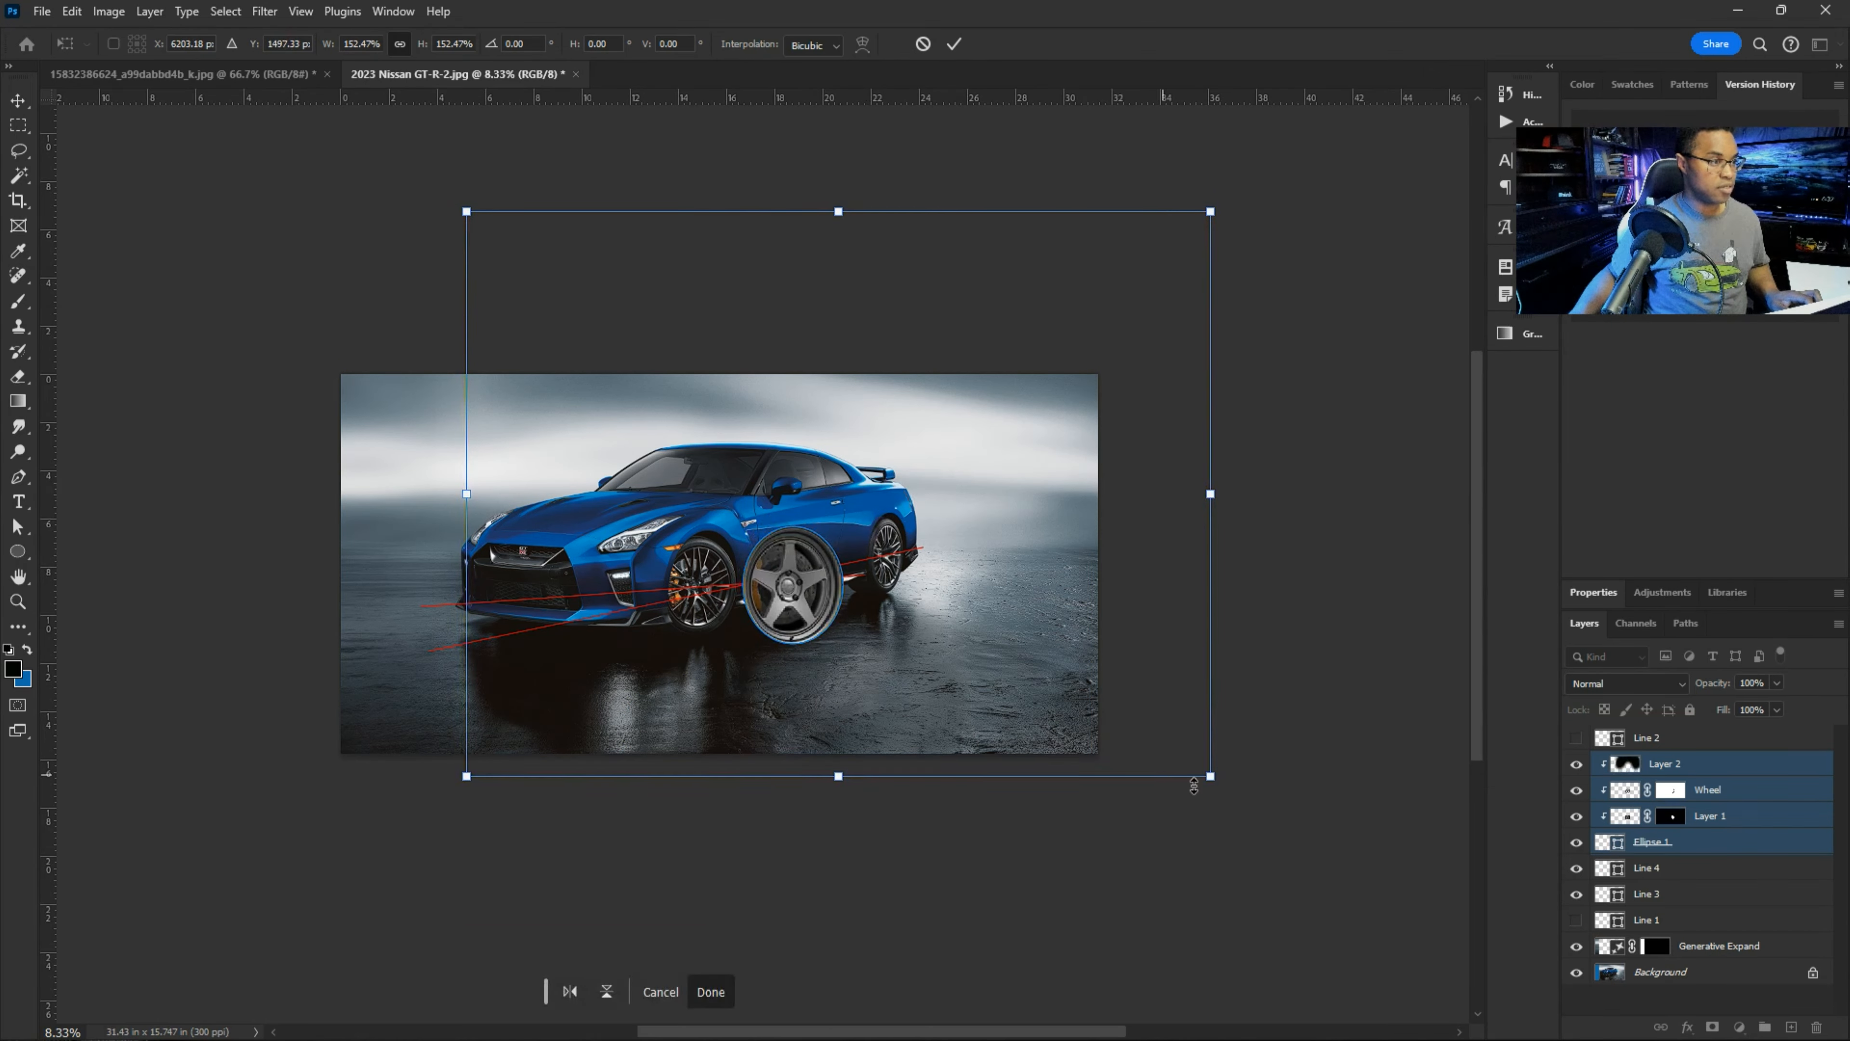
{"action": "left_click_drag", "start_coordinate": [1218, 779], "coordinate": [1190, 759]}
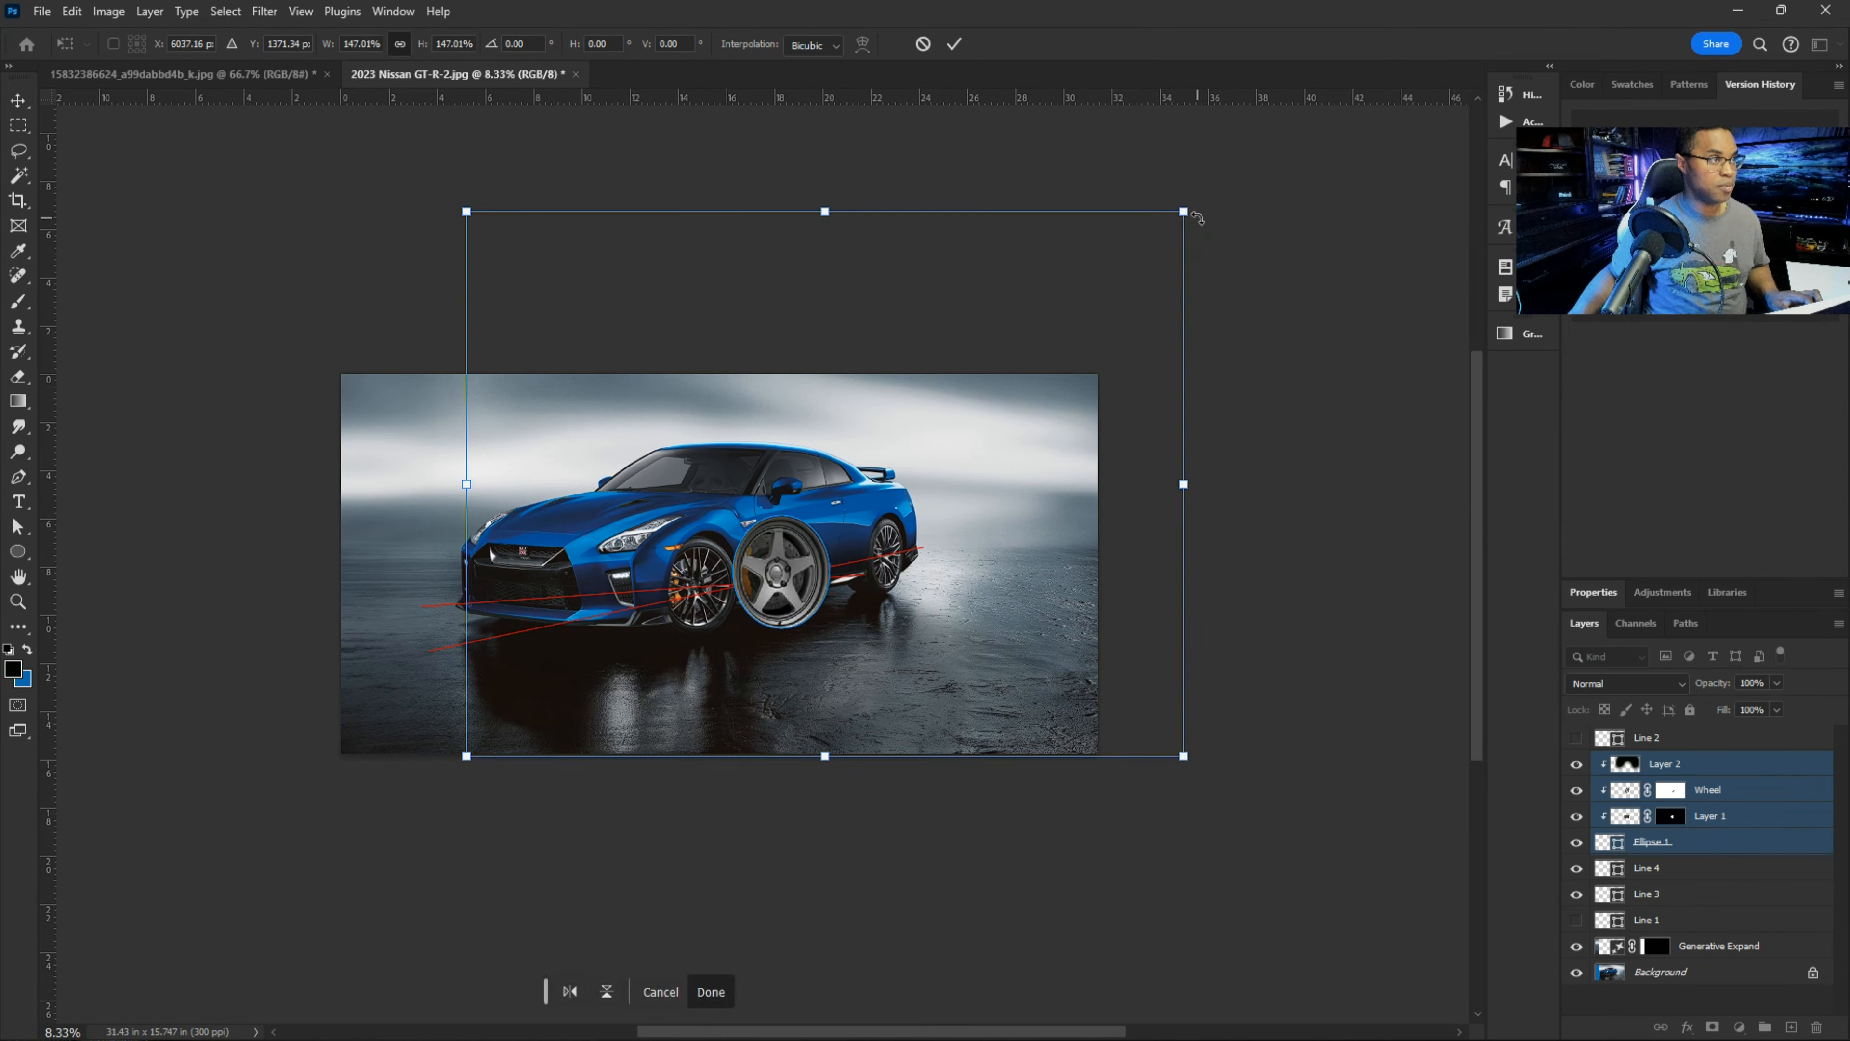
{"action": "left_click_drag", "start_coordinate": [1184, 212], "coordinate": [1055, 284]}
{"action": "left_click_drag", "start_coordinate": [856, 658], "coordinate": [879, 663]}
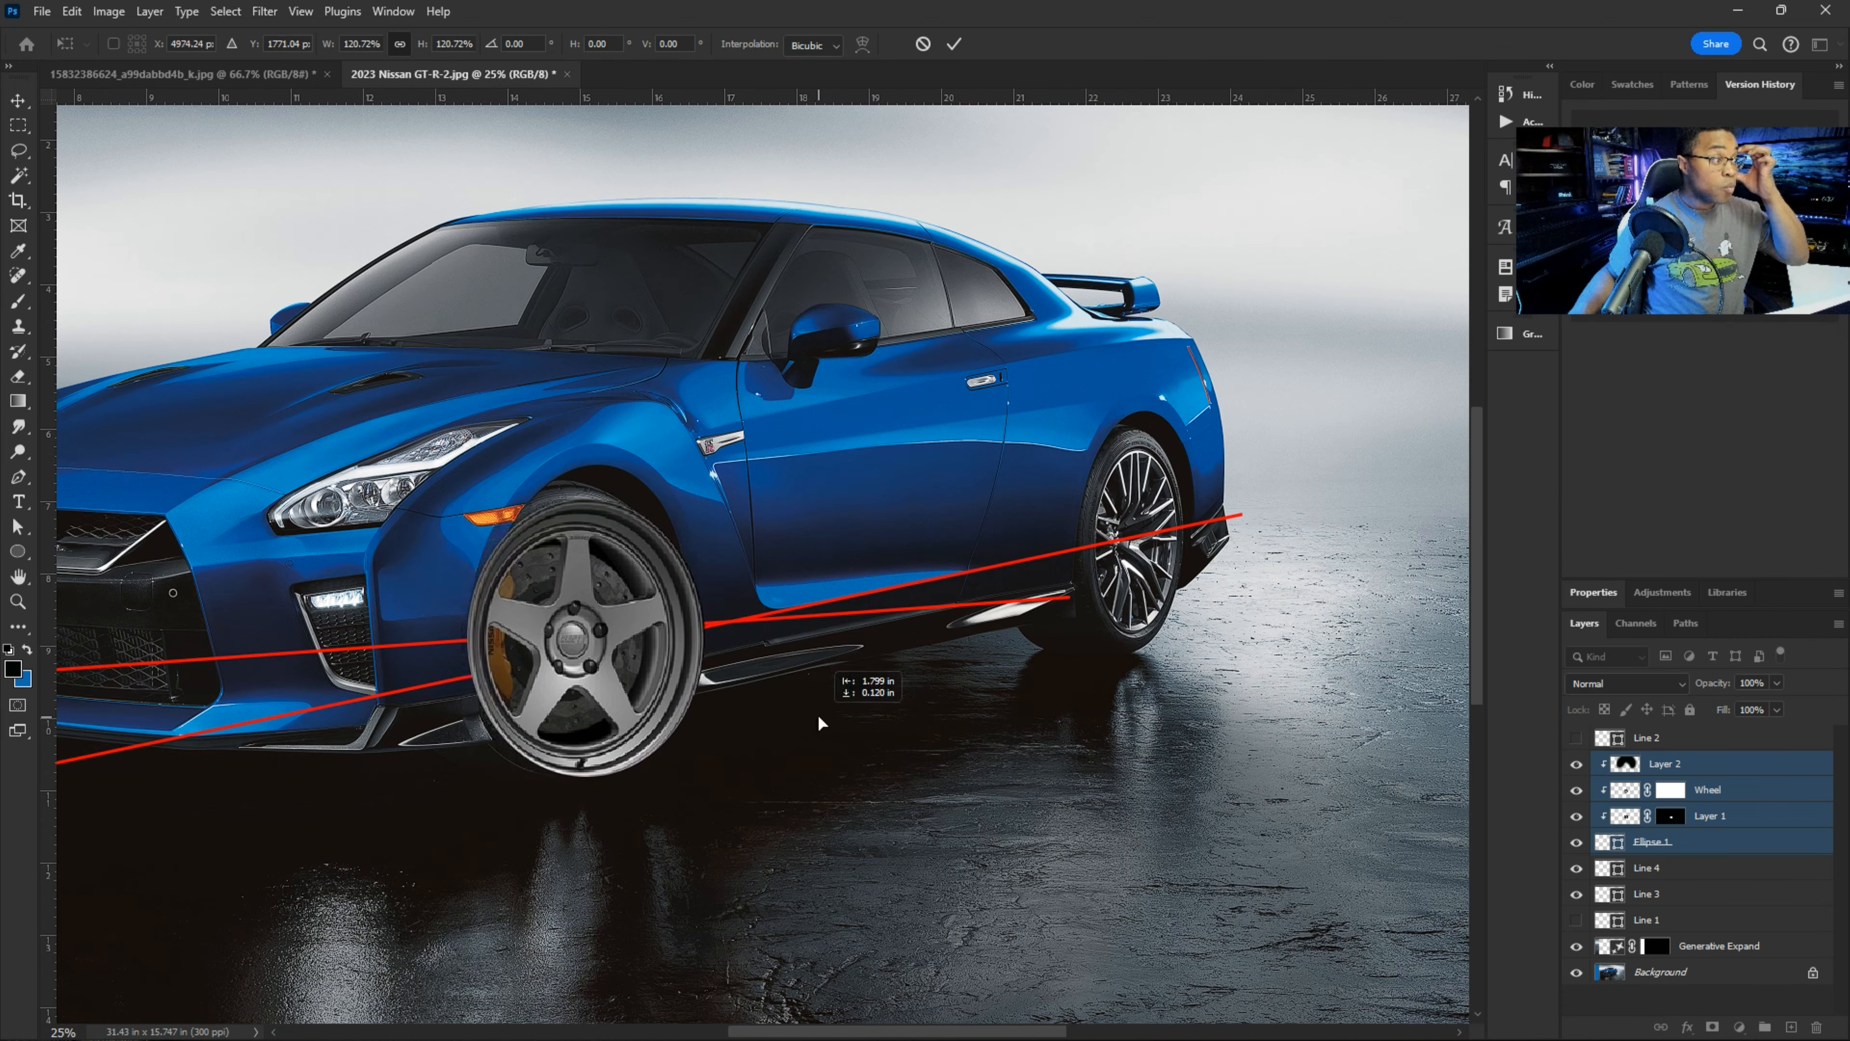
{"action": "mouse_move", "coordinate": [816, 716]}
{"action": "left_mouse_down"}
{"action": "mouse_move", "coordinate": [799, 712]}
{"action": "mouse_move", "coordinate": [1016, 678]}
{"action": "left_mouse_up"}
{"action": "key", "text": "Return"}
{"action": "key", "text": "b"}
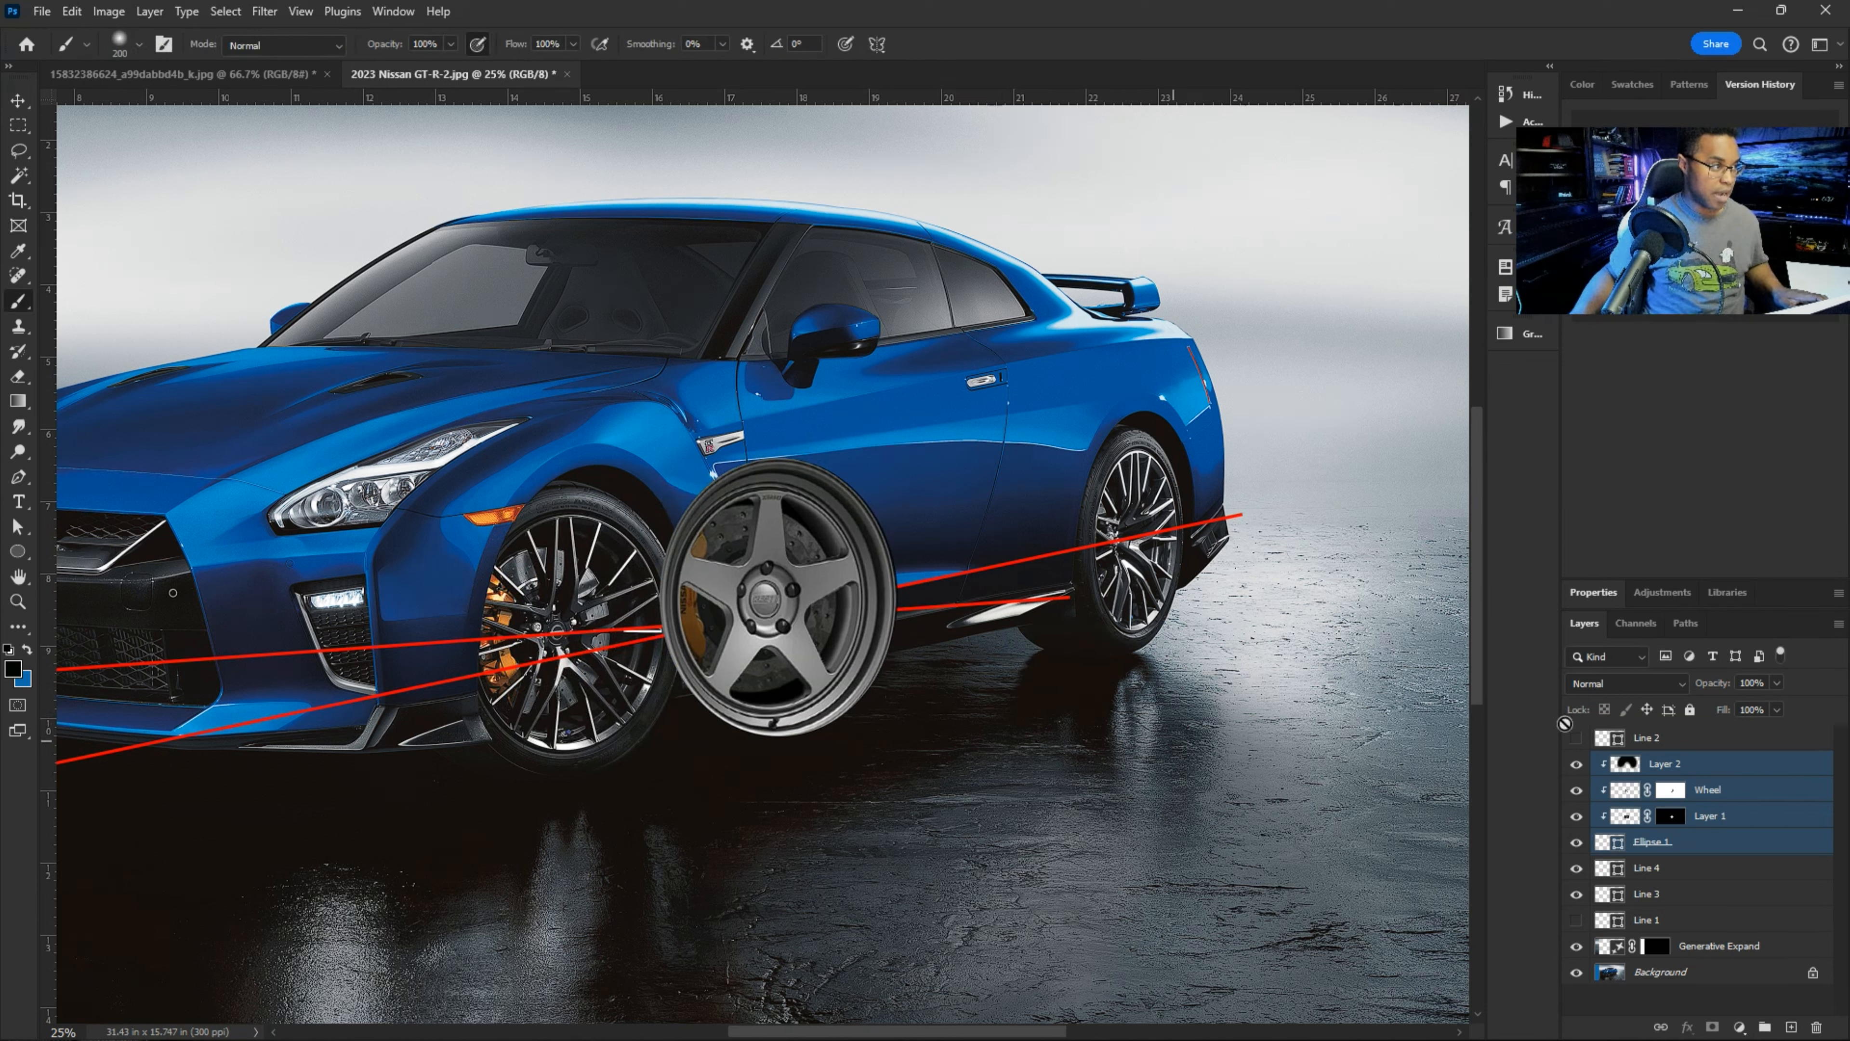
- Hide Line 3, Line 4 and the copied wheel layers from Layer 2 through Ellipse 1
{"action": "left_click_drag", "start_coordinate": [1577, 874], "coordinate": [1577, 895]}
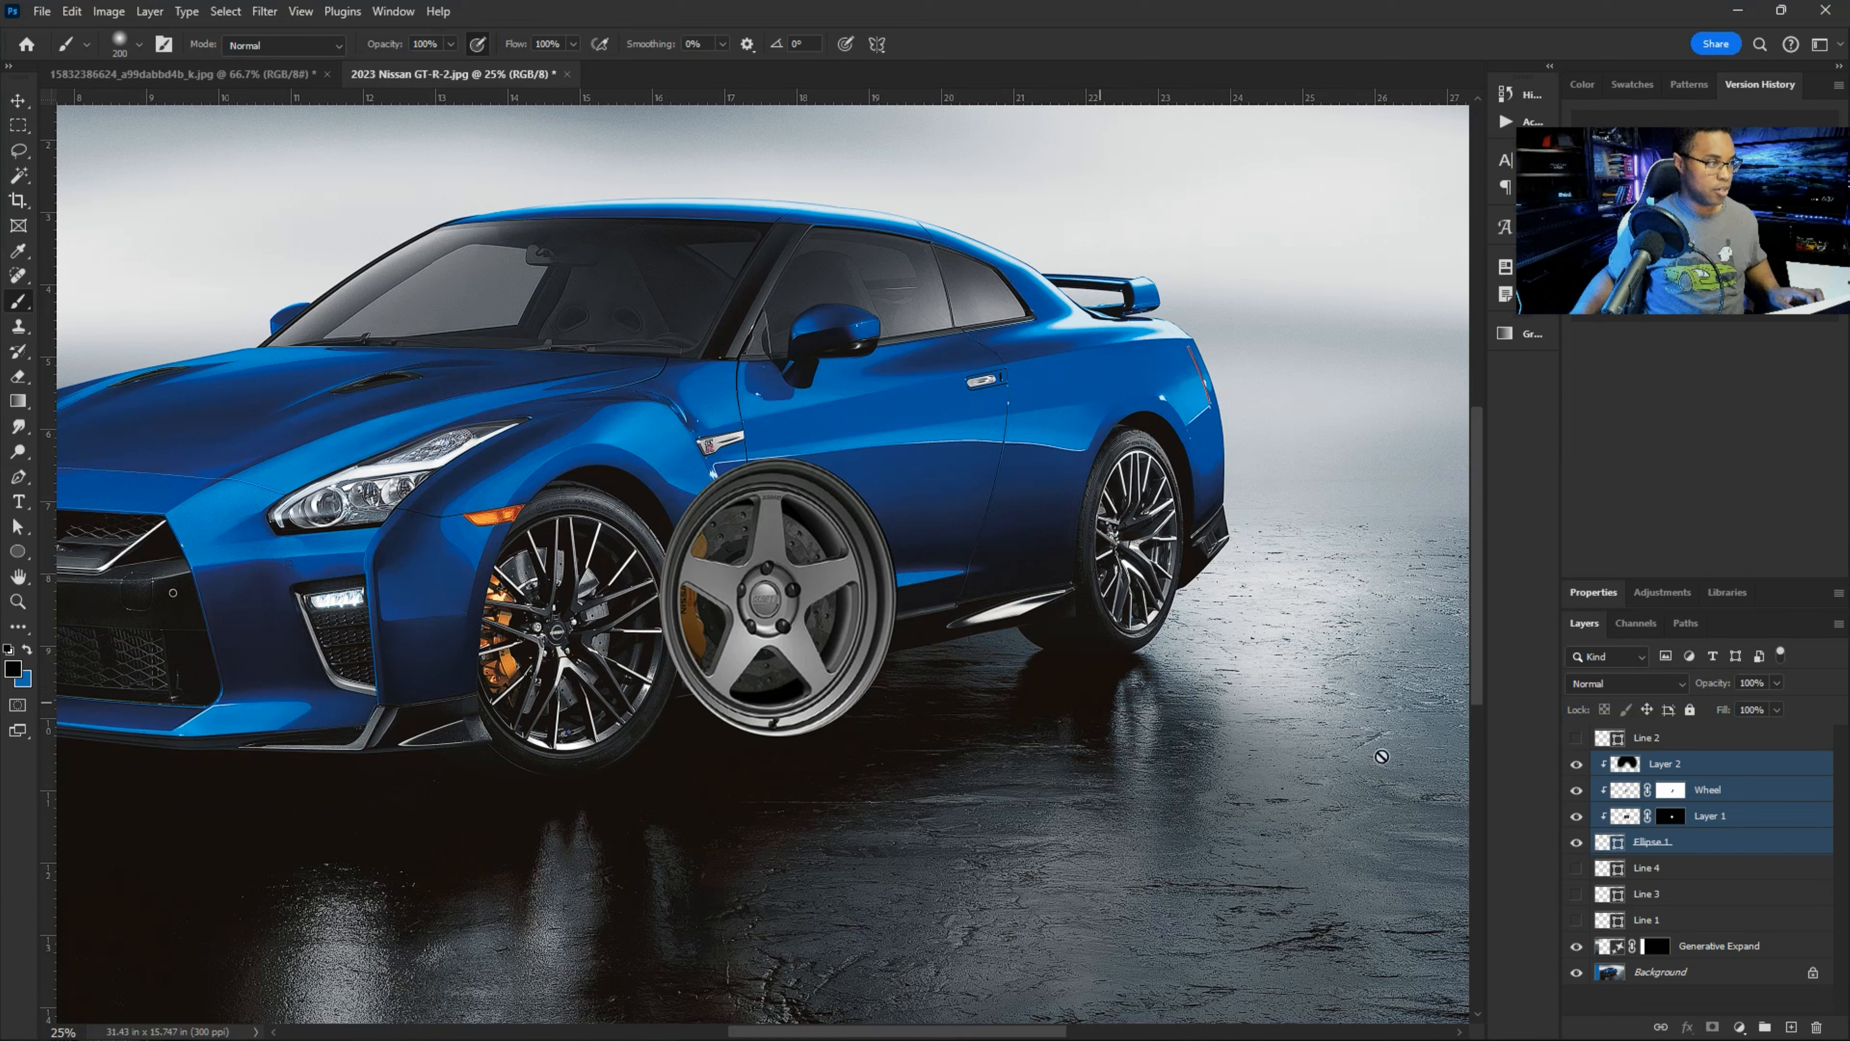
{"action": "left_click_drag", "start_coordinate": [1577, 843], "coordinate": [1578, 763]}
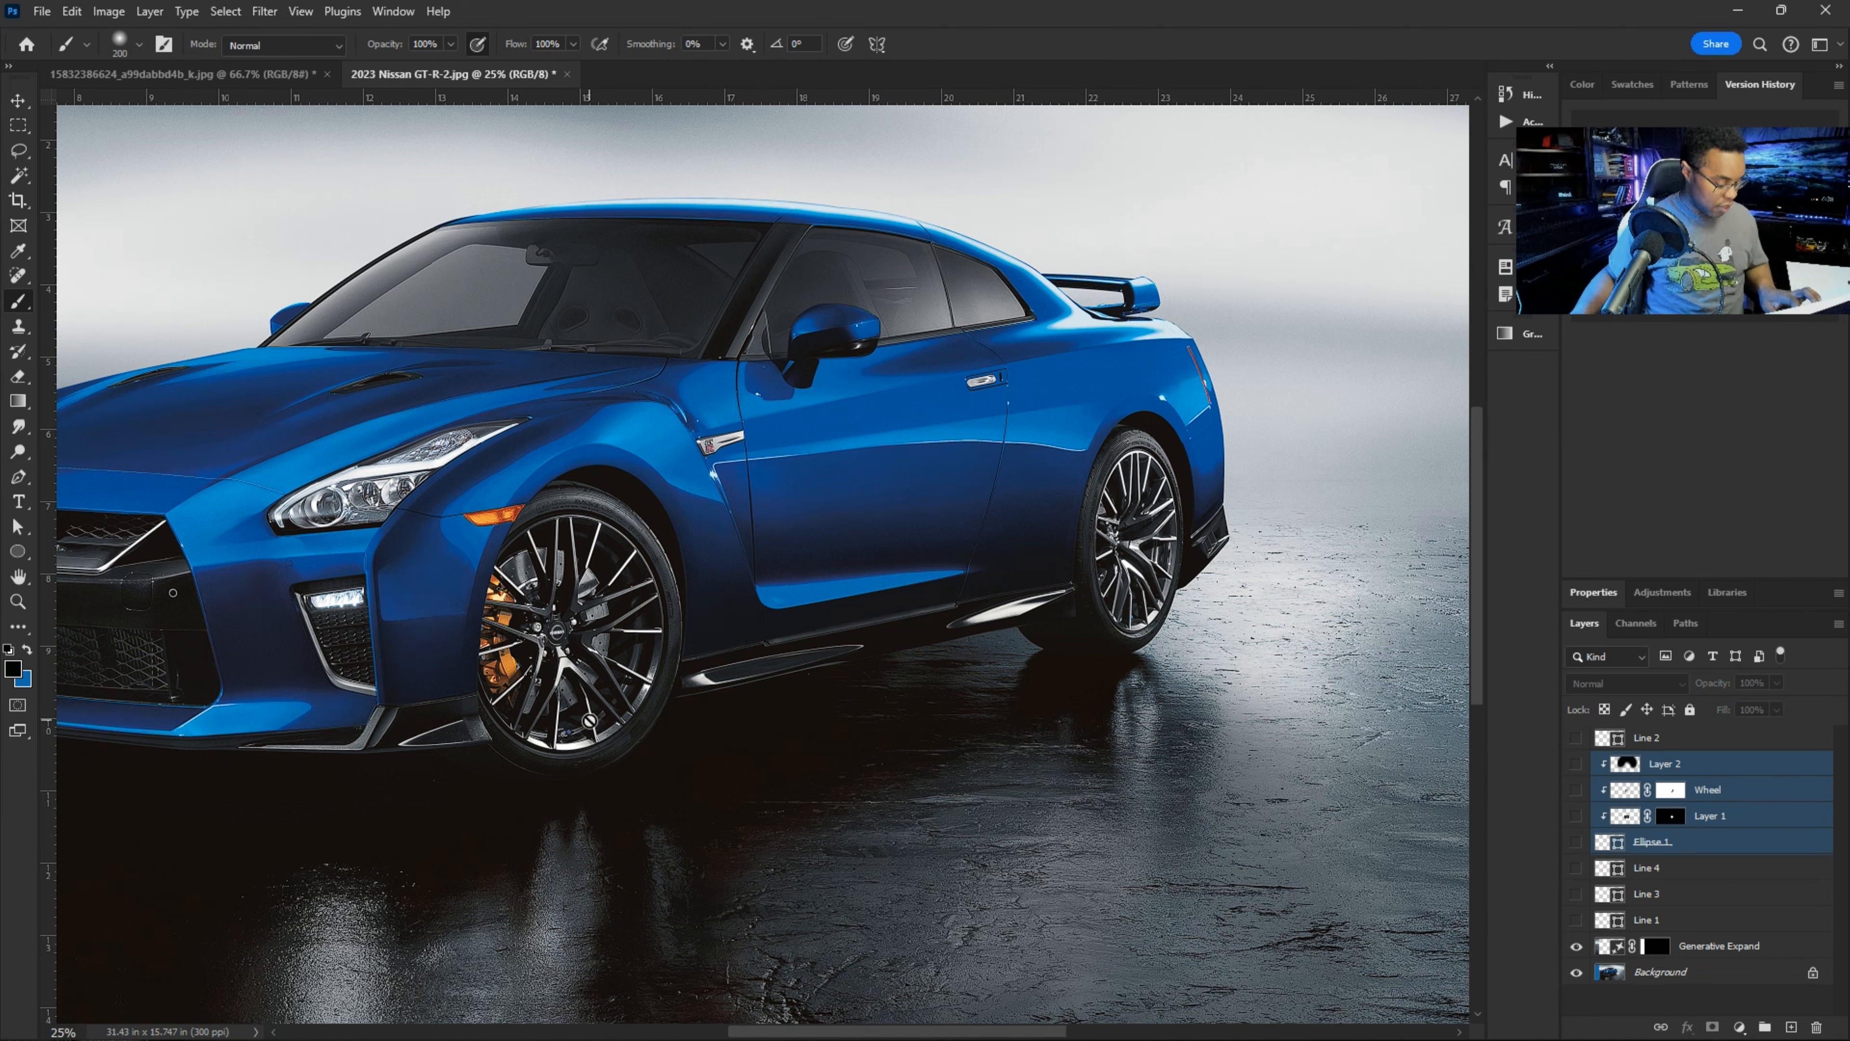
{"action": "key", "text": "space"}
{"action": "left_click_drag", "start_coordinate": [535, 675], "coordinate": [843, 667]}
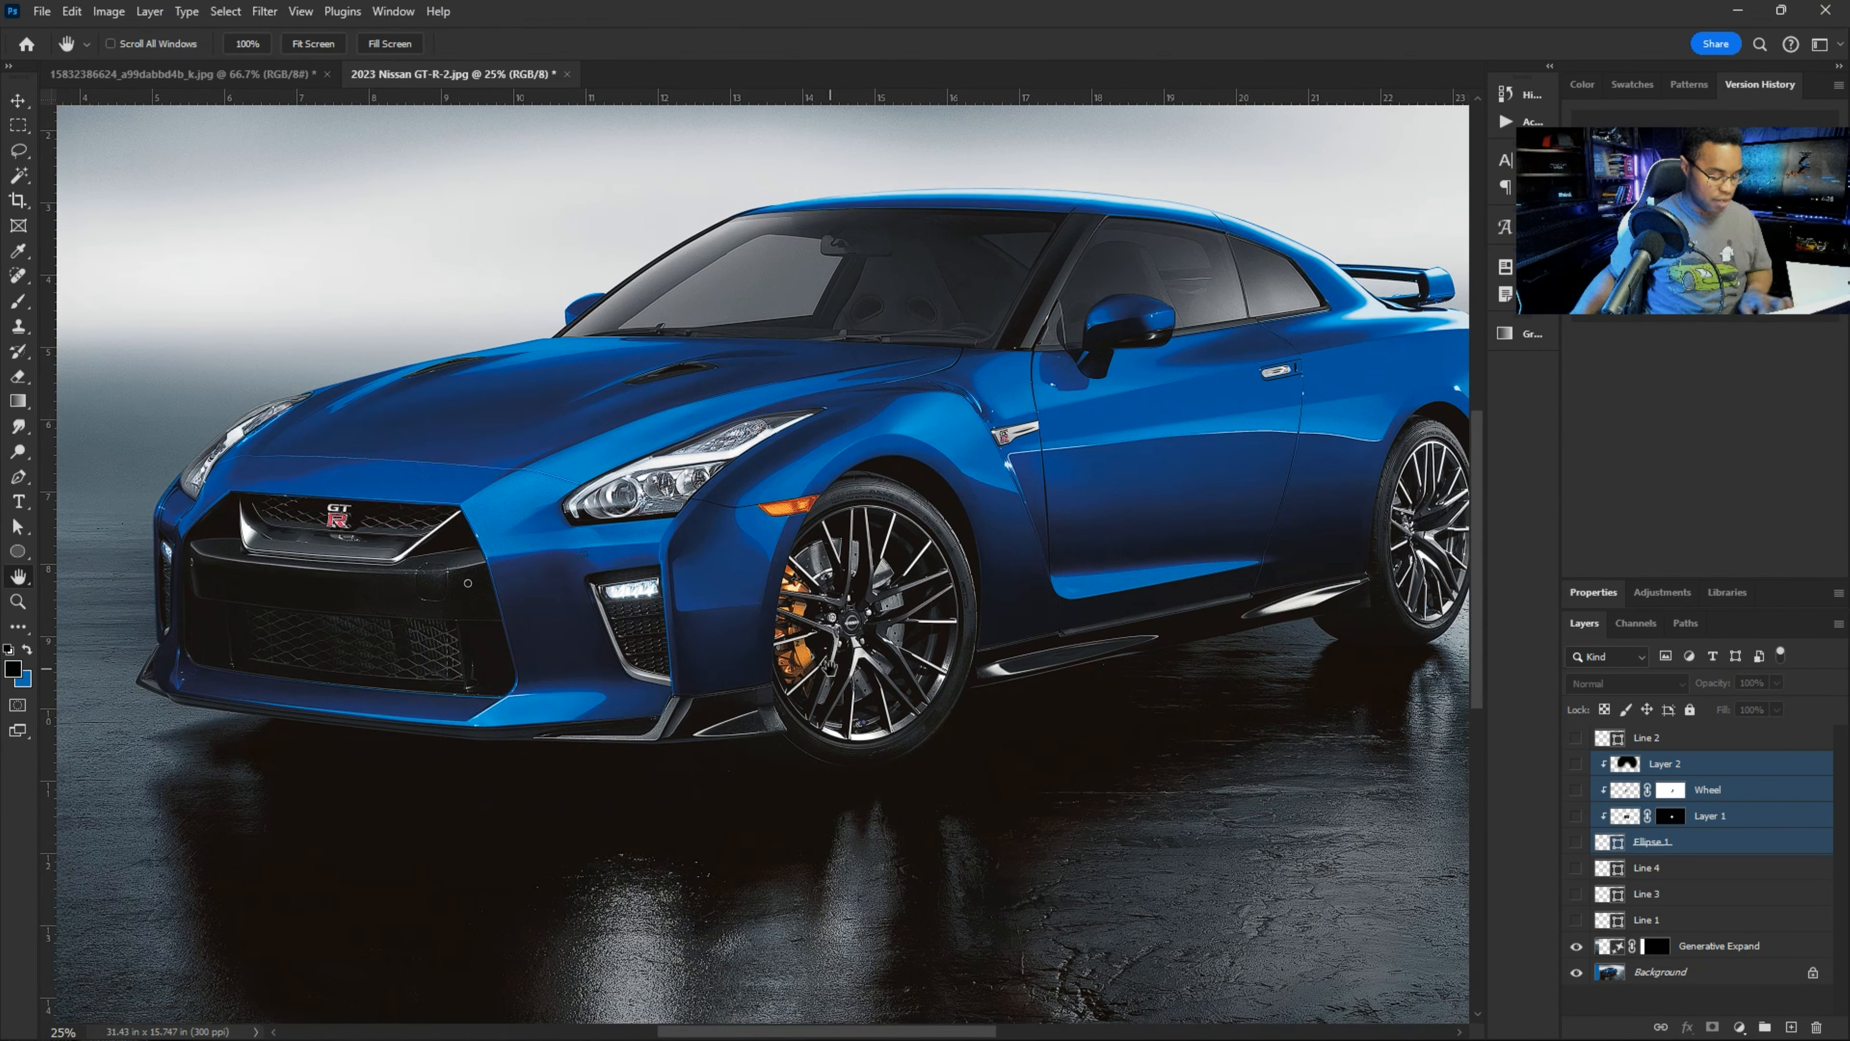
{"action": "key", "text": "ctrl+plus"}
{"action": "key", "text": "ctrl+plus"}
{"action": "left_click_drag", "start_coordinate": [1004, 745], "coordinate": [813, 623]}
{"action": "left_click_drag", "start_coordinate": [854, 107], "coordinate": [852, 323]}
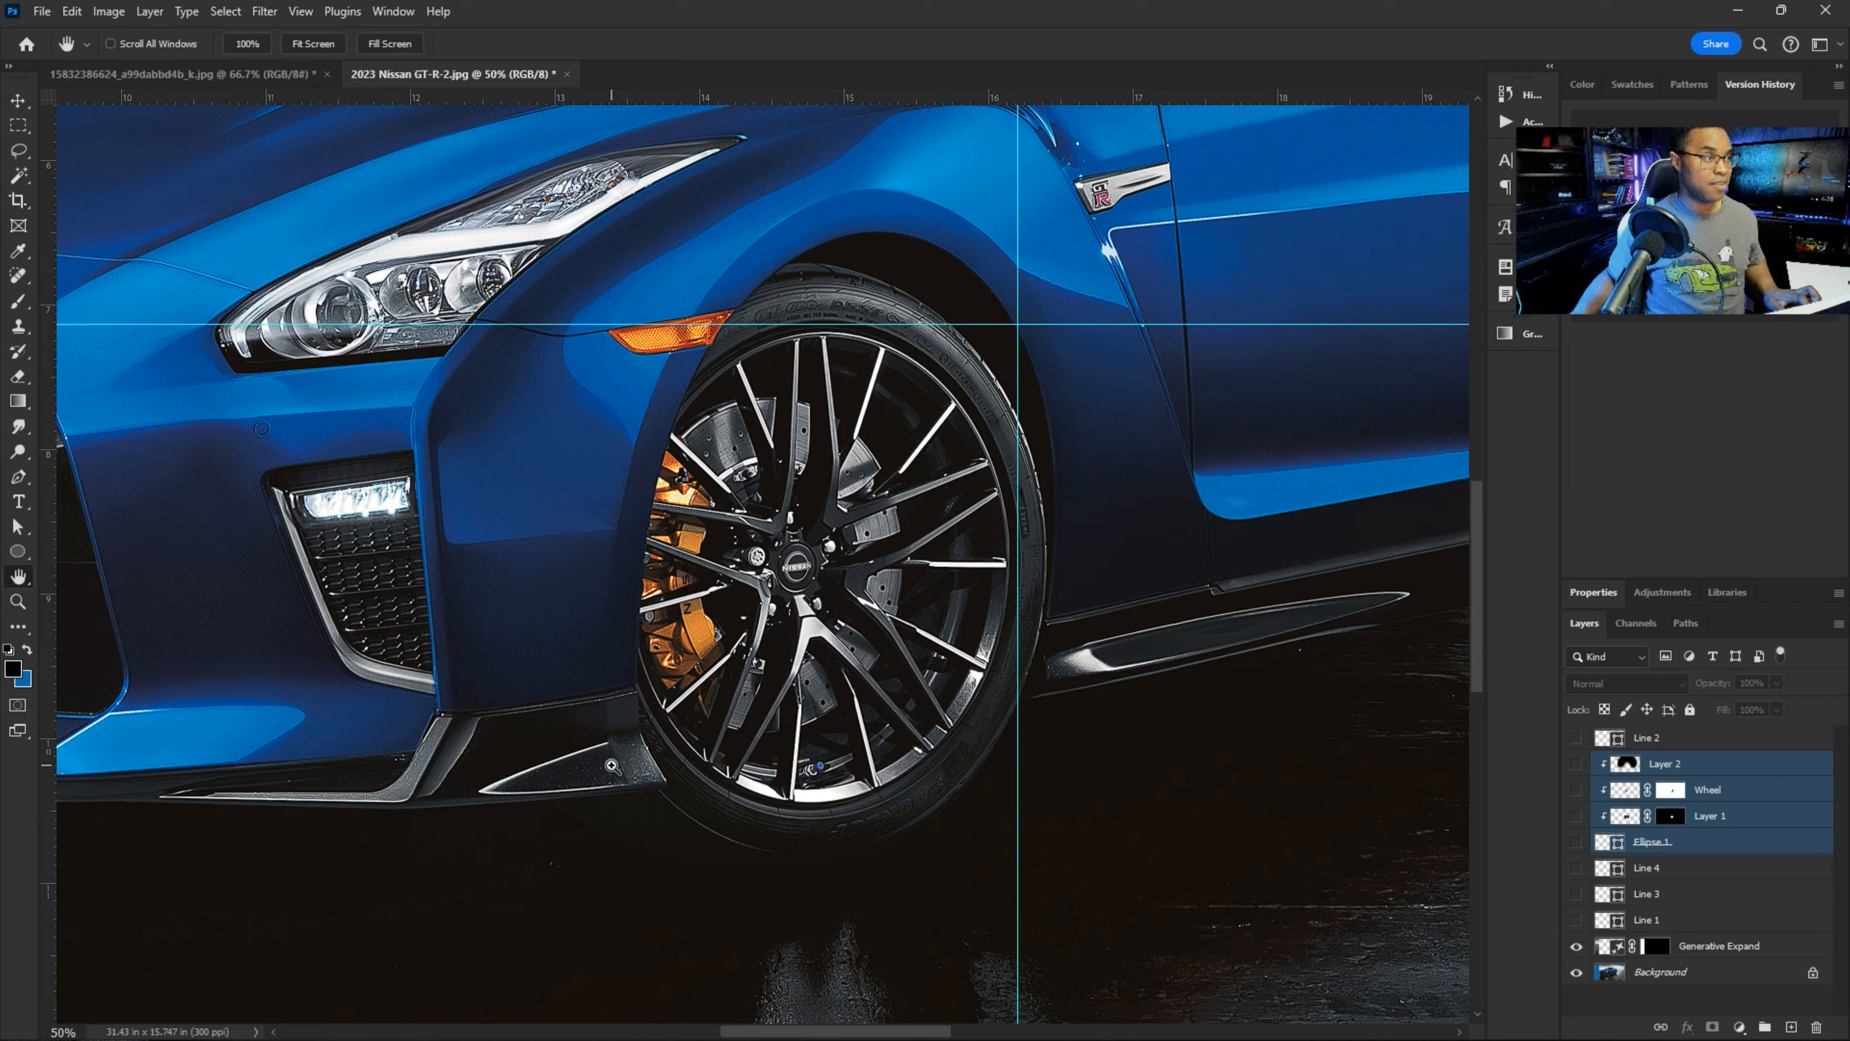
{"action": "key", "text": "v"}
{"action": "left_click_drag", "start_coordinate": [898, 323], "coordinate": [904, 6]}
- Start a Pen tool shape with an anchor point where the bumper's lower edge meets the front wheel
{"action": "left_click", "coordinate": [20, 476]}
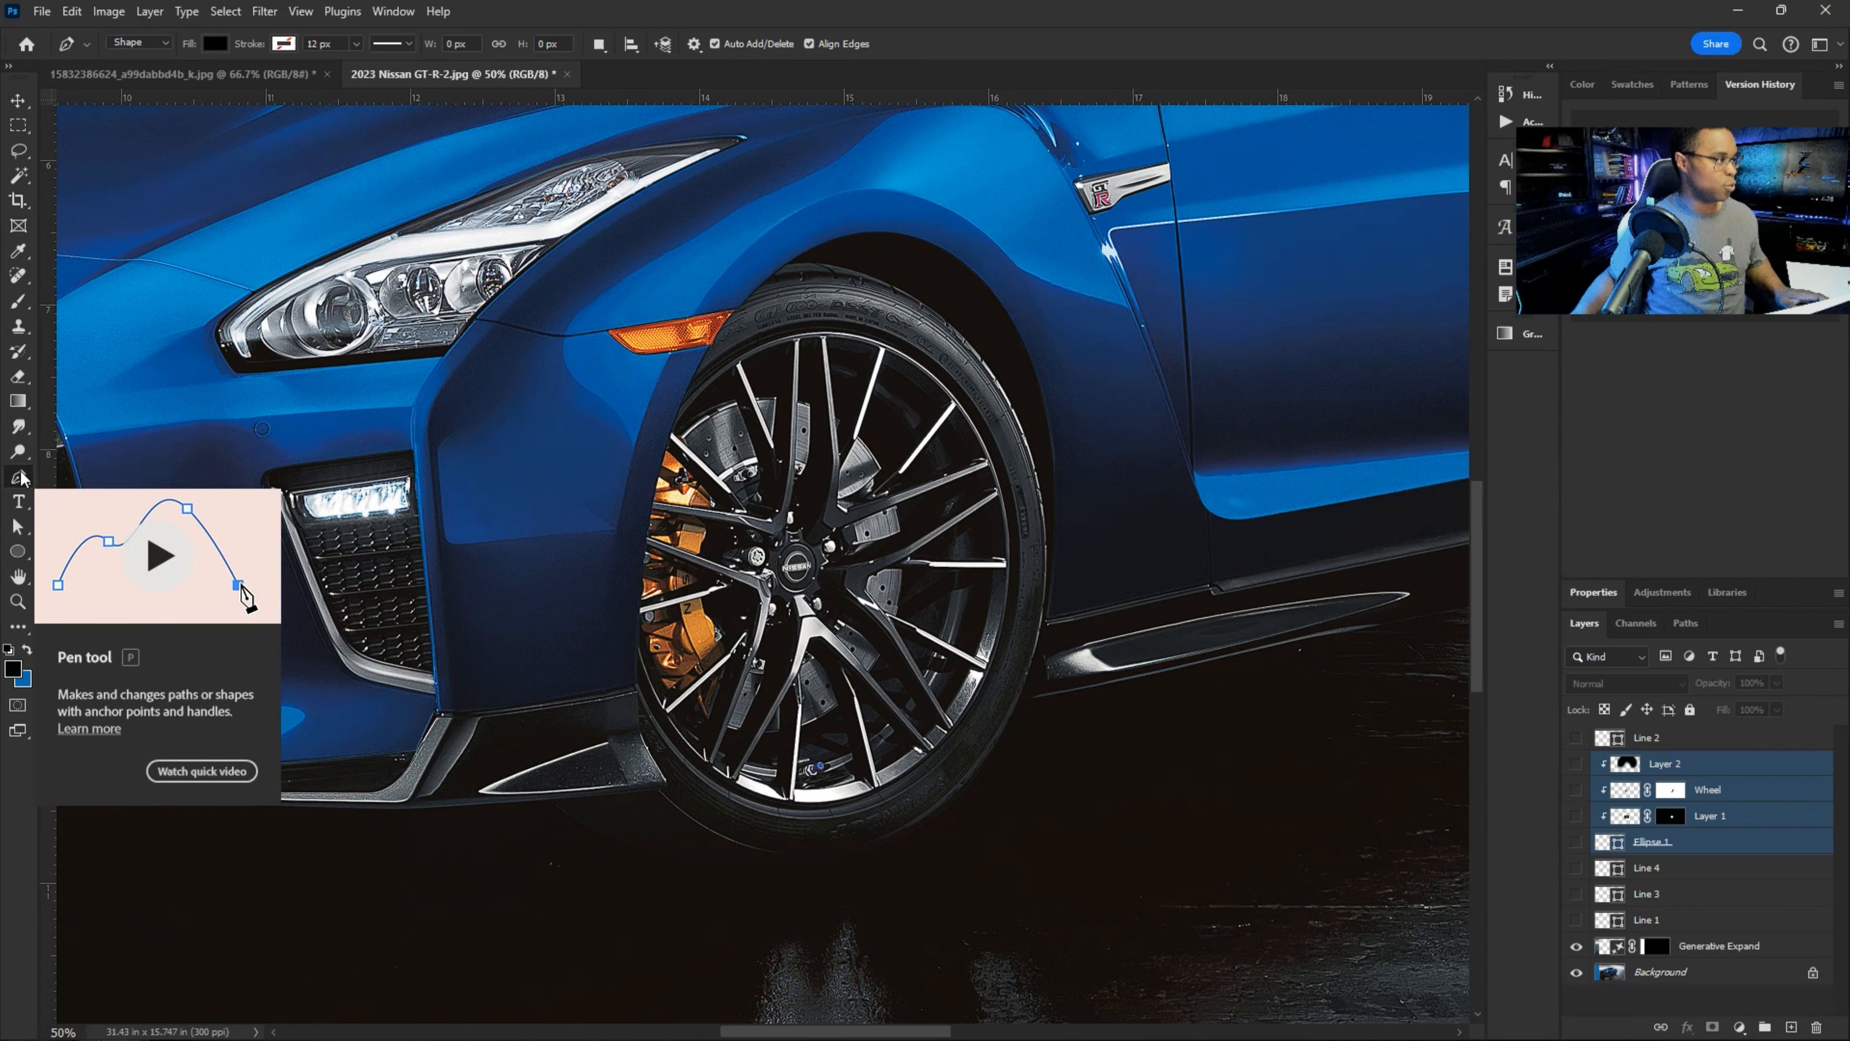
{"action": "key", "text": "ctrl+plus"}
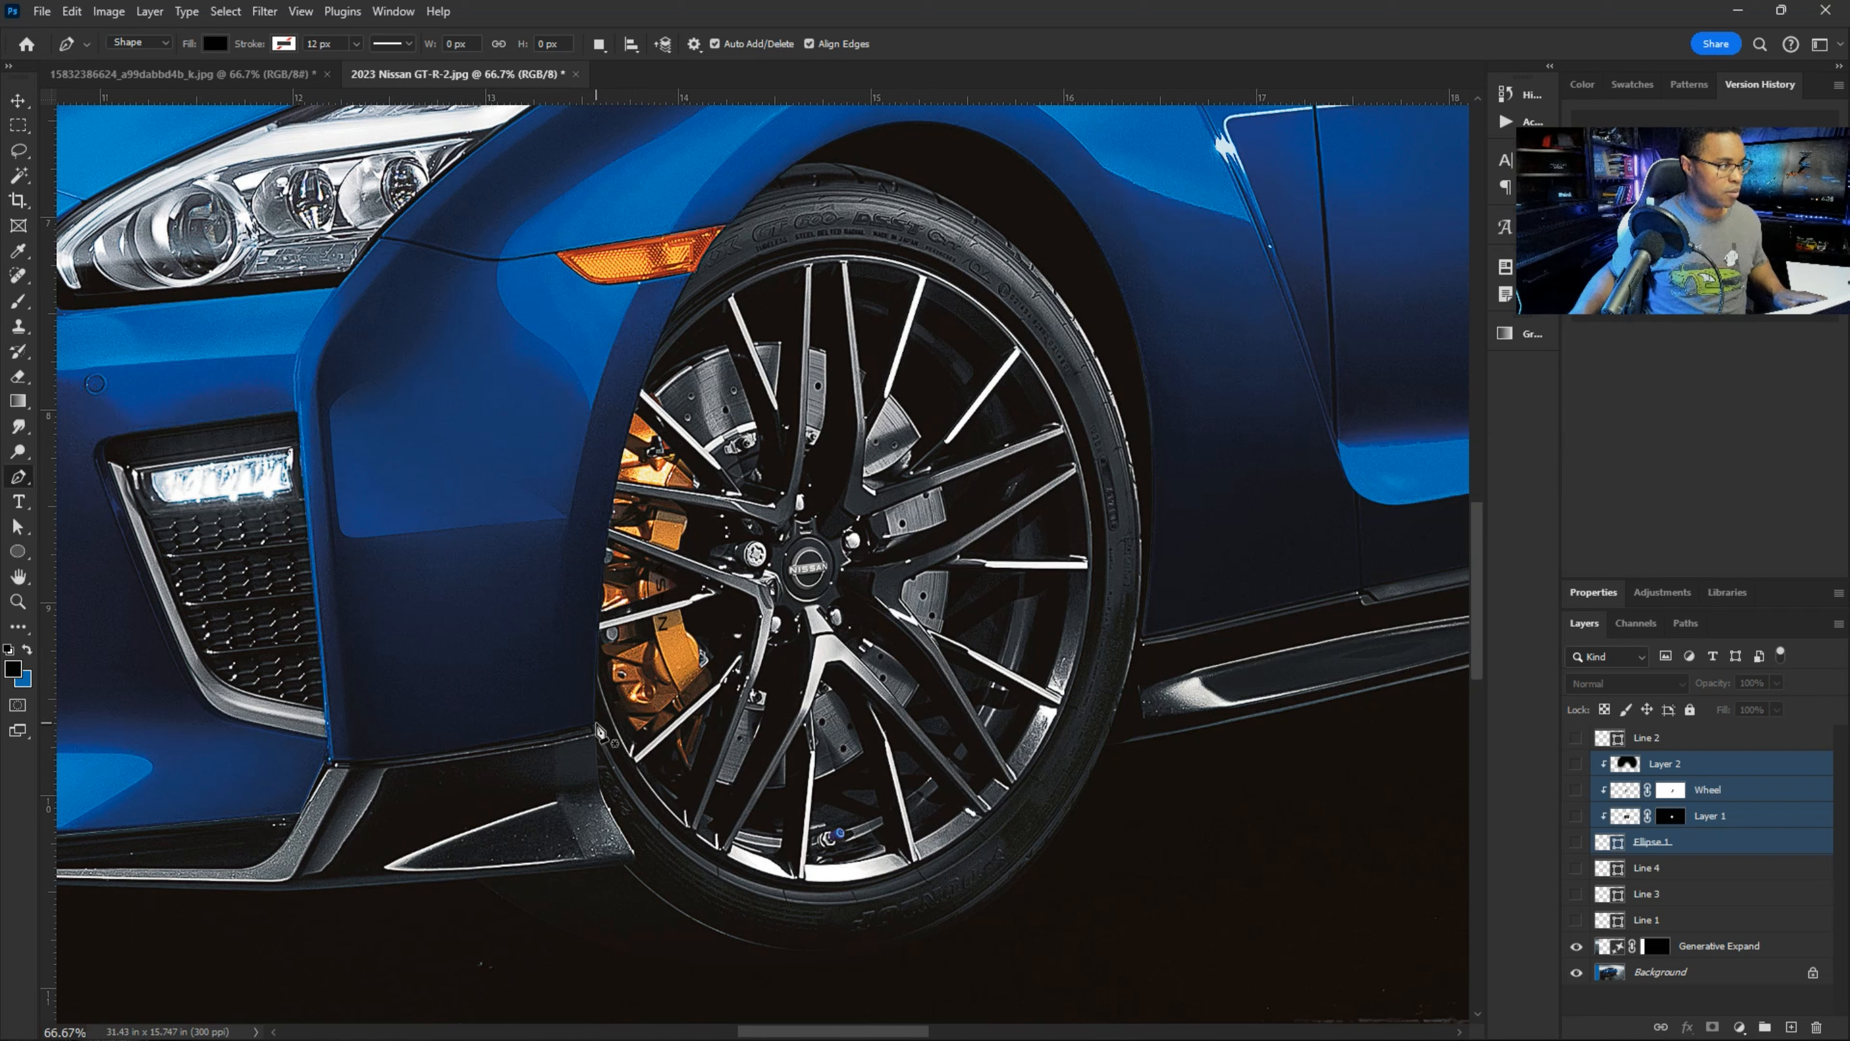
{"action": "left_click", "coordinate": [595, 725]}
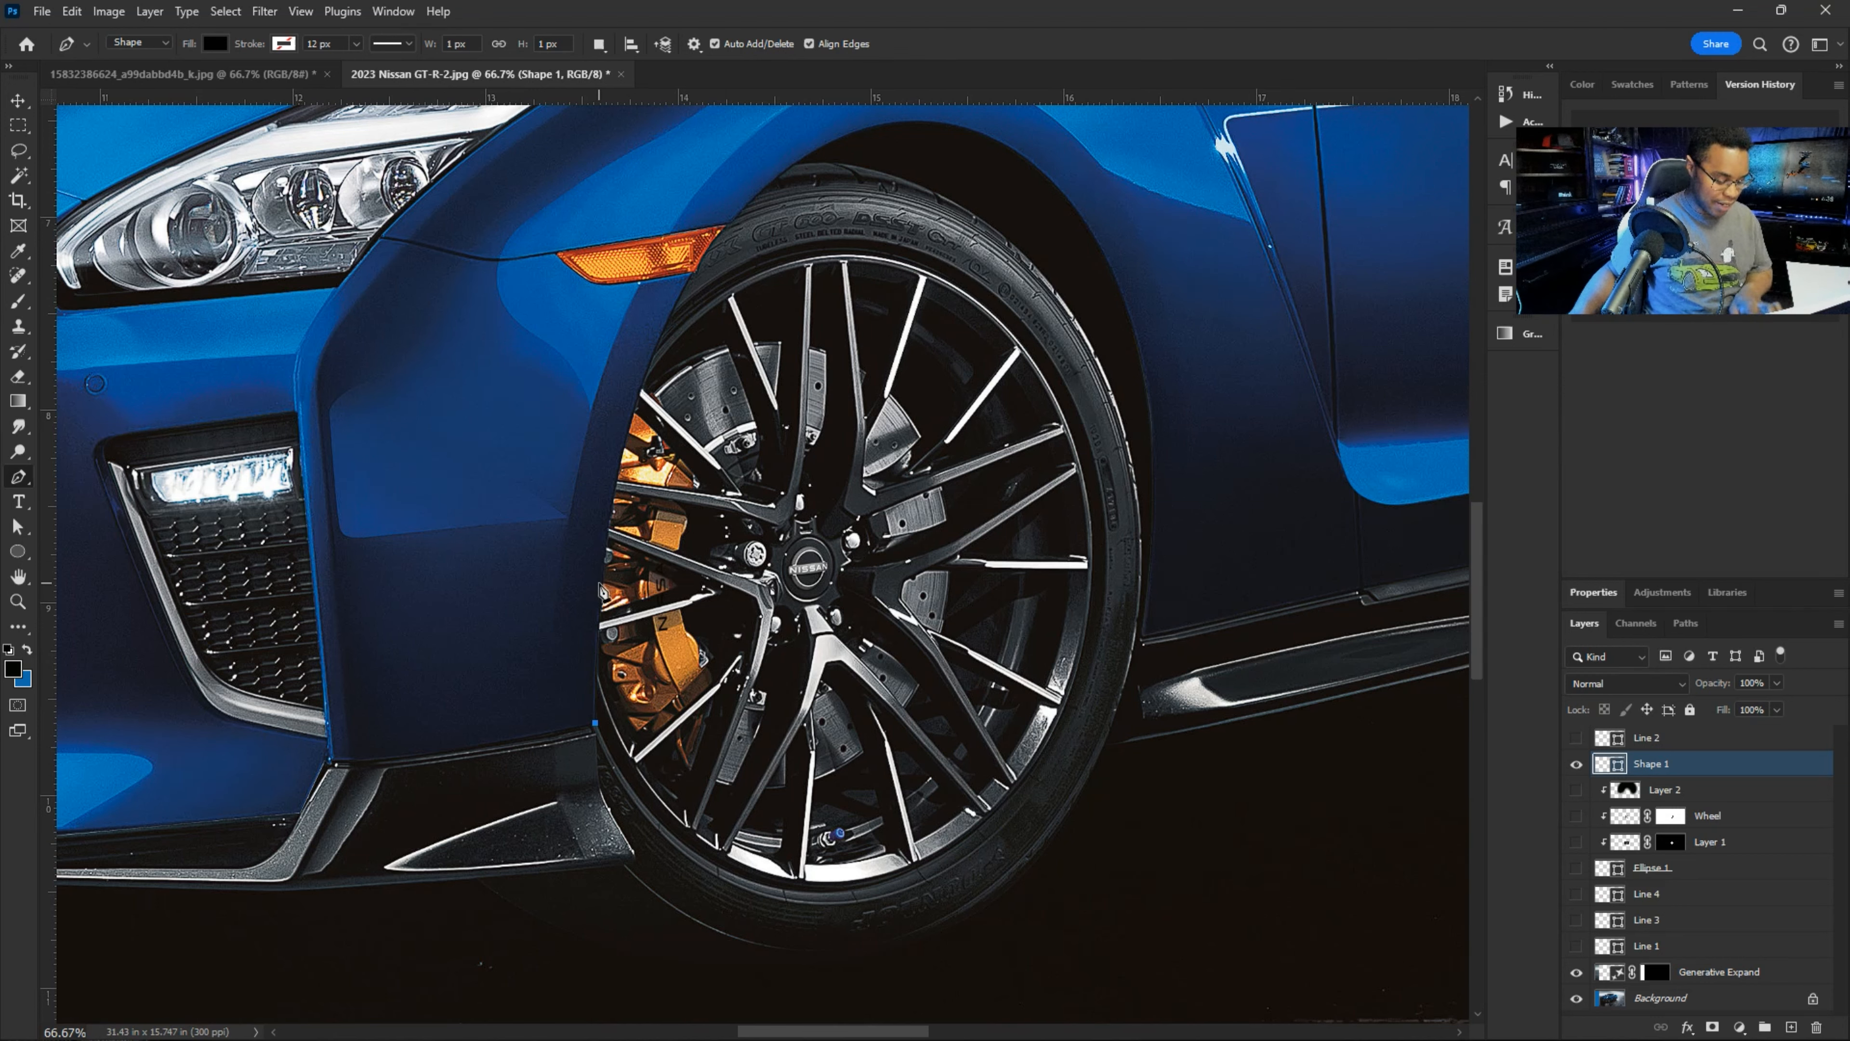
{"action": "key", "text": "ctrl+plus"}
{"action": "key", "text": "ctrl+plus"}
{"action": "scroll", "coordinate": [529, 701], "scroll_direction": "down", "scroll_amount": 5}
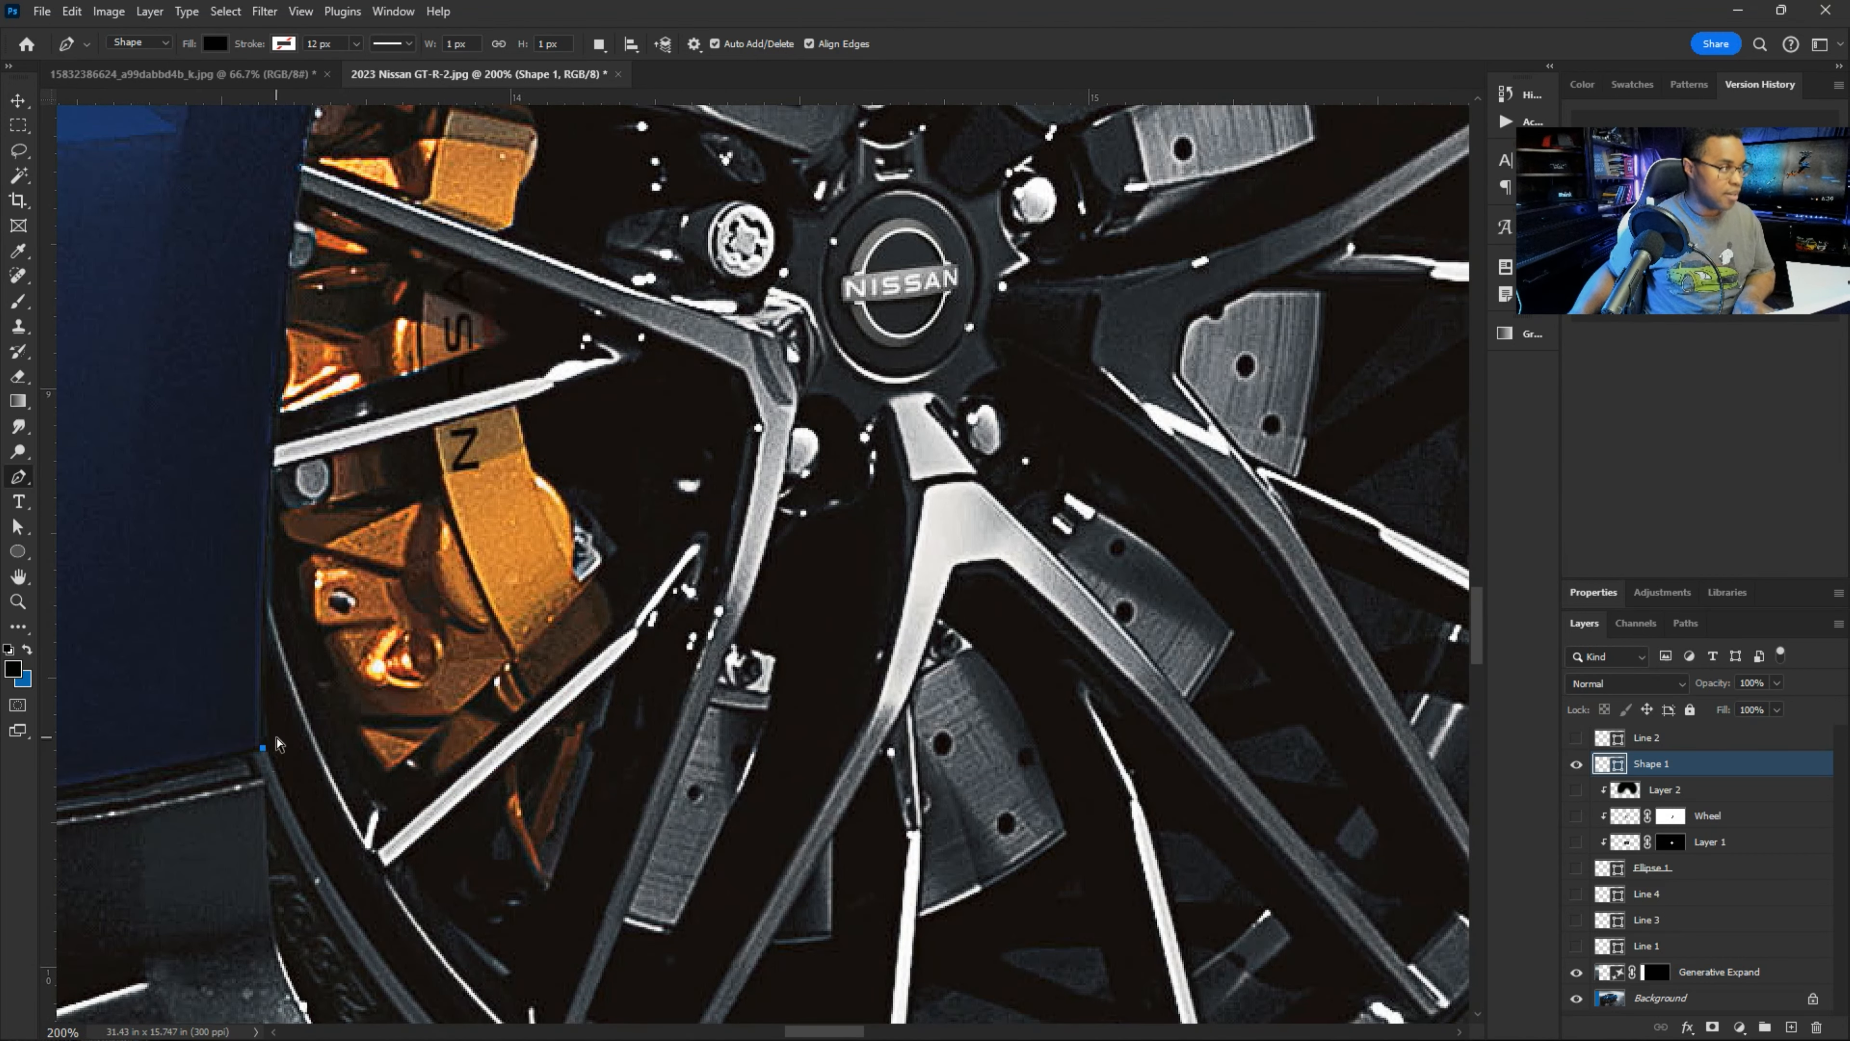
{"action": "key", "text": "ctrl+minus"}
{"action": "key", "text": "ctrl+minus"}
{"action": "scroll", "coordinate": [442, 665], "scroll_direction": "up", "scroll_amount": 5}
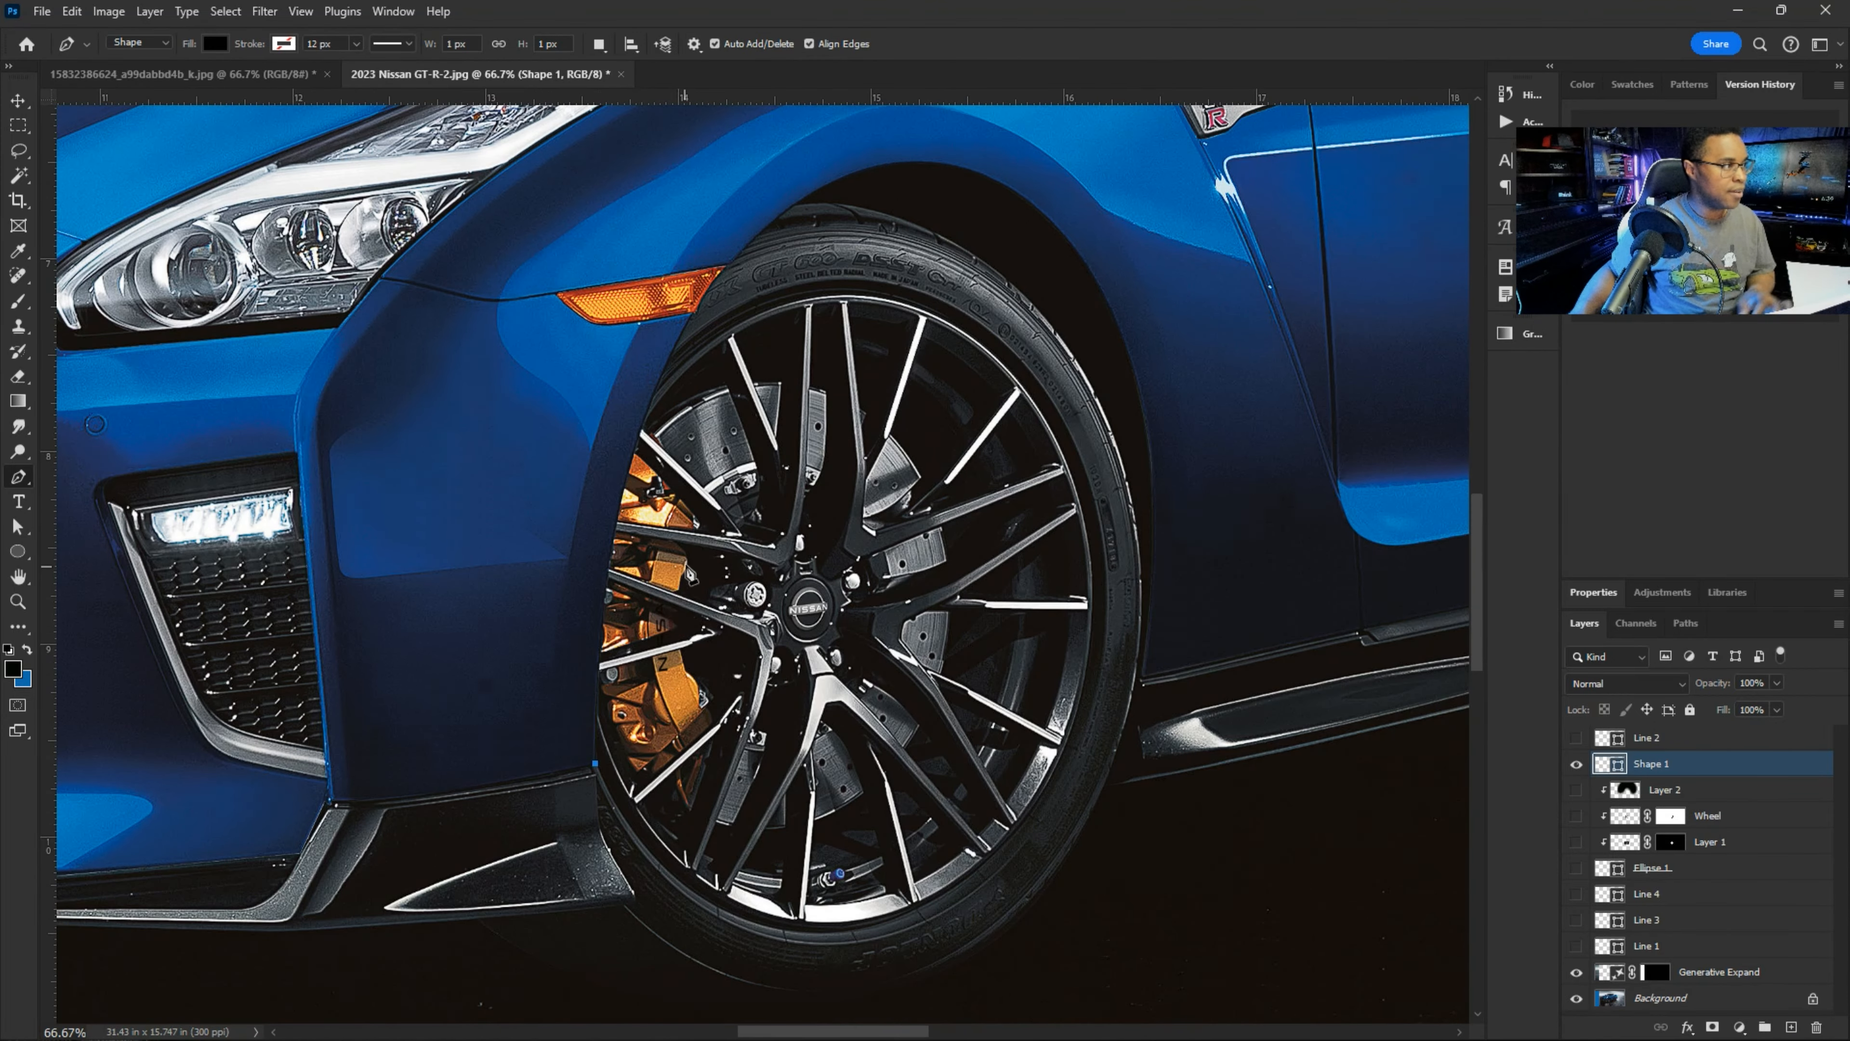
{"action": "left_click", "coordinate": [607, 593]}
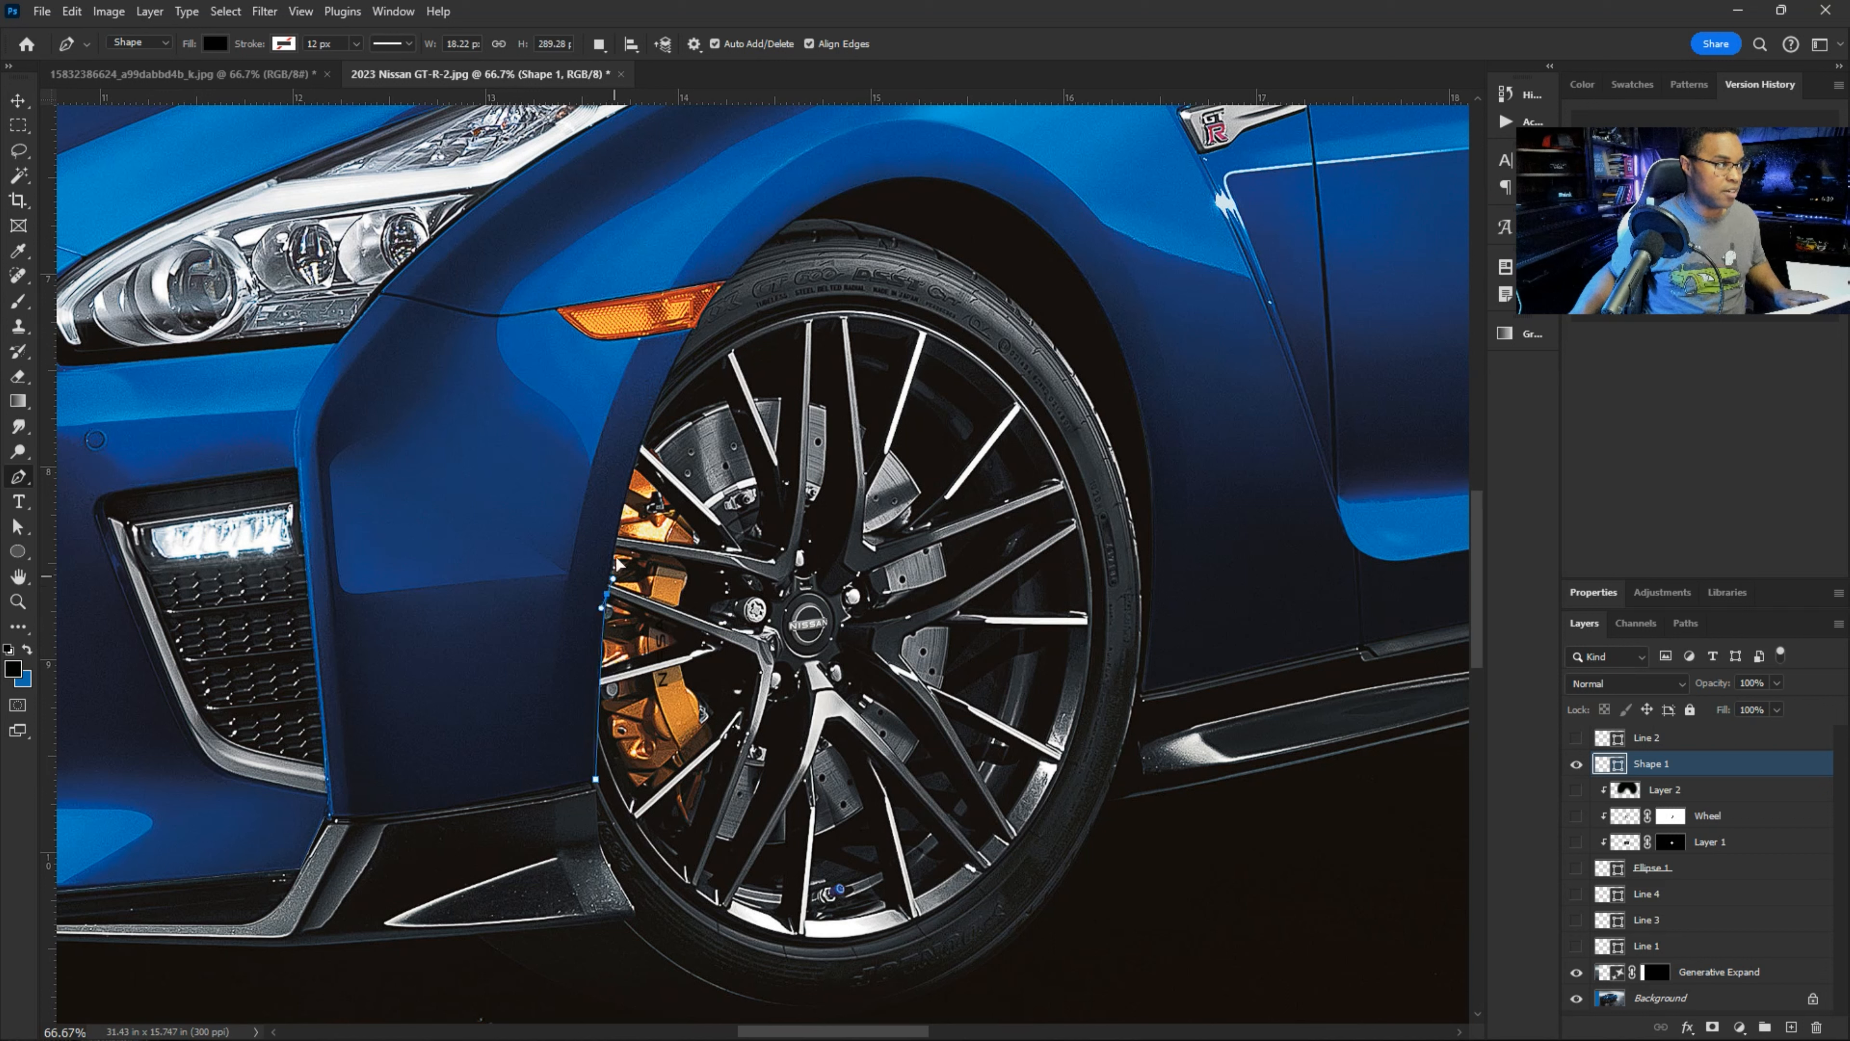
{"action": "left_click", "coordinate": [619, 447]}
{"action": "left_click_drag", "start_coordinate": [624, 447], "coordinate": [624, 446]}
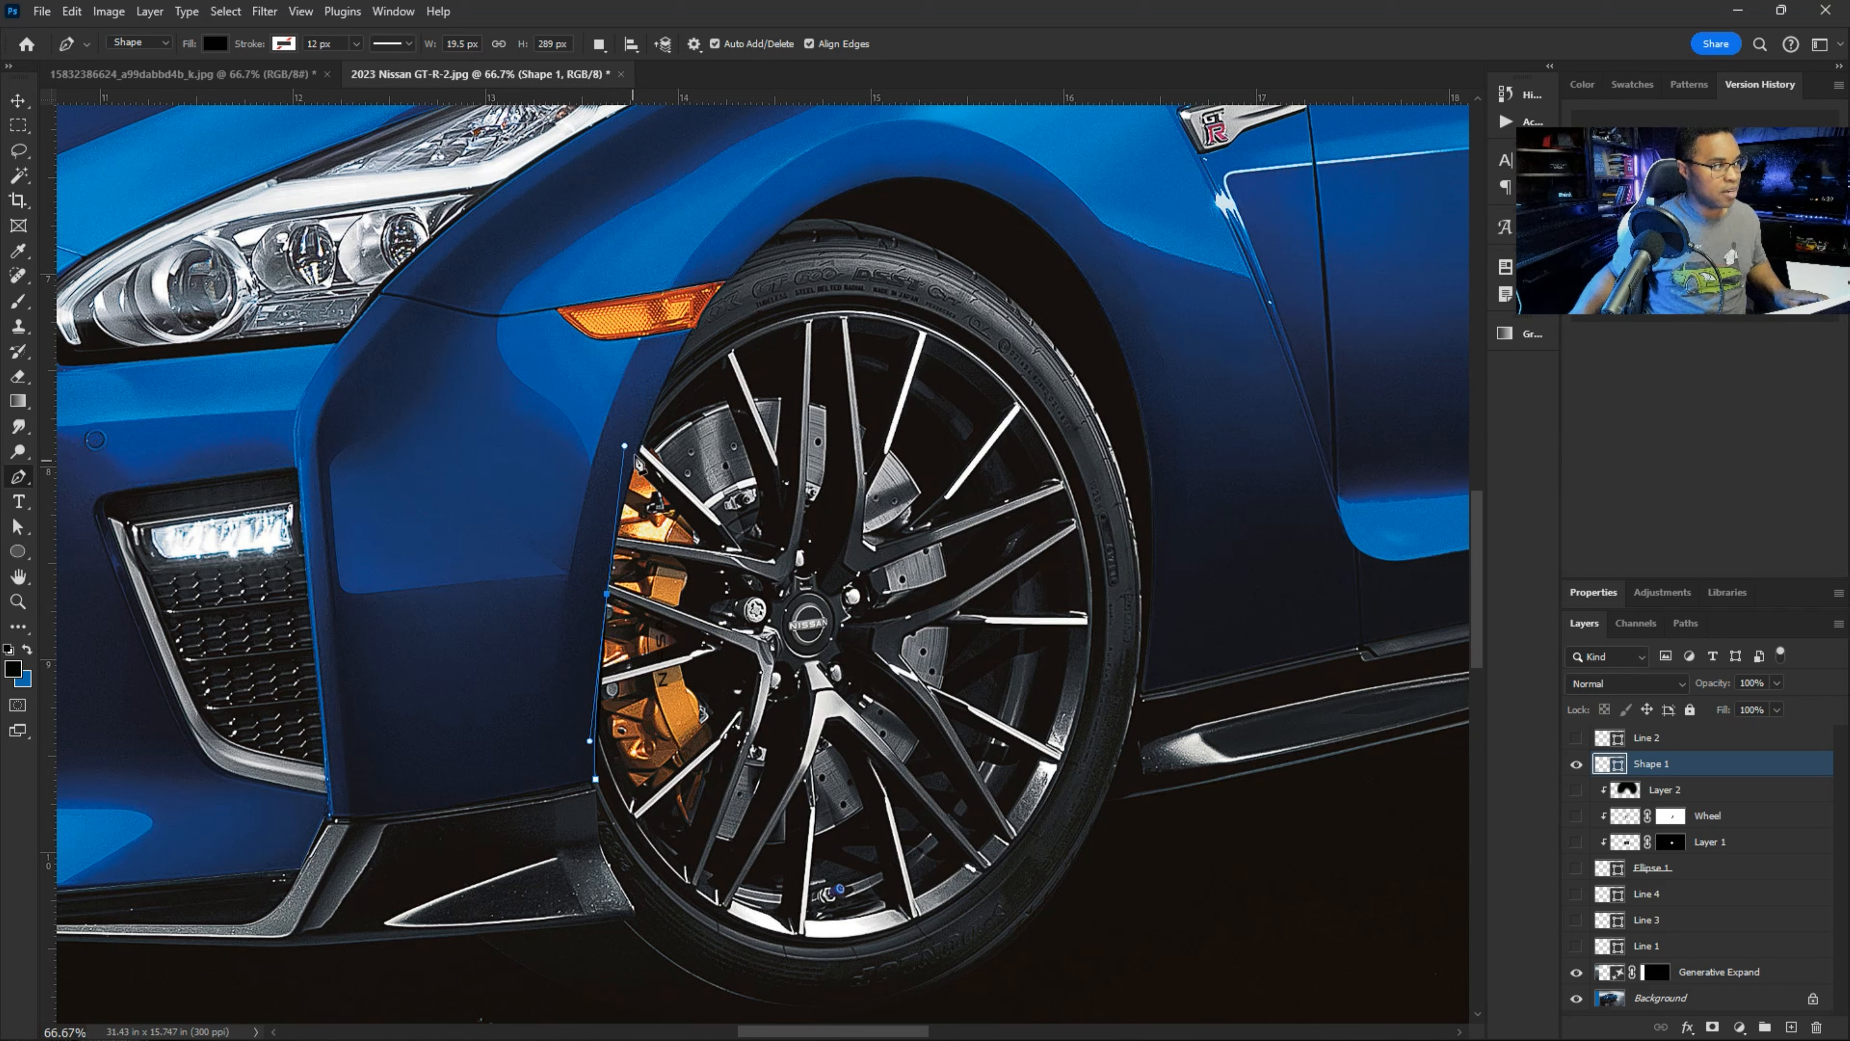
{"action": "left_click", "coordinate": [656, 409]}
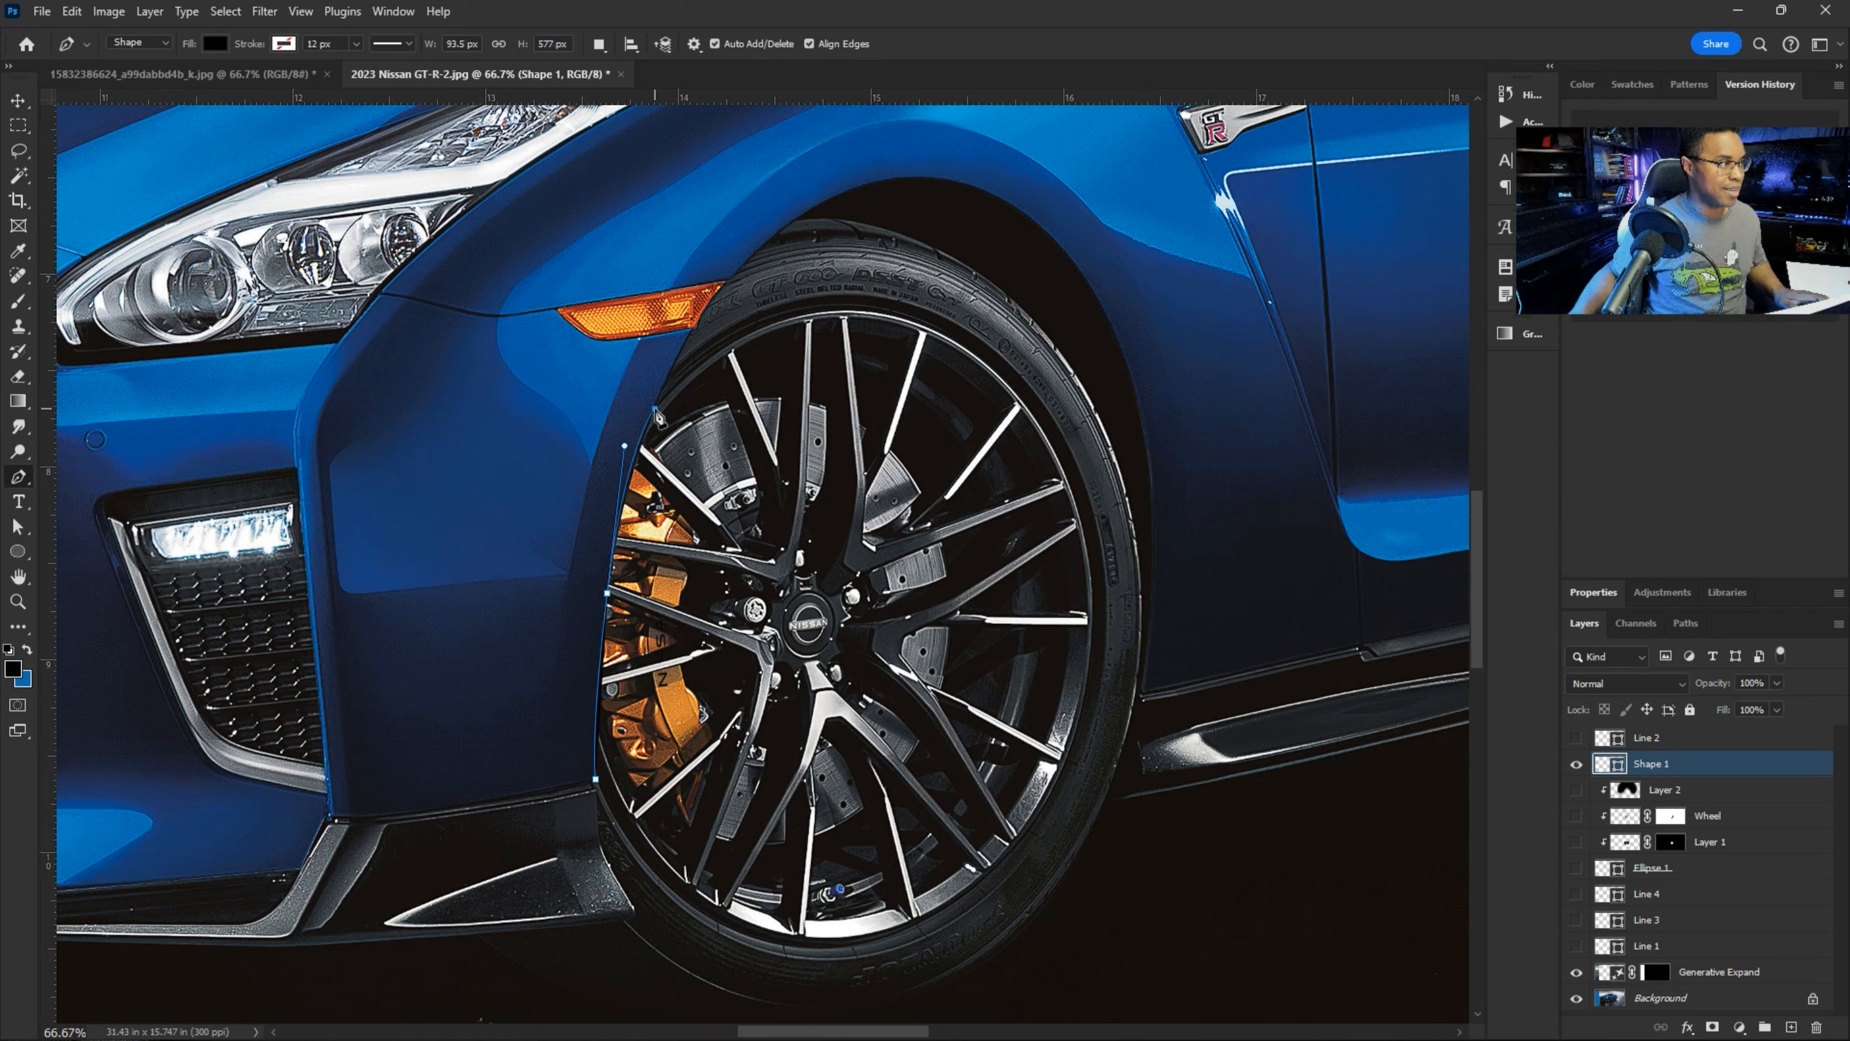
{"action": "key", "text": "ctrl+z"}
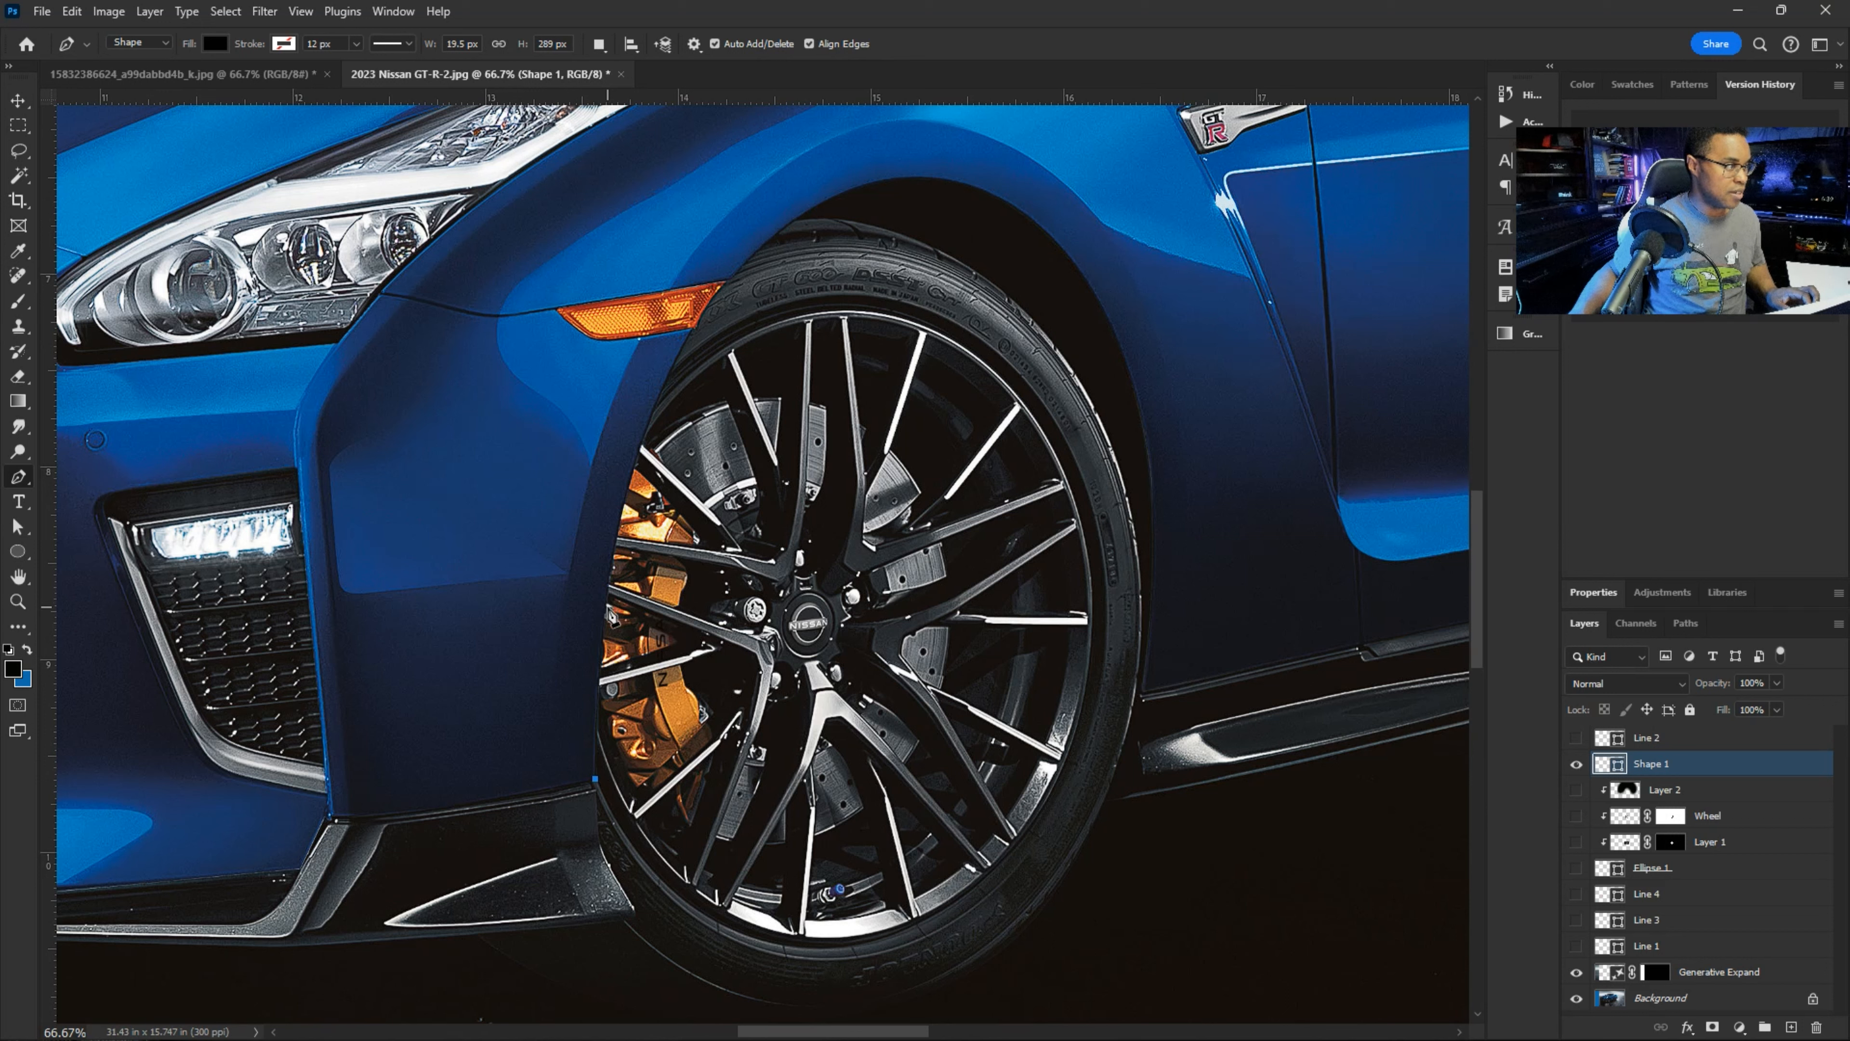
- Trace the shape with curved segments up the fender edge and around the front rim's top, rear and bottom
{"action": "left_click_drag", "start_coordinate": [605, 610], "coordinate": [619, 503]}
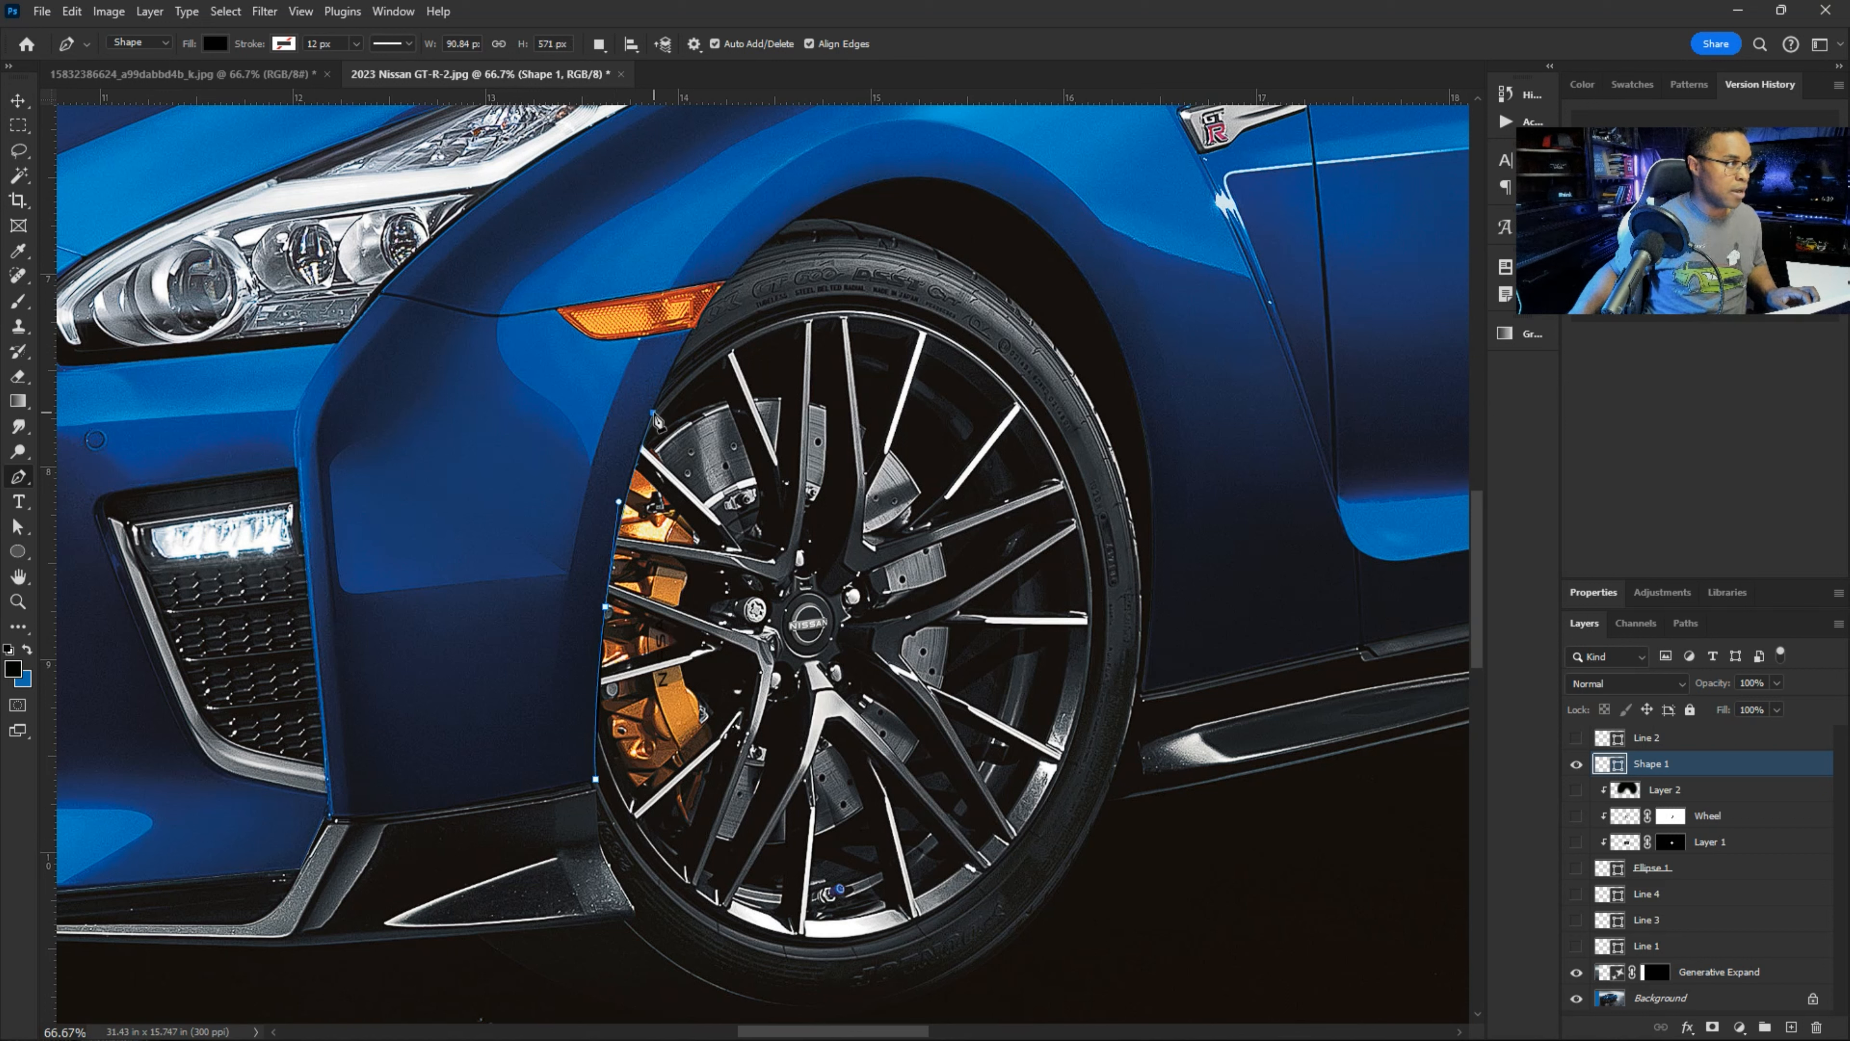
{"action": "left_click", "coordinate": [653, 413]}
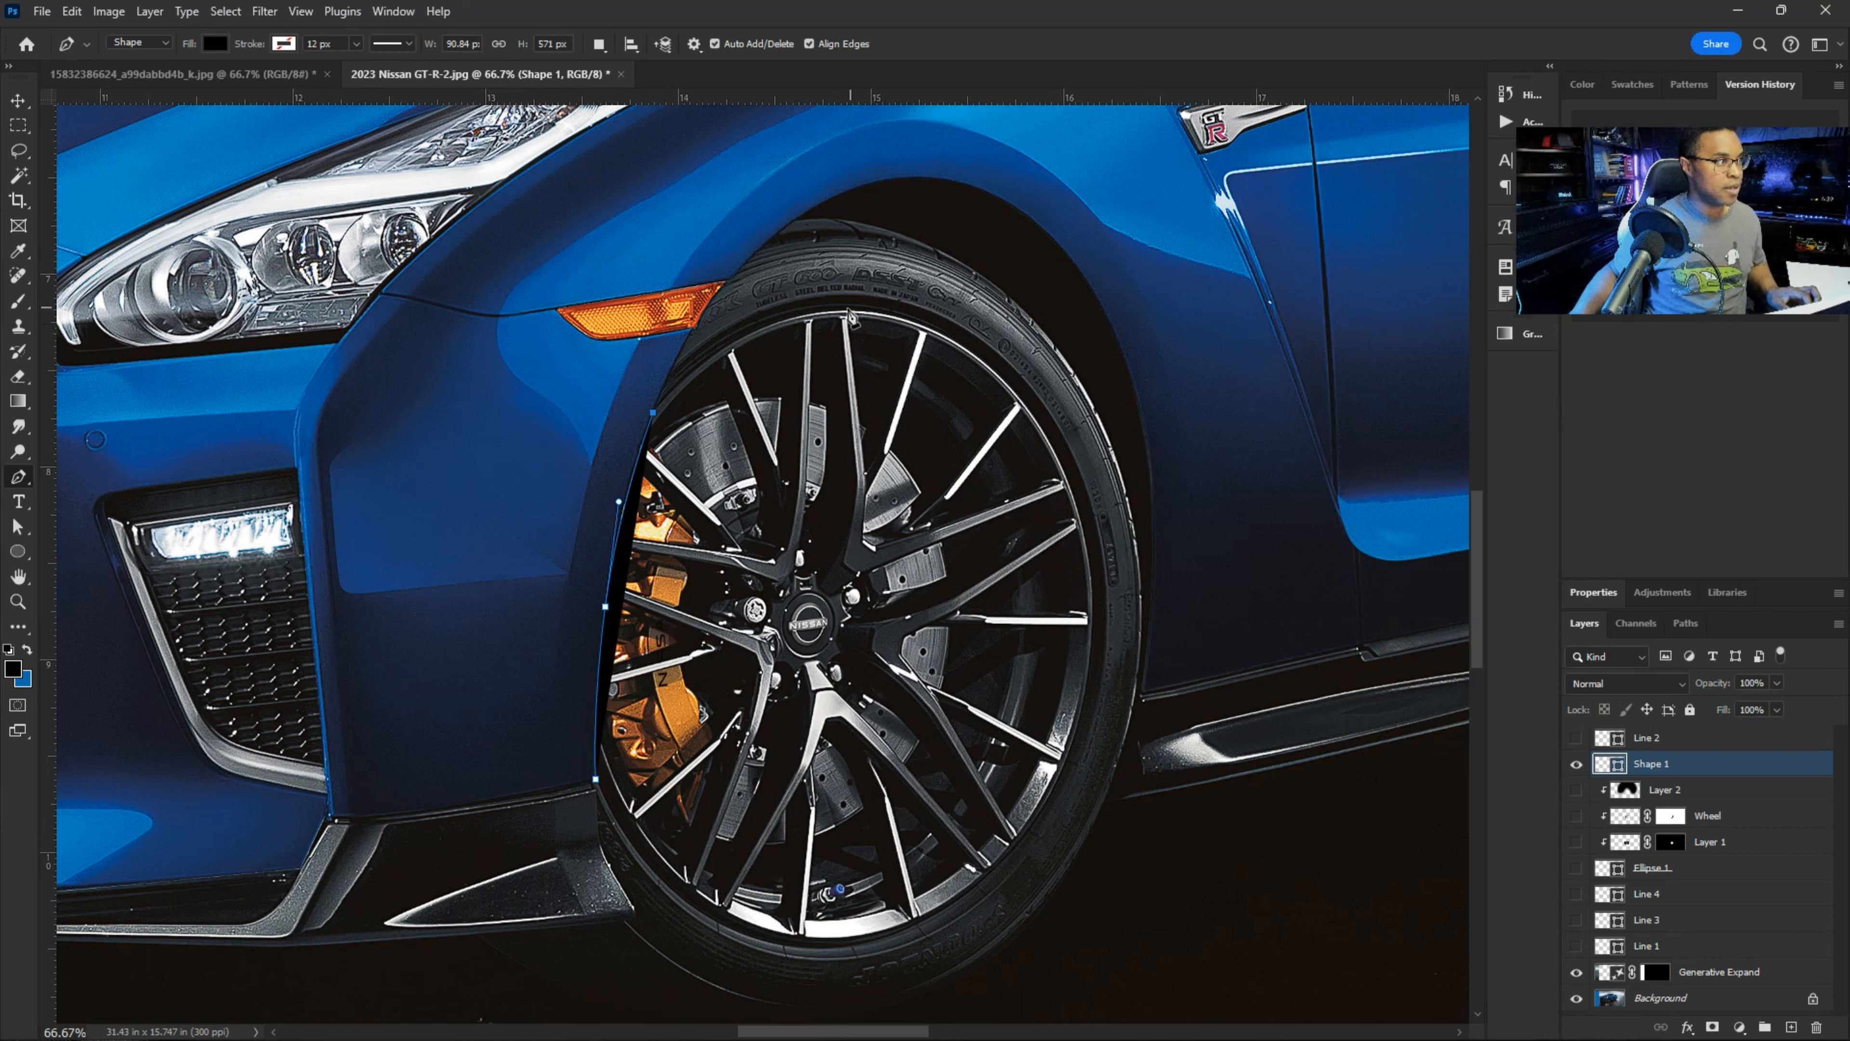
{"action": "left_click_drag", "start_coordinate": [845, 309], "coordinate": [981, 309]}
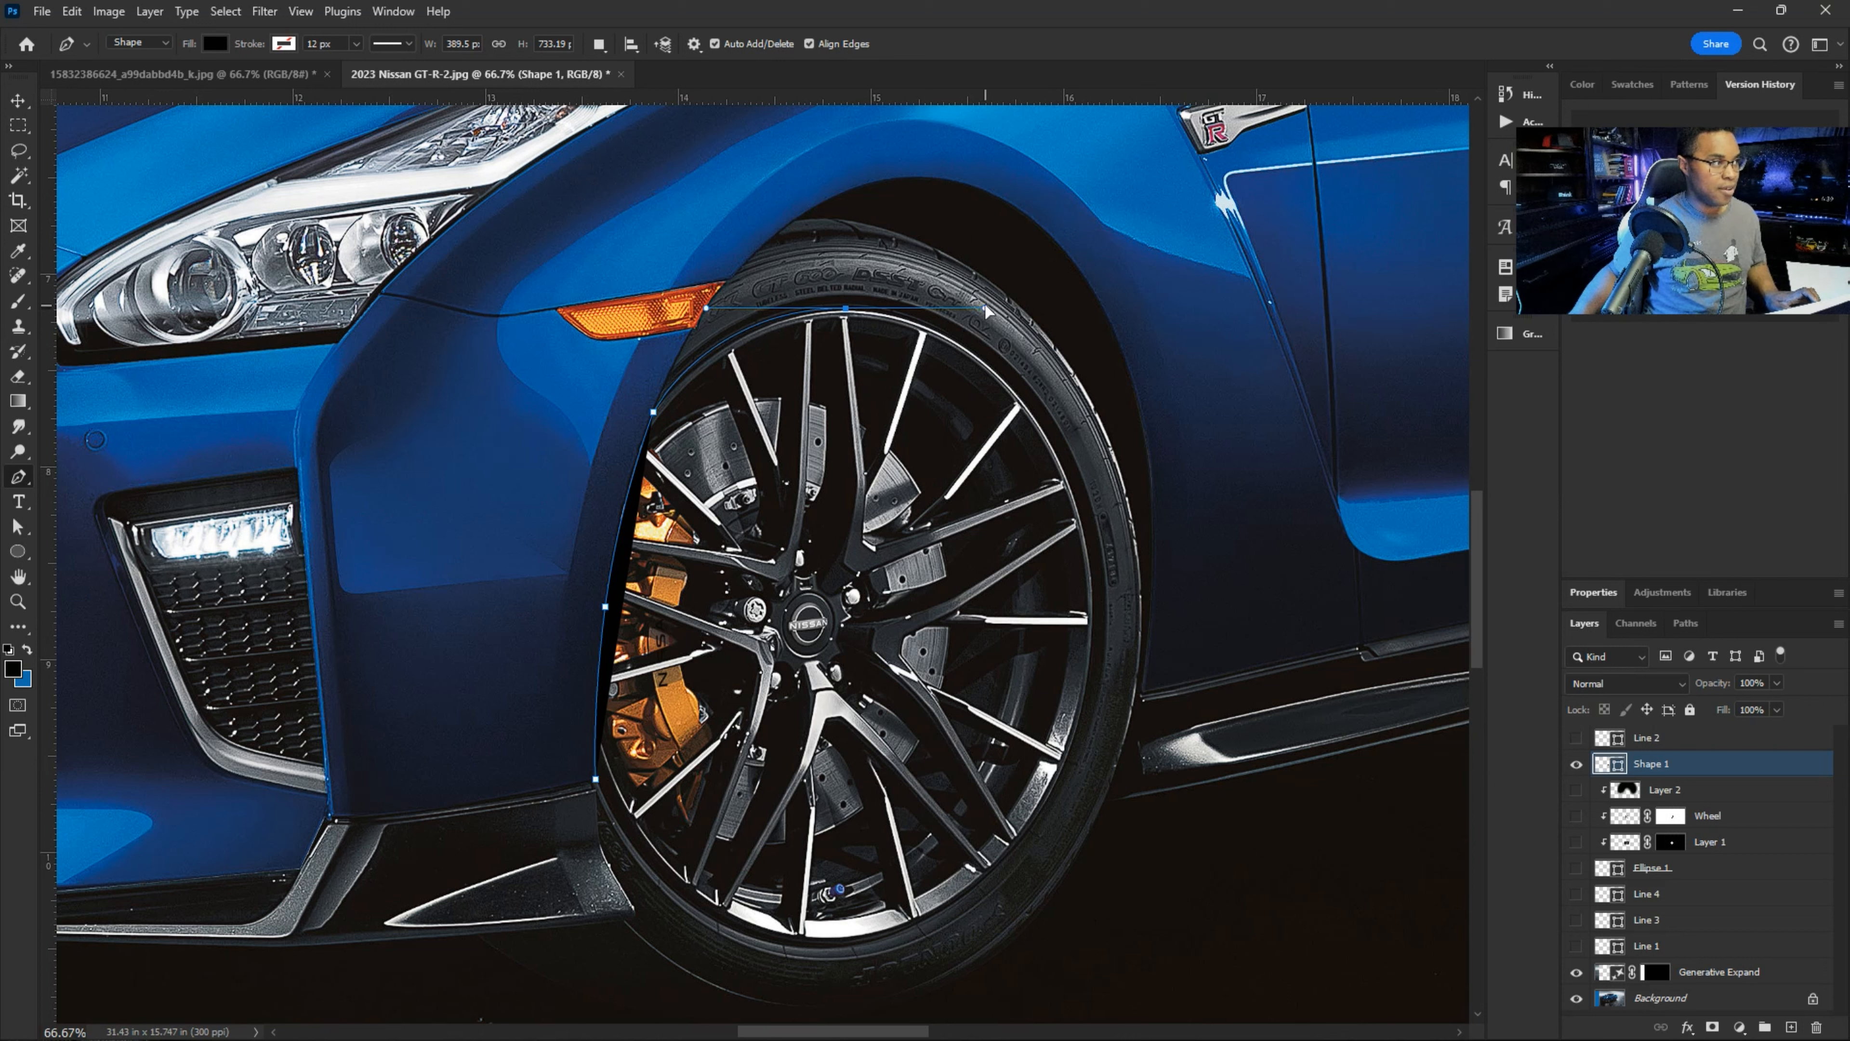
{"action": "left_click_drag", "start_coordinate": [988, 312], "coordinate": [980, 308]}
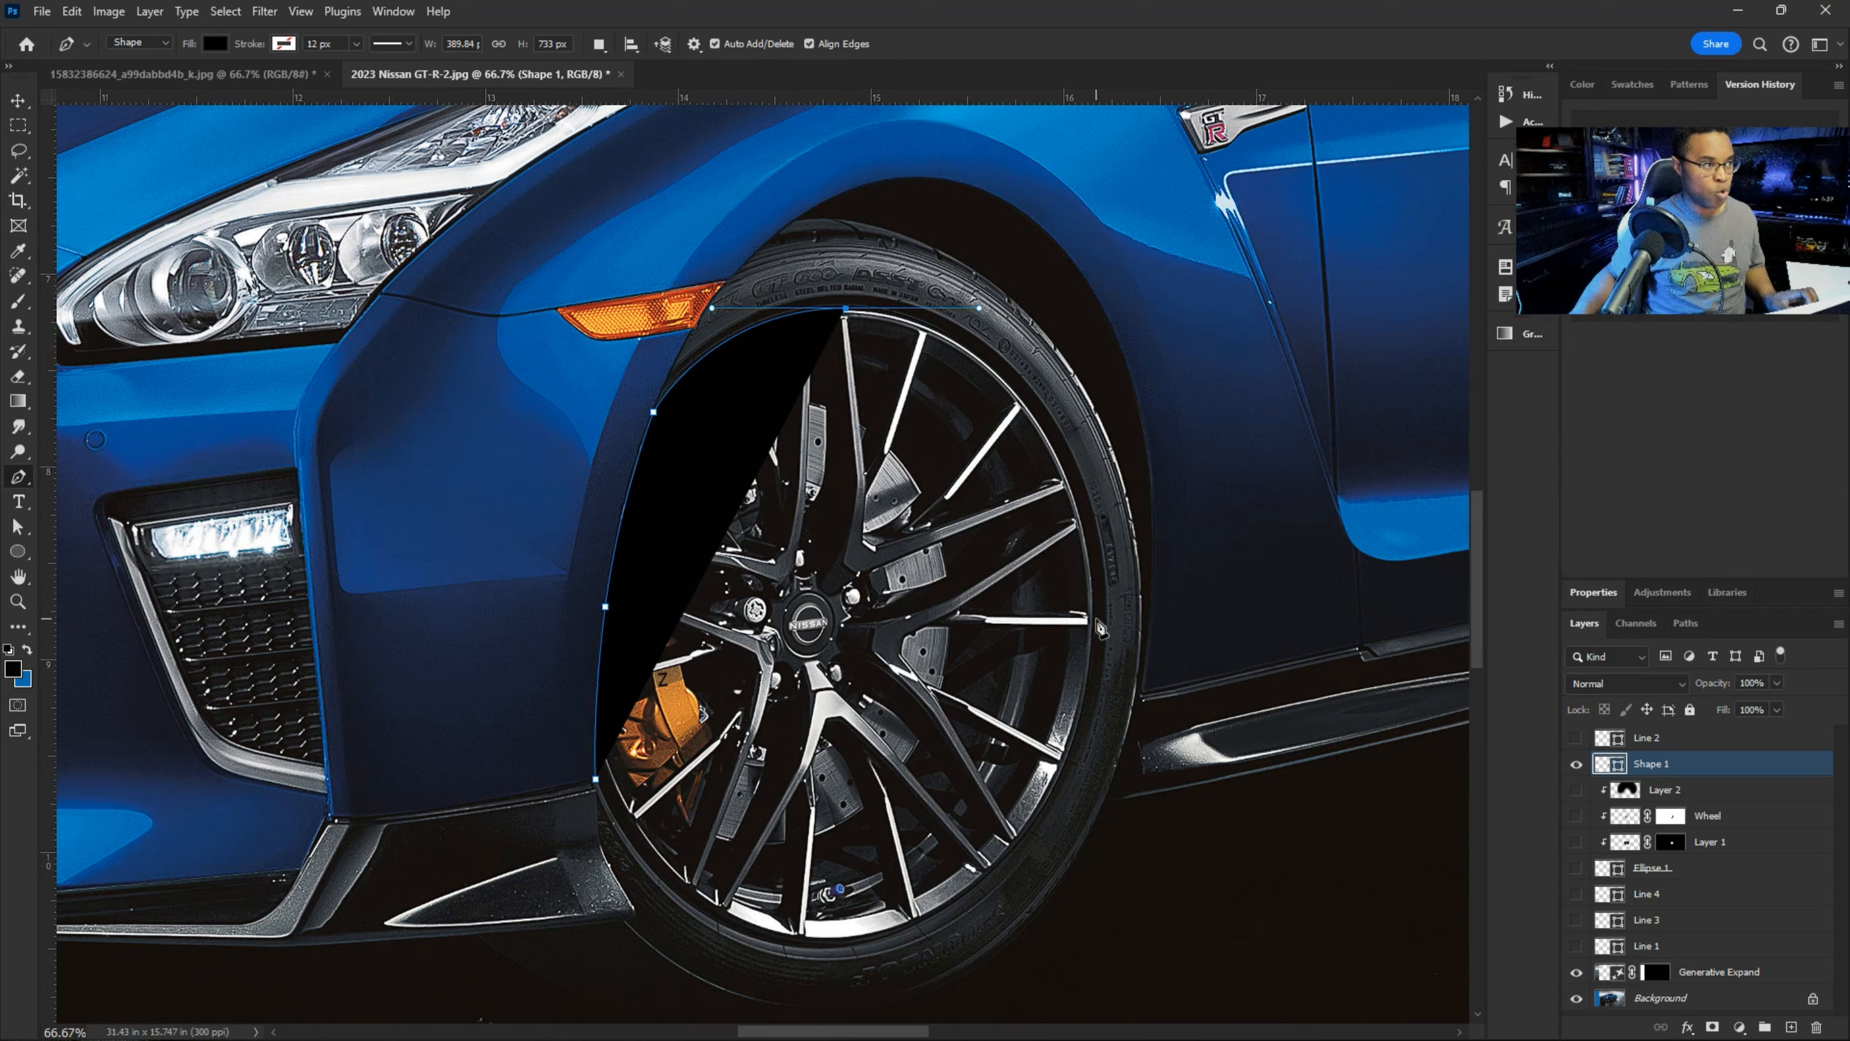
{"action": "left_click_drag", "start_coordinate": [1097, 621], "coordinate": [1057, 802]}
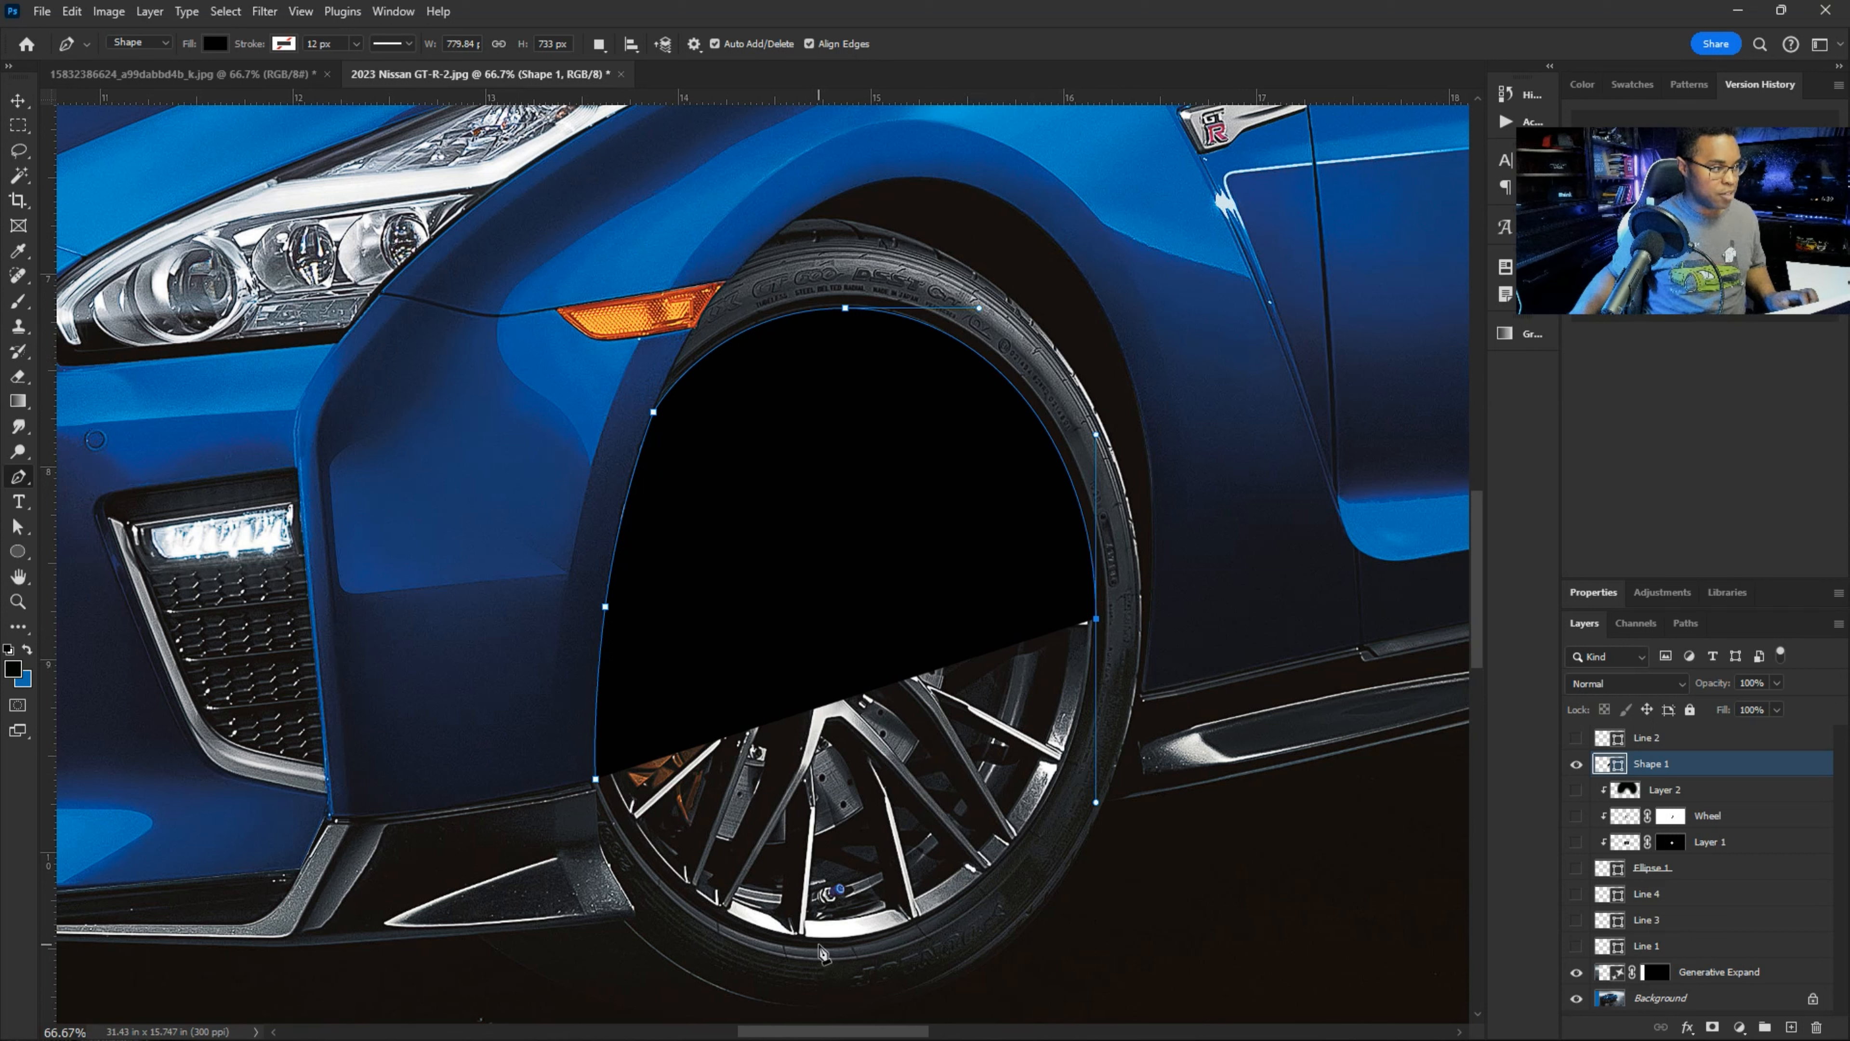
{"action": "left_click_drag", "start_coordinate": [827, 946], "coordinate": [692, 972]}
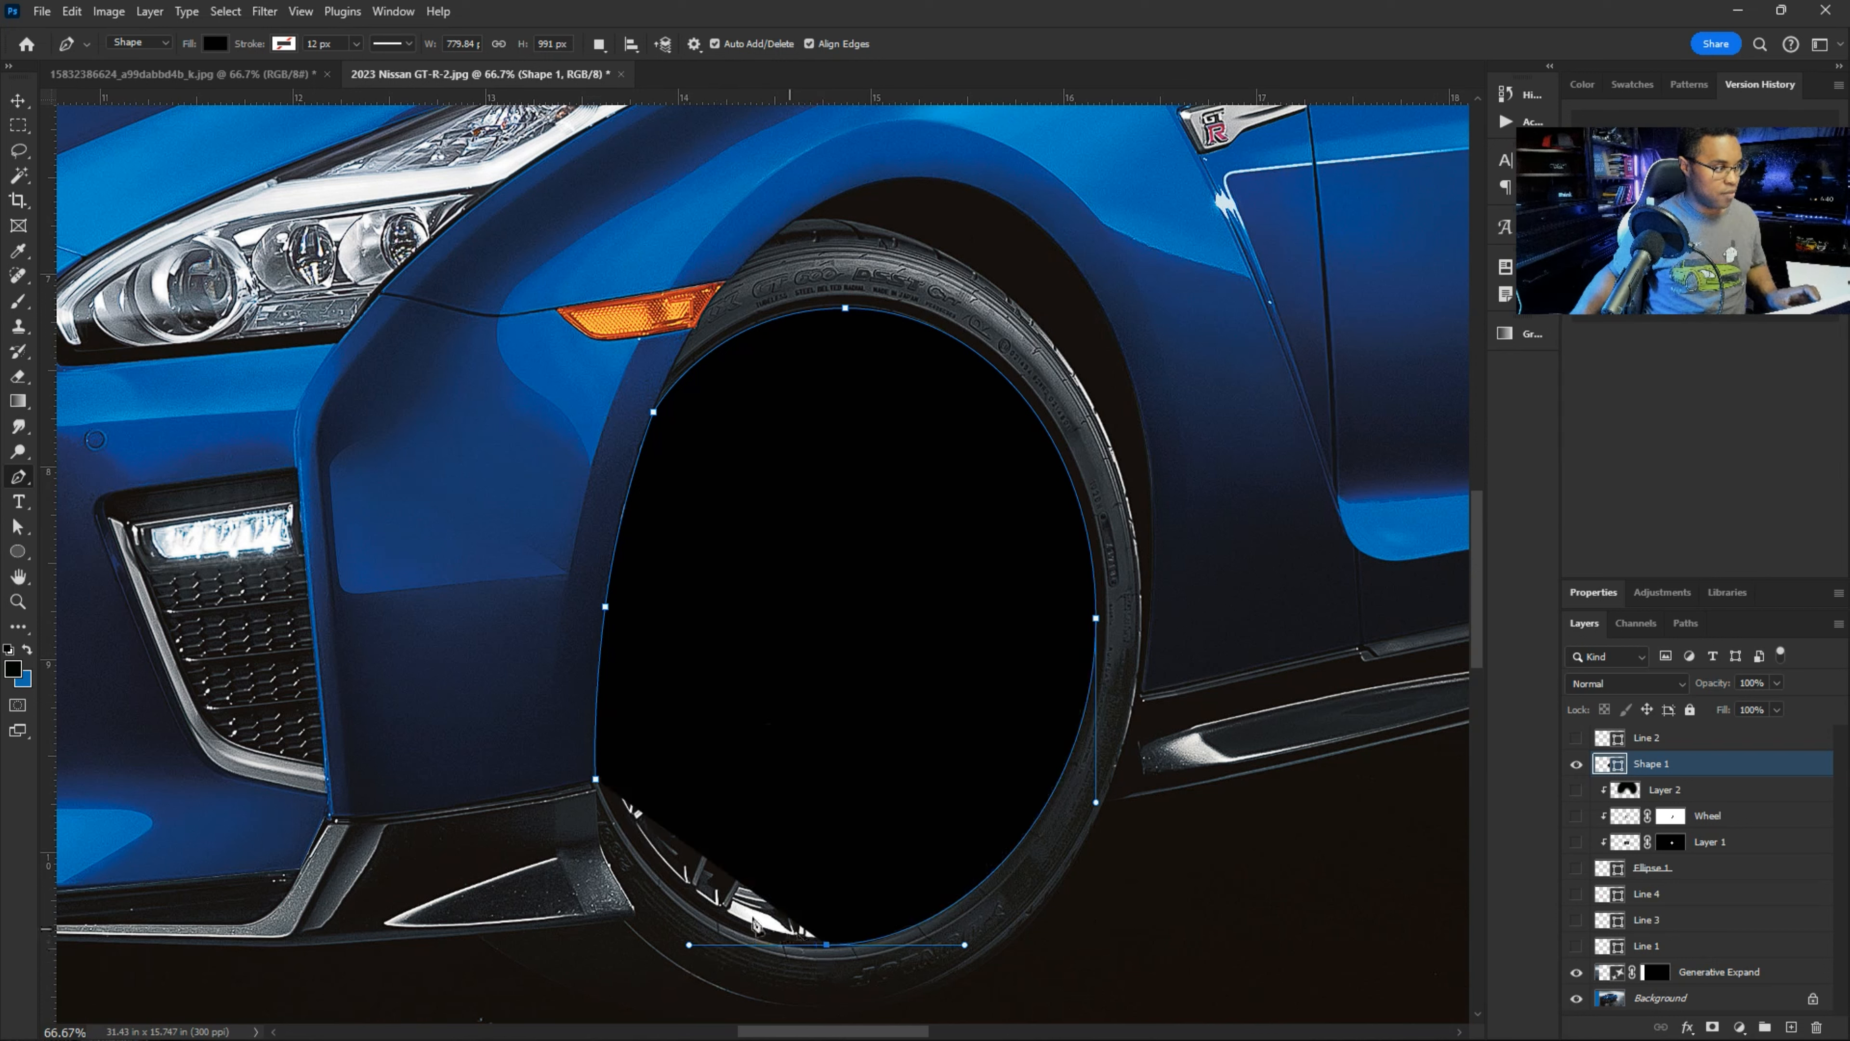
{"action": "left_click", "coordinate": [596, 783]}
{"action": "left_click", "coordinate": [596, 784]}
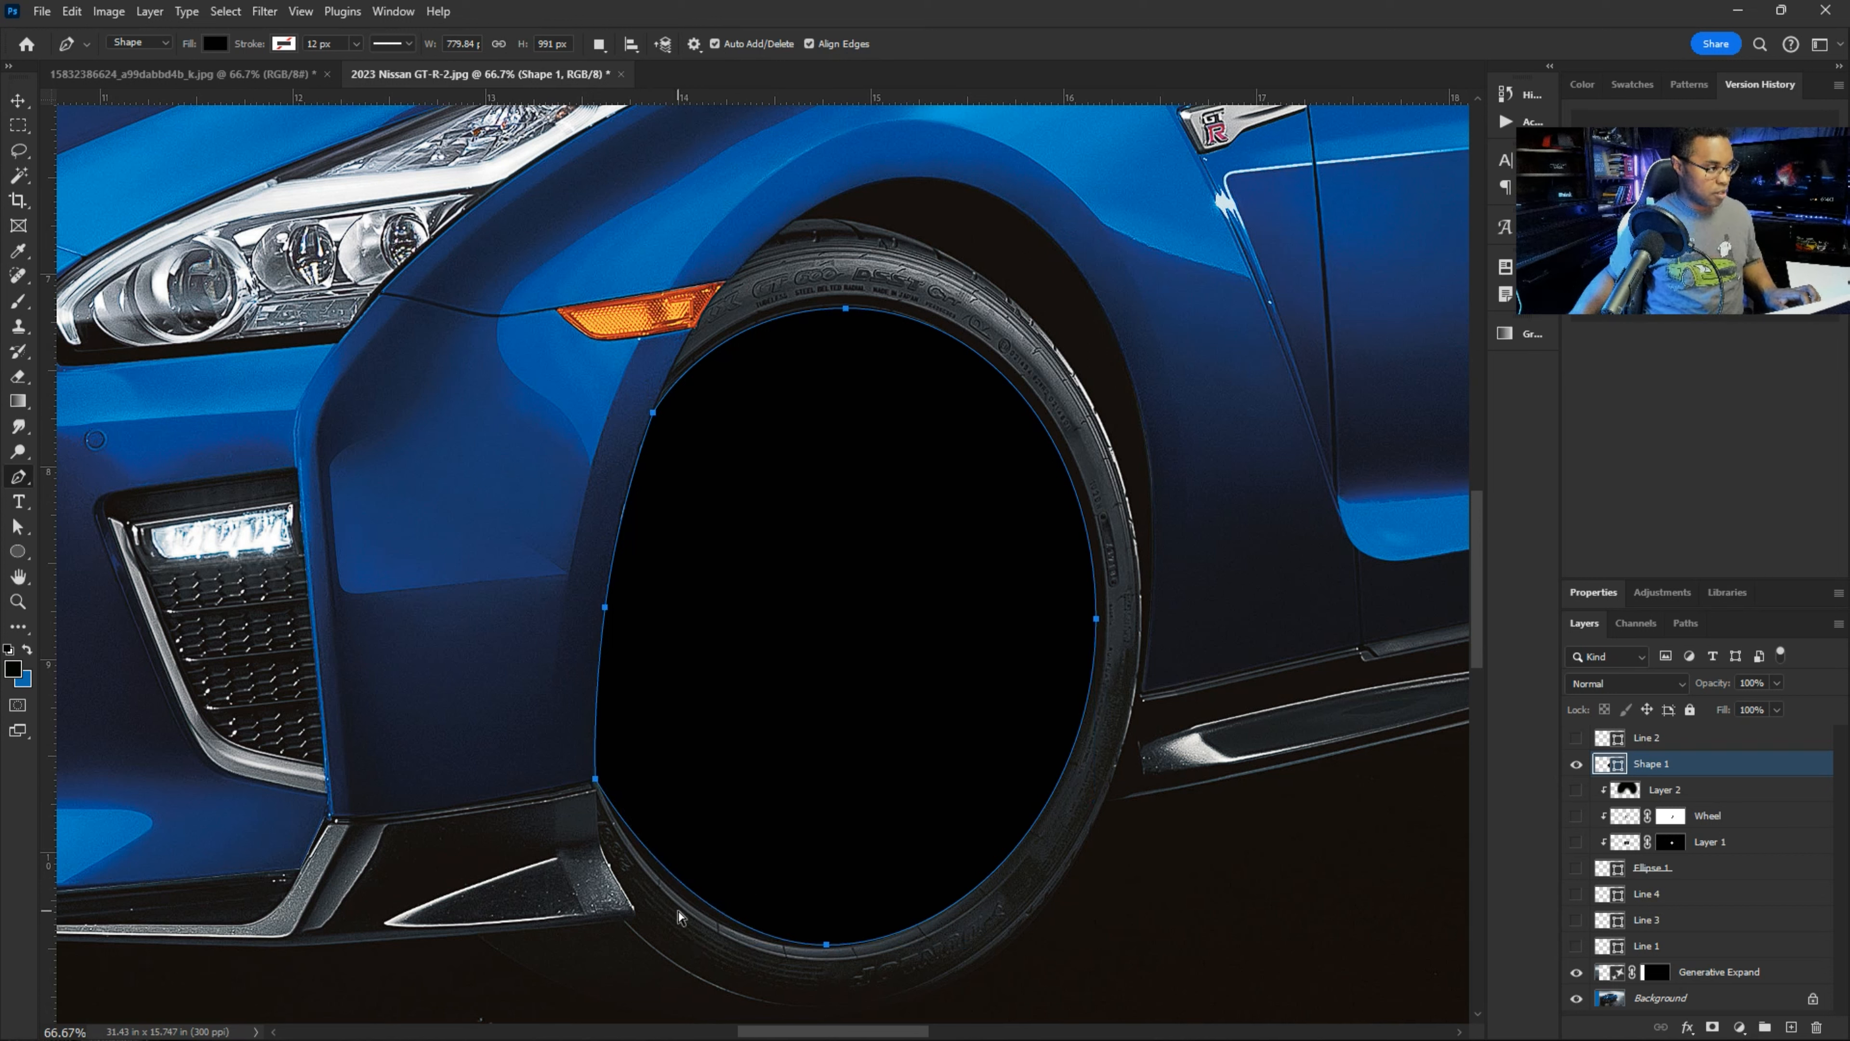
{"action": "key", "text": "ctrl+z"}
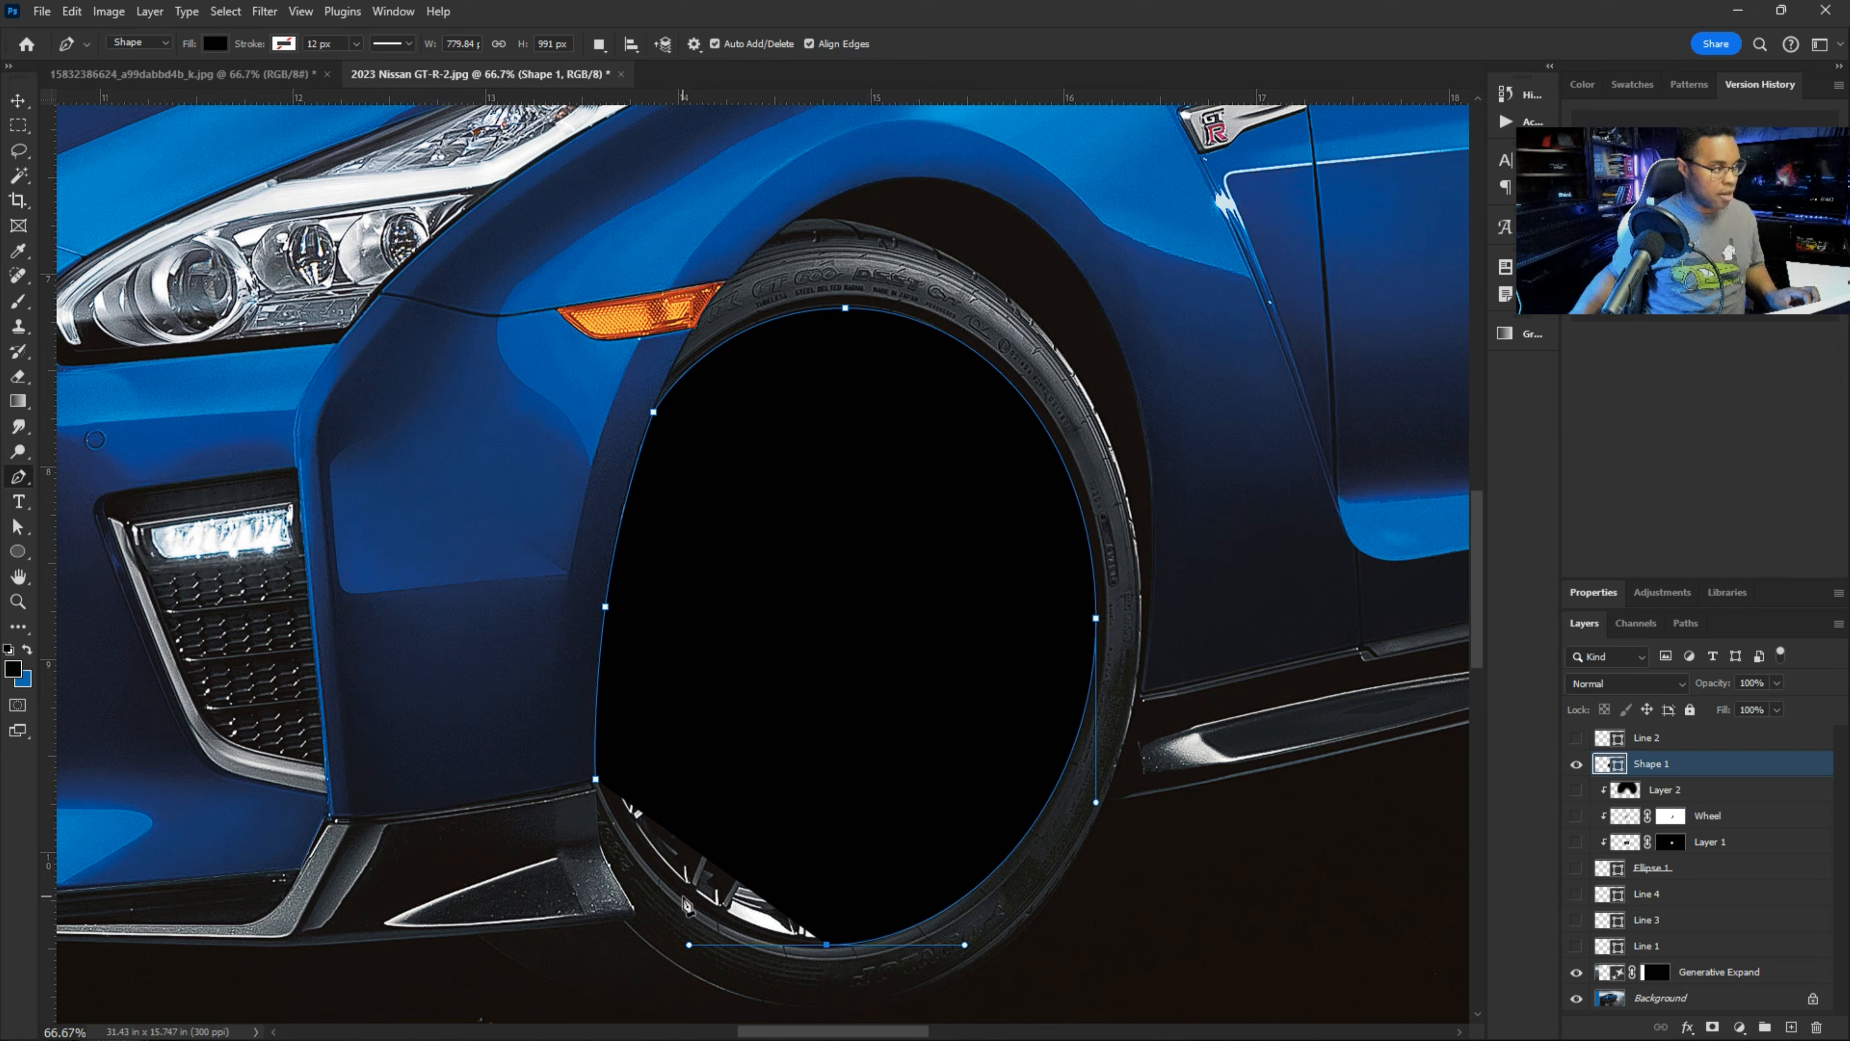
- Add an anchor point on the rim's lower front edge and close the shape at its starting point
{"action": "left_click", "coordinate": [628, 844]}
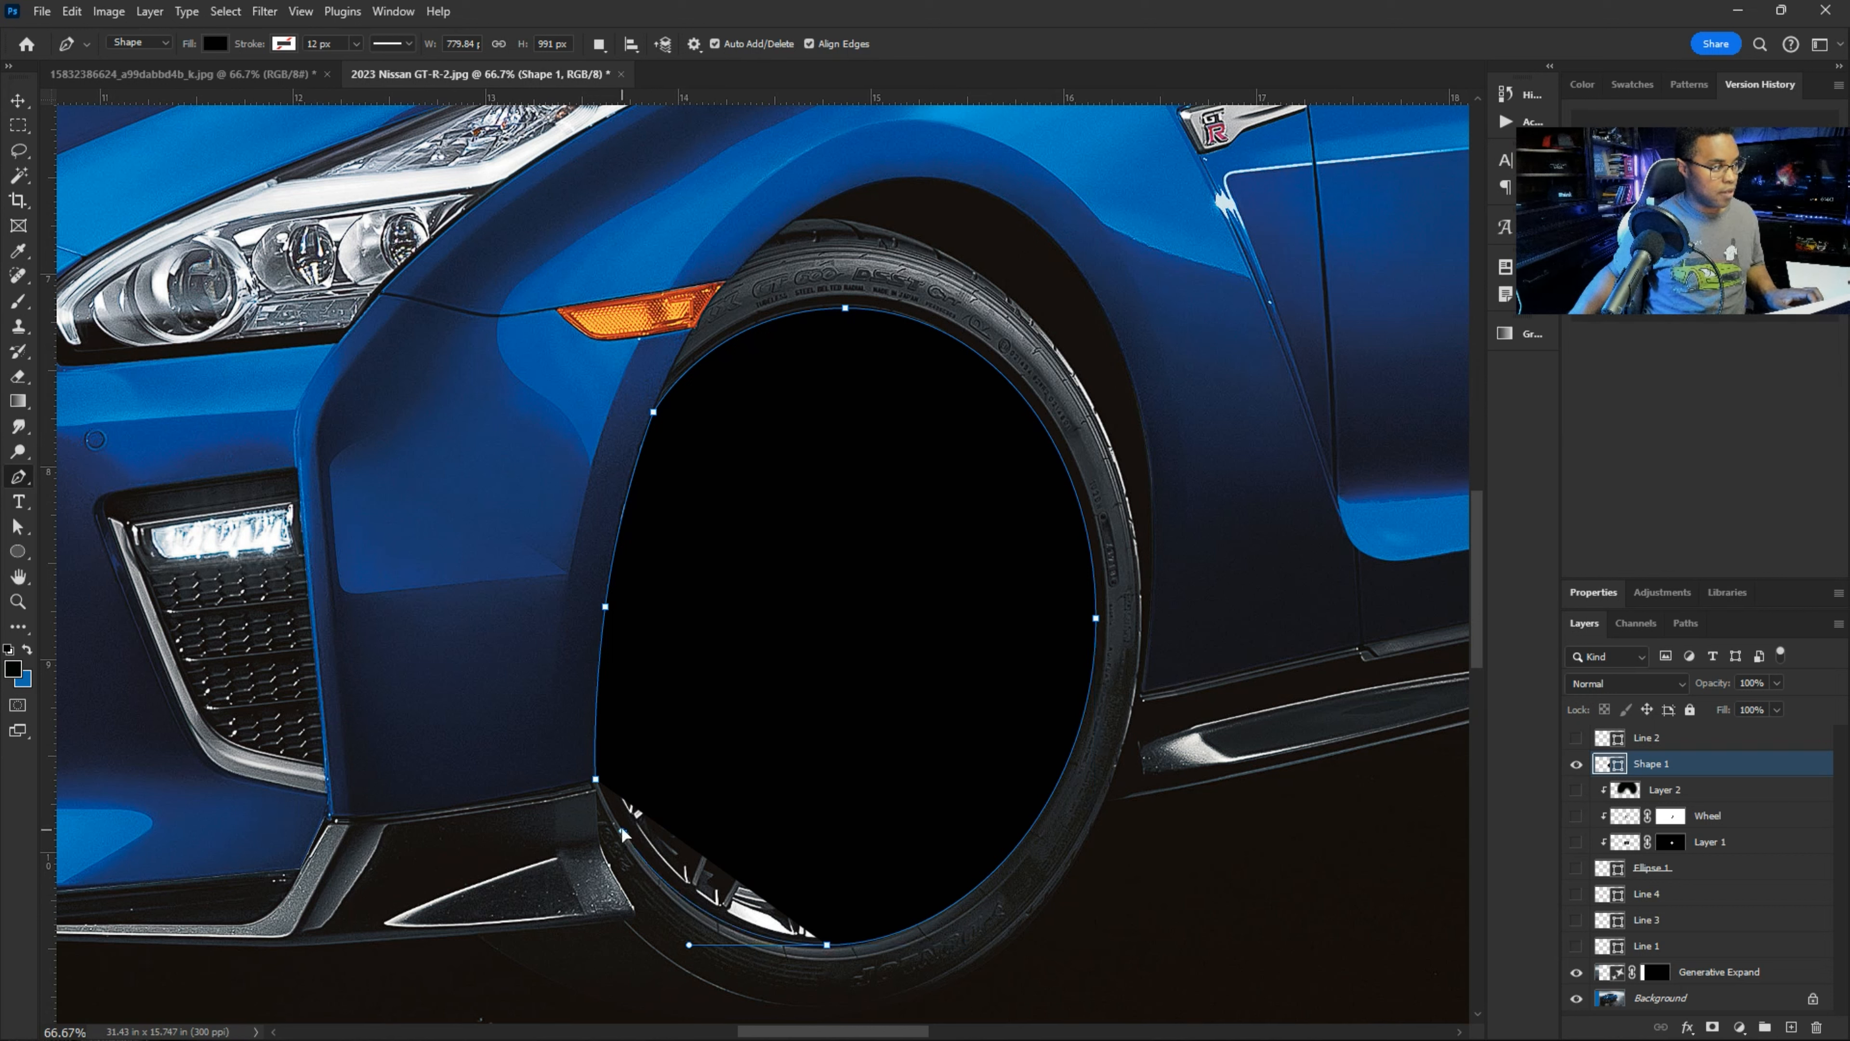
{"action": "left_click_drag", "start_coordinate": [614, 823], "coordinate": [606, 810]}
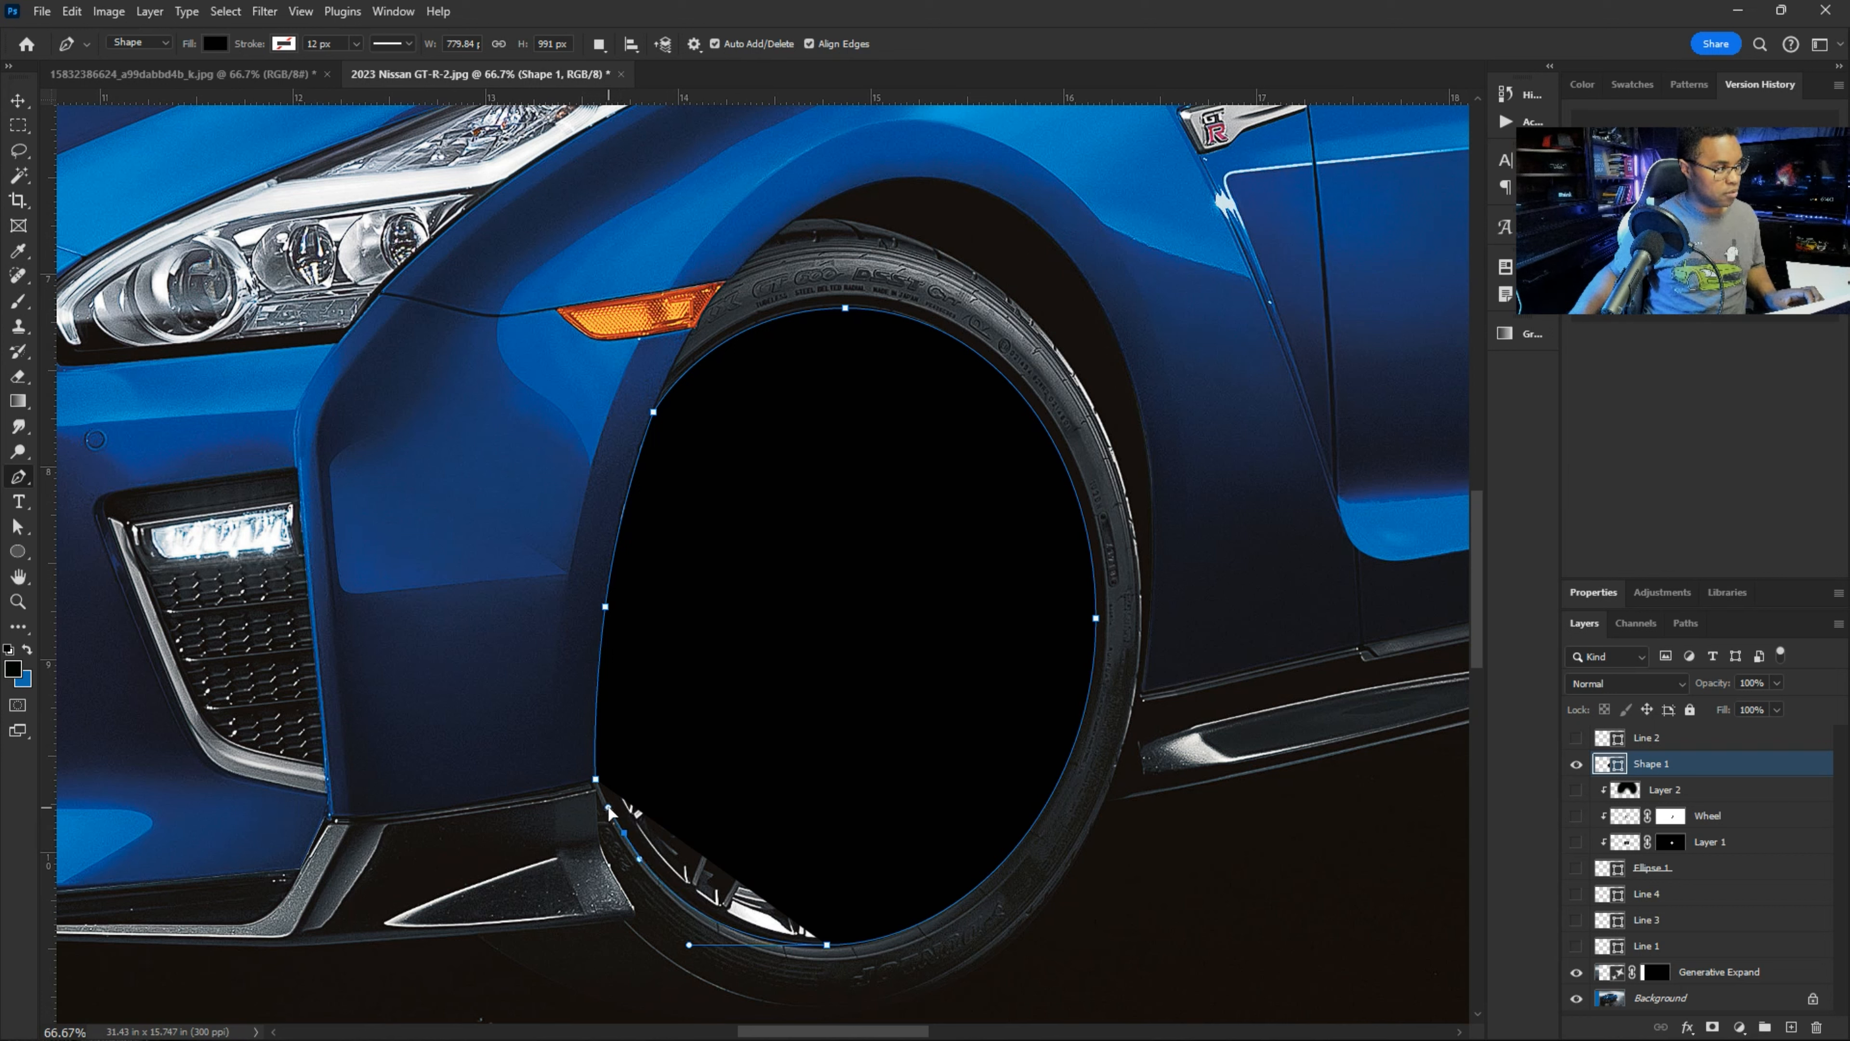
{"action": "left_click", "coordinate": [605, 803]}
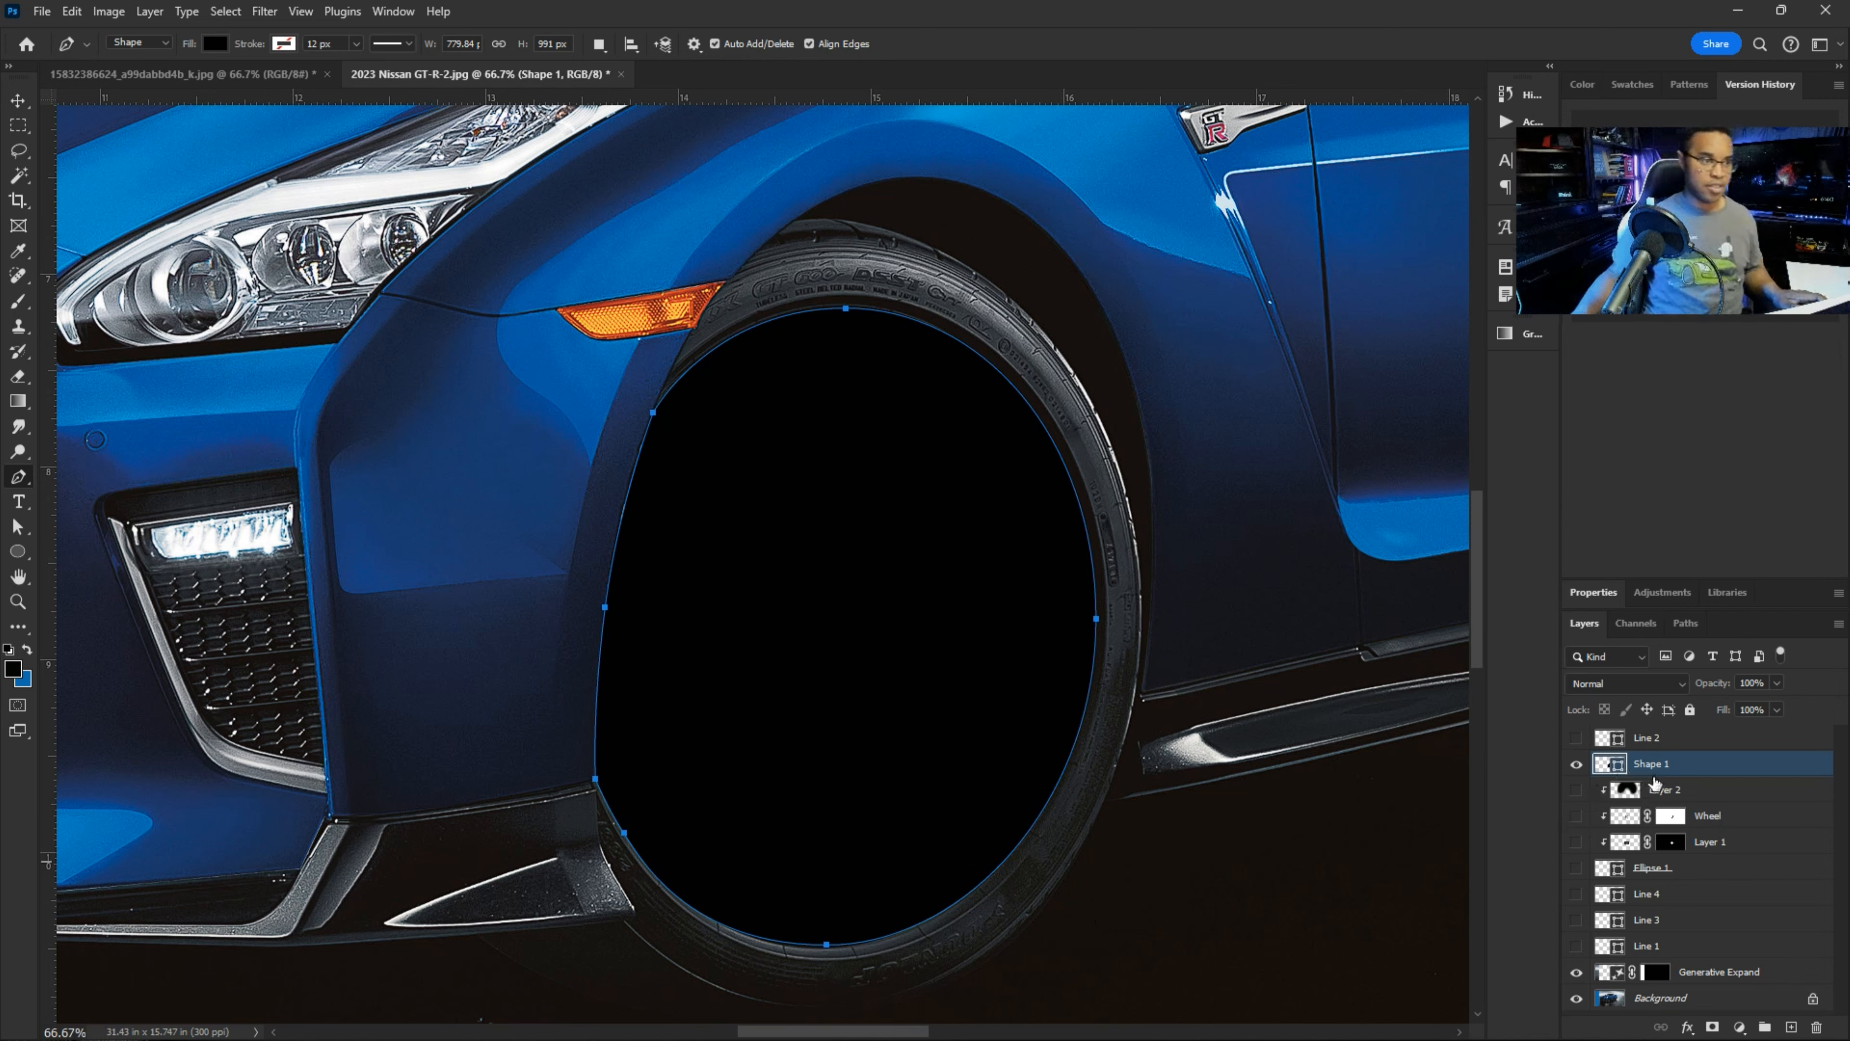
- Set Shape 1's fill to the near-black #100806 sampled from the front wheel well
{"action": "left_click", "coordinate": [1644, 791]}
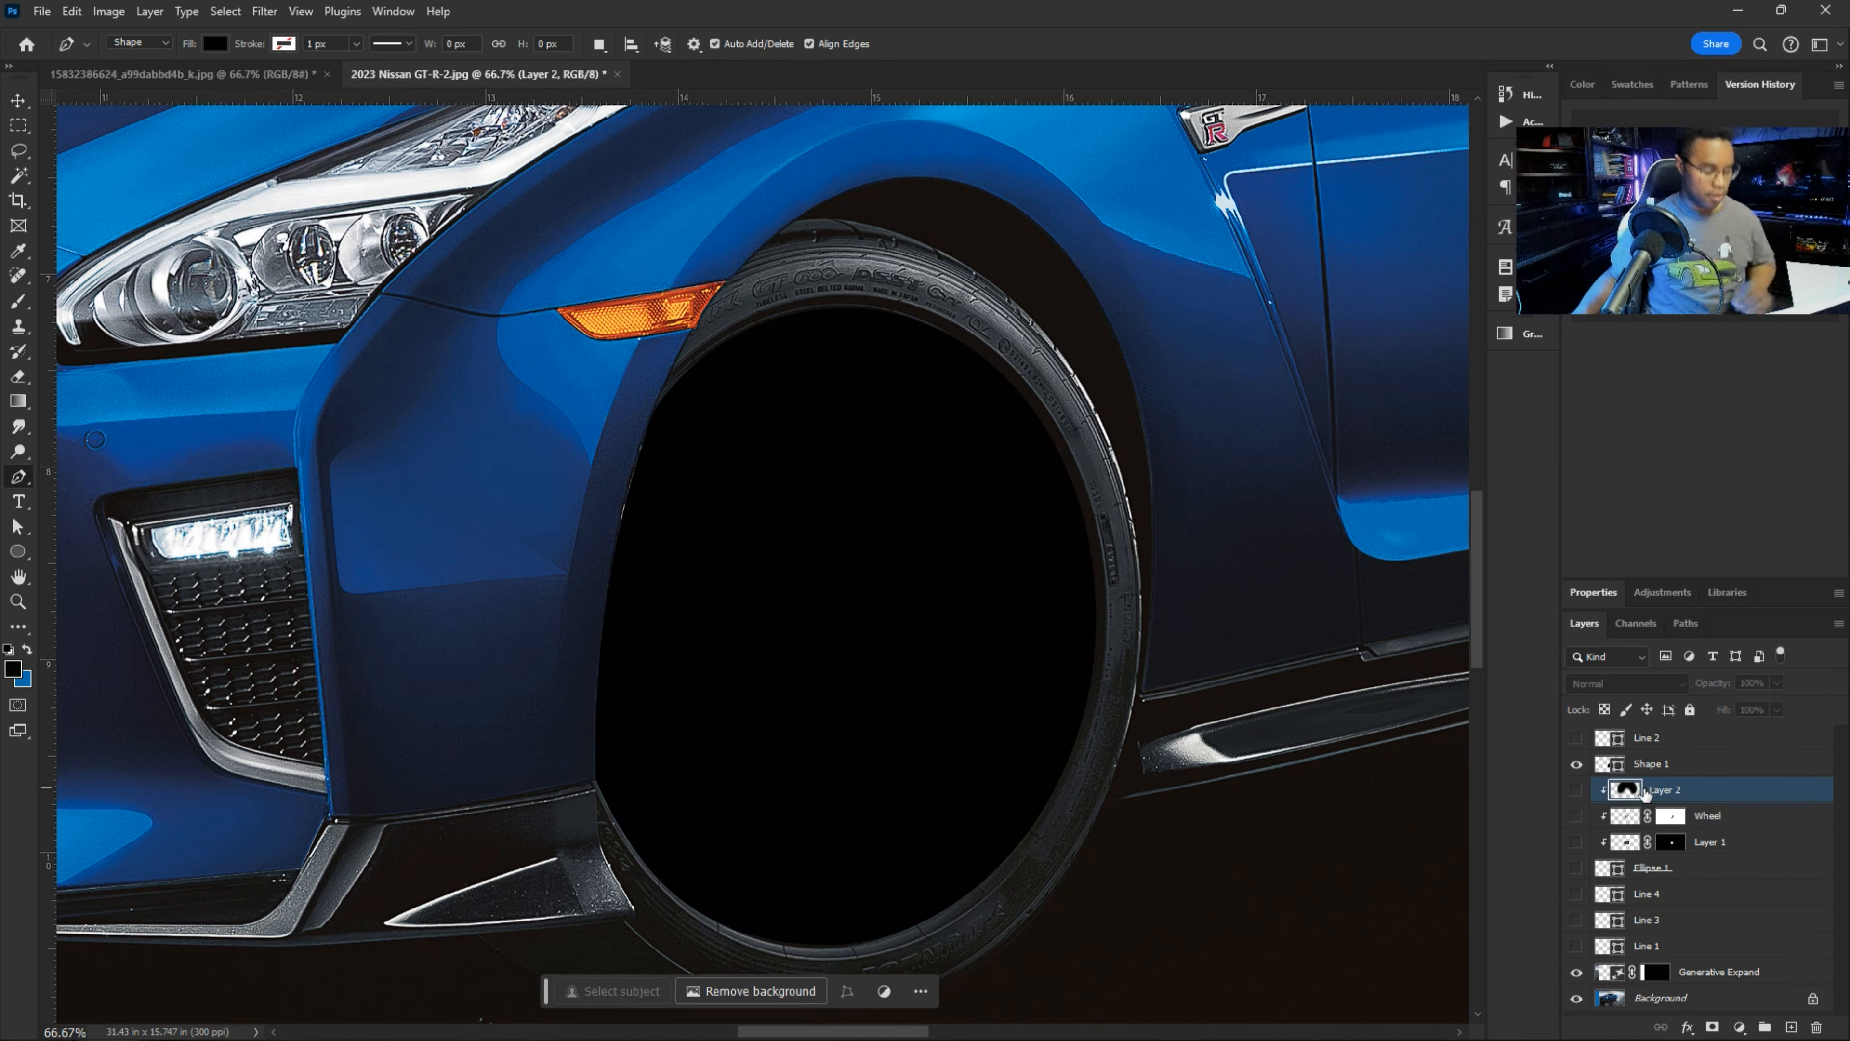
{"action": "key", "text": "ctrl+minus"}
{"action": "key", "text": "ctrl+minus"}
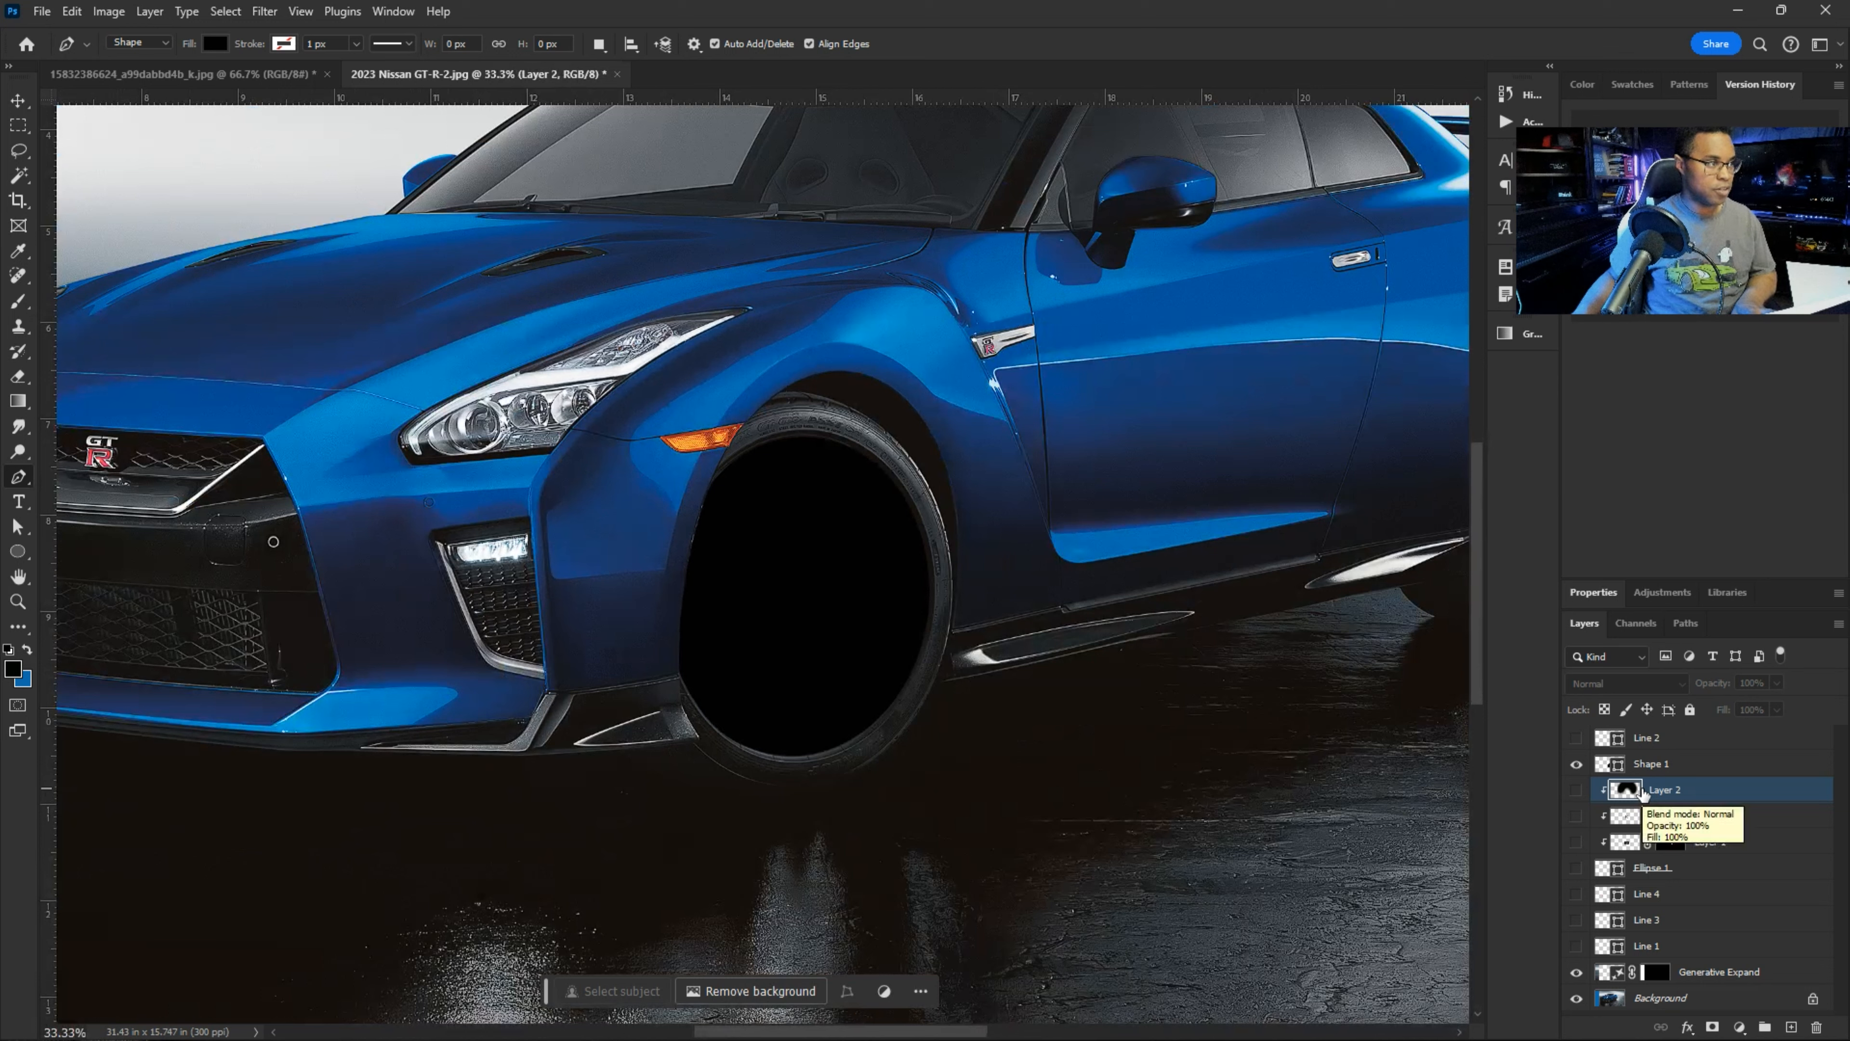
{"action": "double_click", "coordinate": [1610, 764]}
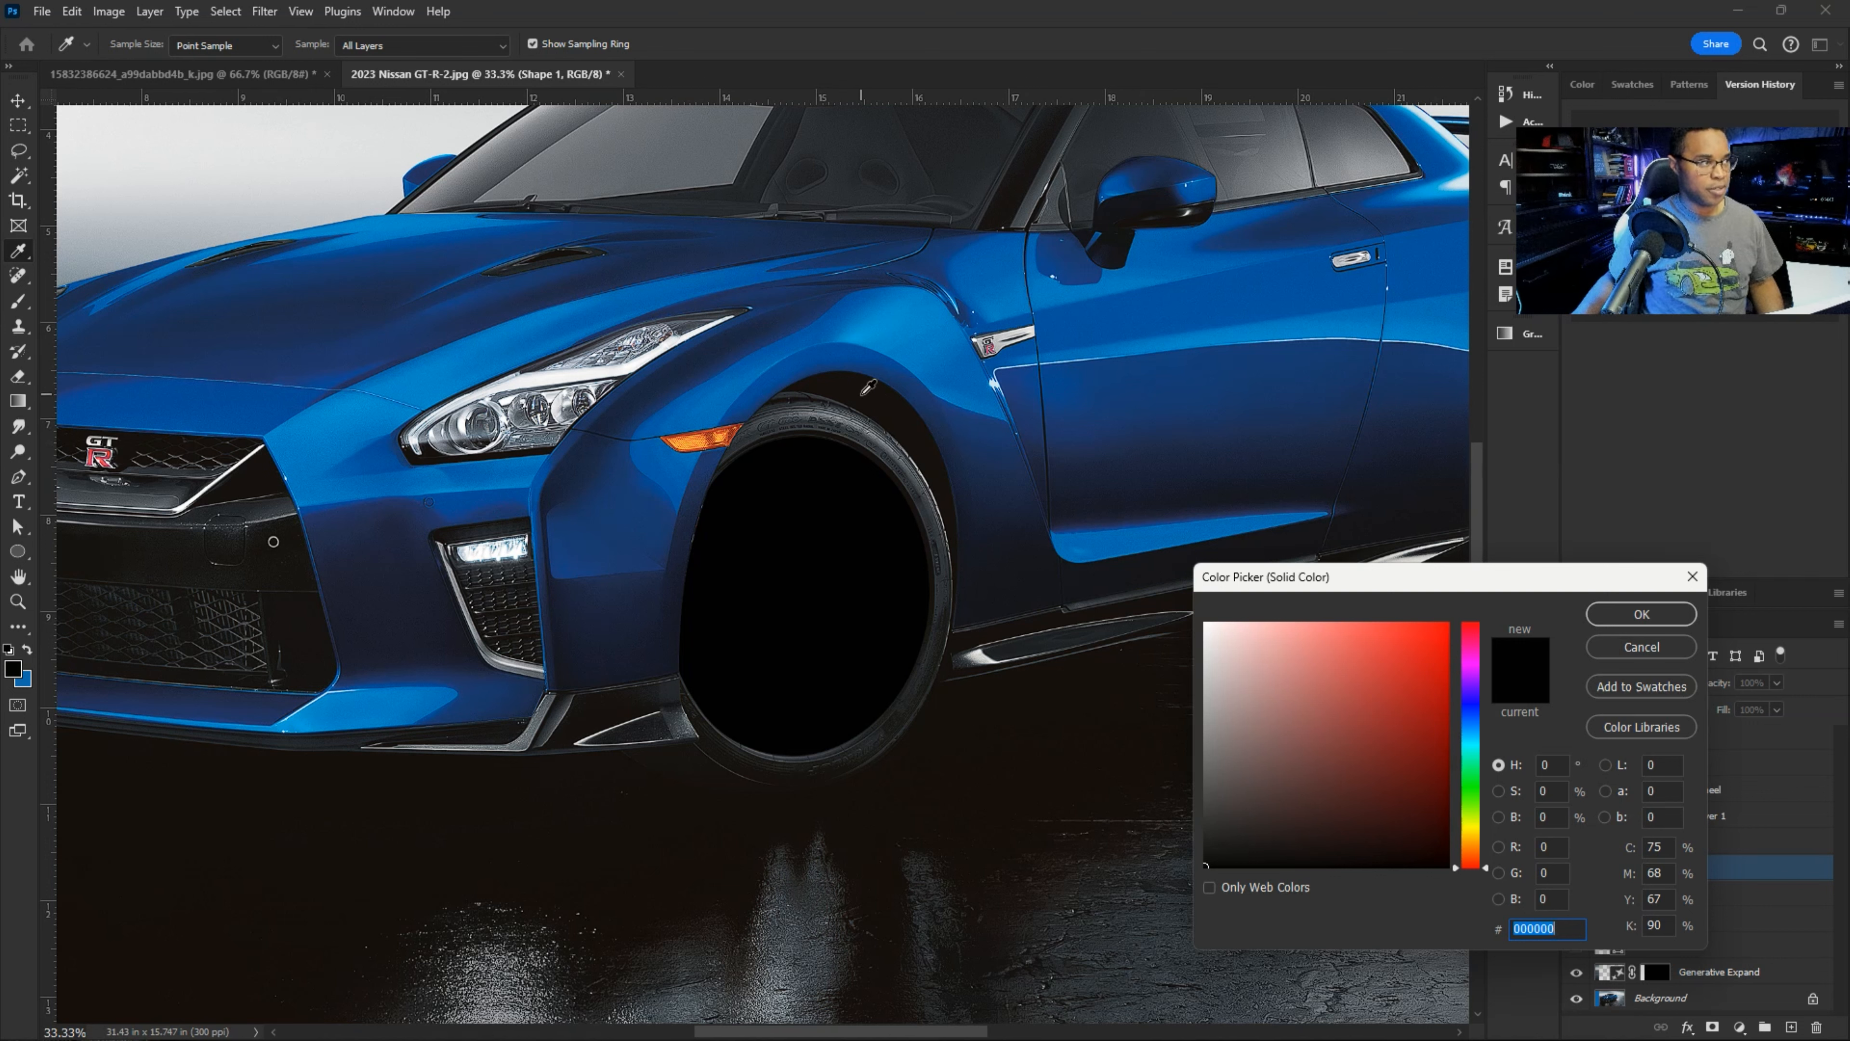
{"action": "left_click", "coordinate": [860, 379]}
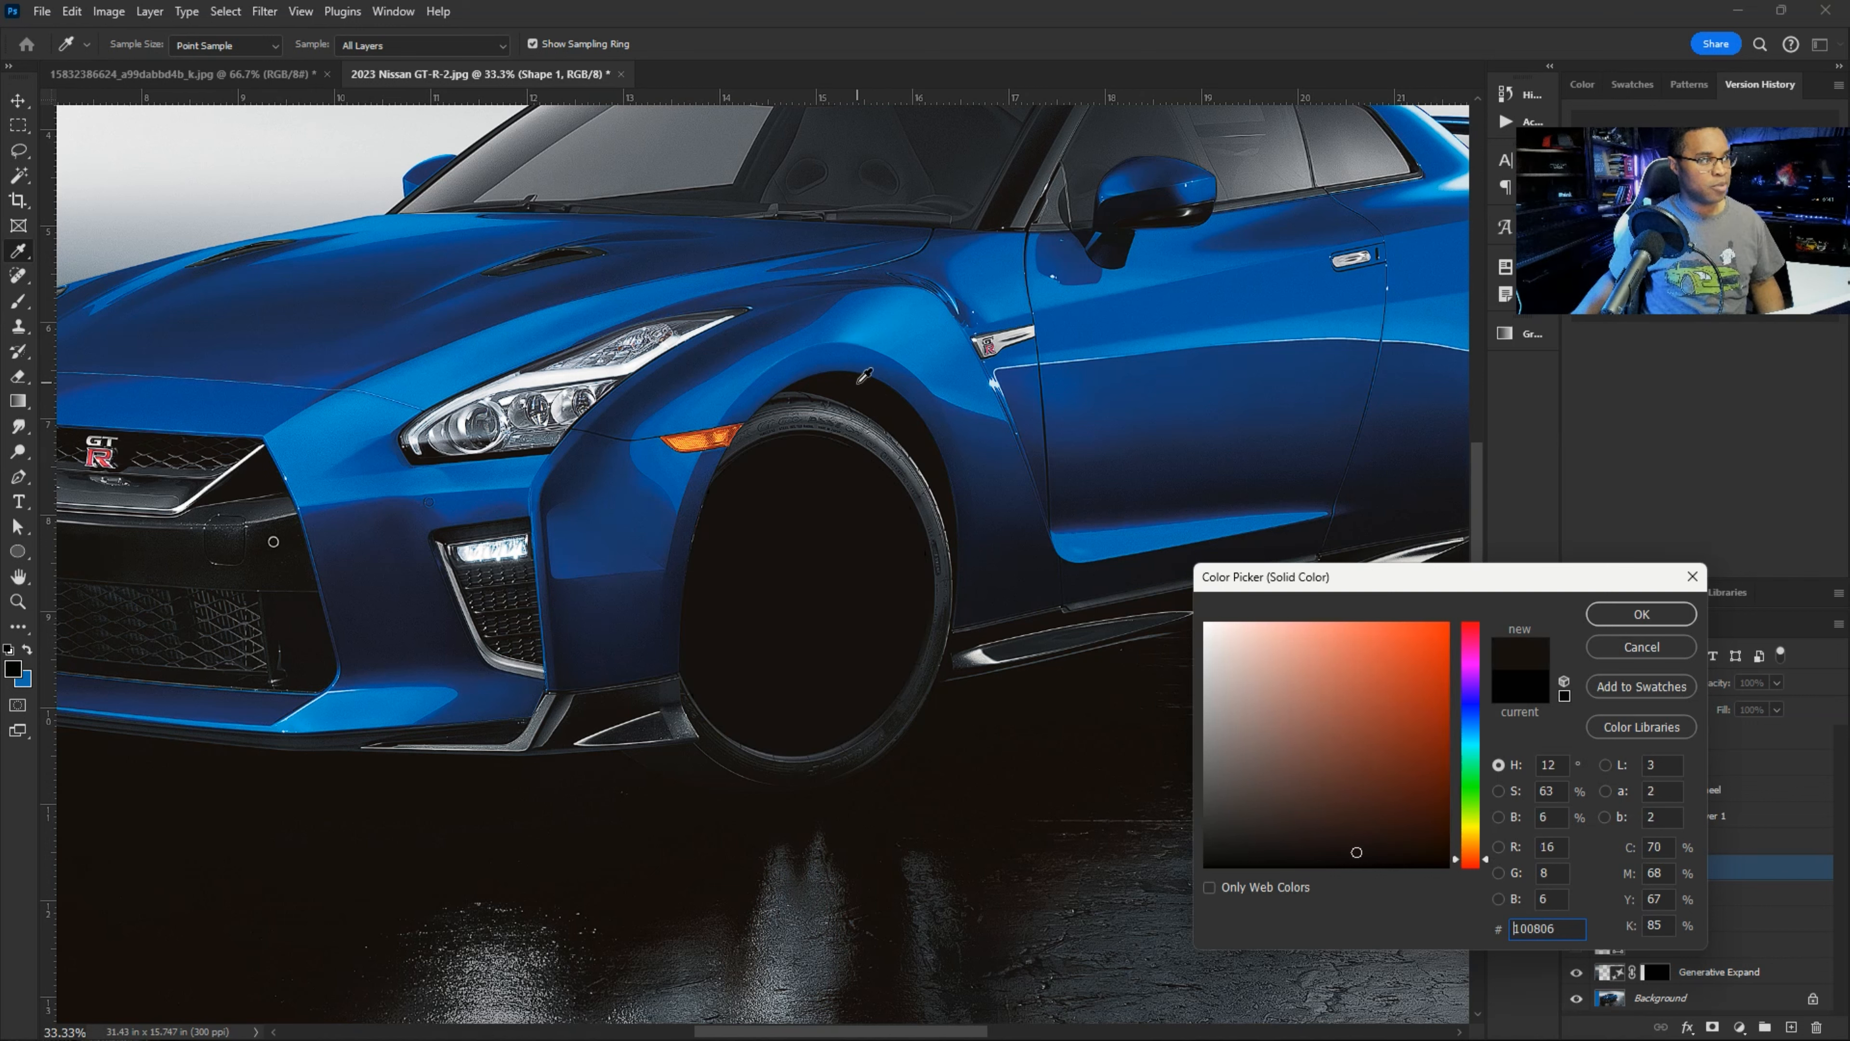
{"action": "left_click", "coordinate": [884, 404]}
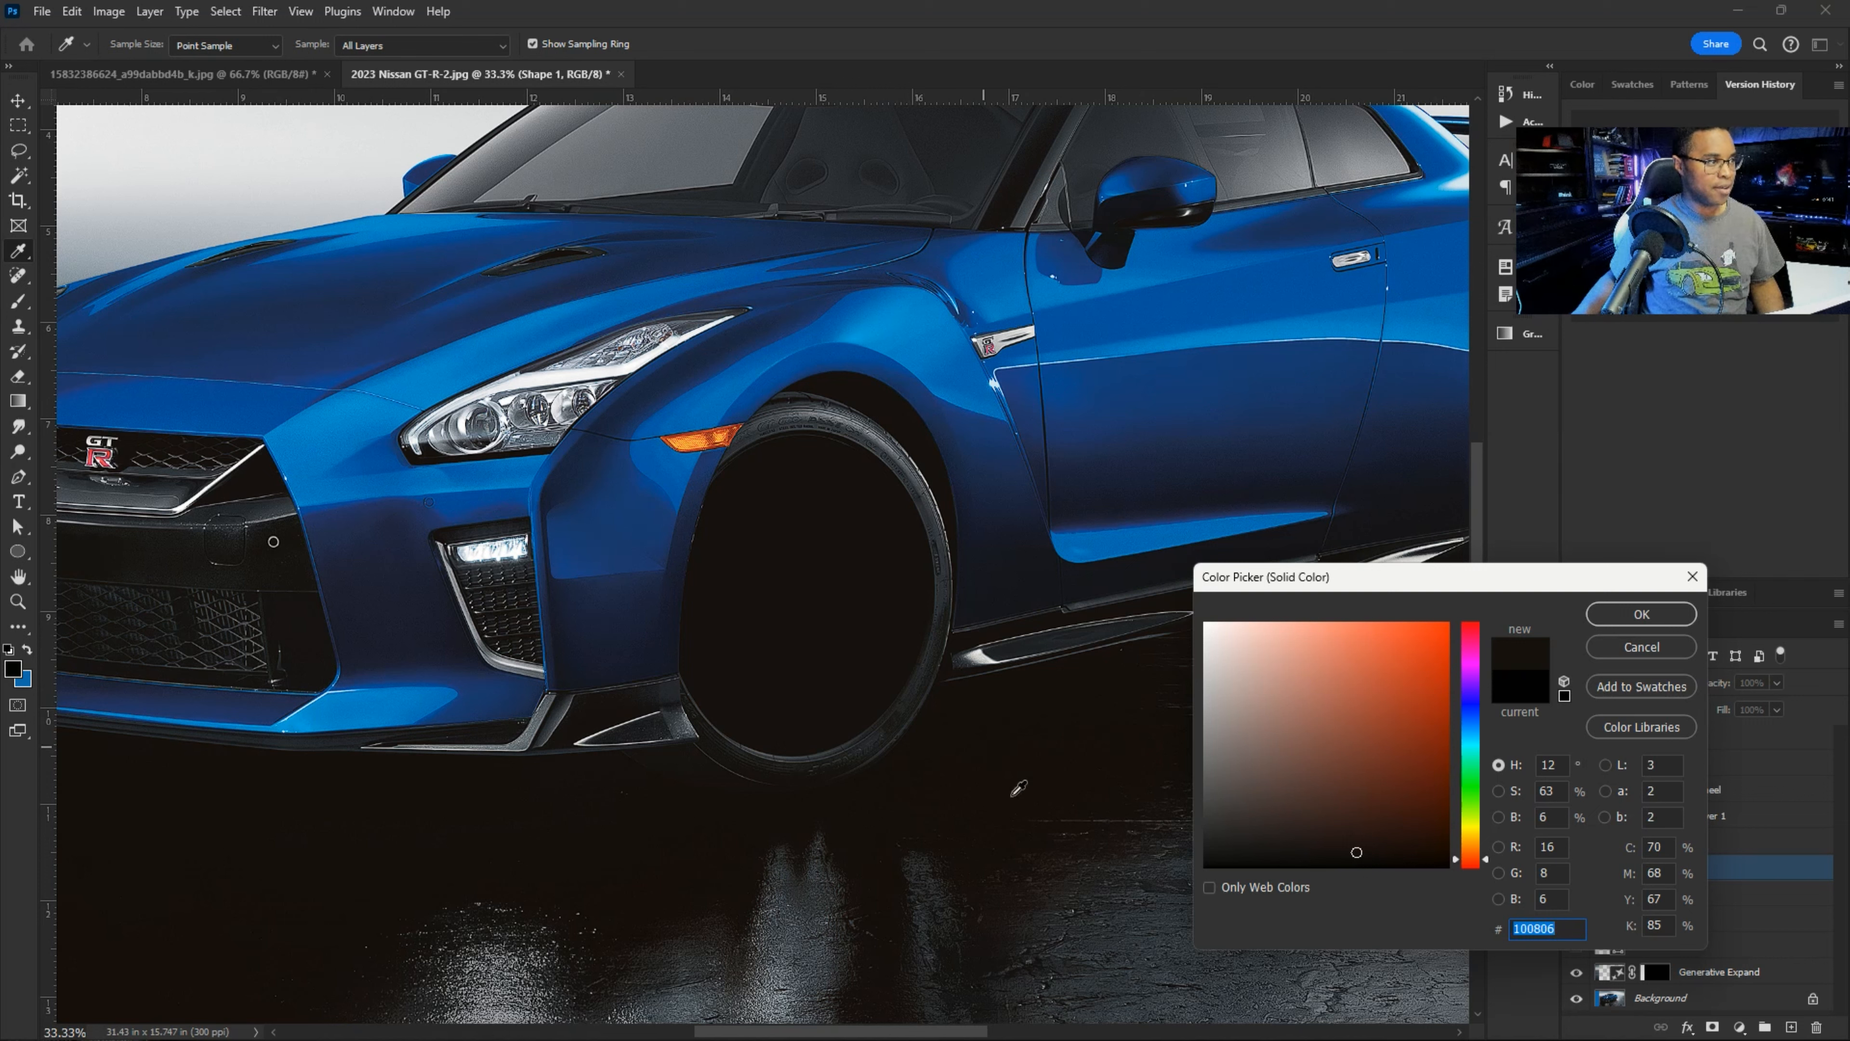
{"action": "left_click", "coordinate": [1631, 616]}
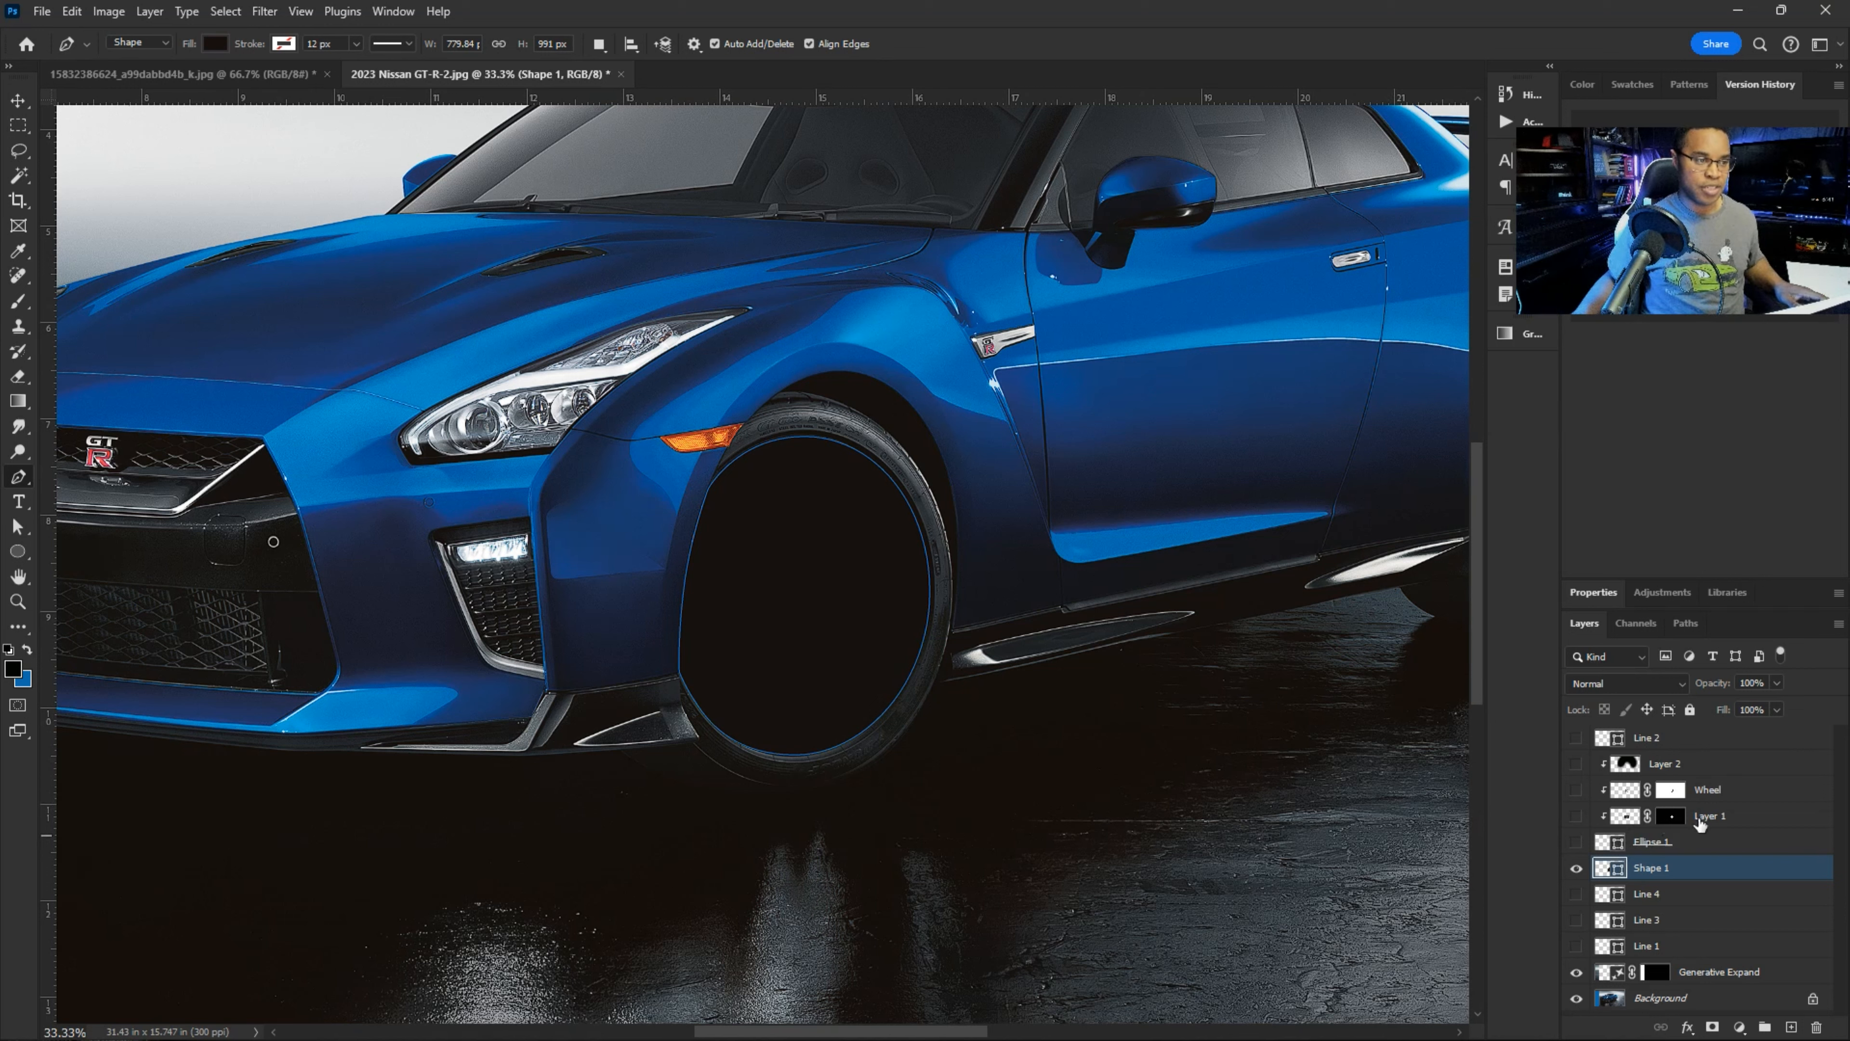
- Delete Ellipse 1 and show the Layer 1, Wheel and Layer 2 layers above Shape 1
{"action": "left_click_drag", "start_coordinate": [1575, 816], "coordinate": [1817, 1027]}
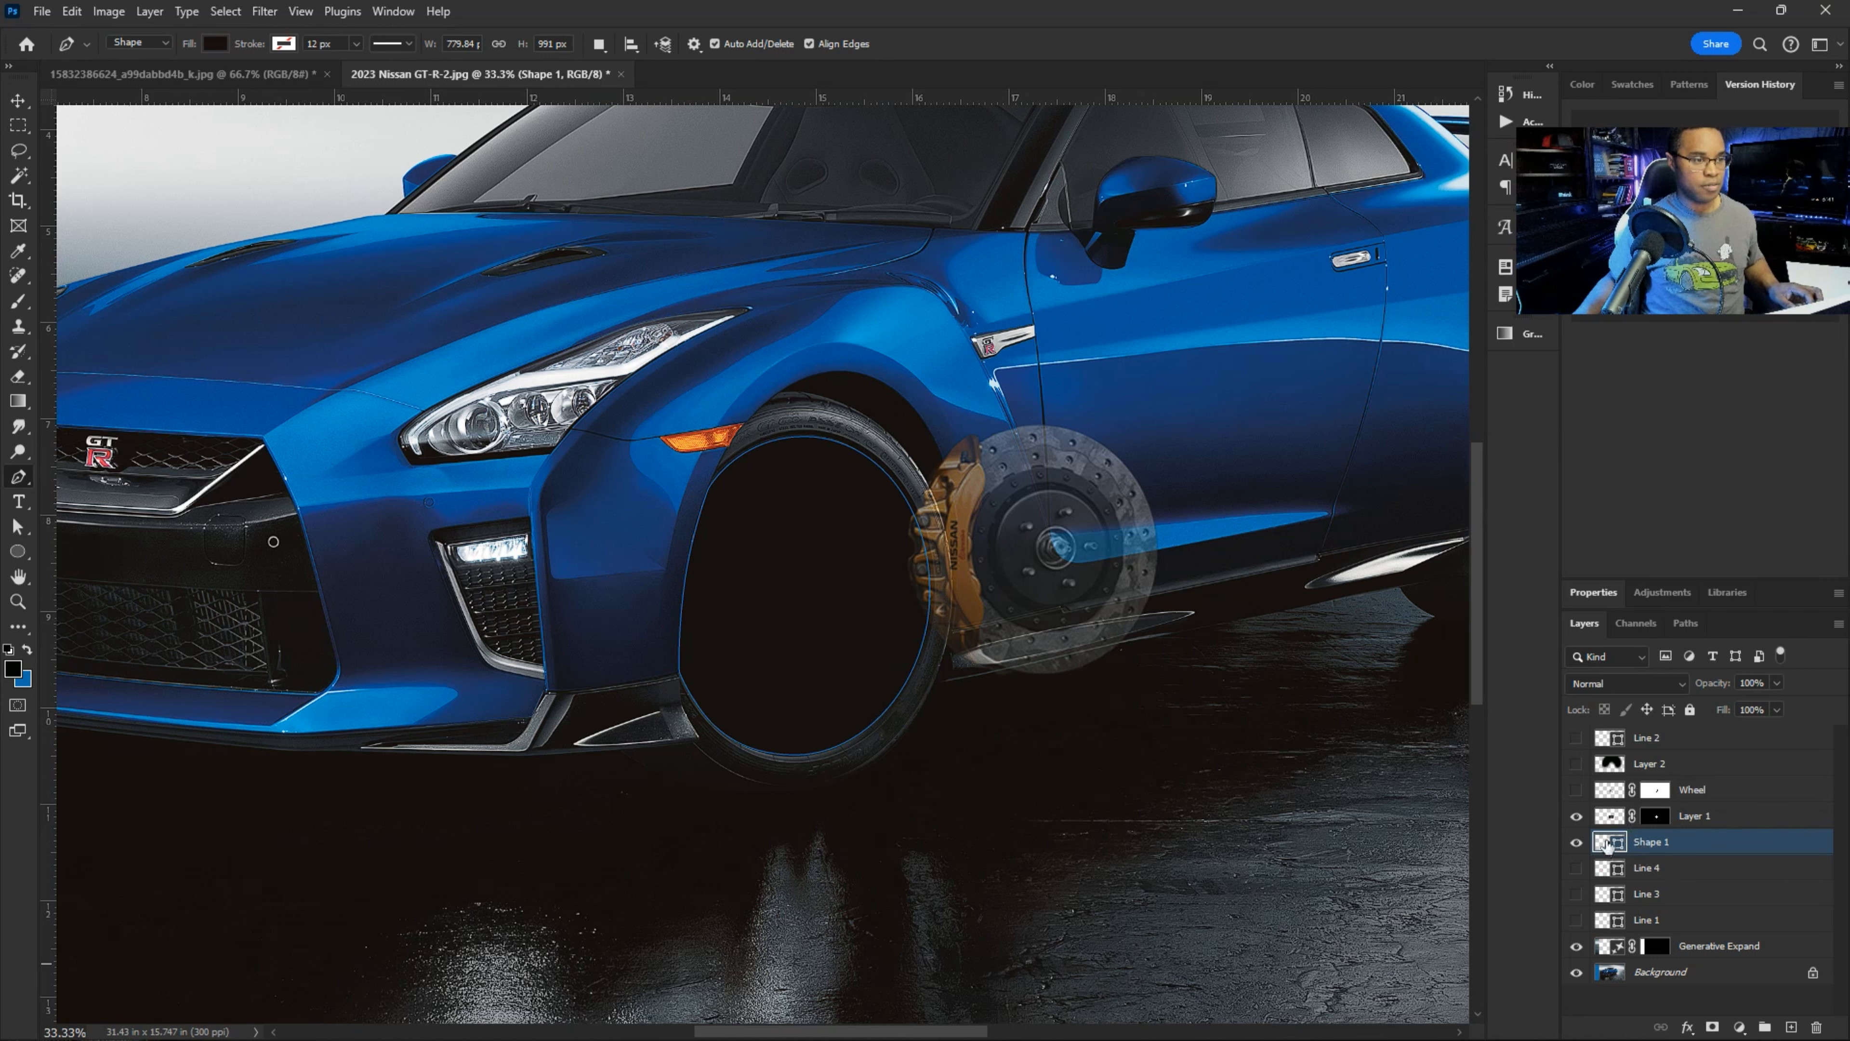
{"action": "left_click", "coordinate": [1575, 790]}
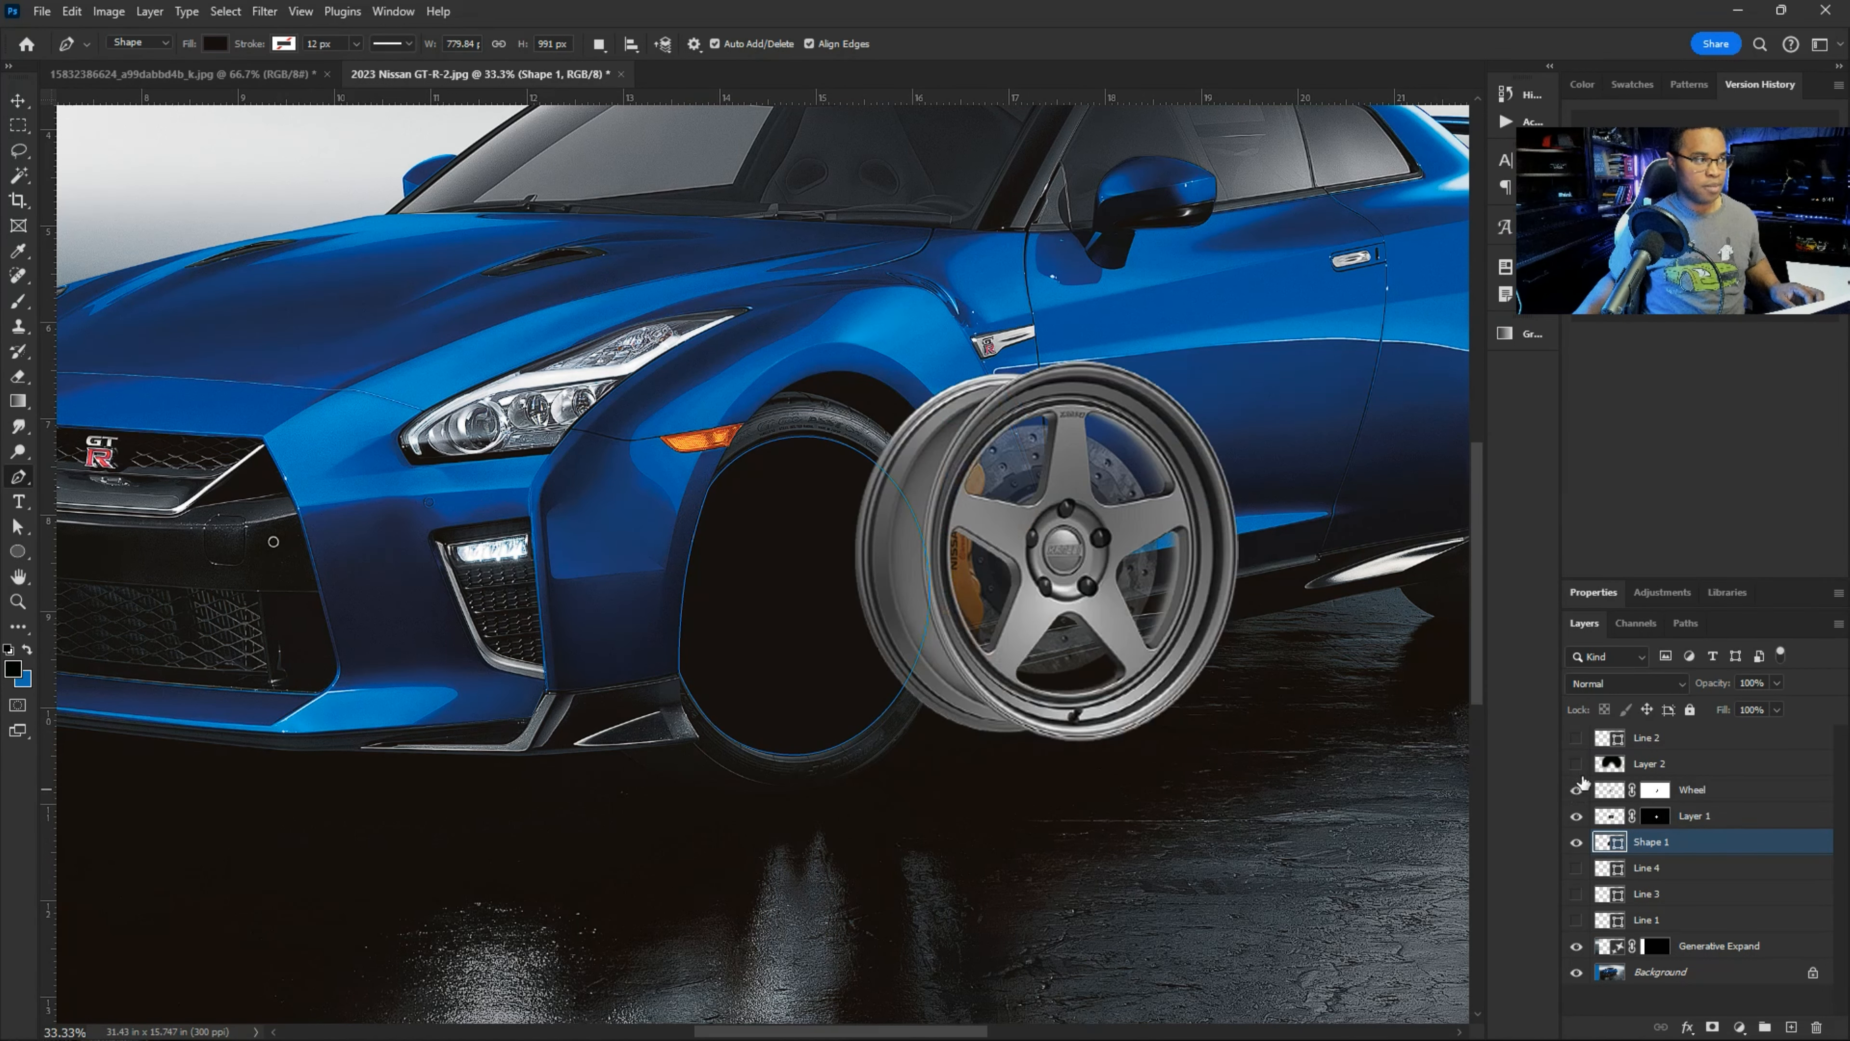
{"action": "left_click", "coordinate": [1577, 763]}
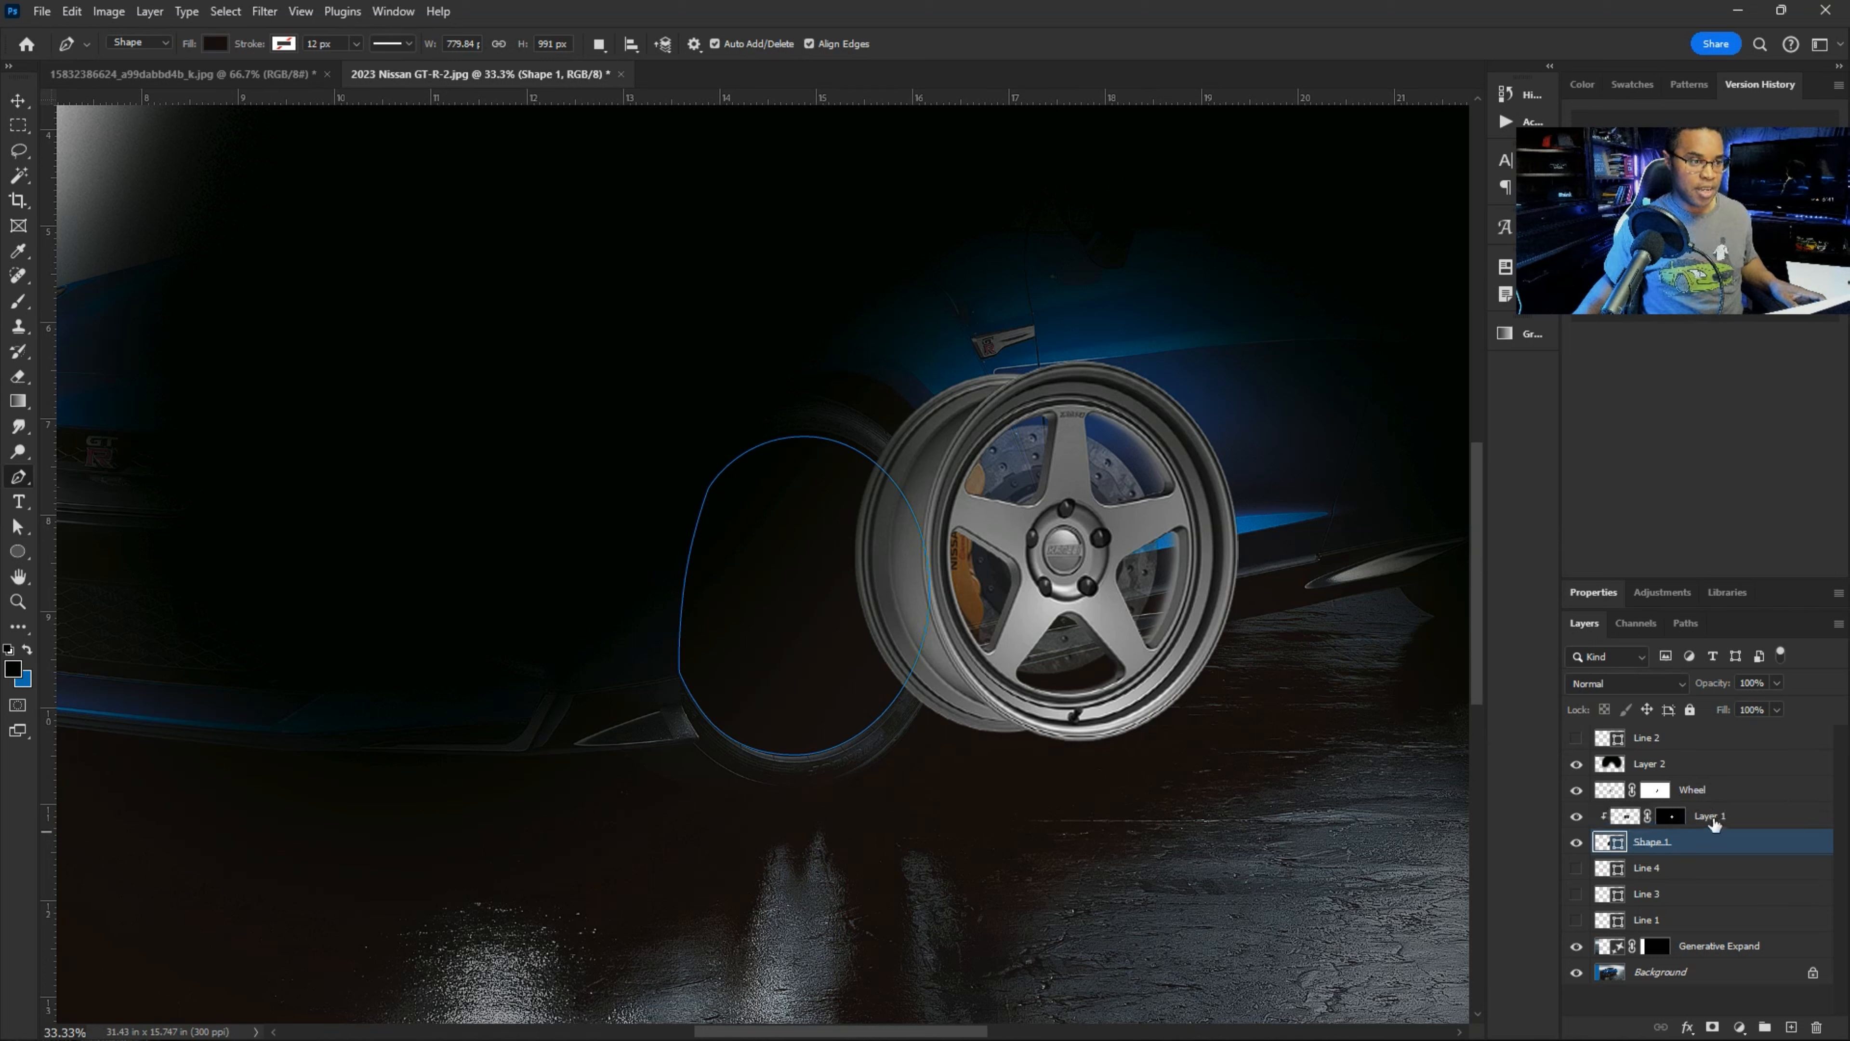
- Clip Layer 1, Wheel and Layer 2 to Shape 1
{"action": "left_click", "coordinate": [1701, 828], "text": "alt"}
{"action": "left_click", "coordinate": [1709, 802], "text": "alt"}
{"action": "left_click", "coordinate": [1714, 773], "text": "alt"}
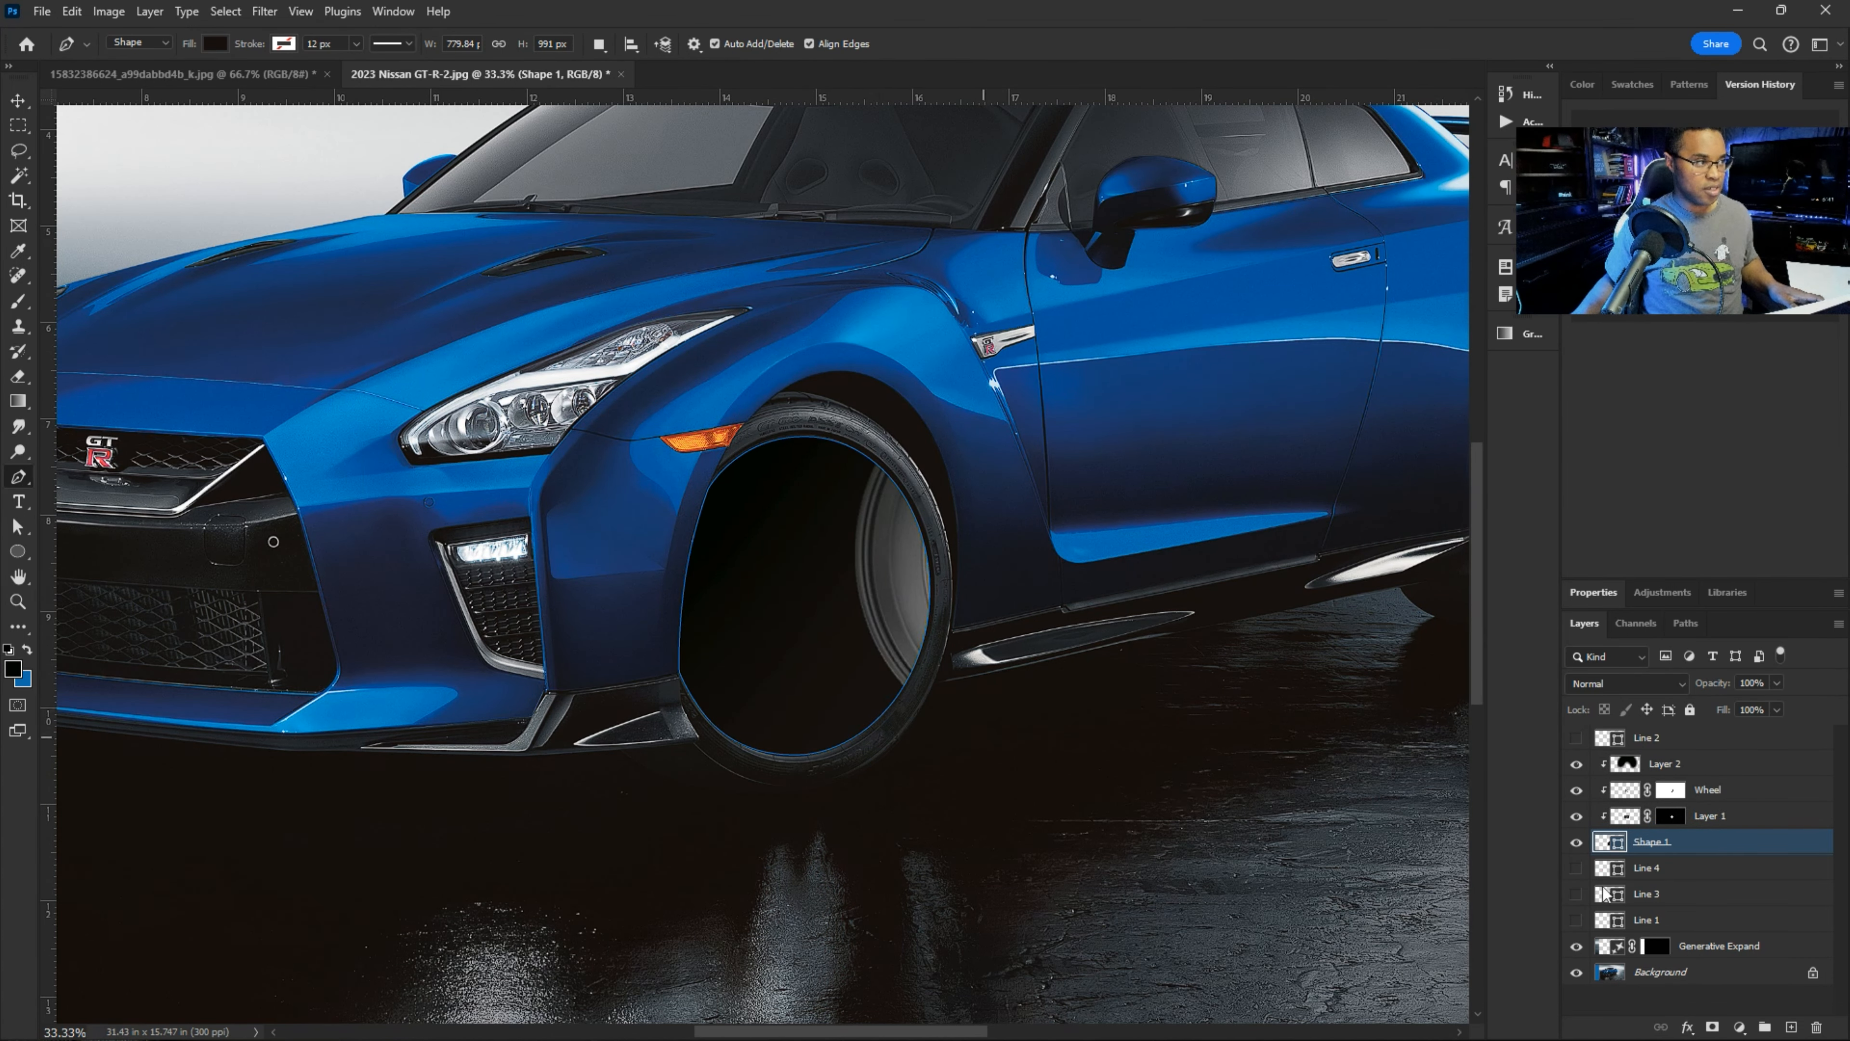
- Delete the shadow Layer 2 and free-transform Wheel and Layer 1 together, skewing and slightly narrowing them to fit the front tire opening
{"action": "left_click", "coordinate": [1742, 817]}
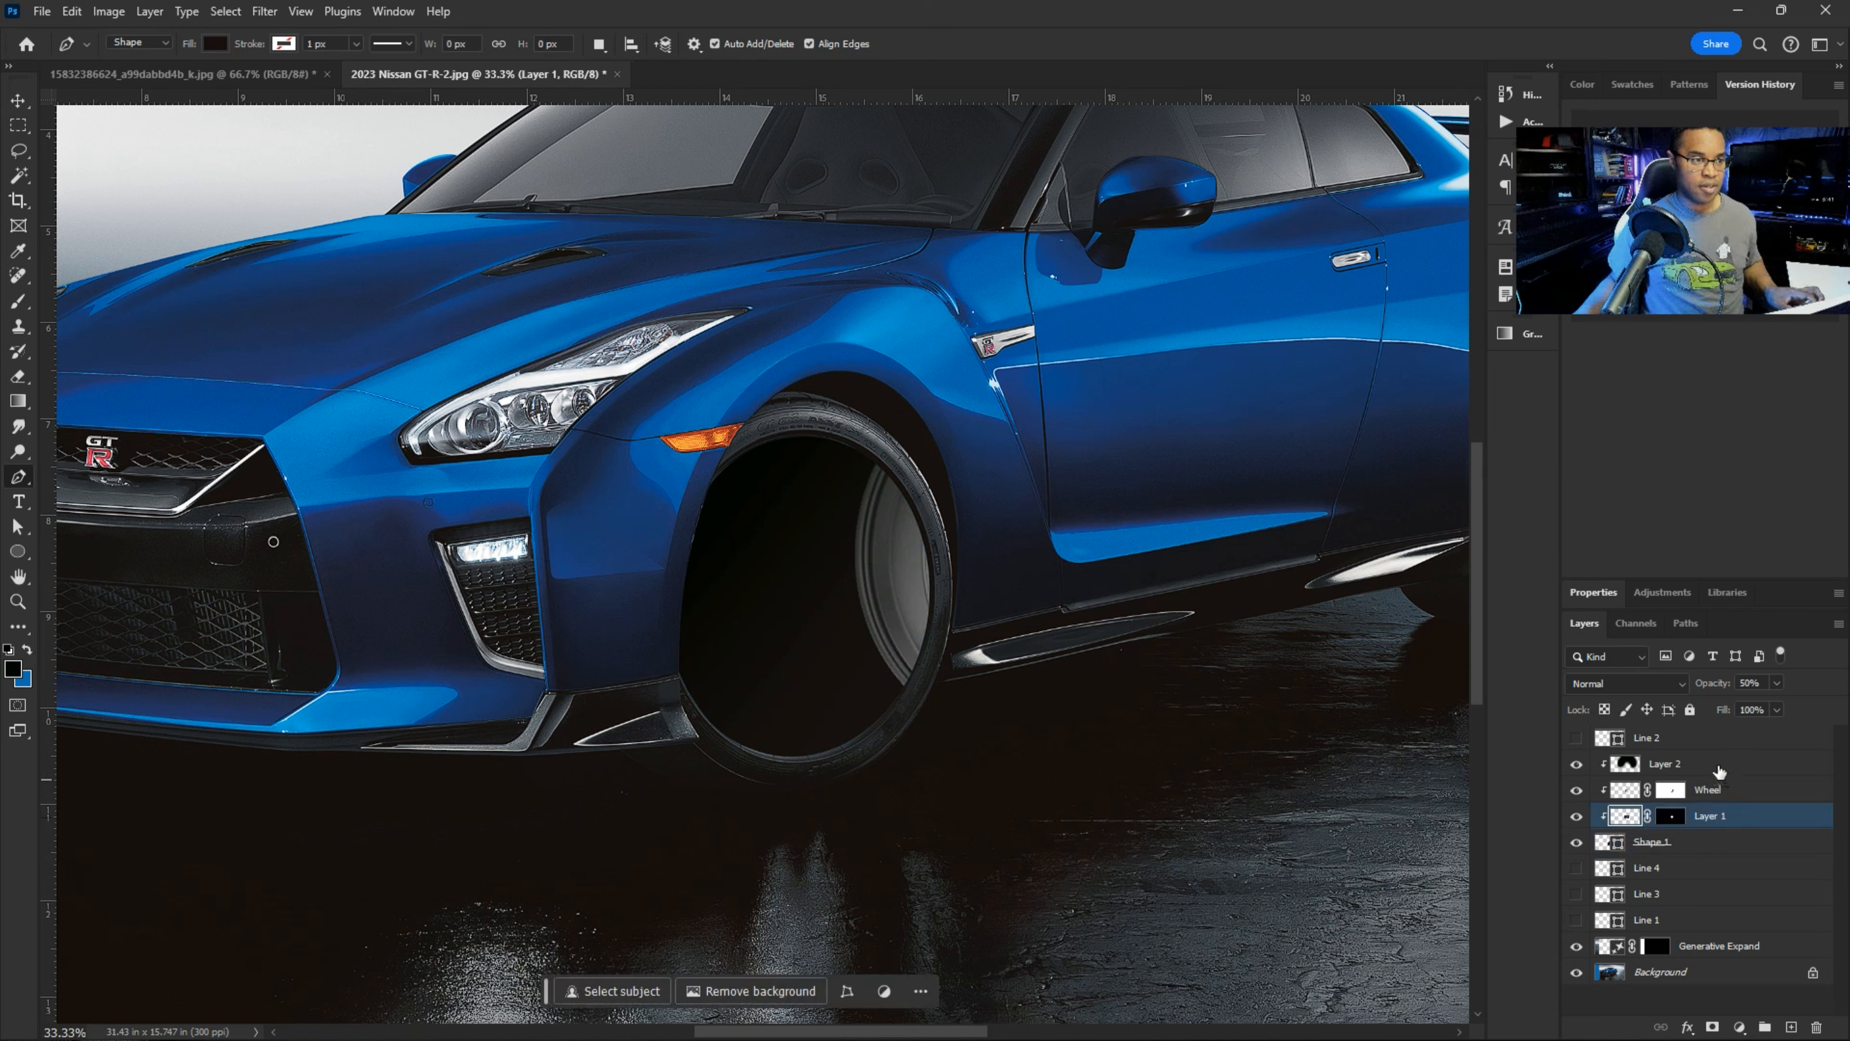
{"action": "left_click", "coordinate": [1722, 770], "text": "shift"}
{"action": "key", "text": "ctrl+t"}
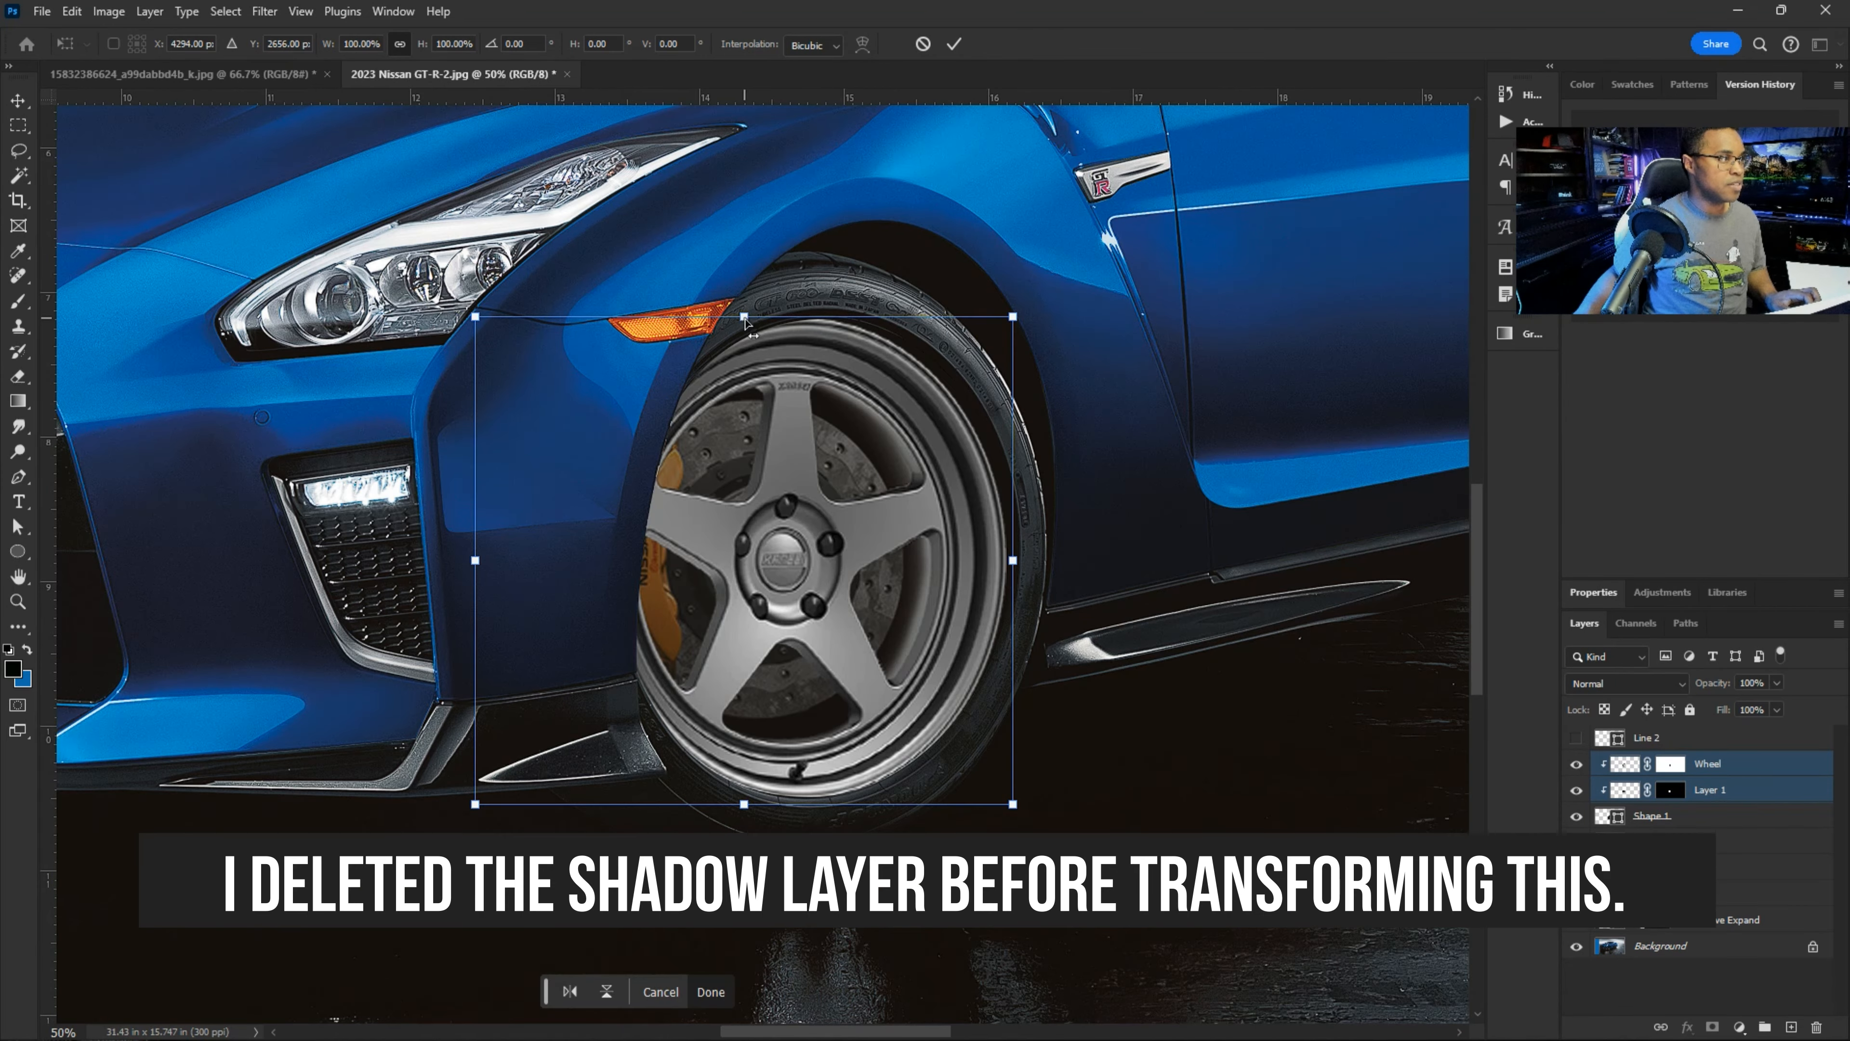
{"action": "left_click_drag", "start_coordinate": [745, 321], "coordinate": [761, 319]}
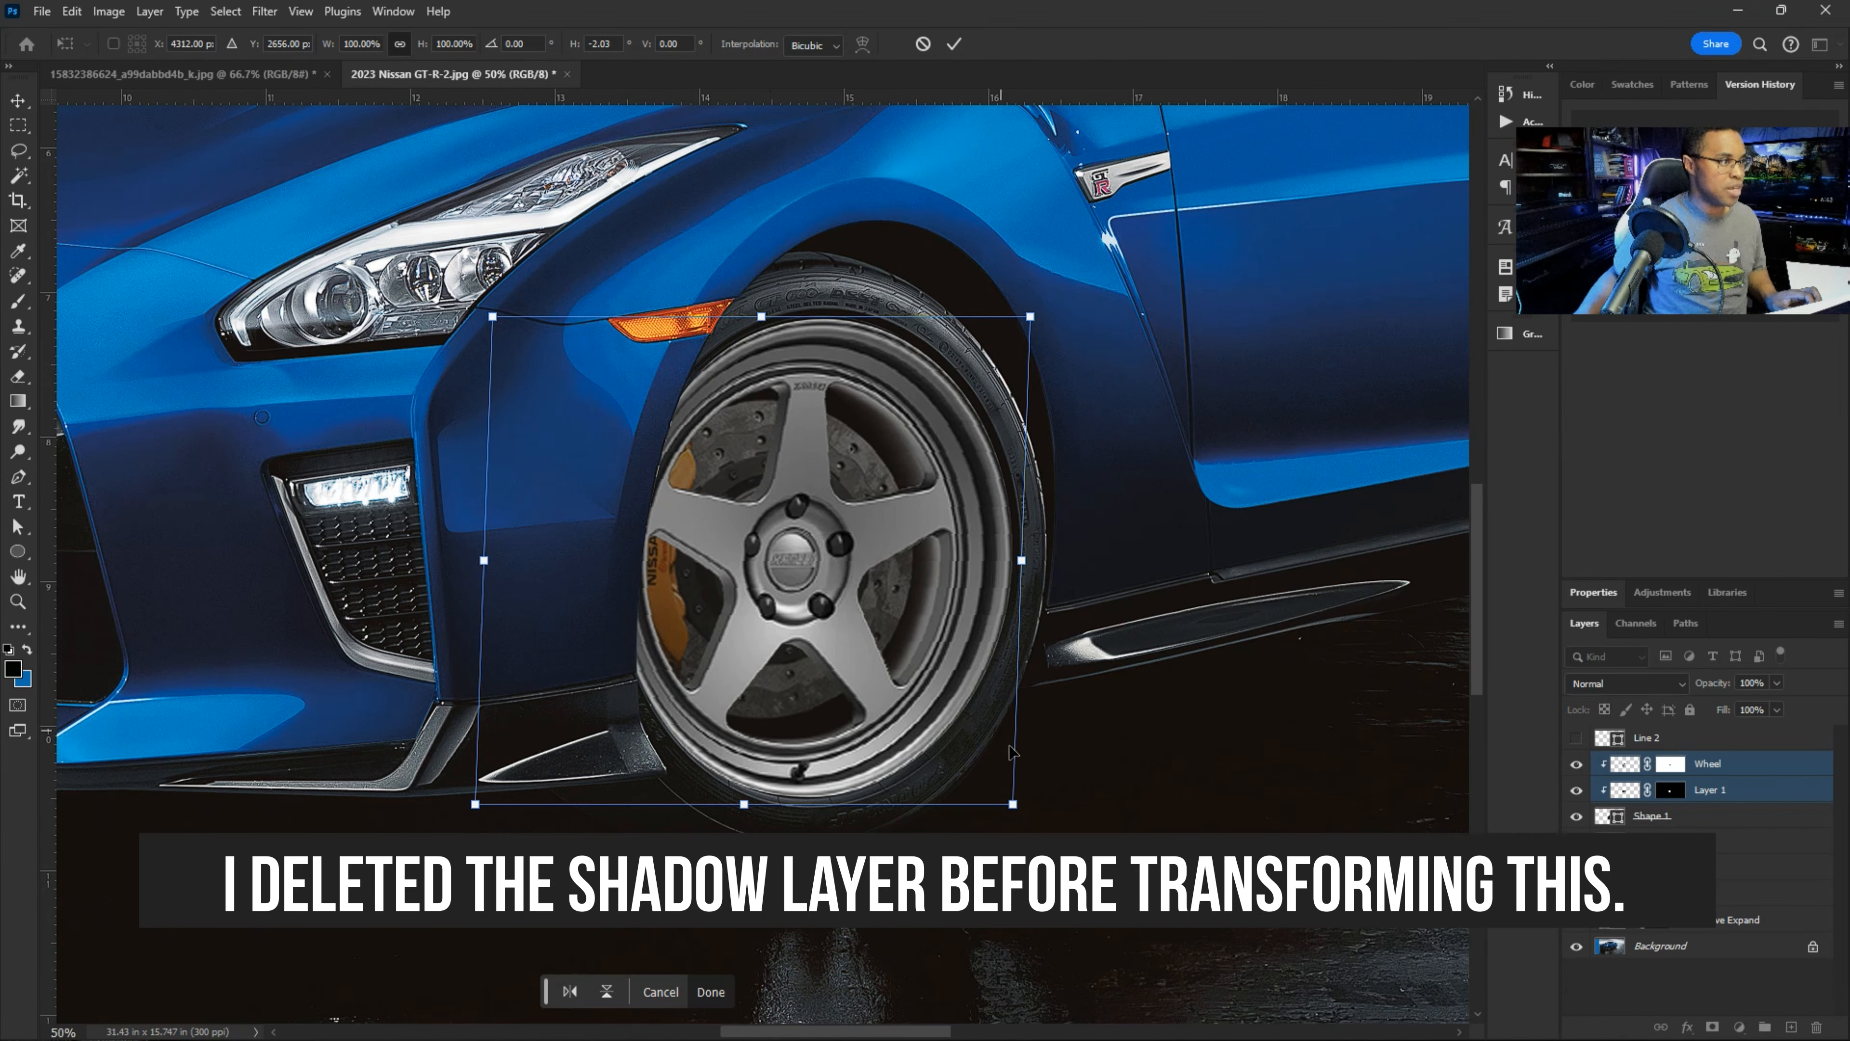
{"action": "left_click_drag", "start_coordinate": [1013, 805], "coordinate": [1002, 800]}
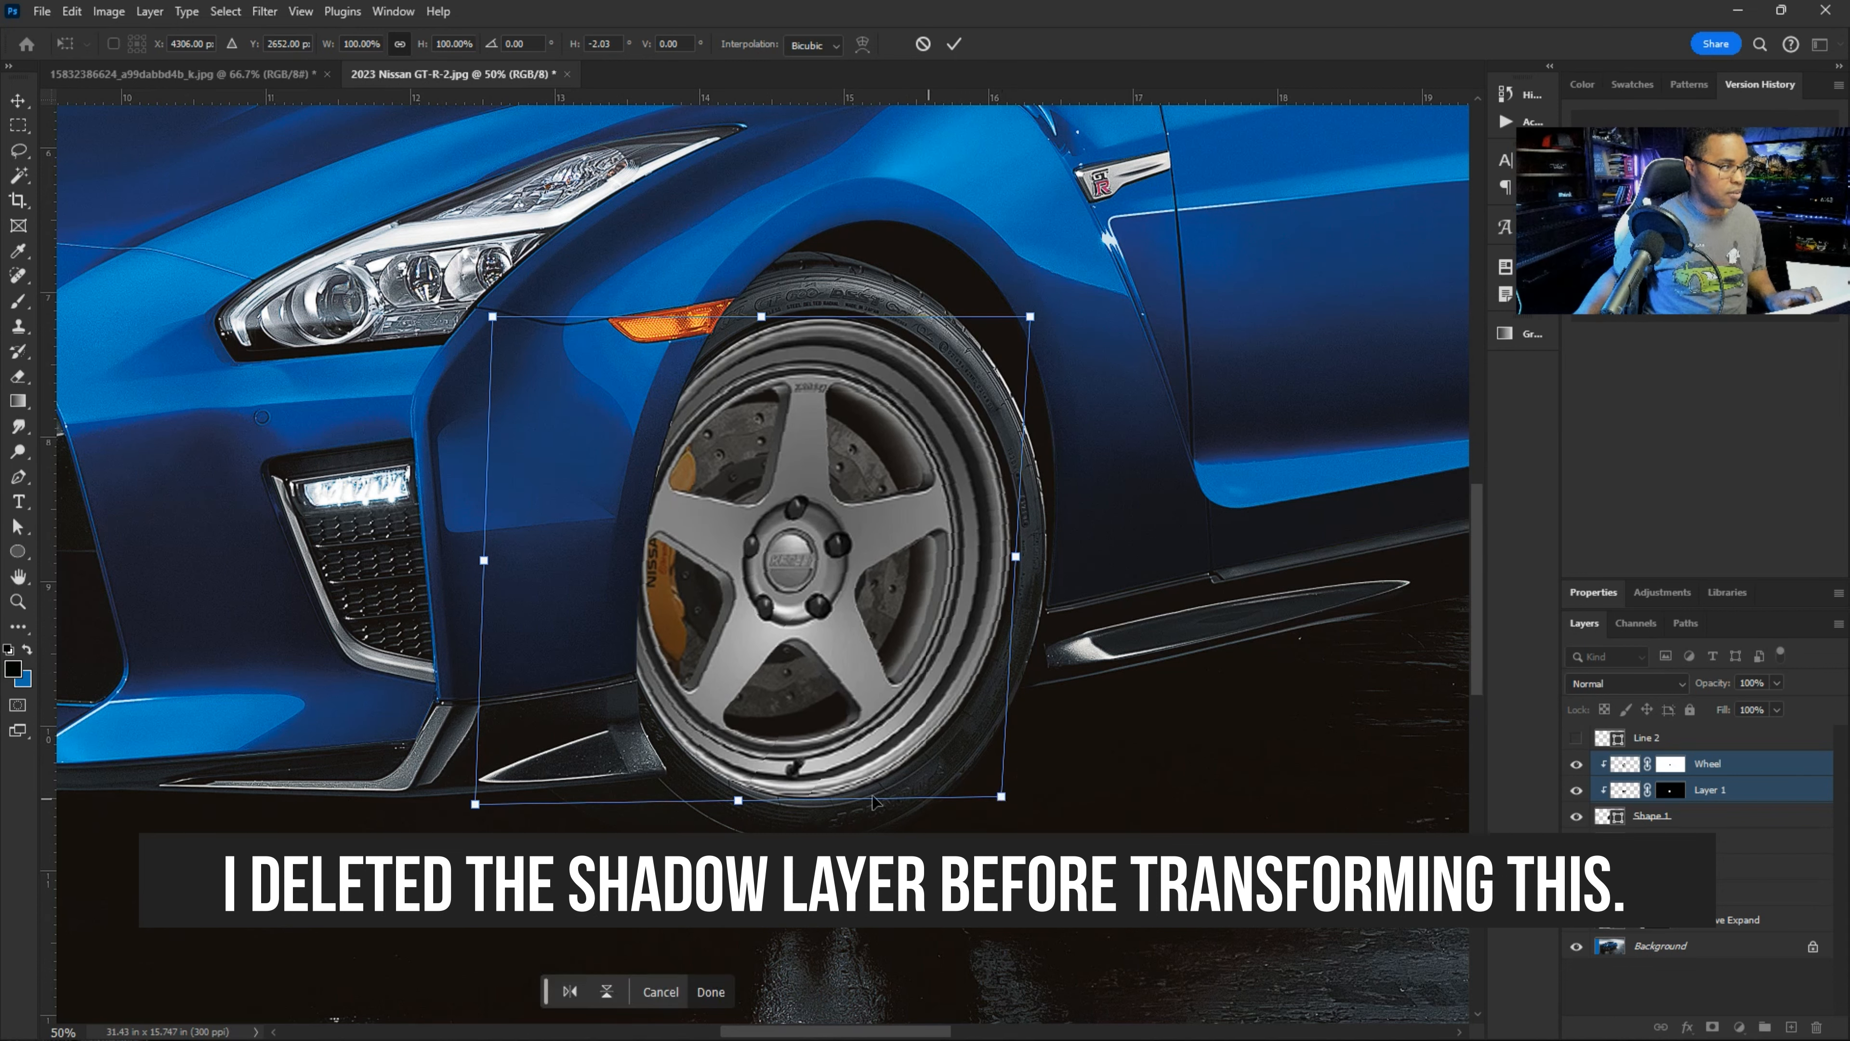
{"action": "mouse_move", "coordinate": [482, 559]}
{"action": "left_mouse_down"}
{"action": "mouse_move", "coordinate": [548, 565]}
{"action": "mouse_move", "coordinate": [492, 562]}
{"action": "left_mouse_up"}
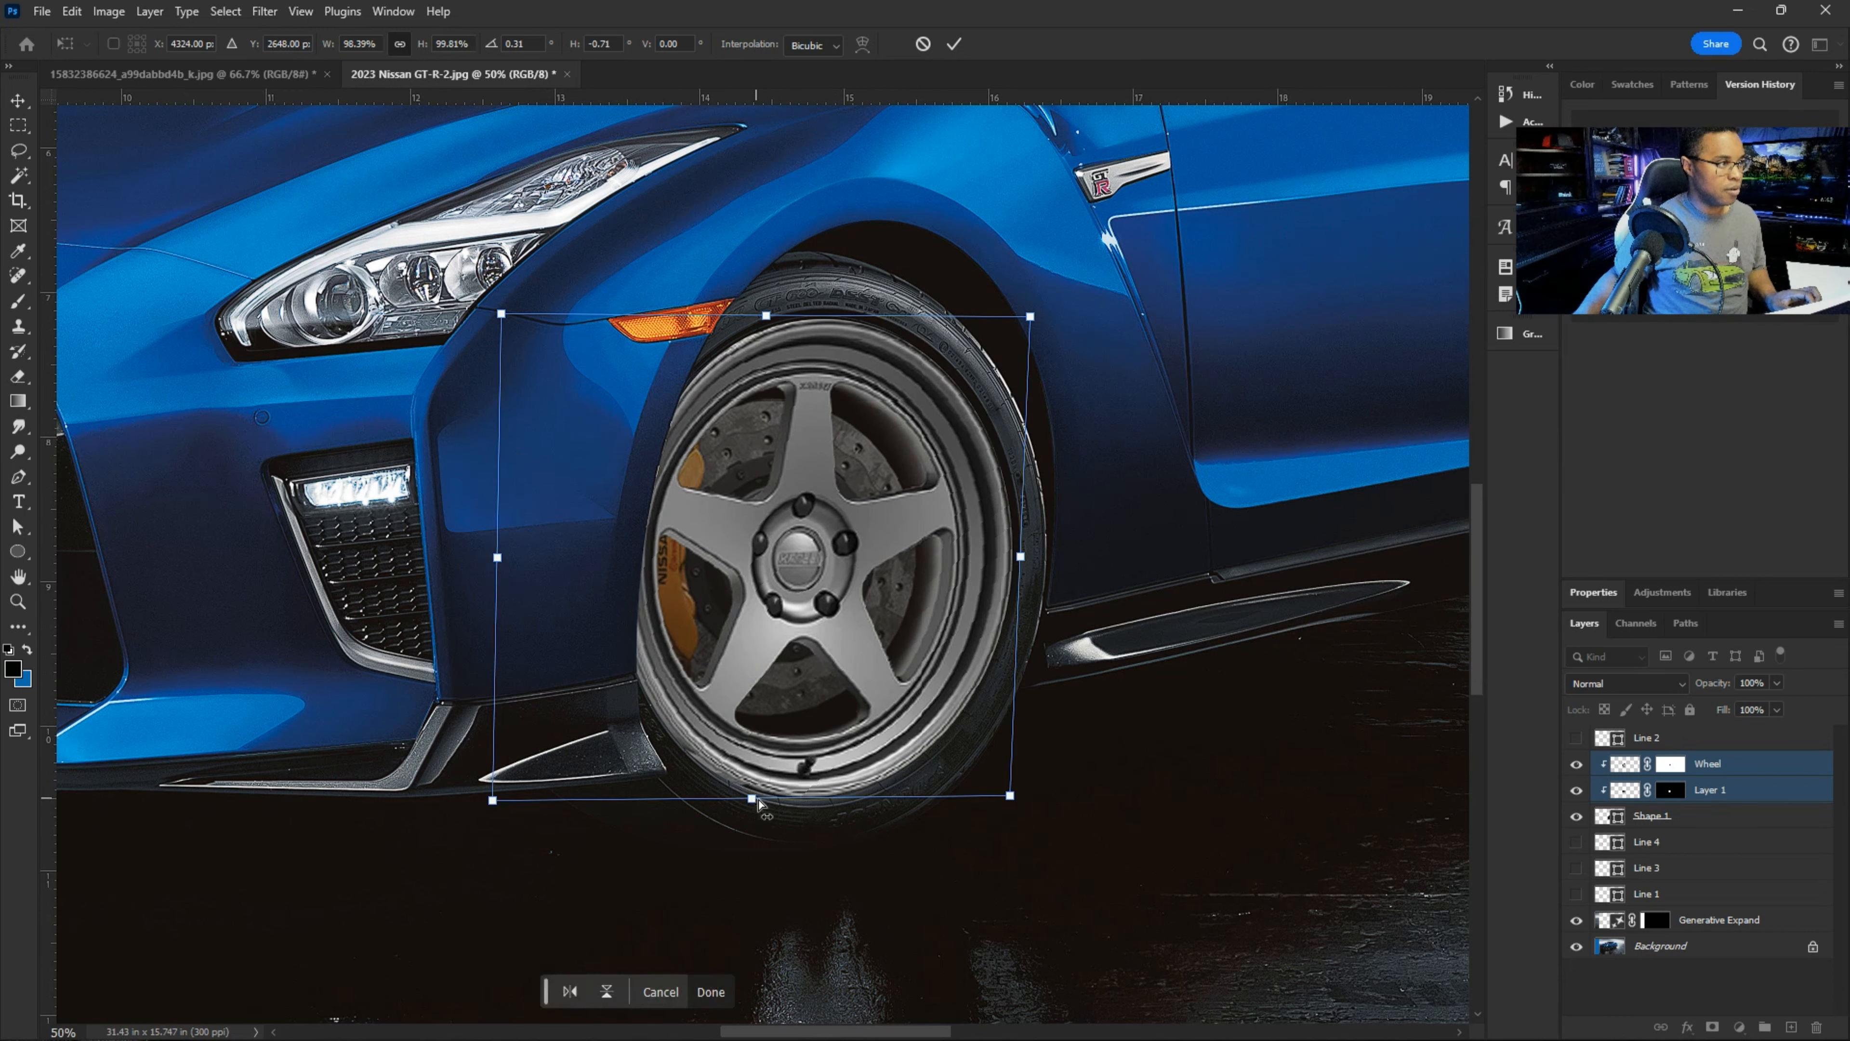
{"action": "key", "text": "Return"}
- Add a new empty layer above Wheel and clip it to the layers below
{"action": "key", "text": "p"}
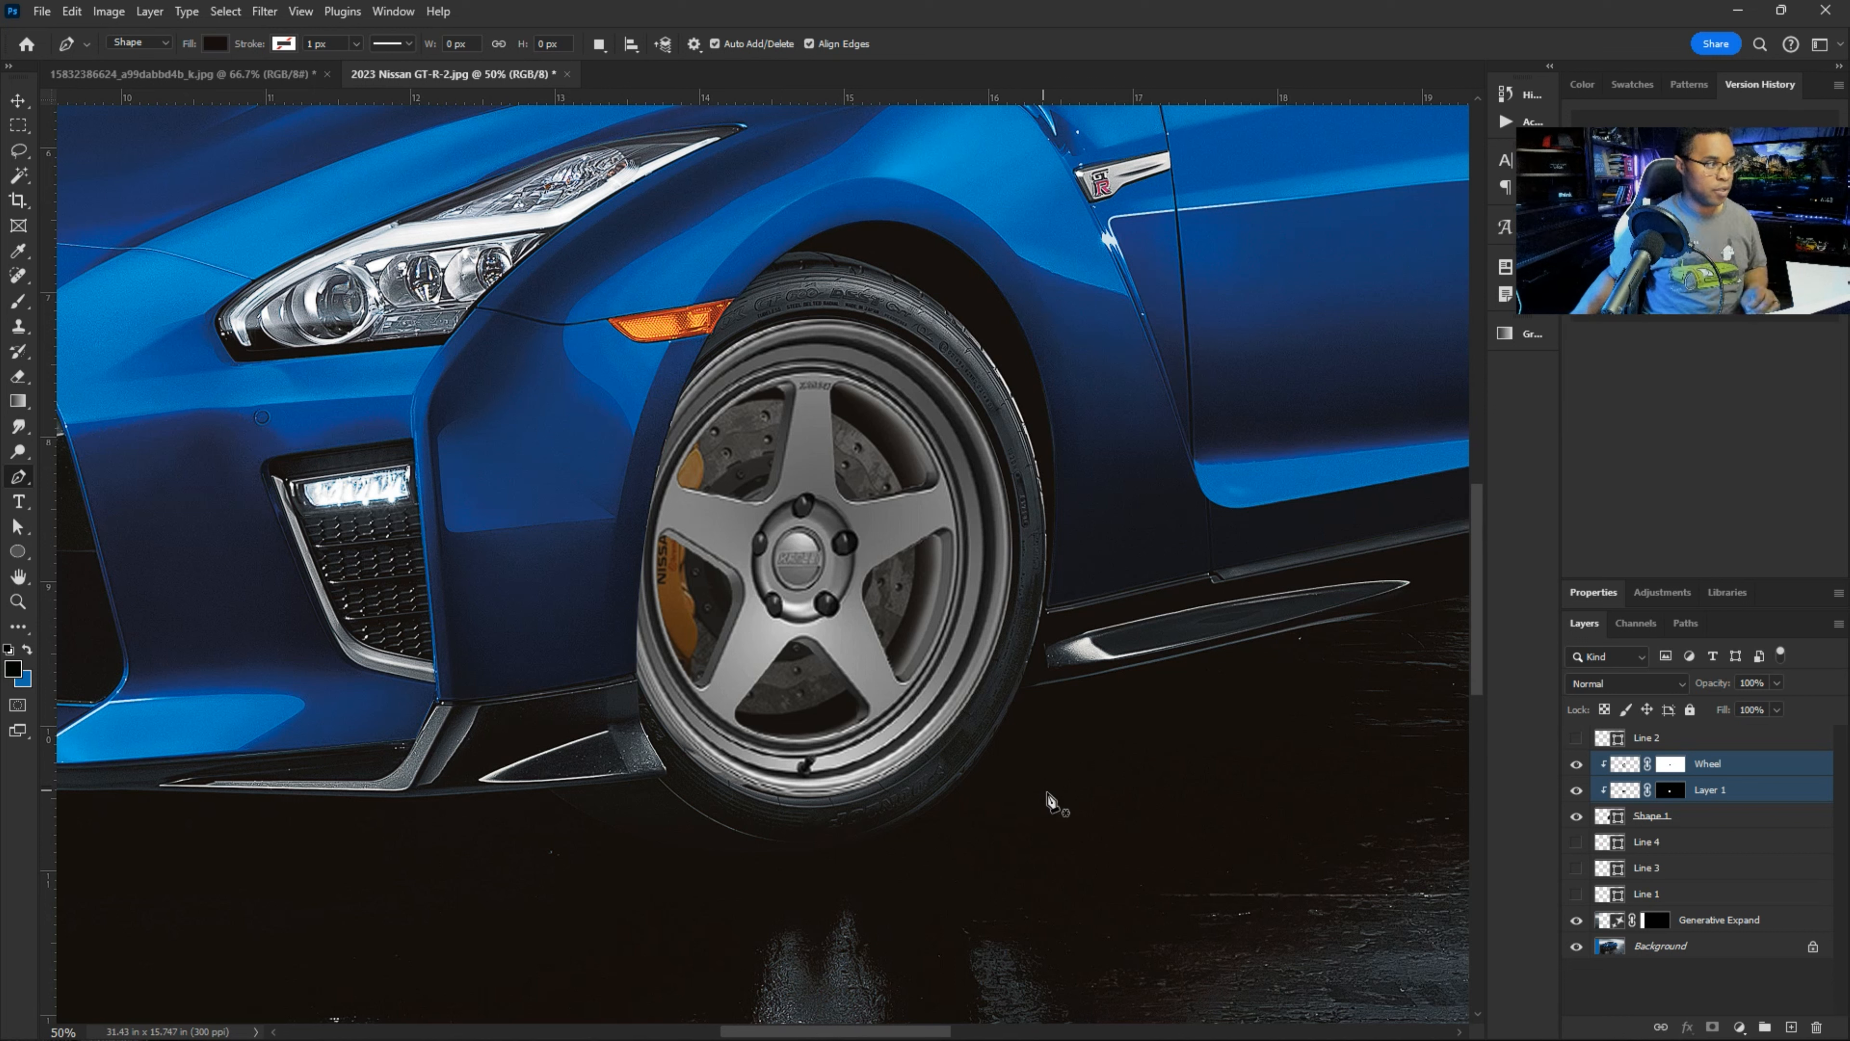
{"action": "key", "text": "ctrl+shift+alt+n"}
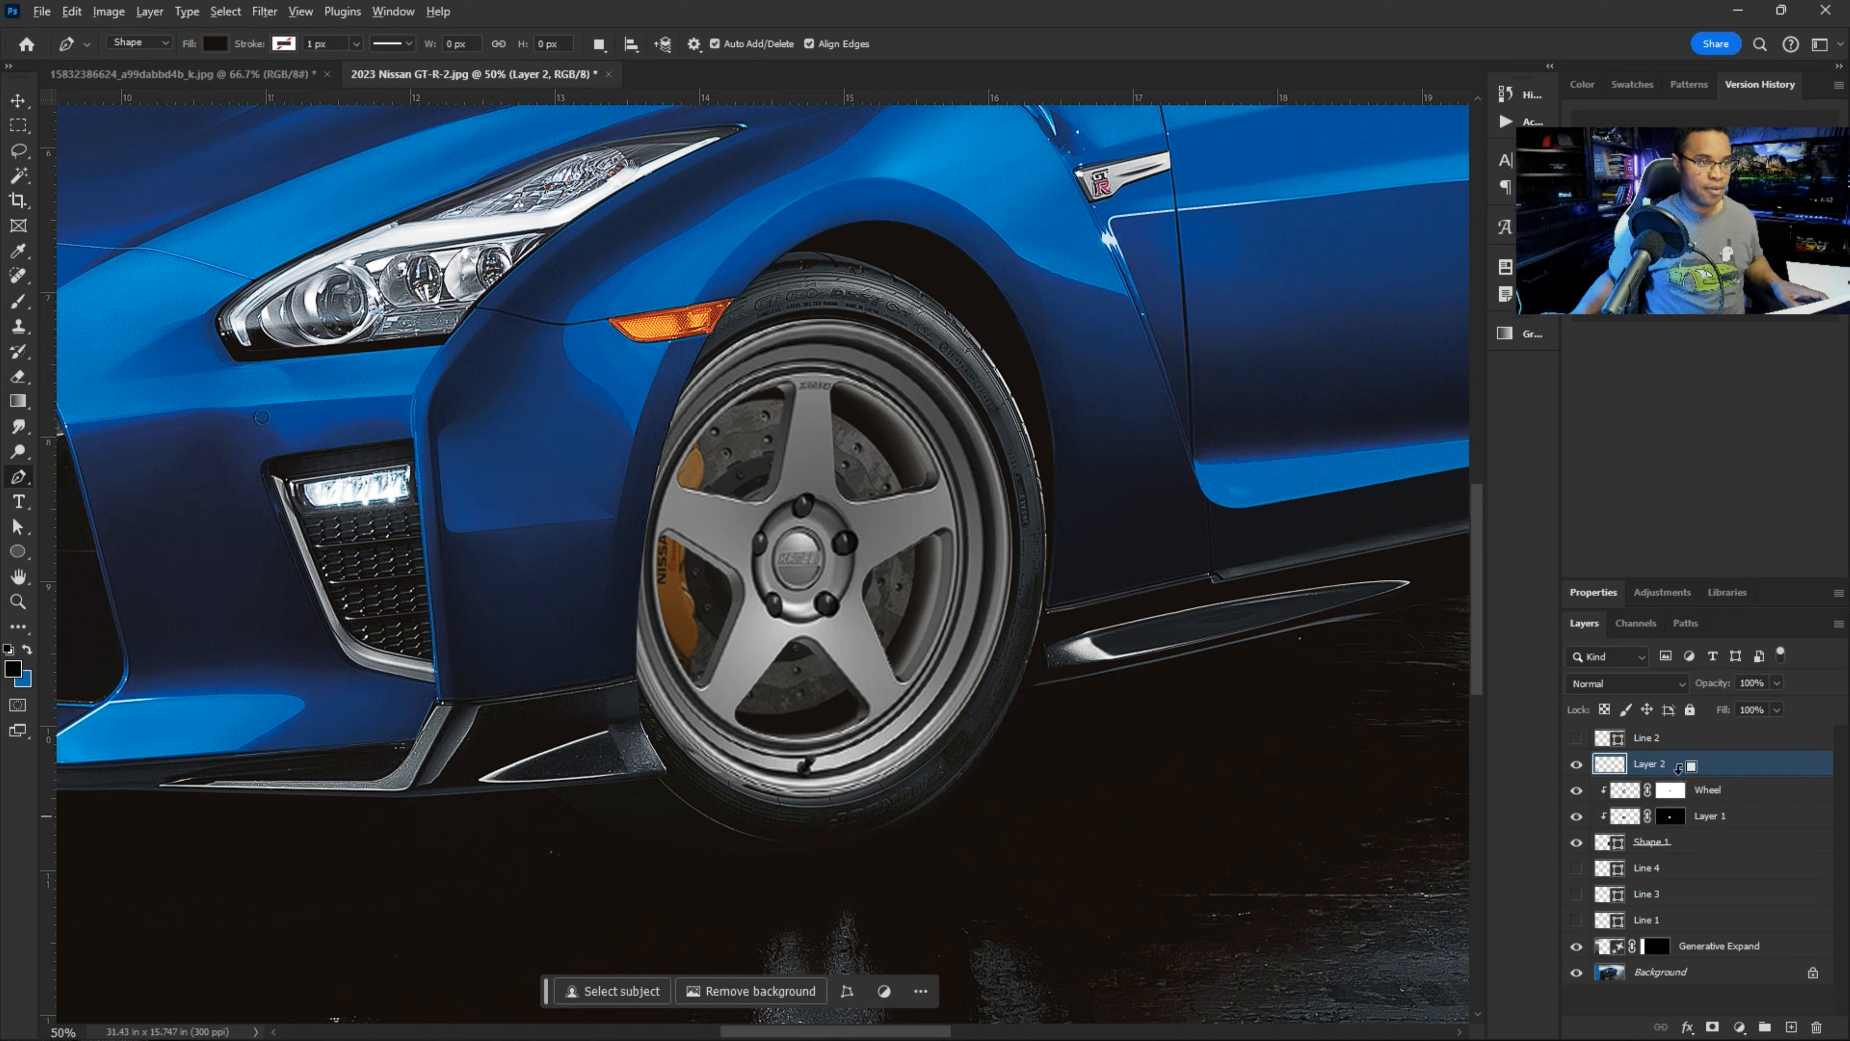
{"action": "left_click", "coordinate": [1678, 778], "text": "alt"}
{"action": "key", "text": "ctrl+minus"}
{"action": "key", "text": "ctrl+minus"}
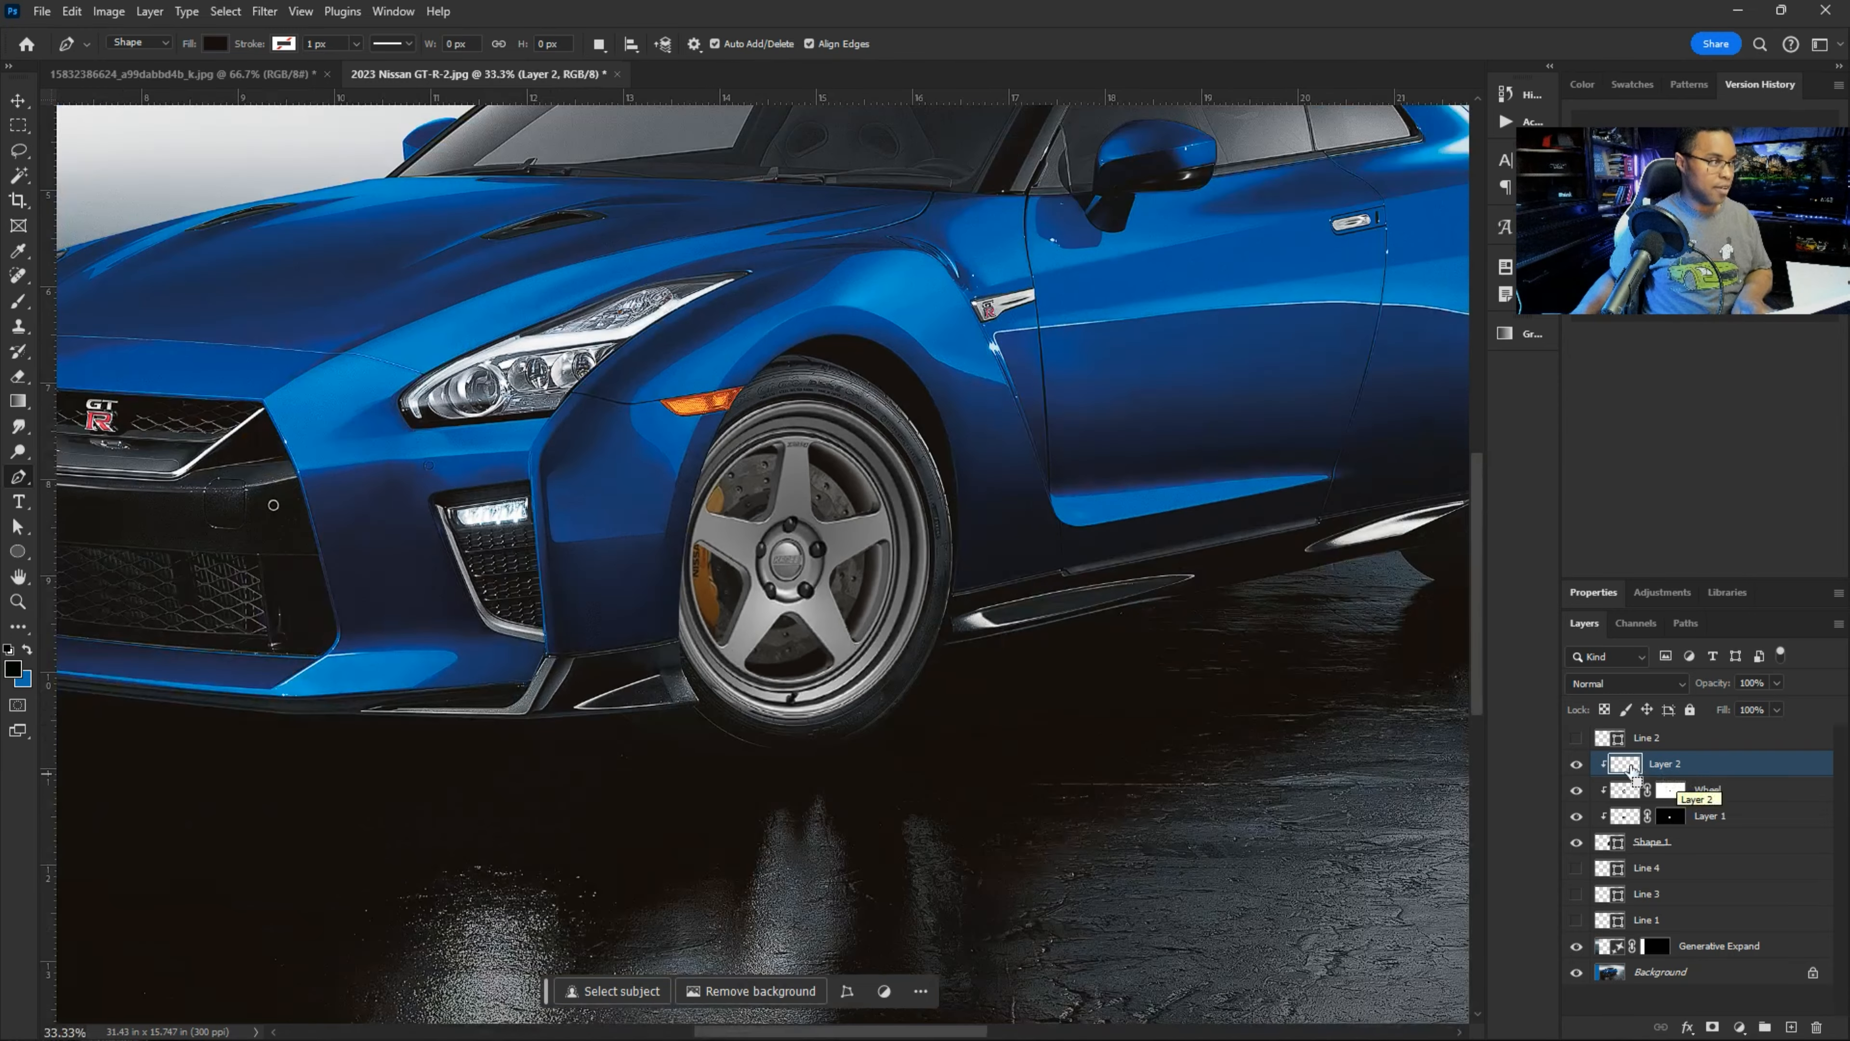
- Paint a soft shadow over the front wheel's upper front area on Layer 2 with a 1500 px brush in the dark wheel-well colour
{"action": "key", "text": "b"}
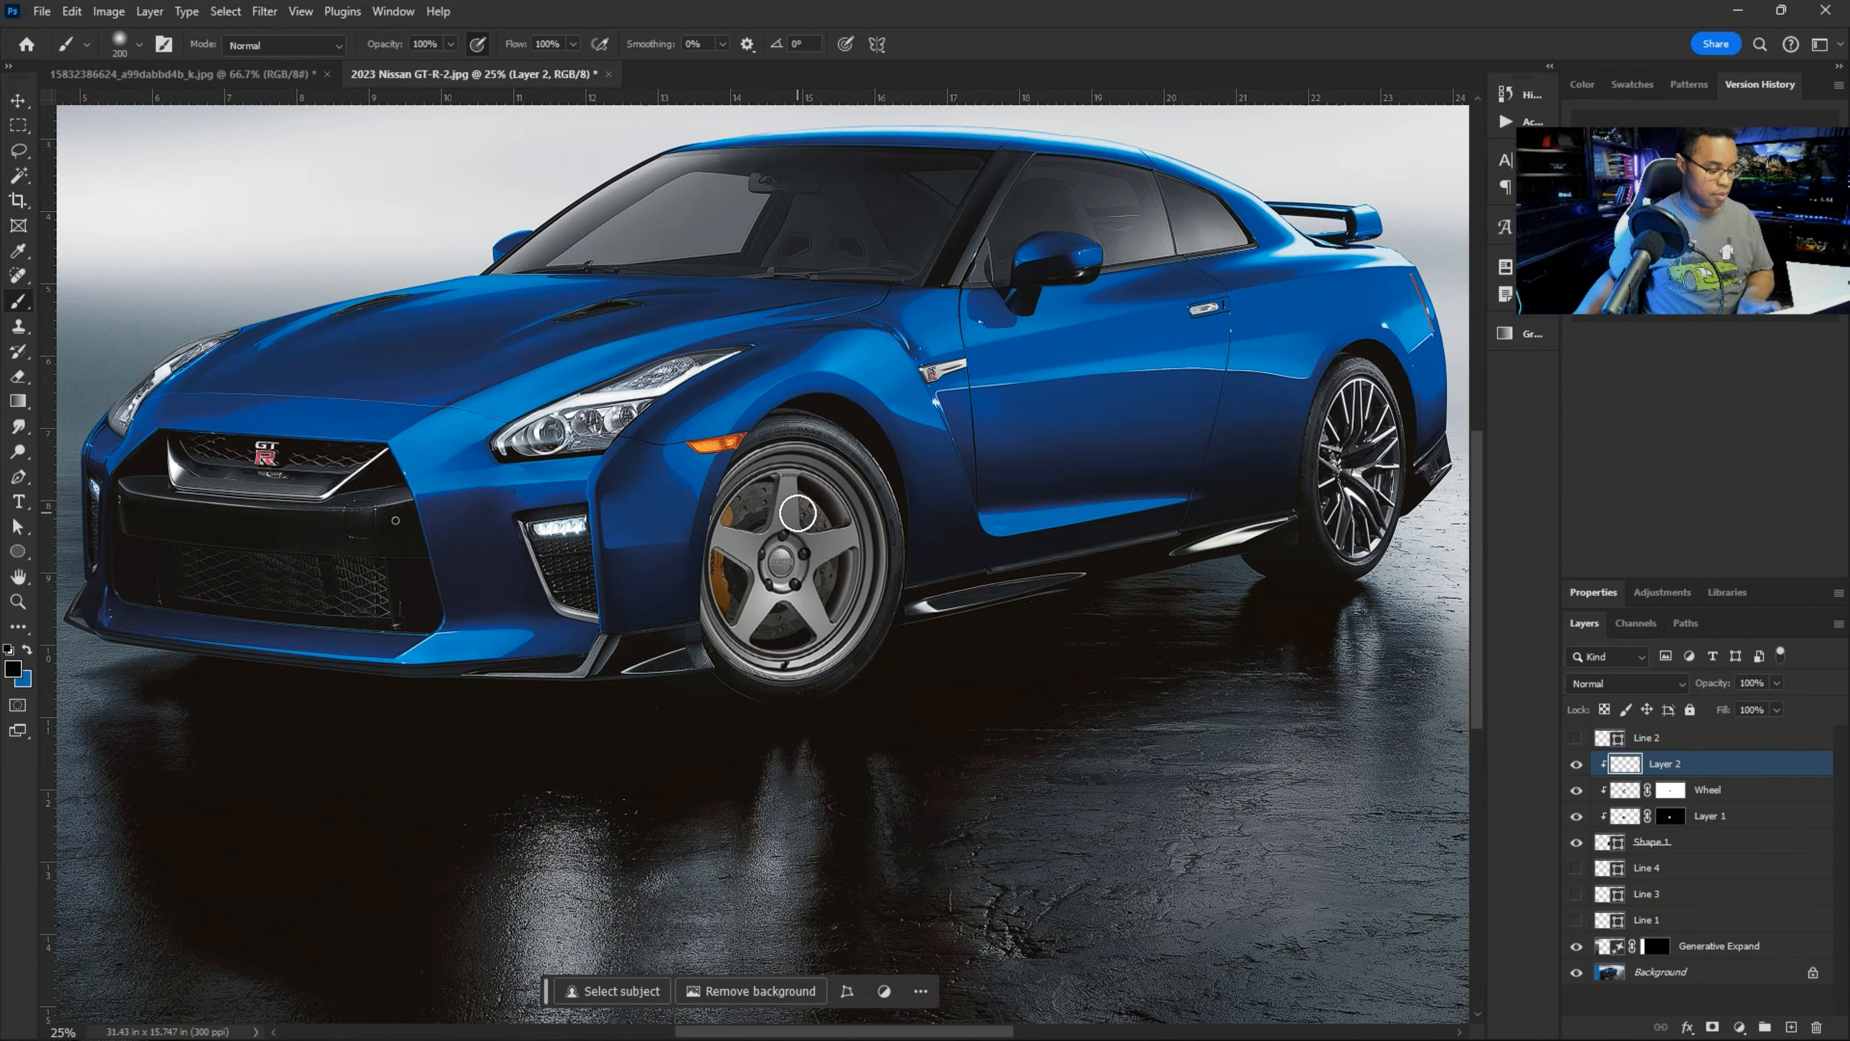
{"action": "key", "text": "i"}
{"action": "right_click", "coordinate": [18, 250]}
{"action": "left_click", "coordinate": [87, 286]}
{"action": "key", "text": "i"}
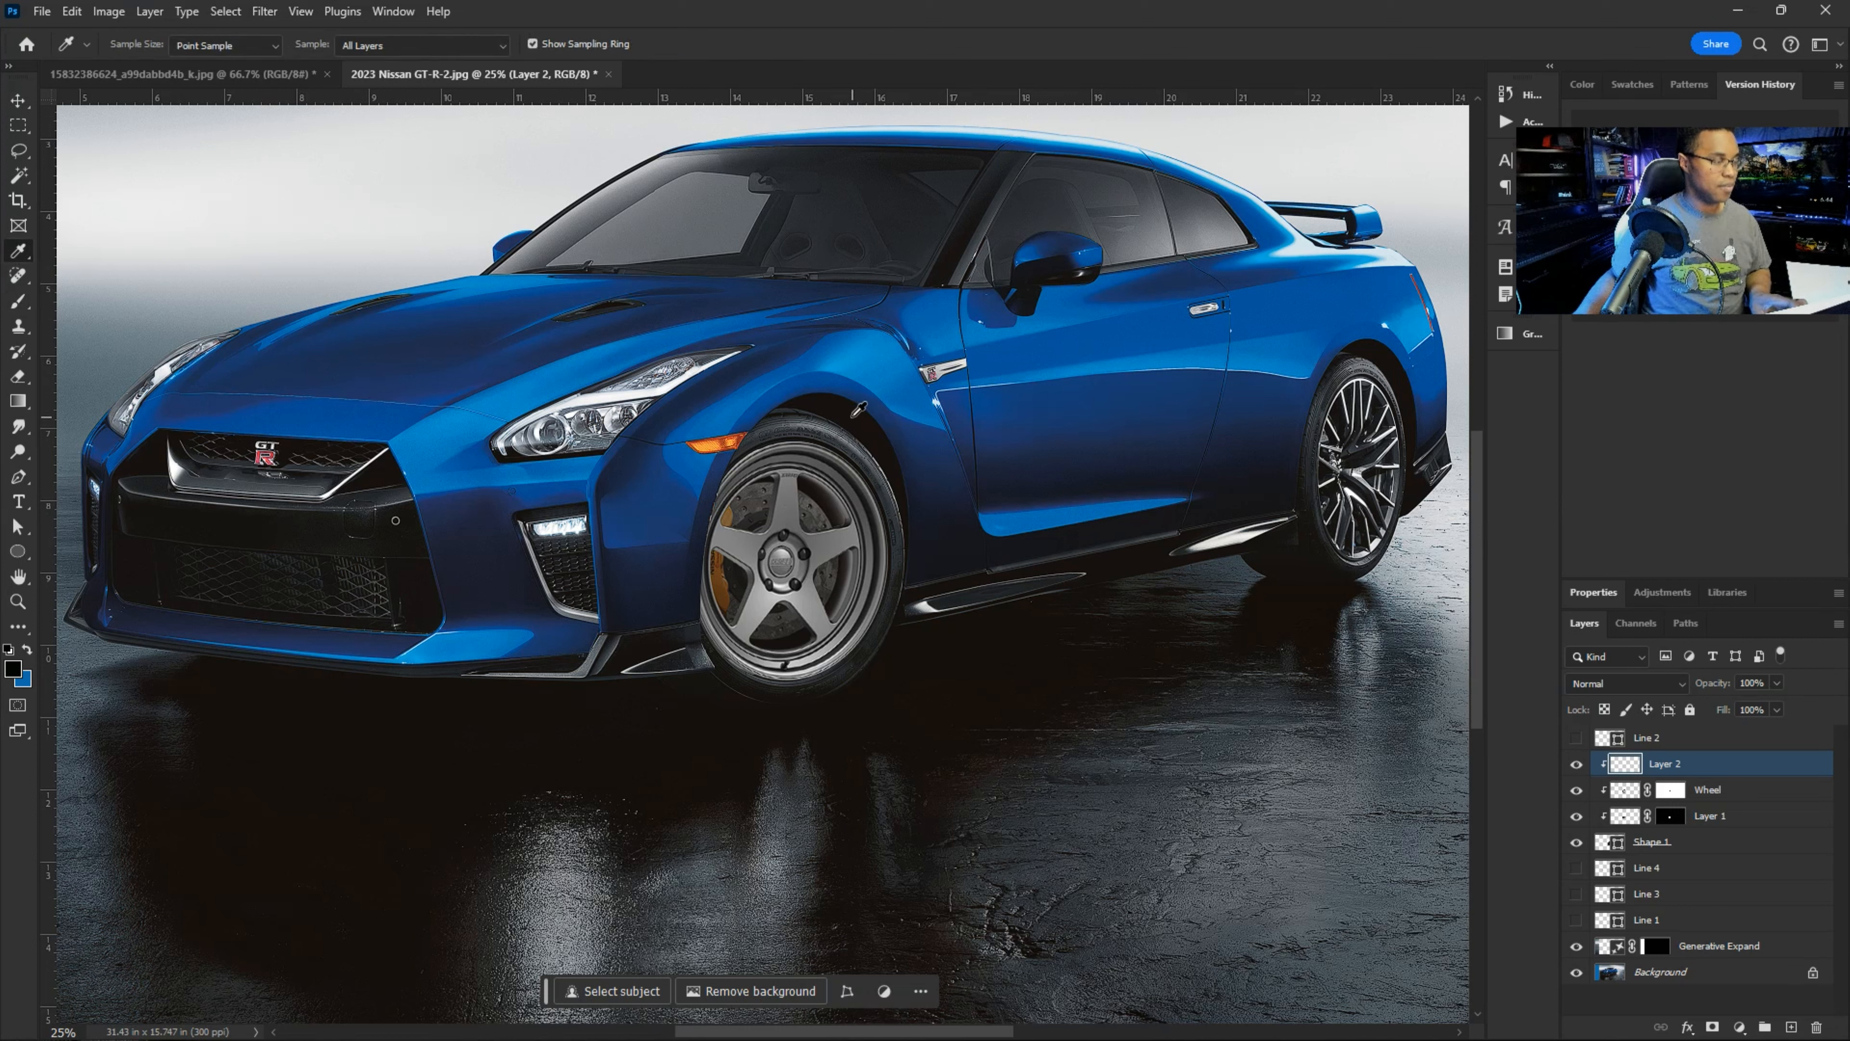
{"action": "key", "text": "b"}
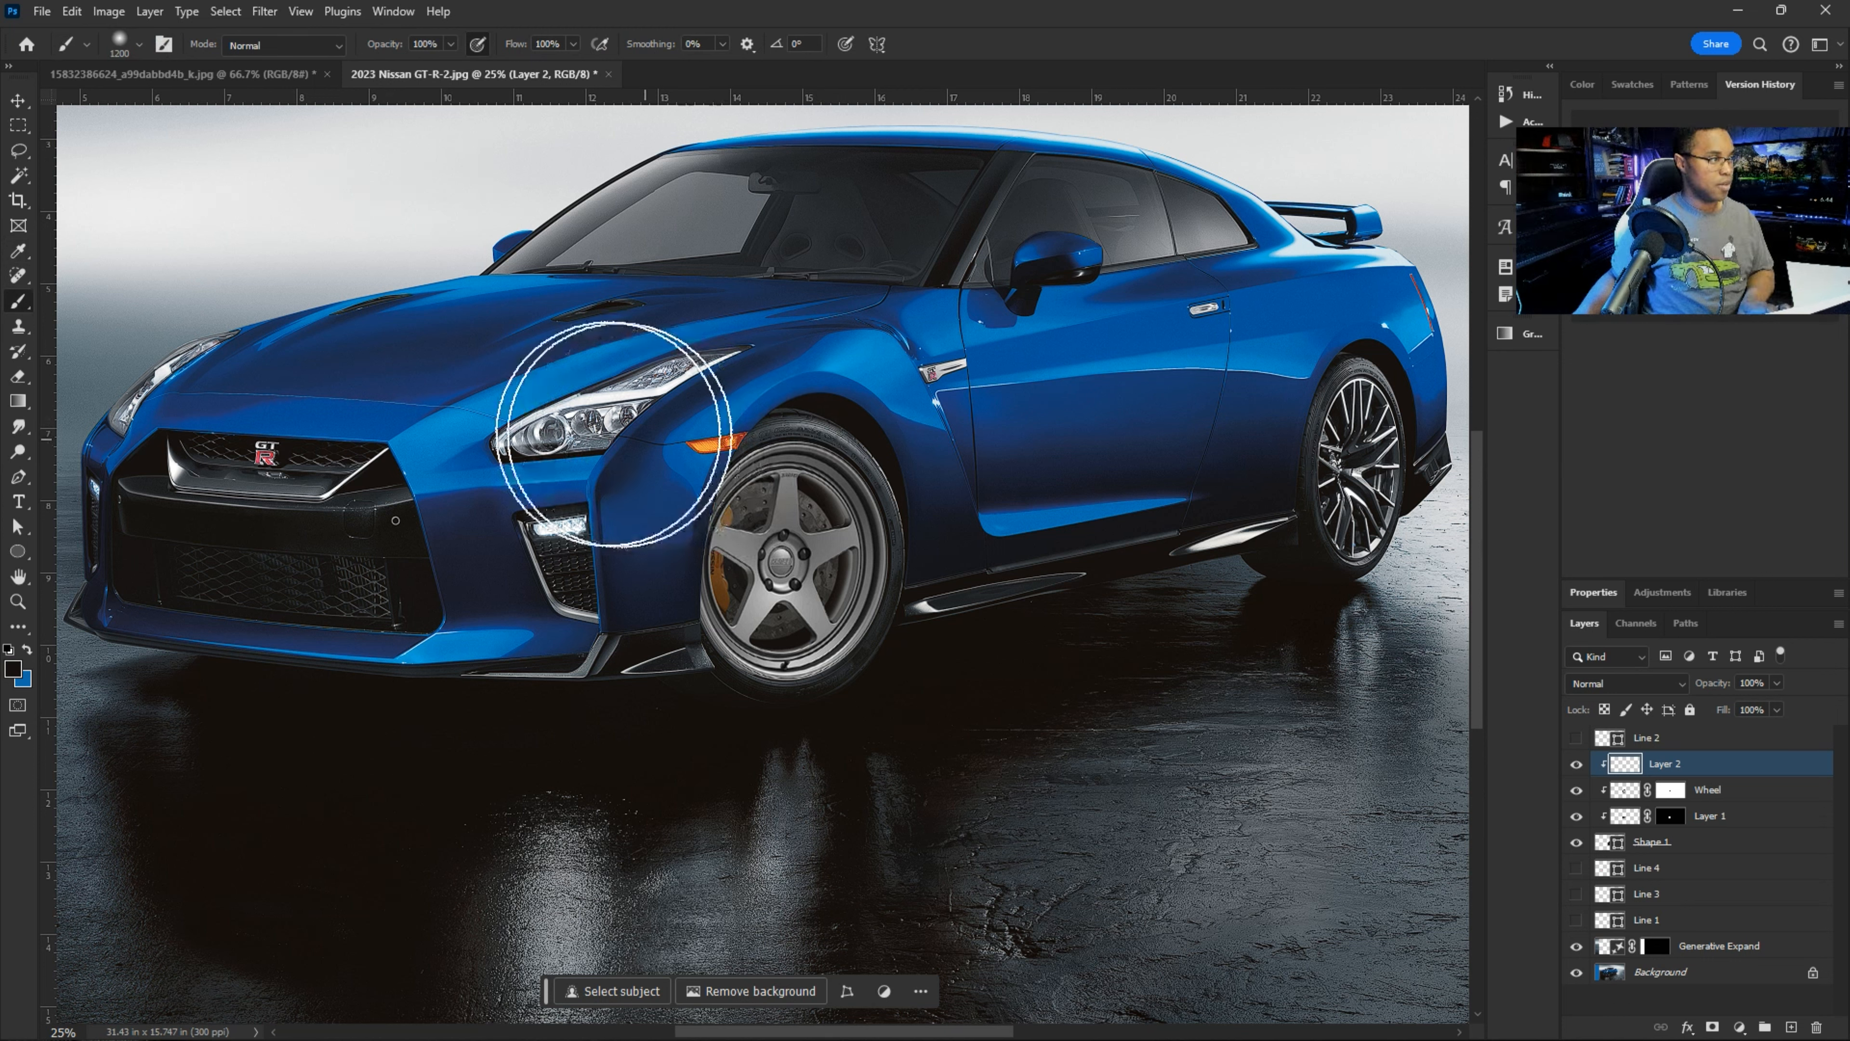
{"action": "key", "text": "bracketright"}
{"action": "key", "text": "bracketright"}
{"action": "key", "text": "bracketright"}
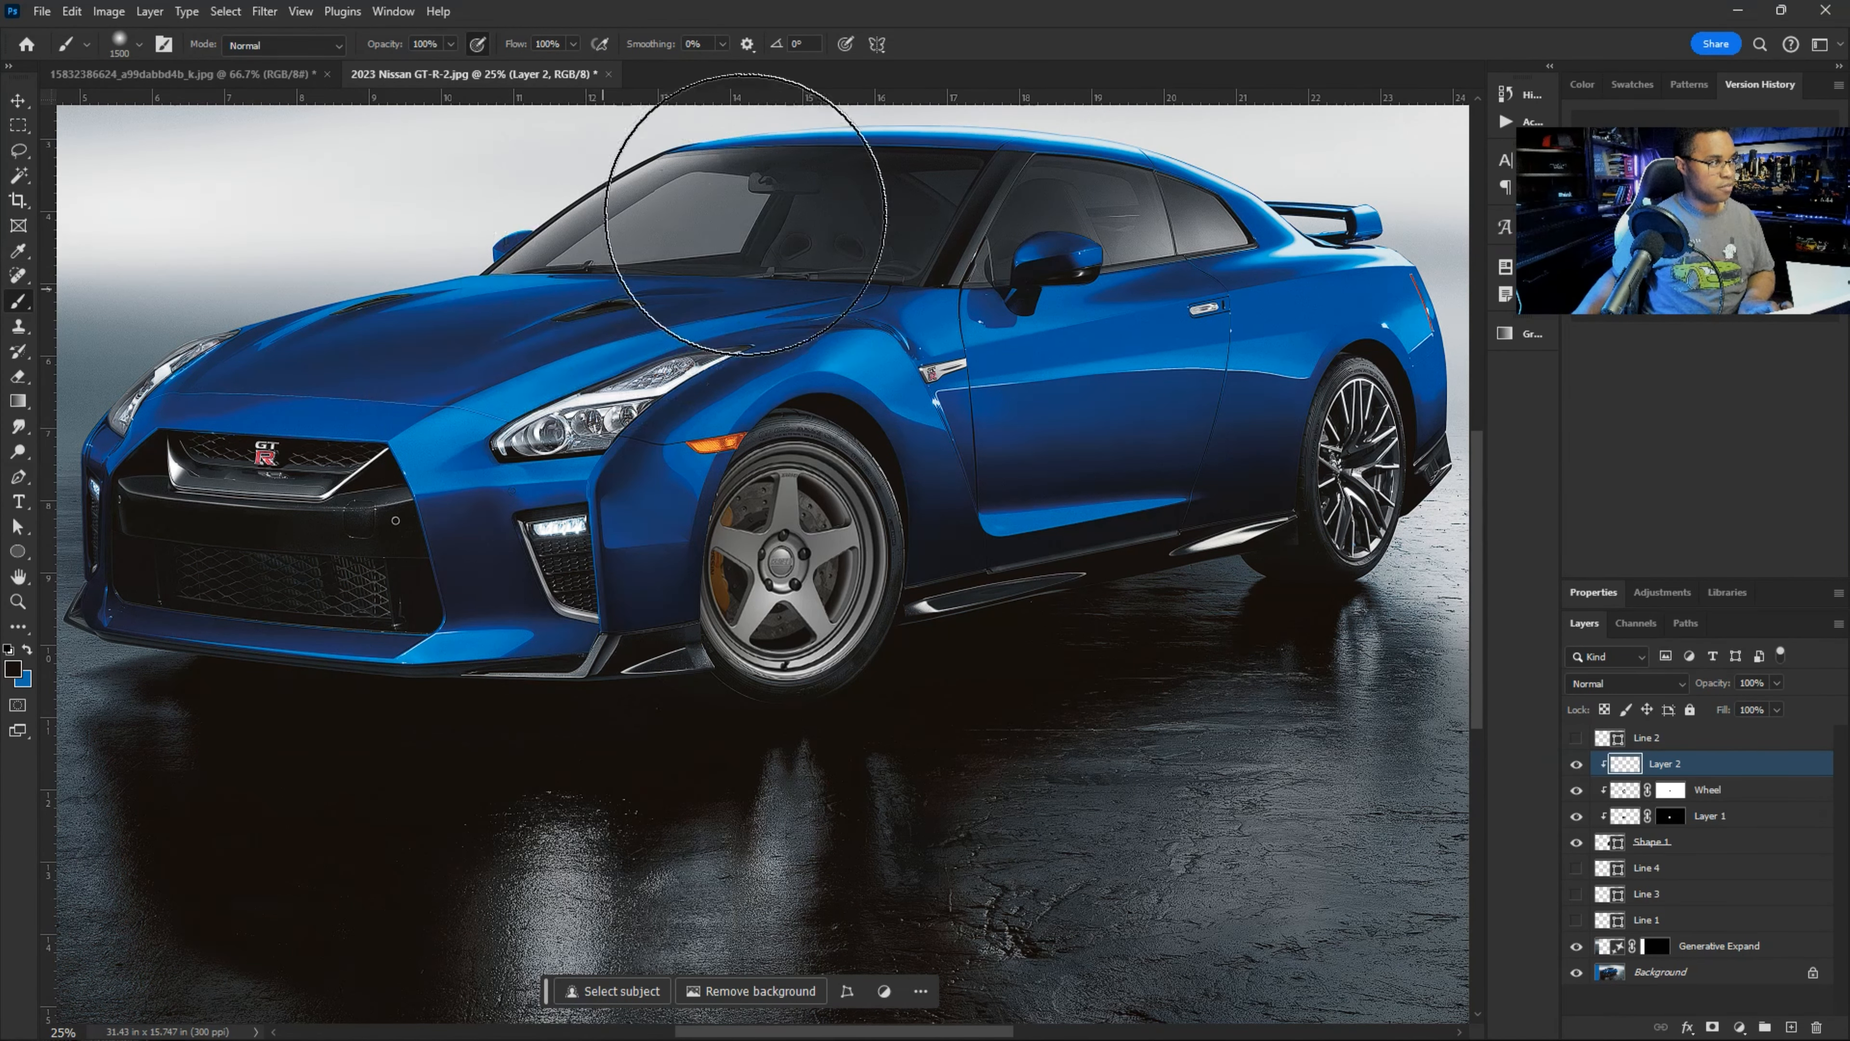
{"action": "left_click", "coordinate": [970, 673]}
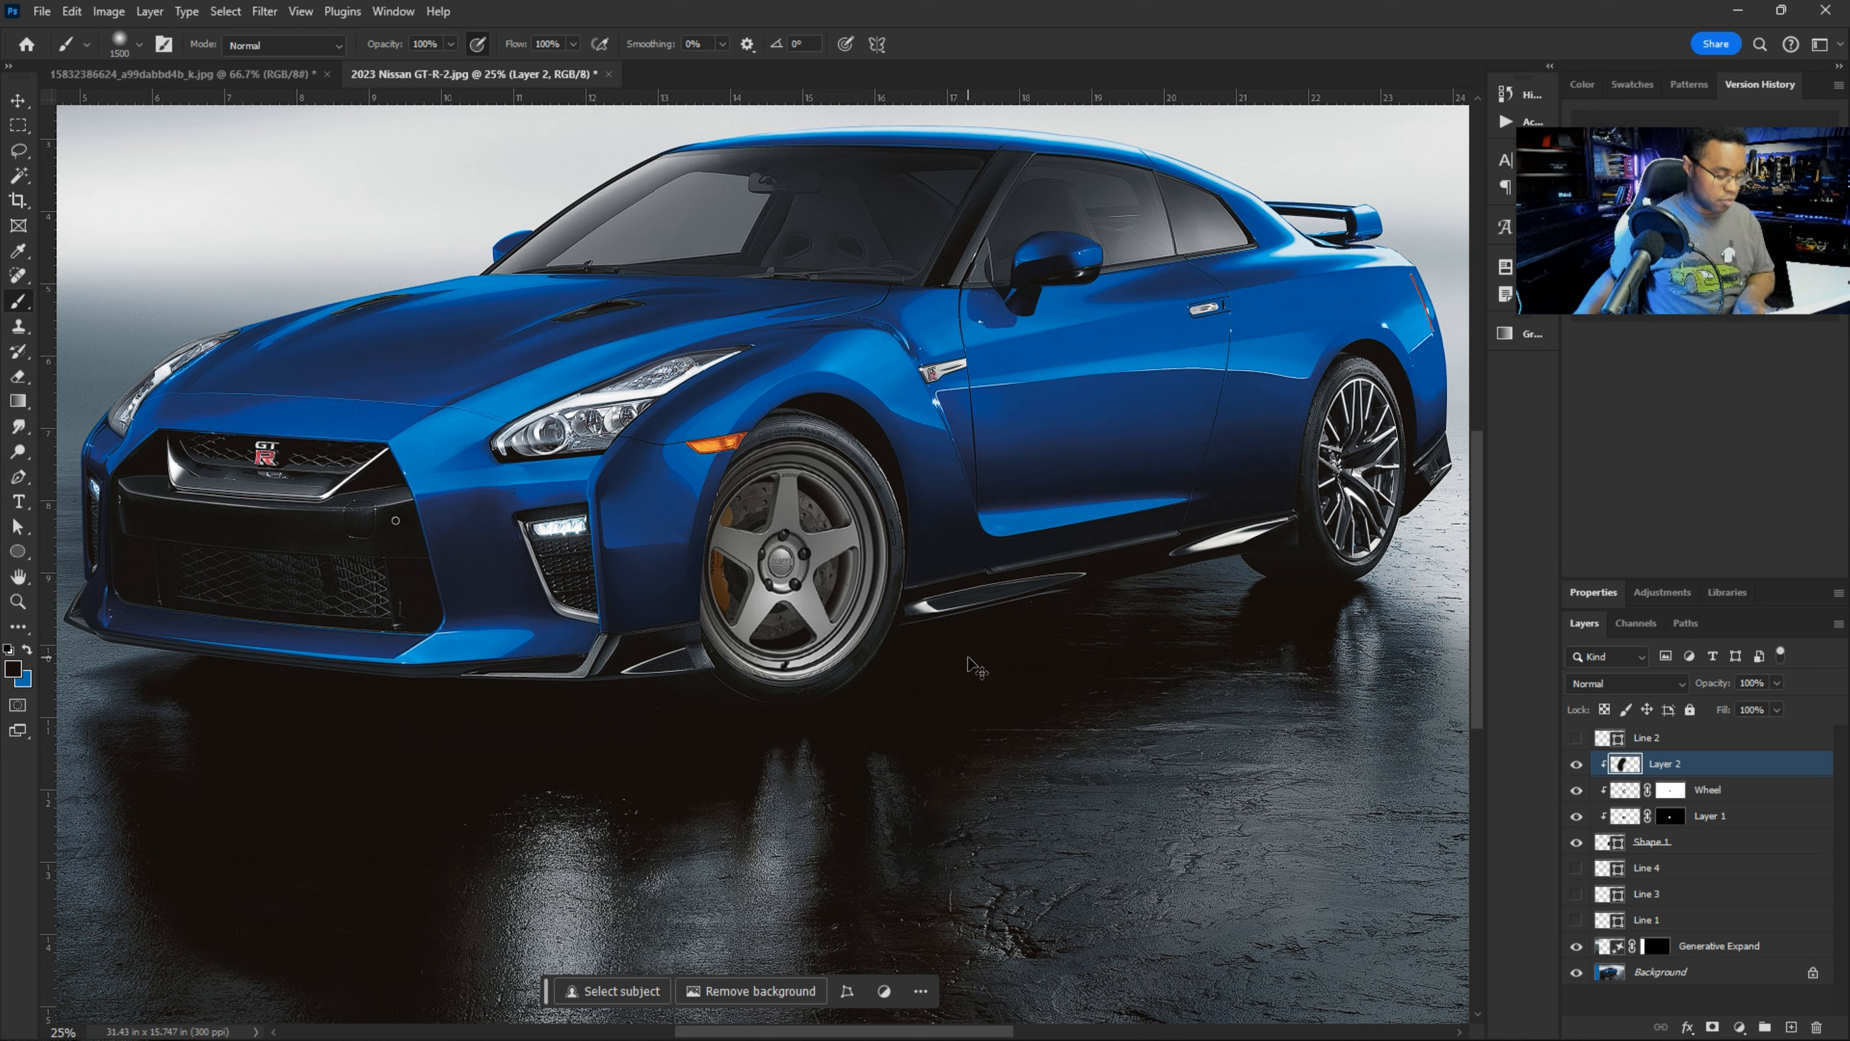
- Move Shape 1's anchor point on the fender edge slightly toward the front of the car
{"action": "key", "text": "ctrl+plus"}
{"action": "key", "text": "ctrl+plus"}
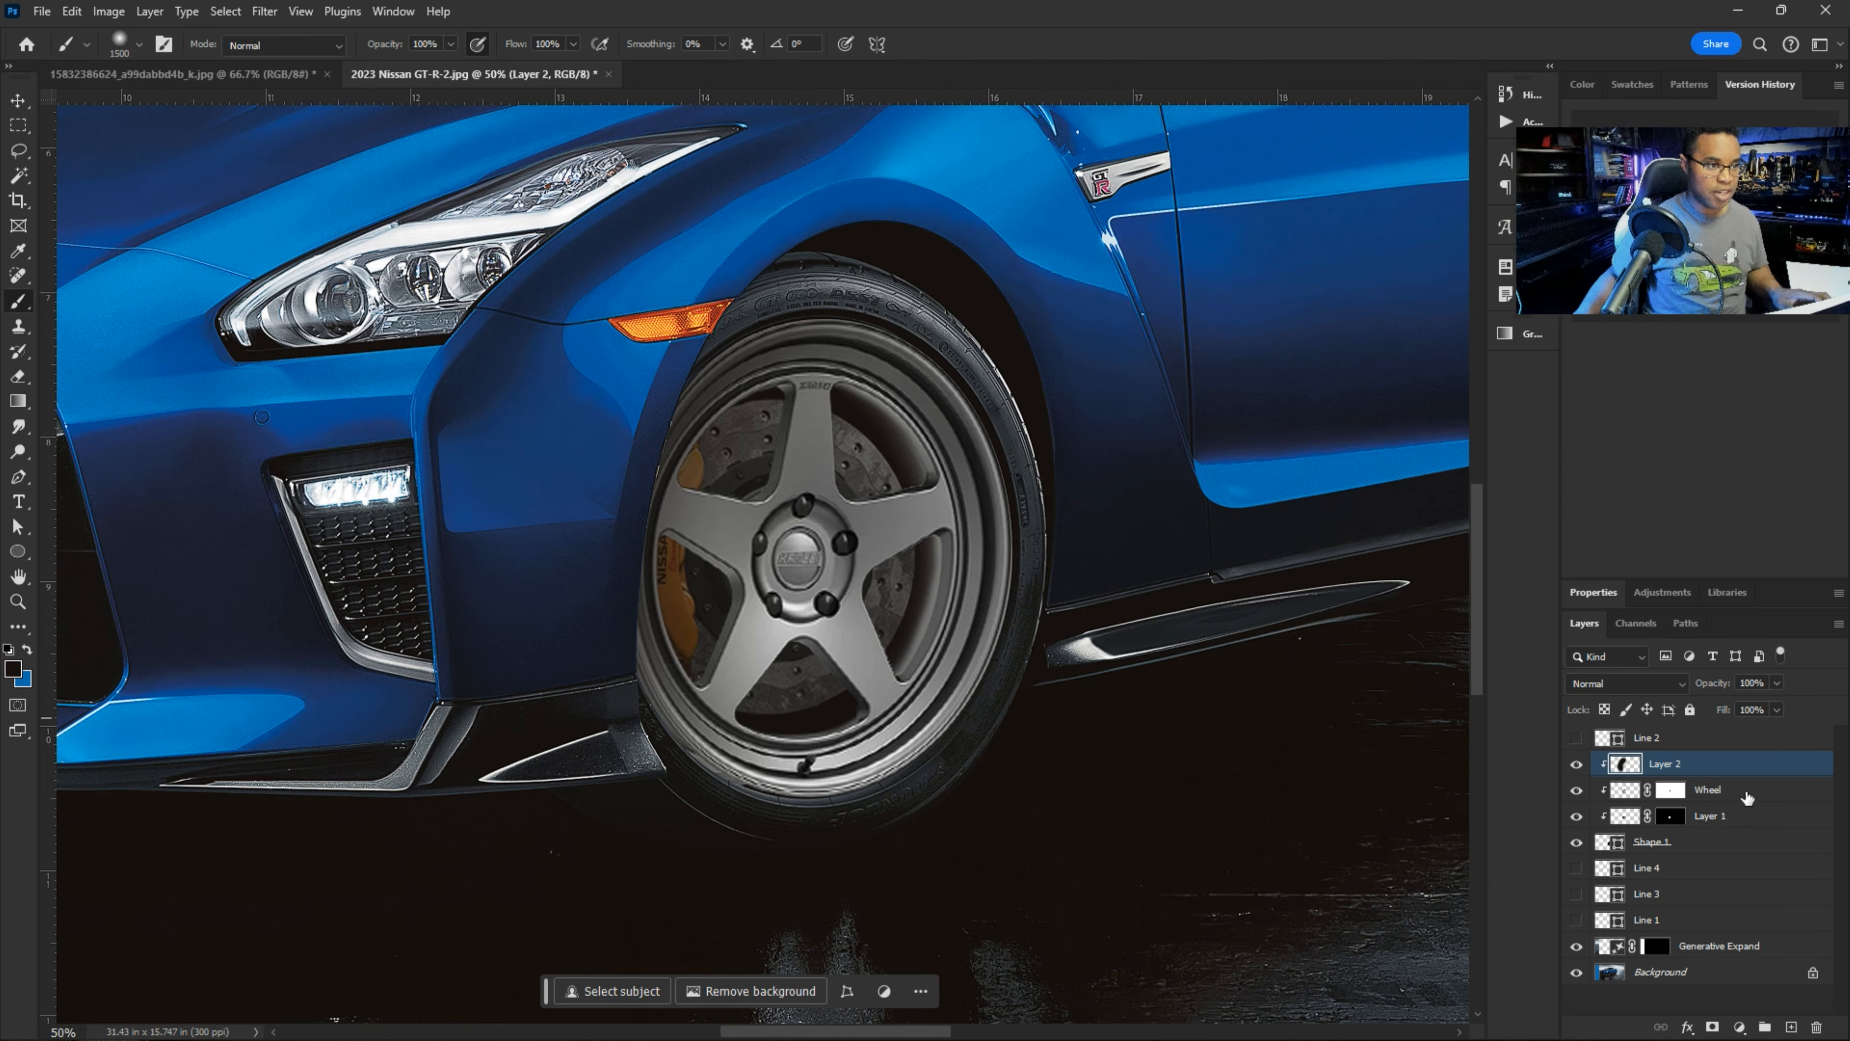
{"action": "left_click", "coordinate": [1734, 841]}
{"action": "key", "text": "a"}
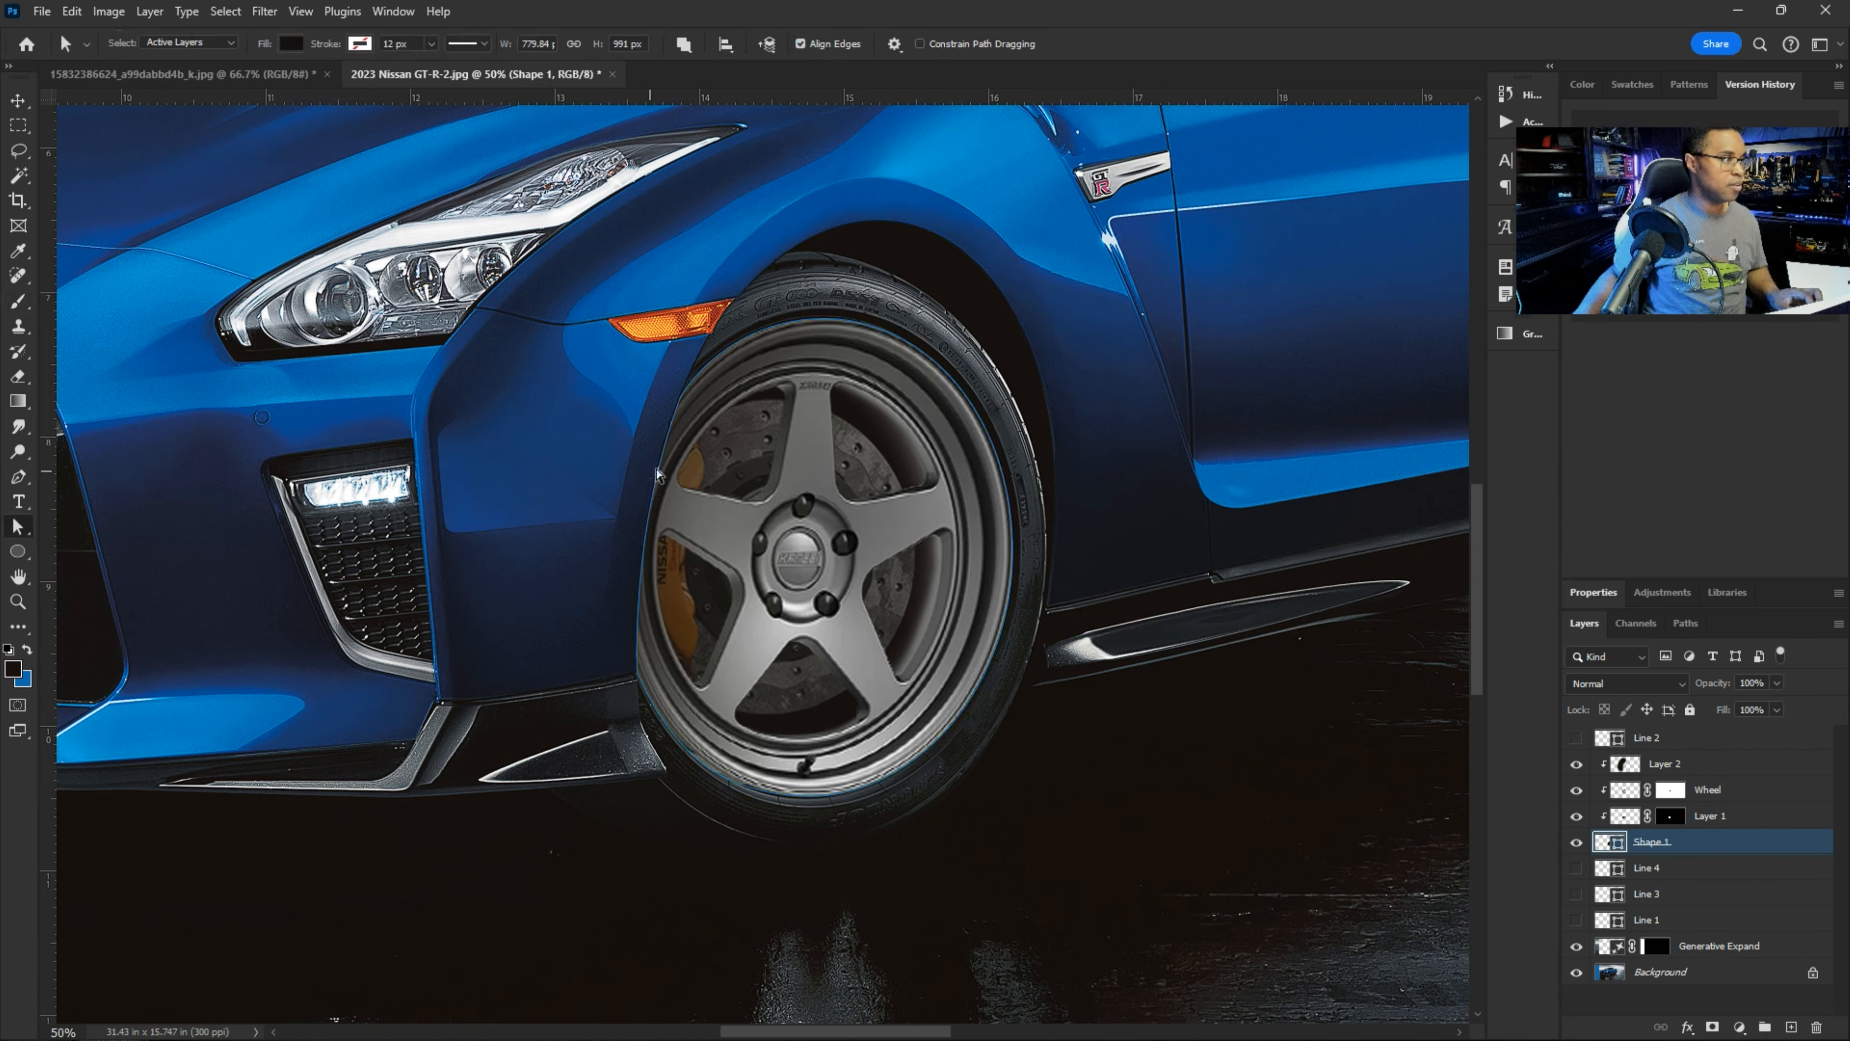
{"action": "left_click_drag", "start_coordinate": [646, 543], "coordinate": [644, 542]}
{"action": "left_click", "coordinate": [681, 397]}
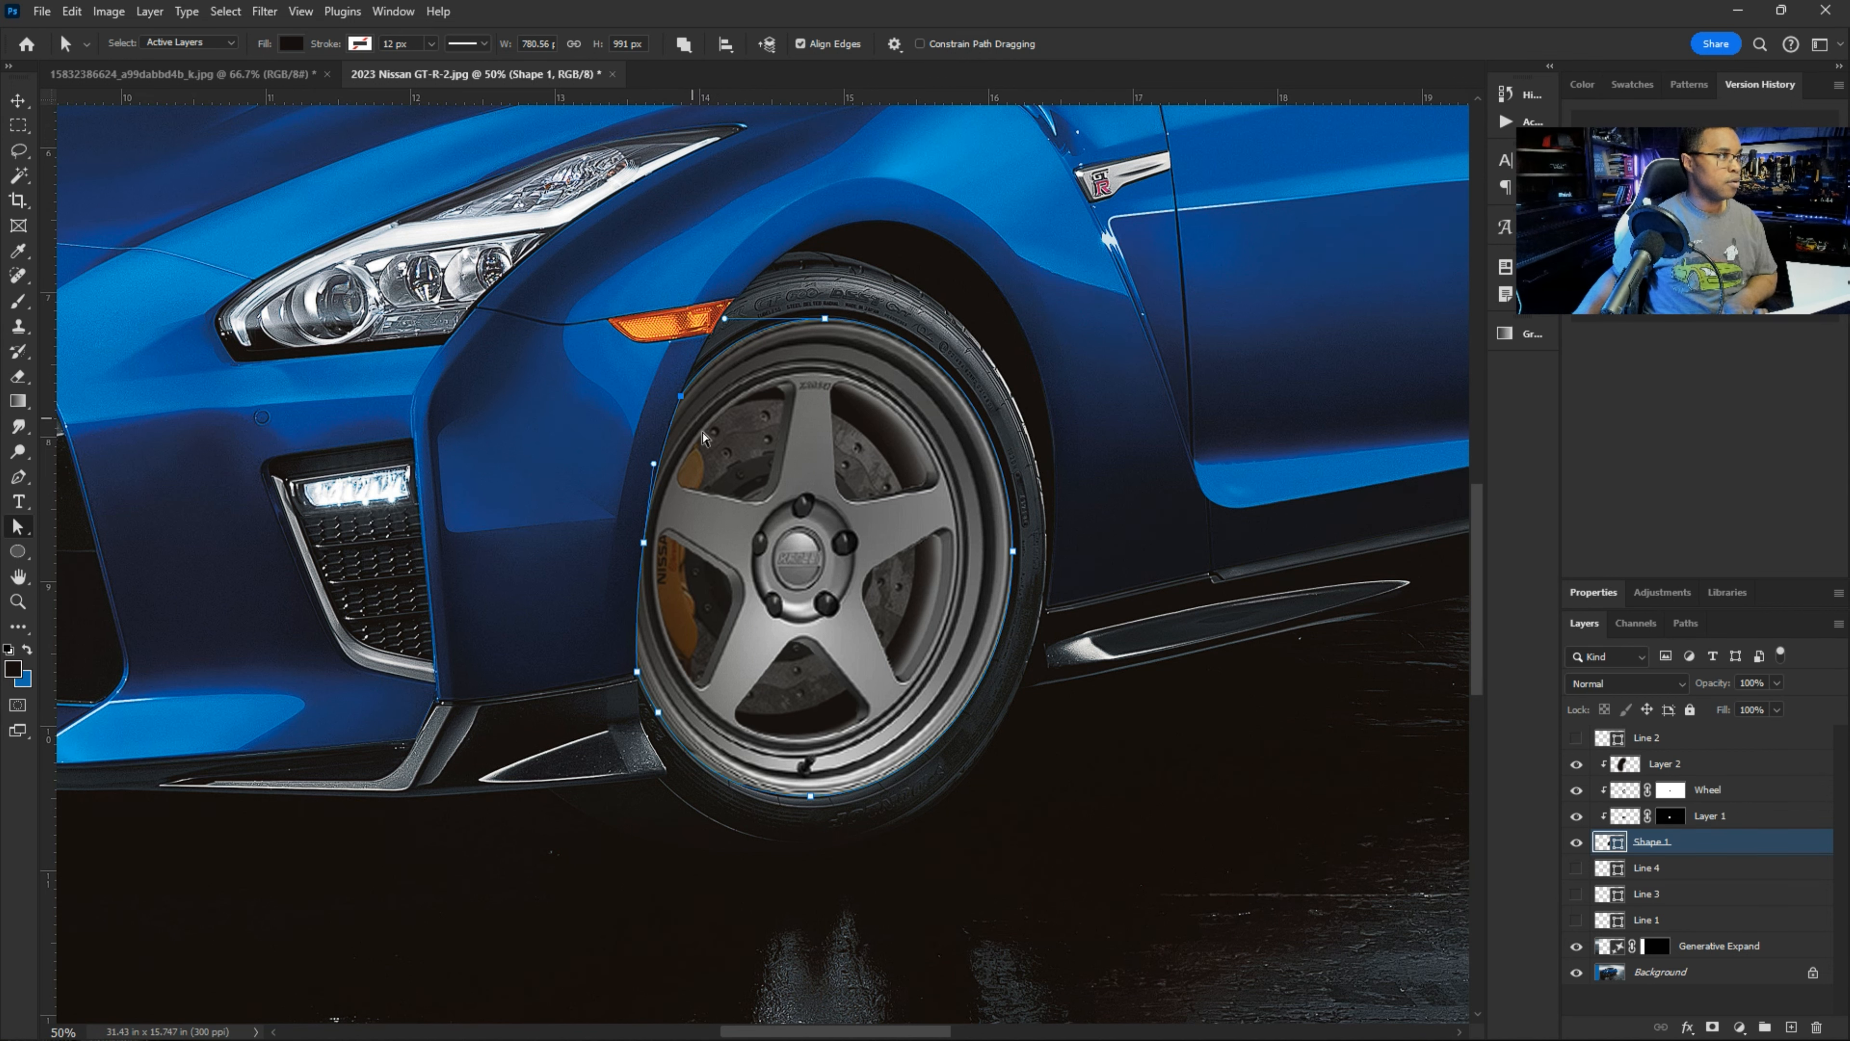
{"action": "left_click", "coordinate": [1671, 986]}
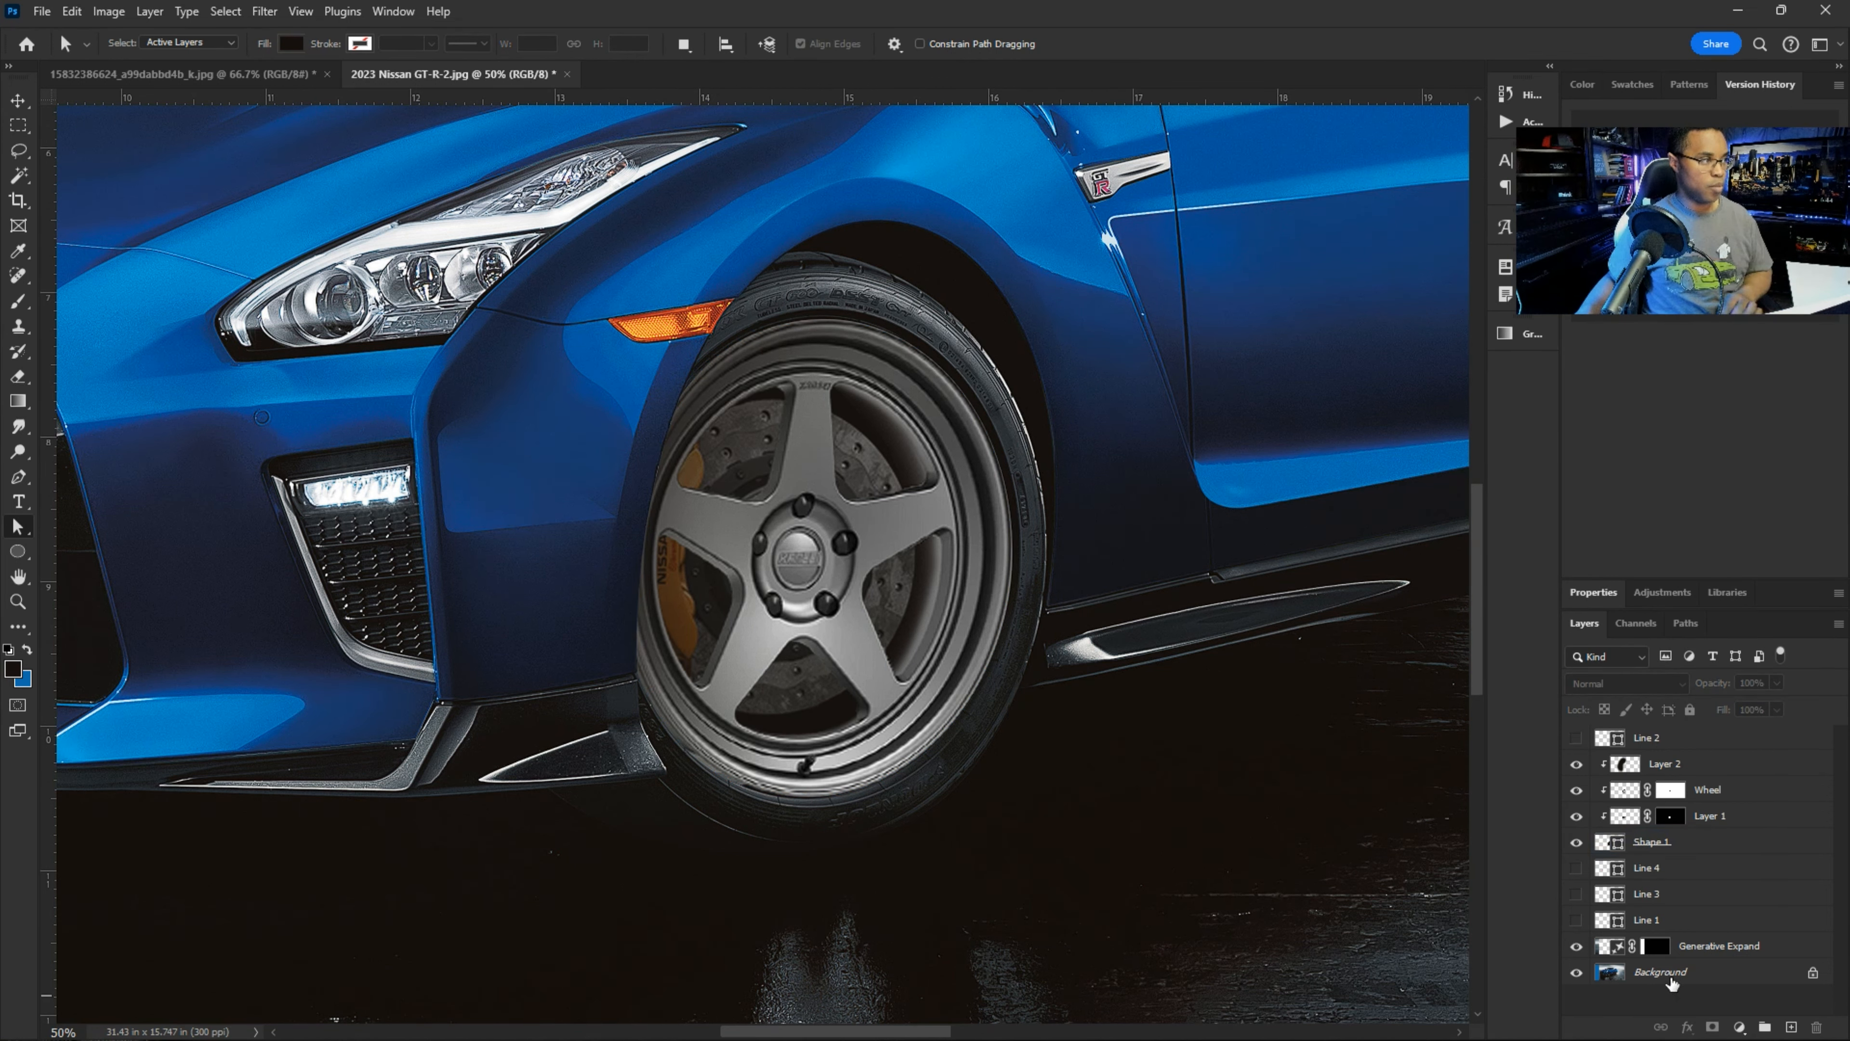
- Move Line 3 and Line 1 above Line 2 in the layer order and hide both
{"action": "key", "text": "ctrl+0"}
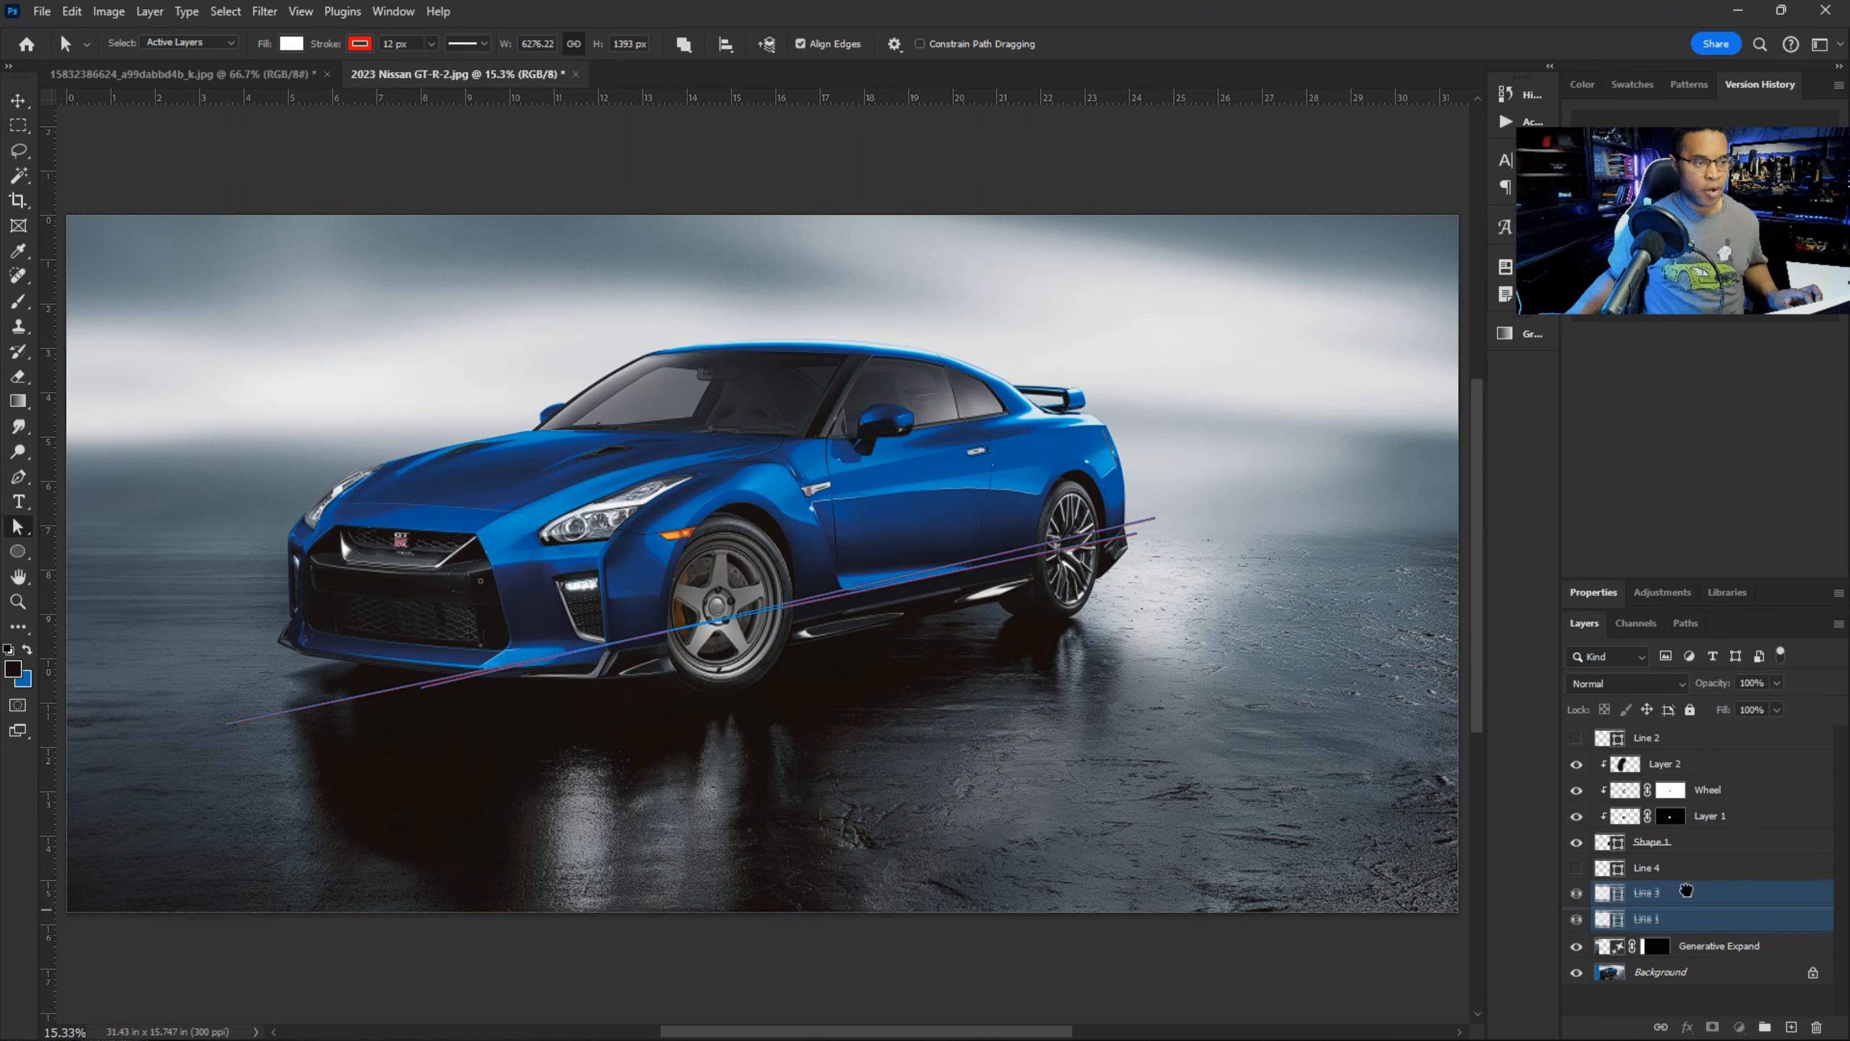
{"action": "left_click_drag", "start_coordinate": [1689, 892], "coordinate": [1682, 736]}
{"action": "left_click", "coordinate": [1577, 765]}
{"action": "left_click", "coordinate": [1576, 739]}
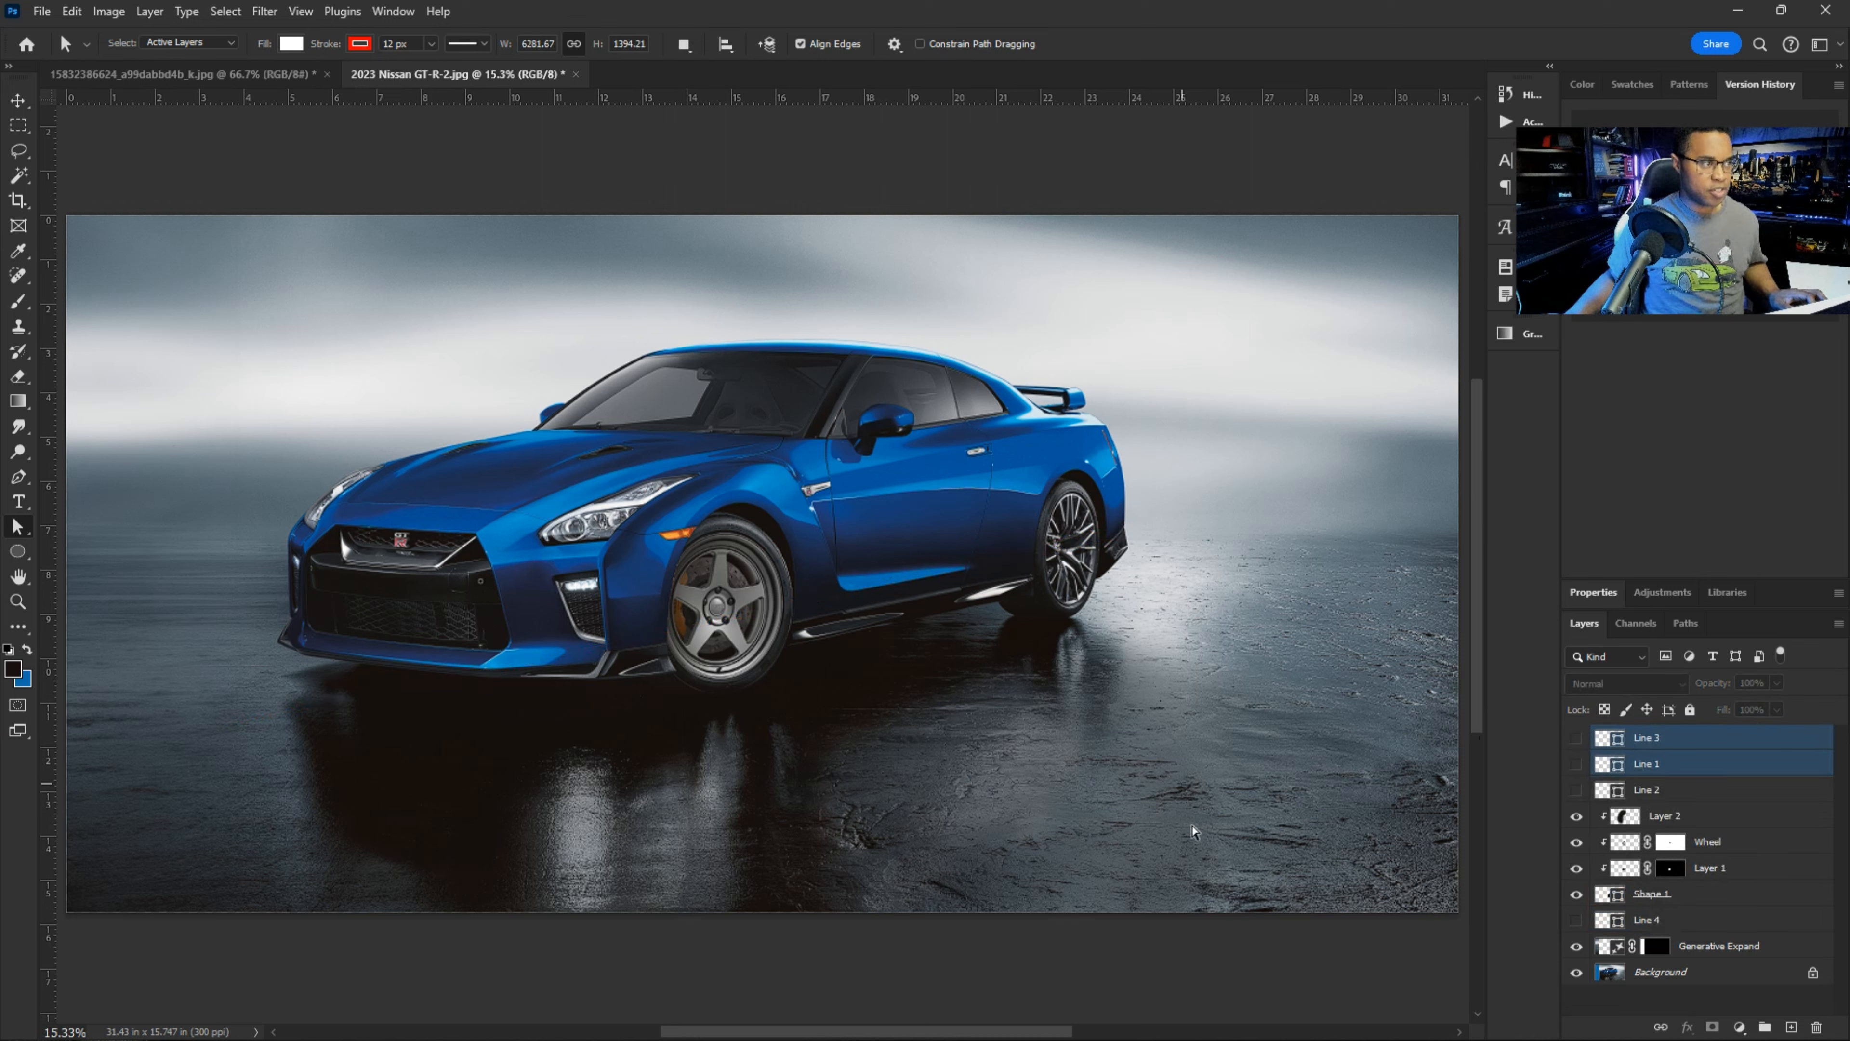
- Duplicate Wheel and Layer 1, place the copies above Line 2, and clip Layer 2 to the front wheel group again
{"action": "left_click", "coordinate": [1724, 845]}
{"action": "left_click", "coordinate": [1720, 867], "text": "shift"}
{"action": "key", "text": "ctrl+j"}
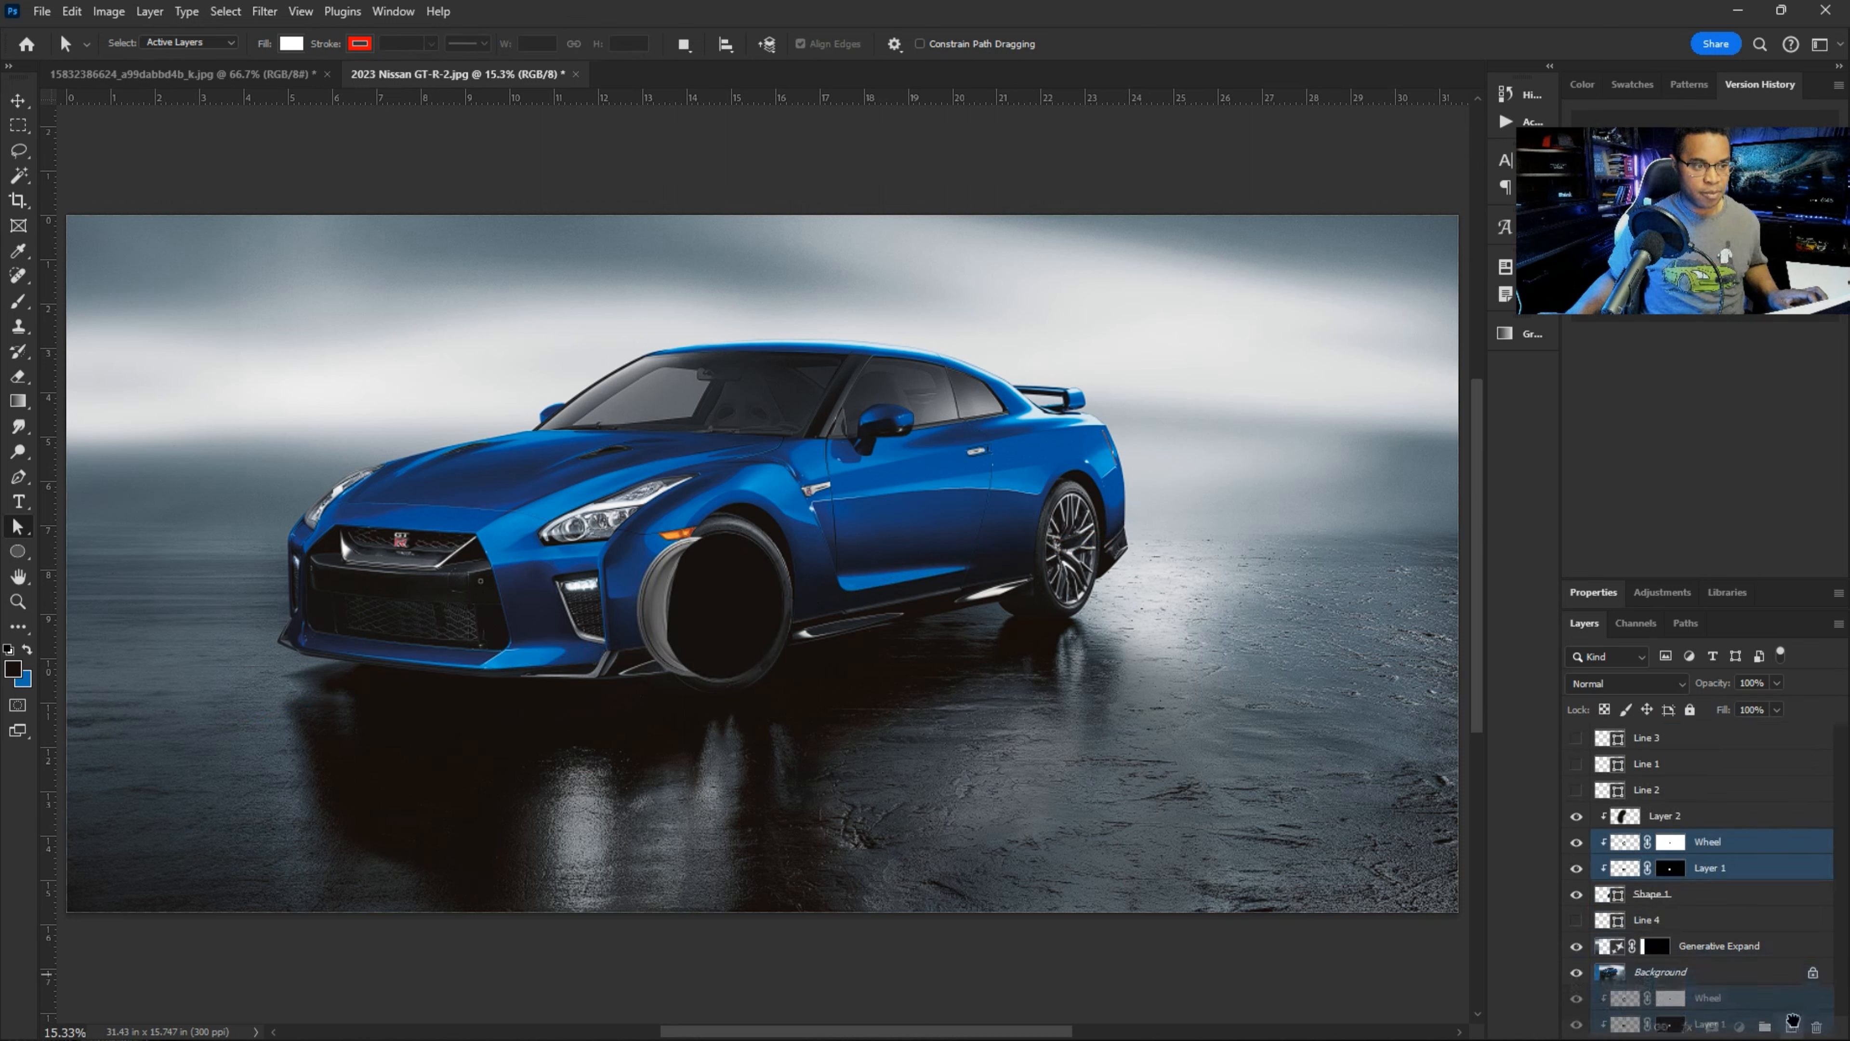
{"action": "left_click_drag", "start_coordinate": [1721, 868], "coordinate": [1705, 784]}
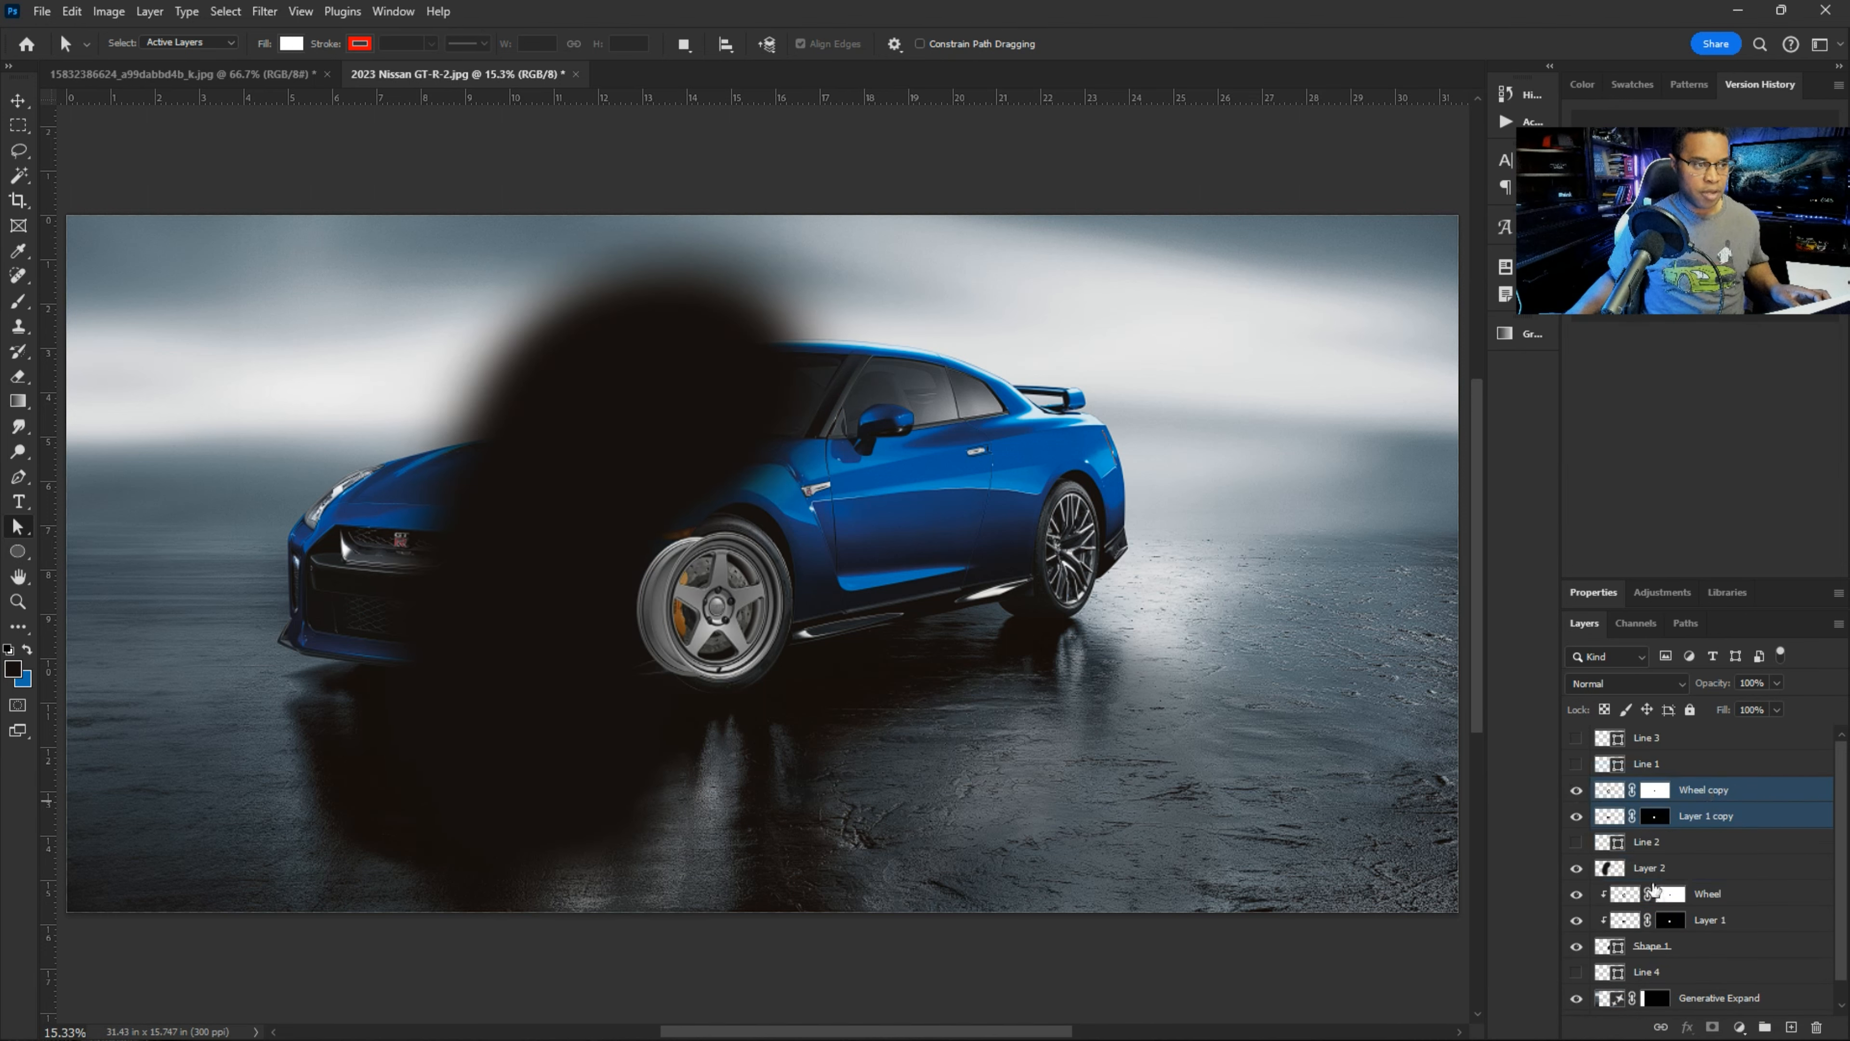
{"action": "left_click", "coordinate": [1599, 880], "text": "alt"}
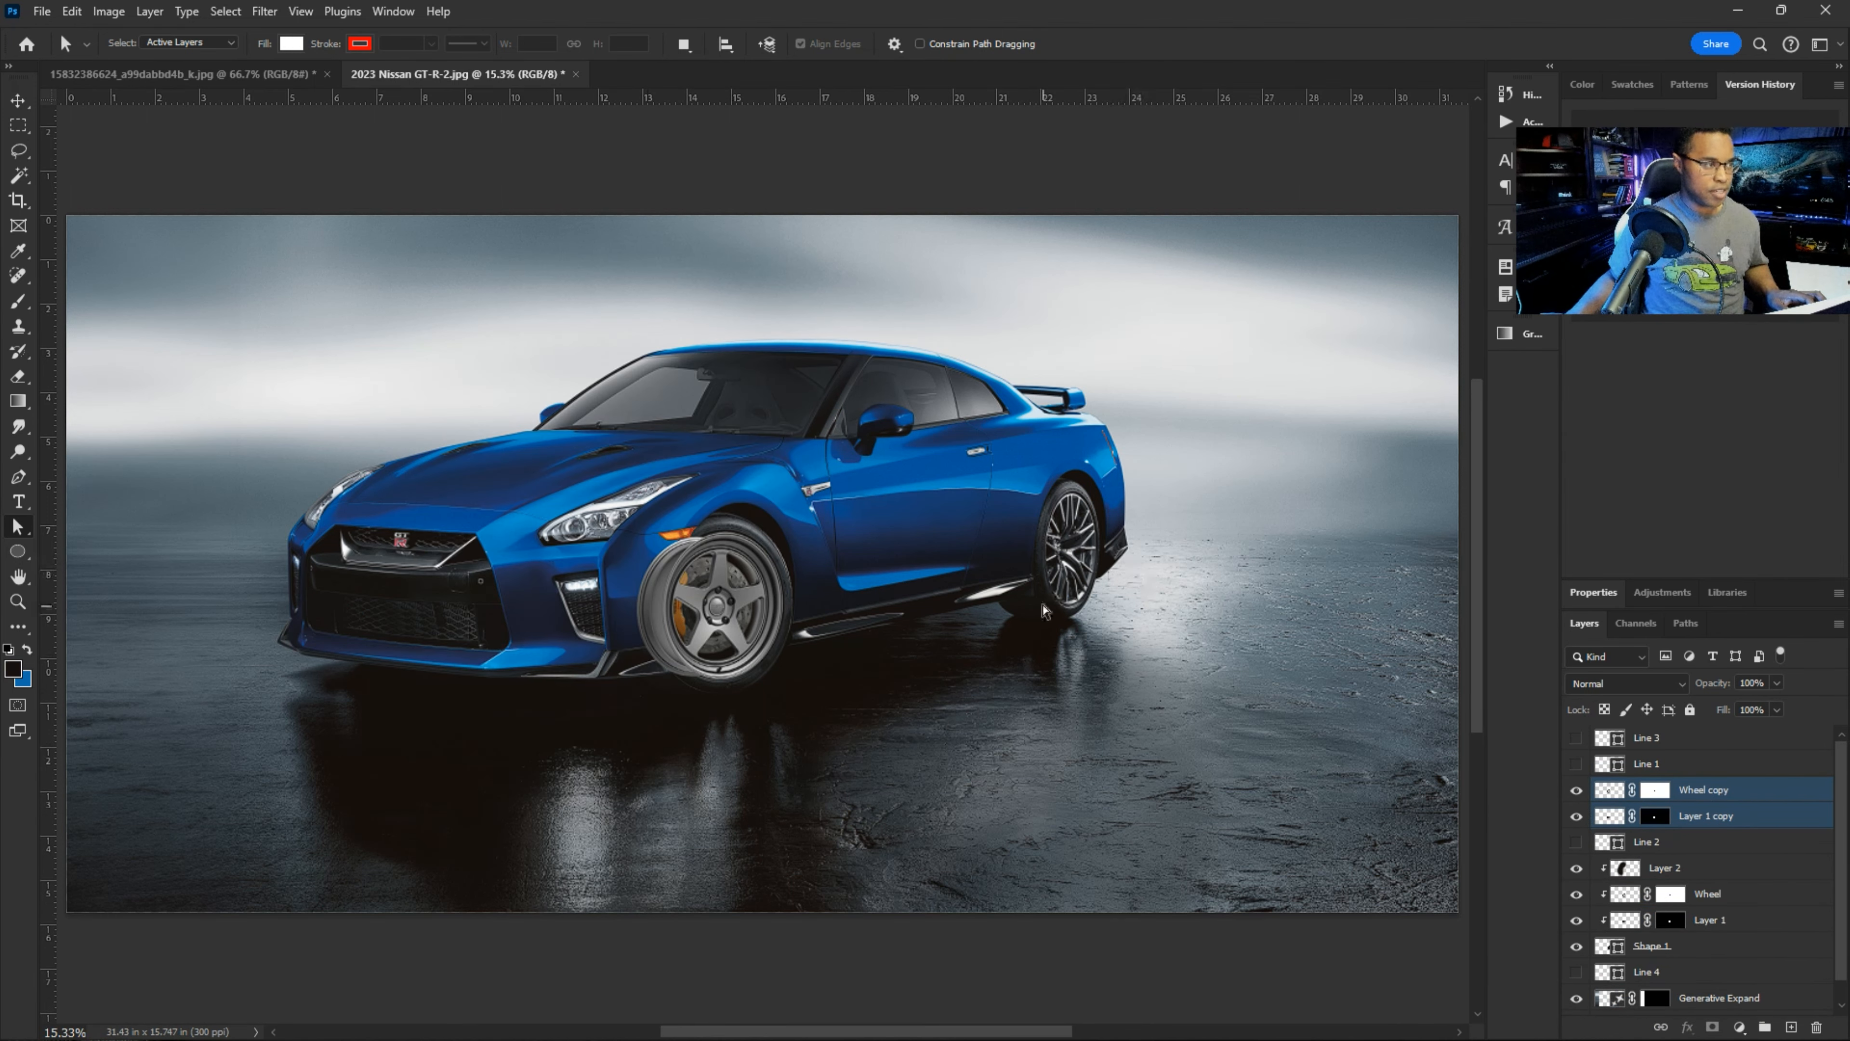
- Draw a dark ellipse about 355 × 775 px over the rear rim and place it below the copied wheel layers
{"action": "scroll", "coordinate": [1049, 612], "scroll_direction": "up", "scroll_amount": 3}
{"action": "key", "text": "u"}
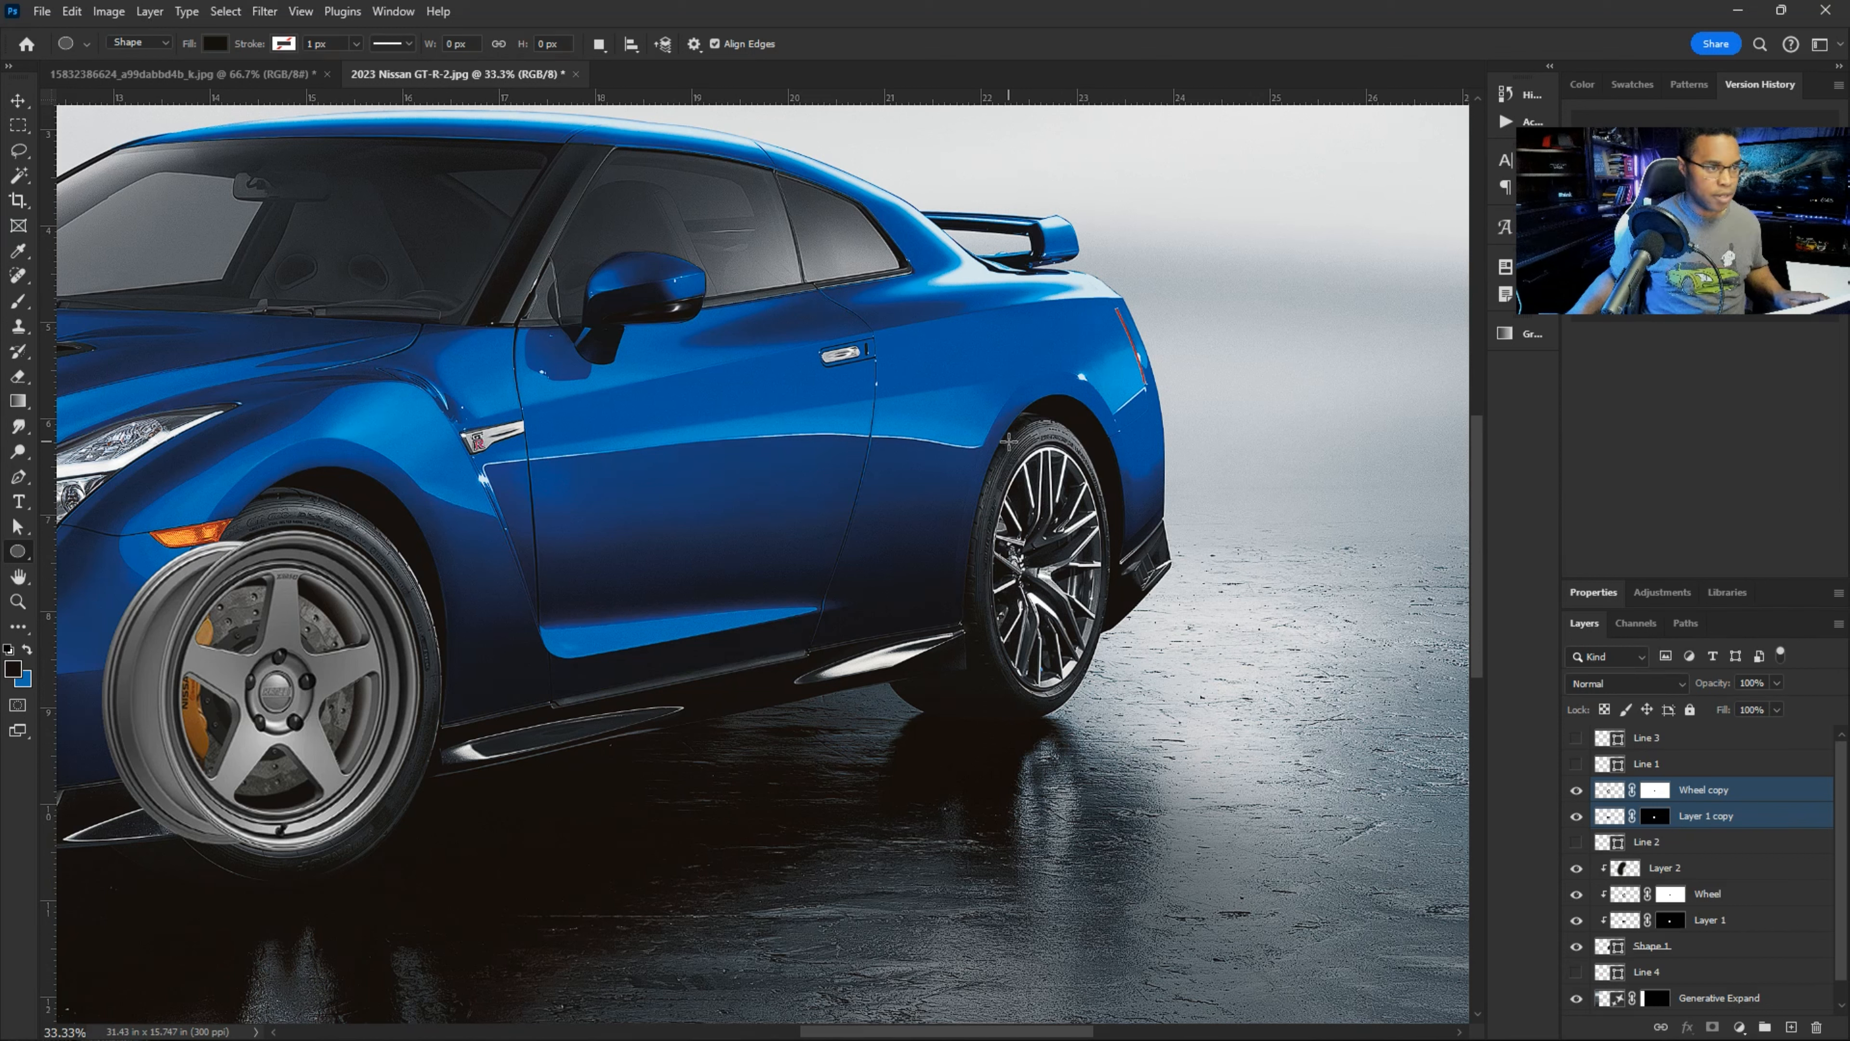
{"action": "left_click_drag", "start_coordinate": [1006, 442], "coordinate": [1086, 691]}
{"action": "key", "text": "a"}
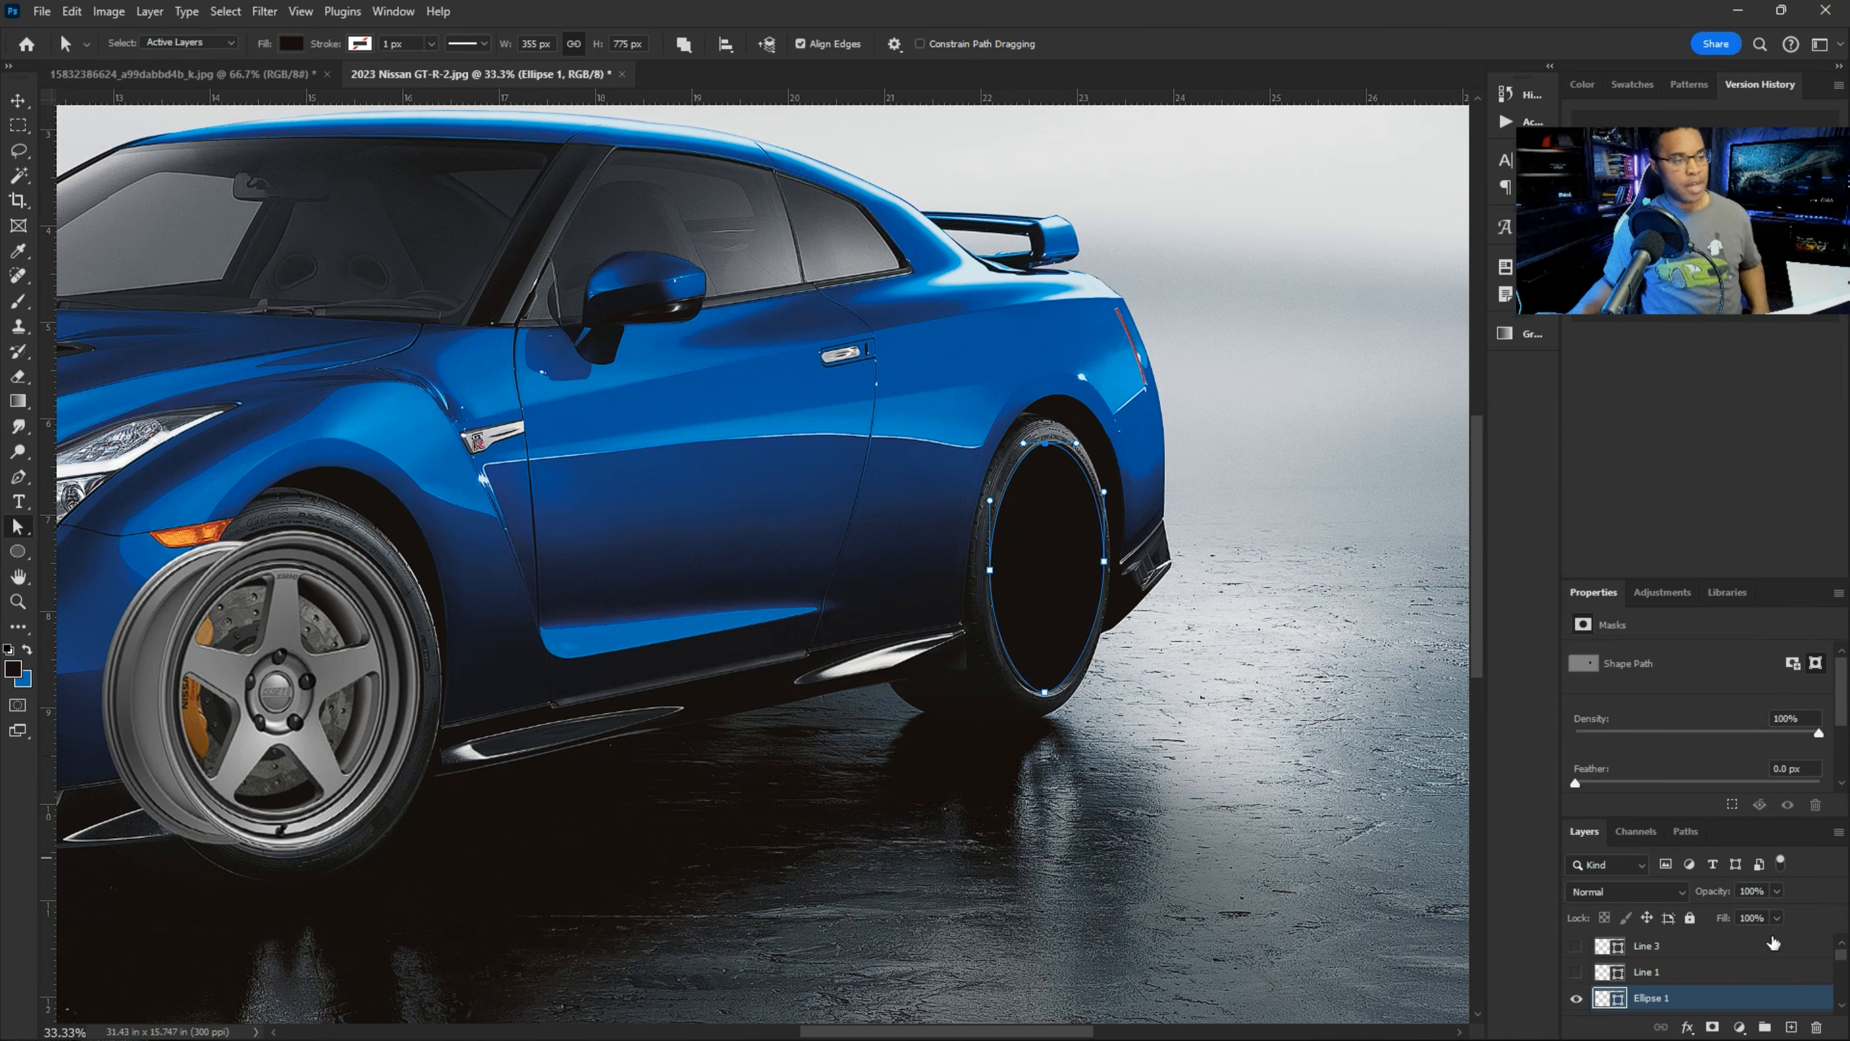
{"action": "left_click", "coordinate": [1710, 972]}
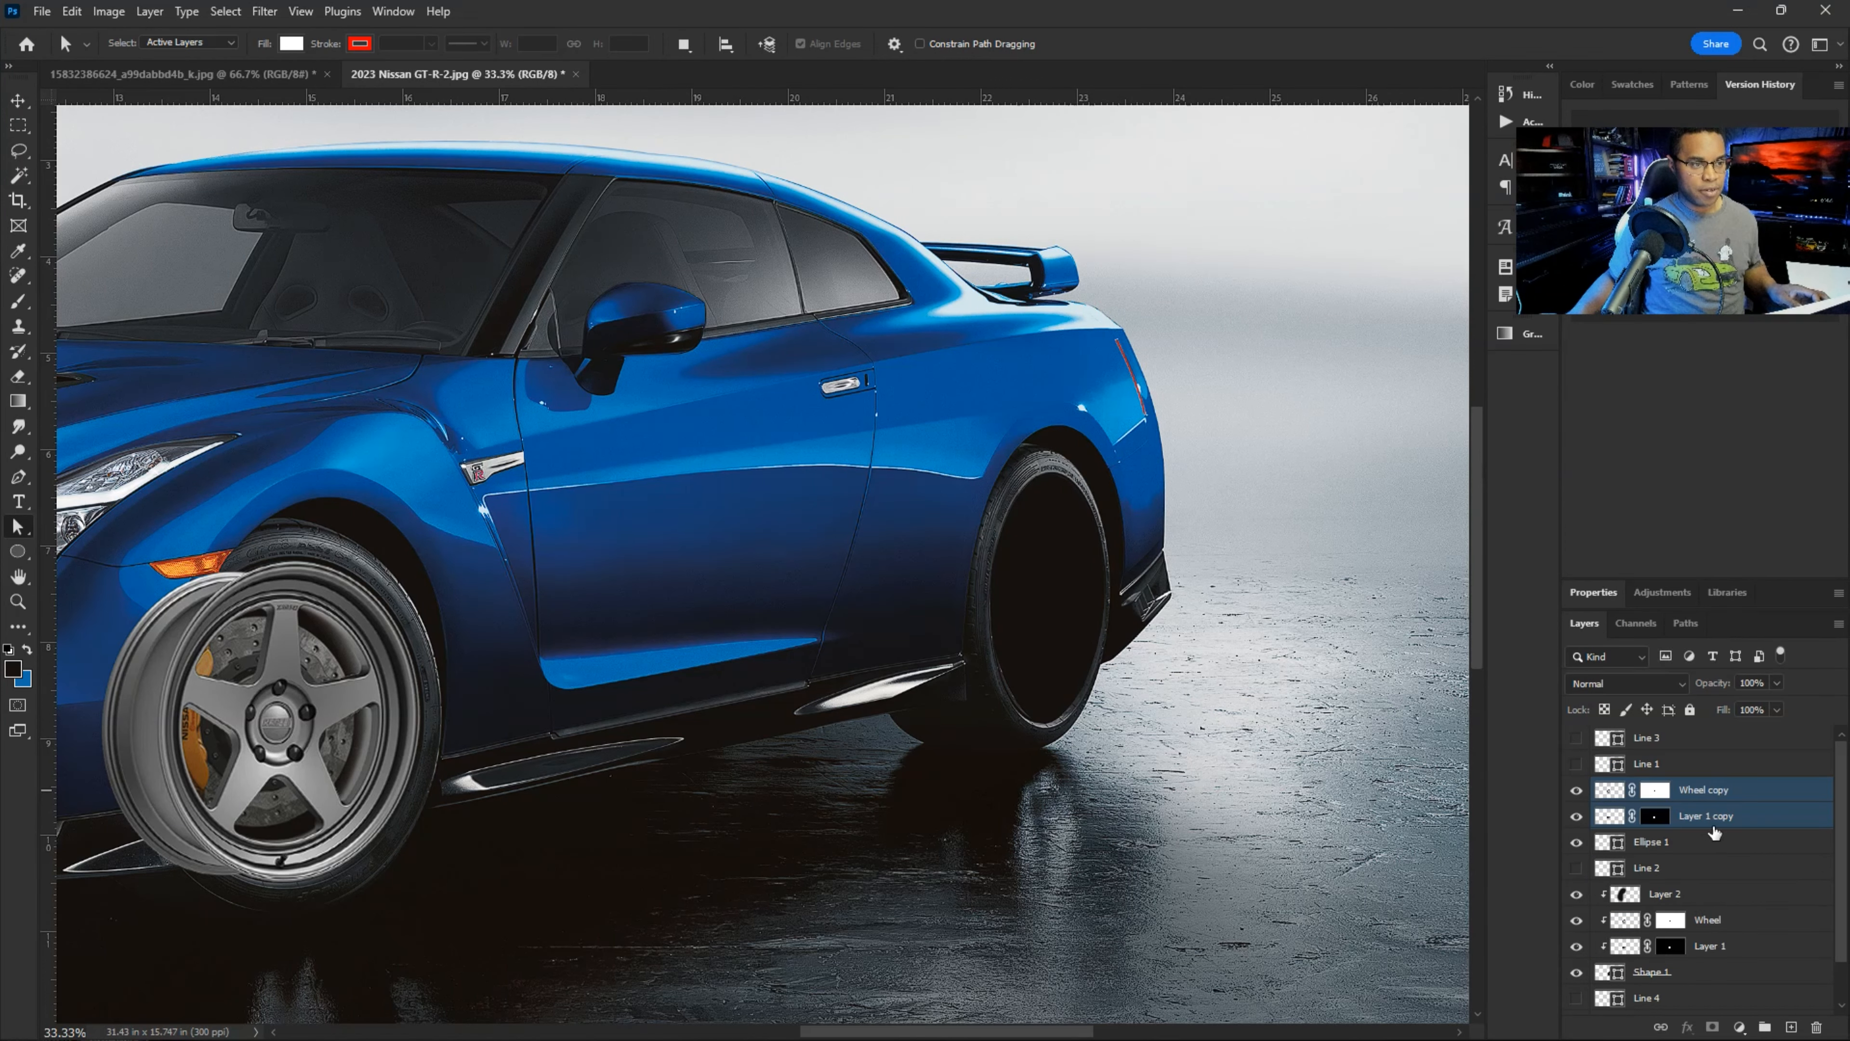
- Clip Wheel copy and Layer 1 copy to Ellipse 1 and transform both to fit the rear rim
{"action": "key", "text": "ctrl+alt+g"}
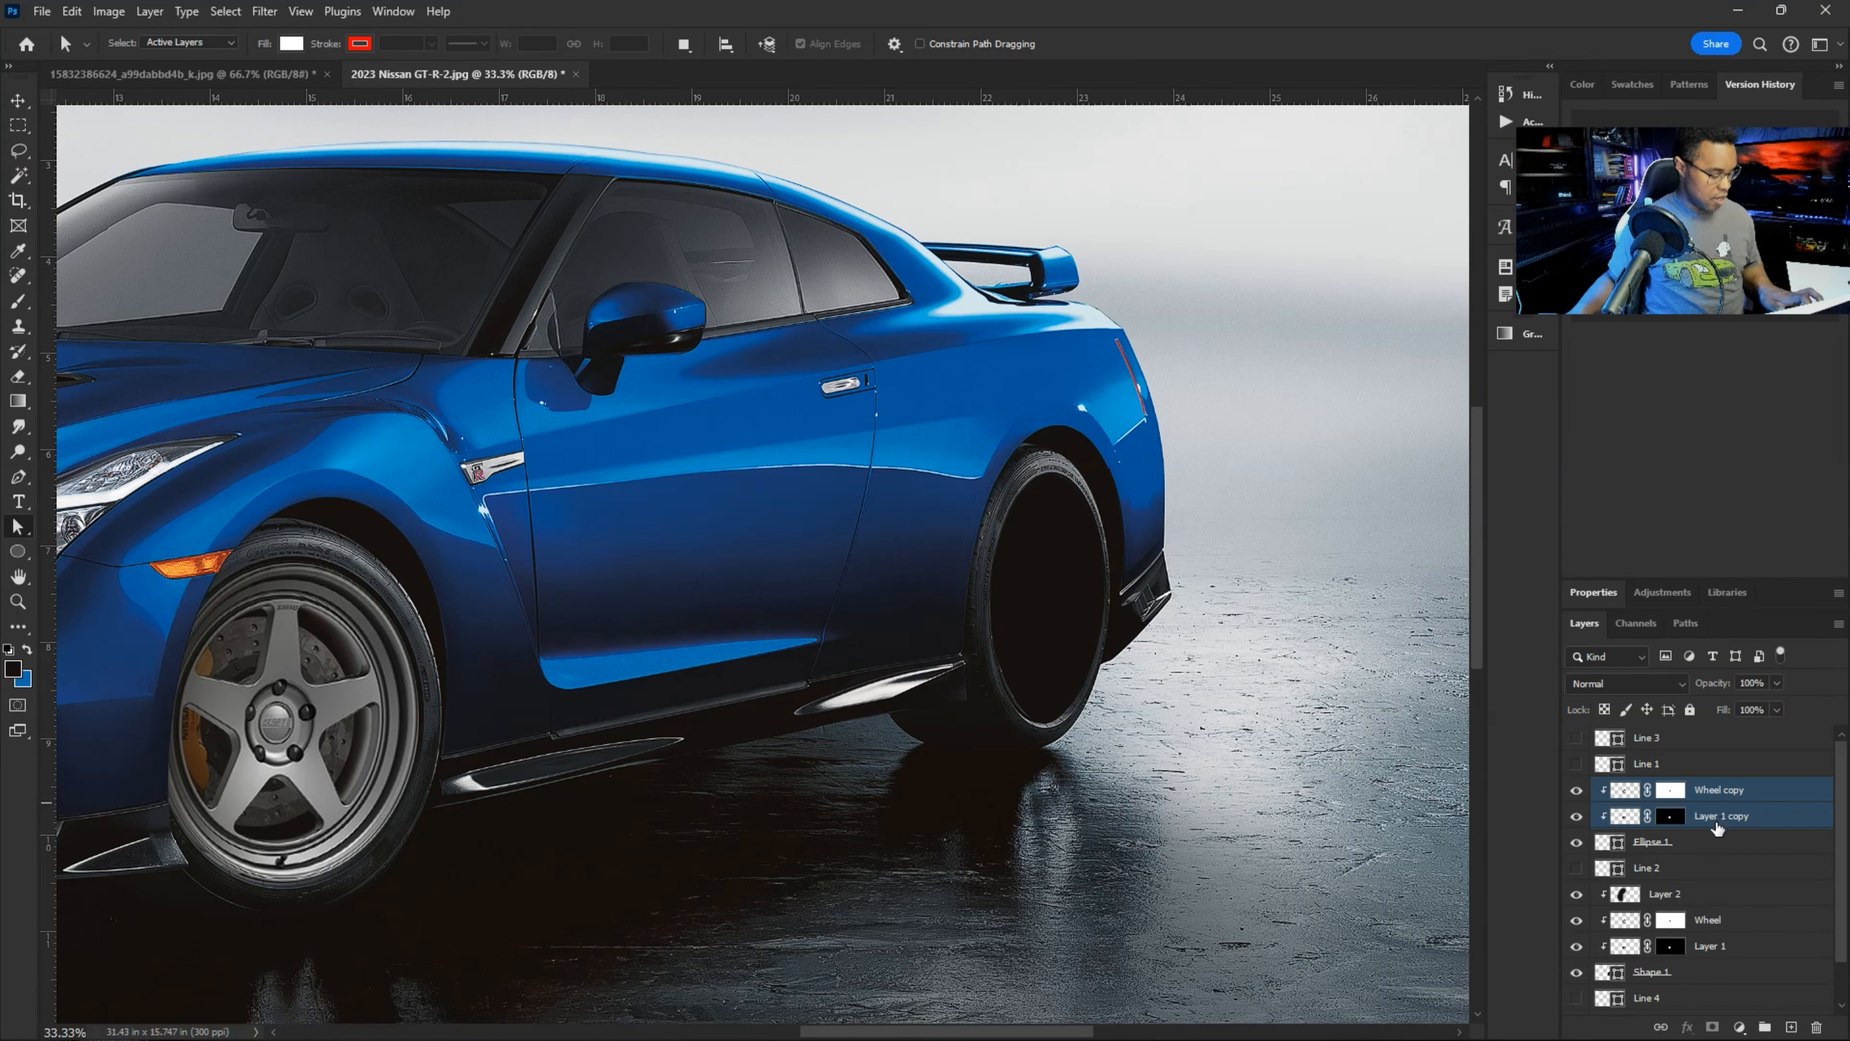
{"action": "key", "text": "ctrl+t"}
{"action": "left_click_drag", "start_coordinate": [391, 774], "coordinate": [1065, 645]}
{"action": "left_click_drag", "start_coordinate": [757, 594], "coordinate": [949, 599]}
{"action": "left_click_drag", "start_coordinate": [1029, 440], "coordinate": [1027, 486]}
{"action": "left_click_drag", "start_coordinate": [1030, 756], "coordinate": [1031, 735]}
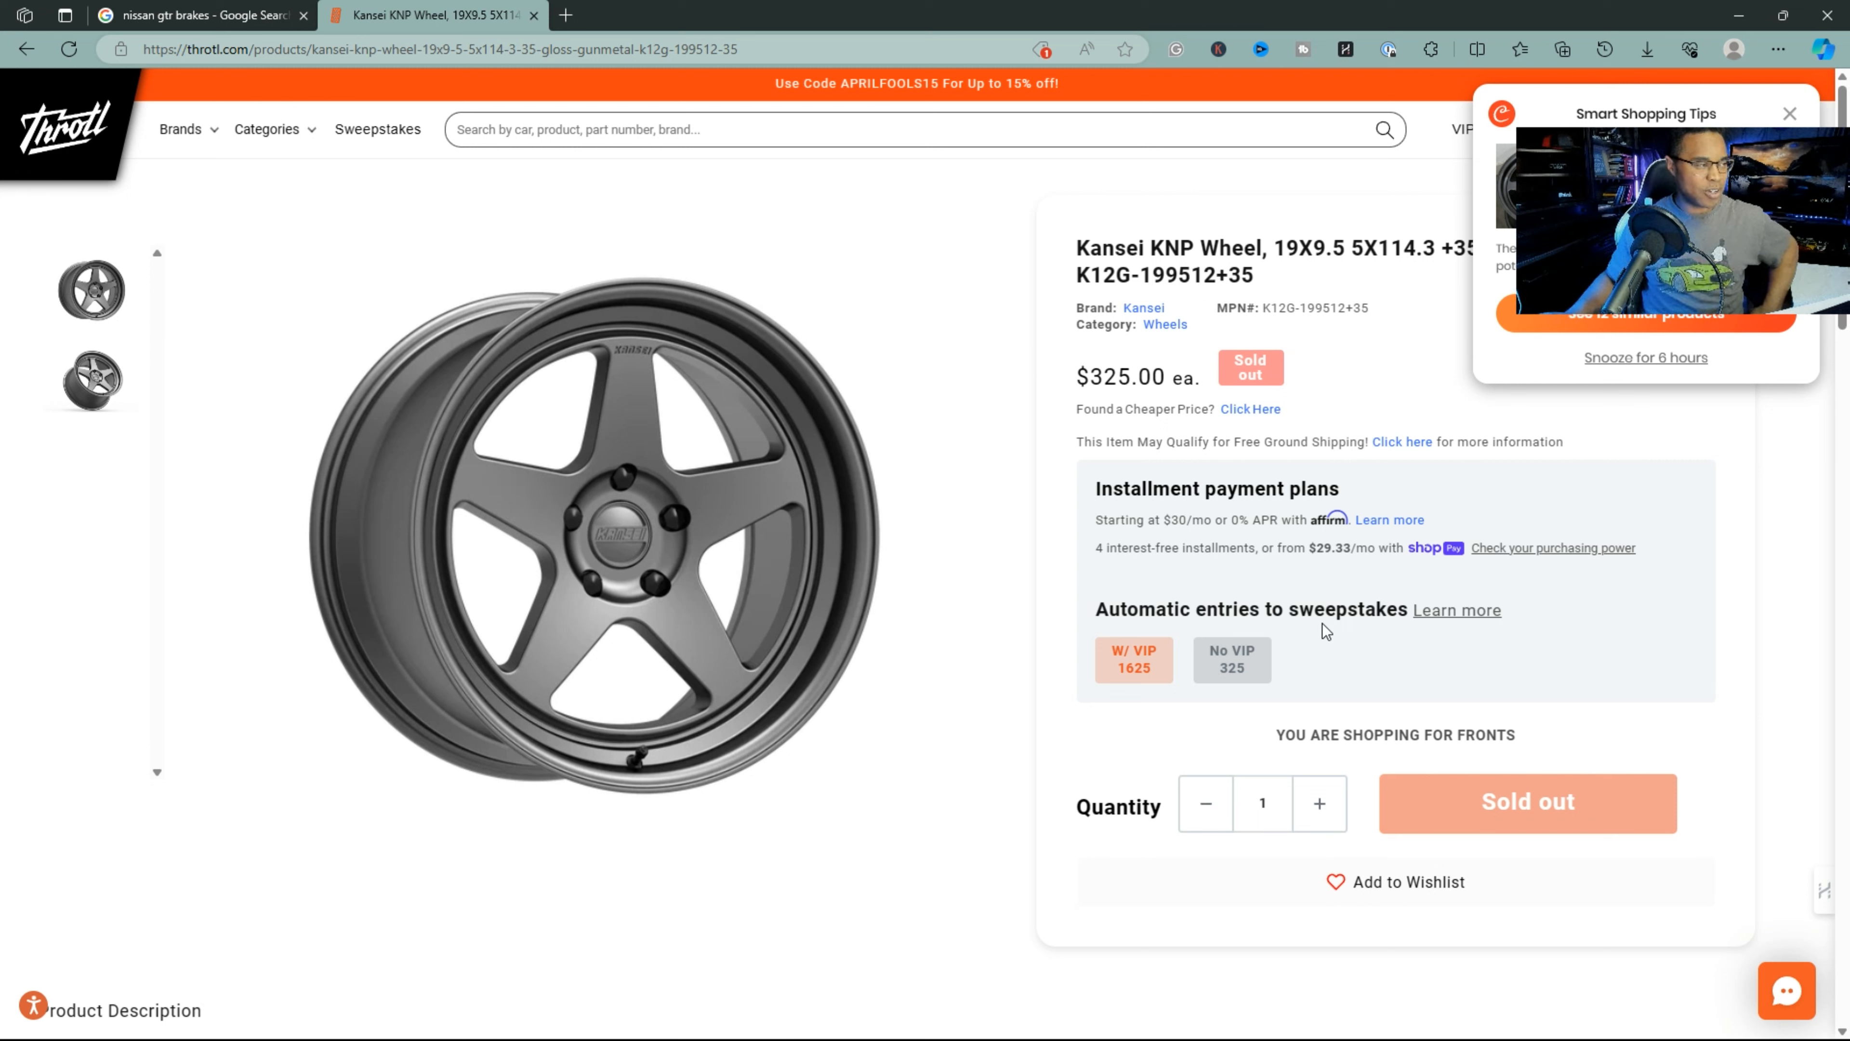
- In the browser, show the Kansei KNP wheel's second angle view and save that image to Downloads as a WEBP file
{"action": "left_click", "coordinate": [85, 381]}
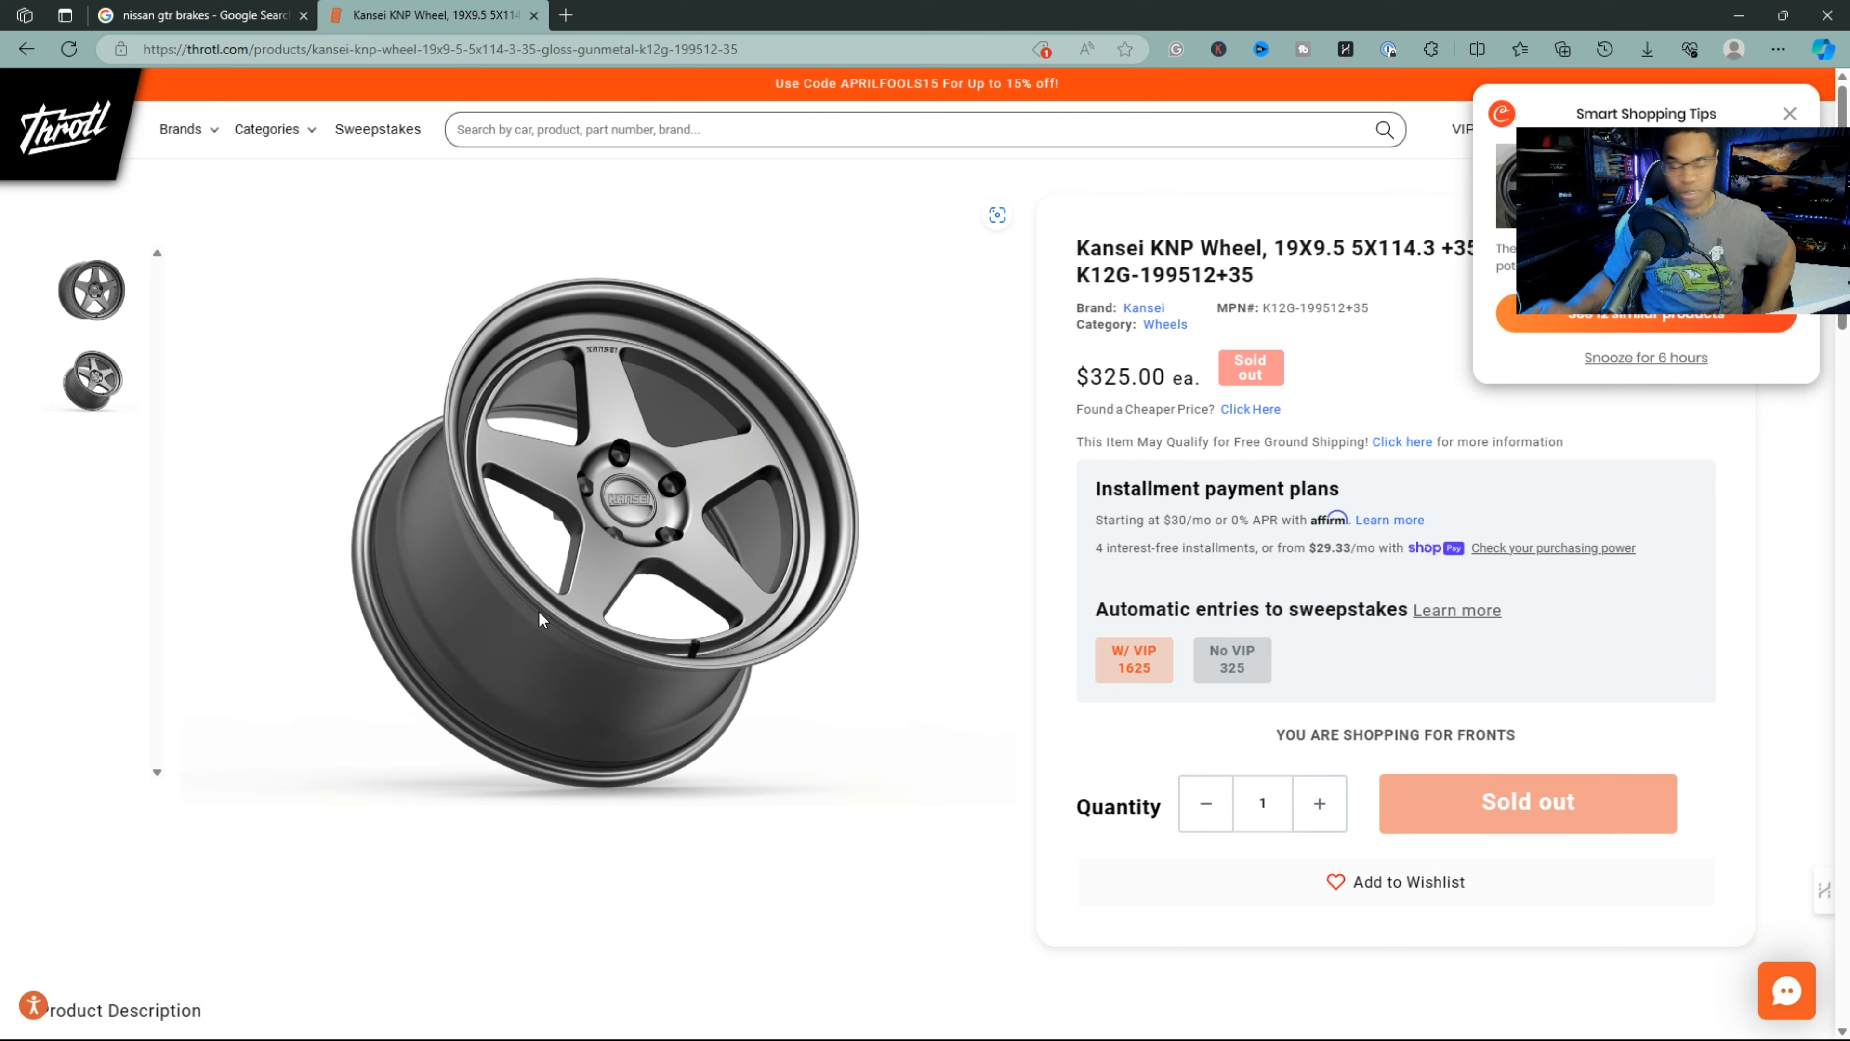
{"action": "right_click", "coordinate": [677, 487]}
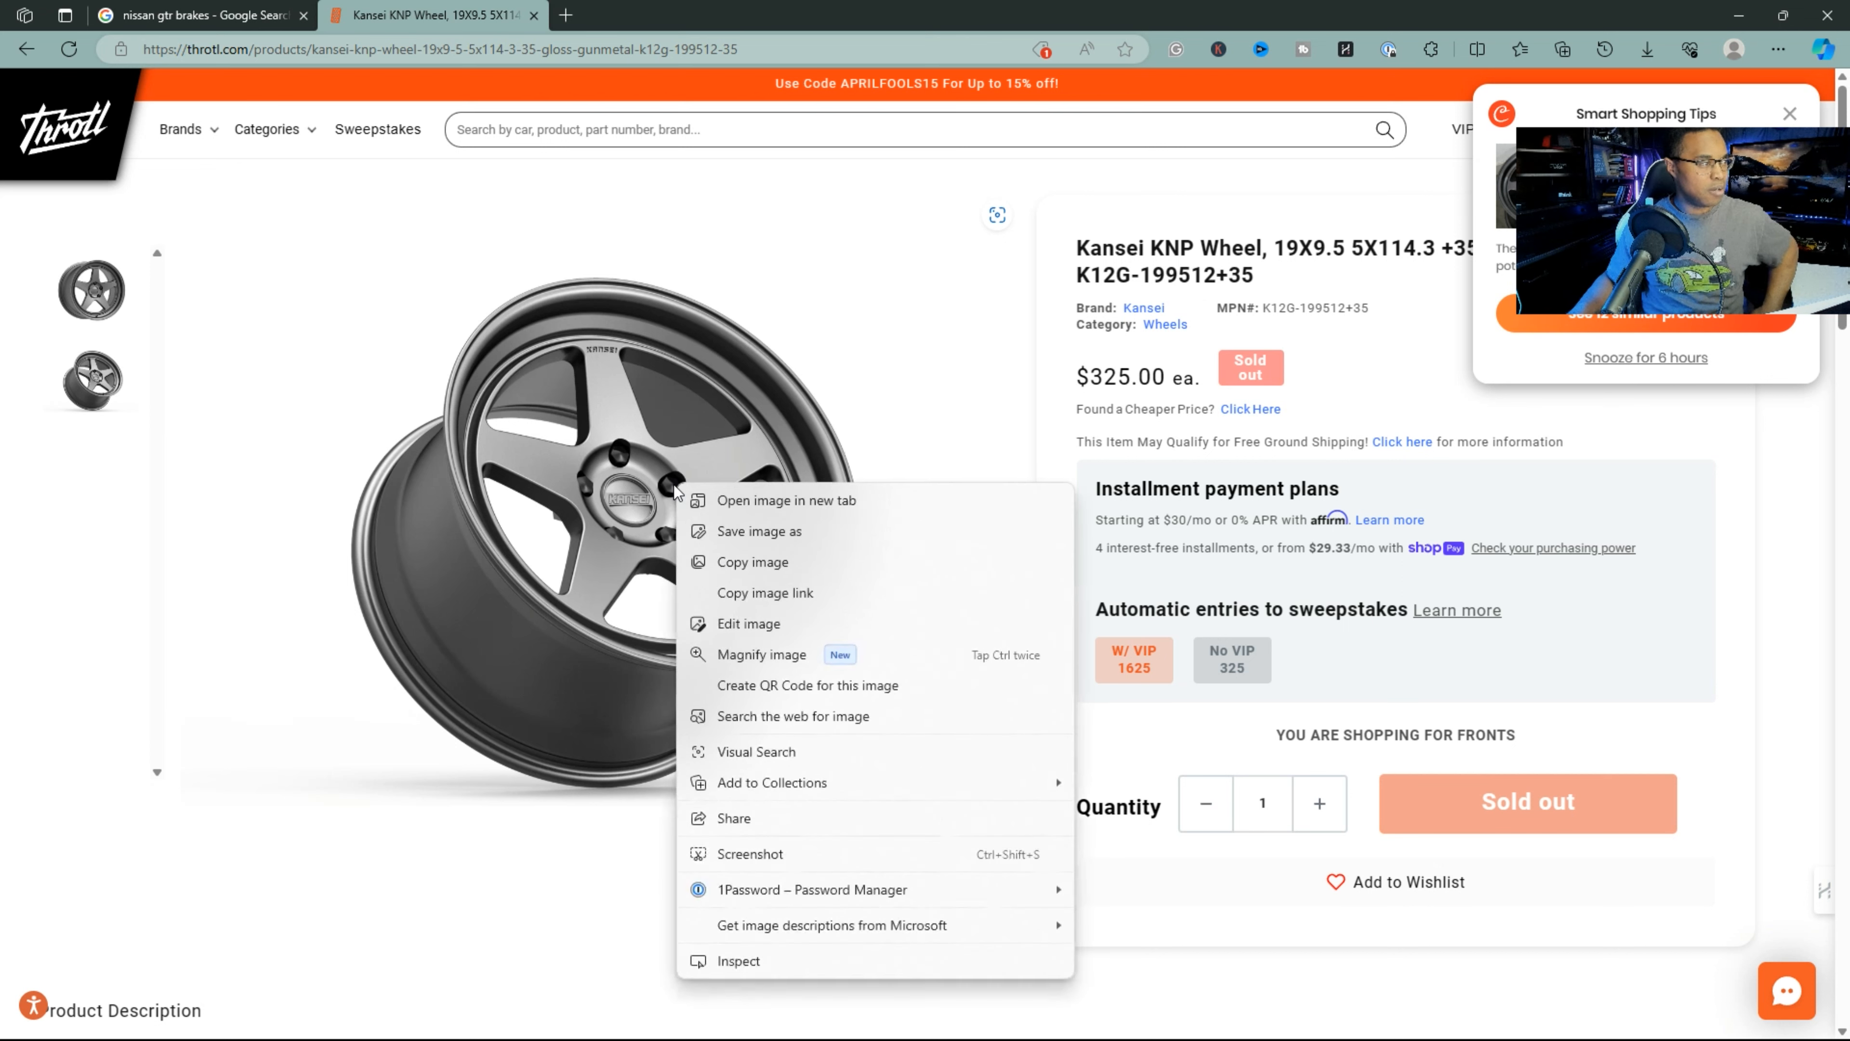
{"action": "left_click", "coordinate": [788, 536]}
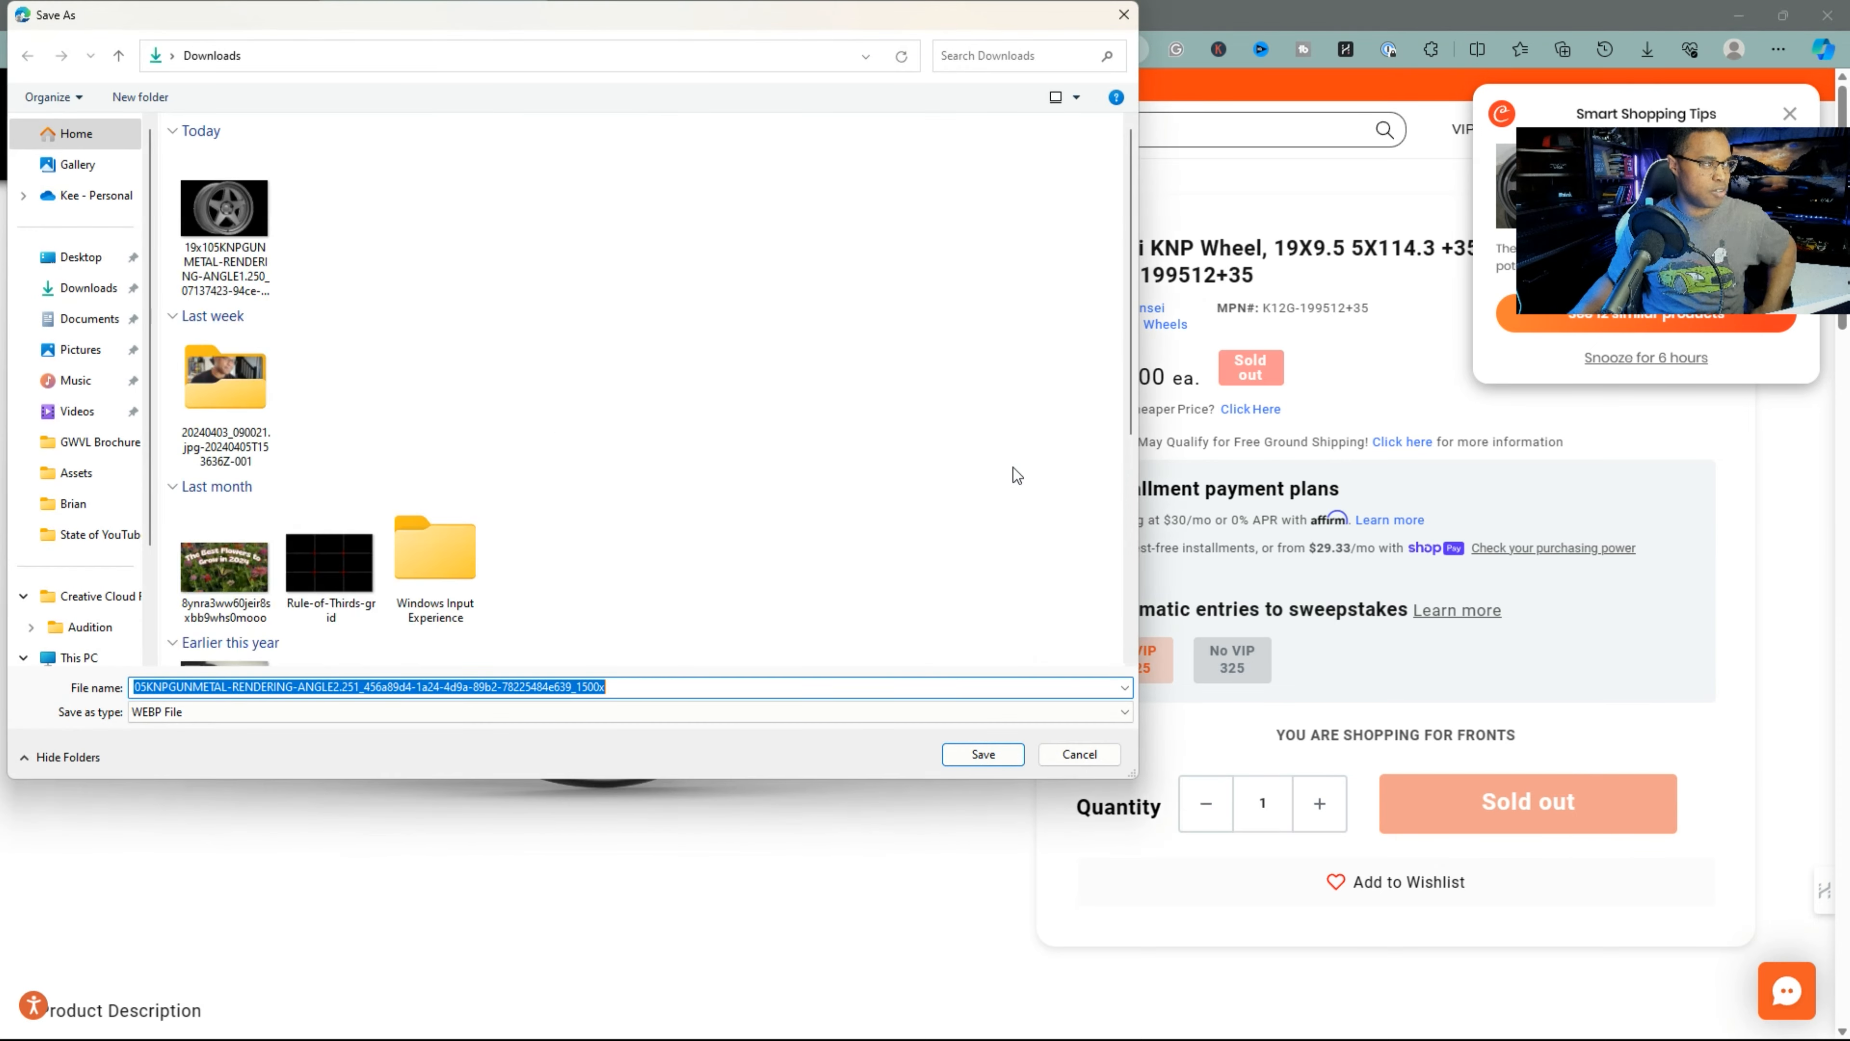
{"action": "left_click", "coordinate": [981, 754]}
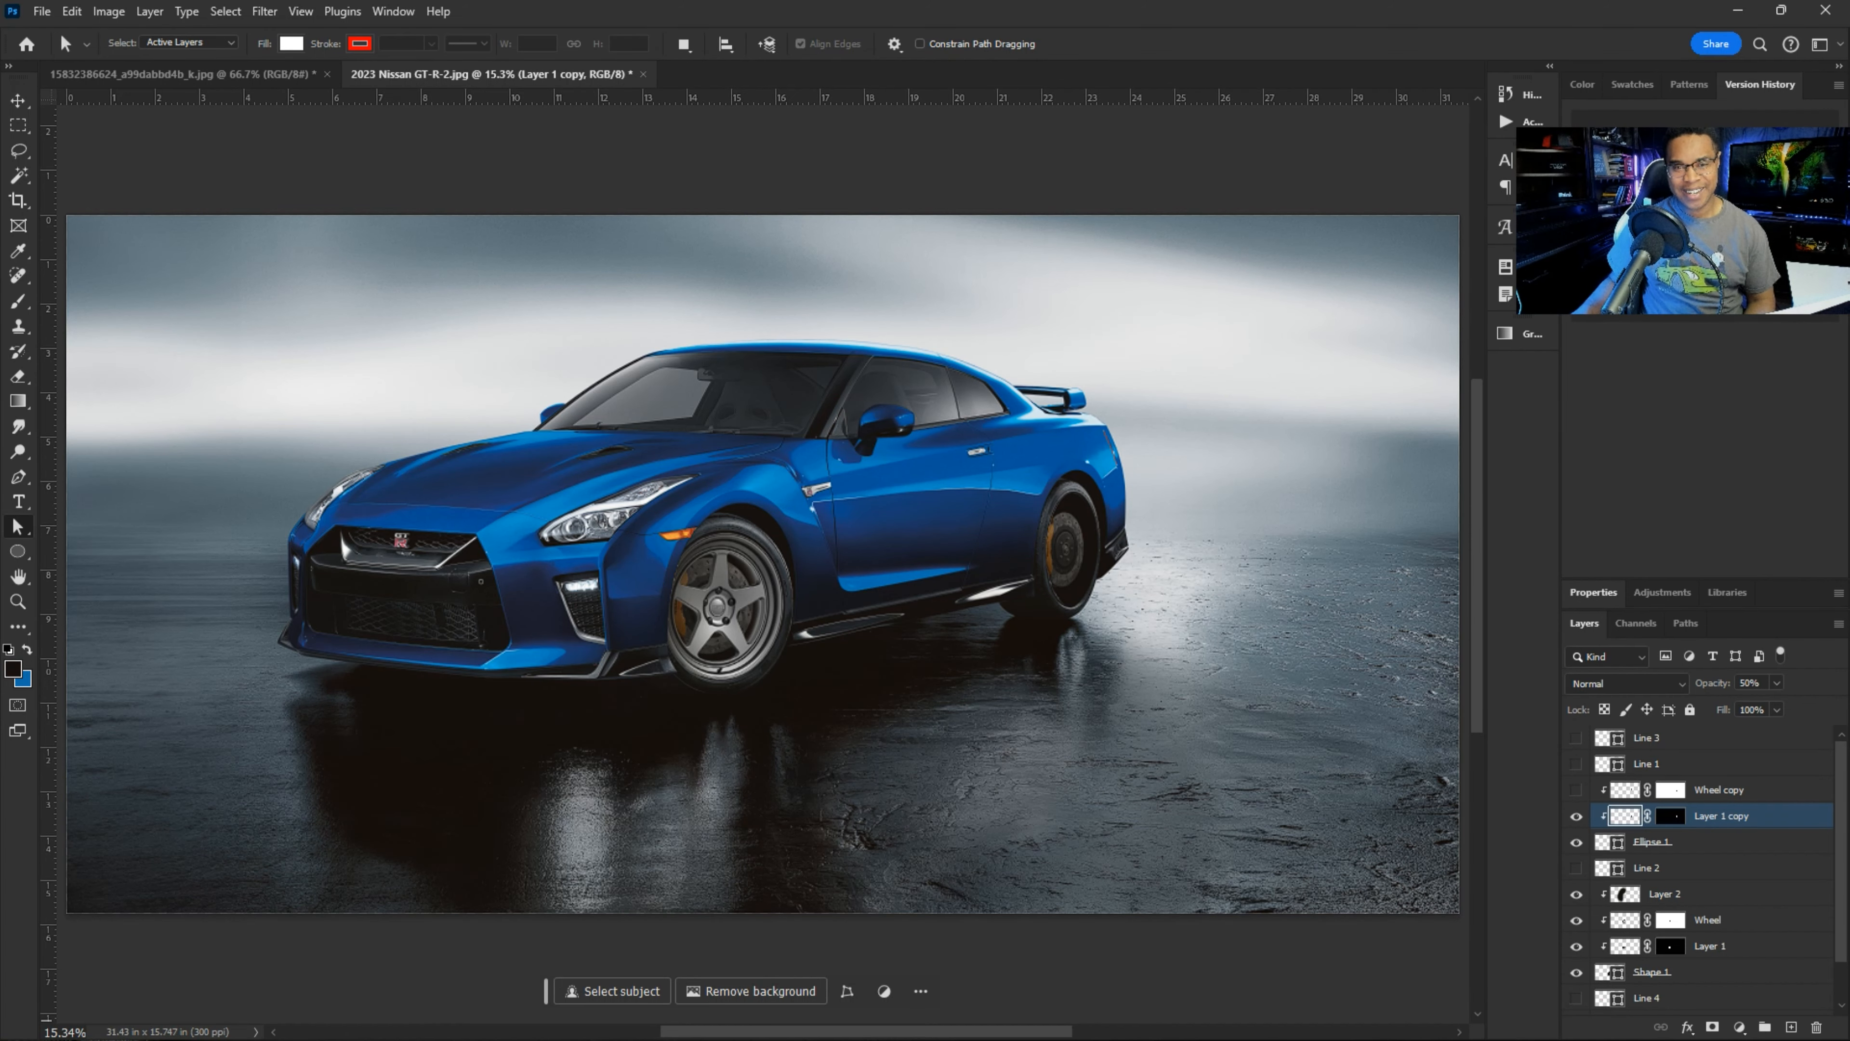
- Place the saved second-angle wheel image in the GT-R document and rotate it about 52° so the wheel stands upright
{"action": "left_click_drag", "start_coordinate": [1849, 291], "coordinate": [1016, 622]}
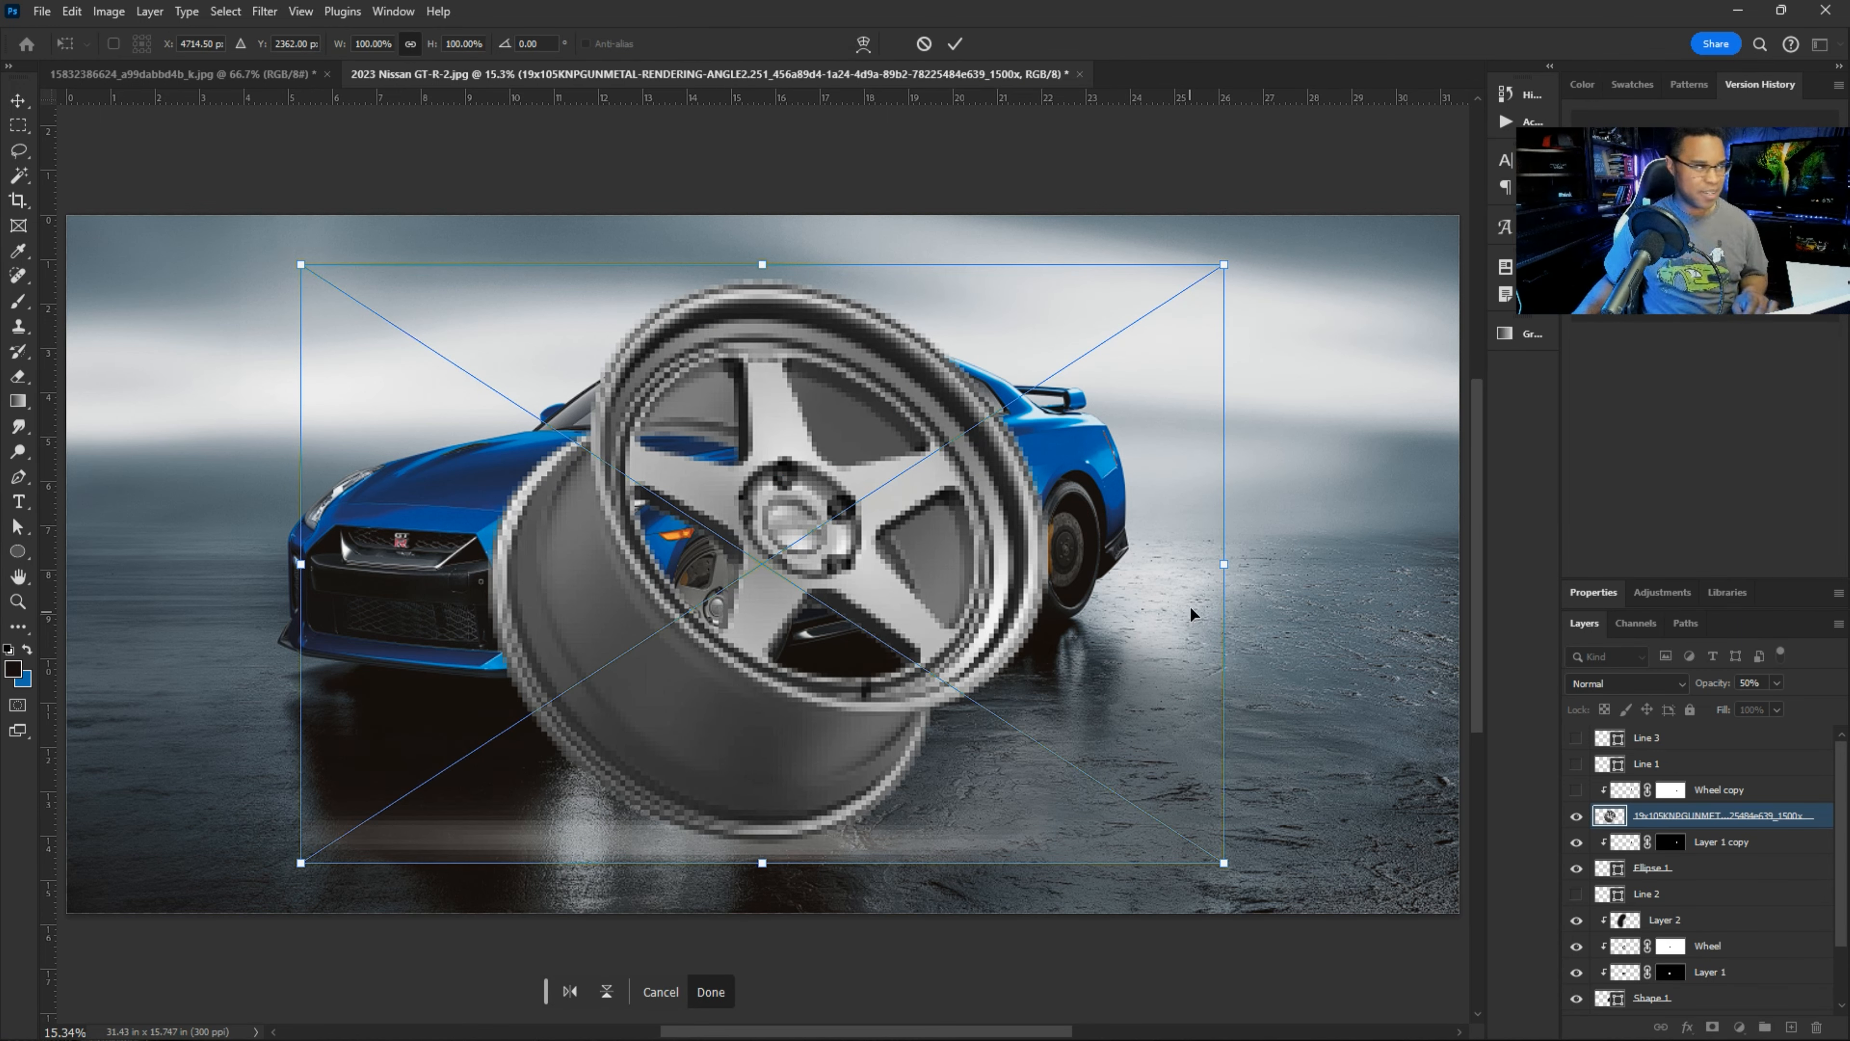
{"action": "key", "text": "Return"}
{"action": "key", "text": "ctrl+t"}
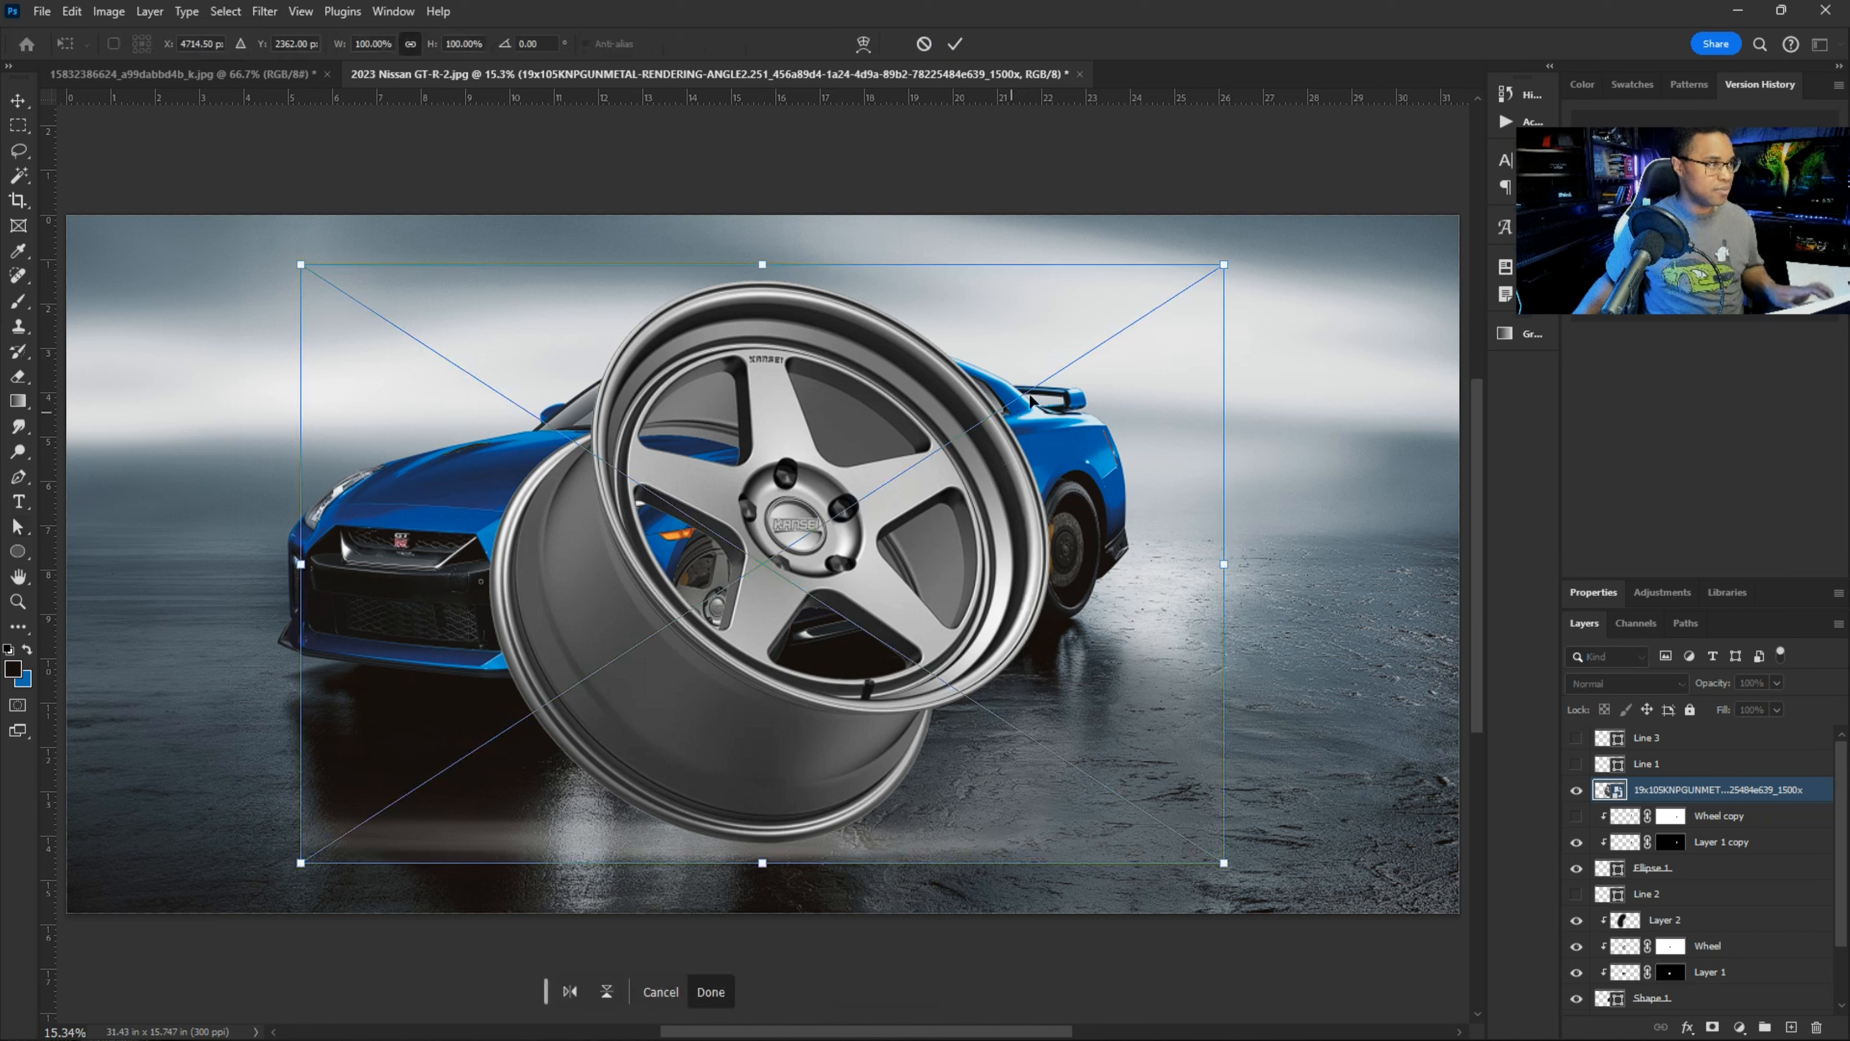
{"action": "left_click_drag", "start_coordinate": [1271, 280], "coordinate": [1315, 782]}
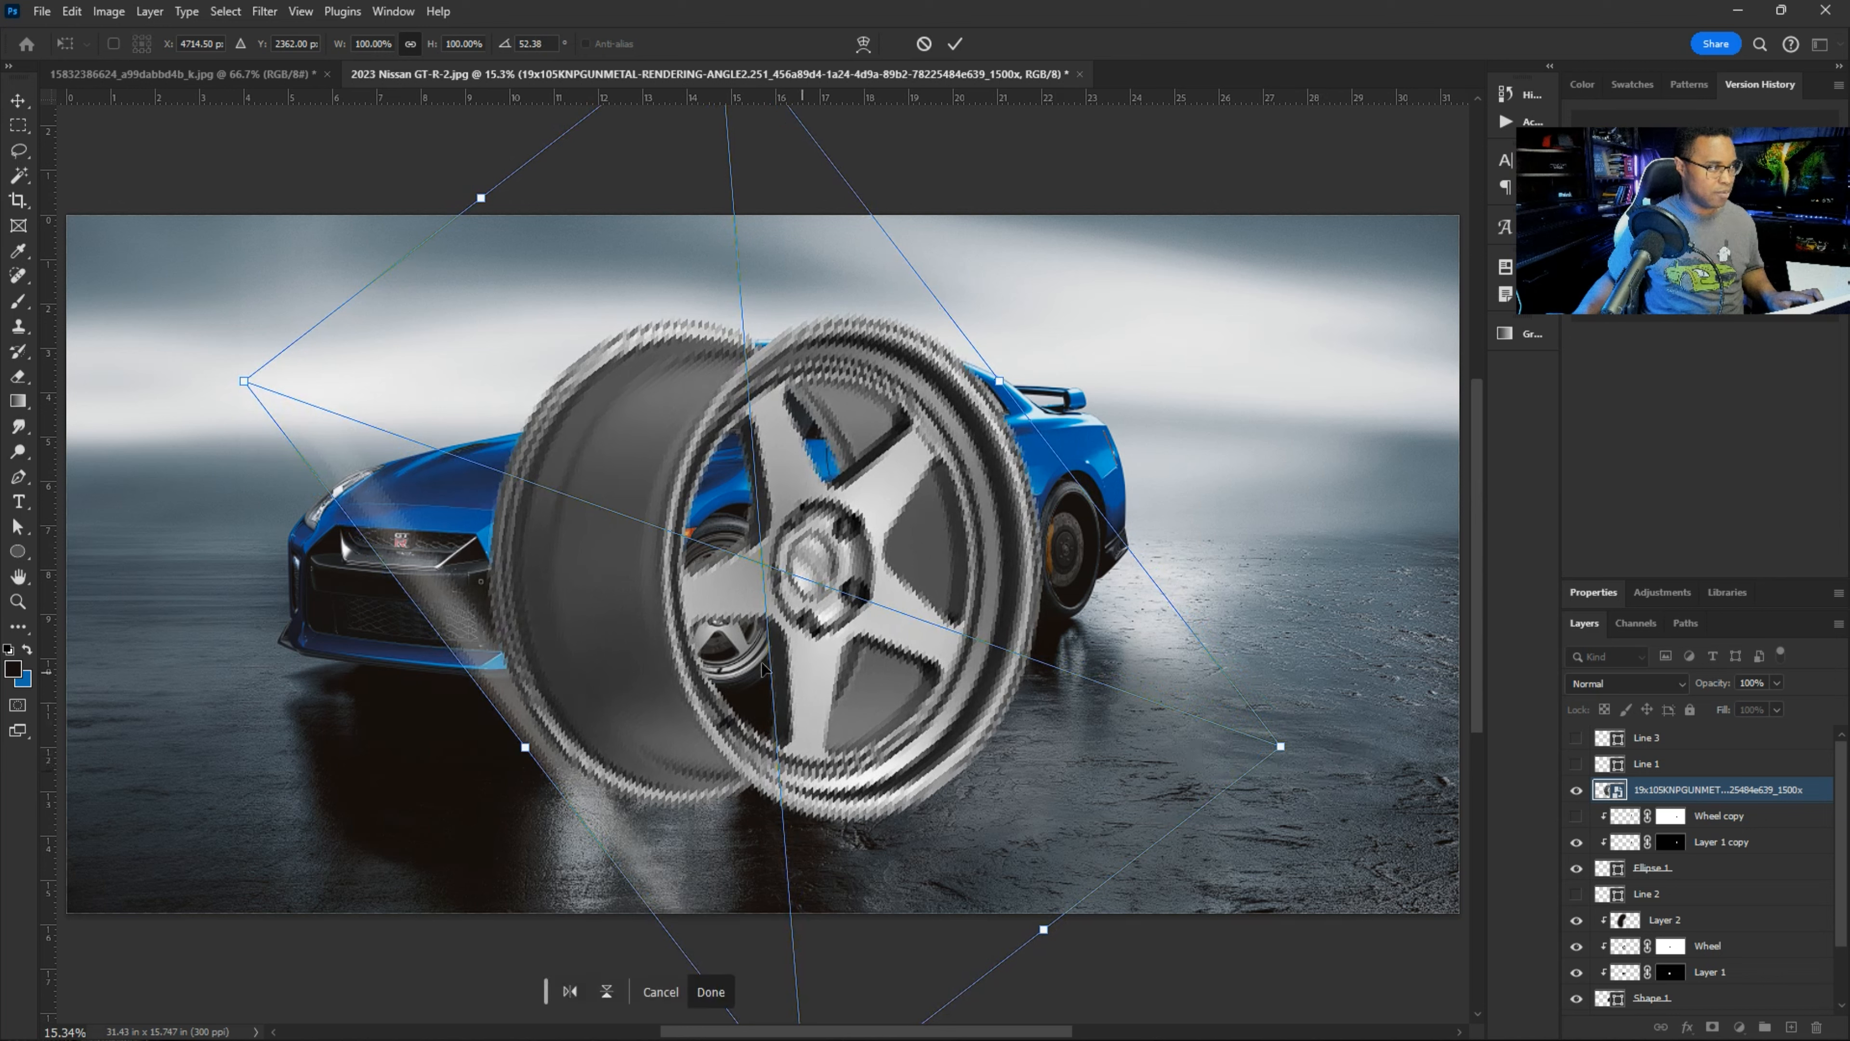
{"action": "key", "text": "Return"}
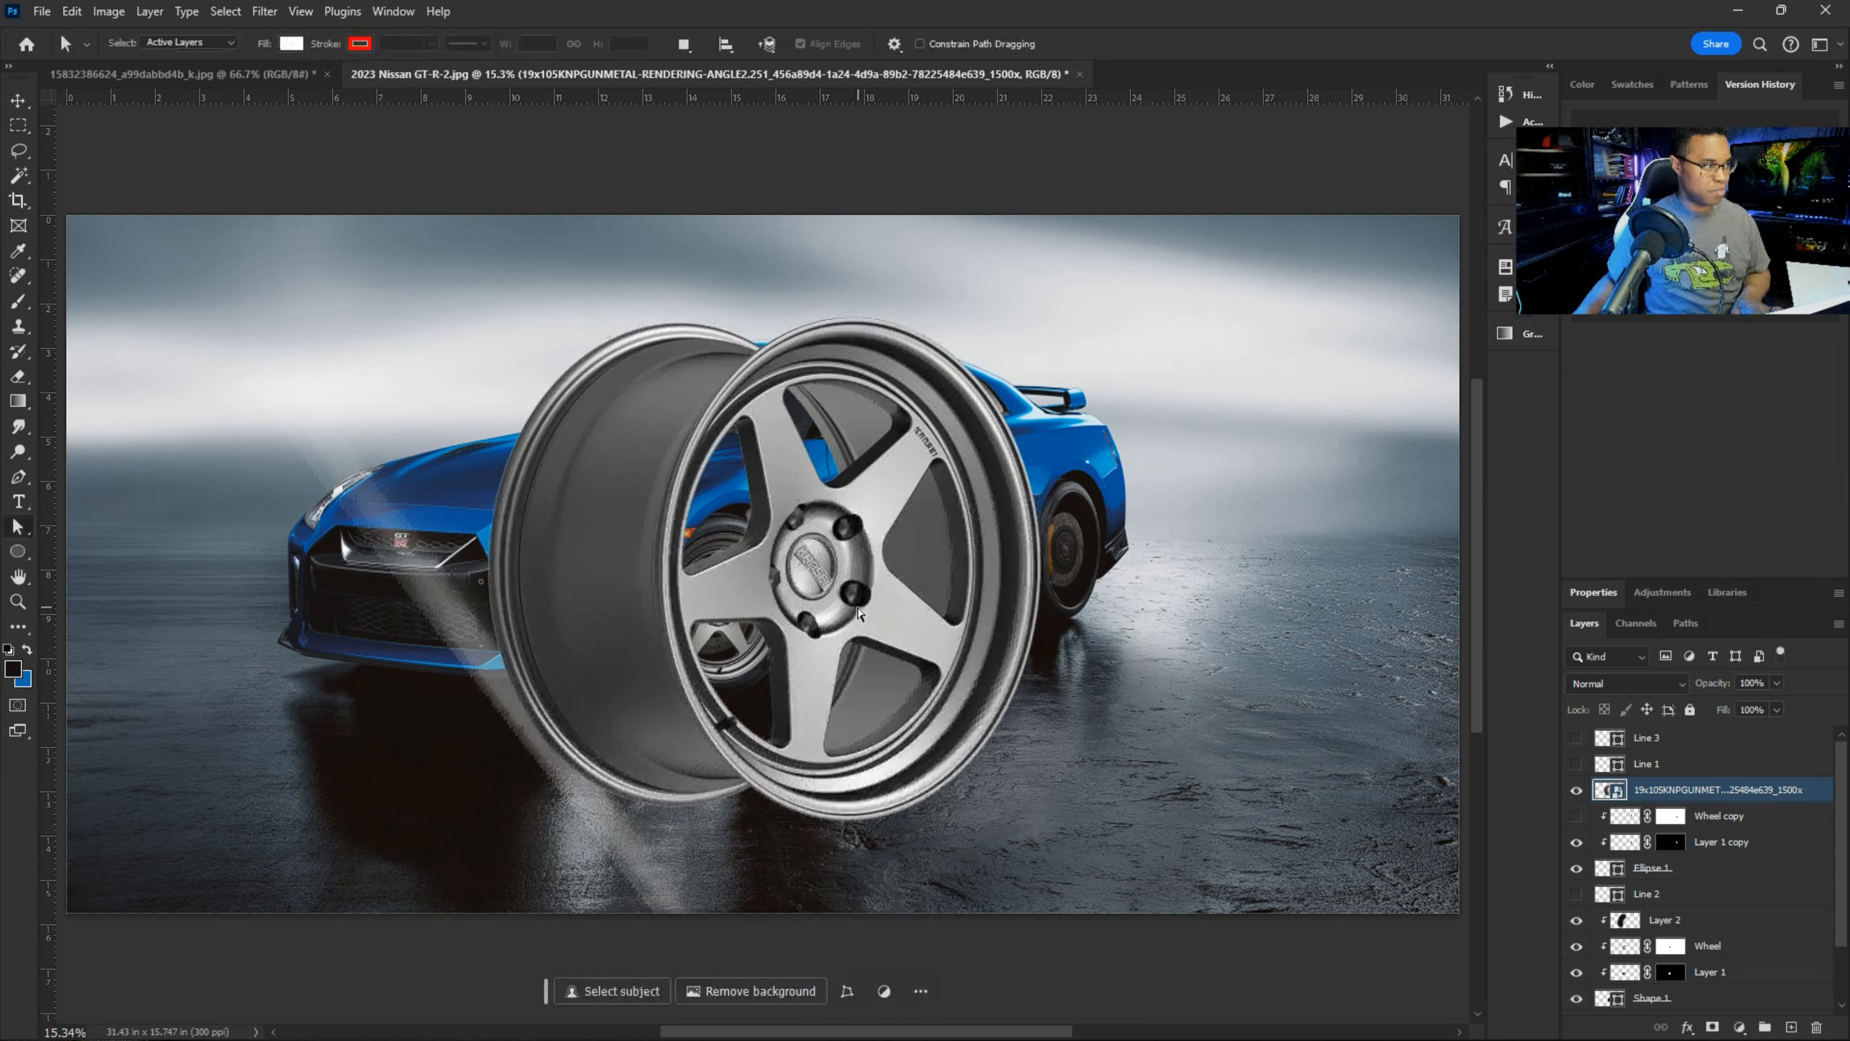
- Duplicate the placed wheel layer, hide the copy as a backup, and rasterize the original
{"action": "key", "text": "ctrl+j"}
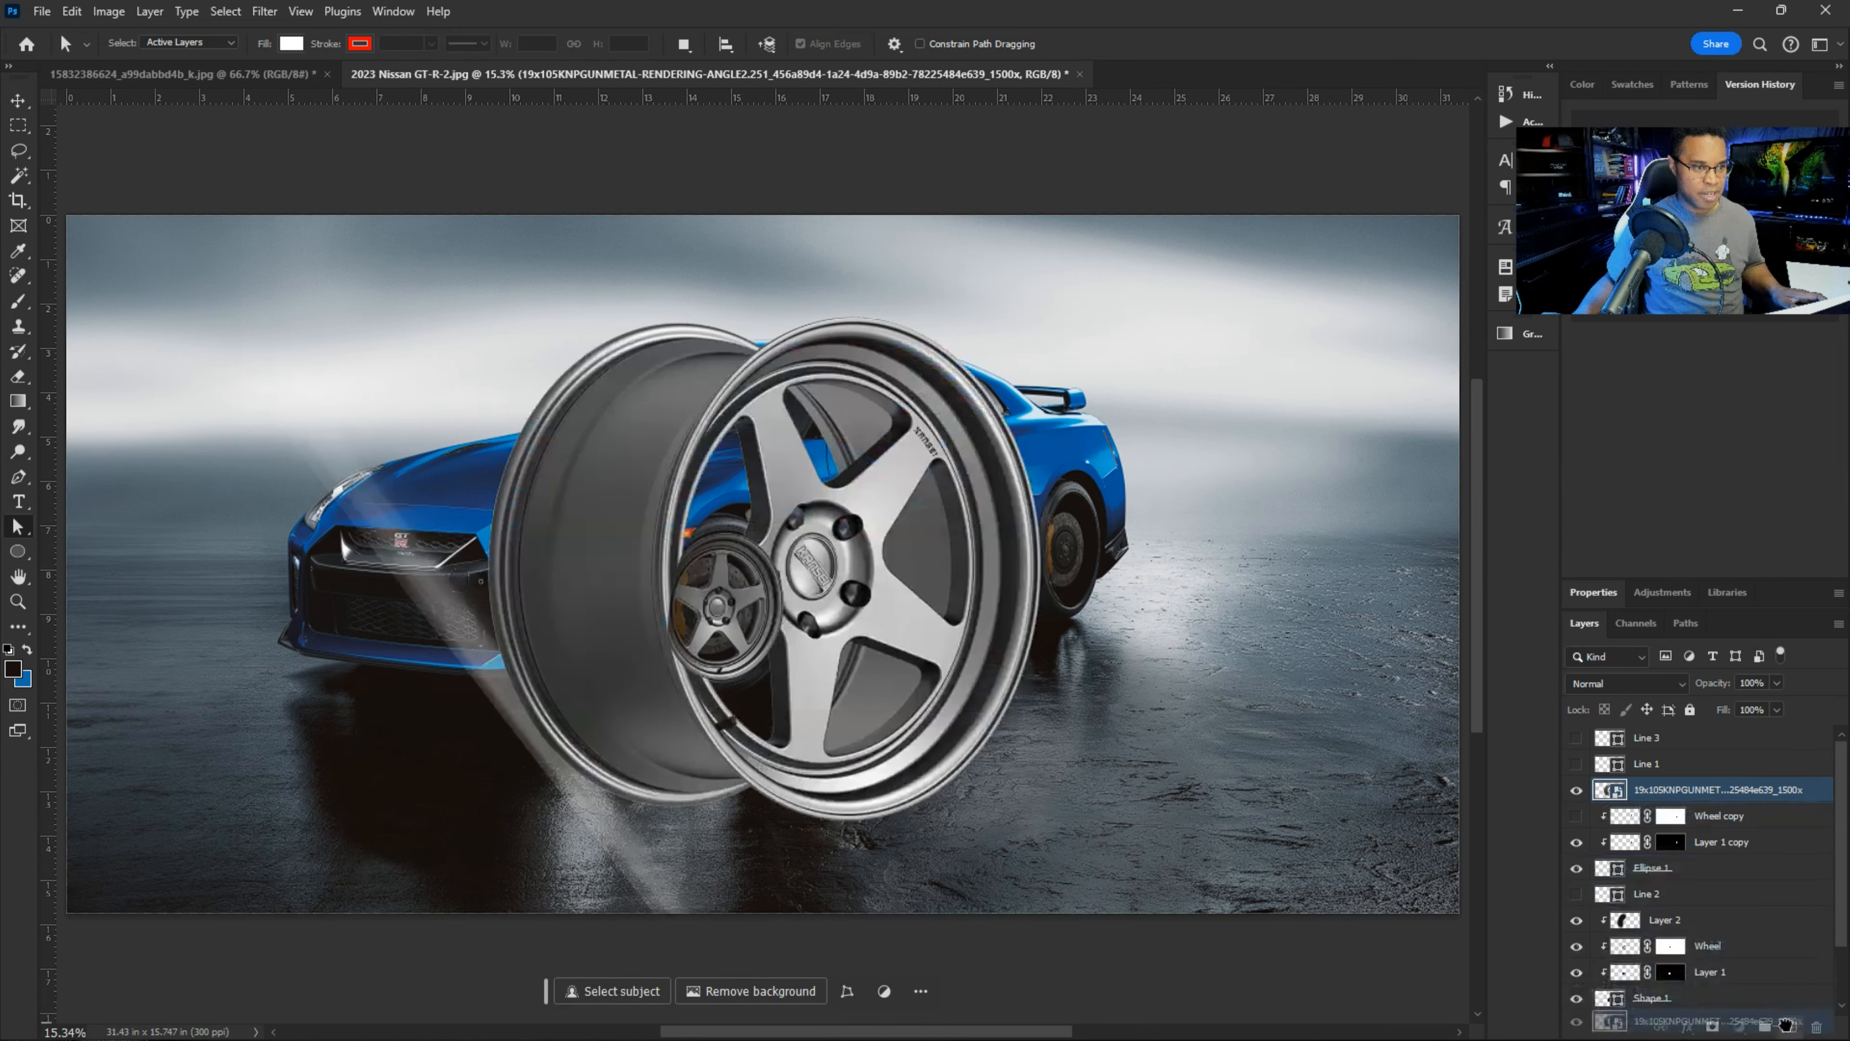
{"action": "left_click", "coordinate": [1576, 792]}
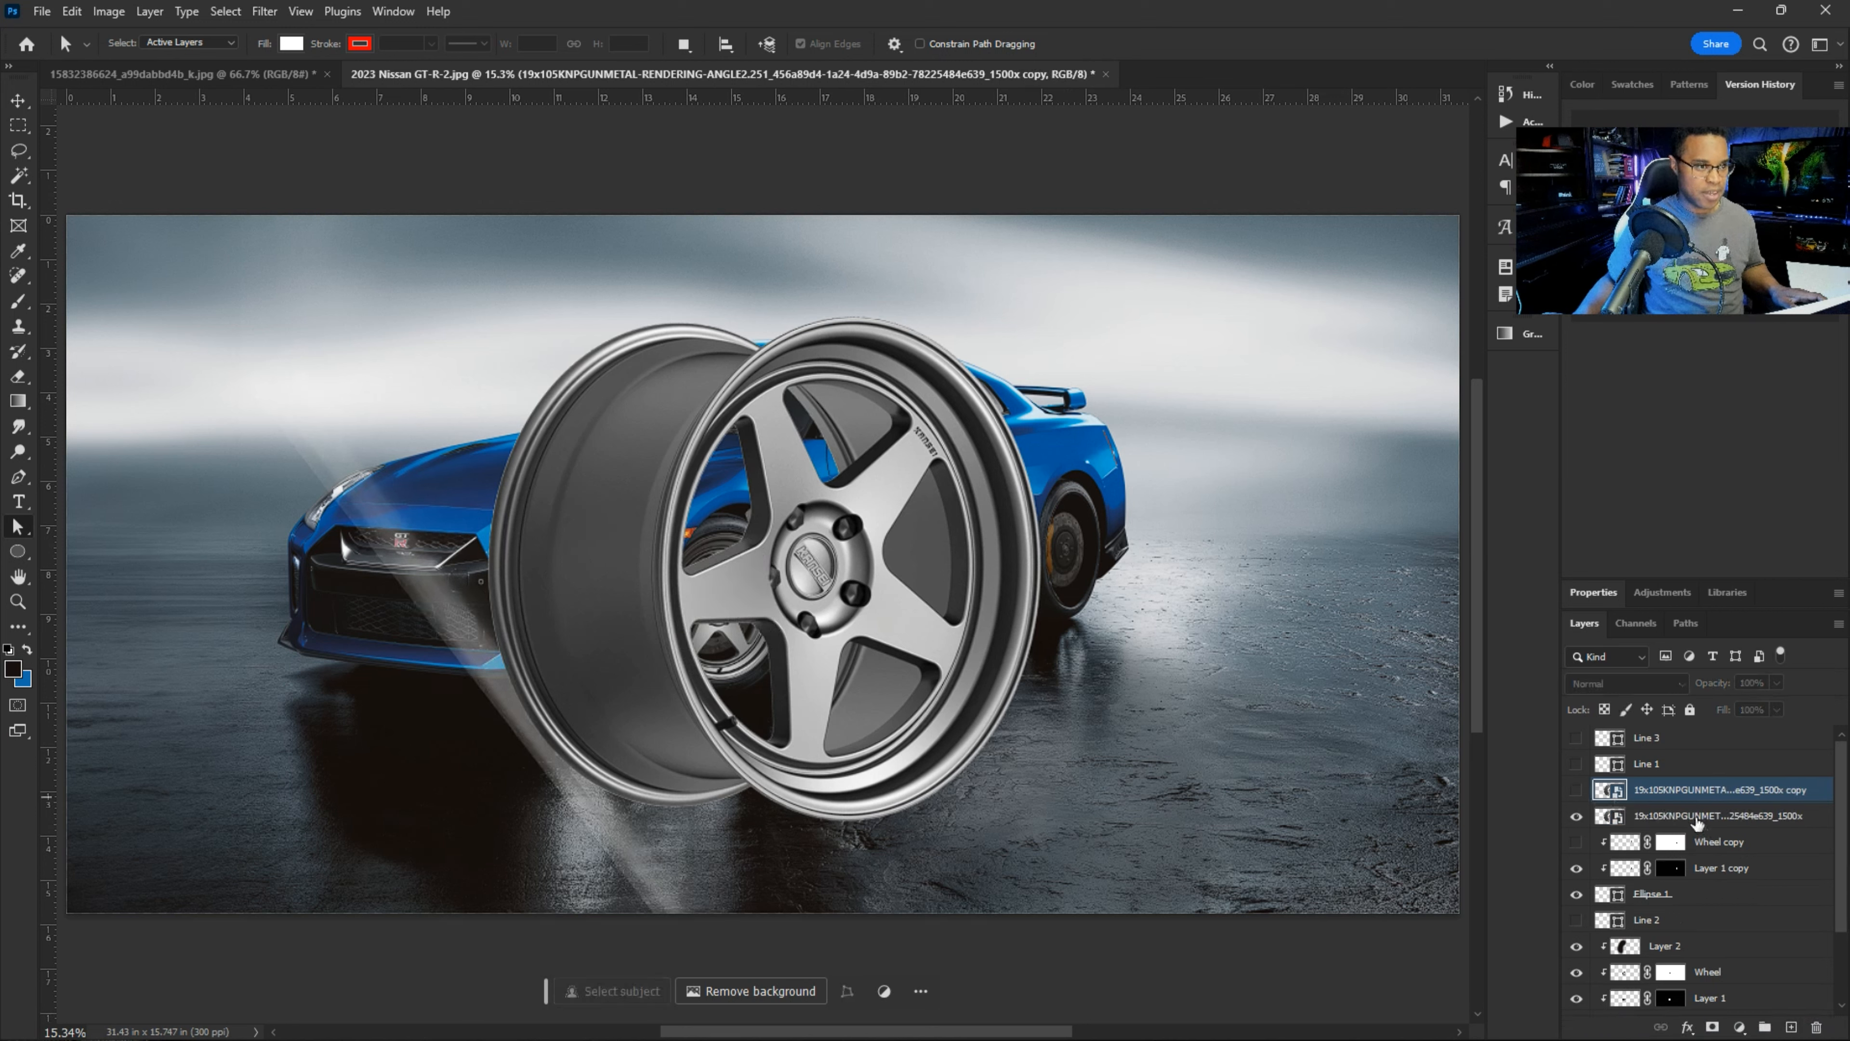
{"action": "left_click", "coordinate": [1698, 817]}
{"action": "right_click", "coordinate": [1698, 818]}
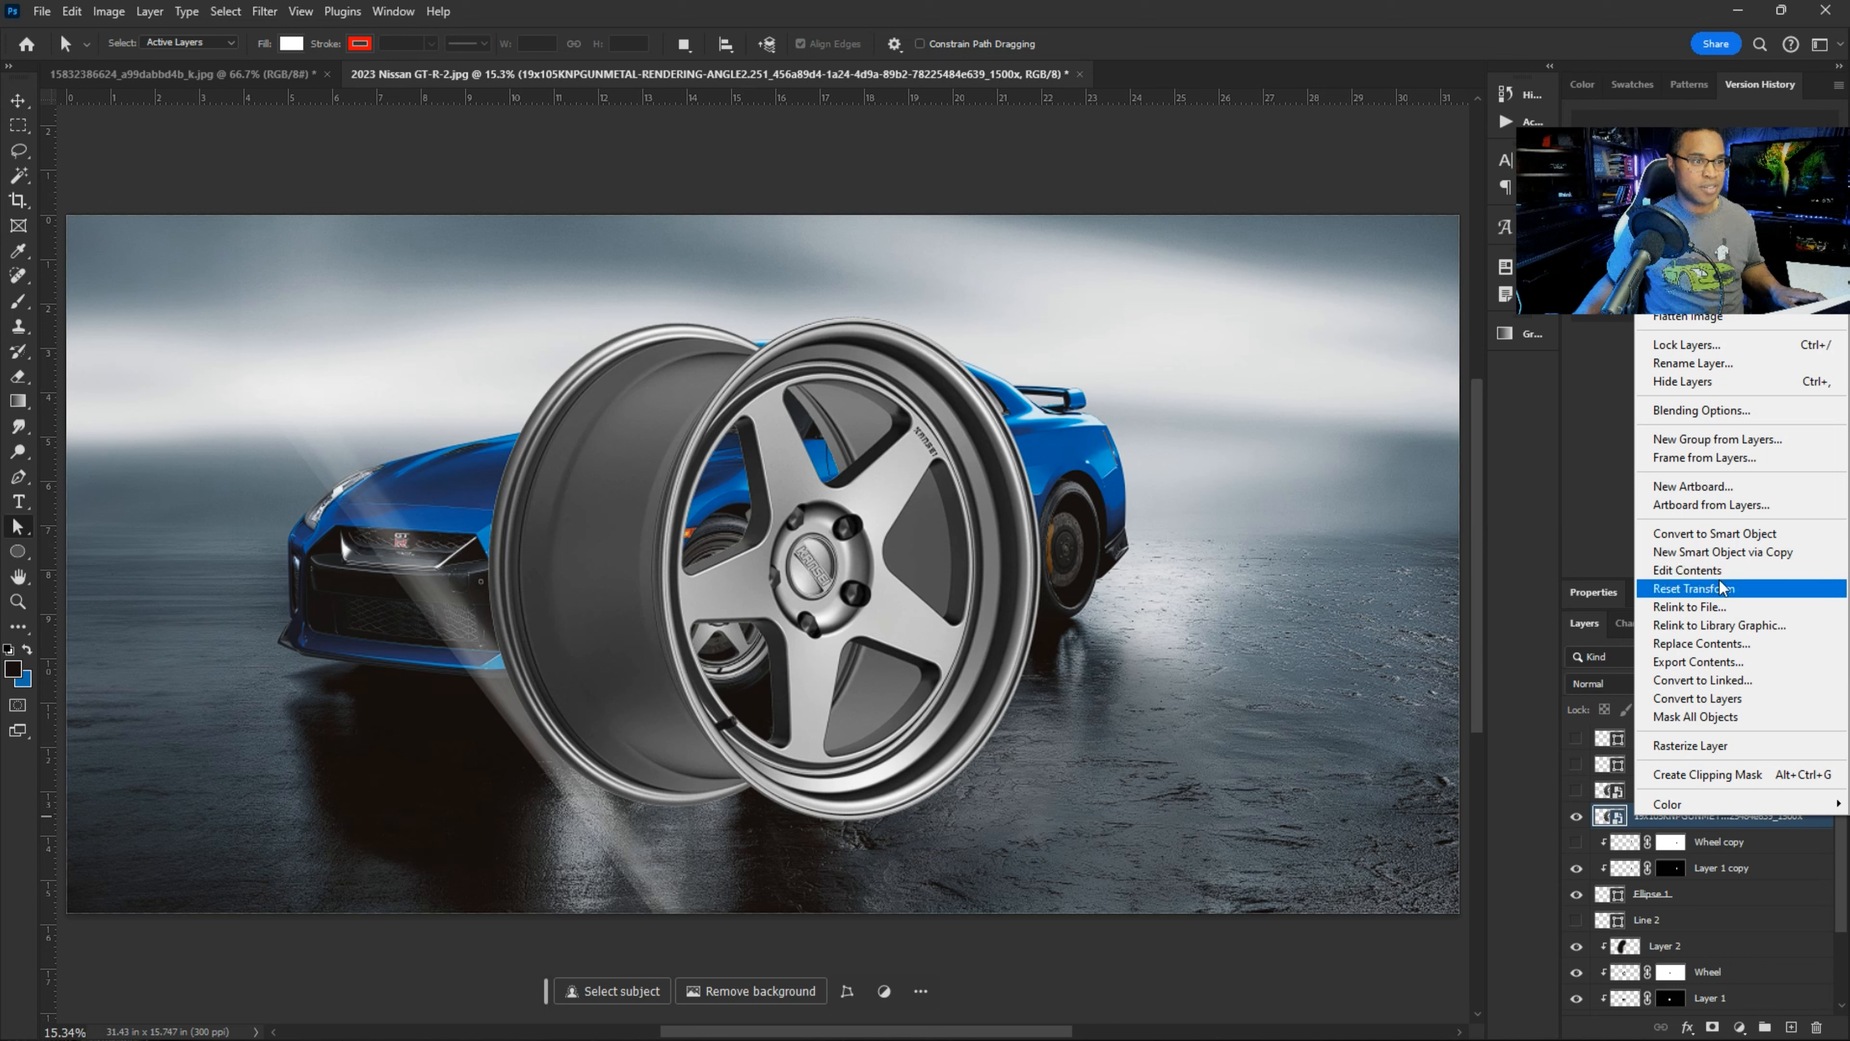
{"action": "left_click", "coordinate": [1691, 746]}
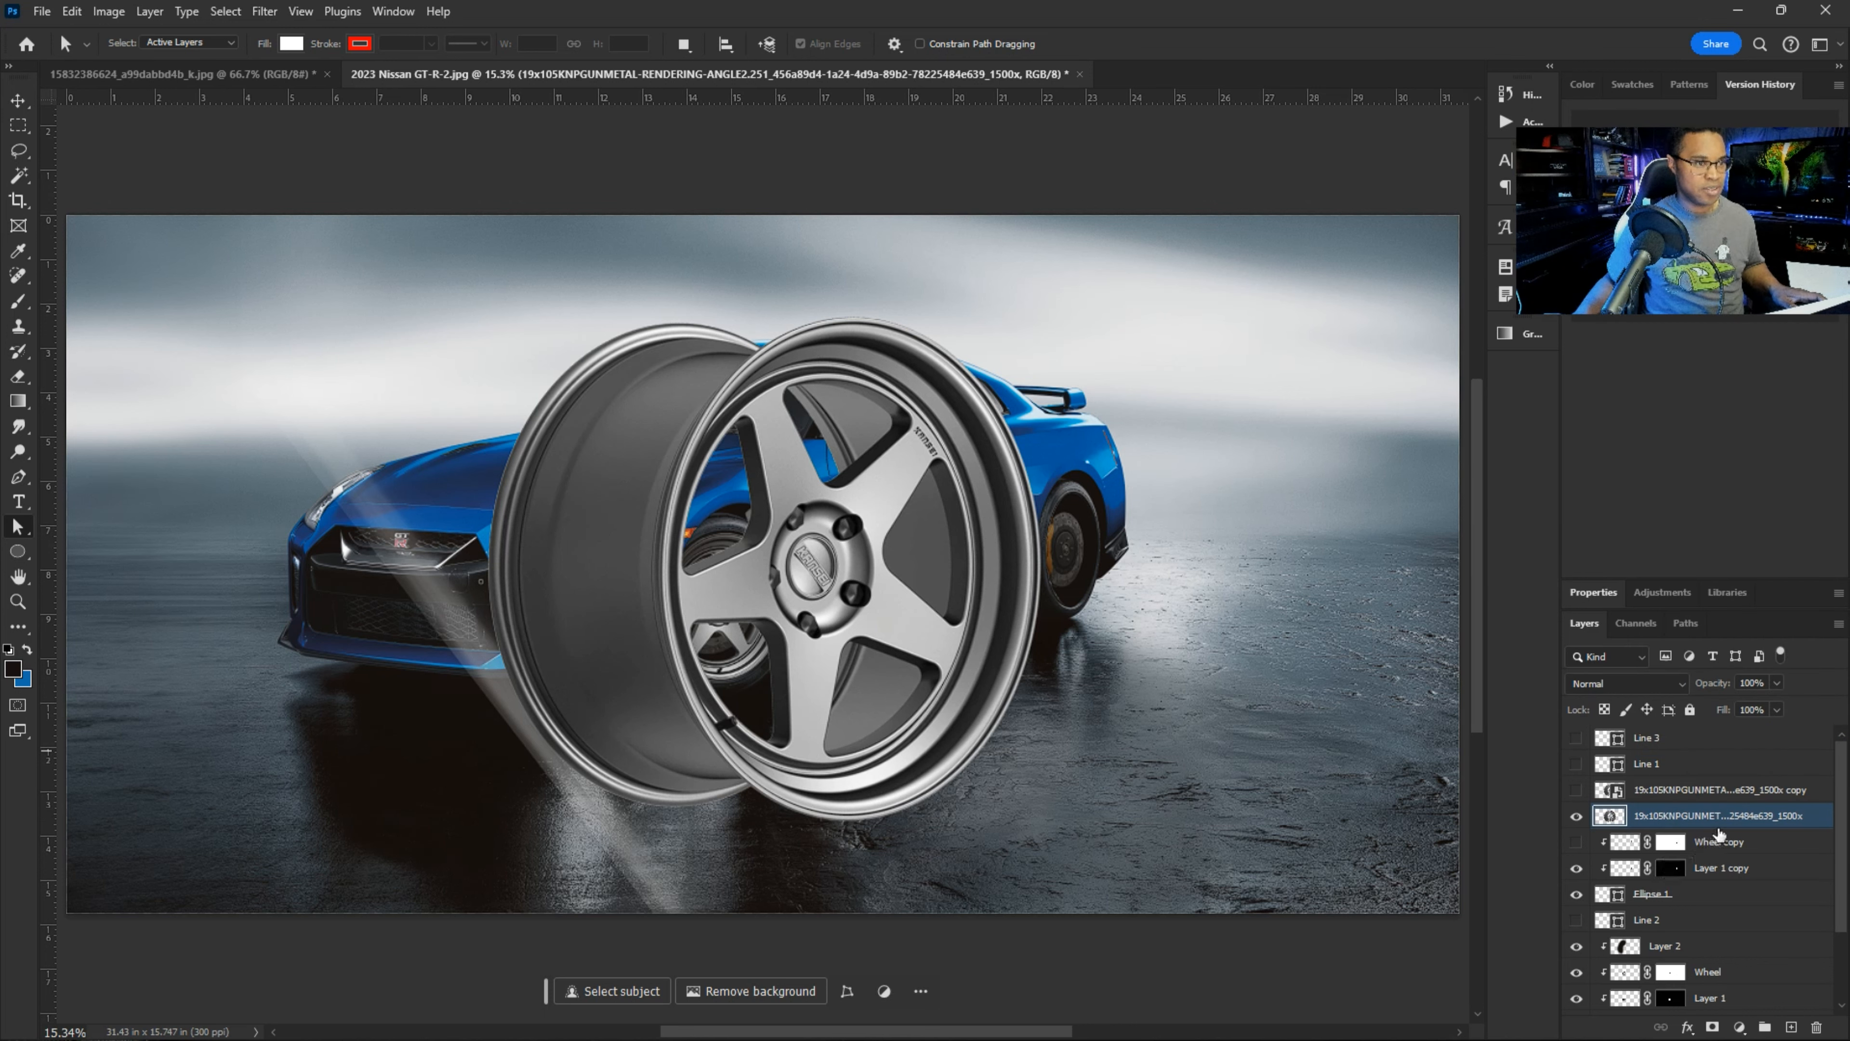
- Scale the rasterized wheel to about 62% over the rear of the car and erase the light streak around it
{"action": "key", "text": "ctrl+t"}
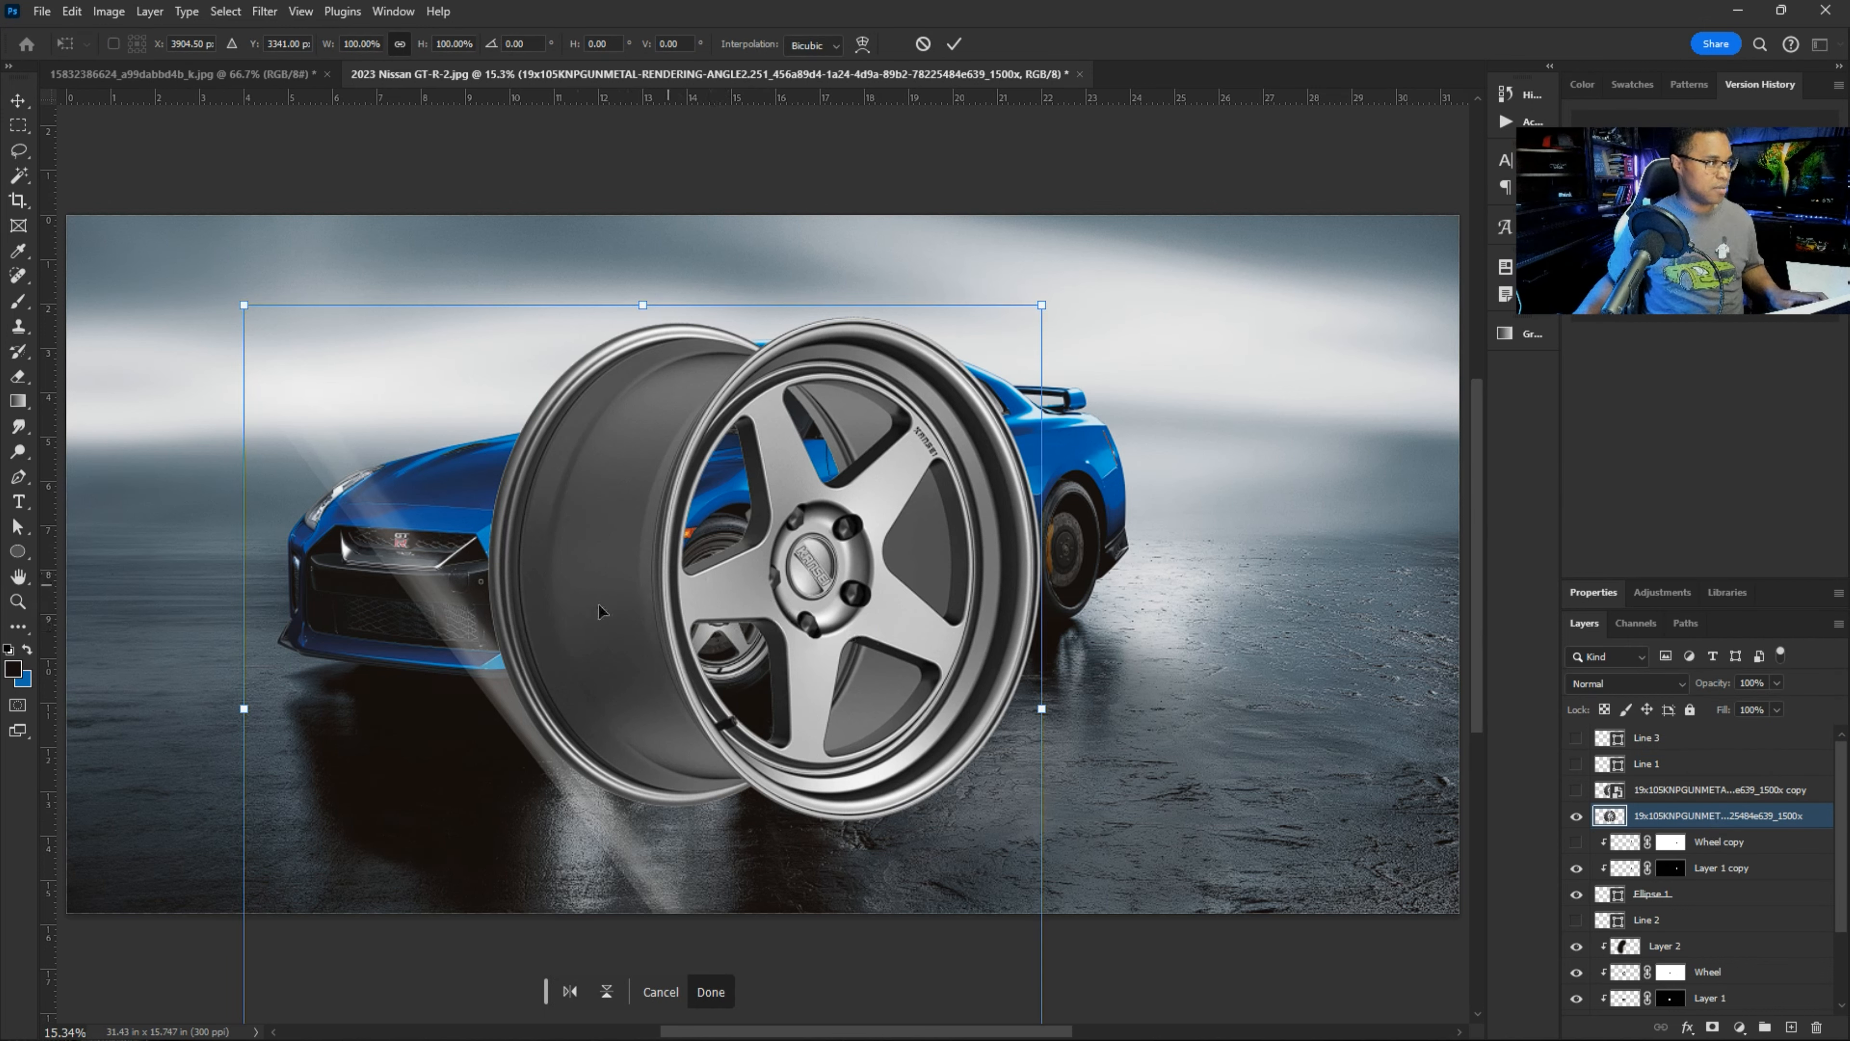
{"action": "left_click_drag", "start_coordinate": [599, 611], "coordinate": [833, 553]}
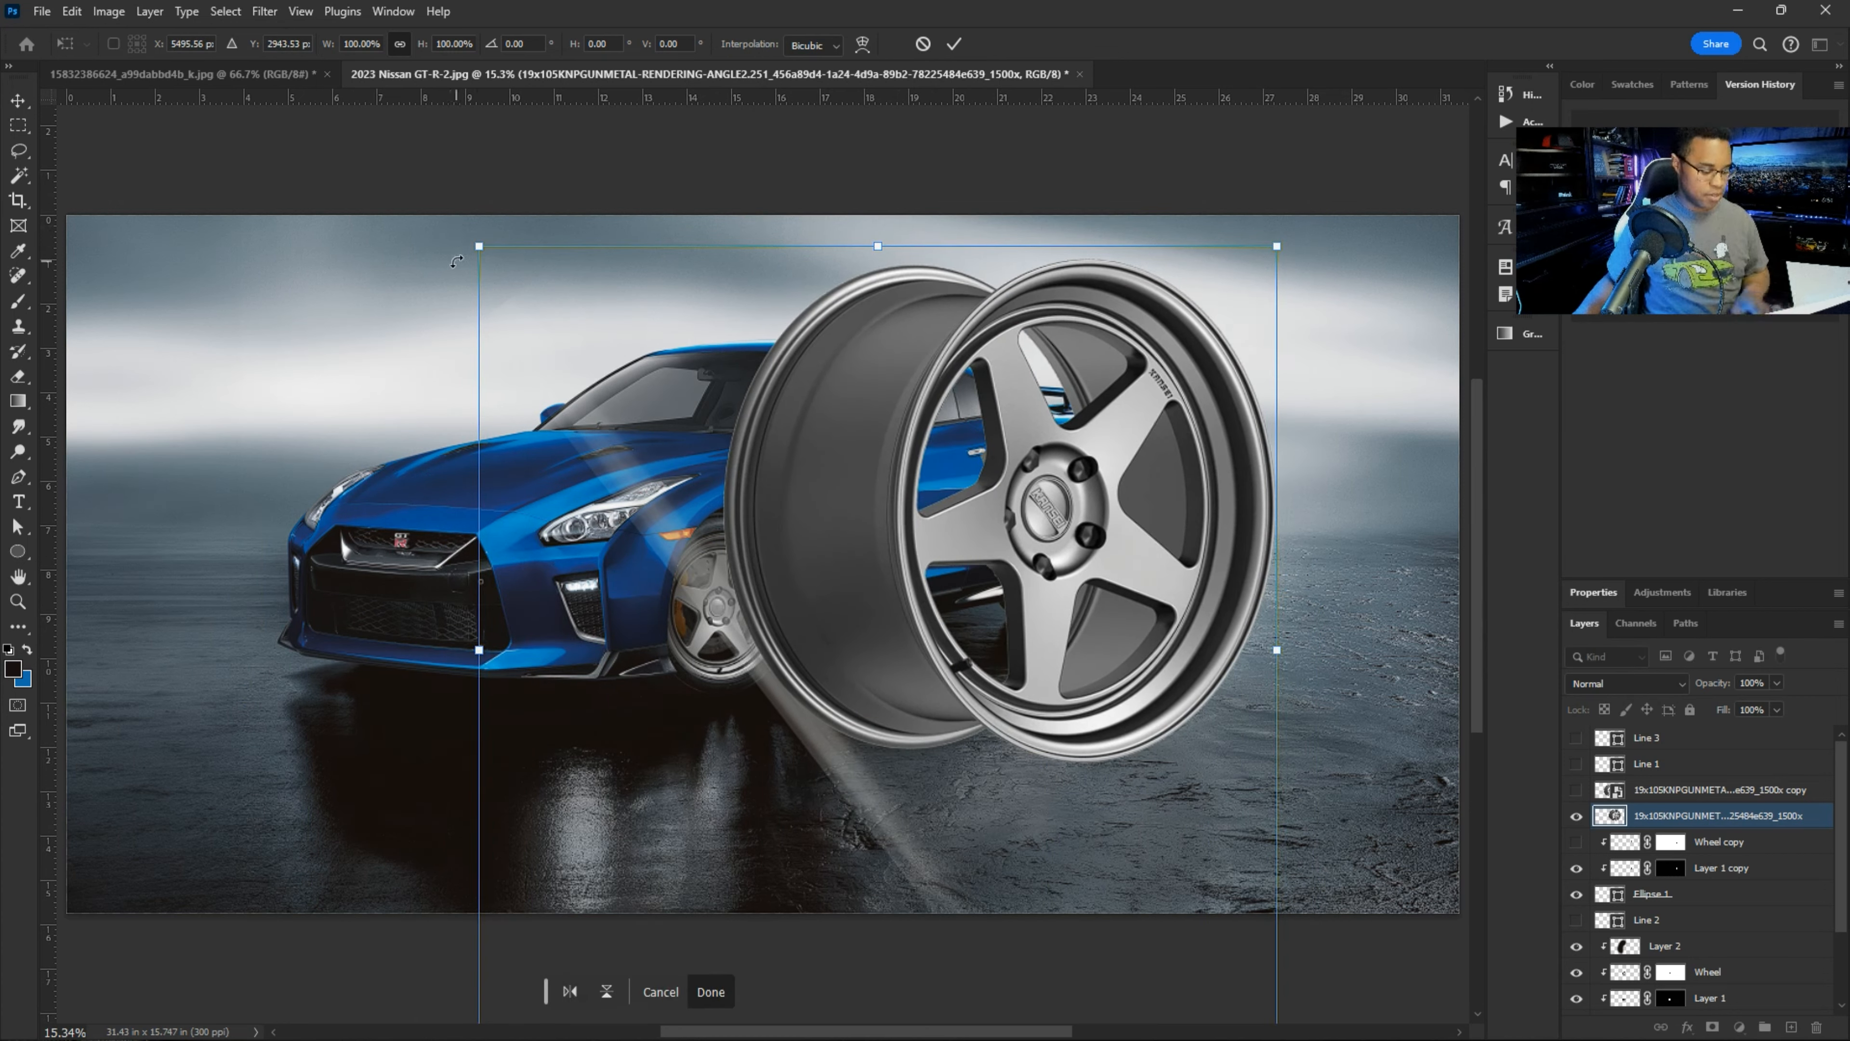
{"action": "key", "text": "Return"}
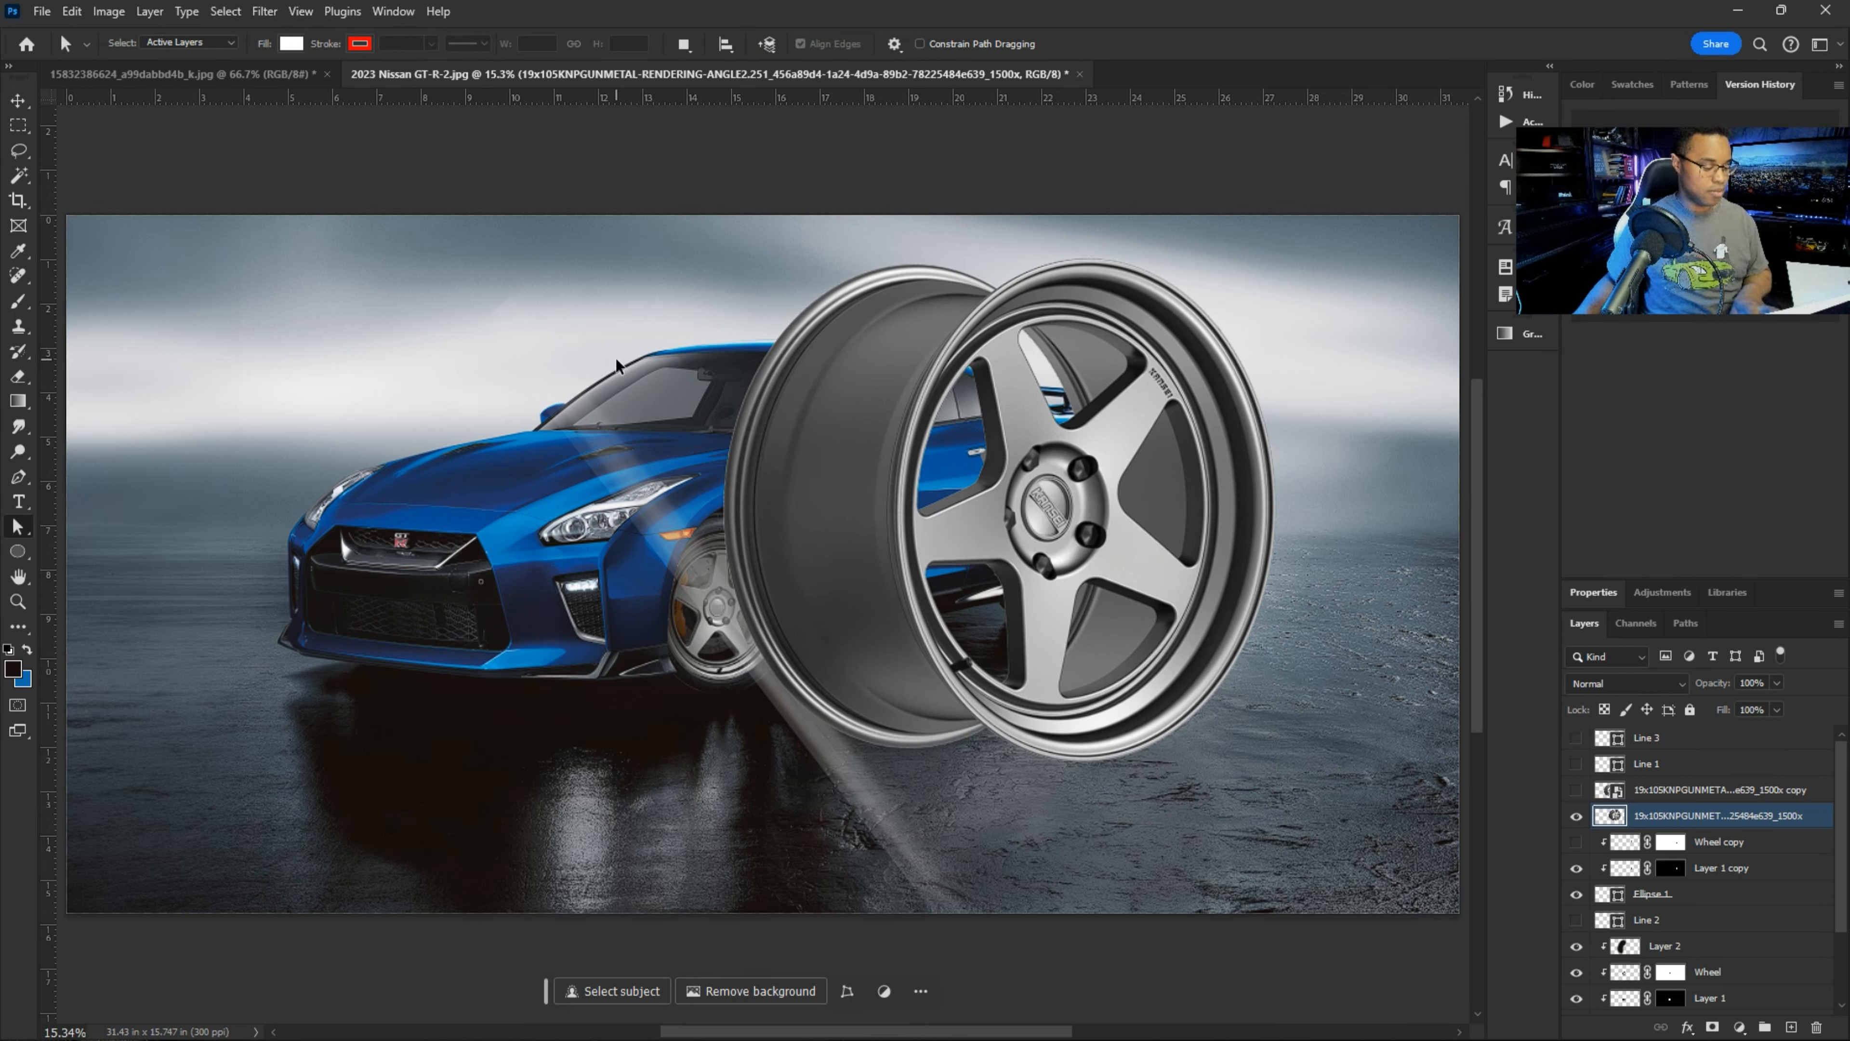
{"action": "key", "text": "ctrl+t"}
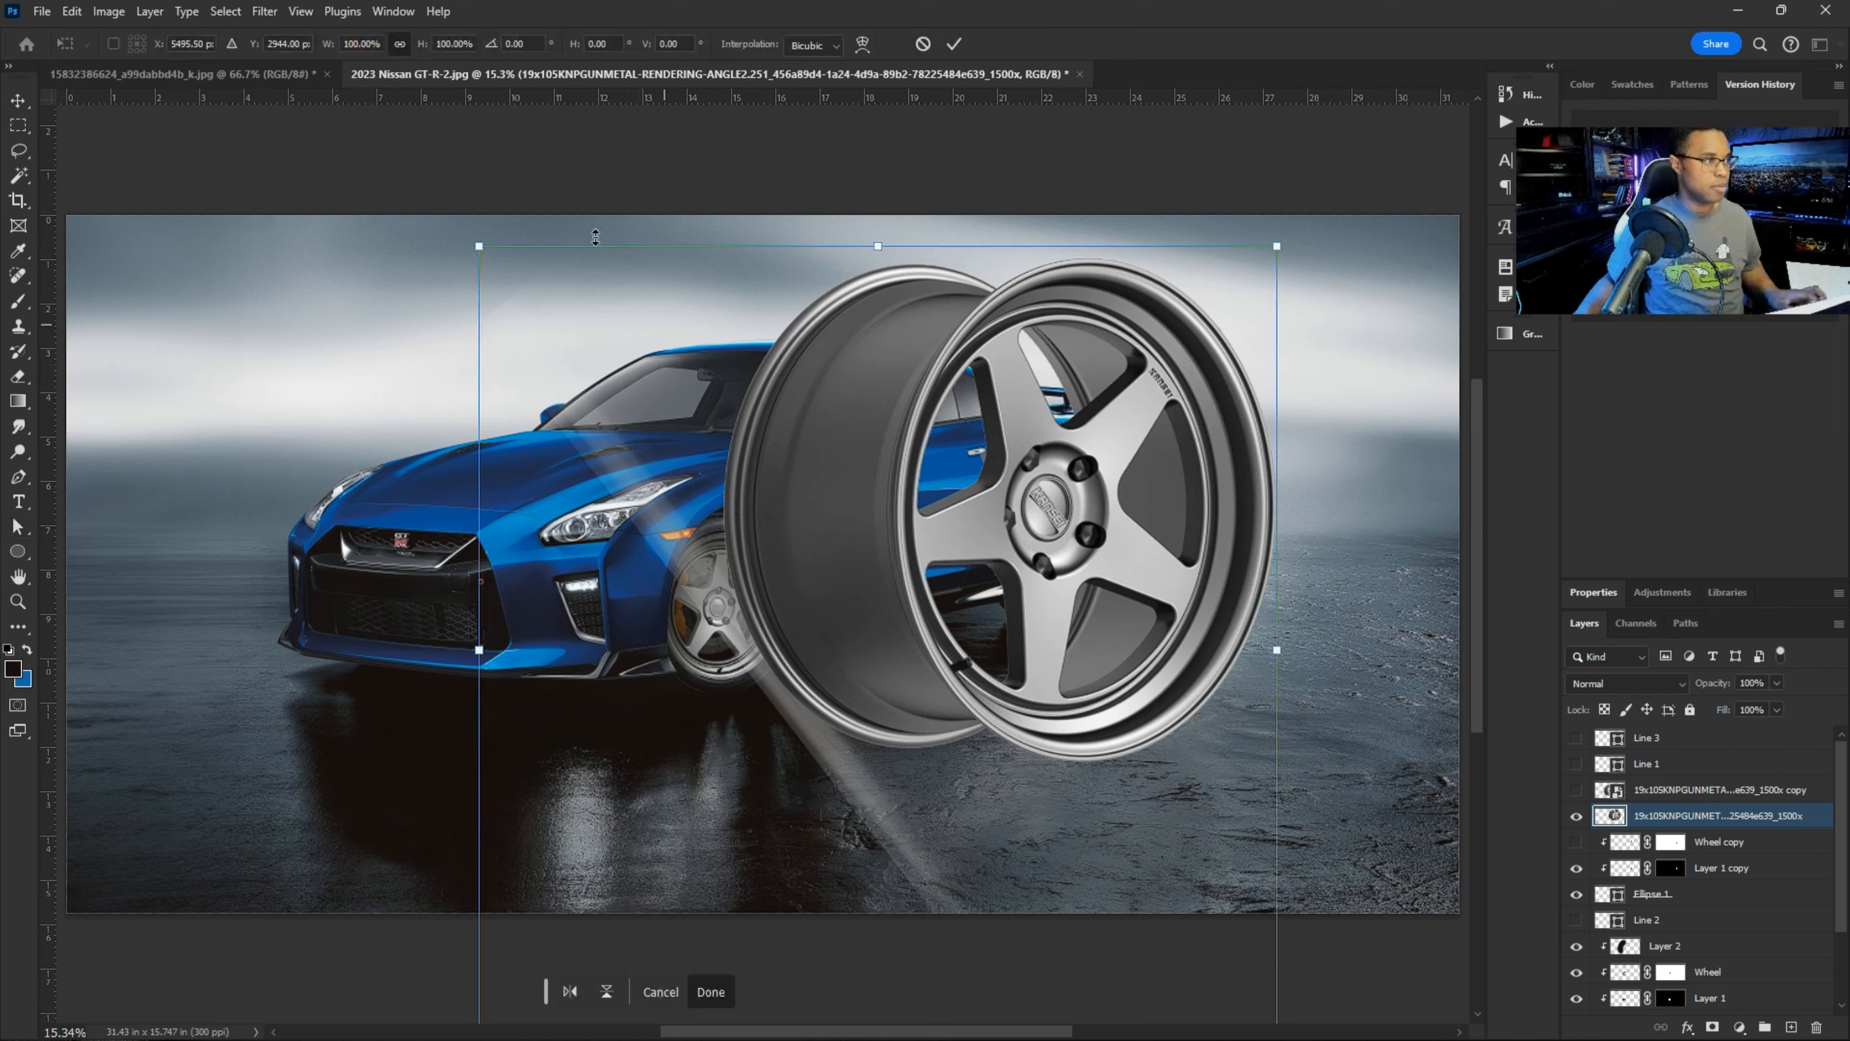
{"action": "left_click_drag", "start_coordinate": [478, 246], "coordinate": [774, 526]}
{"action": "left_click_drag", "start_coordinate": [1101, 609], "coordinate": [1051, 455]}
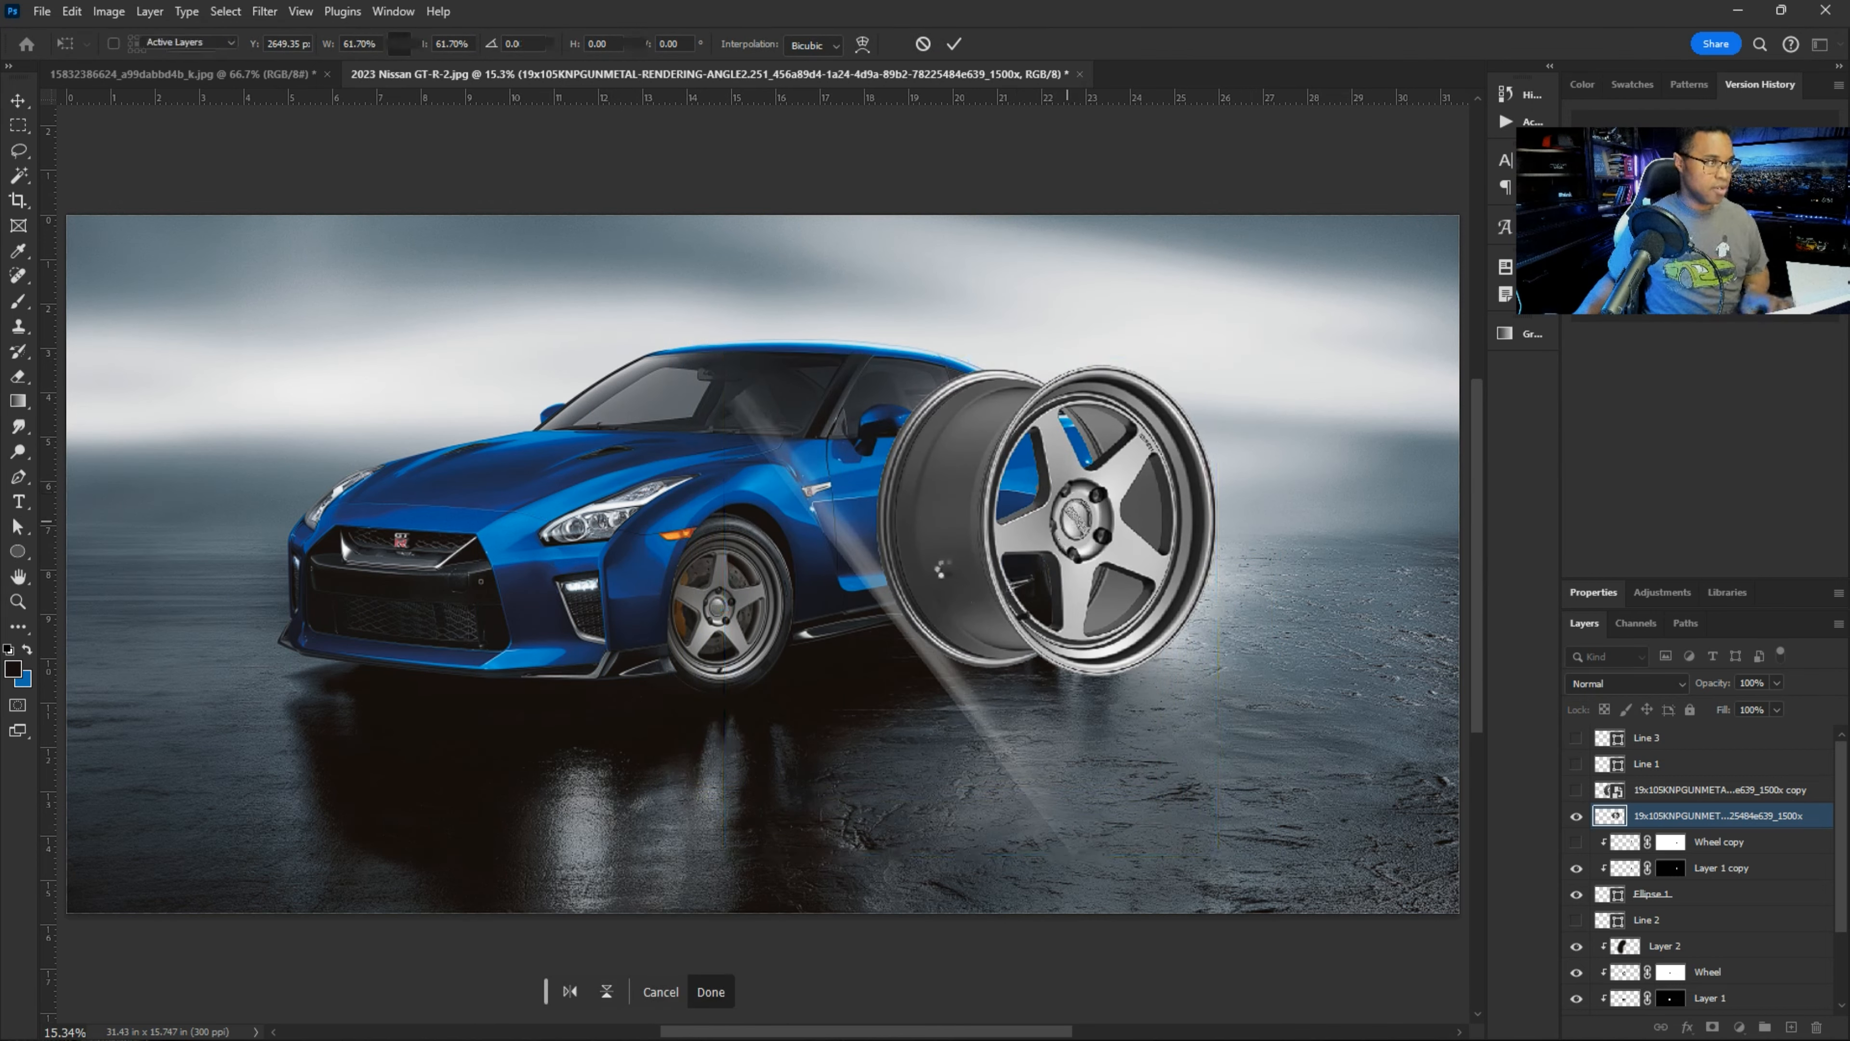
{"action": "key", "text": "Return"}
{"action": "key", "text": "e"}
{"action": "mouse_move", "coordinate": [778, 531]}
{"action": "left_mouse_down"}
{"action": "mouse_move", "coordinate": [841, 576]}
{"action": "mouse_move", "coordinate": [839, 546]}
{"action": "mouse_move", "coordinate": [907, 753]}
{"action": "mouse_move", "coordinate": [947, 733]}
{"action": "mouse_move", "coordinate": [965, 777]}
{"action": "mouse_move", "coordinate": [992, 738]}
{"action": "mouse_move", "coordinate": [935, 674]}
{"action": "mouse_move", "coordinate": [1048, 802]}
{"action": "left_mouse_up"}
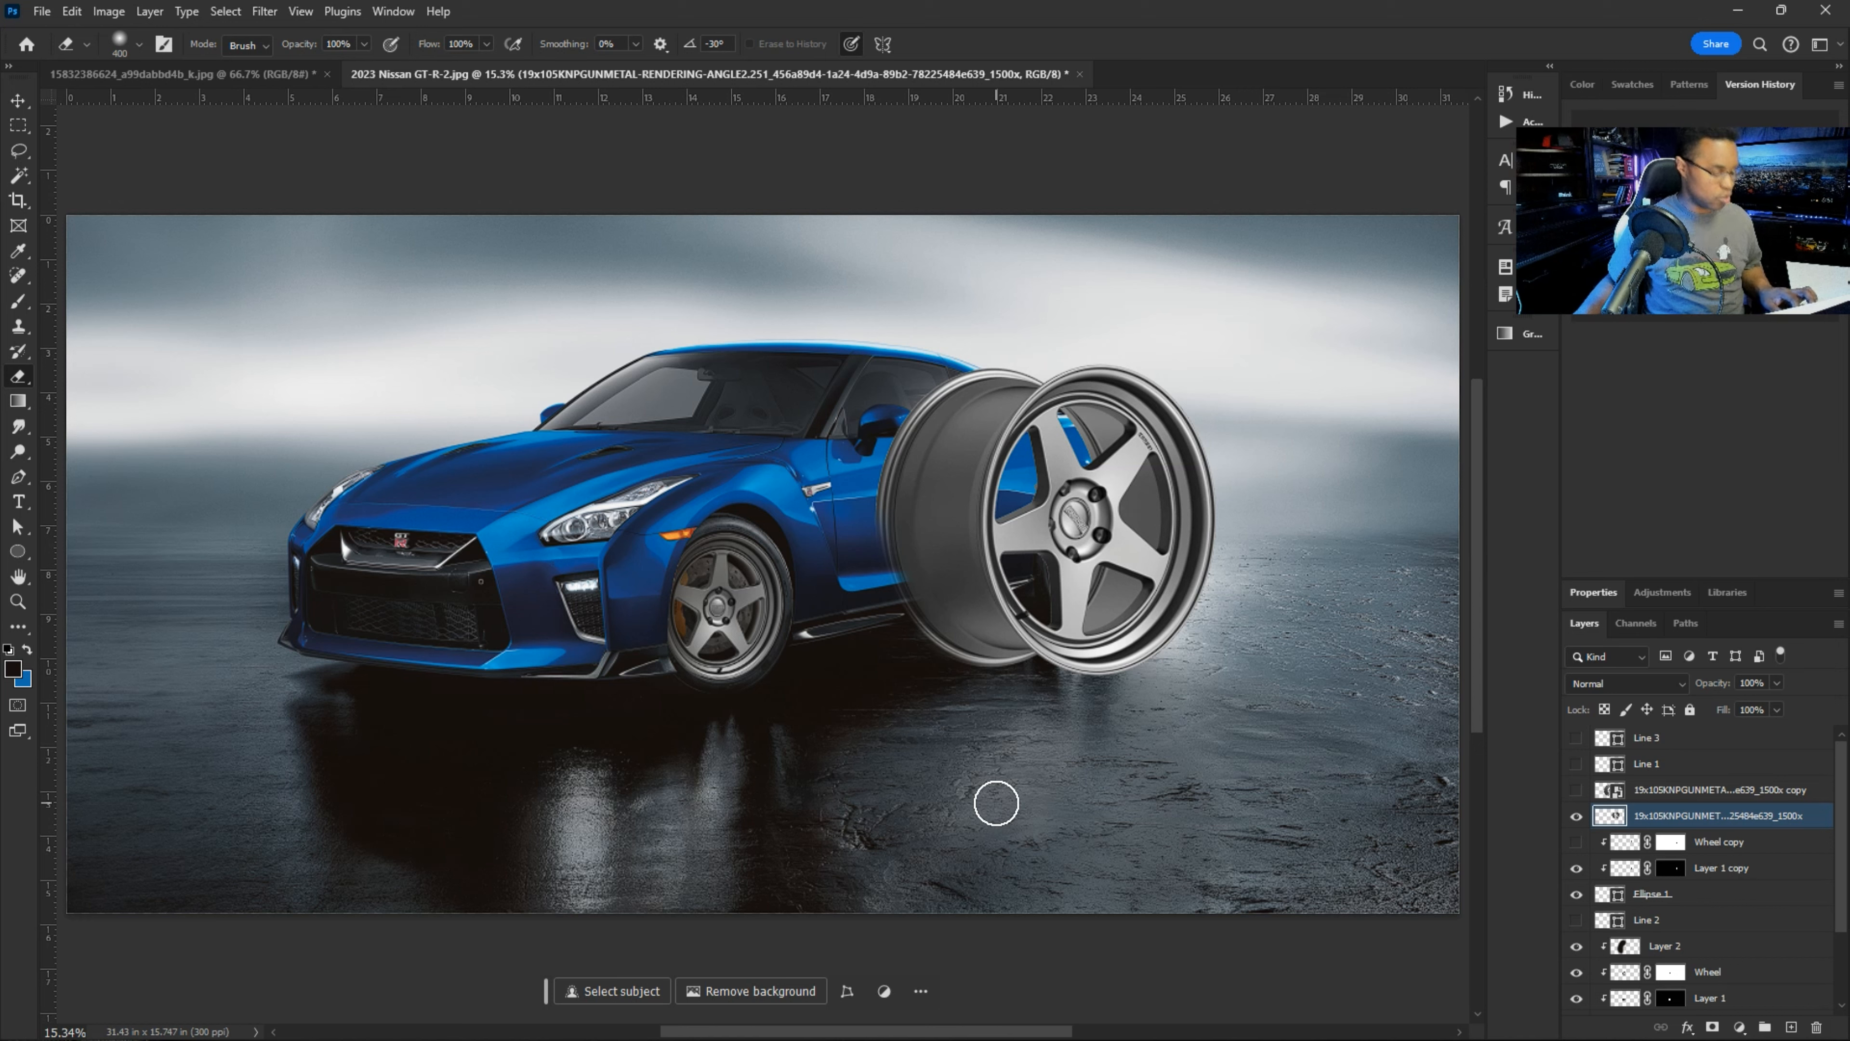
- Shrink the new wheel onto the rear rim and clip its layer between Wheel copy and Layer 1 copy
{"action": "key", "text": "v"}
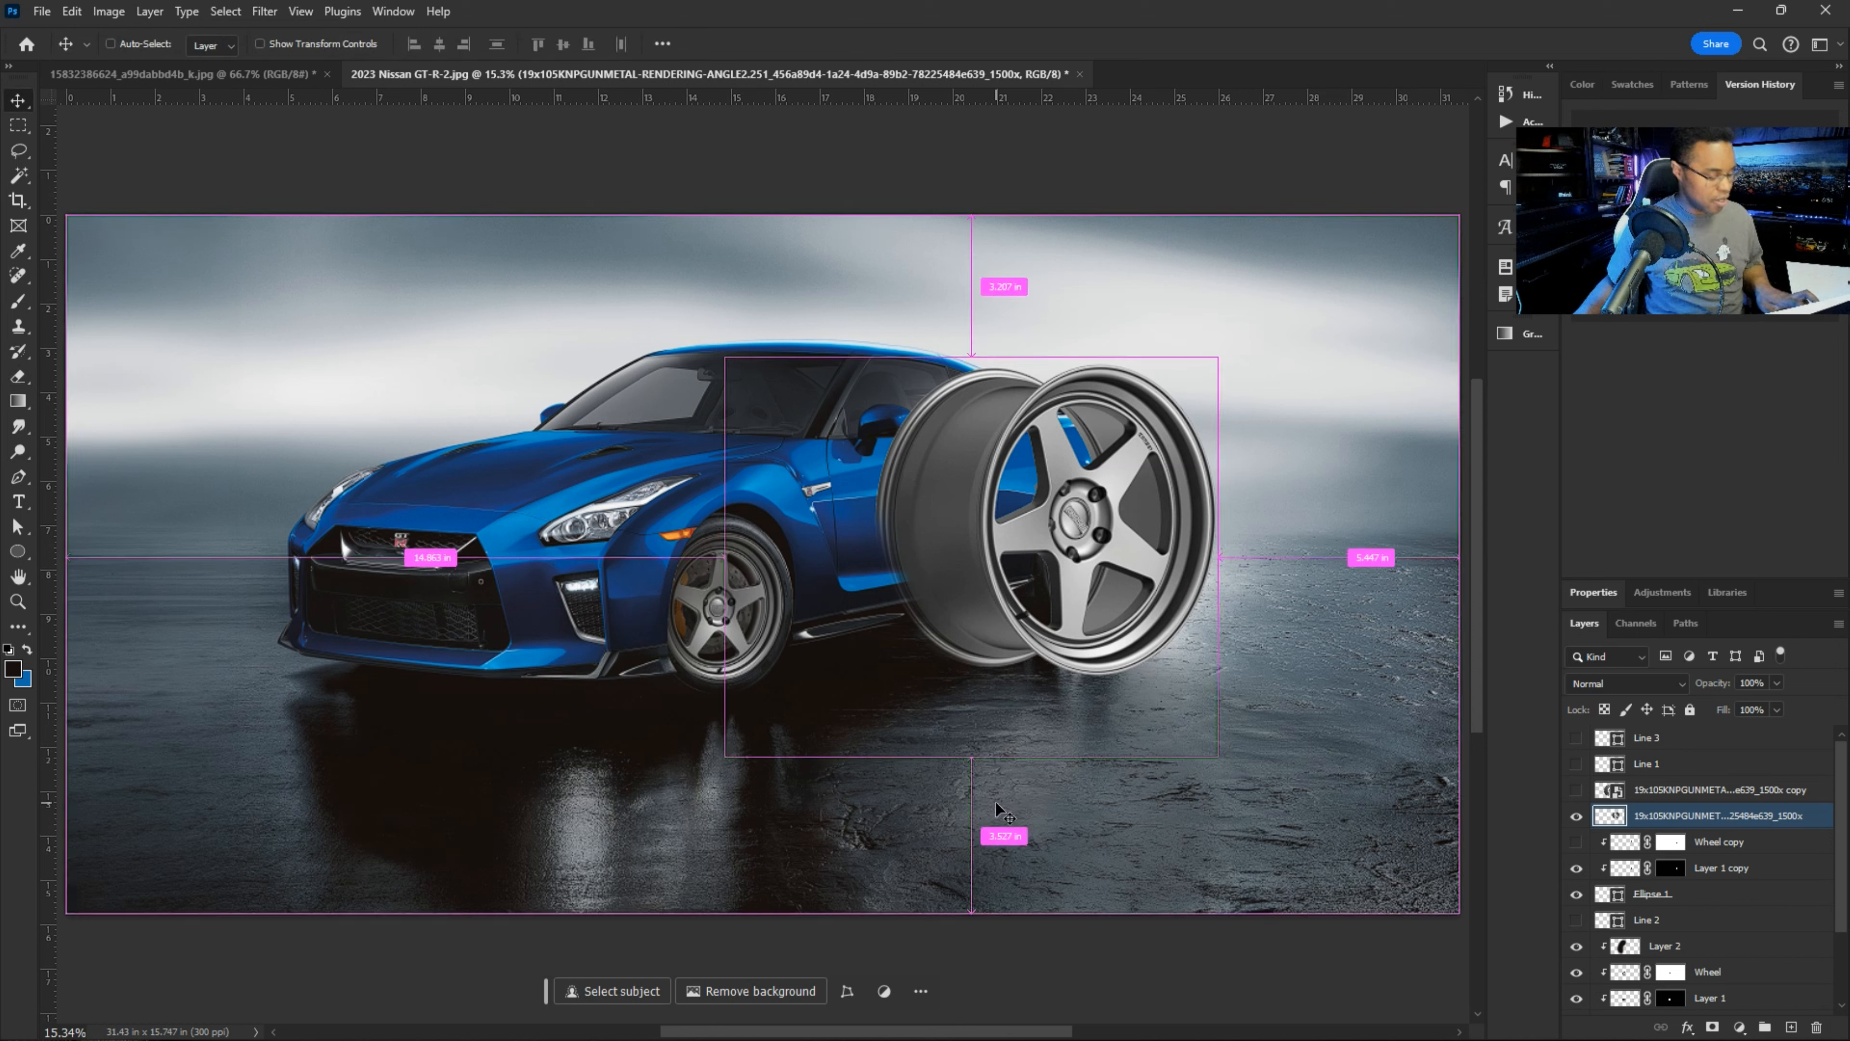
{"action": "key", "text": "ctrl+t"}
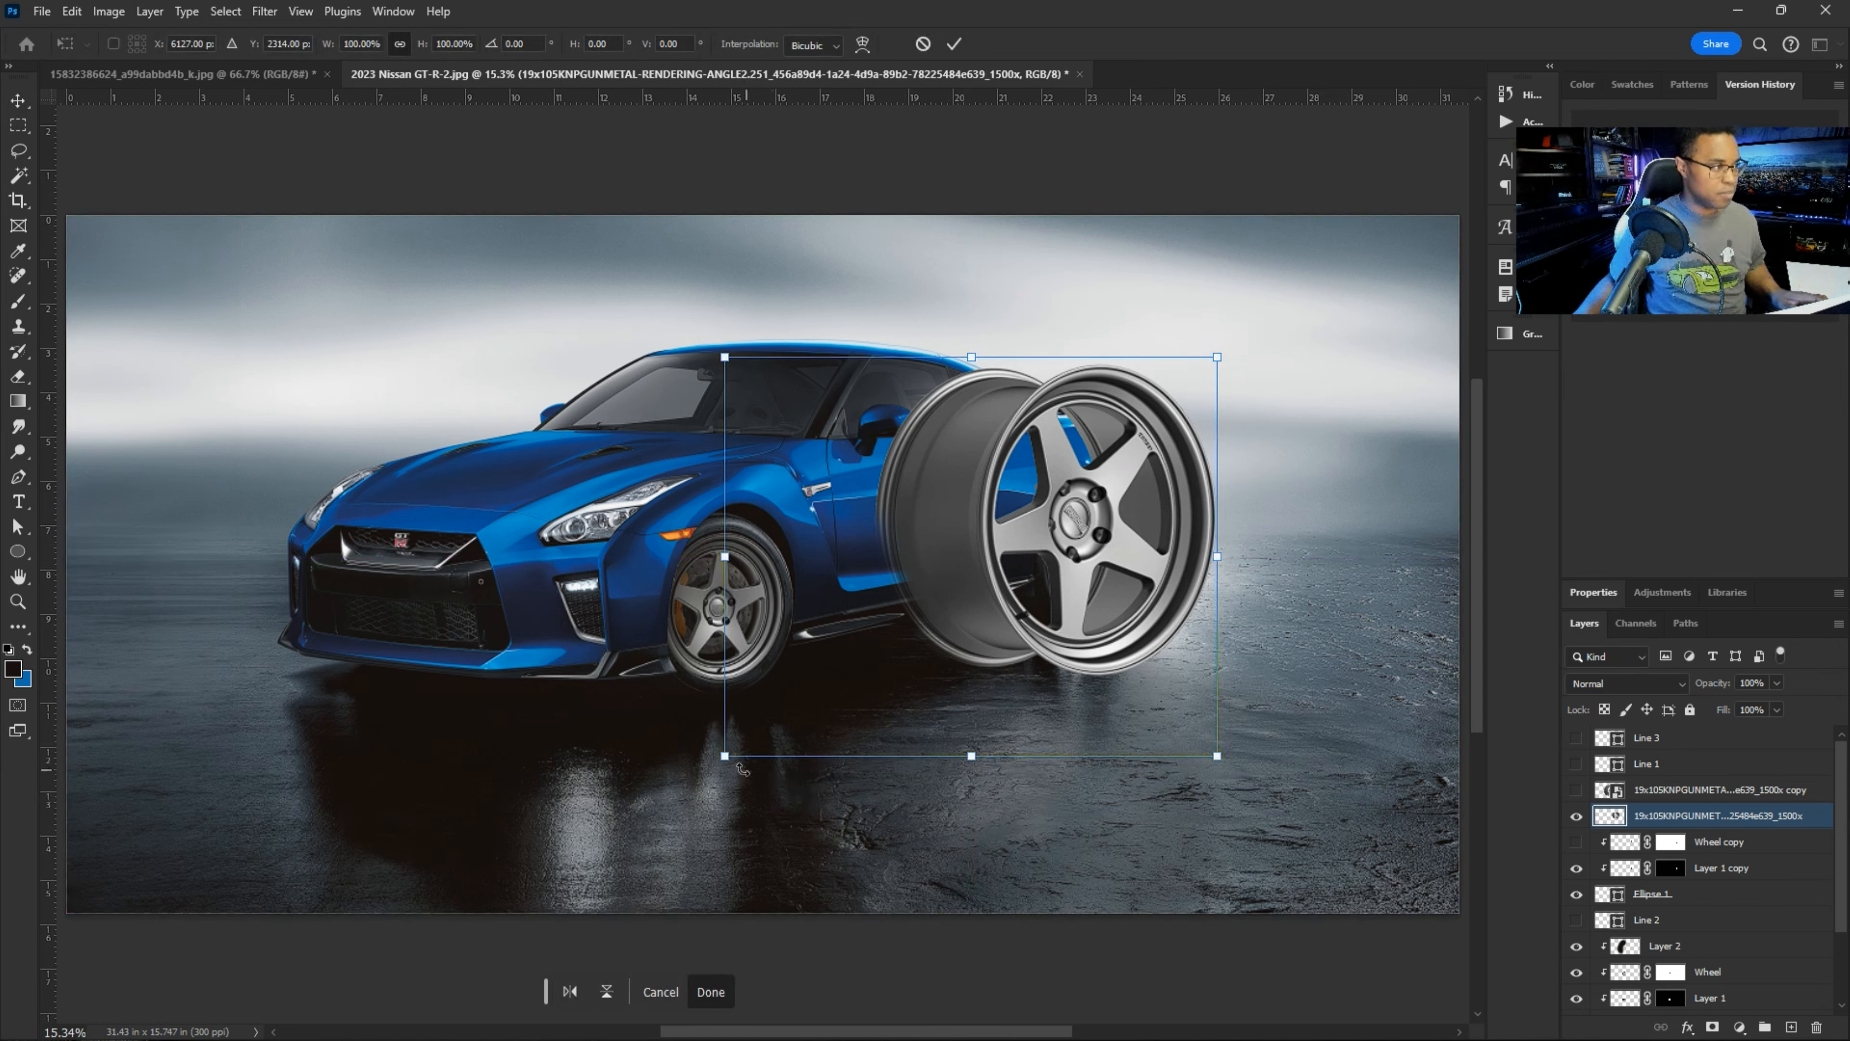
{"action": "left_click_drag", "start_coordinate": [725, 758], "coordinate": [960, 565]}
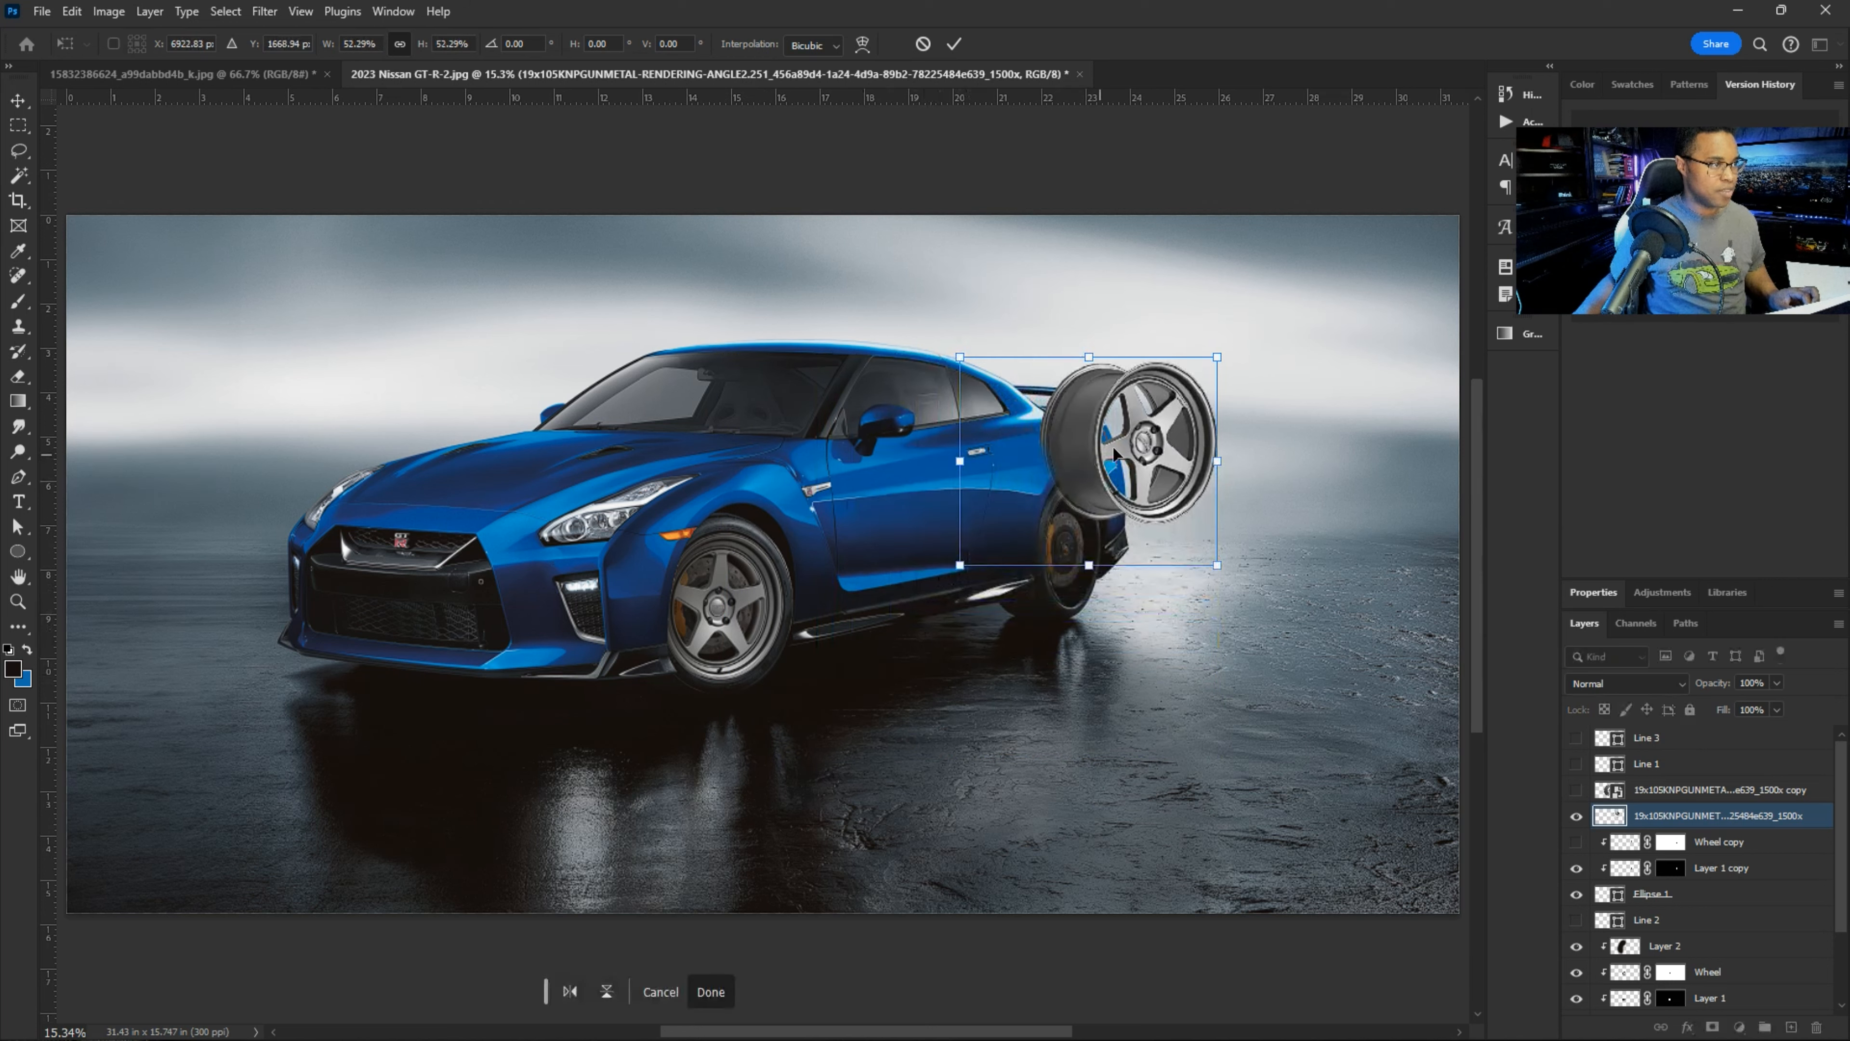
{"action": "left_click_drag", "start_coordinate": [1146, 441], "coordinate": [1111, 562]}
{"action": "left_click_drag", "start_coordinate": [1182, 683], "coordinate": [1113, 651]}
{"action": "mouse_move", "coordinate": [1088, 564]}
{"action": "left_mouse_down"}
{"action": "mouse_move", "coordinate": [1104, 594]}
{"action": "mouse_move", "coordinate": [1093, 580]}
{"action": "left_mouse_up"}
{"action": "key", "text": "Return"}
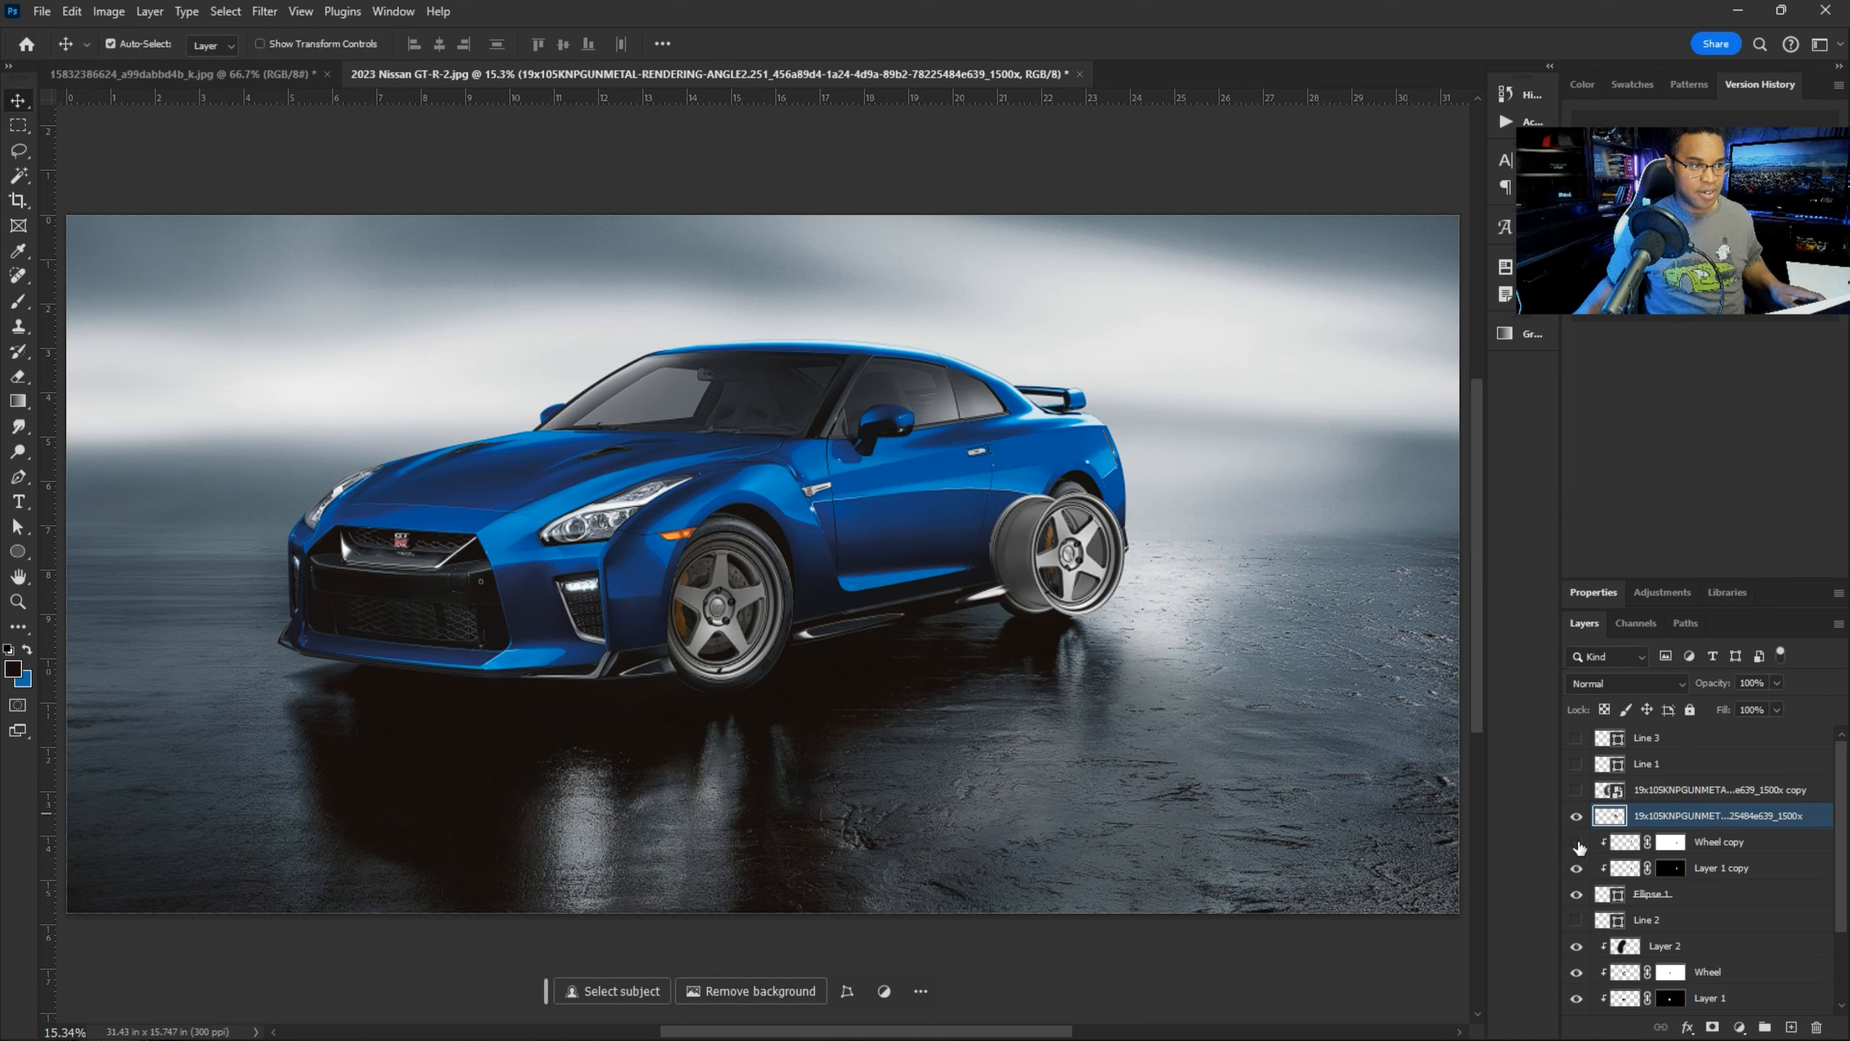
{"action": "left_click_drag", "start_coordinate": [1680, 822], "coordinate": [1713, 864]}
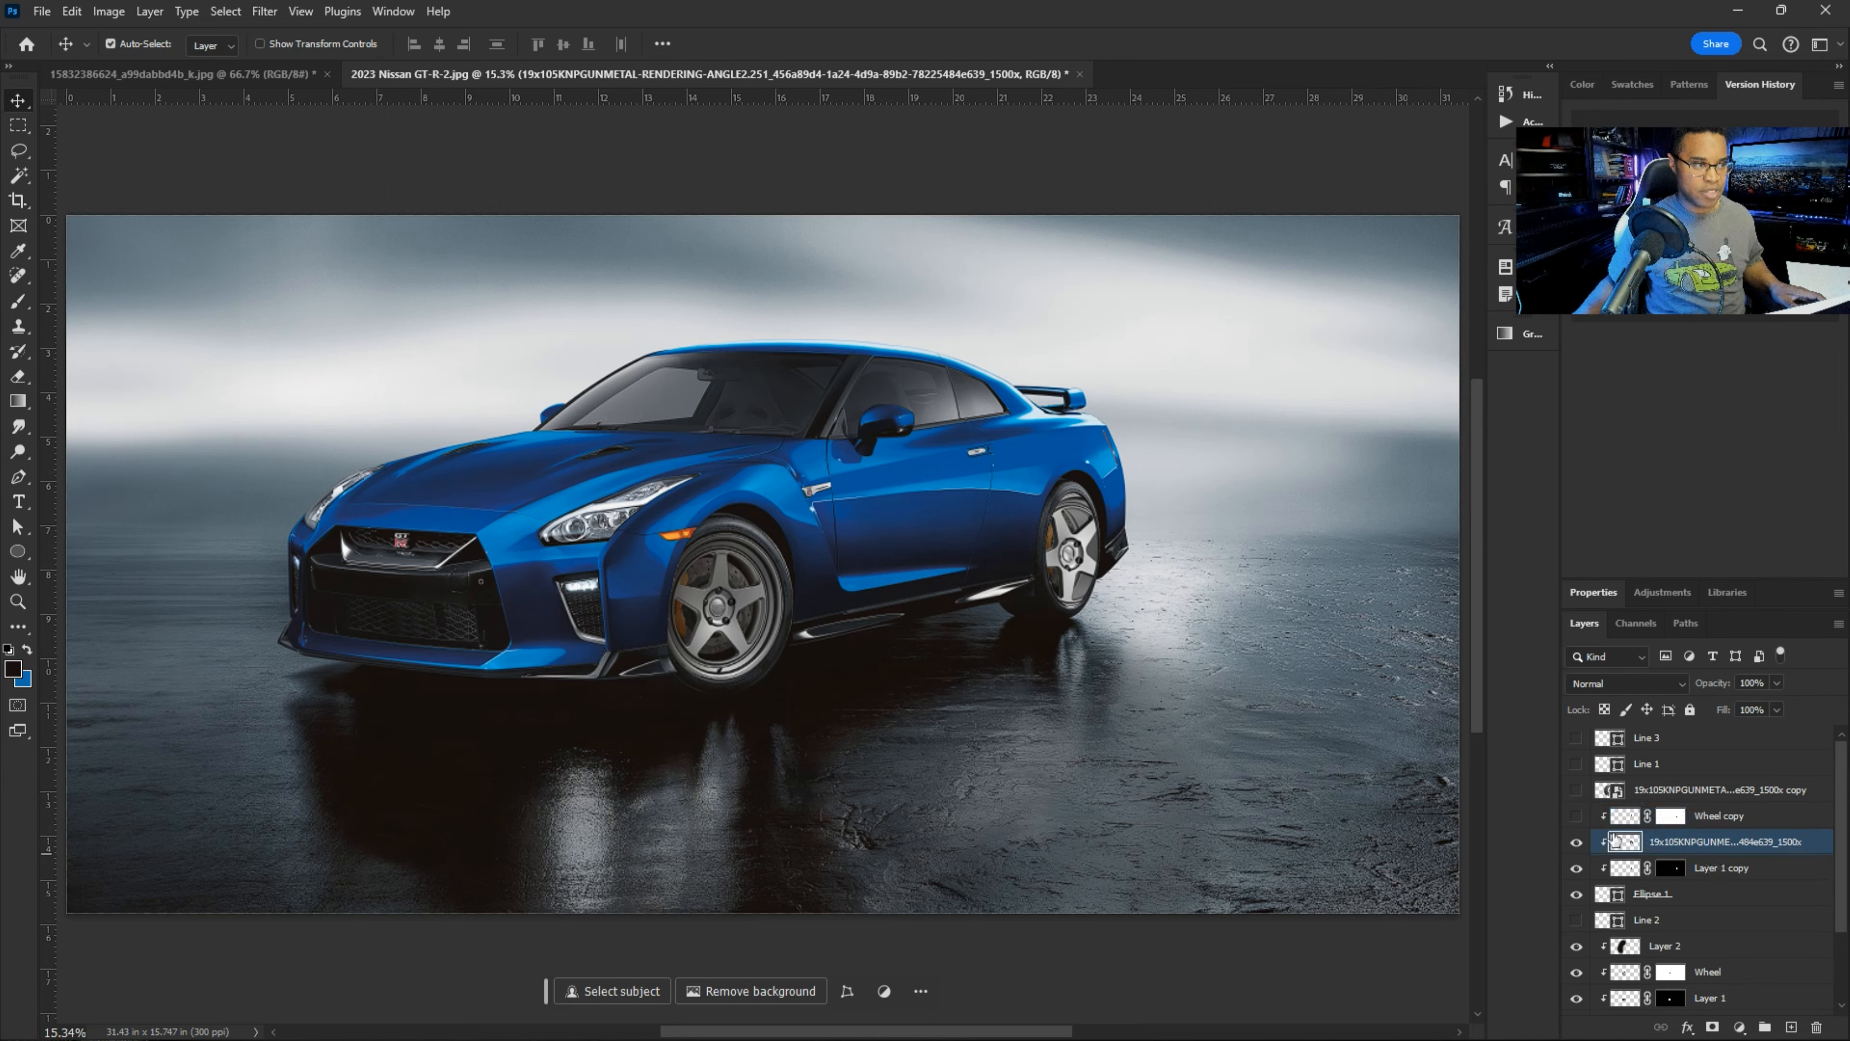
- Squeeze the rear wheel to about 60% width and 92% height and skew it about -7° to match the tire's perspective
{"action": "key", "text": "ctrl+plus"}
{"action": "key", "text": "ctrl+plus"}
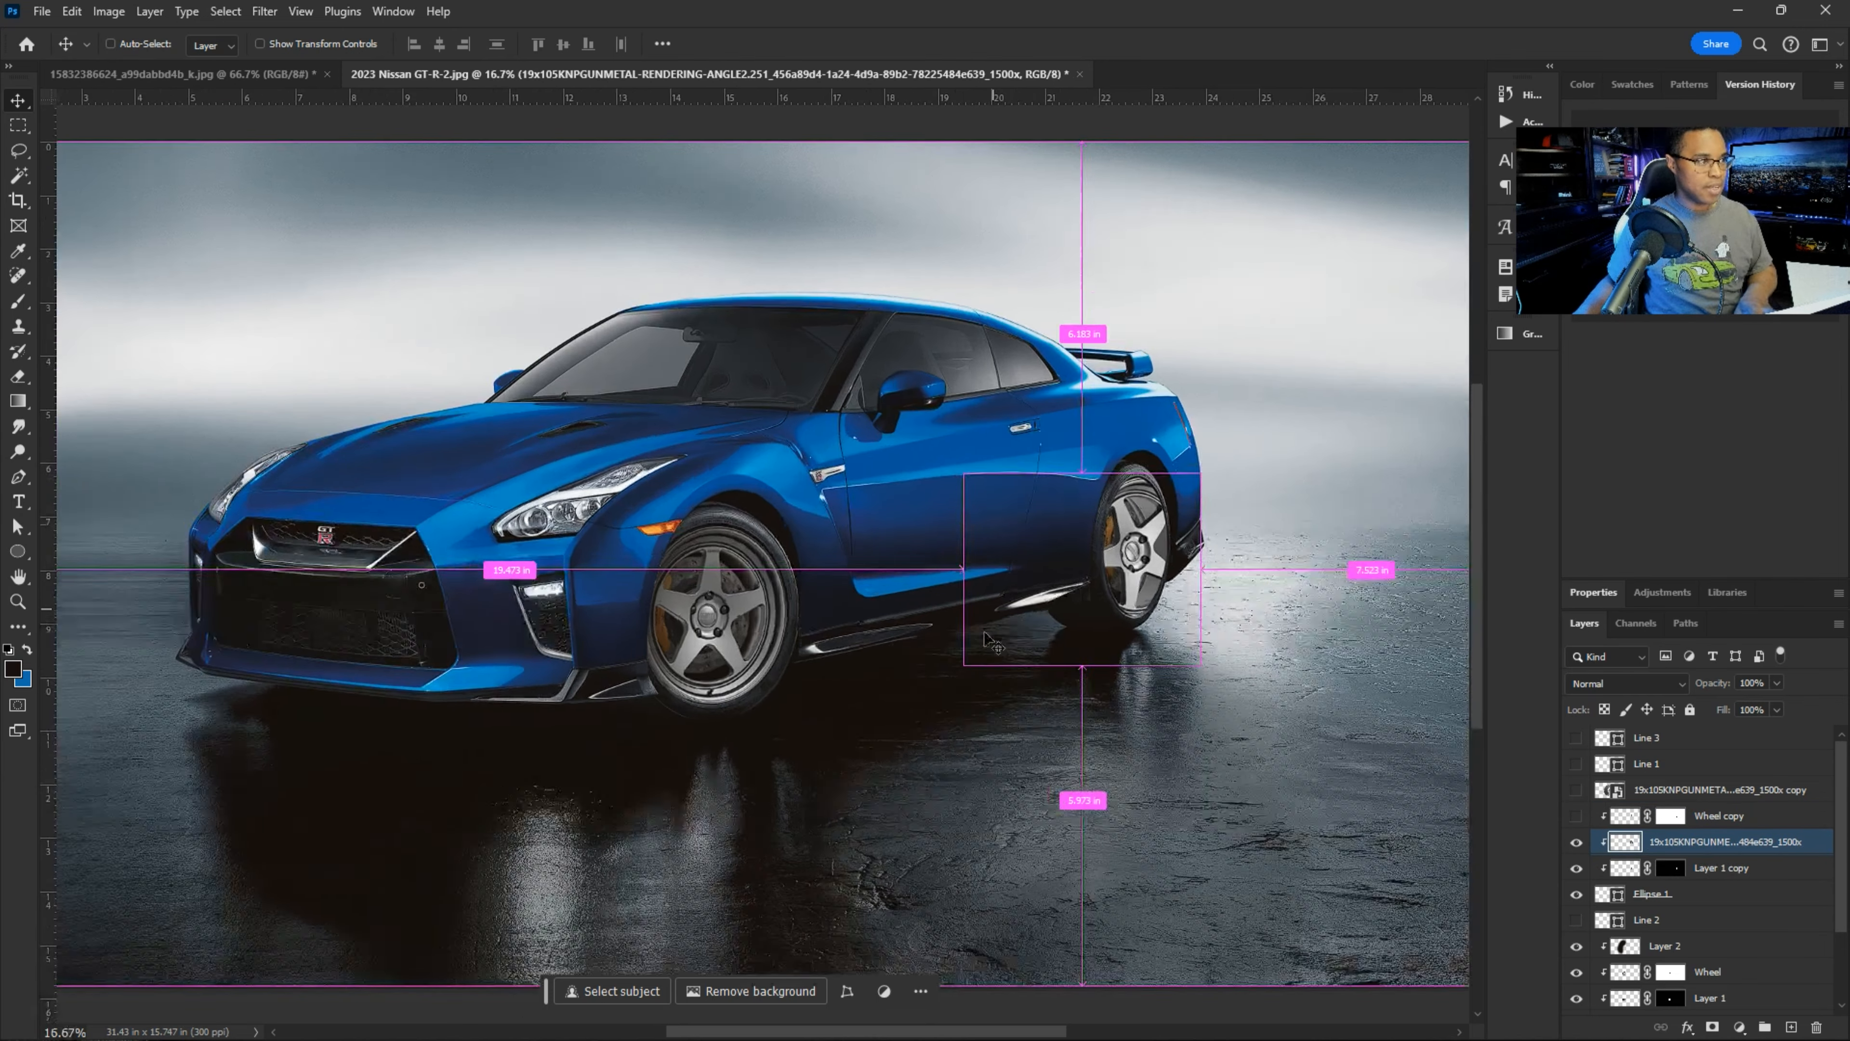
{"action": "key", "text": "ctrl+plus"}
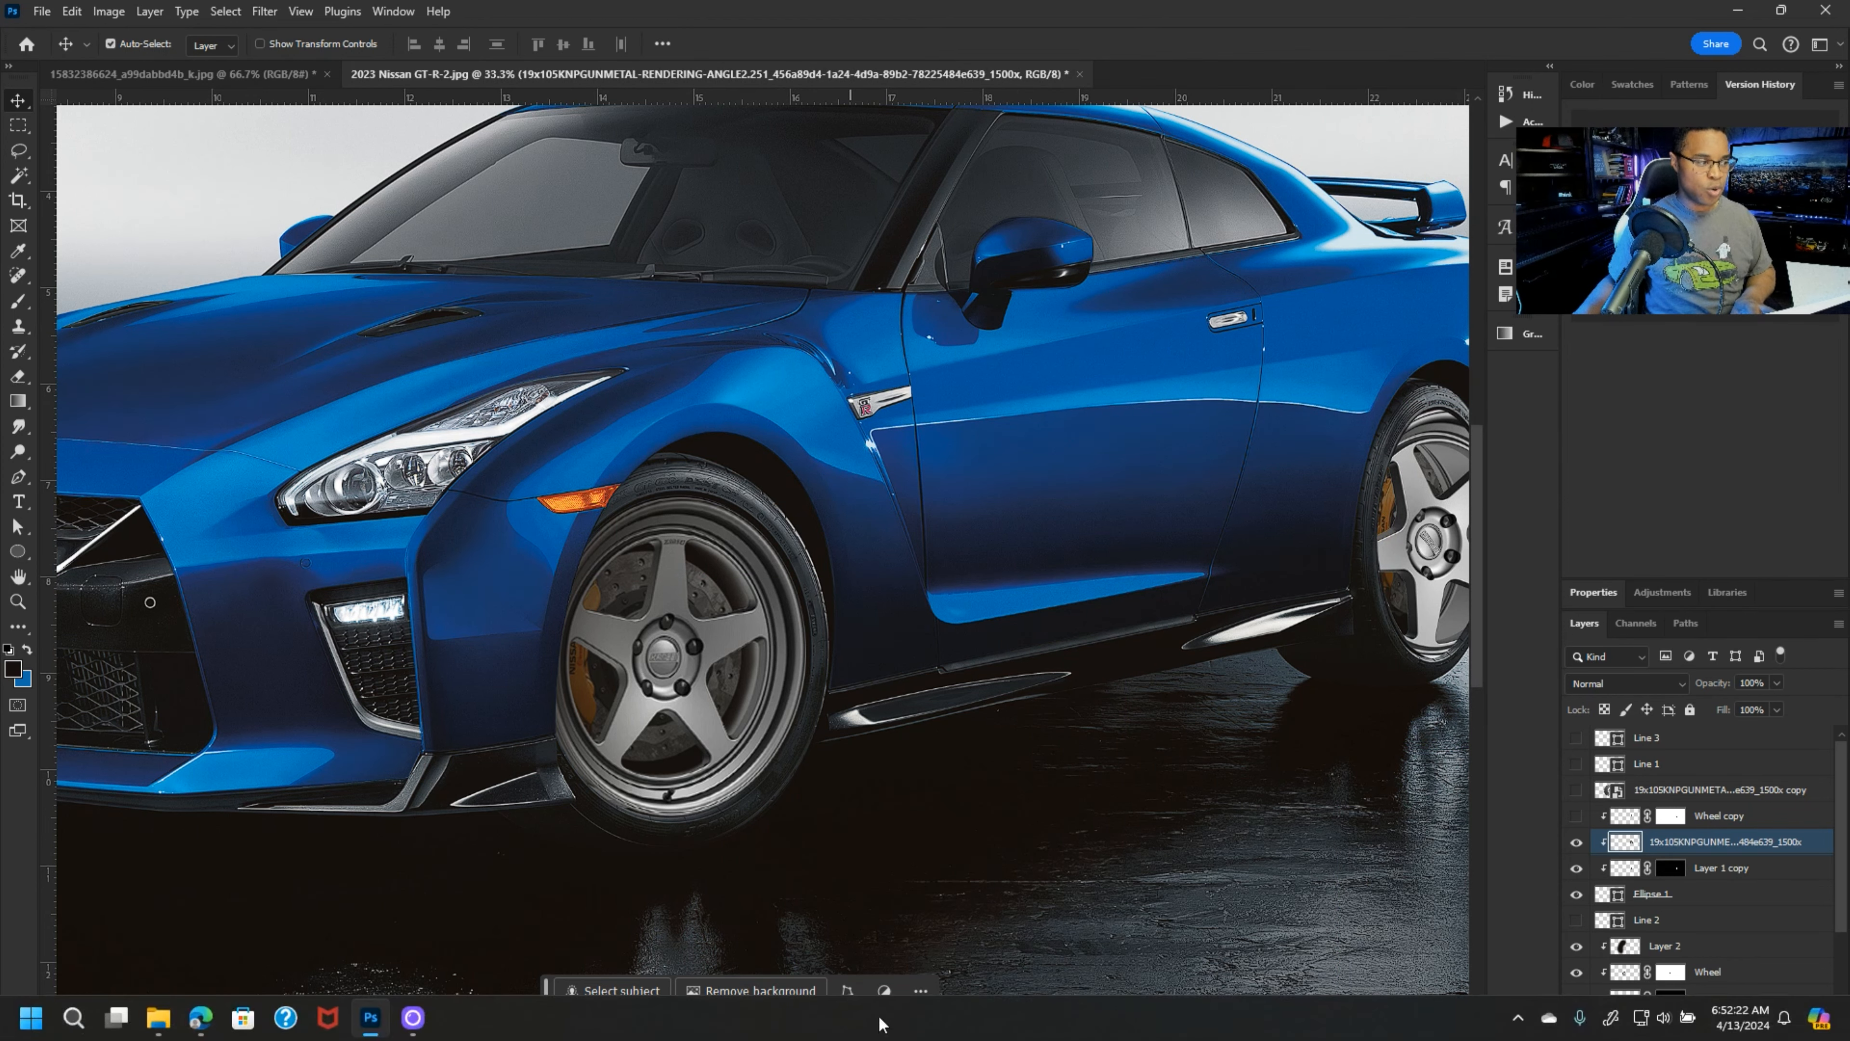
{"action": "left_click_drag", "start_coordinate": [904, 1034], "coordinate": [1007, 1021]}
{"action": "key", "text": "ctrl+t"}
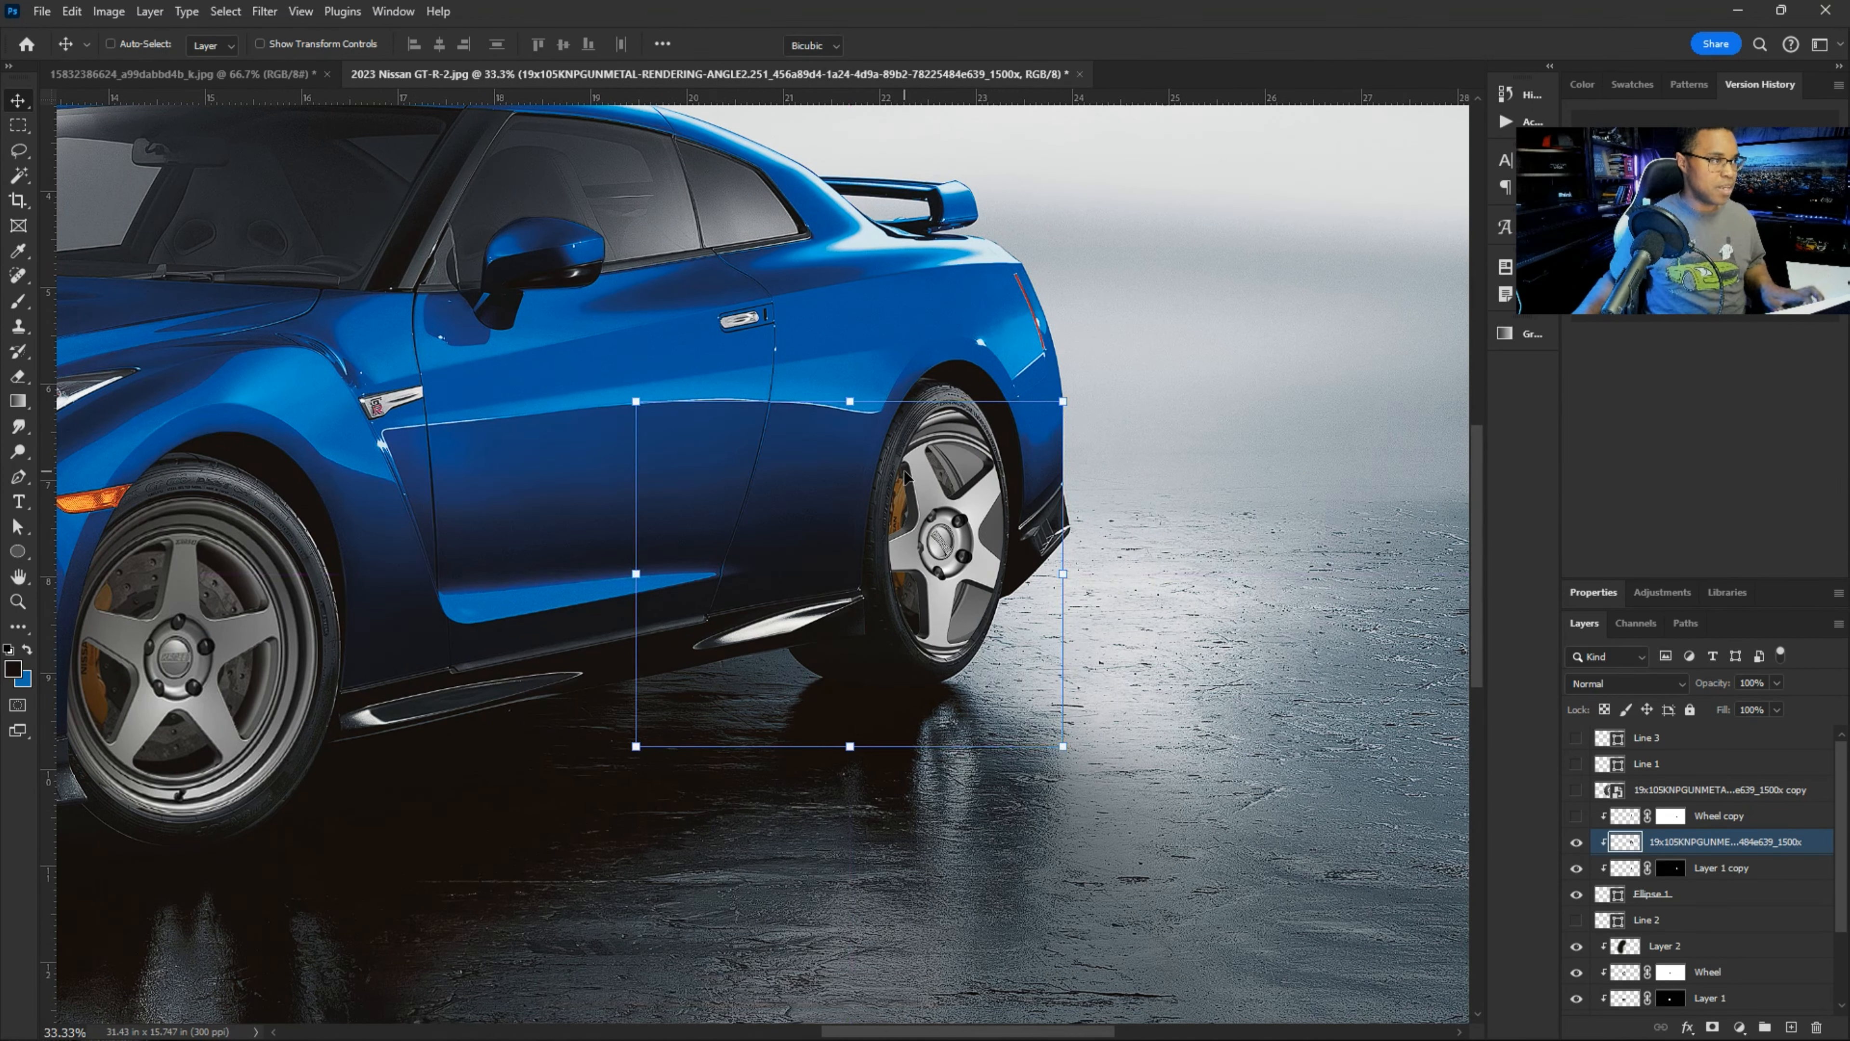
{"action": "left_click_drag", "start_coordinate": [1065, 580], "coordinate": [1005, 565]}
{"action": "left_click_drag", "start_coordinate": [641, 578], "coordinate": [751, 591]}
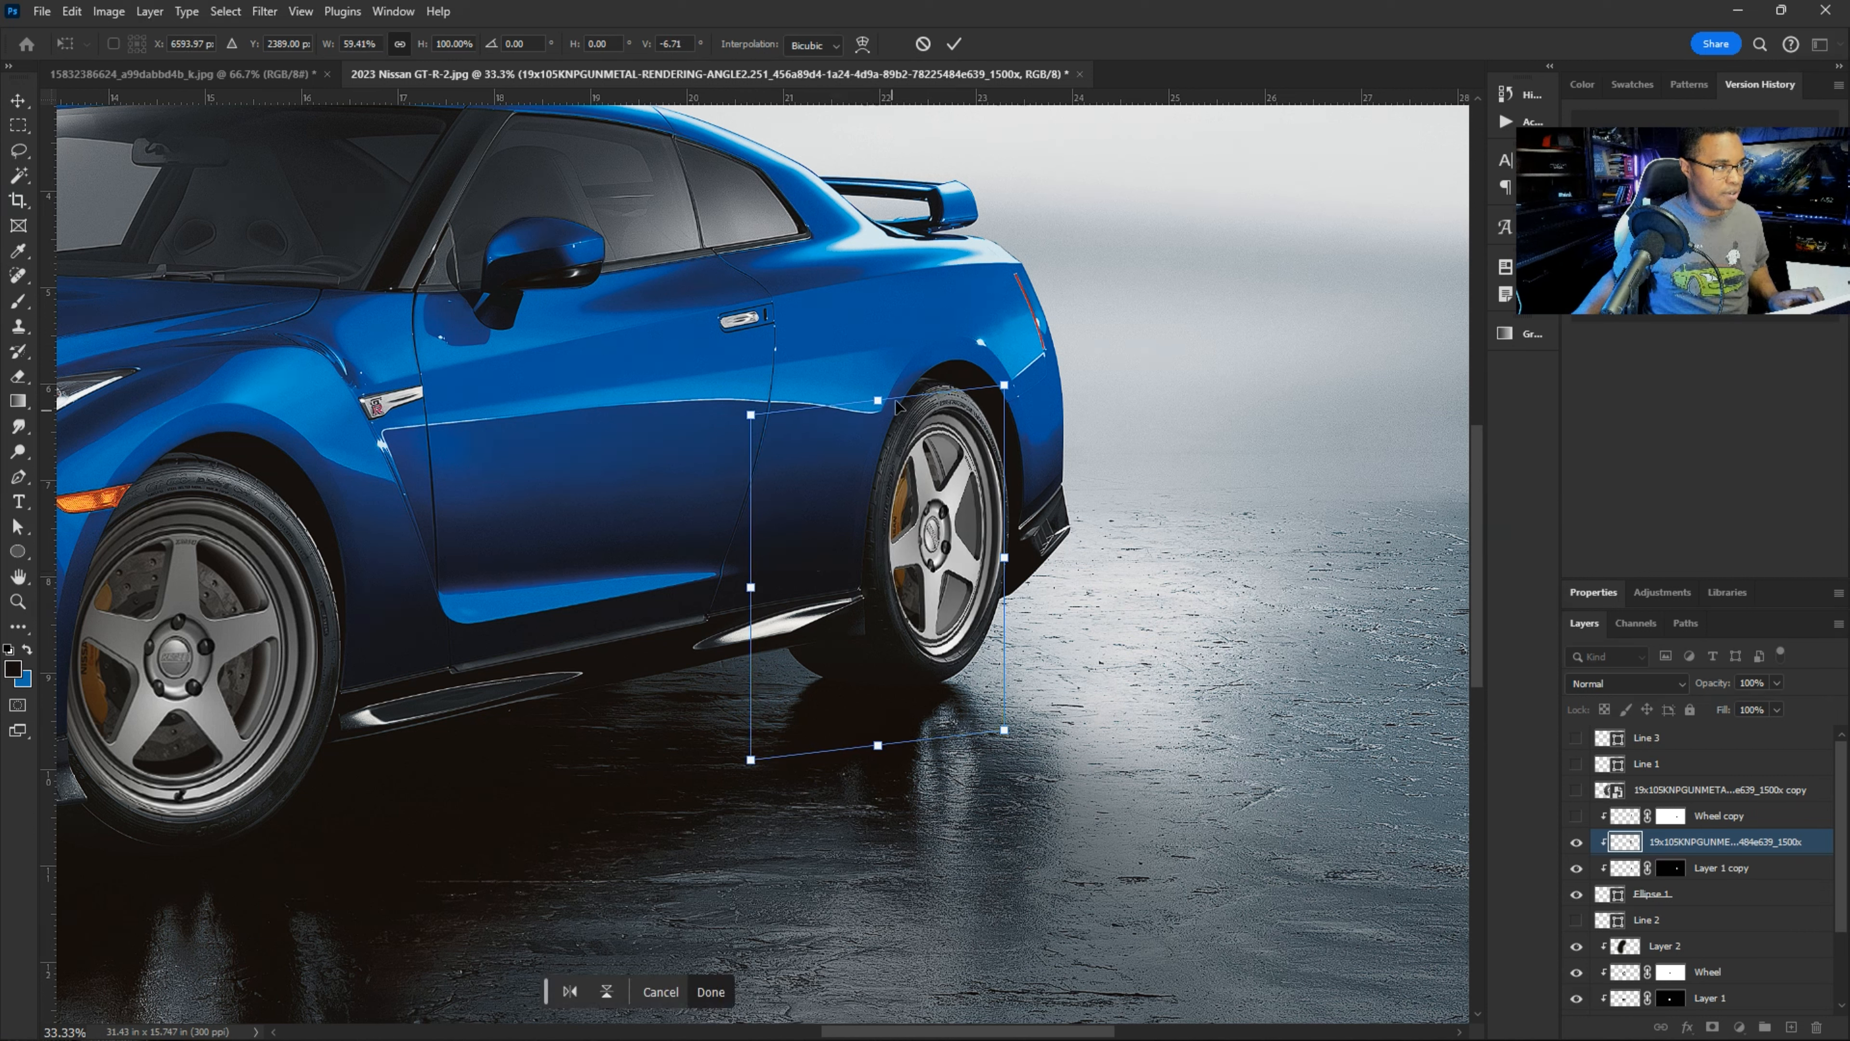
{"action": "left_click_drag", "start_coordinate": [878, 745], "coordinate": [877, 736]}
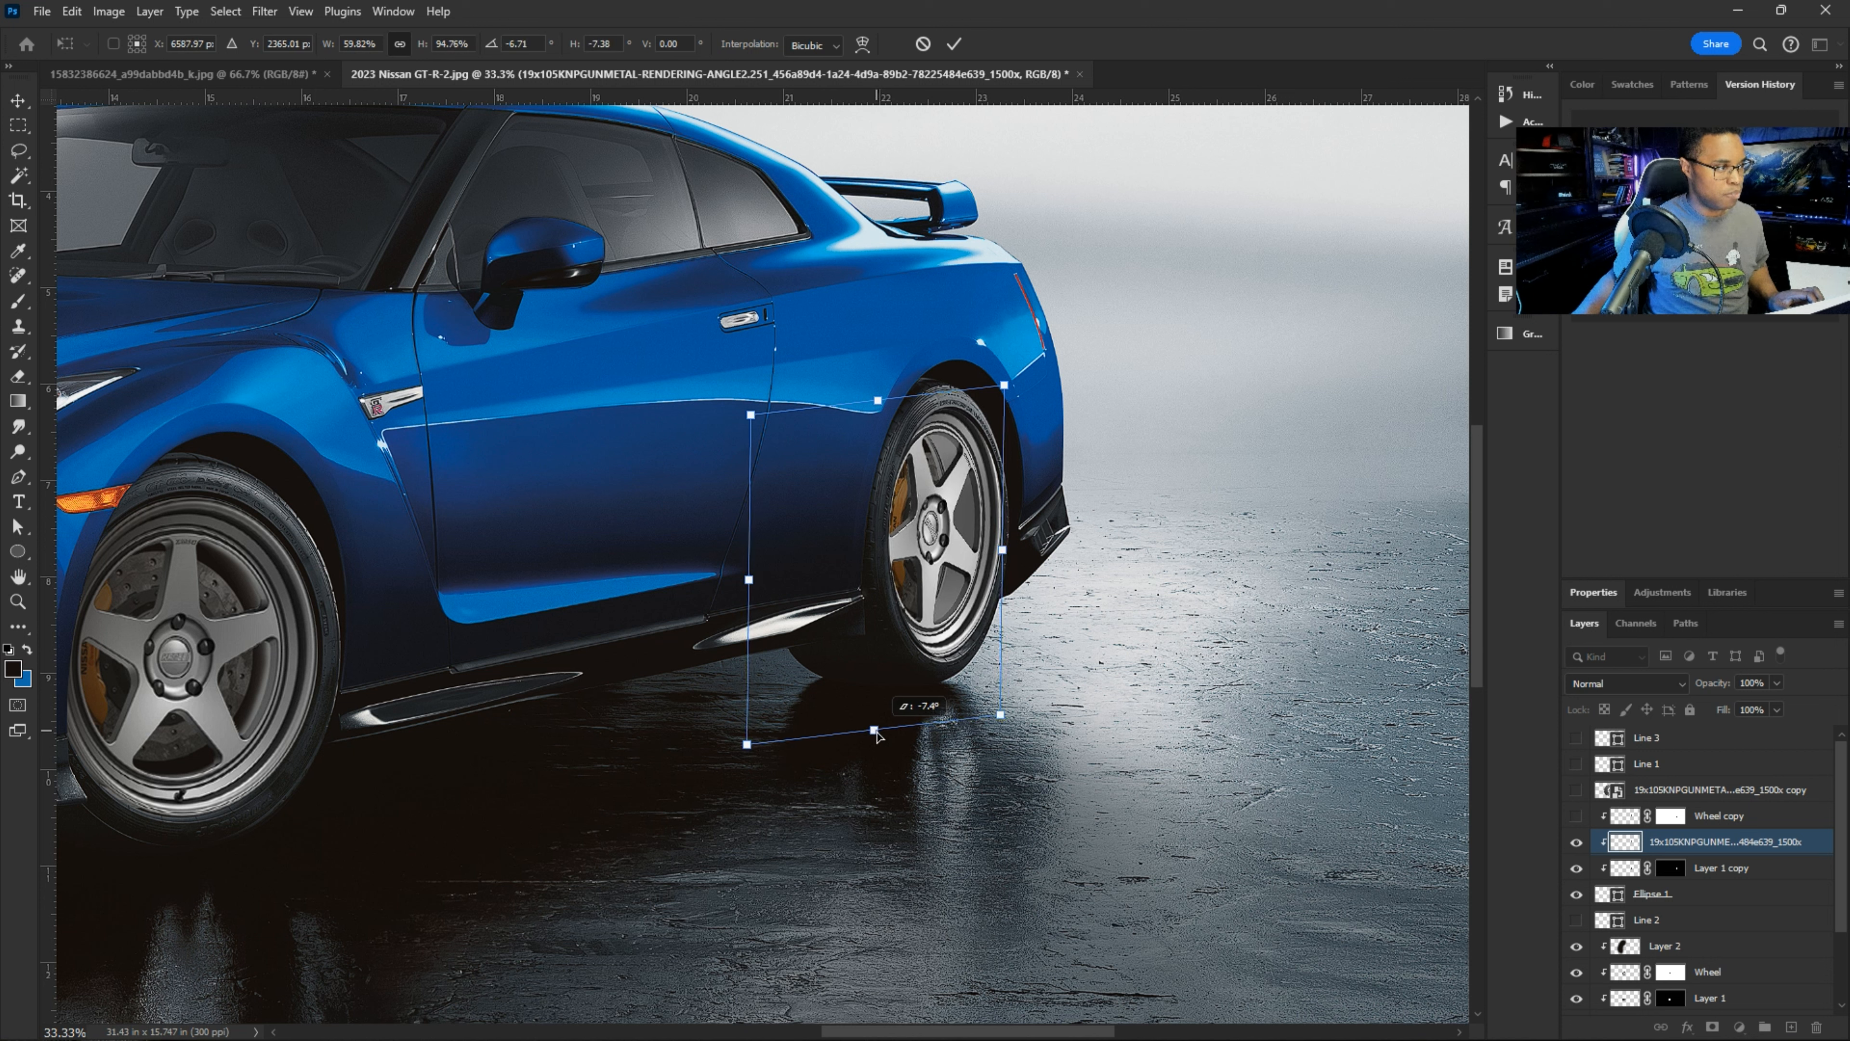
{"action": "left_click_drag", "start_coordinate": [878, 403], "coordinate": [875, 411]}
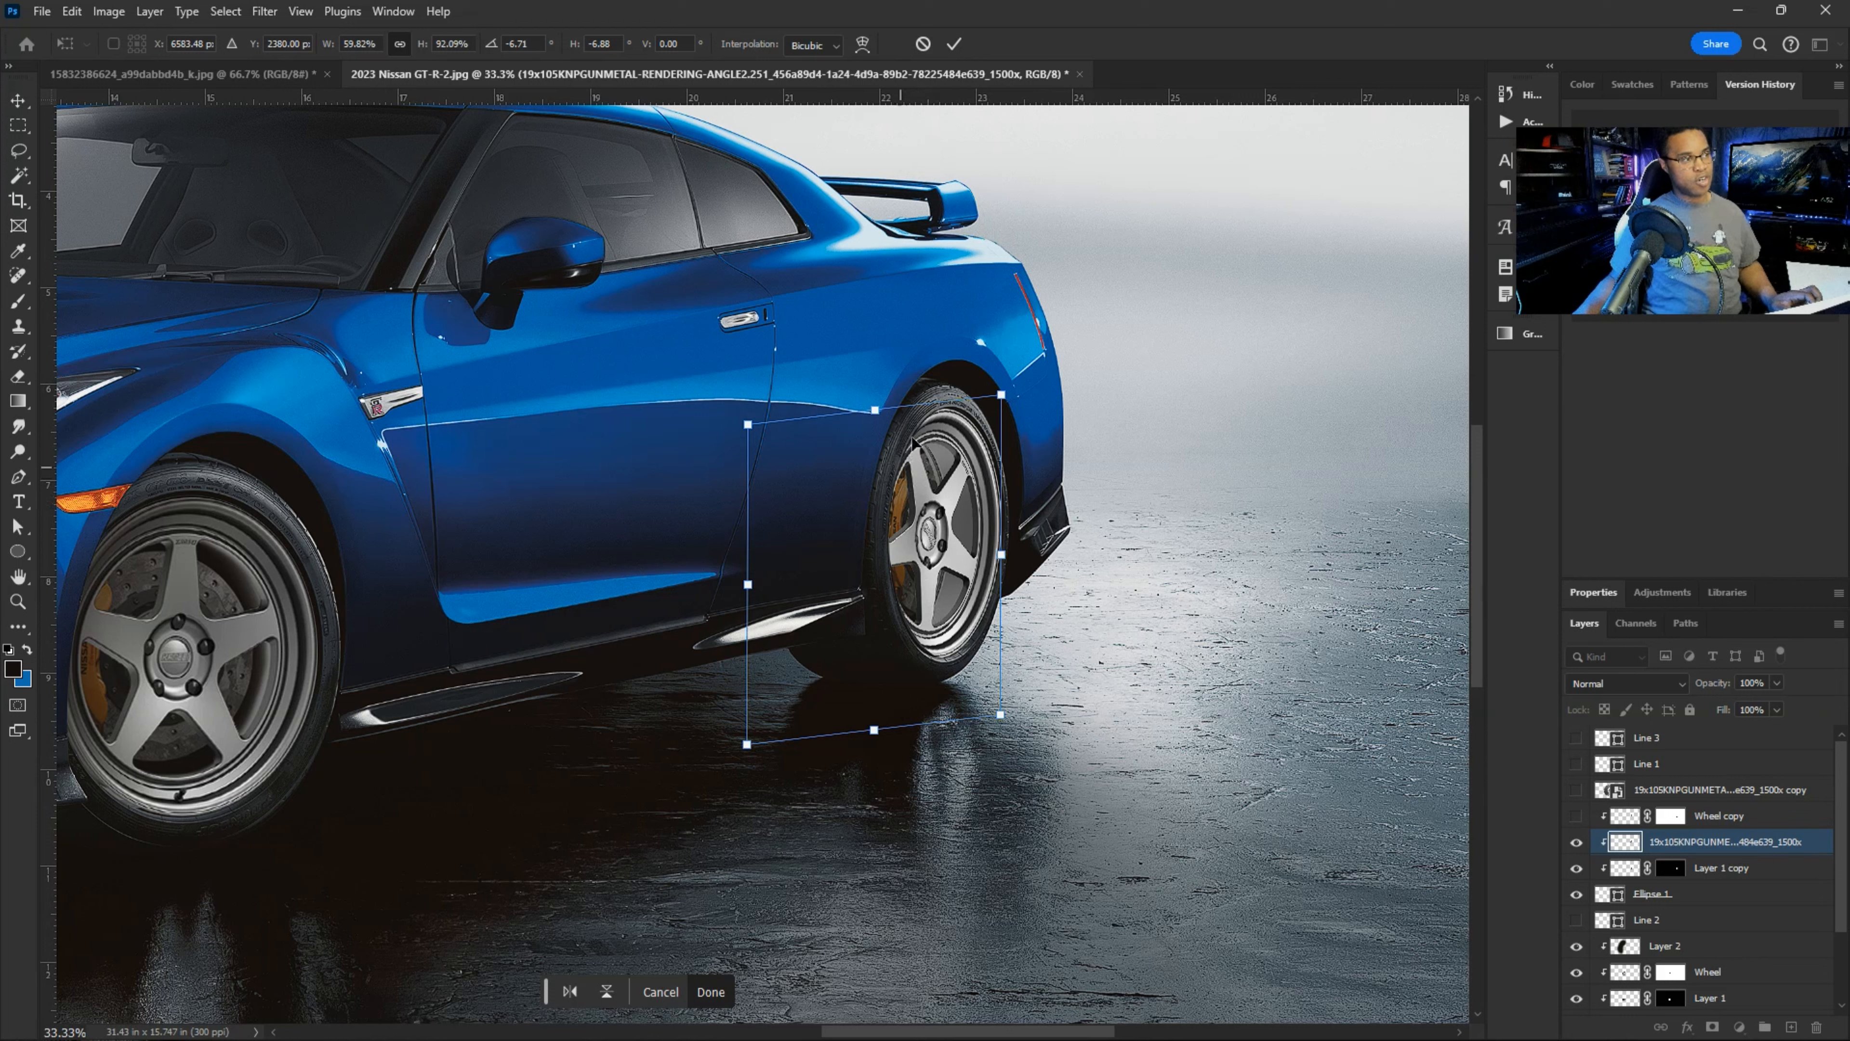
{"action": "key", "text": "Return"}
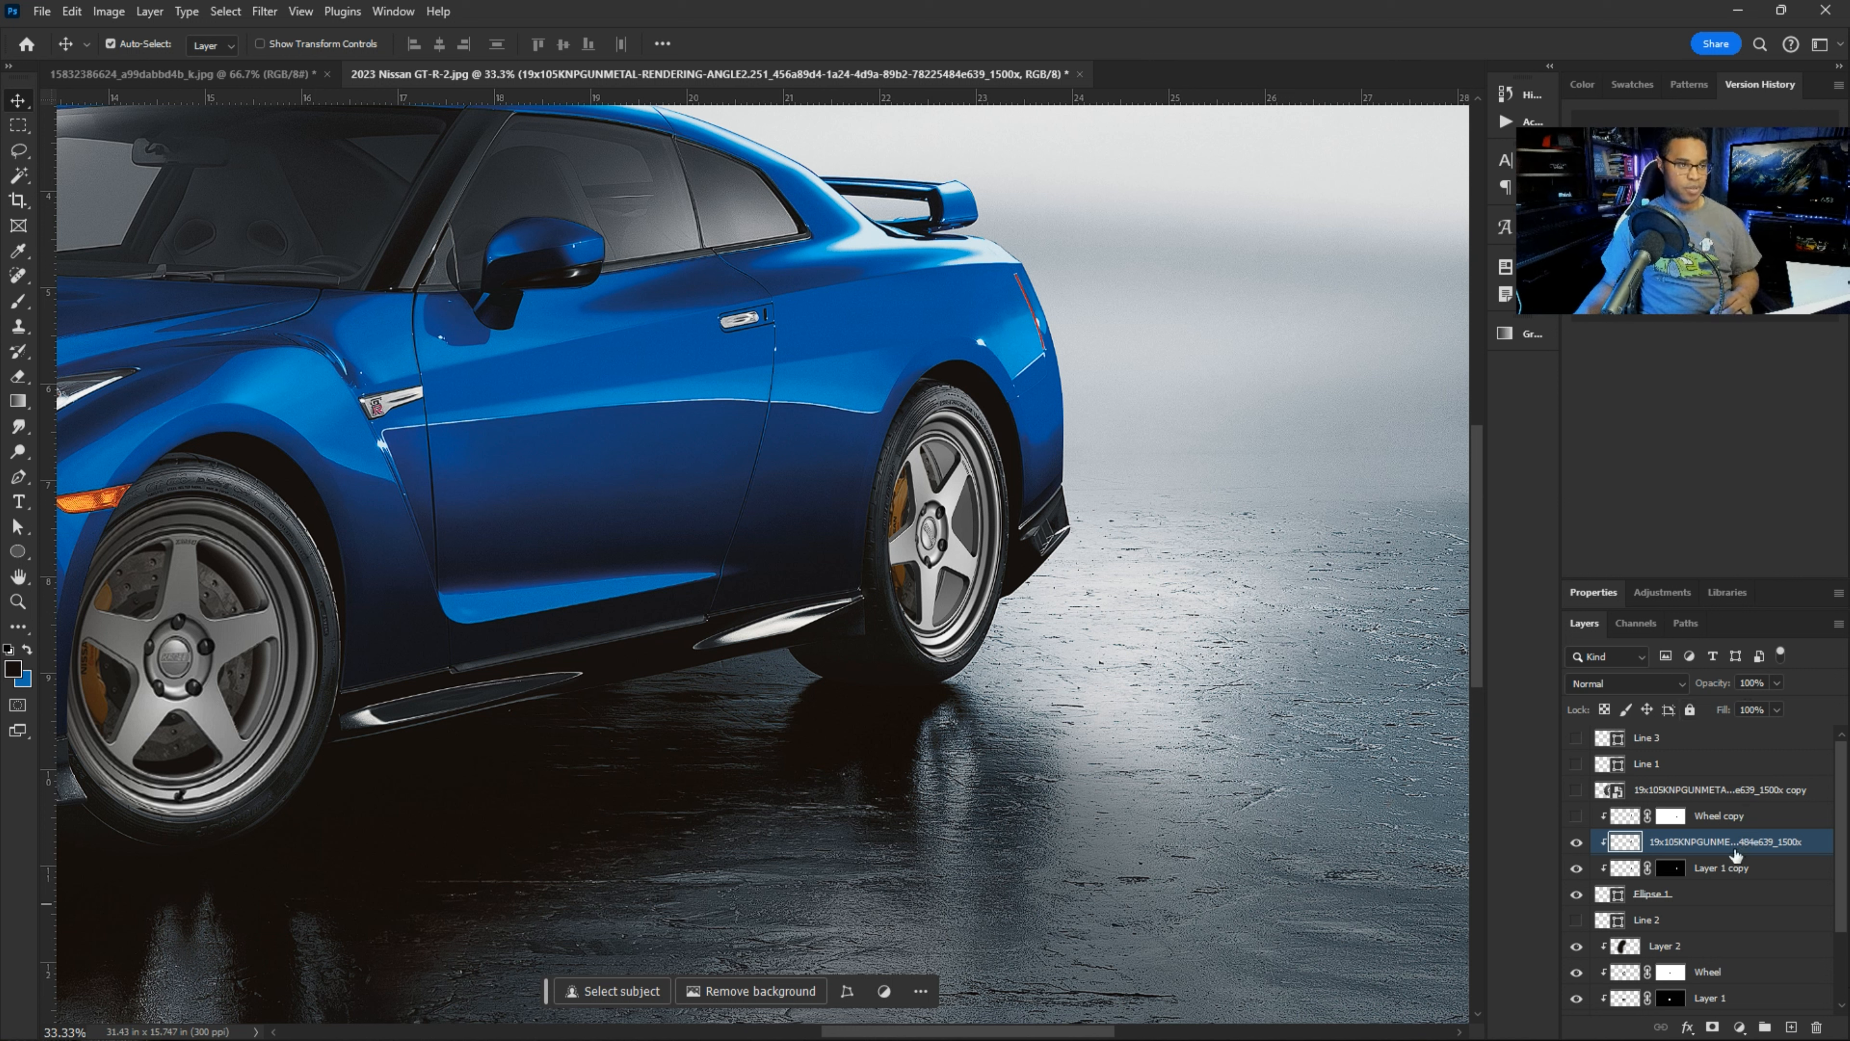
- Add a new clipped layer above the rear wheel and reduce the Brush tool's size for painting on it
{"action": "left_click", "coordinate": [1792, 1028]}
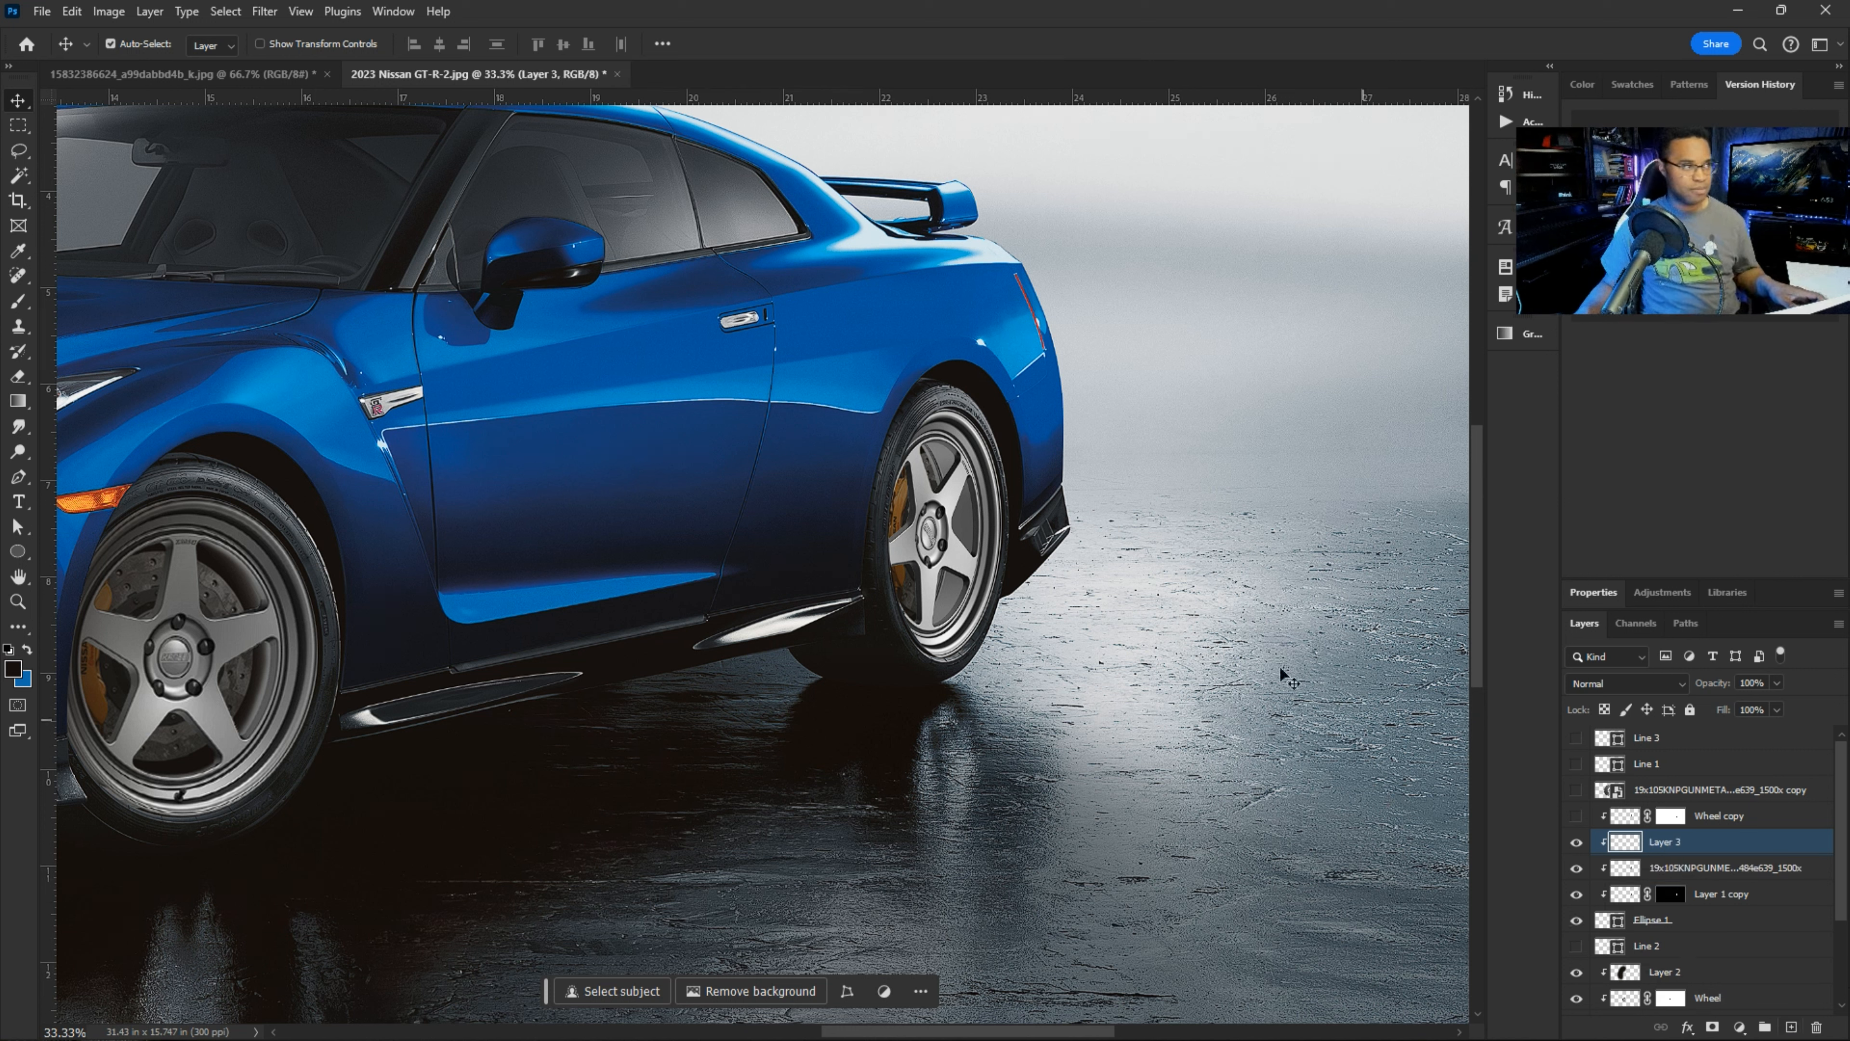
{"action": "key", "text": "b"}
{"action": "key", "text": "bracketleft"}
{"action": "key", "text": "bracketleft"}
{"action": "key", "text": "bracketleft"}
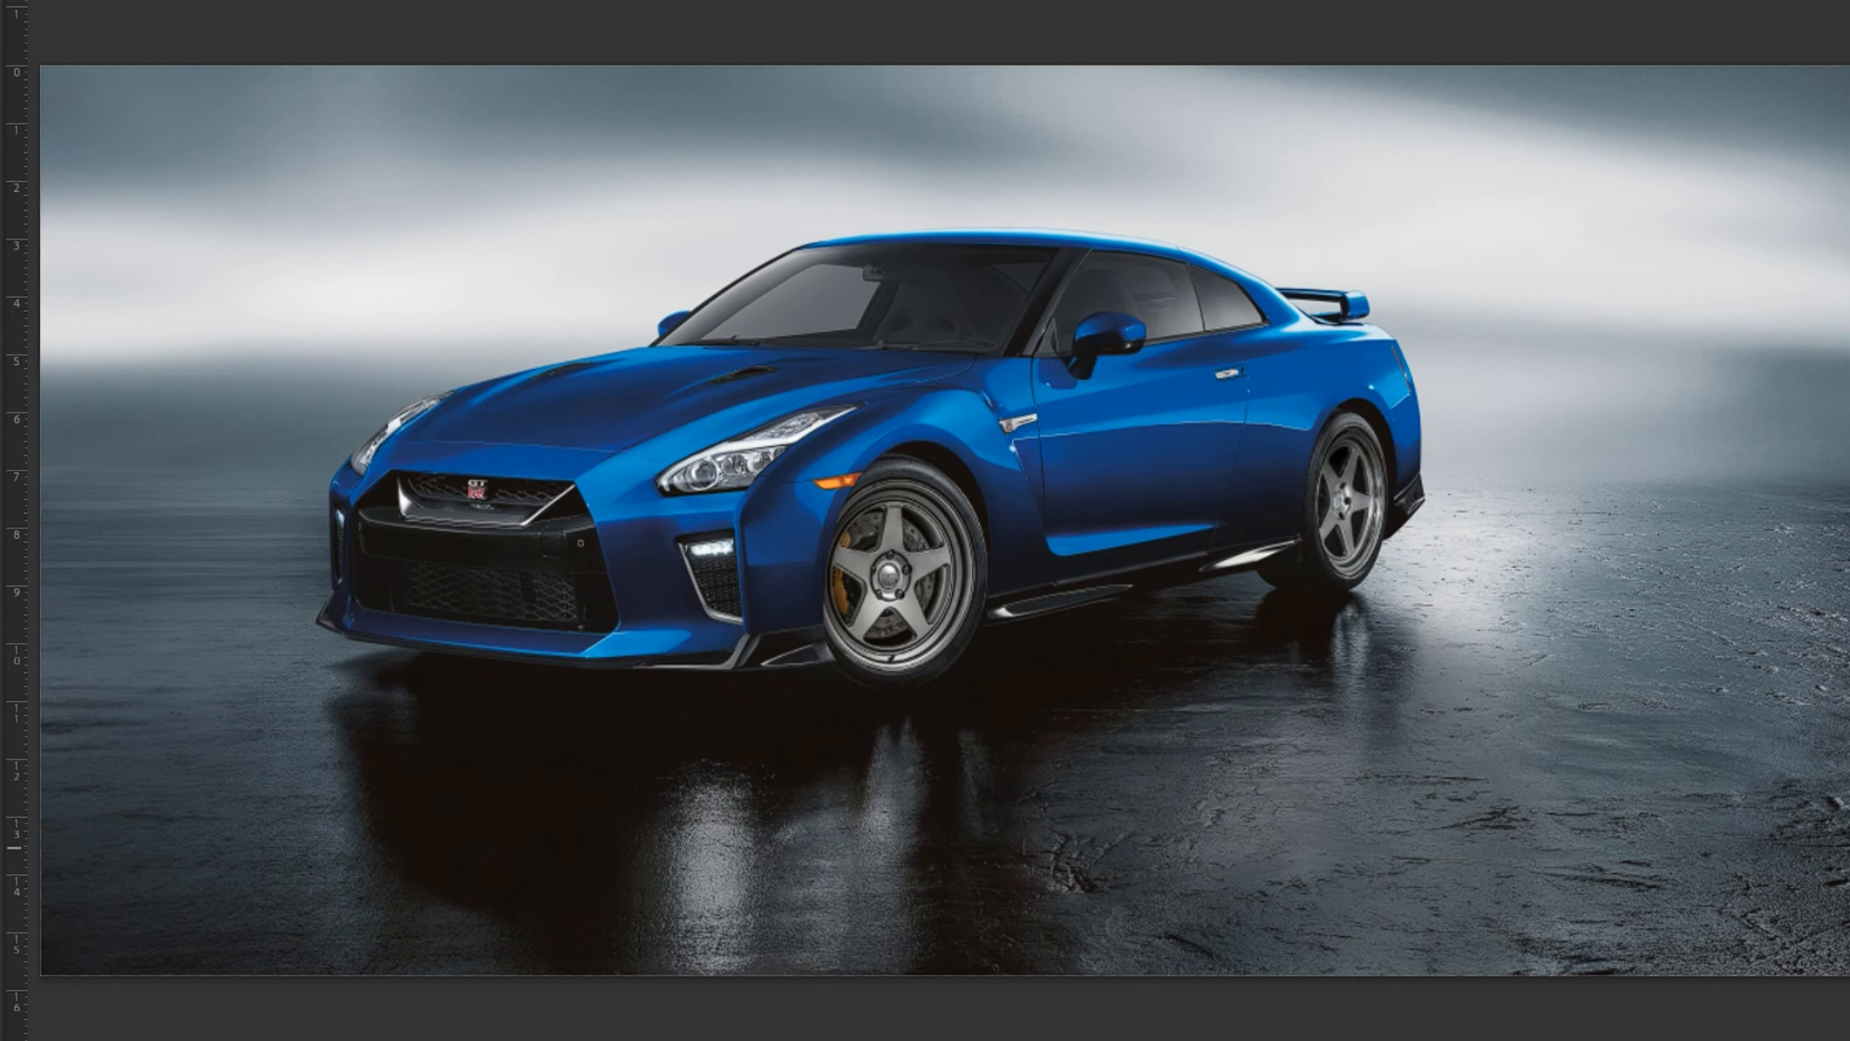
- Compare the car with its original and new wheels by toggling the visibility of the wheel edits
{"action": "key", "text": "ctrl+comma"}
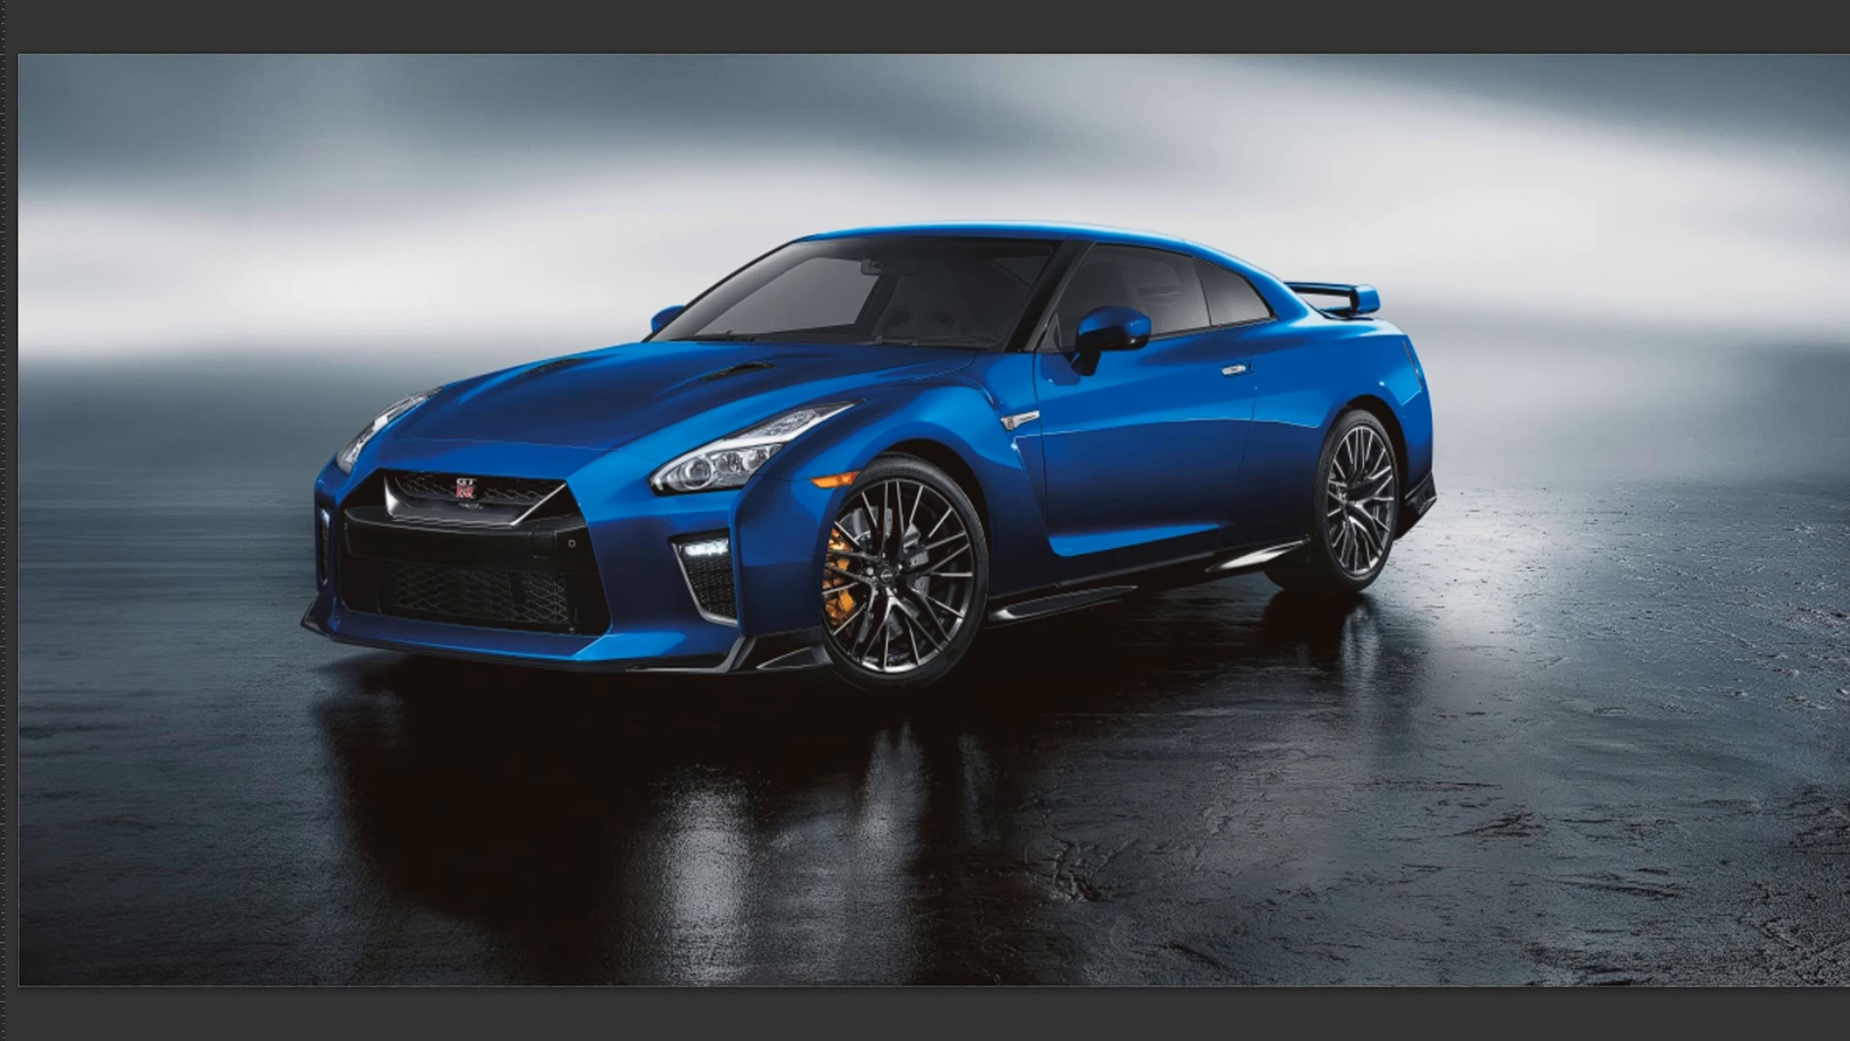
{"action": "key", "text": "ctrl+comma"}
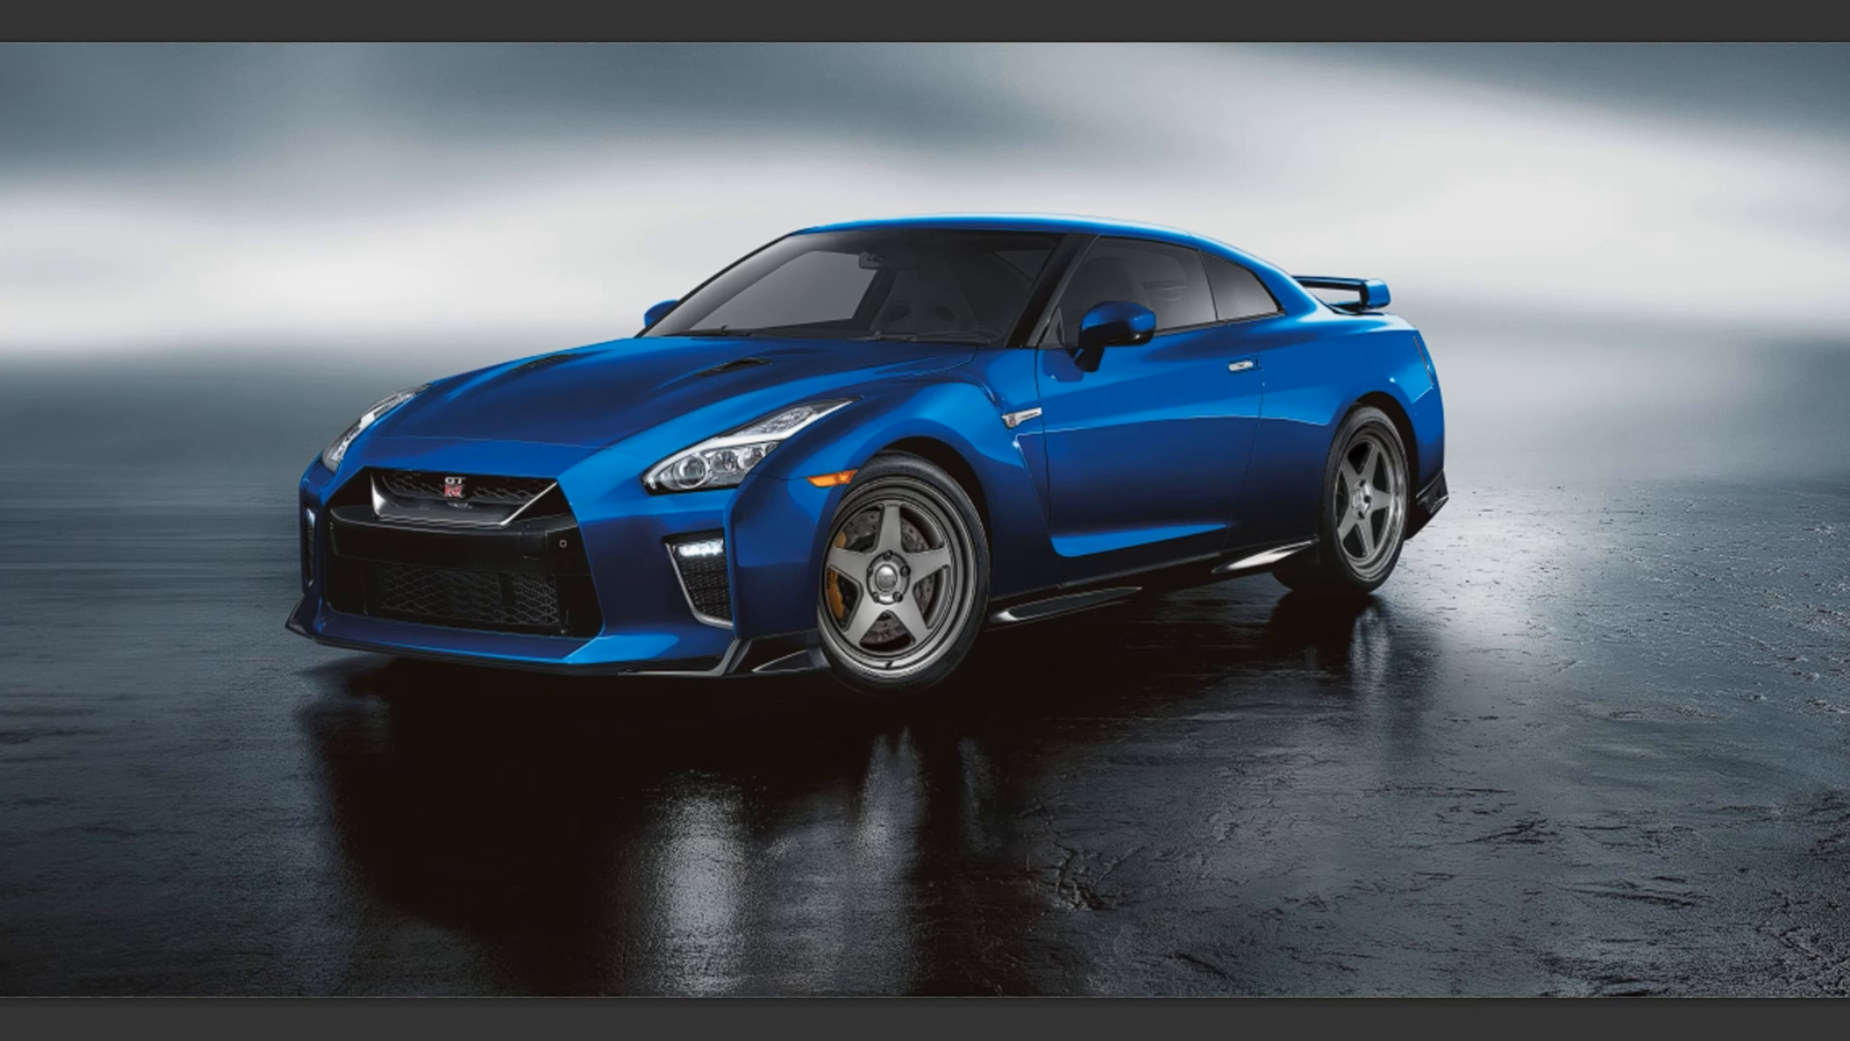
{"action": "key", "text": "ctrl+comma"}
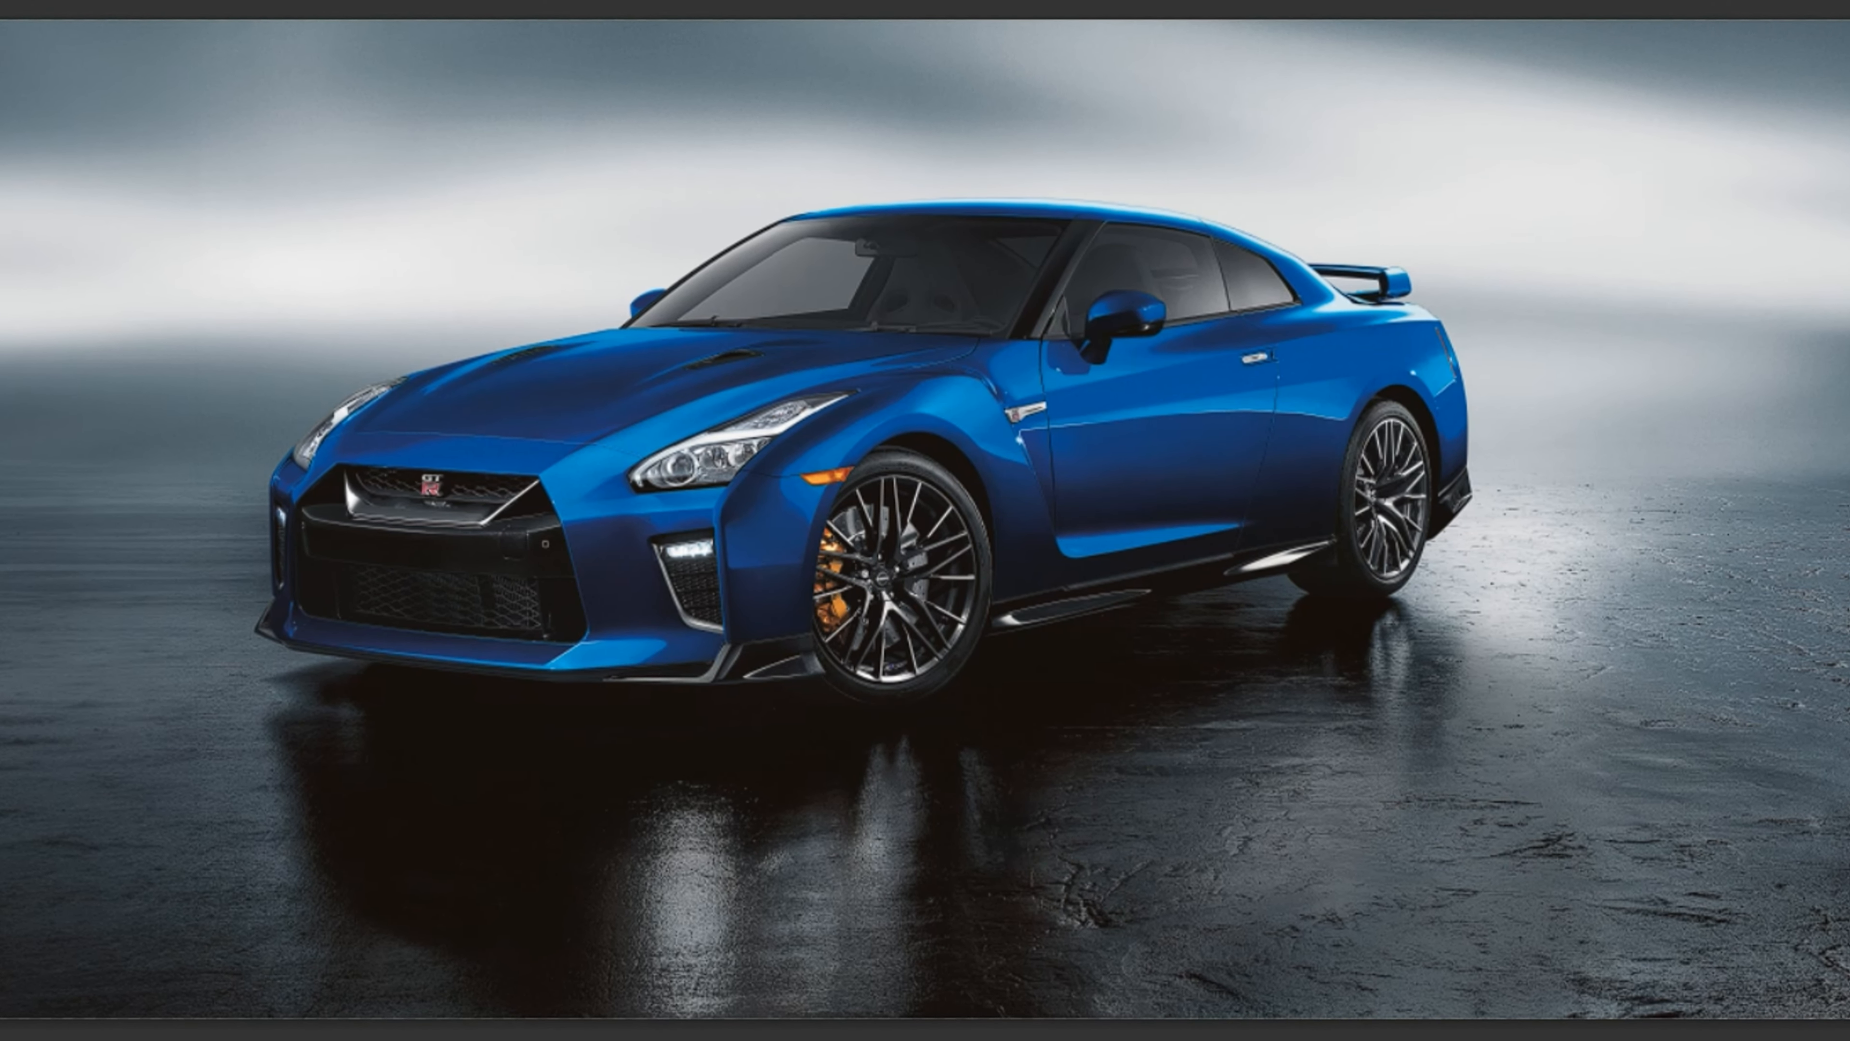
{"action": "key", "text": "ctrl+comma"}
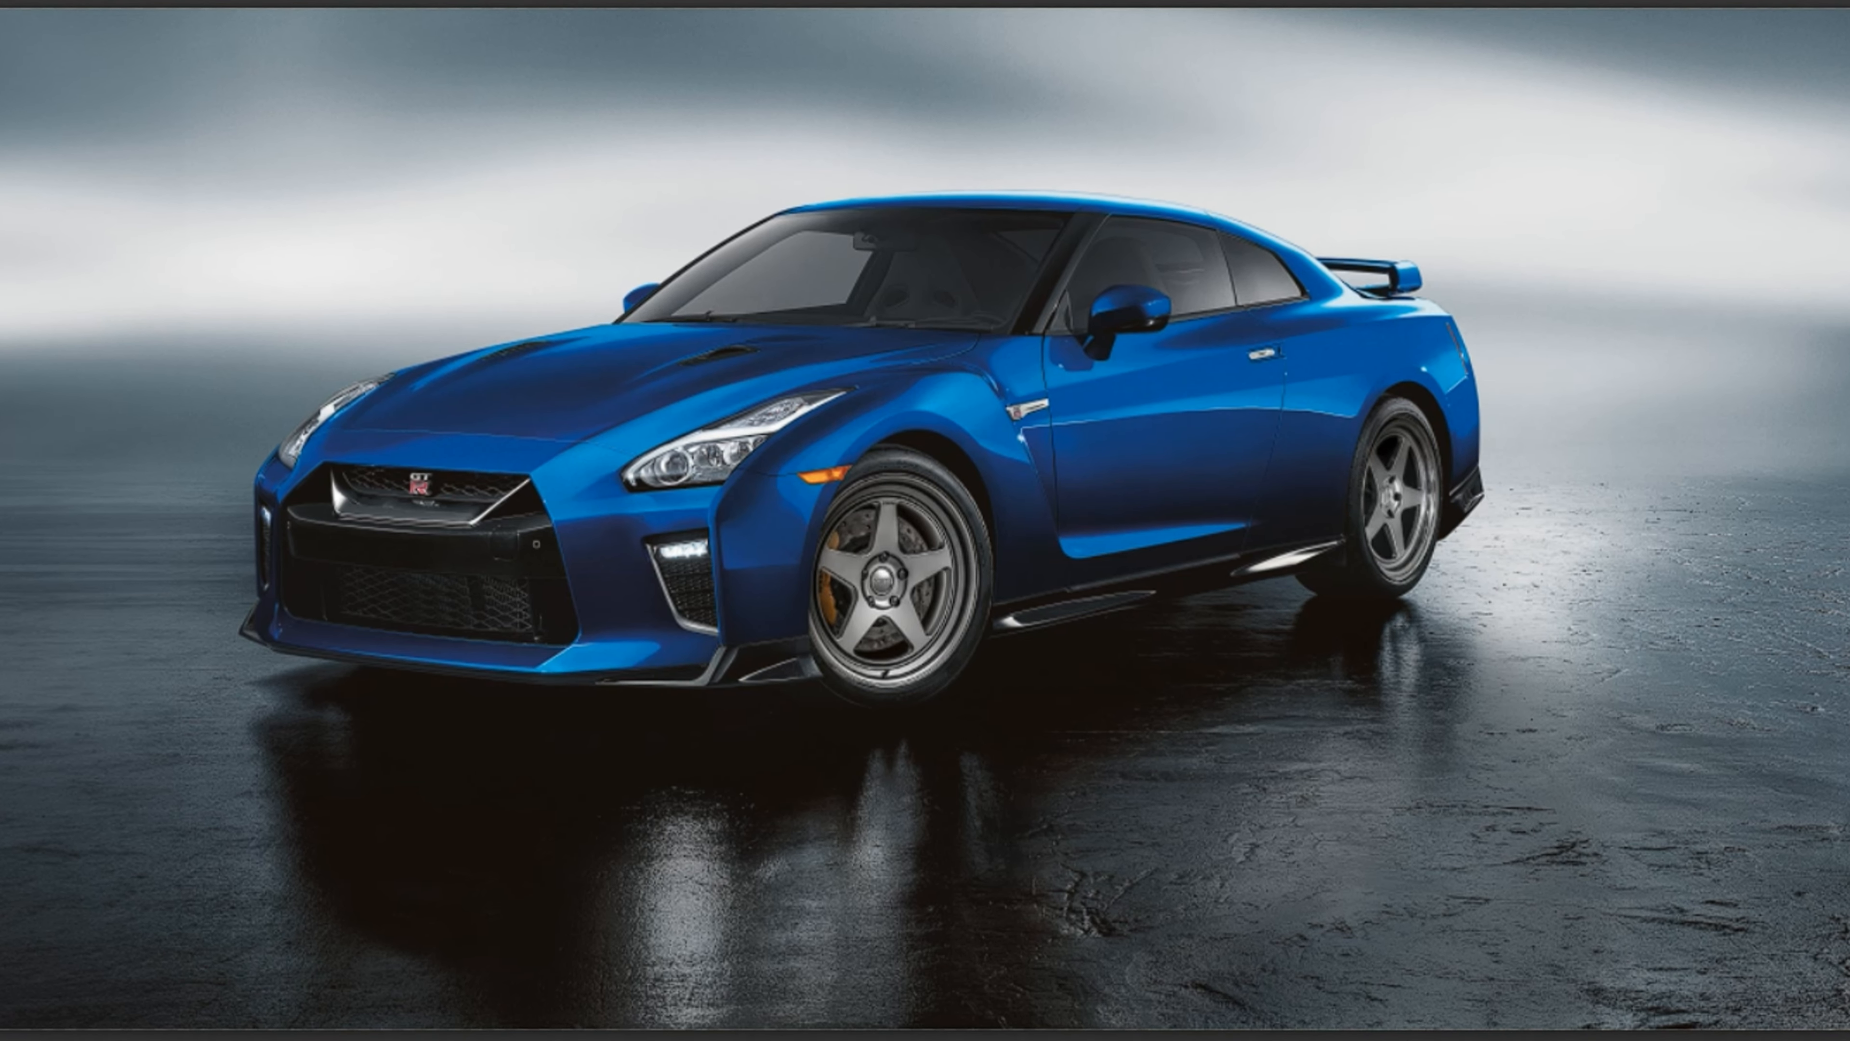